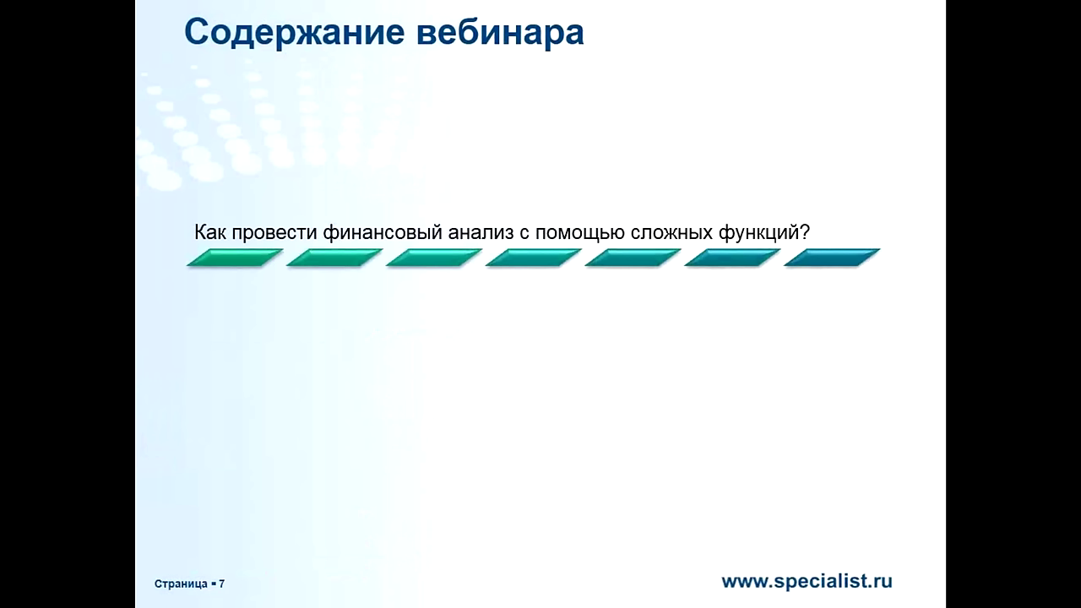
Reveal the last question on slide 7 and advance the slideshow to slide 8.
key("Right")
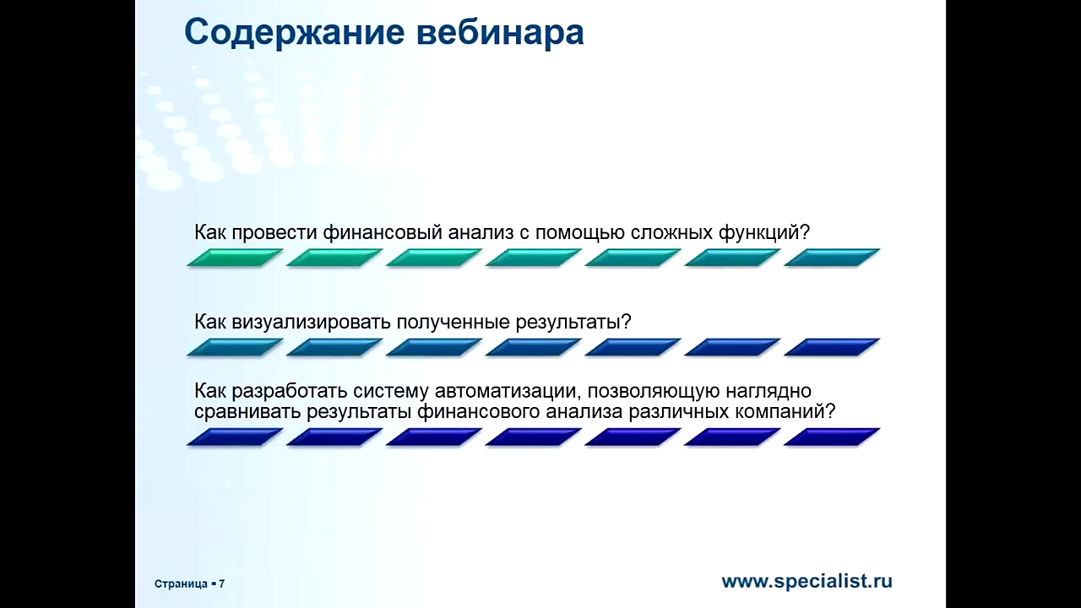
key("Right")
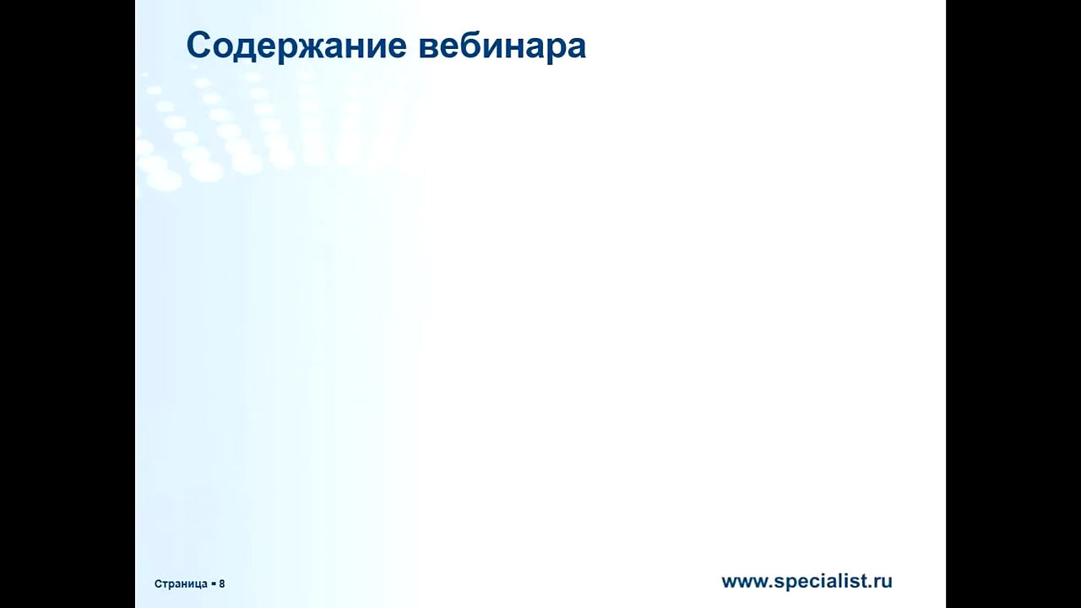
Build slide 8 with its boxes and the ДВССЫЛ, АДРЕС, СТРОКА, СТОЛБЕЦ list, then exit the slideshow.
key("Right")
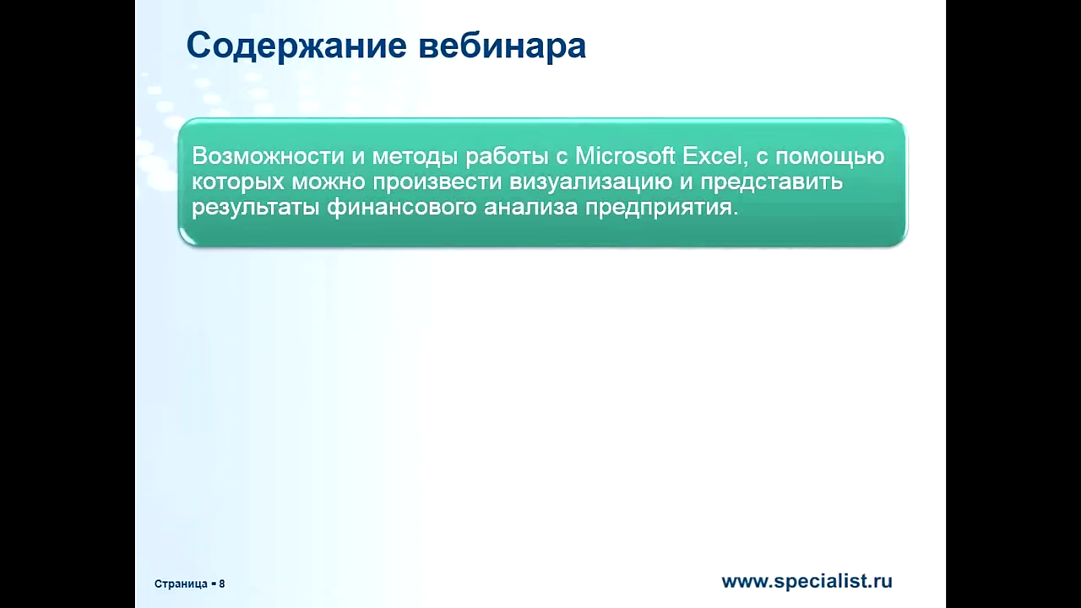
key("Right")
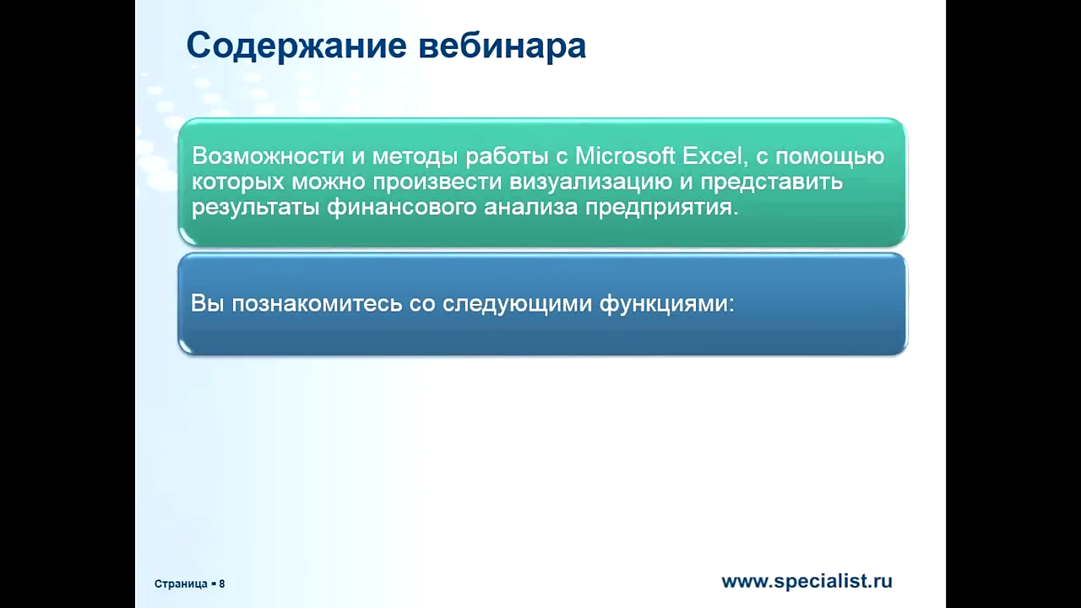
key("Right")
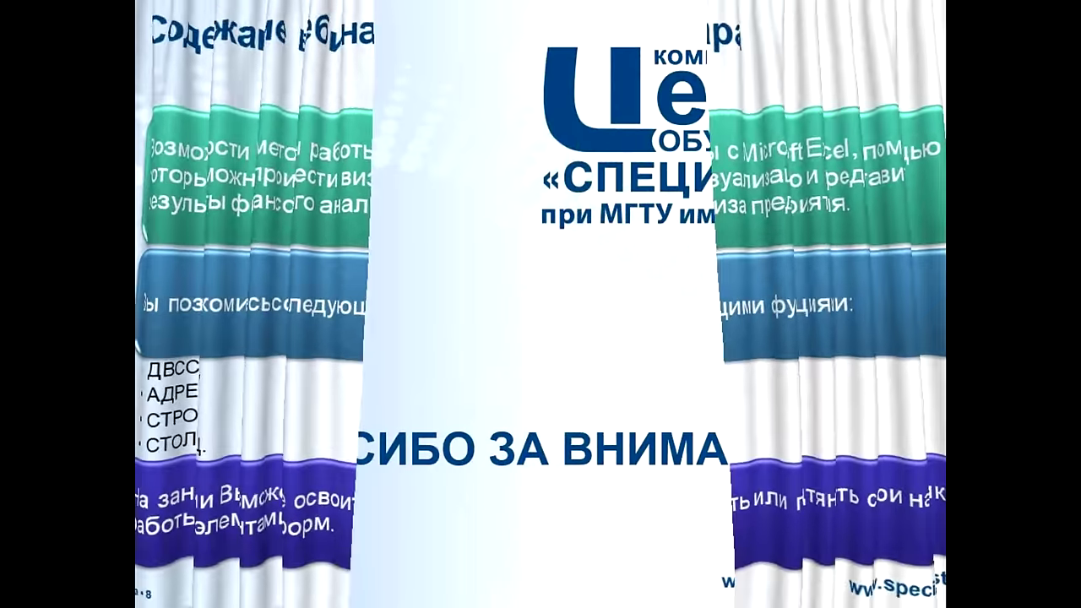
key("Left")
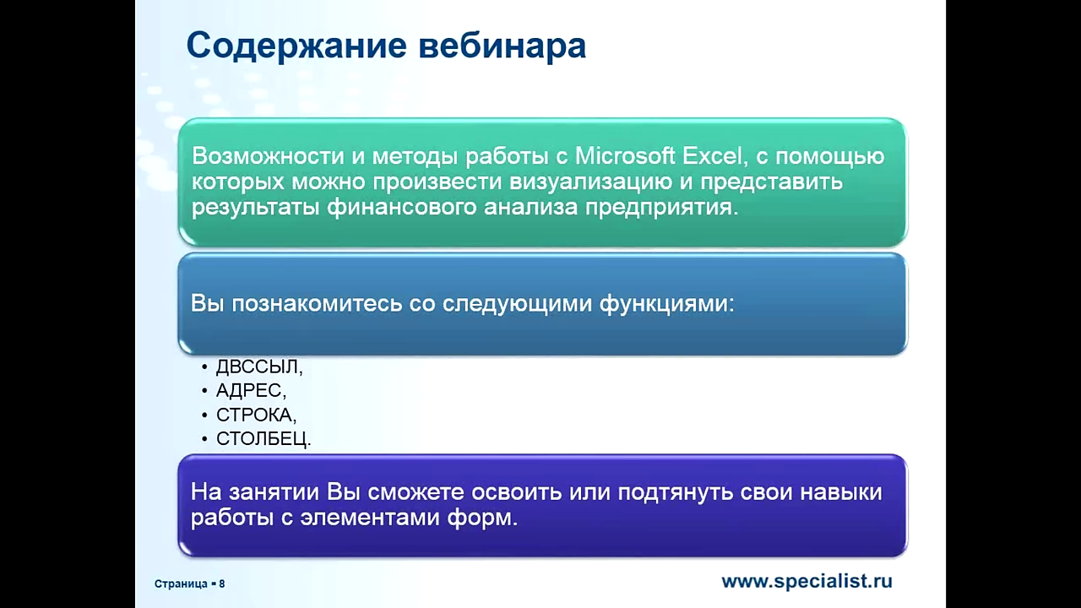
key("Escape")
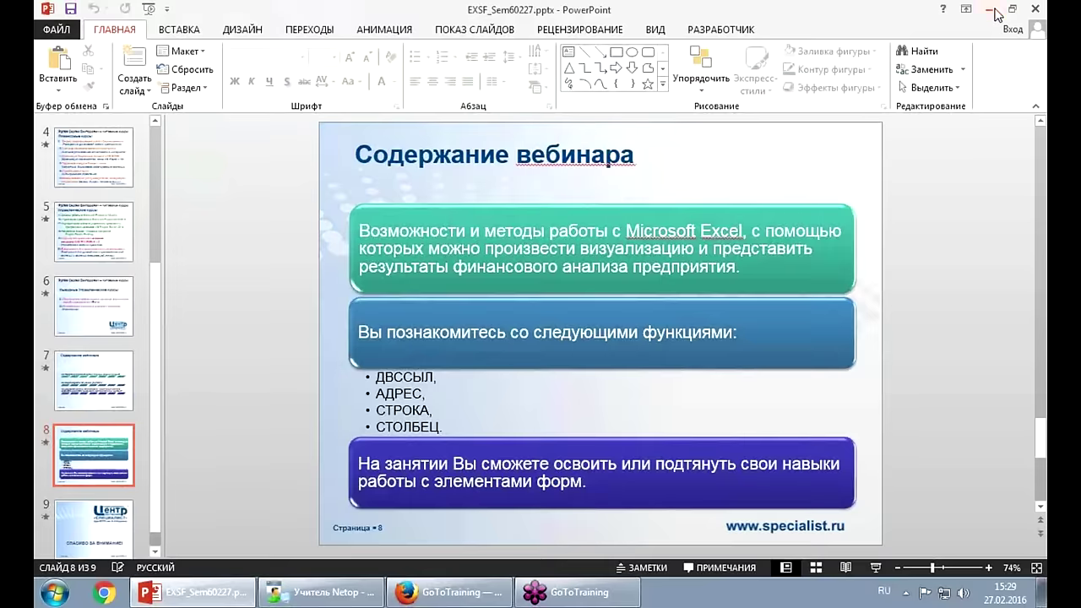
Minimize PowerPoint to reveal the BudgetSem_60227FDemo.xlsx workbook in Excel.
left_click(991, 10)
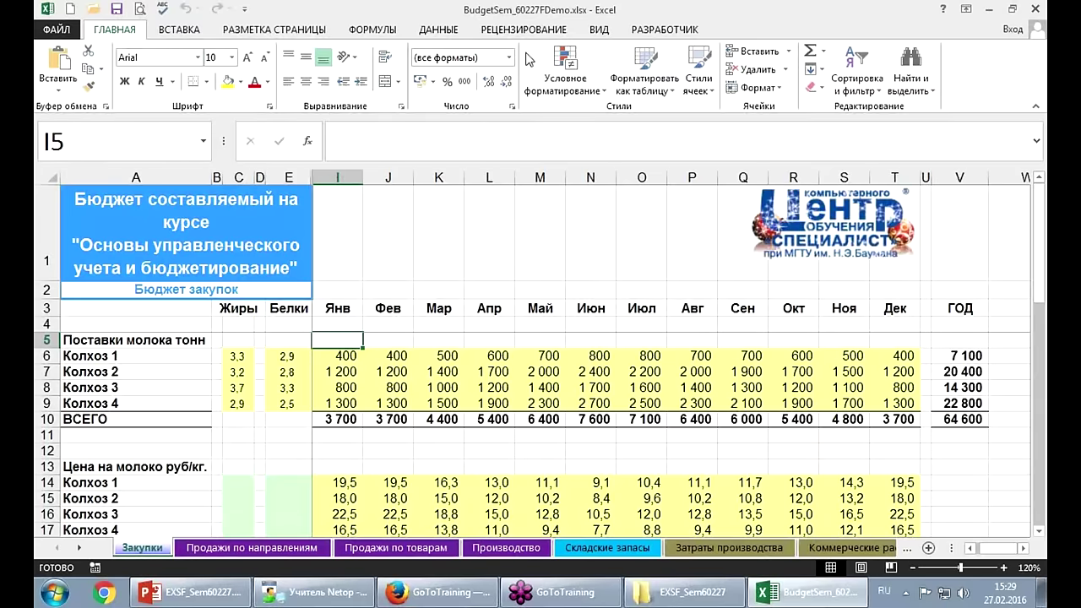
Collapse the ribbon and look over the Закупки sheet around cell D13.
double_click(123, 34)
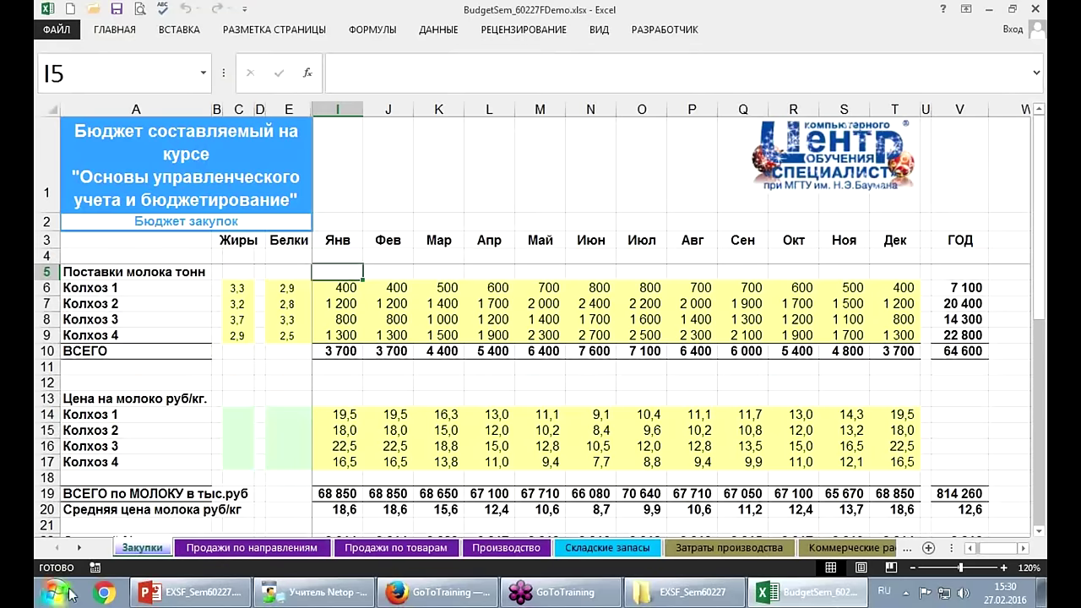
left_click(260, 393)
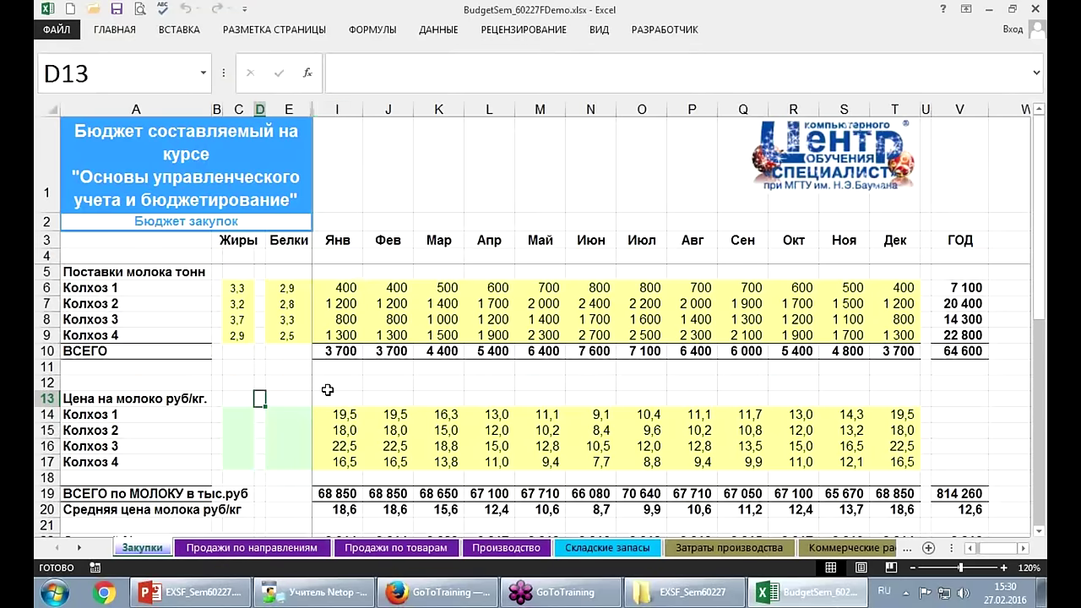
scroll(328, 390, "down", 3)
scroll(328, 390, "up", 3)
scroll(328, 390, "down", 1)
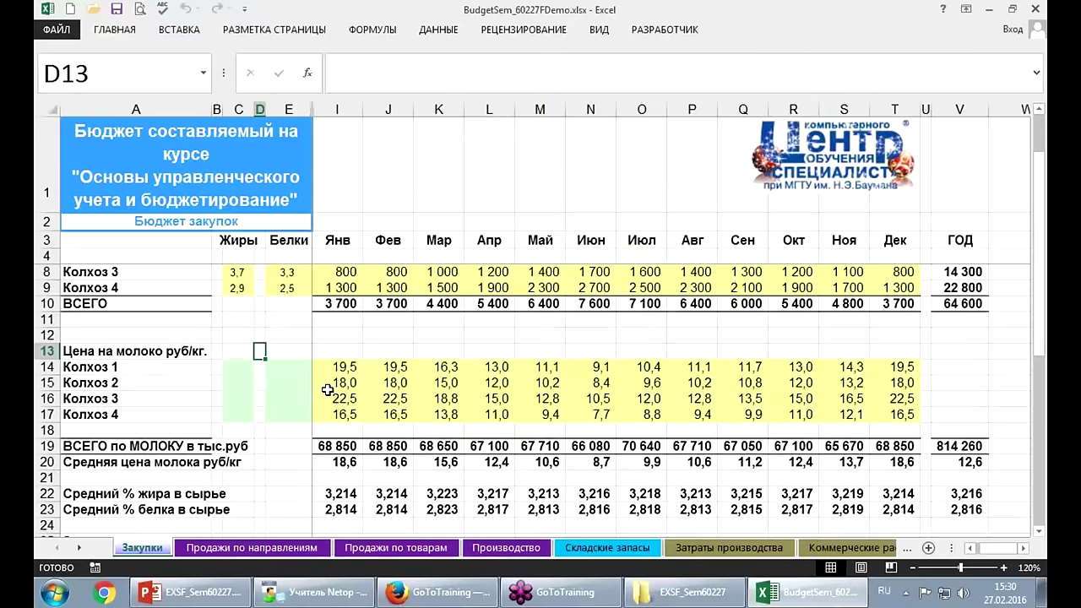
scroll(327, 390, "up", 1)
scroll(327, 390, "down", 1)
scroll(328, 390, "down", 1)
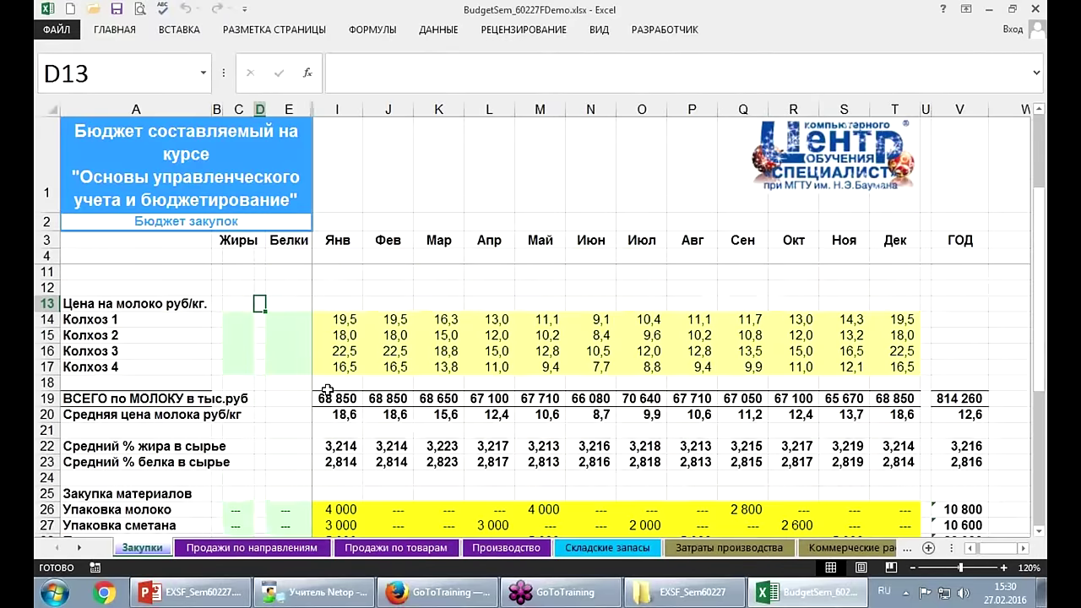
scroll(326, 389, "up", 2)
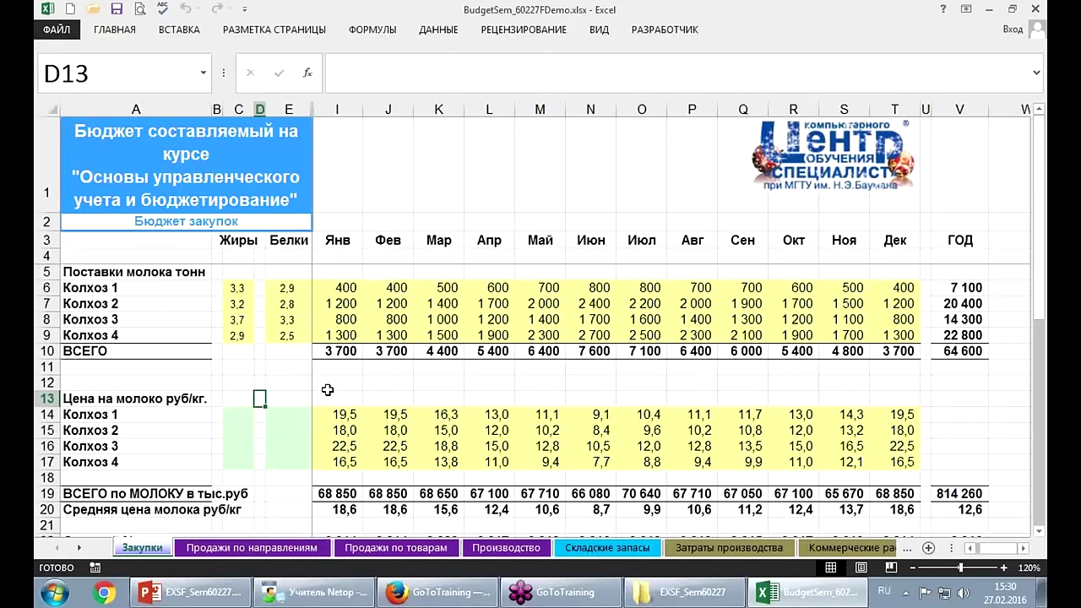
Scroll through the Продажи по направлениям sheet, then move on to Продажи по товарам.
left_click(266, 549)
scroll(312, 389, "down", 1)
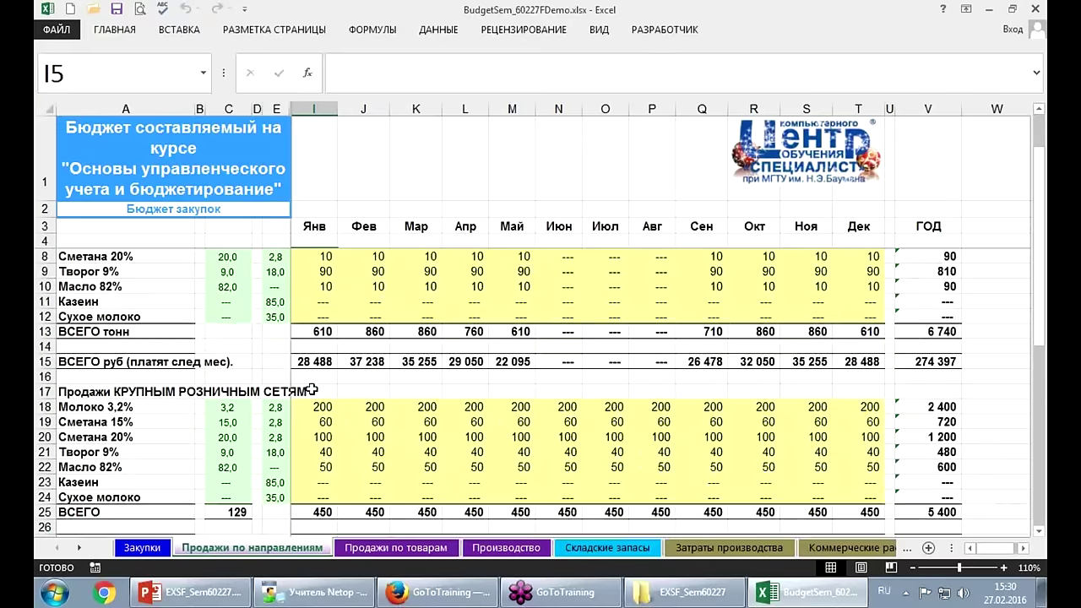
scroll(311, 389, "down", 1)
scroll(325, 407, "down", 3)
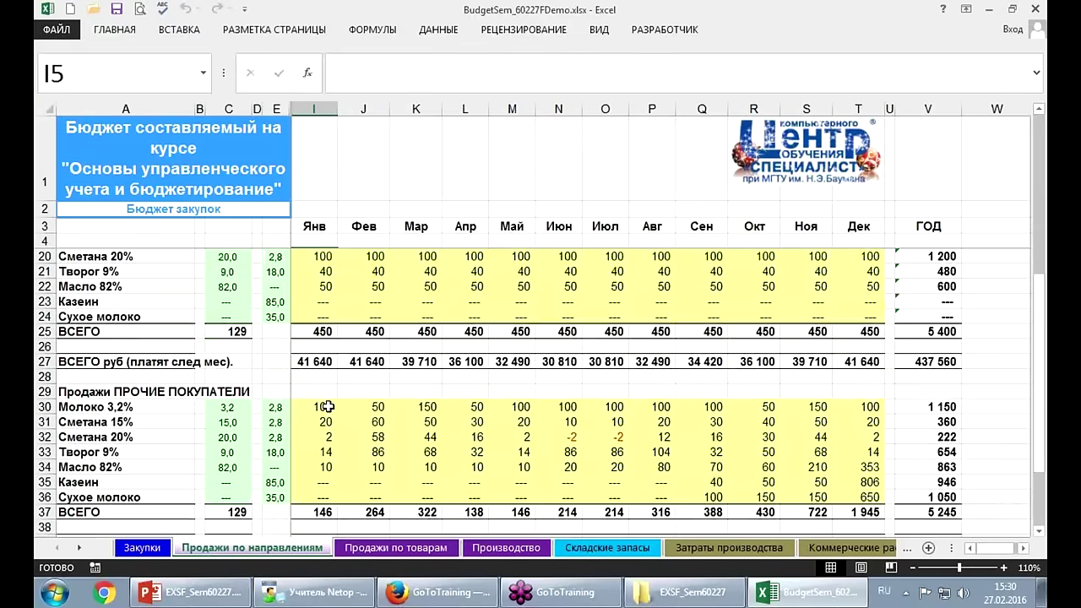
scroll(327, 407, "down", 1)
scroll(329, 407, "down", 5)
scroll(328, 407, "up", 8)
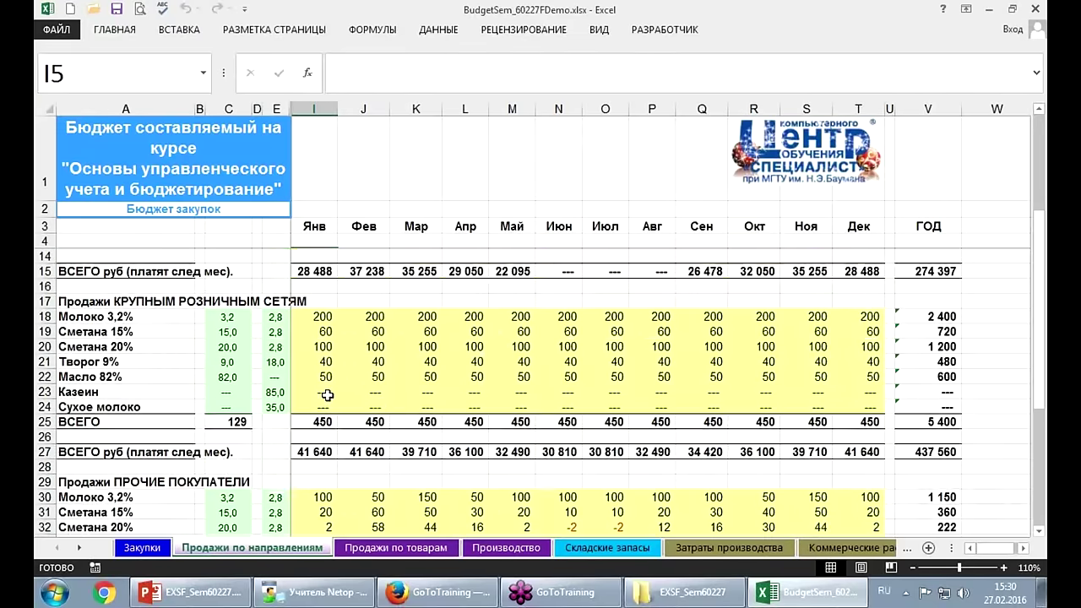
scroll(329, 407, "up", 3)
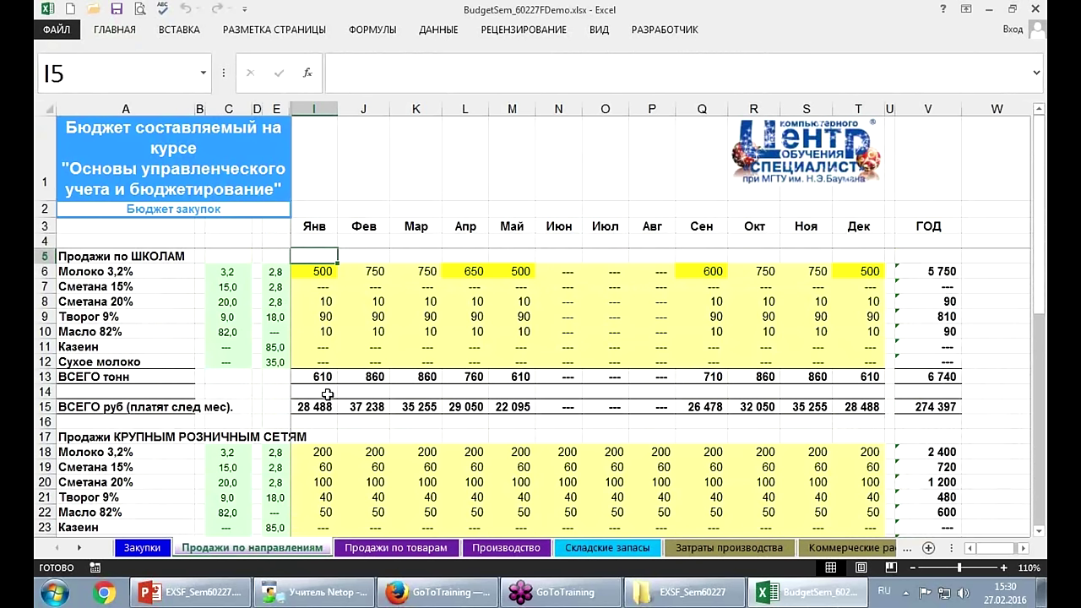
left_click(409, 548)
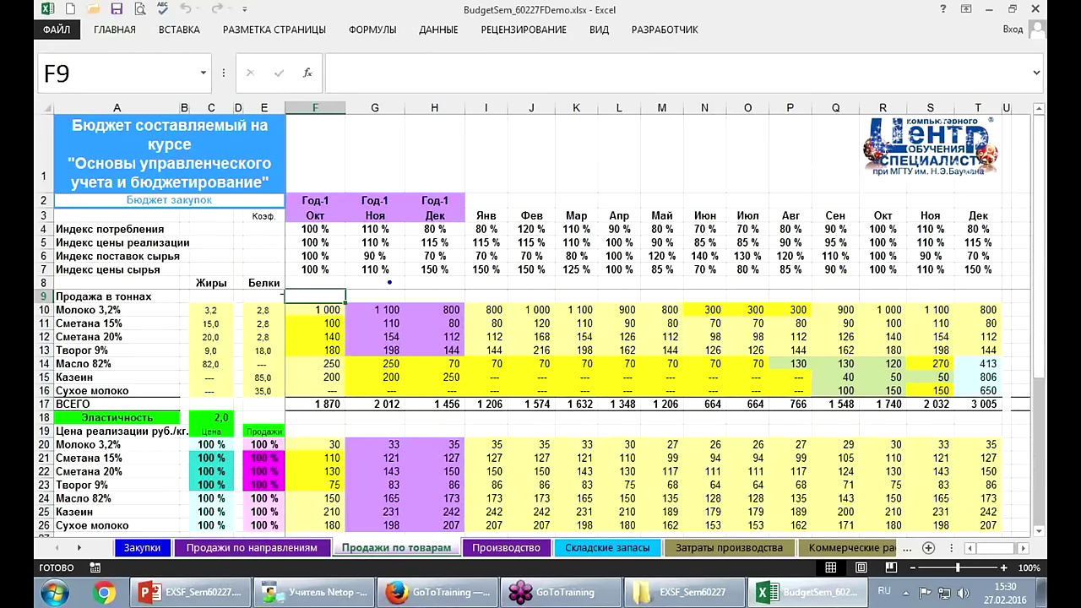
Outline the tonnage block F9:Q17 and the price block F20:O26 with rectangles.
left_click_drag(282, 296, 860, 422)
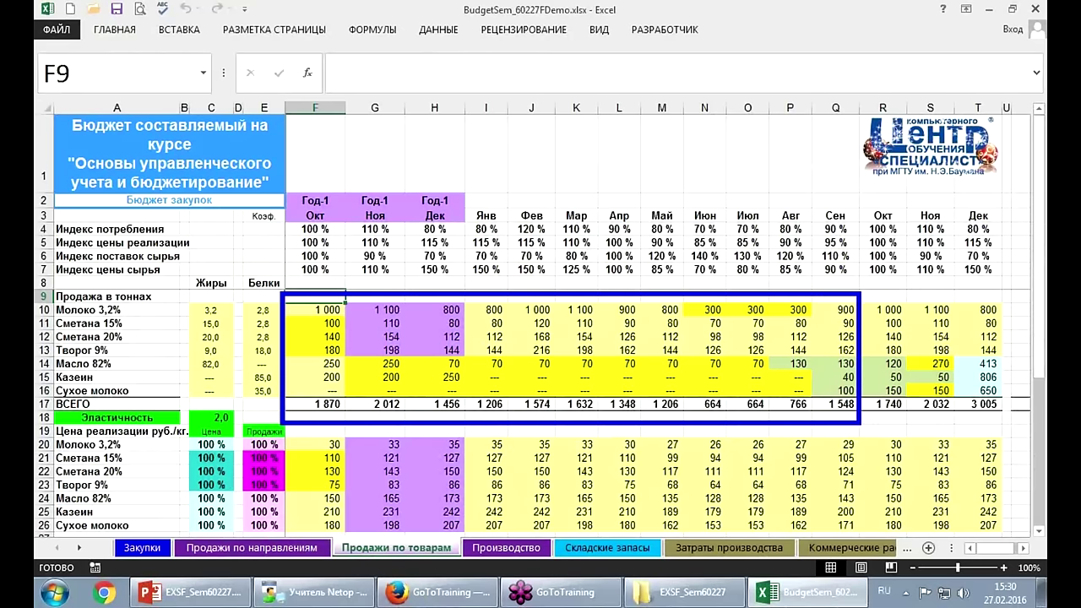
scroll(418, 441, "down", 2)
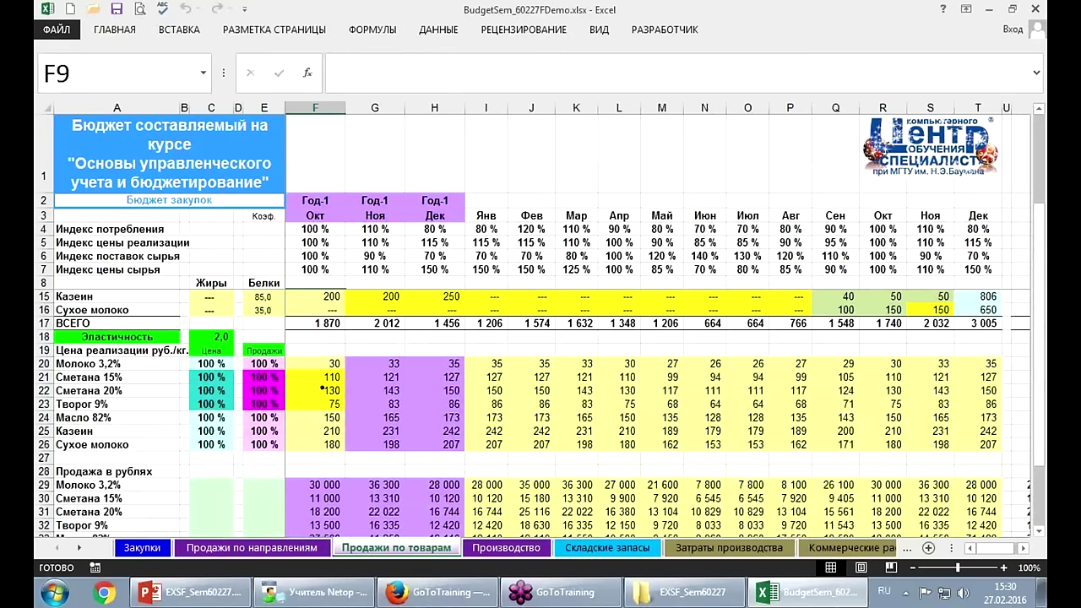
left_click_drag(318, 343, 770, 463)
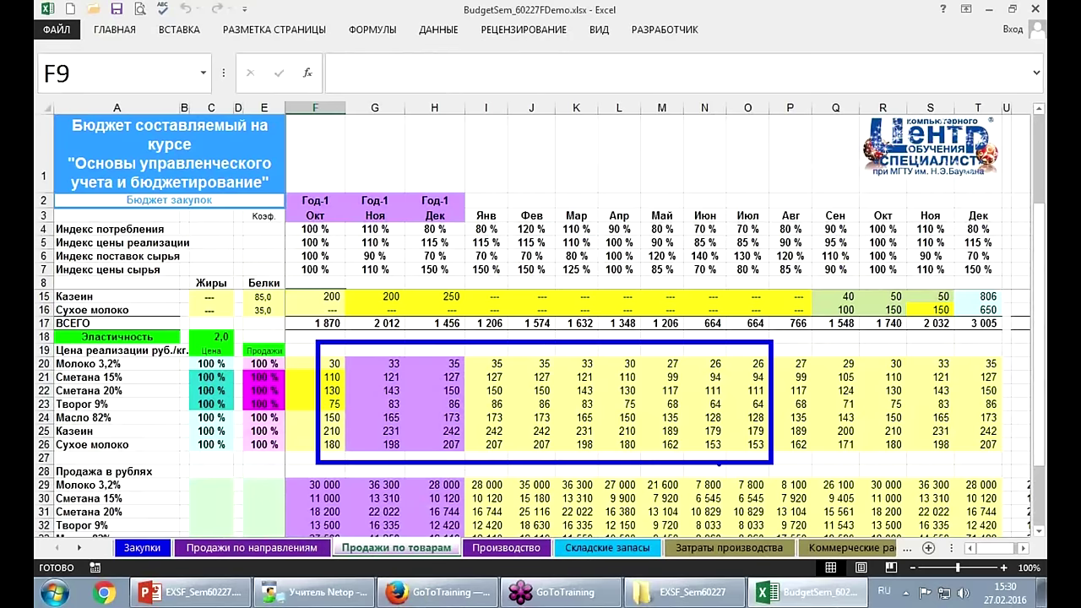
Check the sales formula in G29, then switch to the Производство sheet.
left_click(398, 486)
scroll(414, 482, "down", 3)
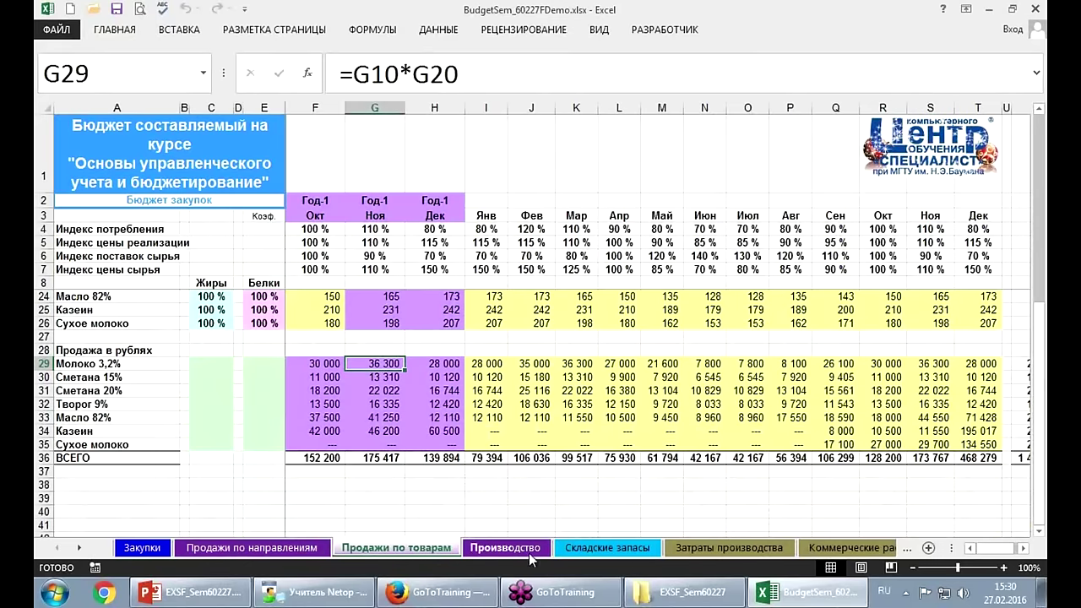
left_click(507, 547)
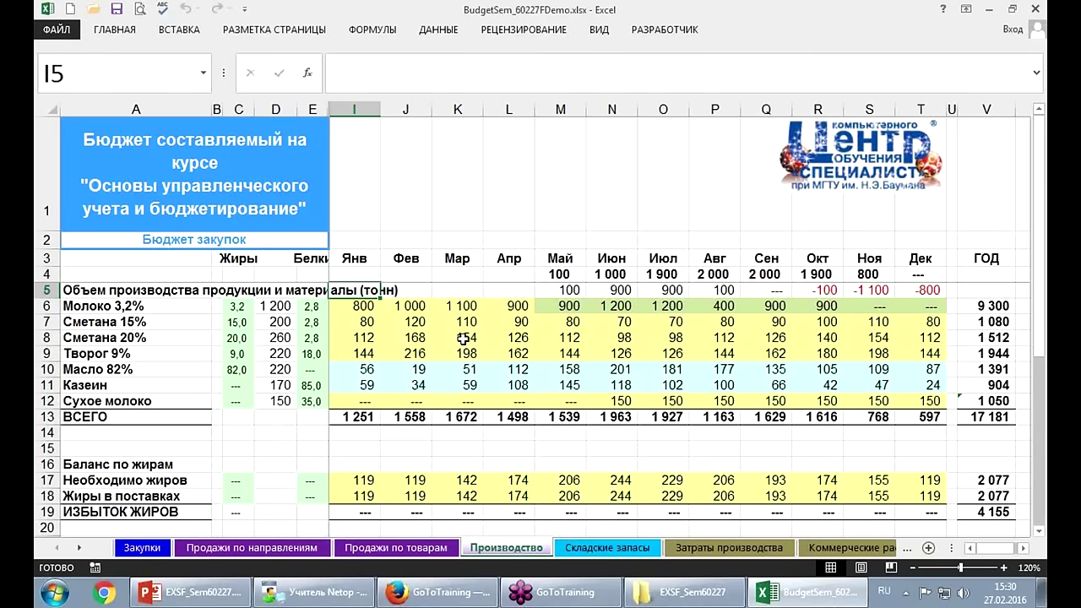
Inspect the fat and protein formulas in J10 and J11, briefly expanding the formula bar.
left_click(416, 369)
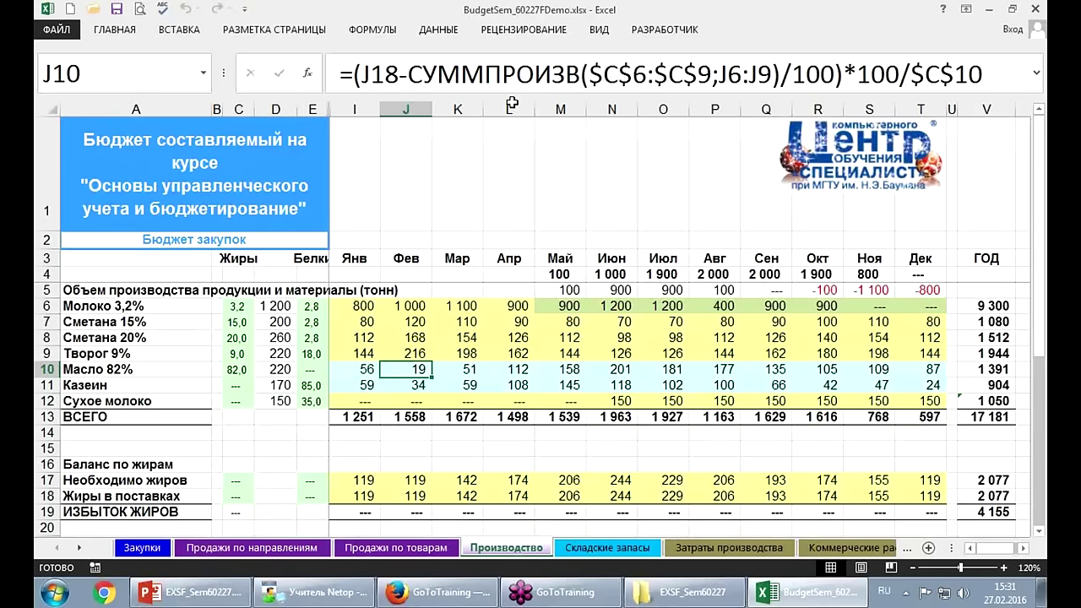
left_click(419, 388)
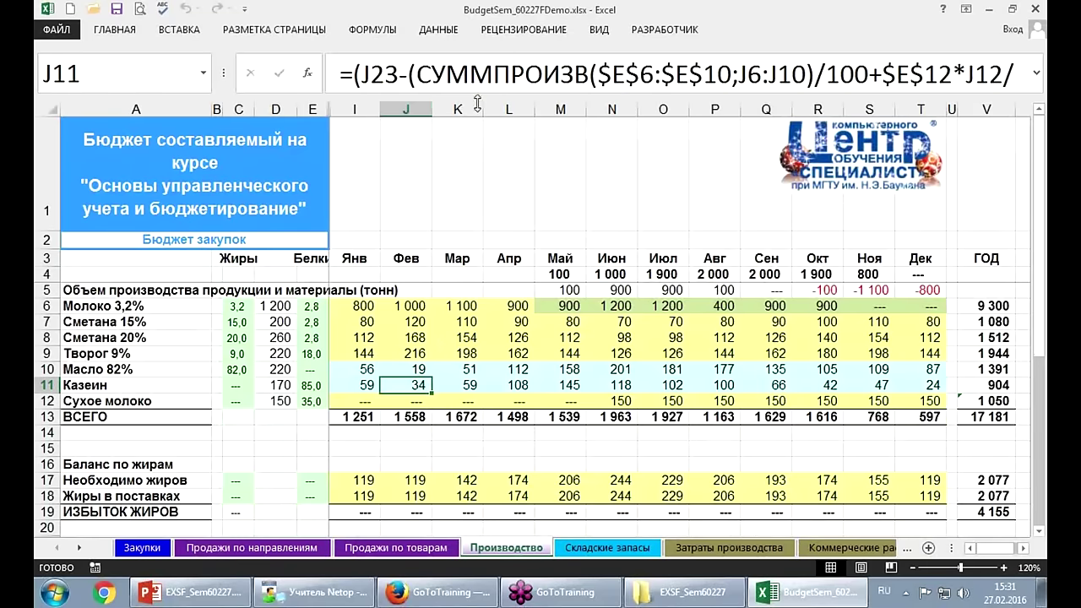
left_click_drag(479, 112, 477, 127)
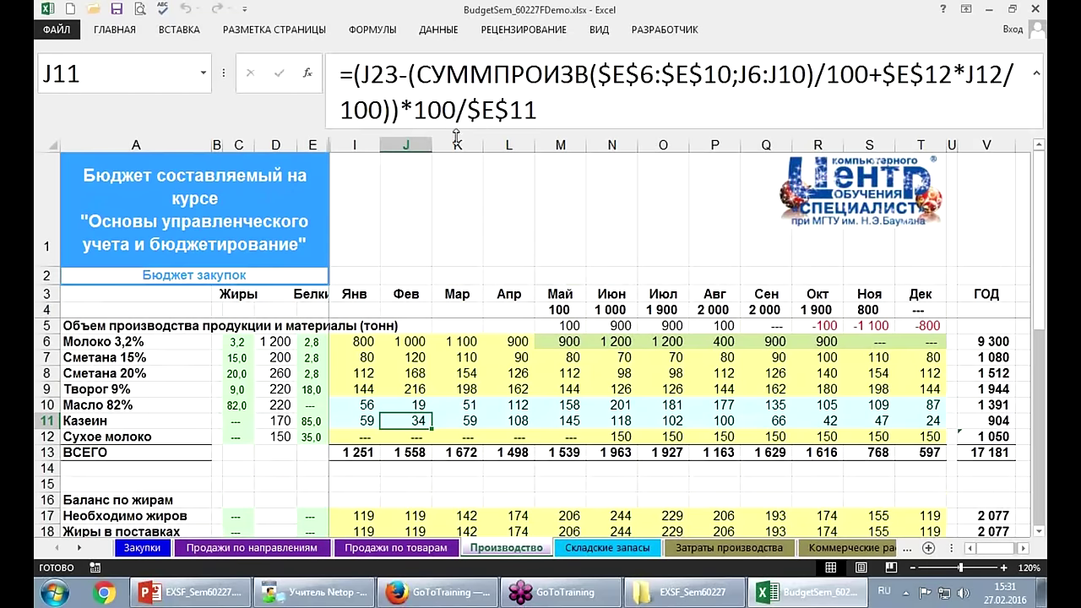
left_click_drag(457, 128, 457, 99)
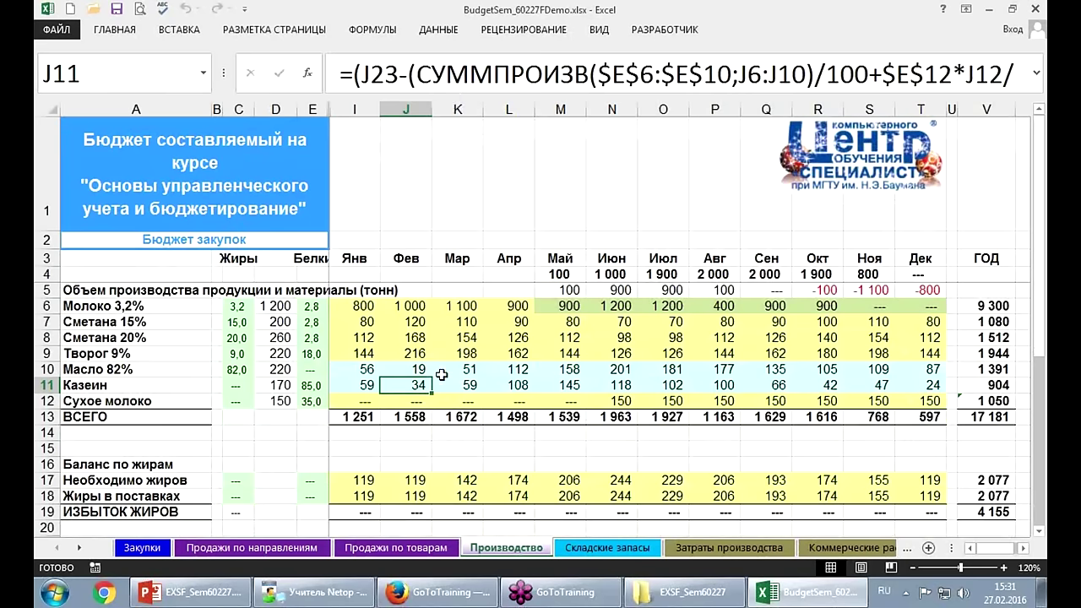
Scroll down the production sheet, then switch to Складские запасы.
scroll(420, 443, "down", 1)
scroll(421, 442, "down", 2)
scroll(418, 439, "down", 1)
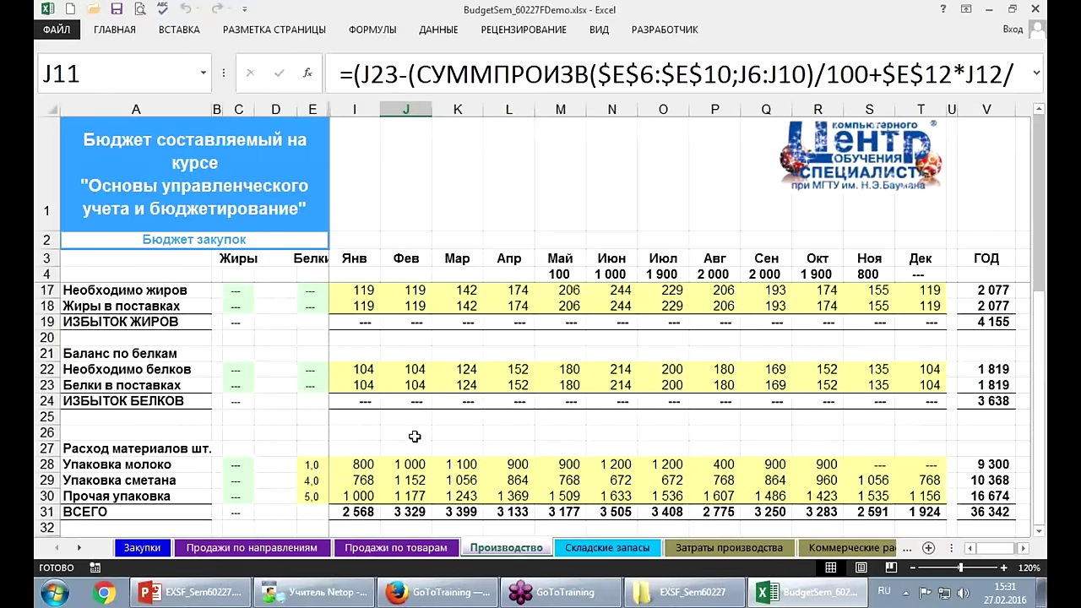
scroll(416, 434, "down", 1)
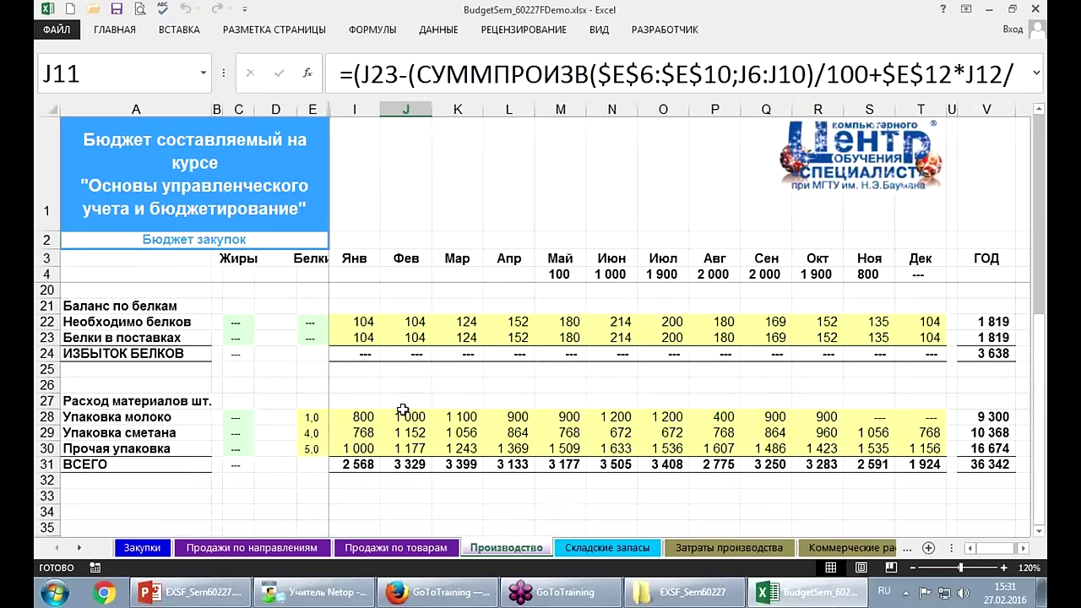
scroll(402, 411, "up", 1)
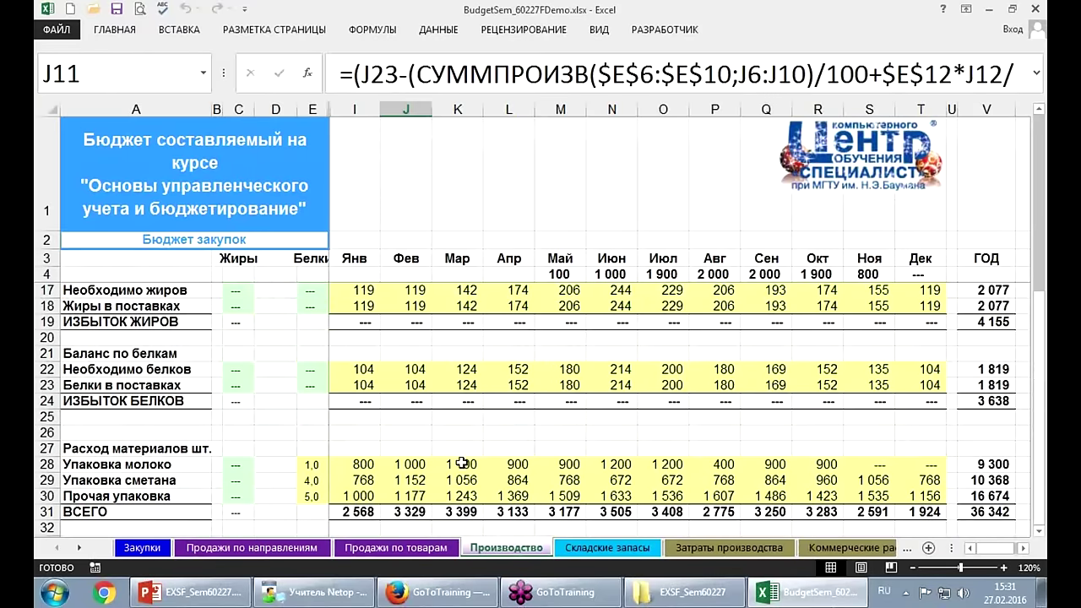
left_click(603, 549)
Open Затраты производства and scroll down to the full cost per kg rows.
scroll(535, 455, "down", 1)
scroll(530, 457, "down", 2)
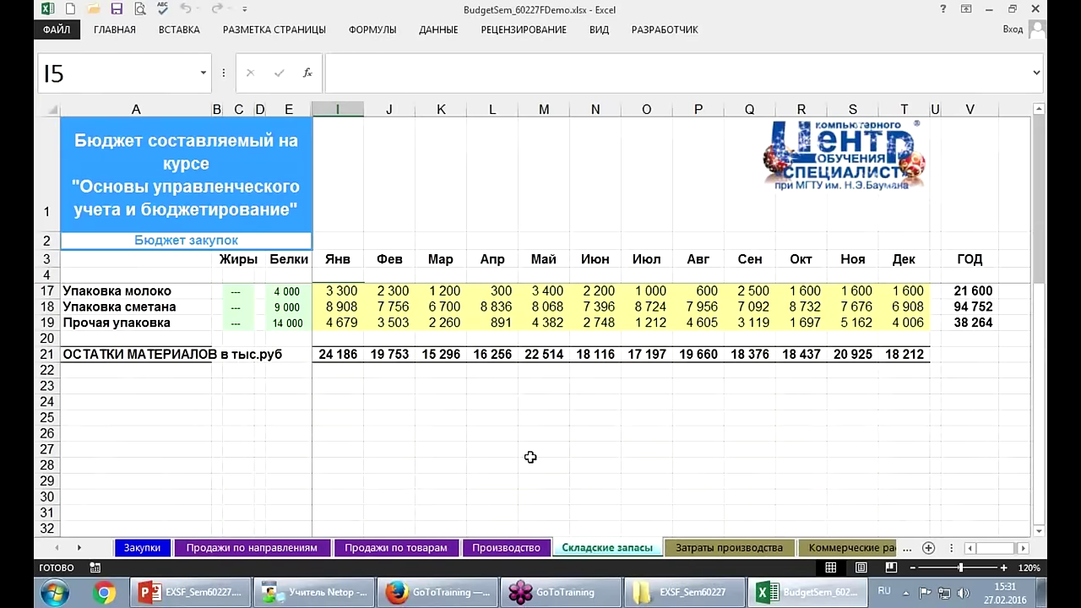
scroll(530, 457, "up", 3)
scroll(530, 456, "up", 1)
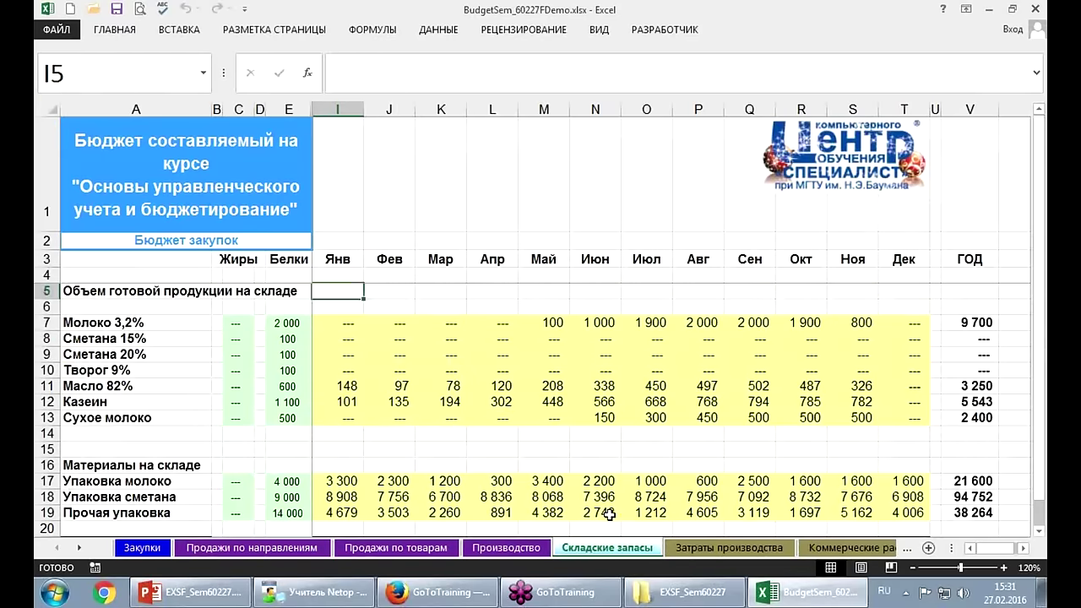
left_click(704, 553)
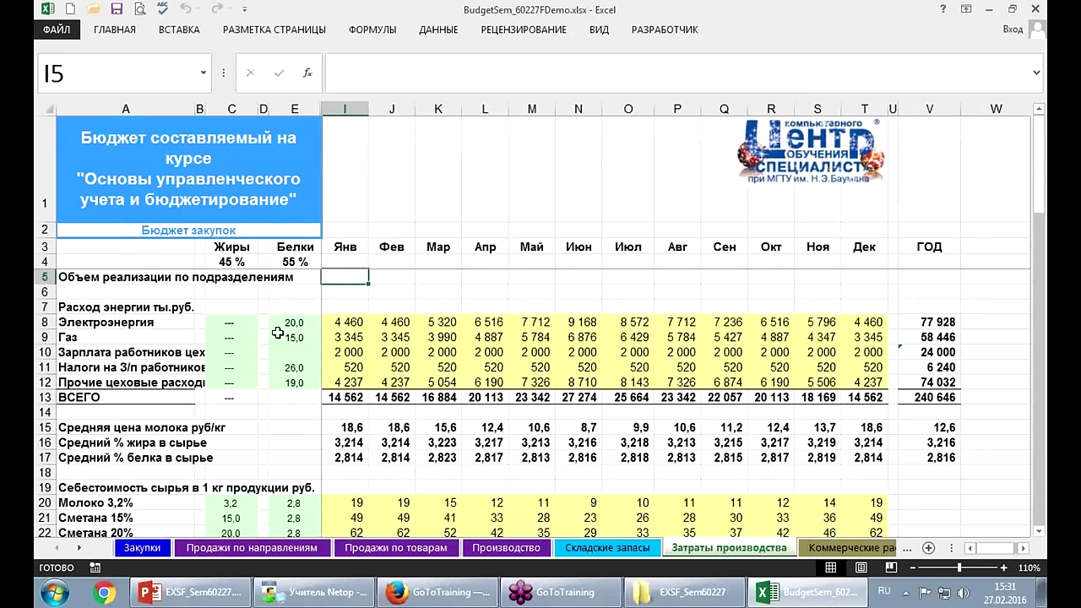
scroll(224, 368, "down", 1)
scroll(225, 373, "down", 1)
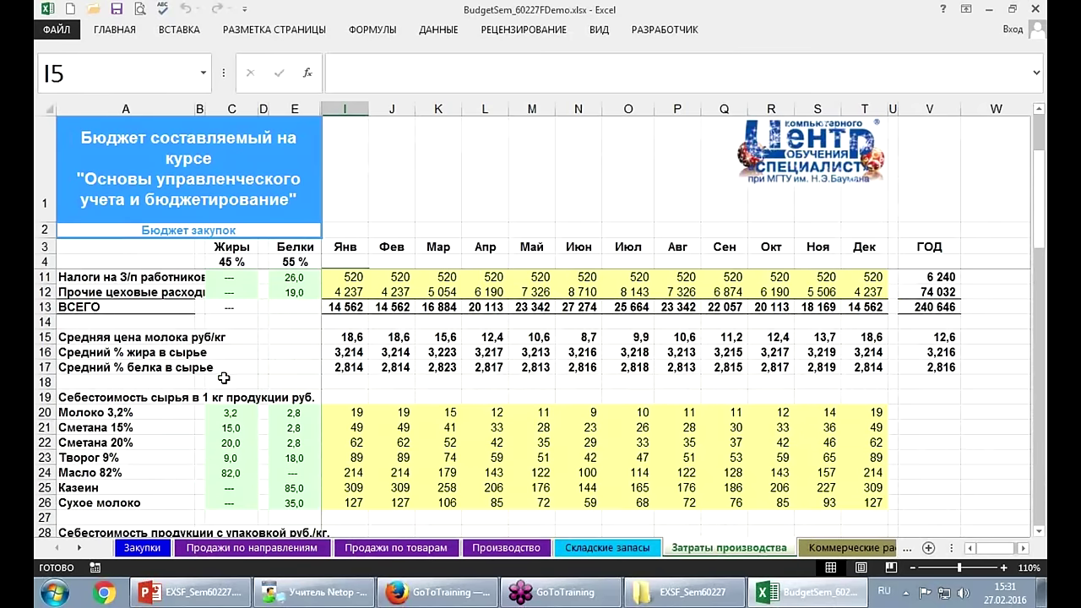
scroll(226, 380, "down", 1)
scroll(225, 384, "down", 1)
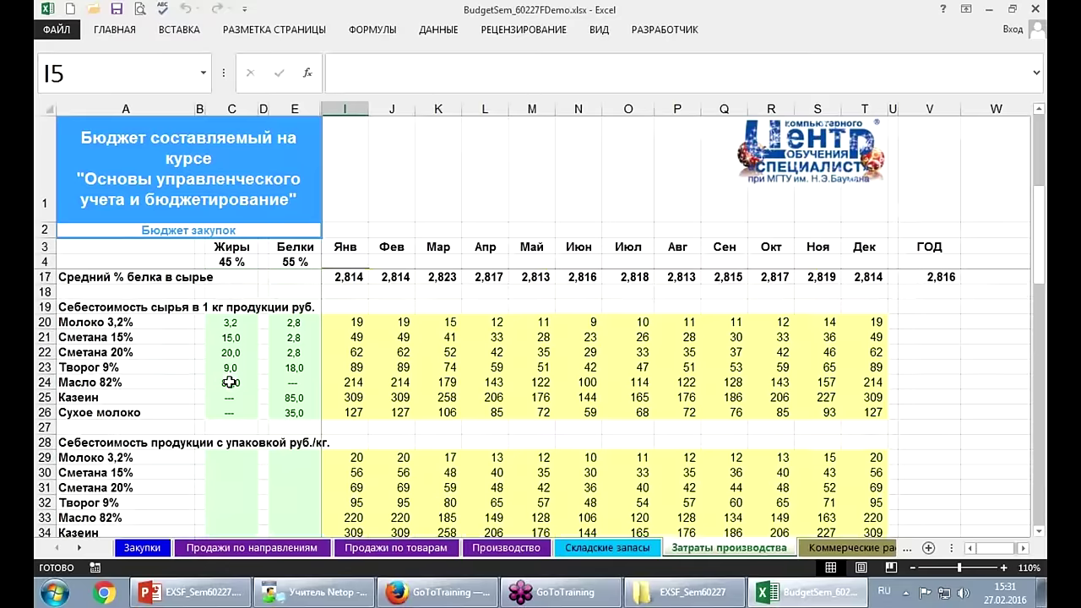
scroll(224, 393, "down", 1)
scroll(224, 397, "down", 2)
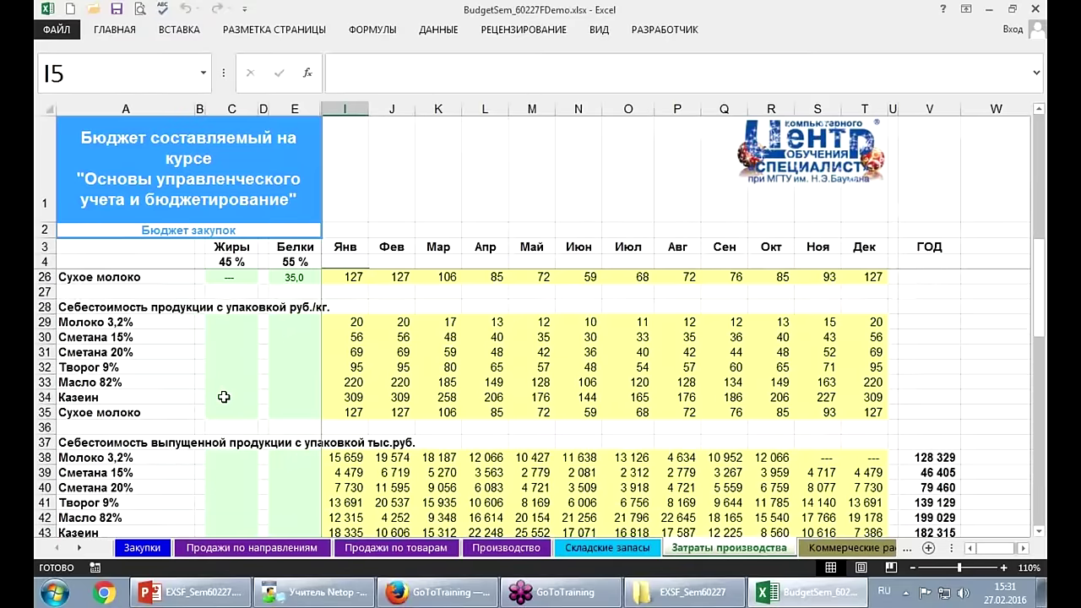
scroll(224, 397, "down", 2)
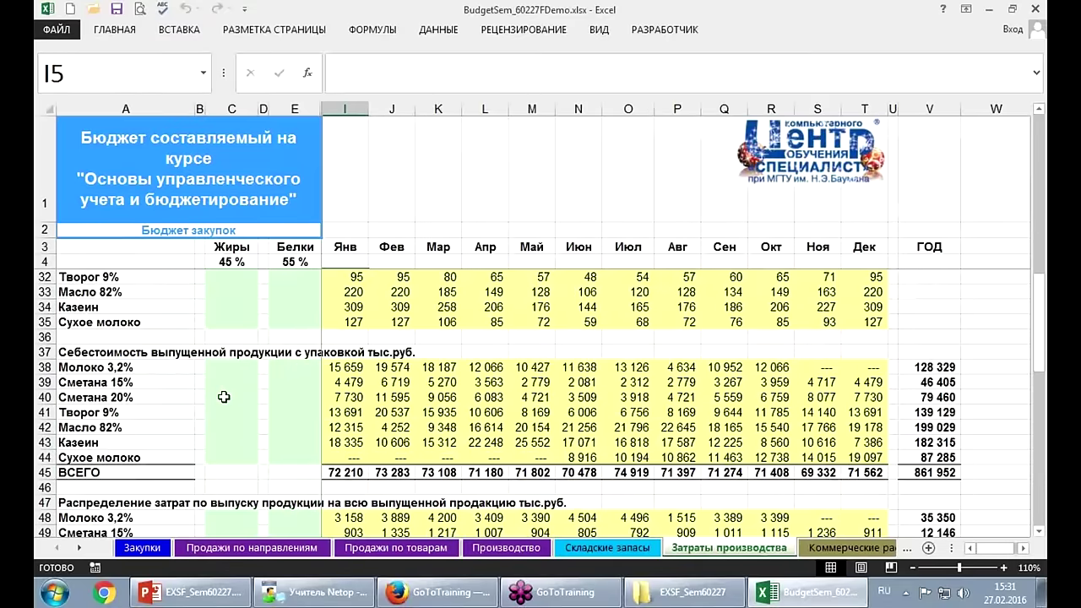
scroll(224, 397, "down", 1)
scroll(223, 397, "down", 1)
scroll(223, 397, "down", 3)
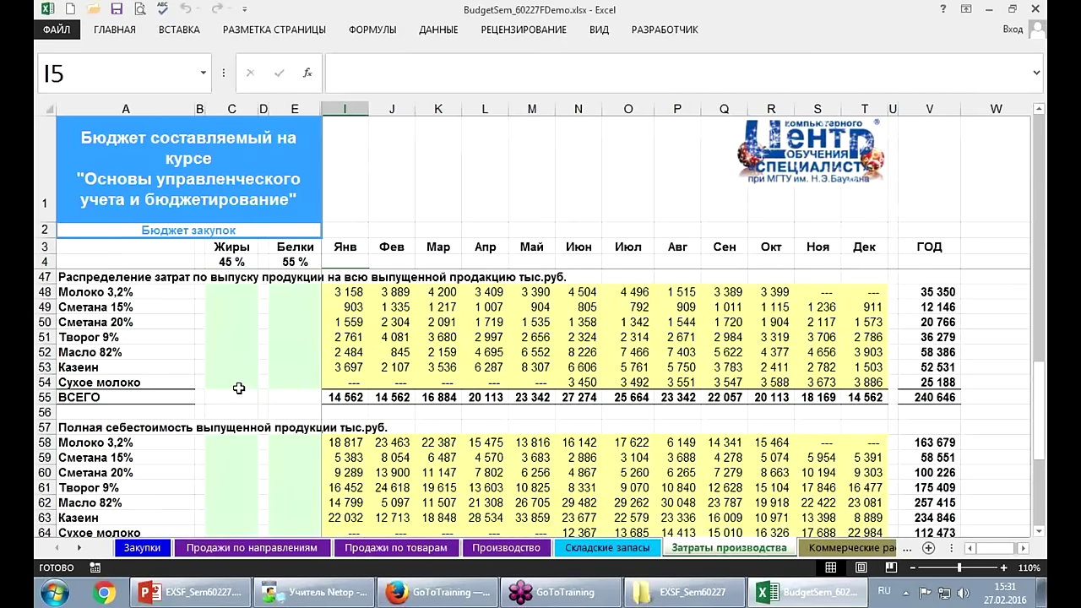
scroll(239, 387, "down", 2)
scroll(239, 388, "down", 3)
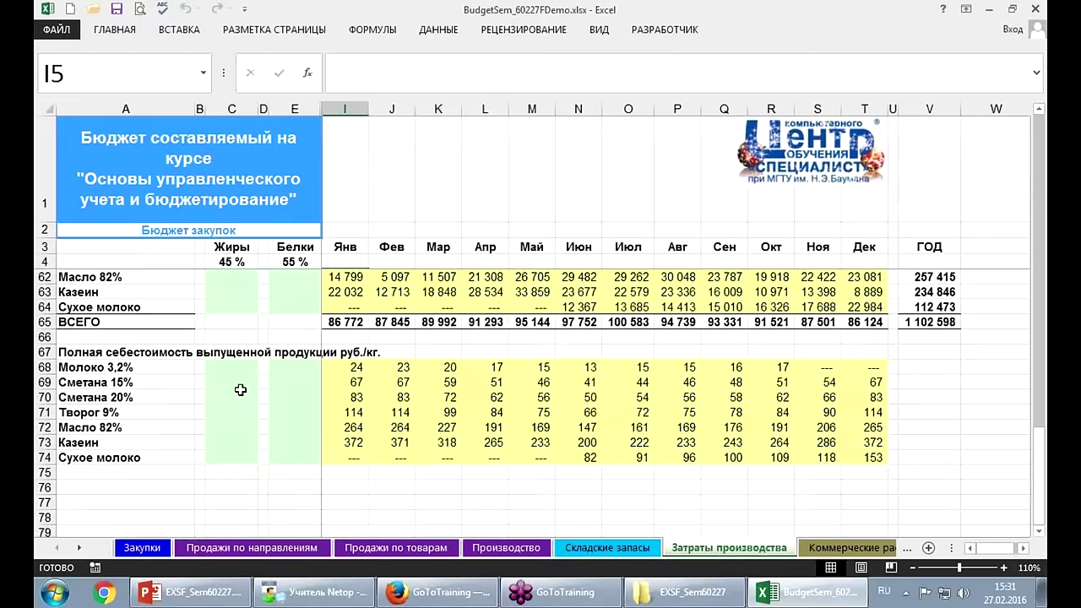
scroll(239, 388, "up", 2)
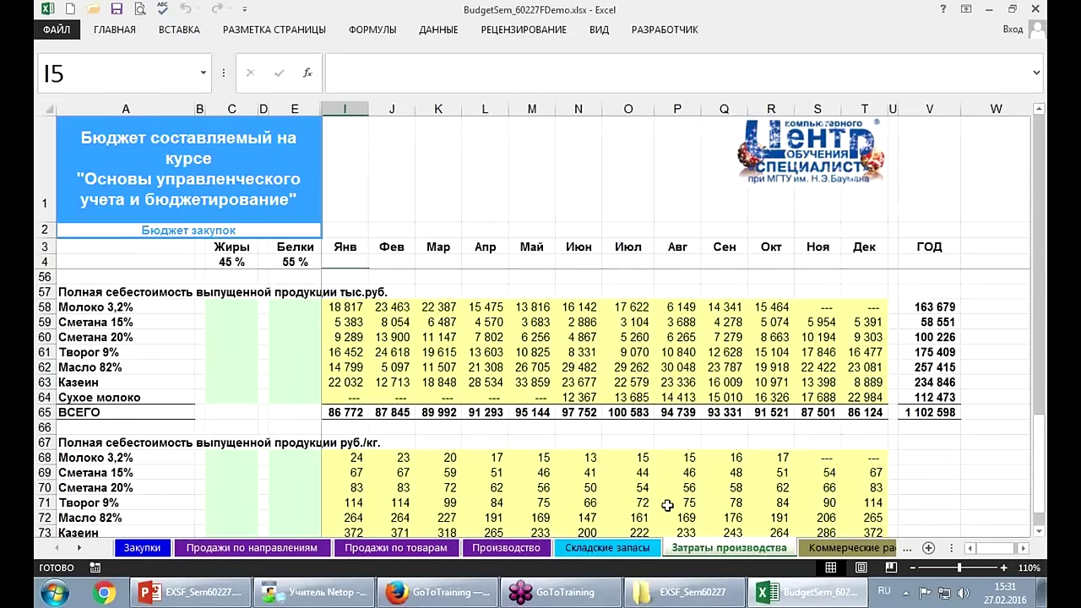
scroll(523, 468, "down", 1)
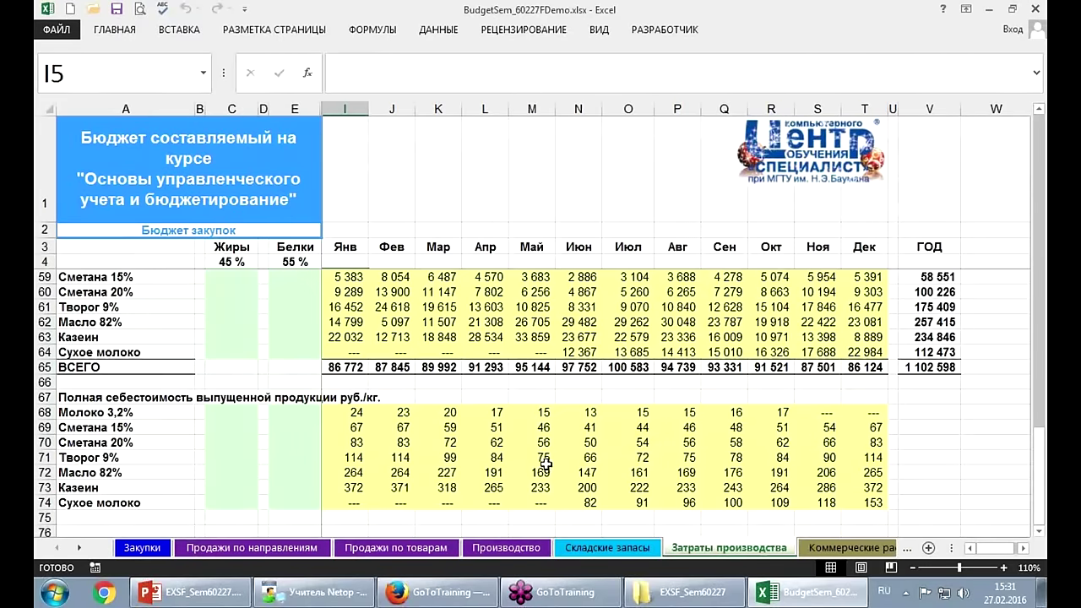
Flip through the Коммерческие расходы, Управленческие расходы, Налоги, Инвестиции and Кредиты sheets.
left_click(854, 547)
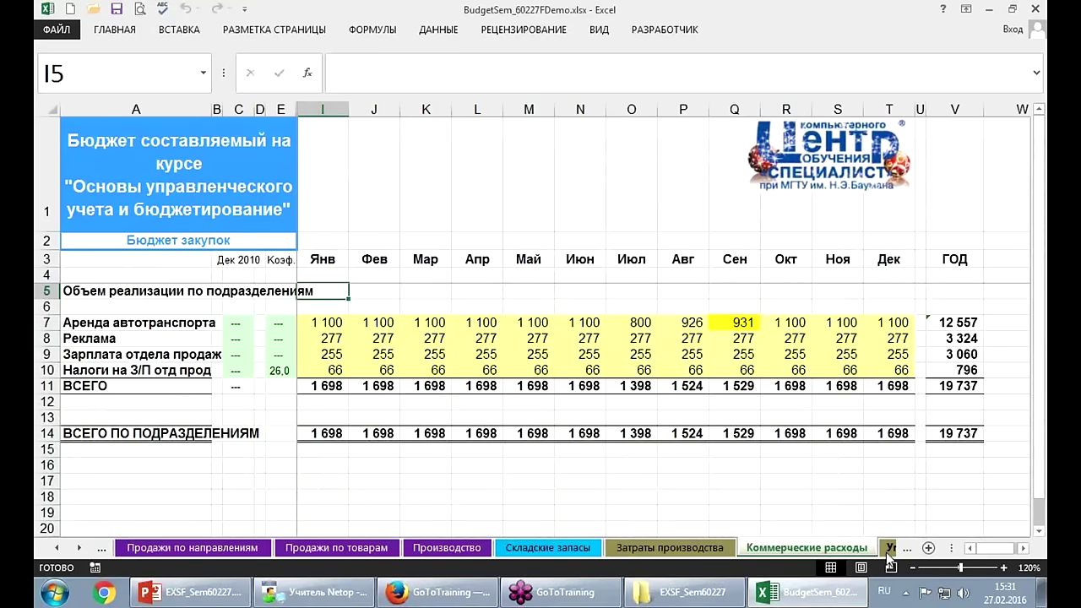
left_click(886, 547)
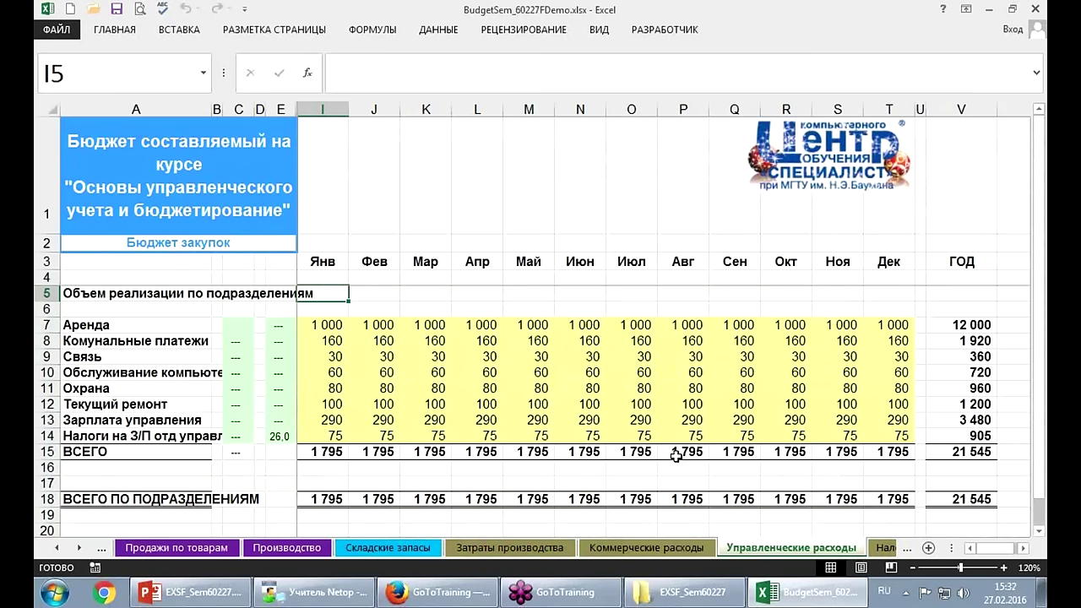
key("ctrl+Page_Down")
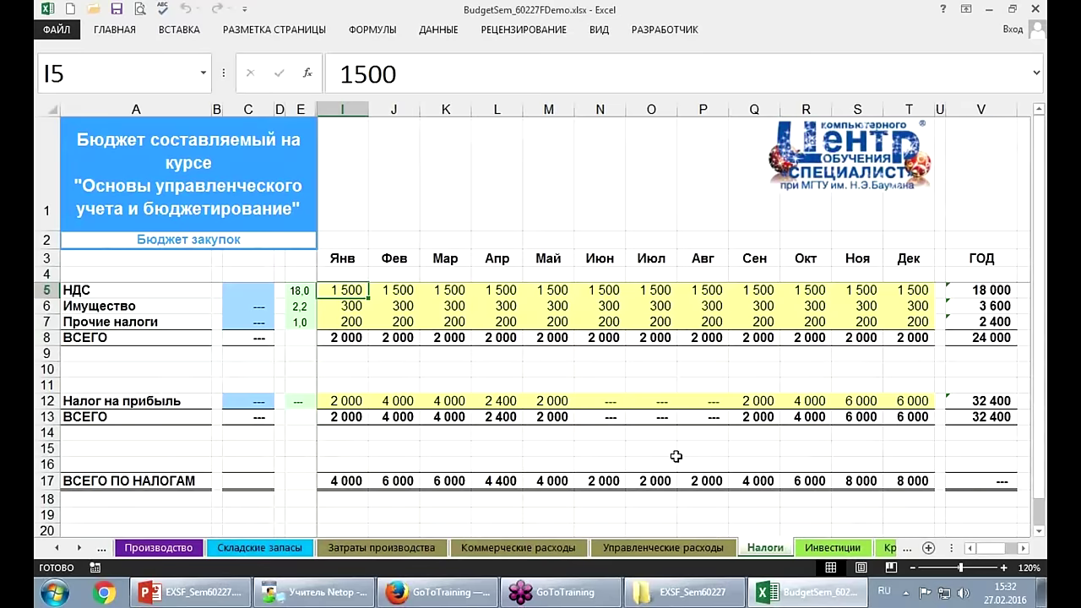
key("ctrl+Page_Down")
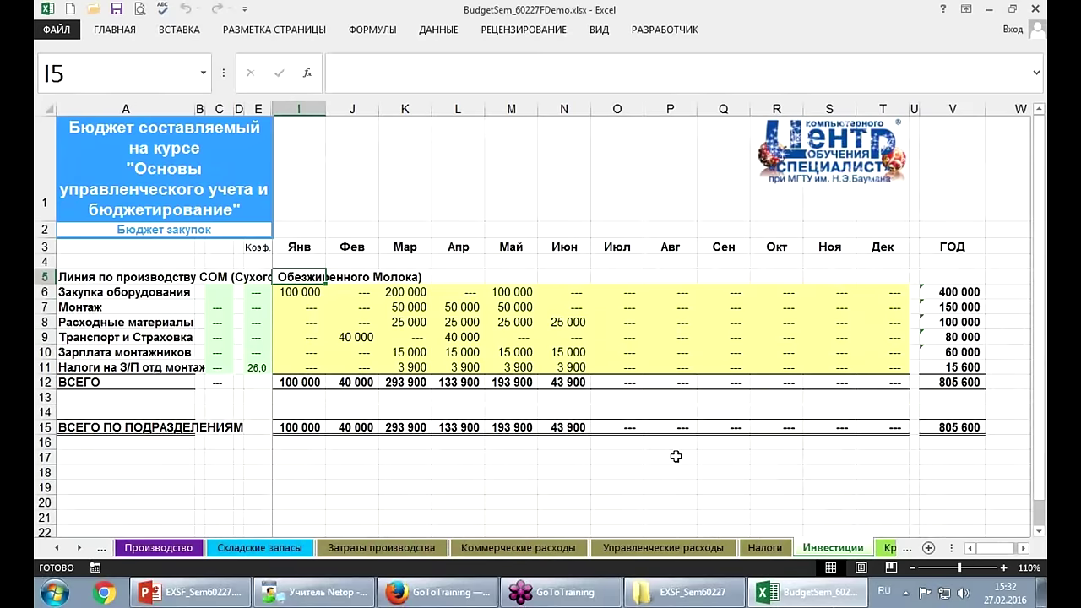
key("ctrl+Page_Down")
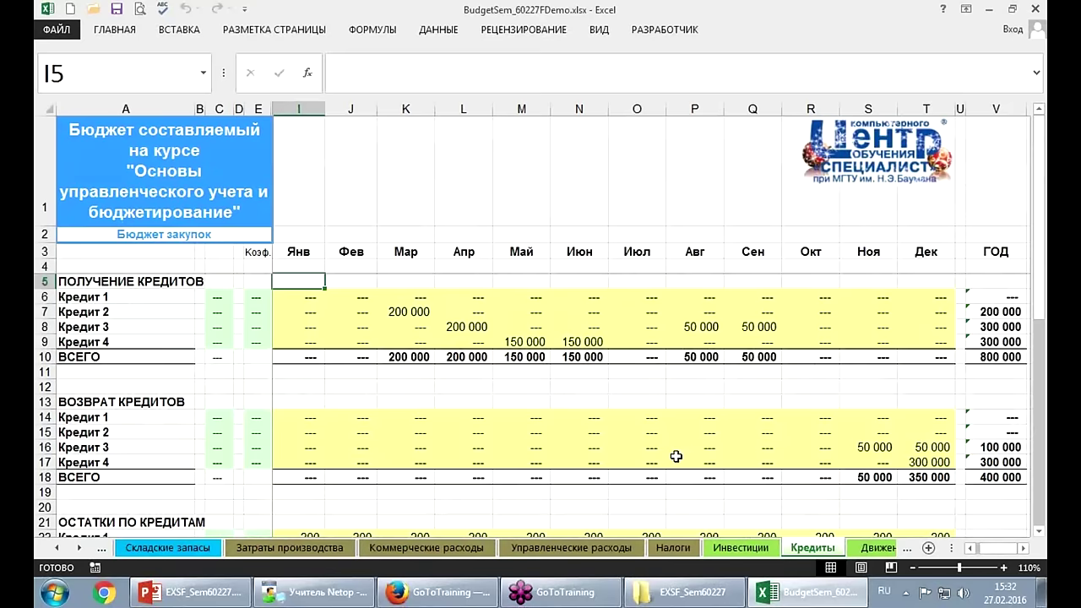
Scroll the Кредиты sheet, then review the Движение денежных средств sheet.
scroll(526, 456, "down", 1)
scroll(526, 457, "down", 2)
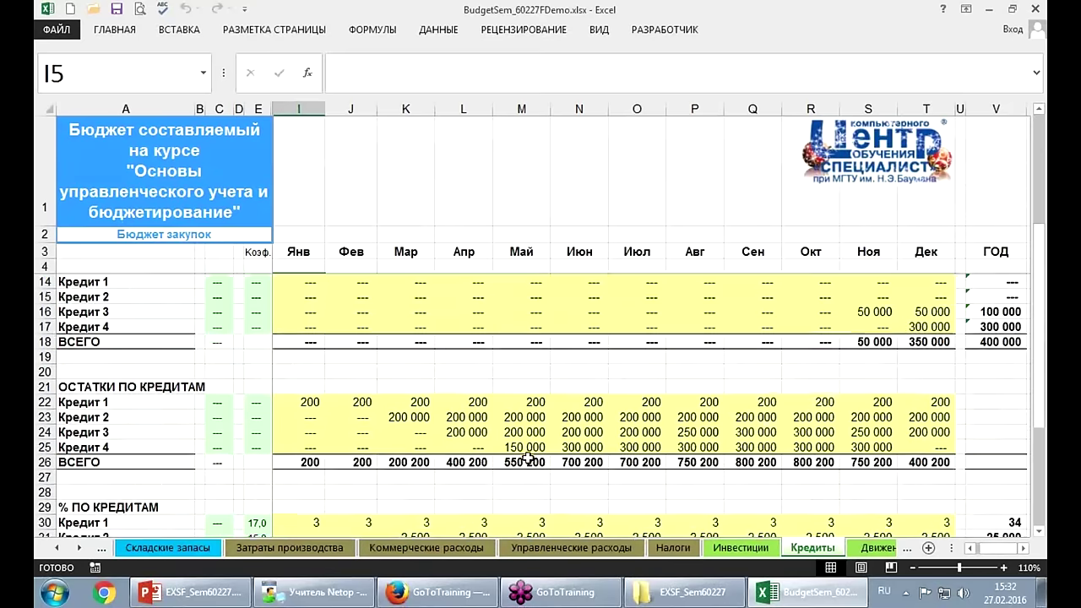
scroll(526, 457, "down", 2)
scroll(591, 507, "down", 2)
left_click(872, 548)
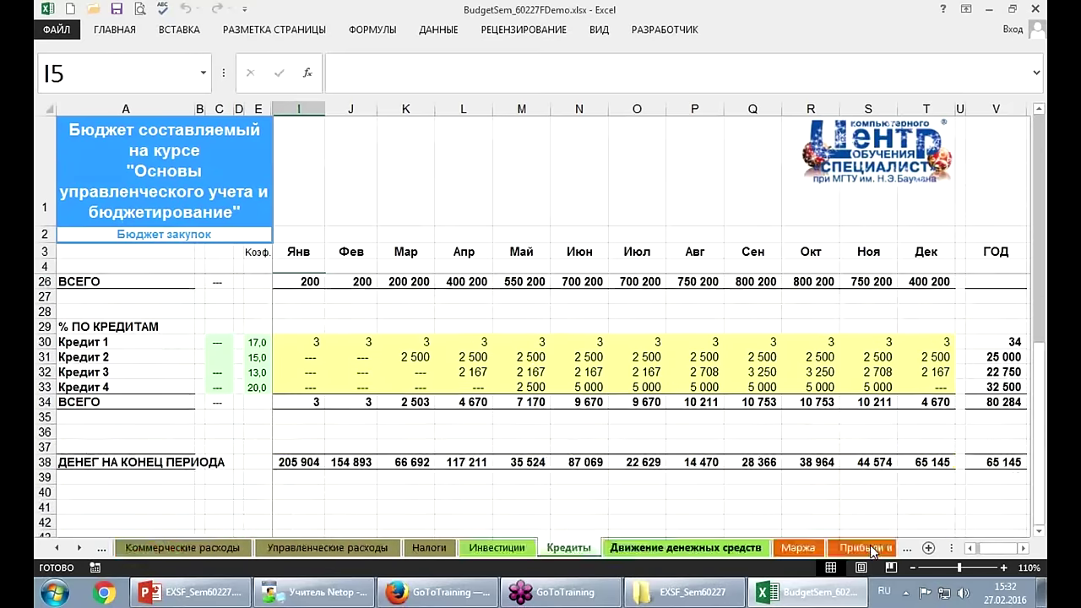
left_click(650, 547)
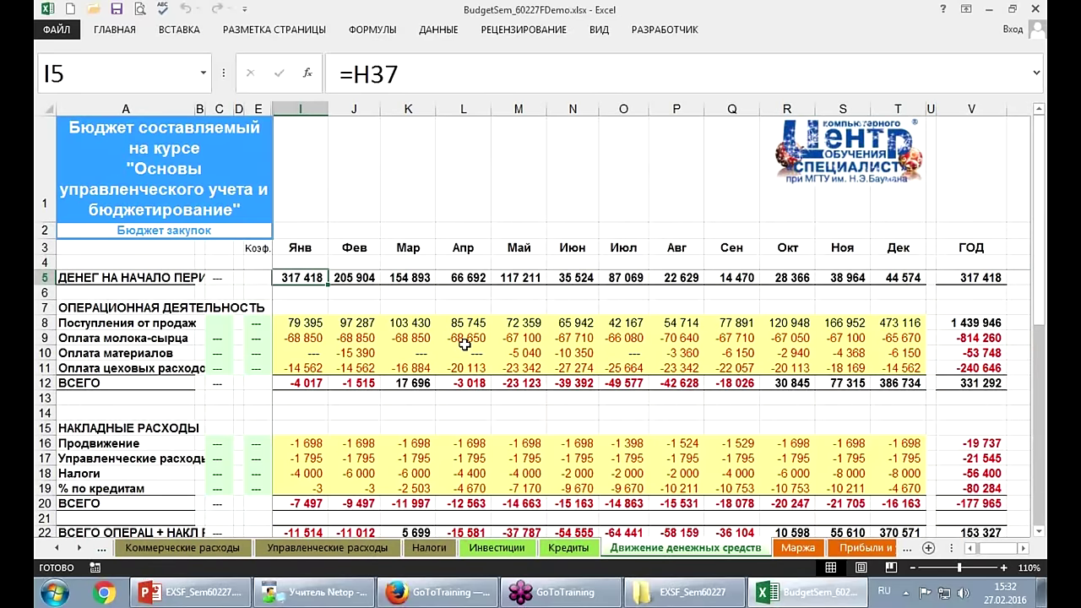
scroll(465, 343, "down", 1)
scroll(464, 343, "down", 3)
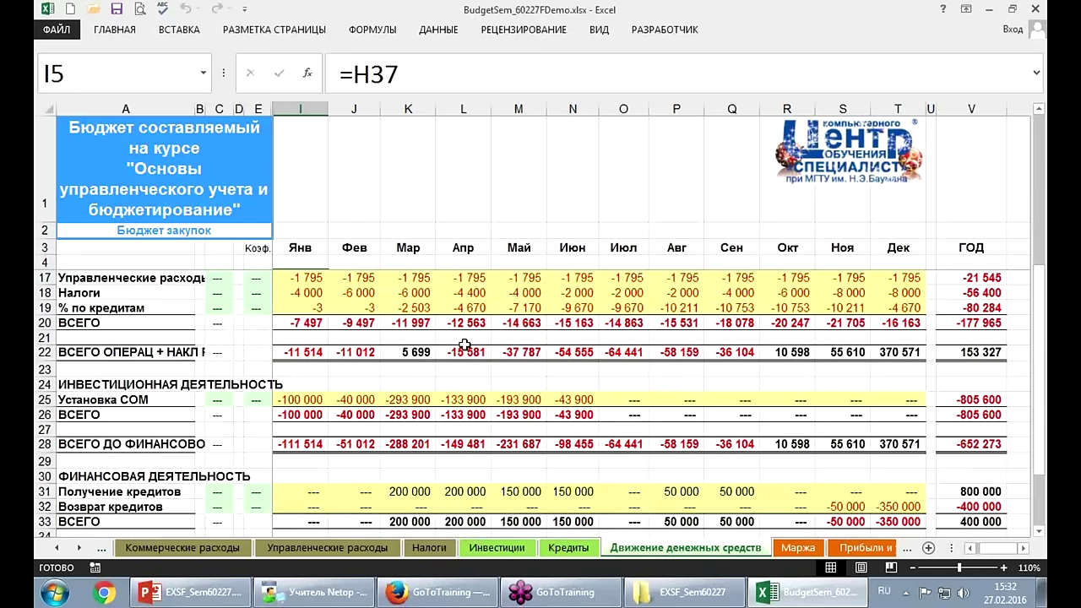
scroll(466, 343, "down", 1)
scroll(466, 344, "down", 3)
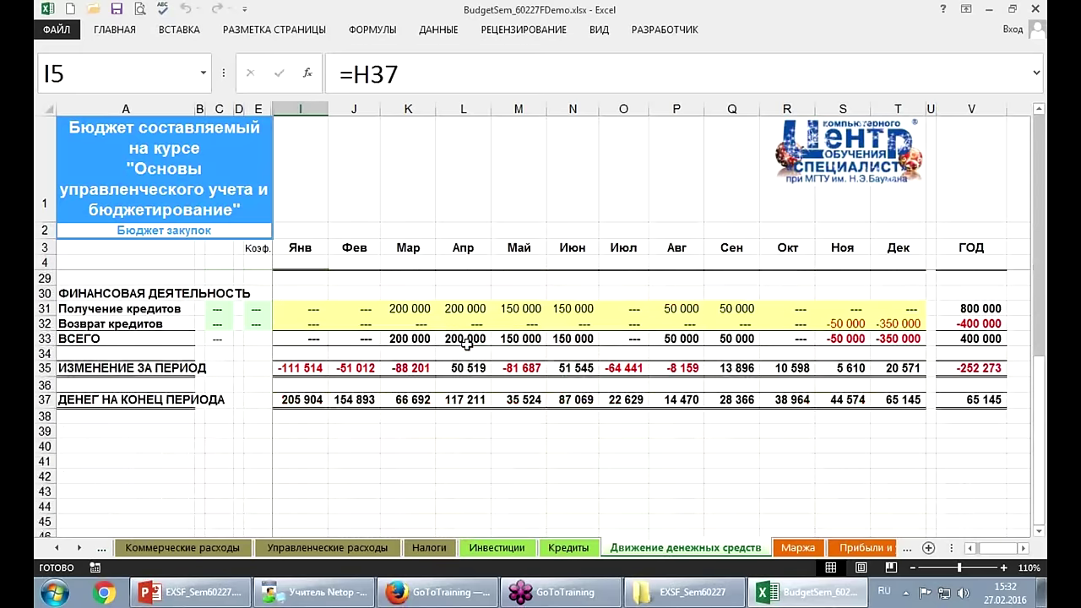
scroll(466, 344, "up", 3)
scroll(466, 345, "up", 3)
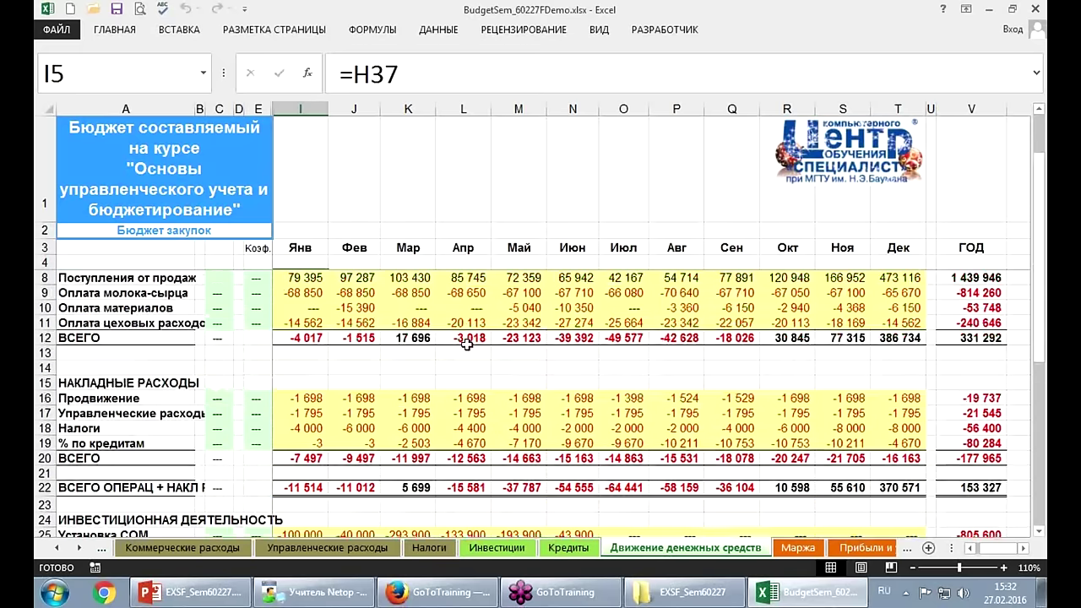
scroll(466, 345, "up", 1)
Open the Маржа sheet and scroll down through it and back up.
left_click(806, 554)
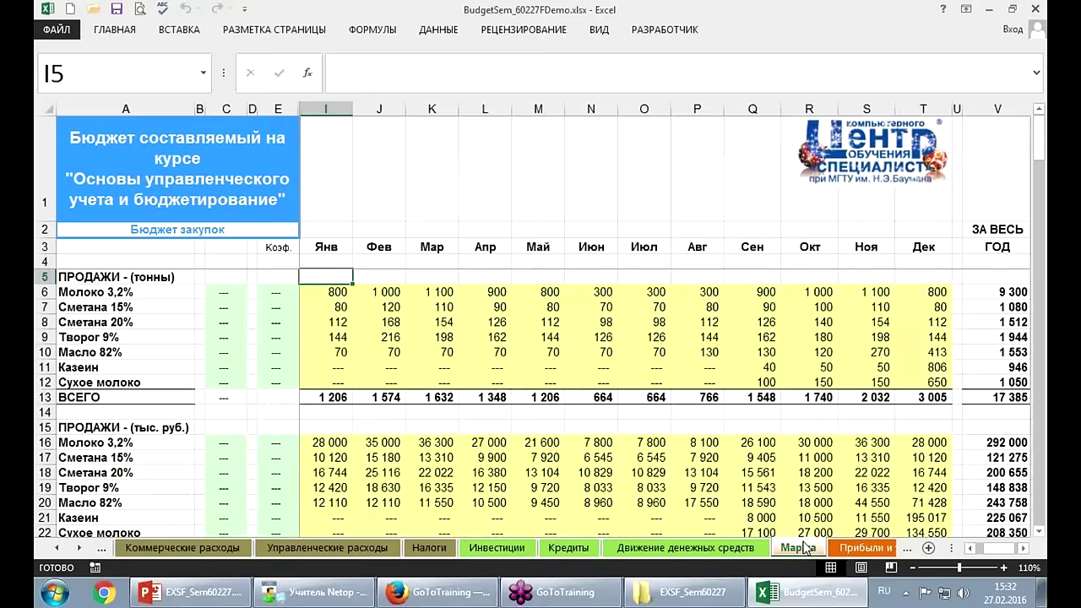
scroll(729, 399, "down", 2)
scroll(728, 399, "down", 2)
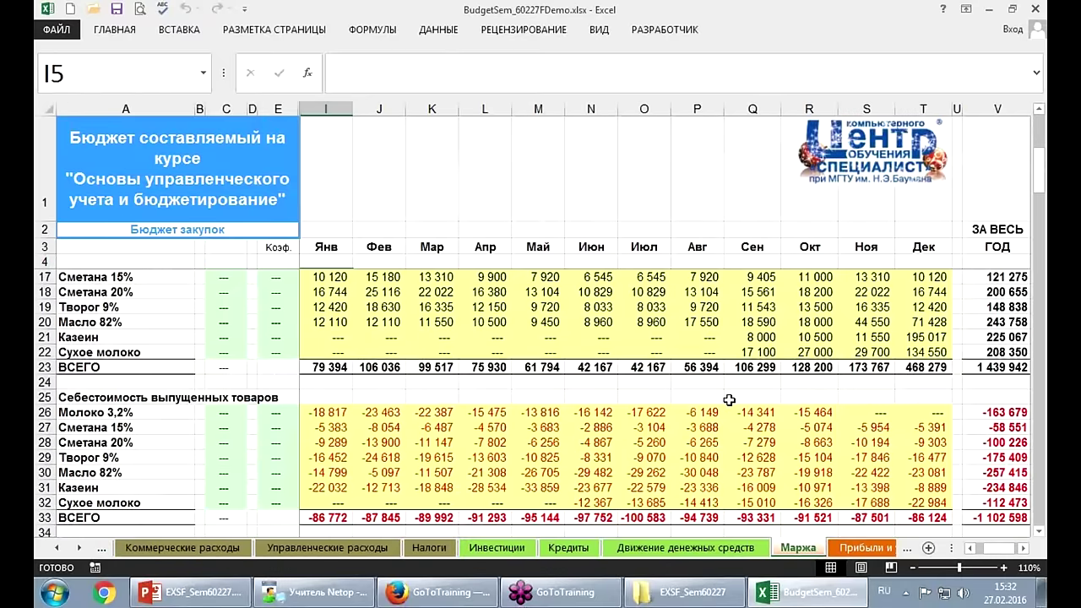
scroll(729, 399, "down", 3)
scroll(728, 399, "down", 1)
scroll(729, 399, "down", 2)
scroll(729, 399, "down", 1)
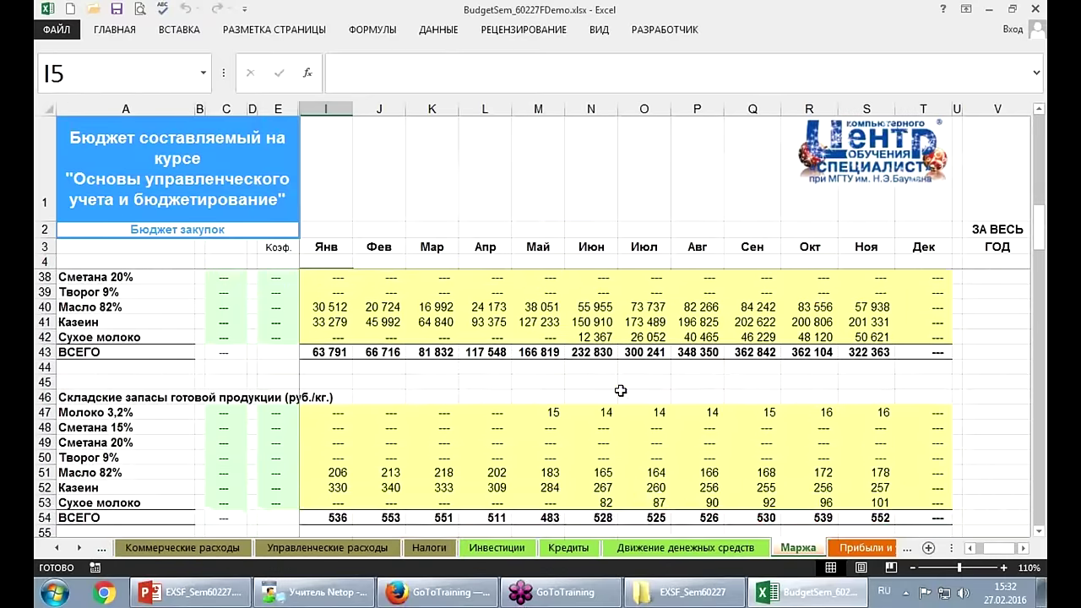
scroll(620, 390, "down", 4)
scroll(620, 390, "down", 2)
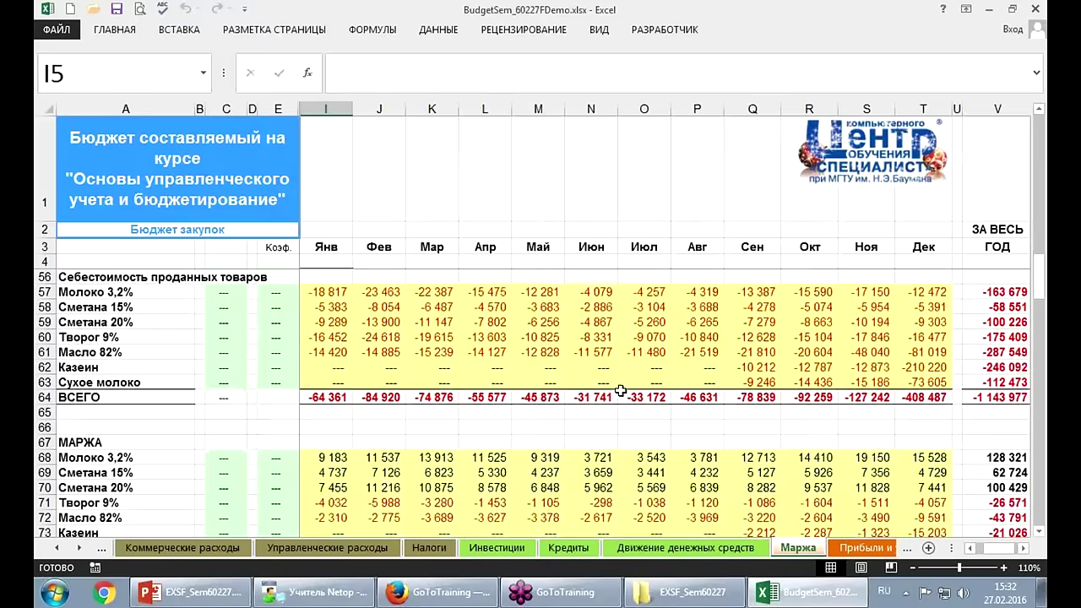
scroll(619, 389, "up", 1)
scroll(610, 371, "up", 1)
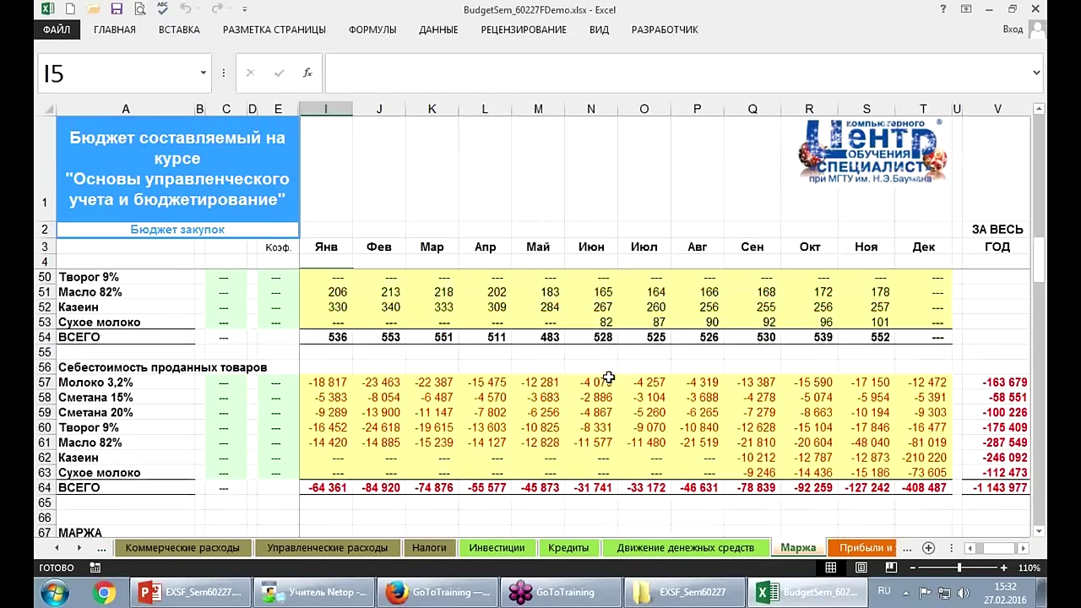
scroll(604, 367, "up", 5)
scroll(603, 367, "up", 1)
scroll(506, 296, "up", 3)
Select cell J5 on Маржа, page through the sheet, then move to Прибыли и убытки.
left_click_drag(384, 226, 380, 295)
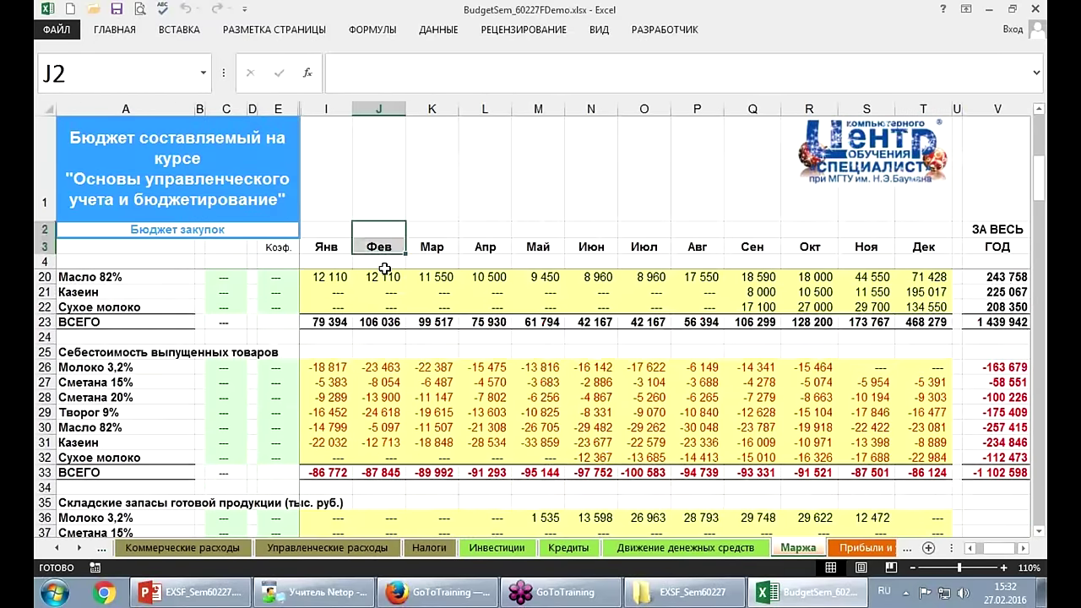
left_click(382, 277)
scroll(384, 278, "down", 2, "ctrl")
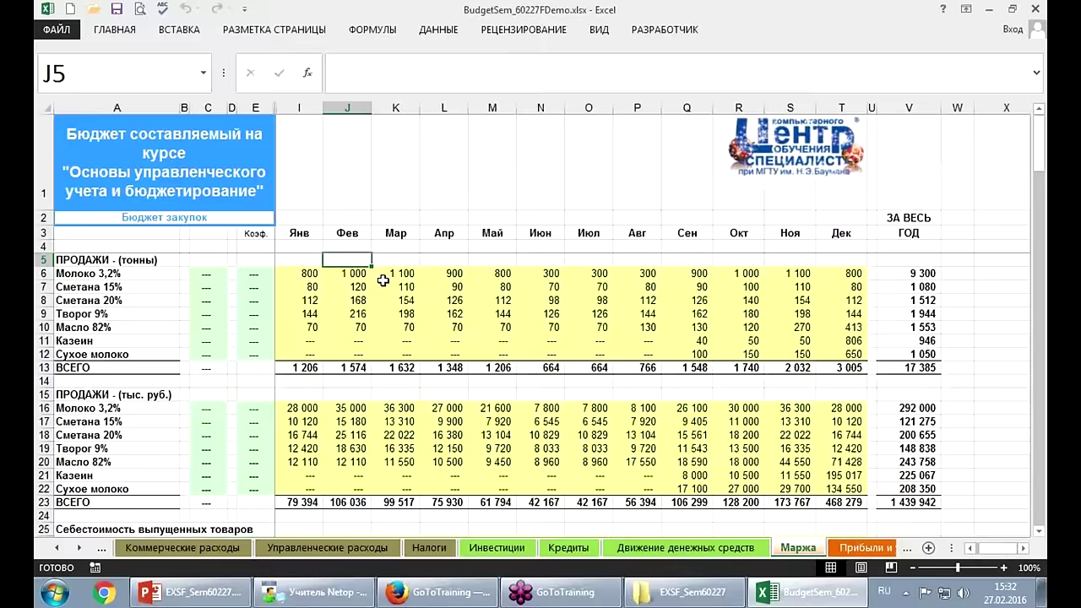
scroll(382, 278, "down", 3, "ctrl")
scroll(383, 280, "down", 1, "ctrl")
scroll(383, 280, "down", 1, "ctrl")
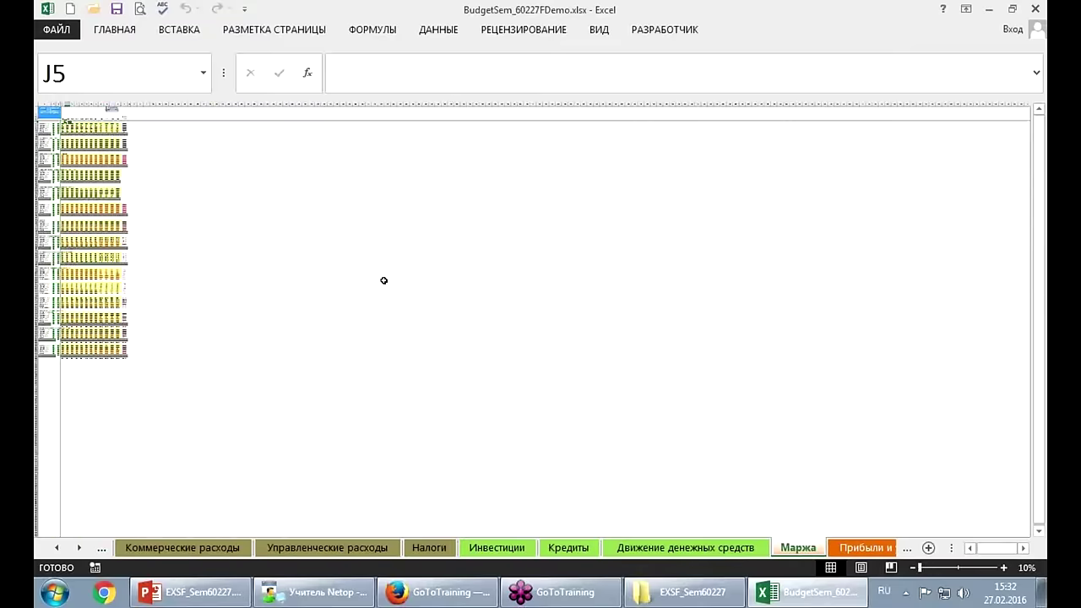
scroll(383, 280, "up", 4, "ctrl")
scroll(383, 280, "up", 1, "ctrl")
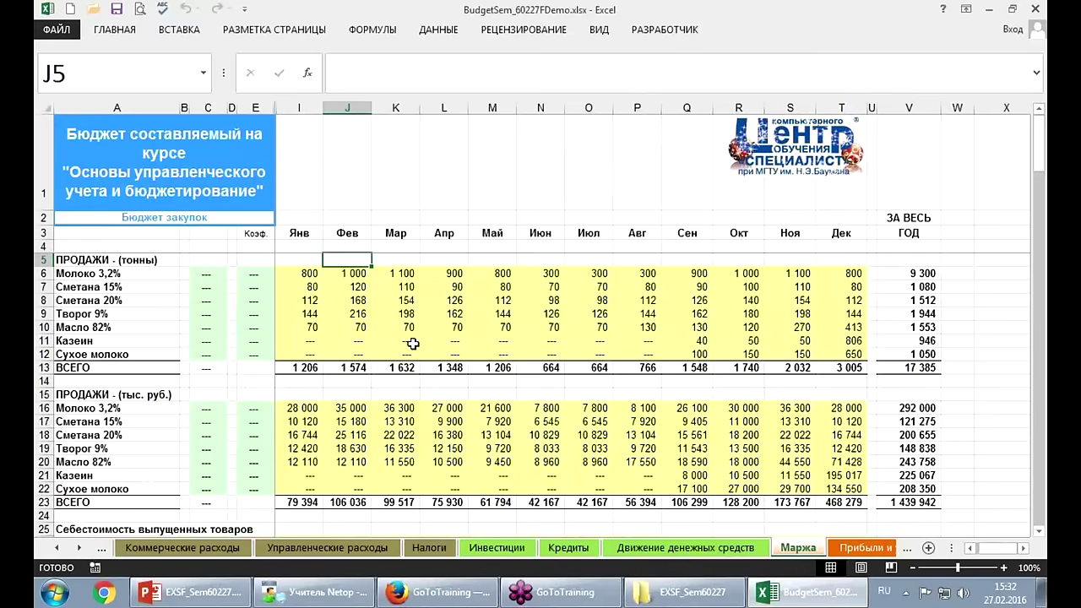
scroll(413, 346, "down", 1)
key("Page_Down")
key("Page_Down")
key("Page_Down")
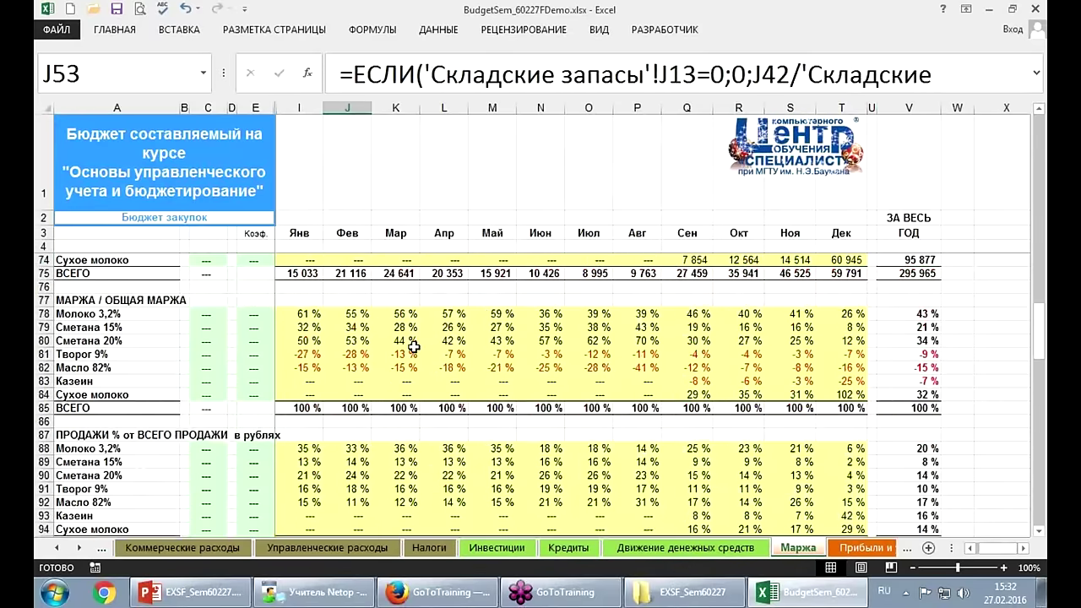
key("Page_Down")
key("Page_Down")
key("Page_Down")
key("Page_Up")
key("Page_Up")
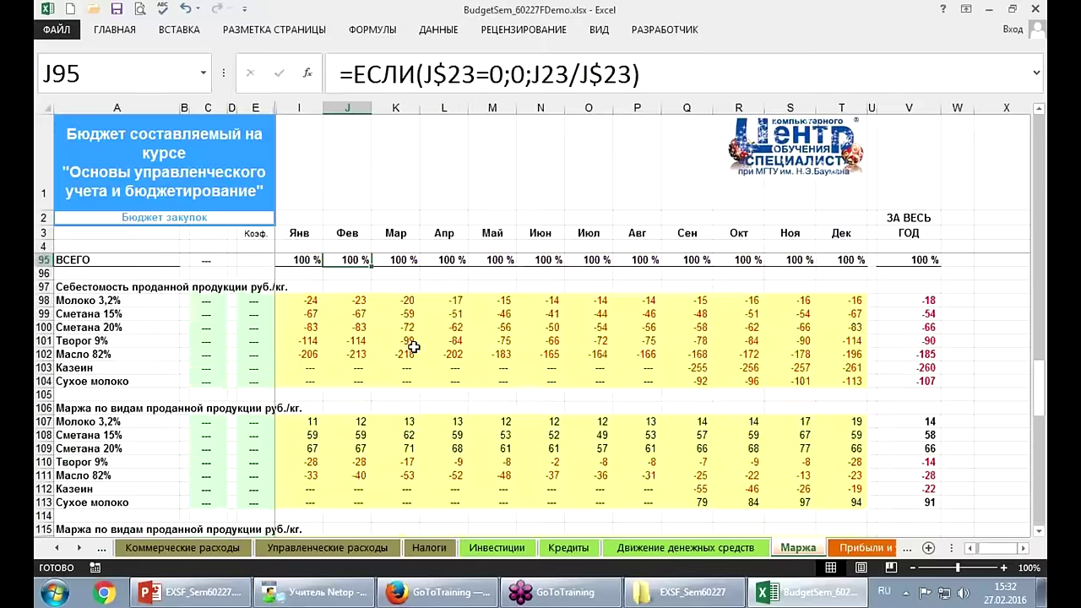
key("Page_Up")
key("Page_Up")
key("Page_Up")
key("Page_Up")
key("Page_Up")
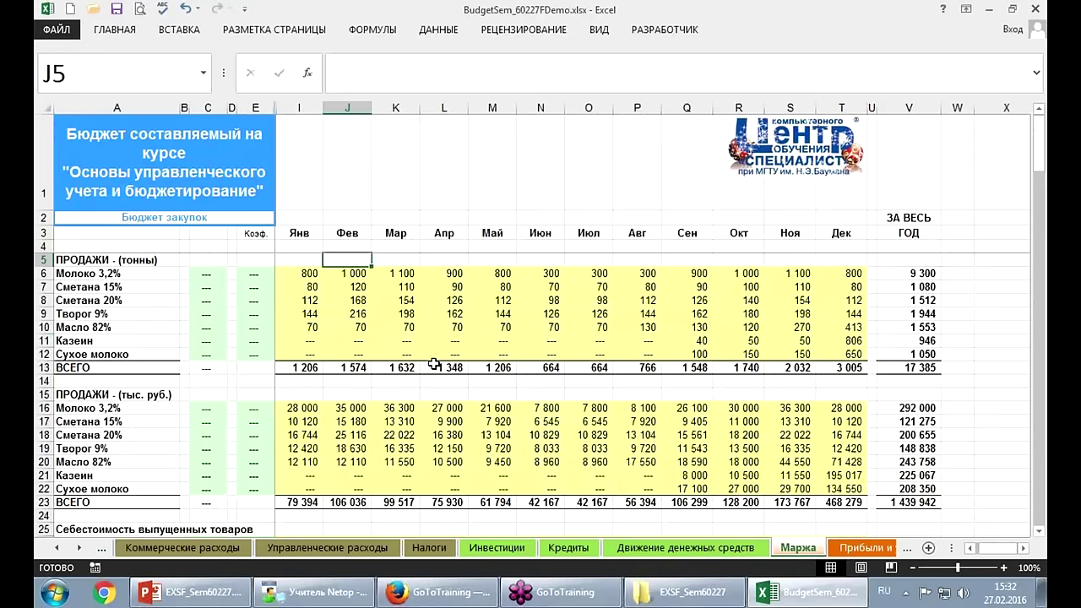
key("ctrl+Page_Down")
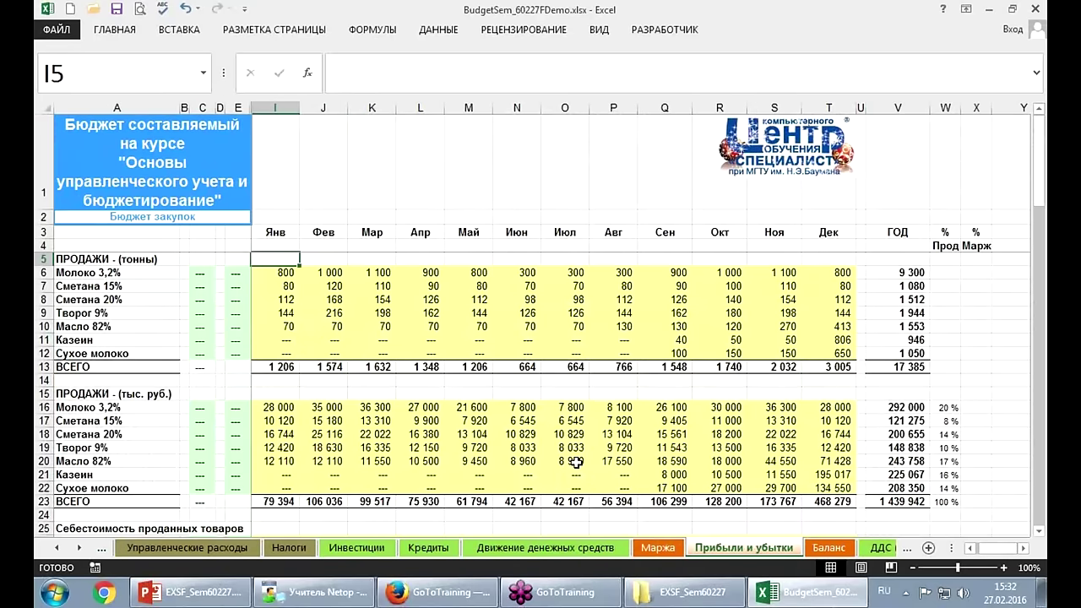
Page down the profit sheet, then review the Баланс sheet top to bottom.
key("Page_Down")
key("ctrl+Page_Down")
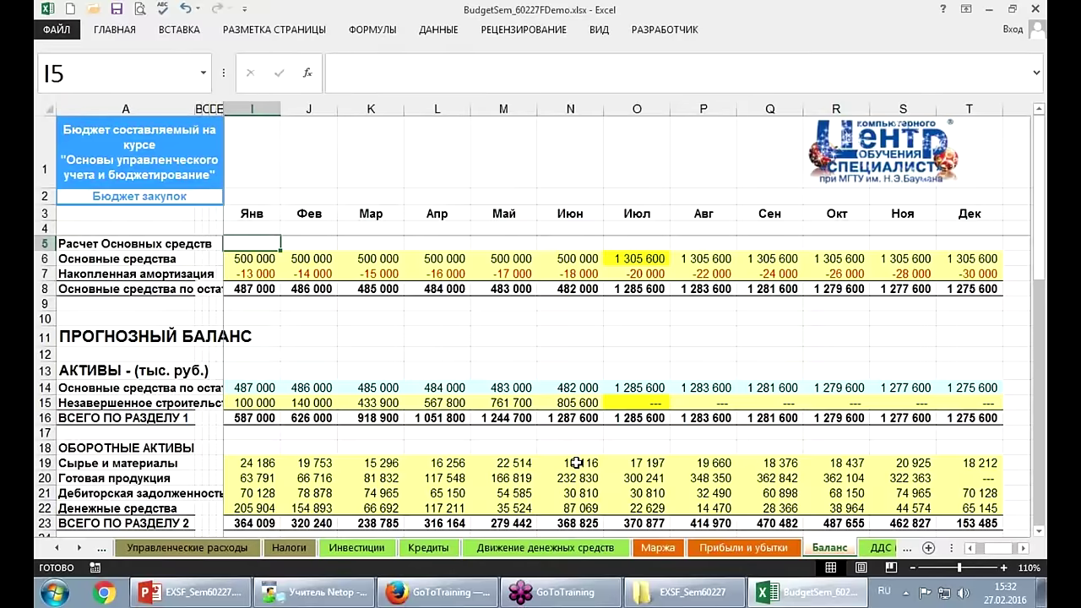
key("Page_Down")
key("Page_Down")
key("Page_Down")
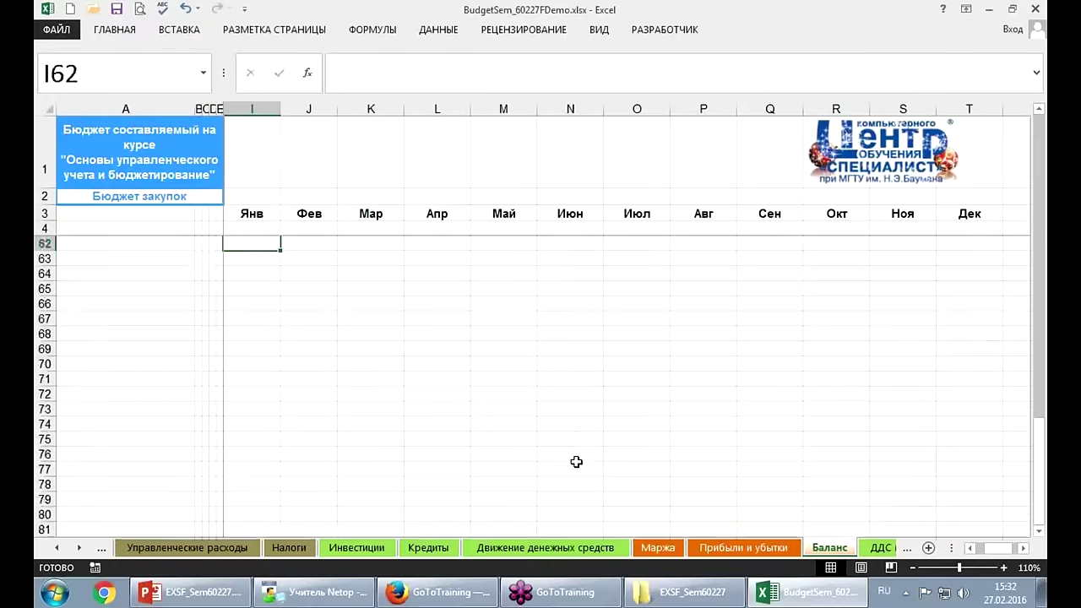
key("Page_Up")
key("Page_Up")
key("Page_Up")
Move to ДДС (Косвенный метод) and page through its investment rows and back up.
key("ctrl+Page_Down")
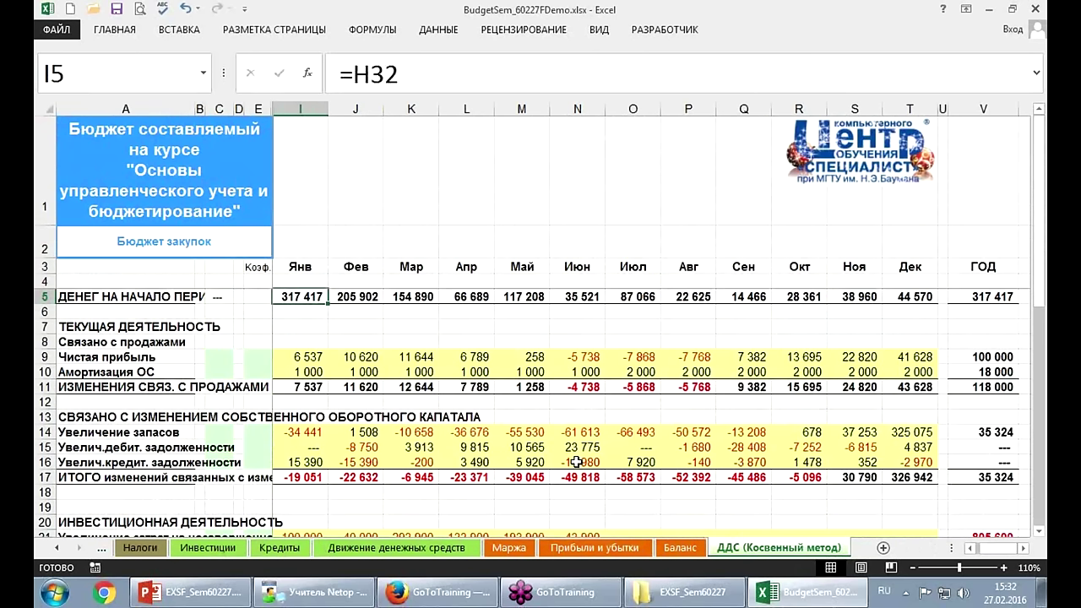
key("Page_Down")
key("Page_Down")
key("Page_Up")
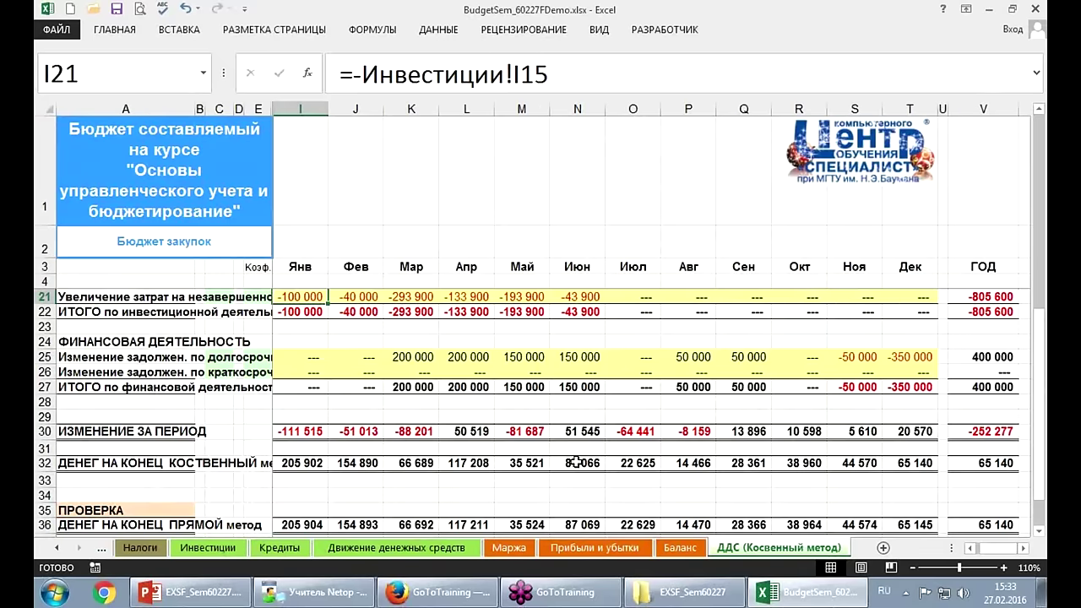
key("Page_Up")
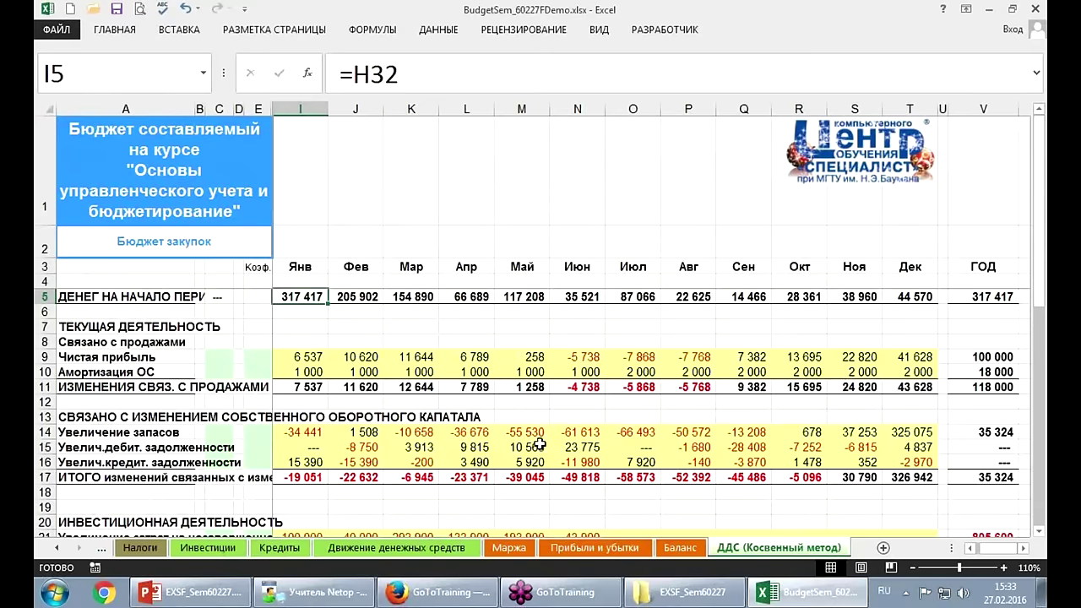
Check June's receivables-change formula, then select and circle the 100 000 annual profit in Прибыли и убытки V92.
left_click(576, 447)
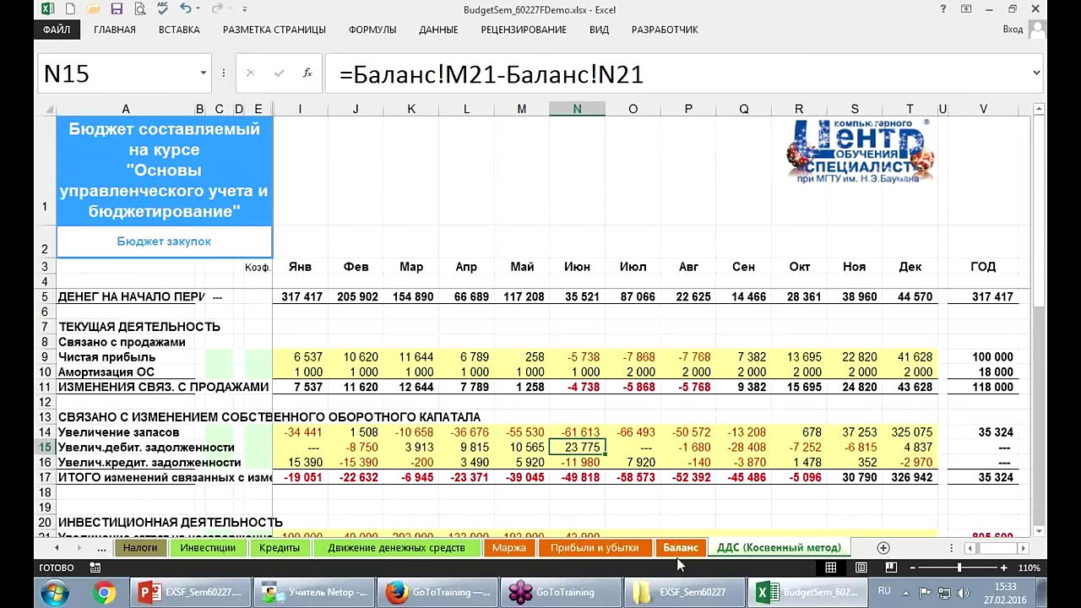
left_click(628, 547)
scroll(607, 484, "down", 3)
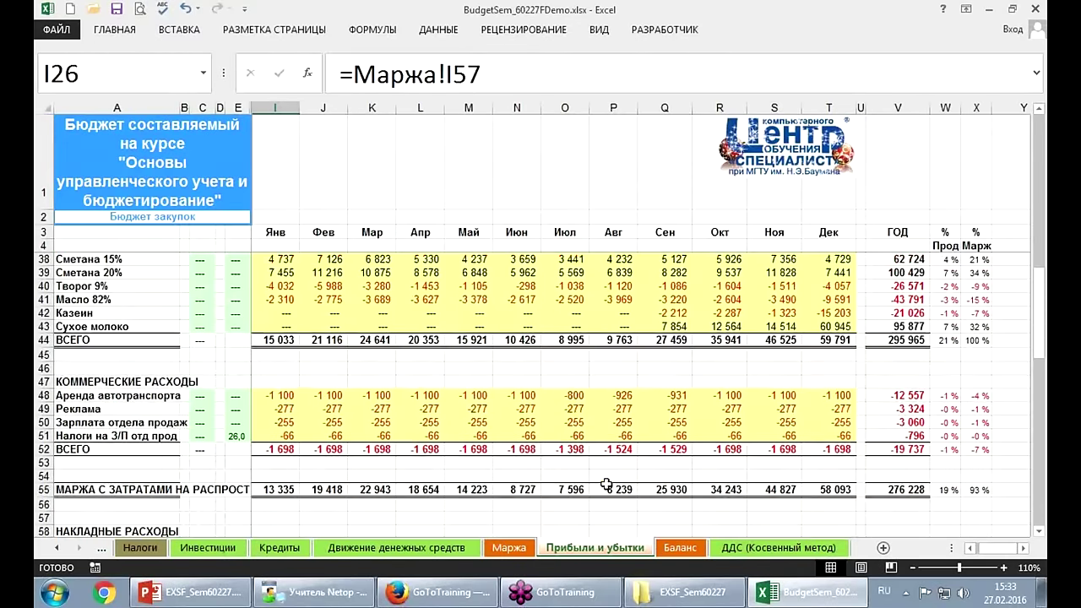
scroll(606, 484, "down", 4)
scroll(606, 484, "down", 4)
scroll(606, 484, "down", 1)
scroll(606, 484, "down", 1)
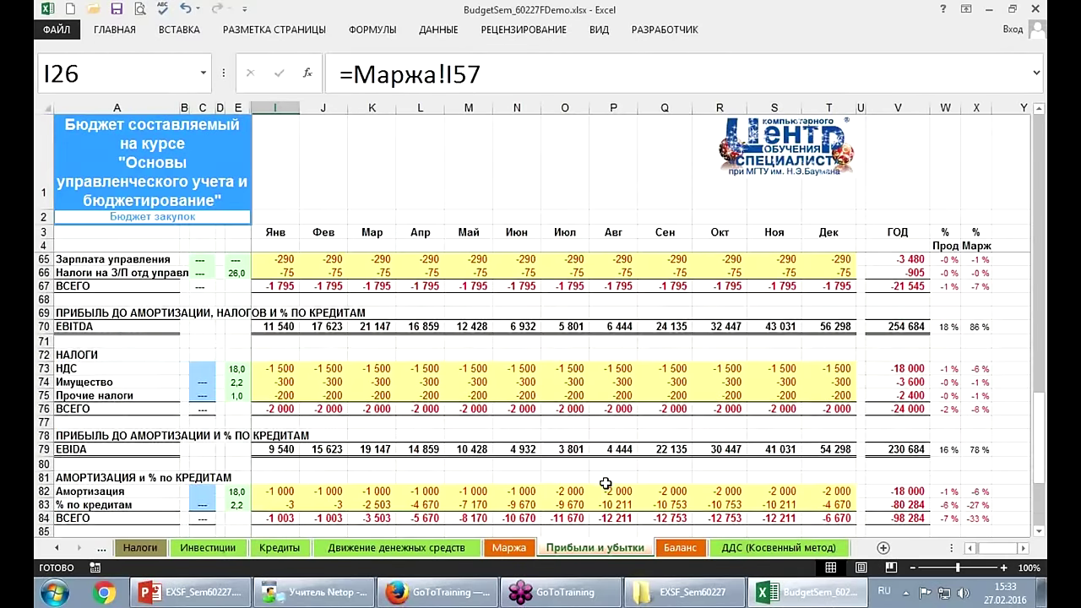
scroll(606, 484, "down", 1)
scroll(606, 481, "down", 3)
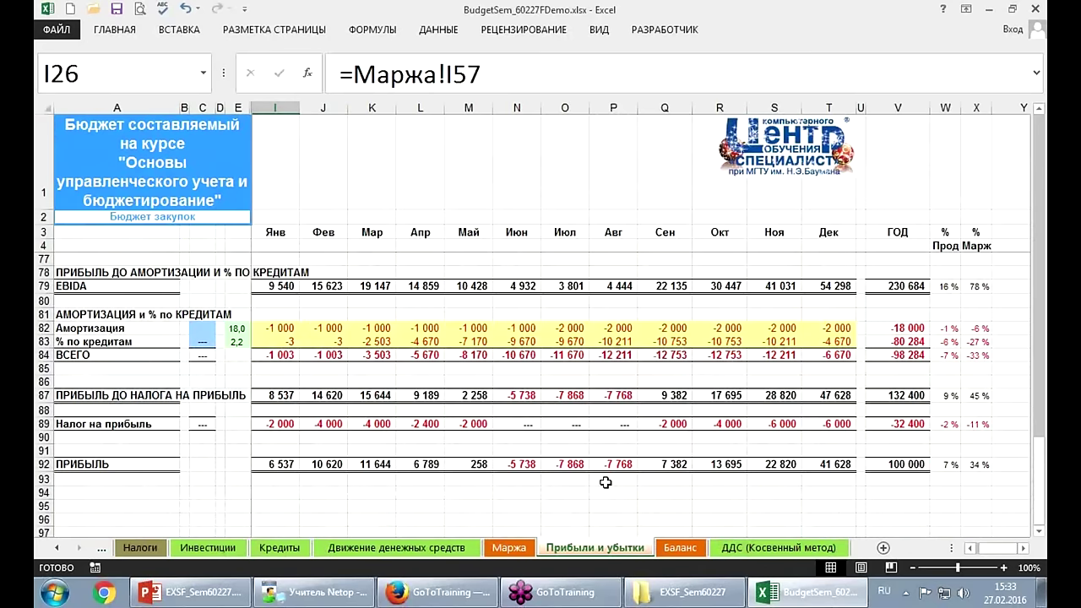
left_click(912, 463)
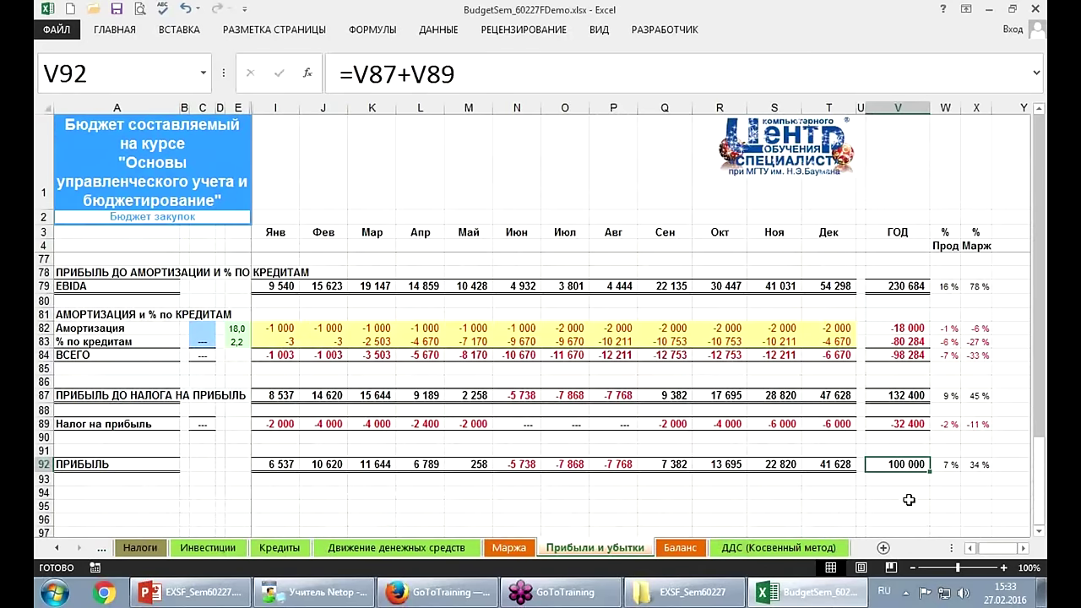
left_click_drag(845, 446, 848, 456)
Enter 500 as Колхоз 4's January milk supply in I9 on the Закупки sheet.
key("ctrl+Page_Up")
key("ctrl+Page_Up")
key("ctrl+Page_Up")
key("ctrl+Page_Up")
key("ctrl+Page_Up")
key("ctrl+Page_Up")
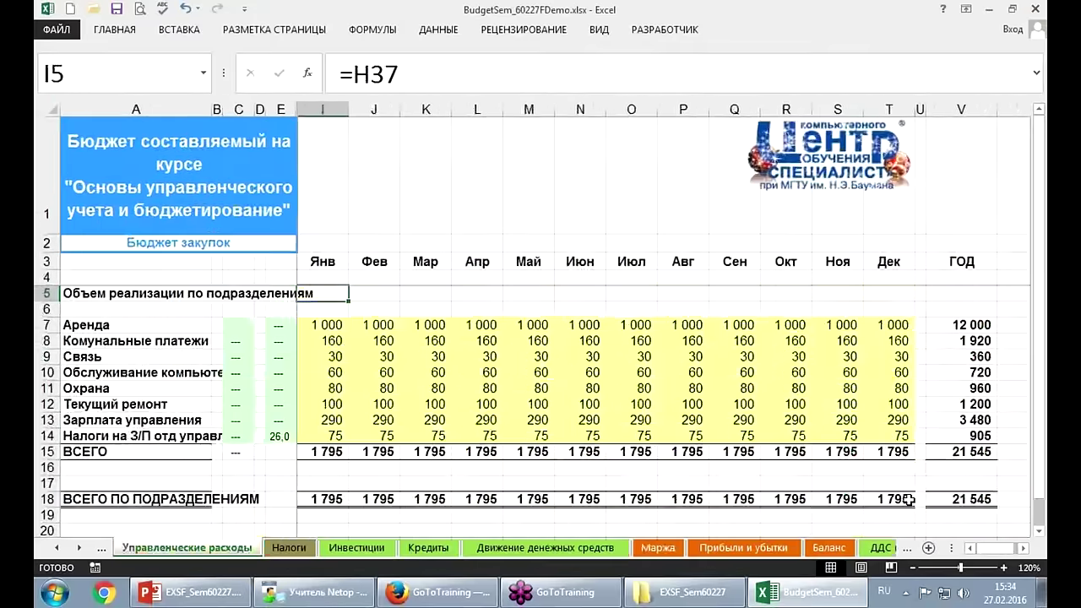
key("ctrl+Page_Up")
key("ctrl+Page_Up")
key("ctrl+Page_Up")
key("ctrl+Page_Up")
key("ctrl+Page_Up")
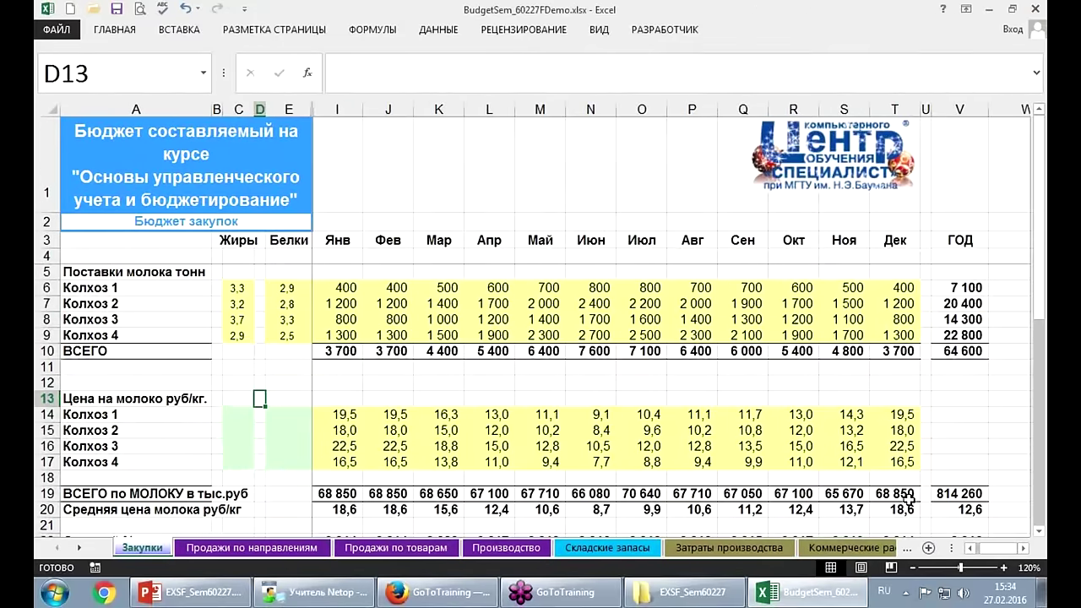
key("Up")
key("Up")
key("Up")
key("Up")
key("Up")
key("Up")
key("Right")
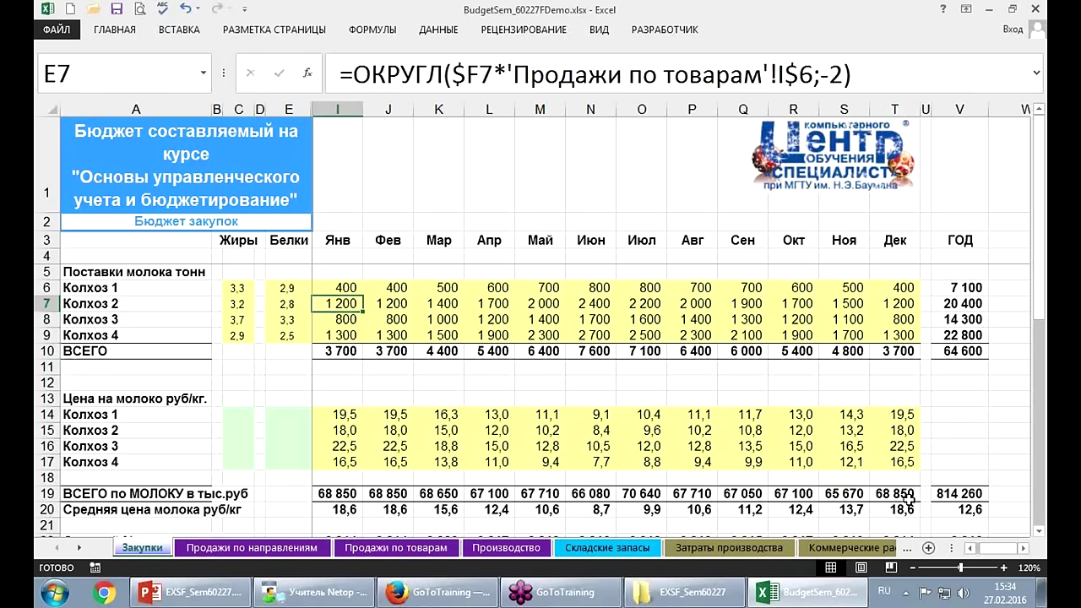
key("Down")
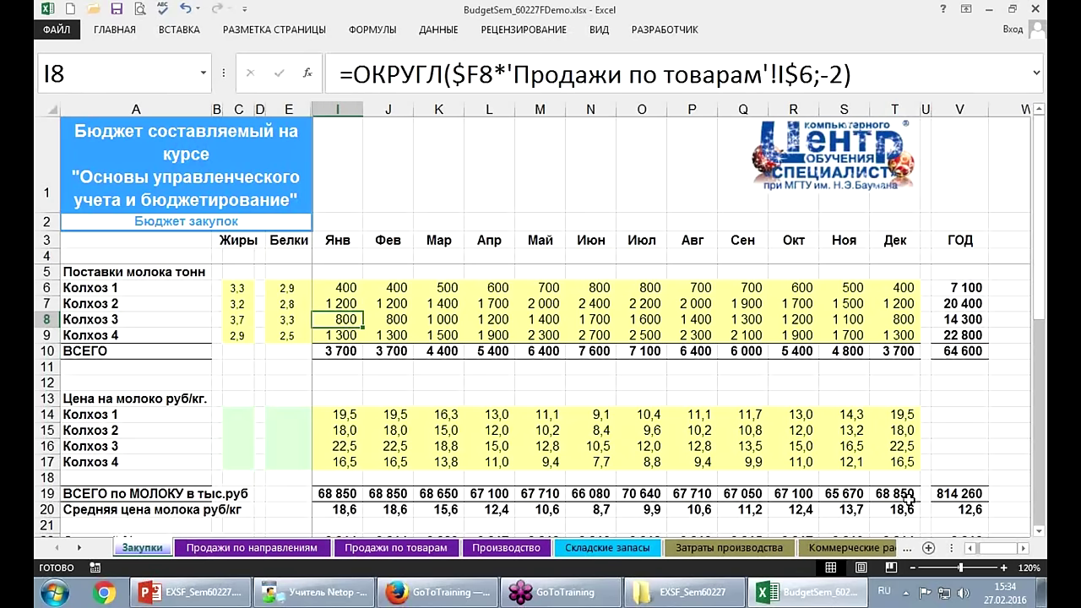
key("Down")
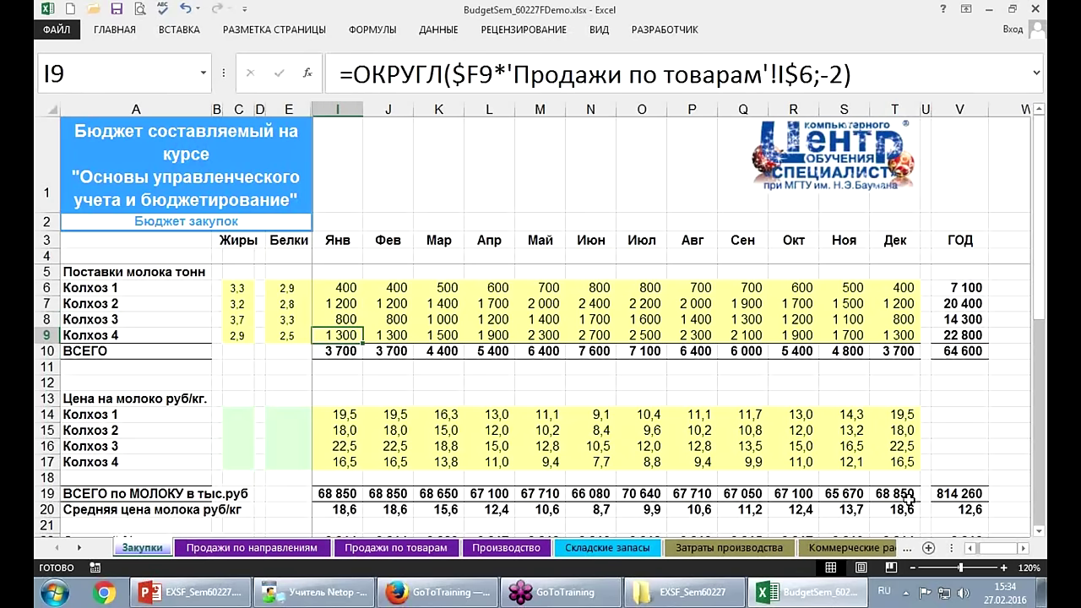
type("500")
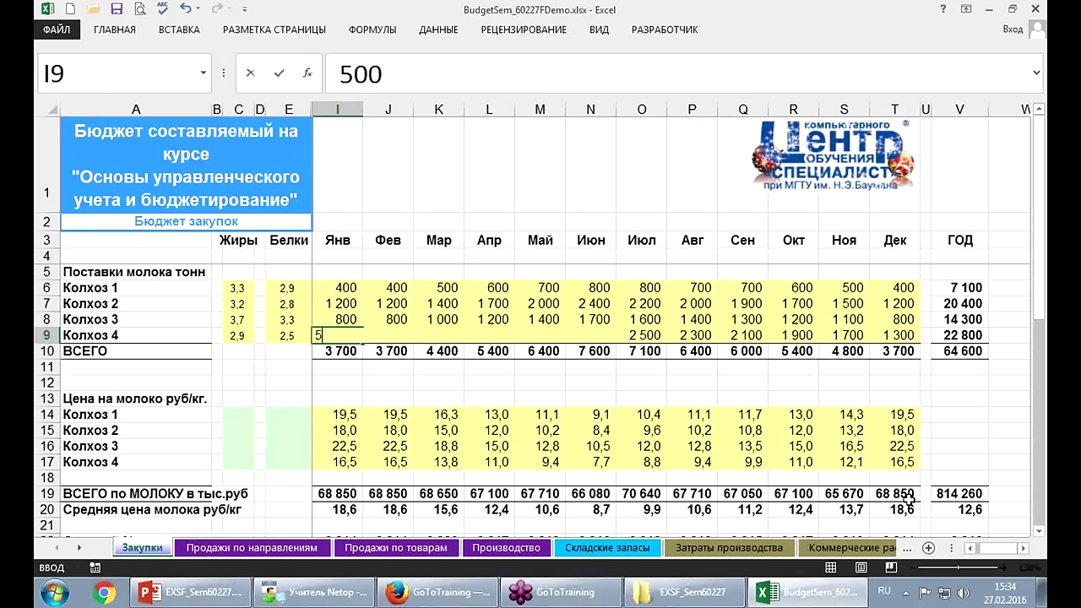
key("Return")
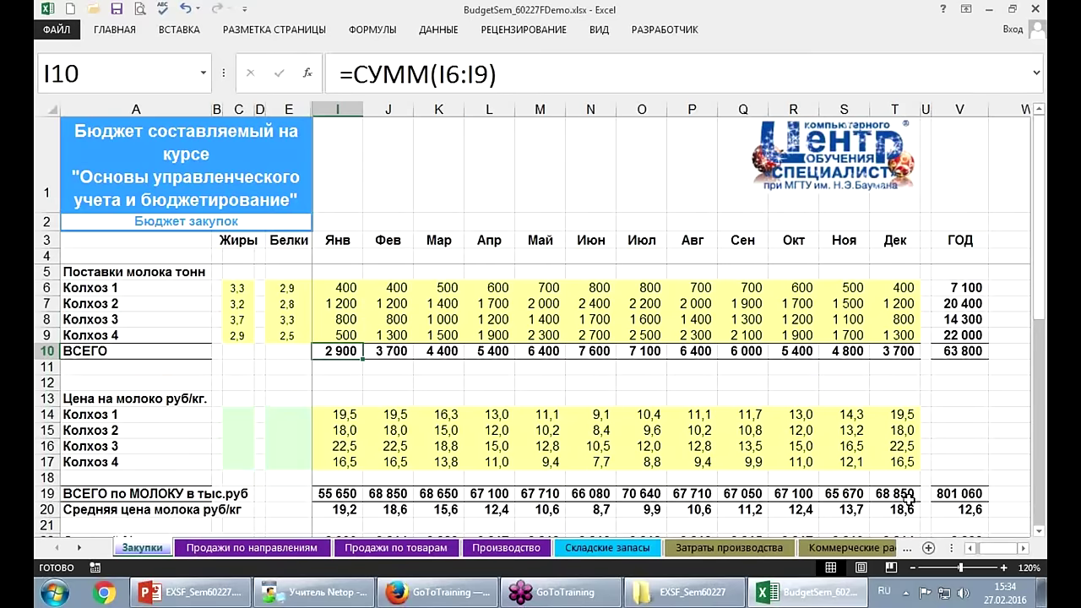
On Прибыли и убытки, mark the new annual profit of 105 118 and its link to Амортизация.
key("ctrl+Page_Down")
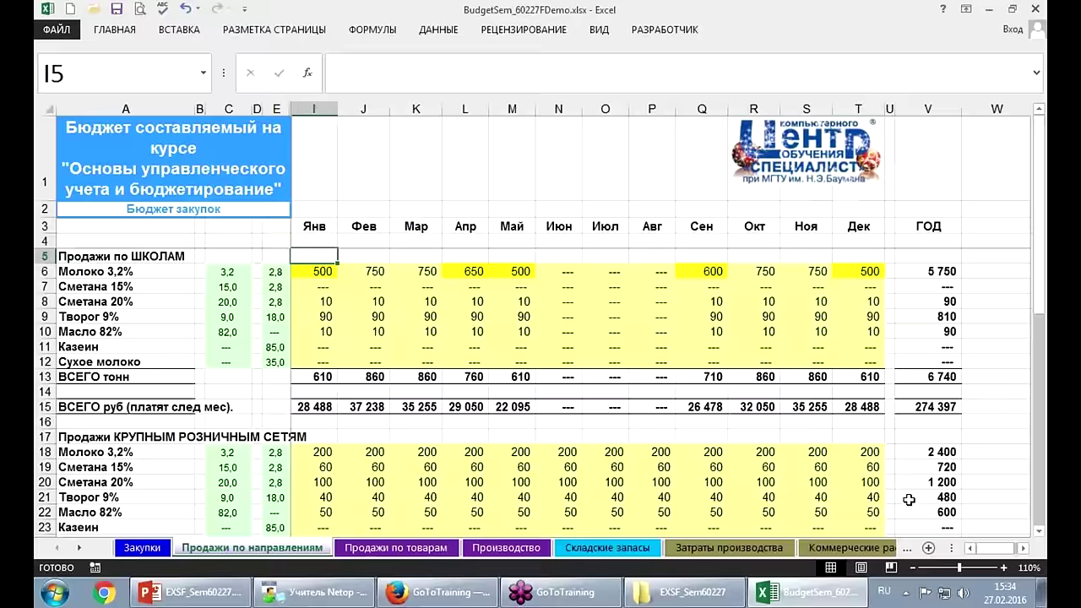
key("ctrl+Page_Down")
key("ctrl+Page_Down")
key("ctrl+Page_Down")
key("ctrl+Page_Down")
key("ctrl+Page_Down")
key("ctrl+Page_Down")
key("ctrl+Page_Down")
key("ctrl+Page_Down")
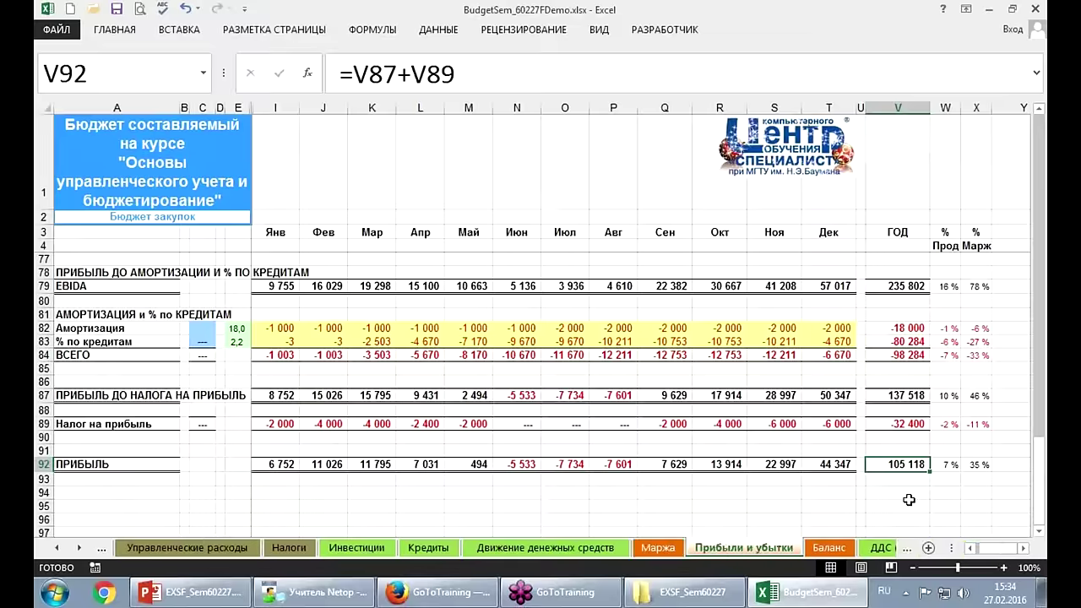
key("ctrl+Page_Up")
key("ctrl+Page_Down")
left_click_drag(887, 439, 941, 484)
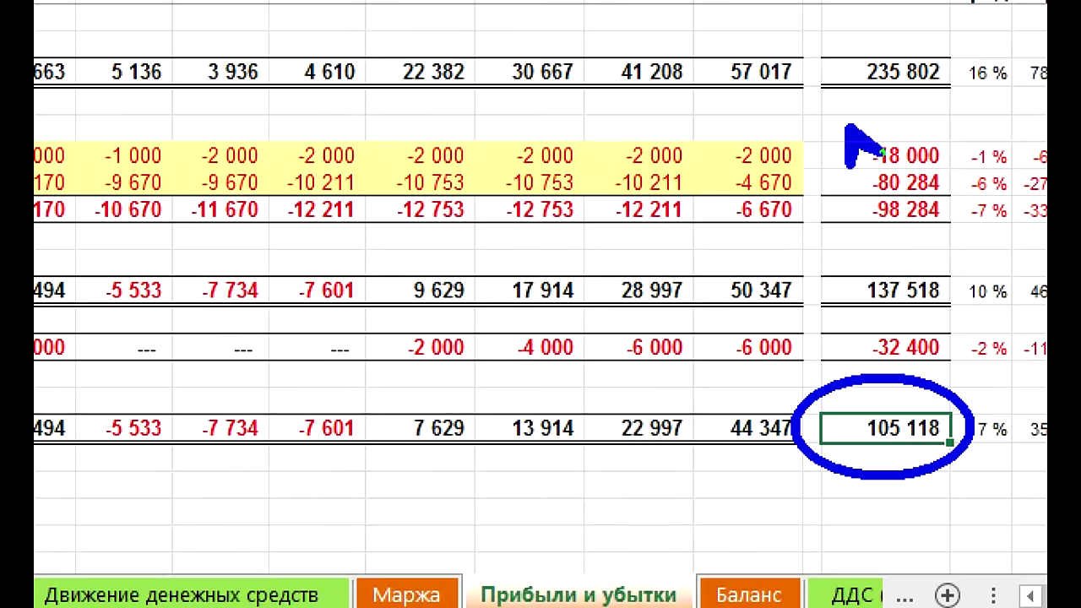
left_click_drag(849, 129, 848, 359)
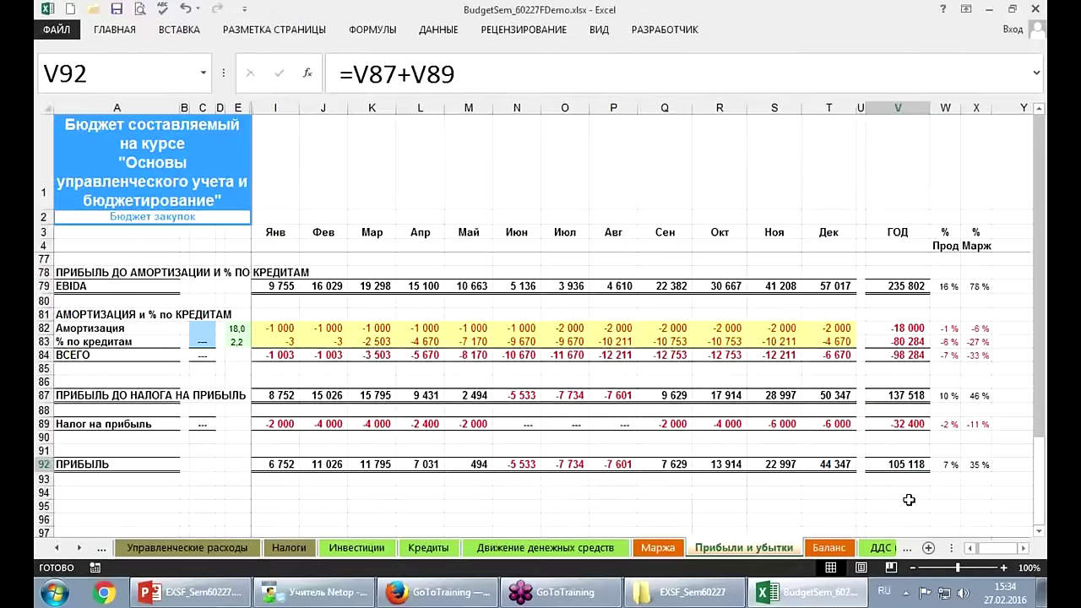
key("ctrl+Page_Up")
key("ctrl+Page_Up")
Go back to Колхоз 4's January supply cell on Закупки, which shows 1 300 again.
key("ctrl+Page_Up")
key("ctrl+Page_Up")
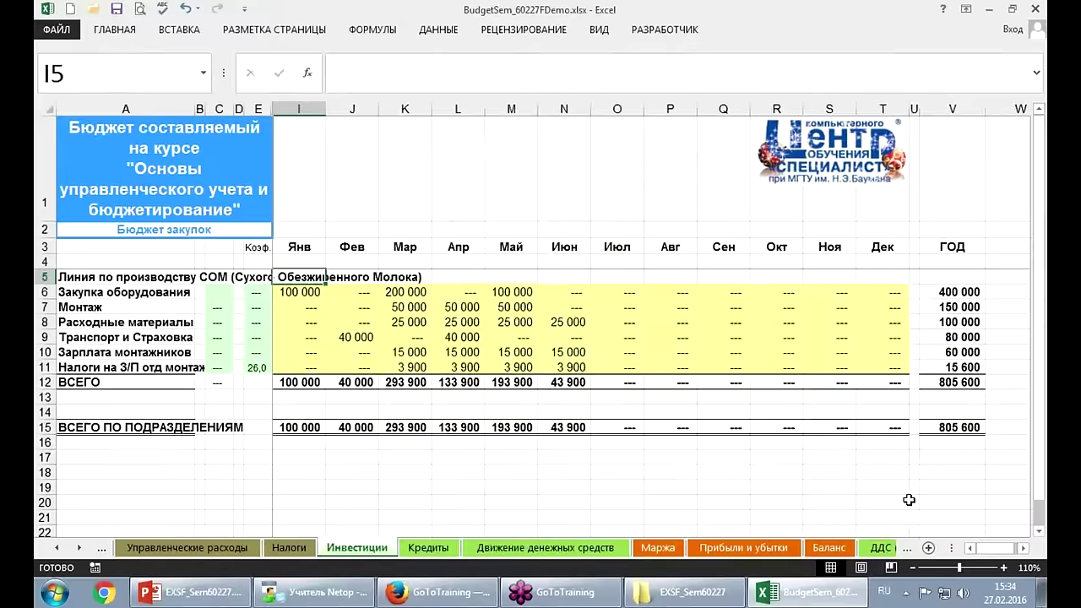
key("ctrl+Page_Up")
key("ctrl+Page_Up")
key("ctrl+Page_Up")
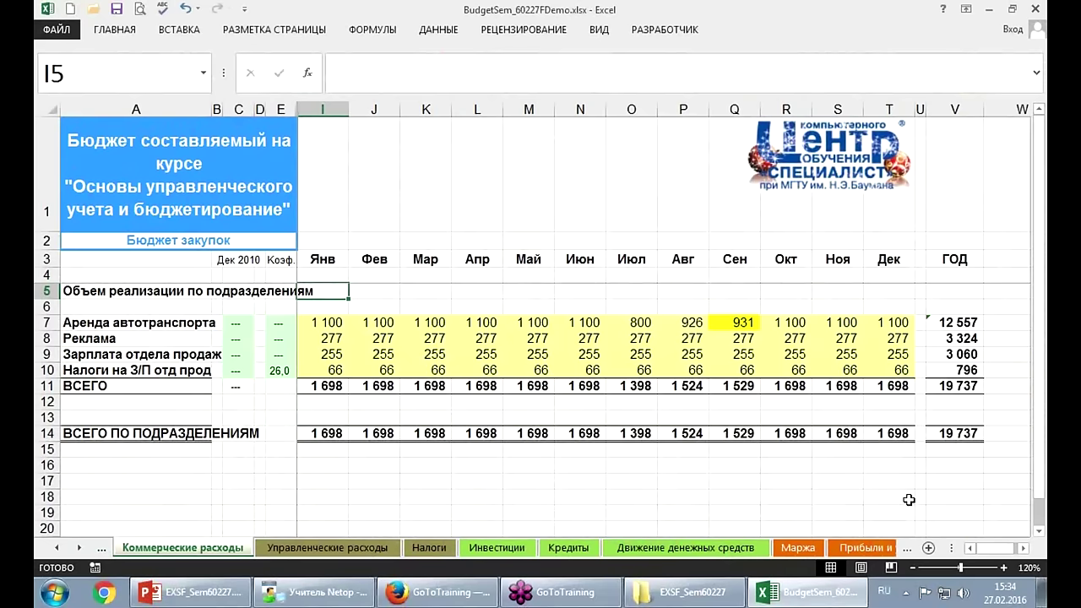
key("ctrl+Page_Up")
key("ctrl+Page_Up")
key("ctrl+Page_Up")
key("ctrl+Page_Up")
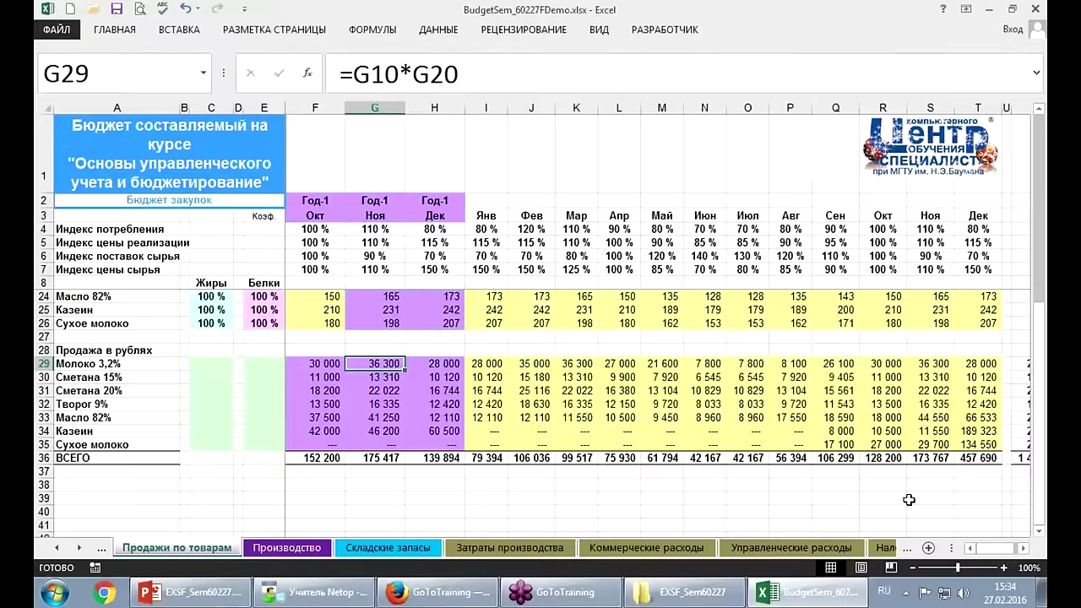
key("ctrl+Page_Up")
key("ctrl+Page_Up")
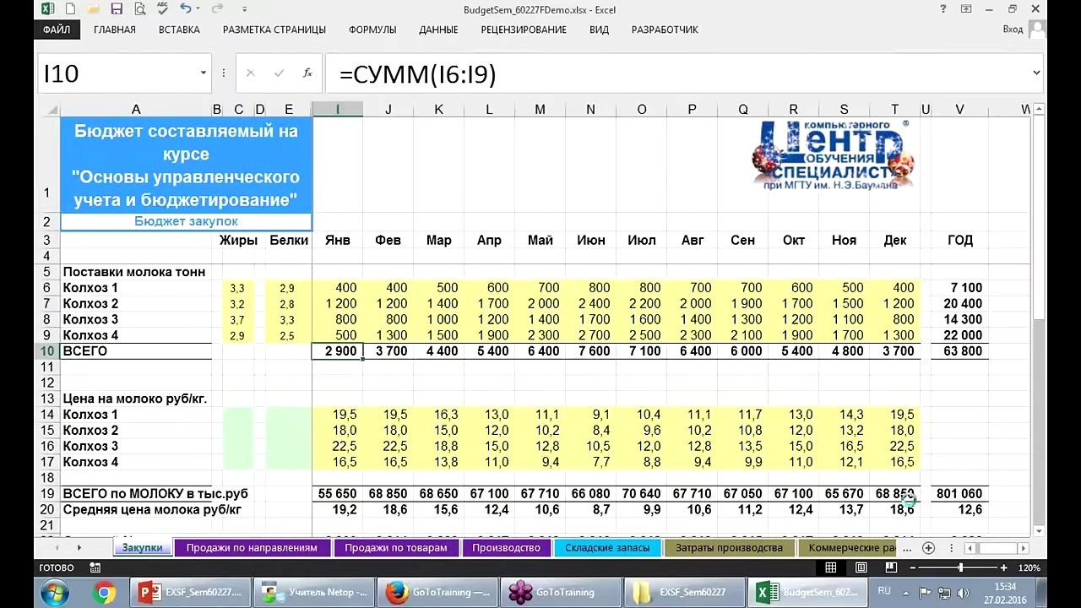
key("Up")
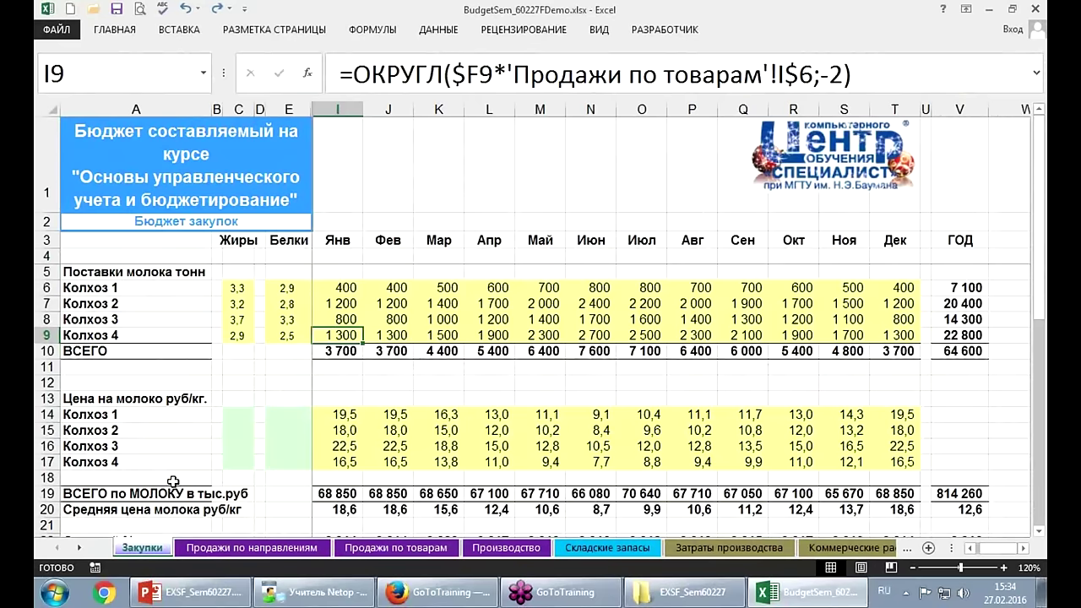
Jump to Прибыли и убытки from the sheet list and select C91:C93 by the 100 000 profit.
right_click(69, 549)
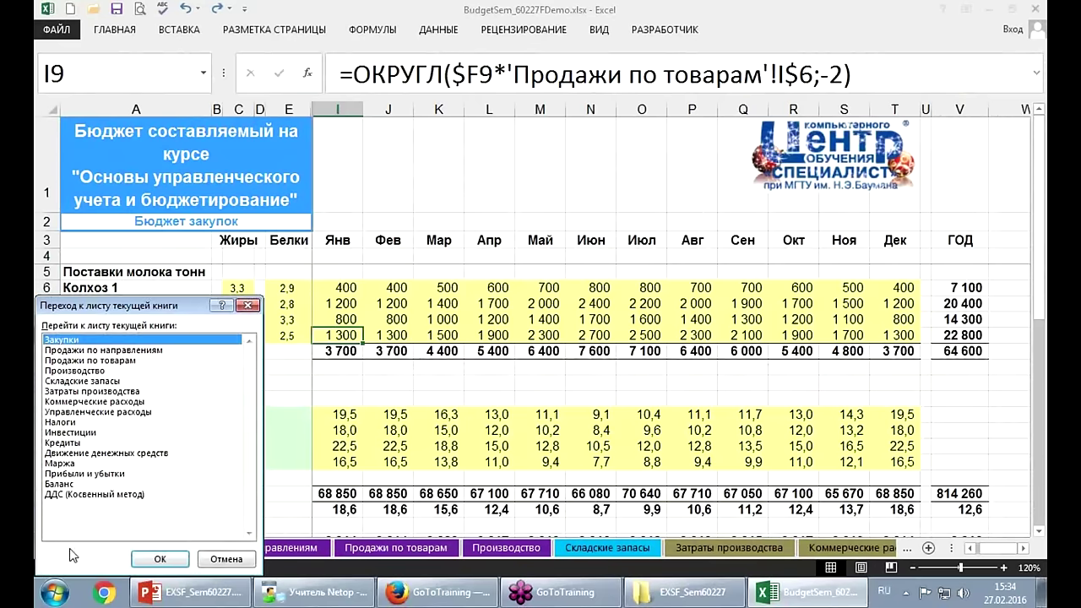
left_click(76, 475)
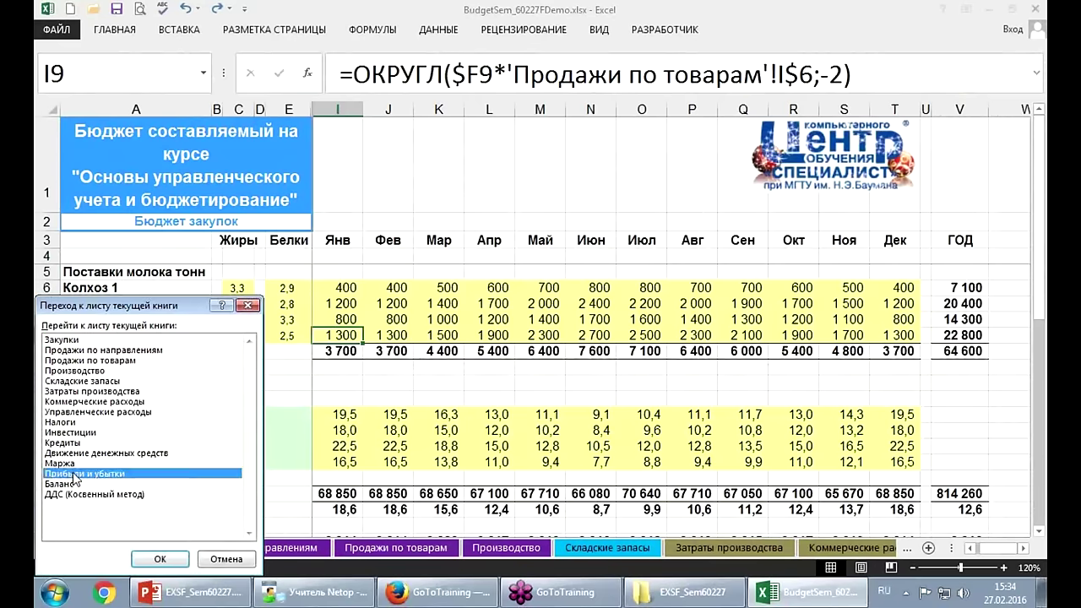
double_click(76, 475)
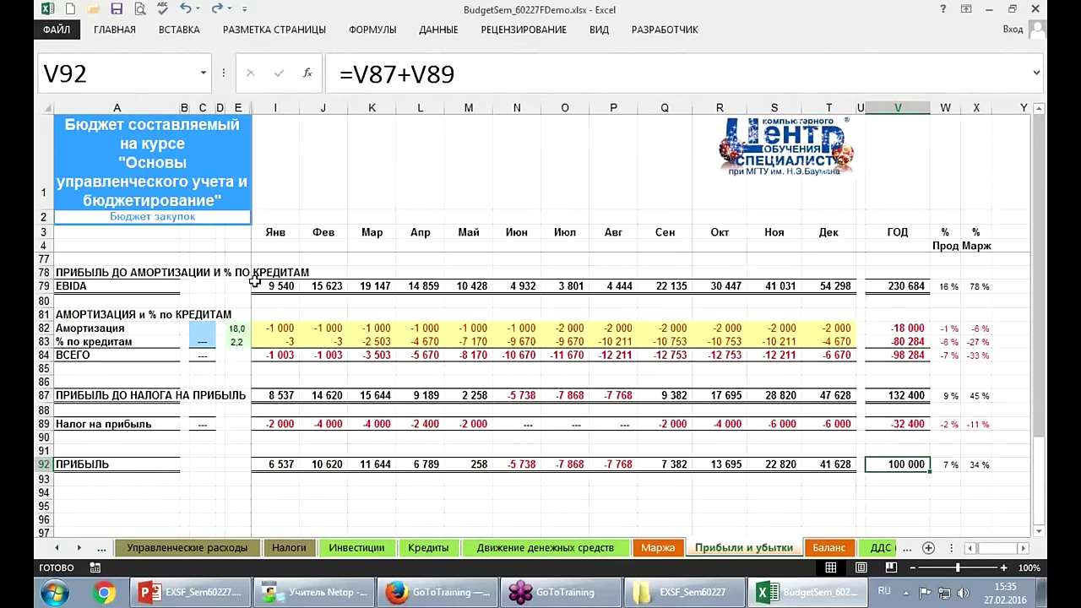
left_click(202, 479)
left_click_drag(204, 451, 203, 479)
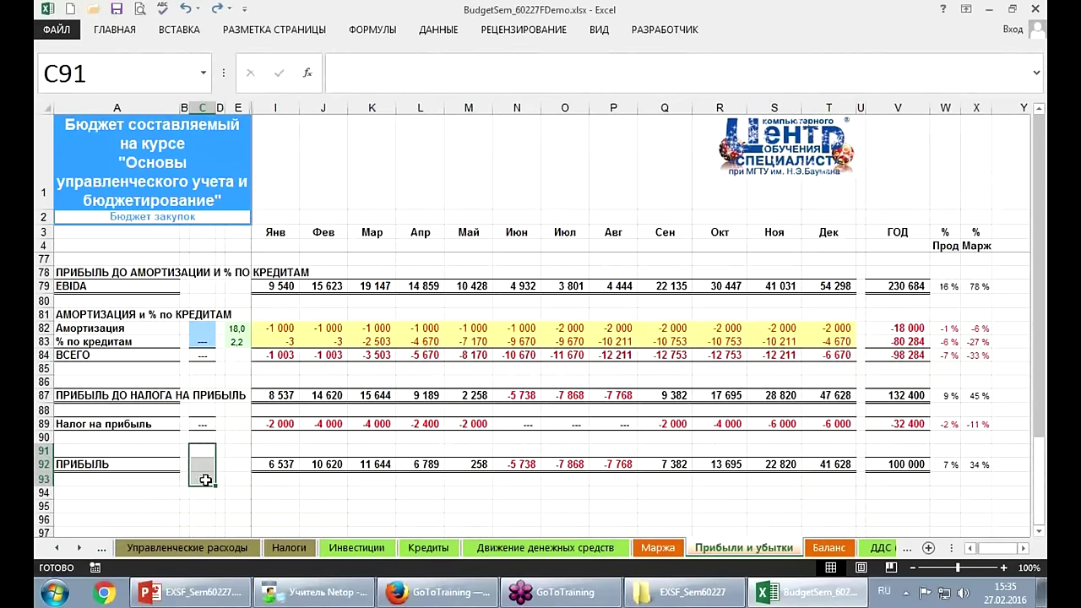
left_click(54, 548)
left_click(54, 548)
Pass through Продажи по направлениям to Продажи по товарам and highlight the sales-in-tonnes product rows.
left_click(54, 548)
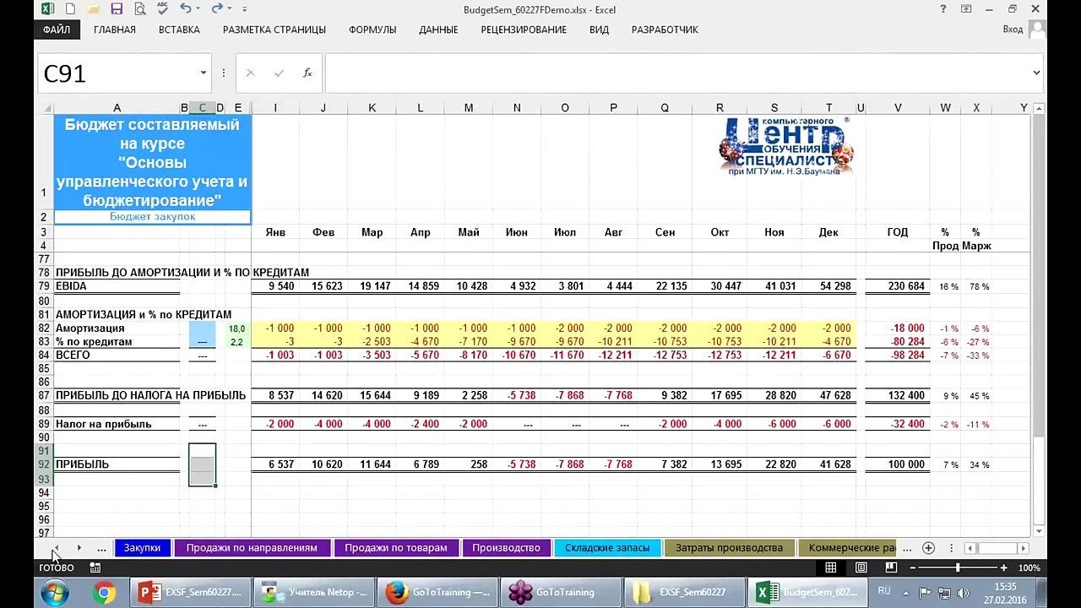
left_click(211, 549)
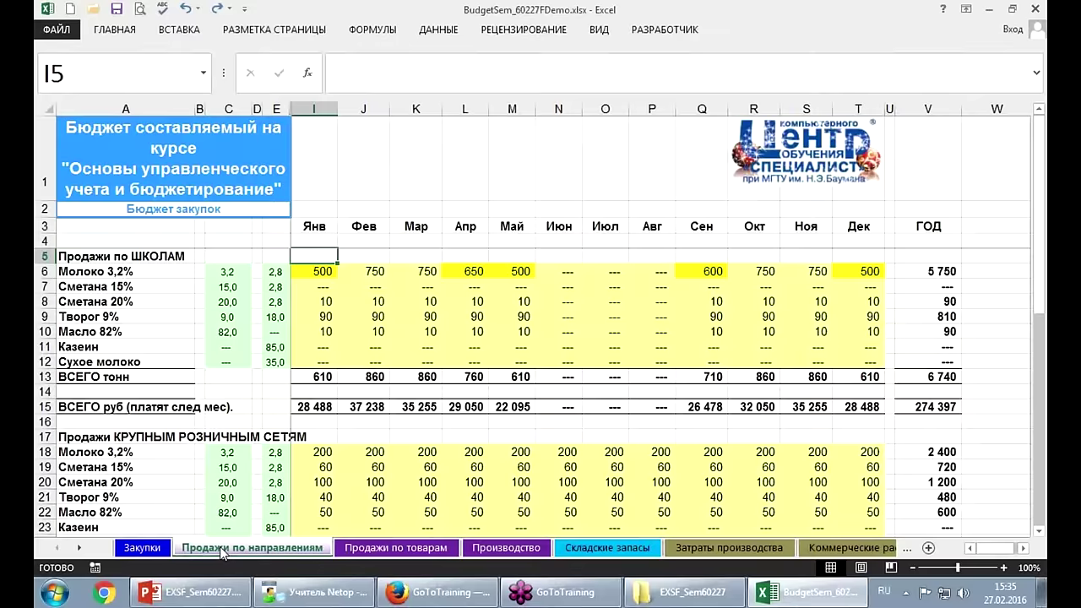
scroll(365, 512, "down", 1)
scroll(365, 512, "down", 1)
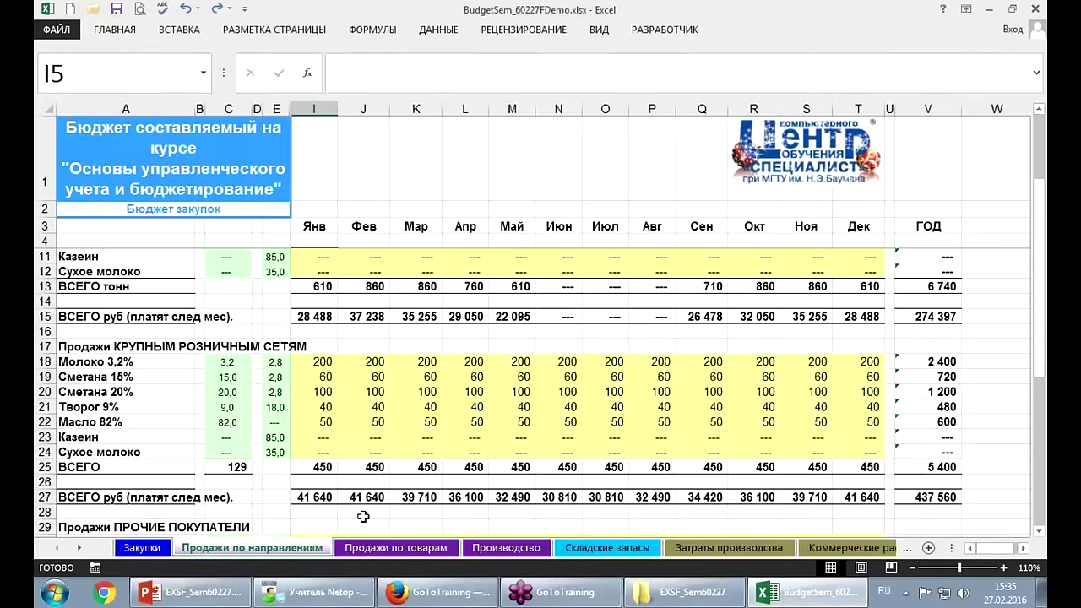
scroll(364, 516, "up", 1)
left_click(369, 549)
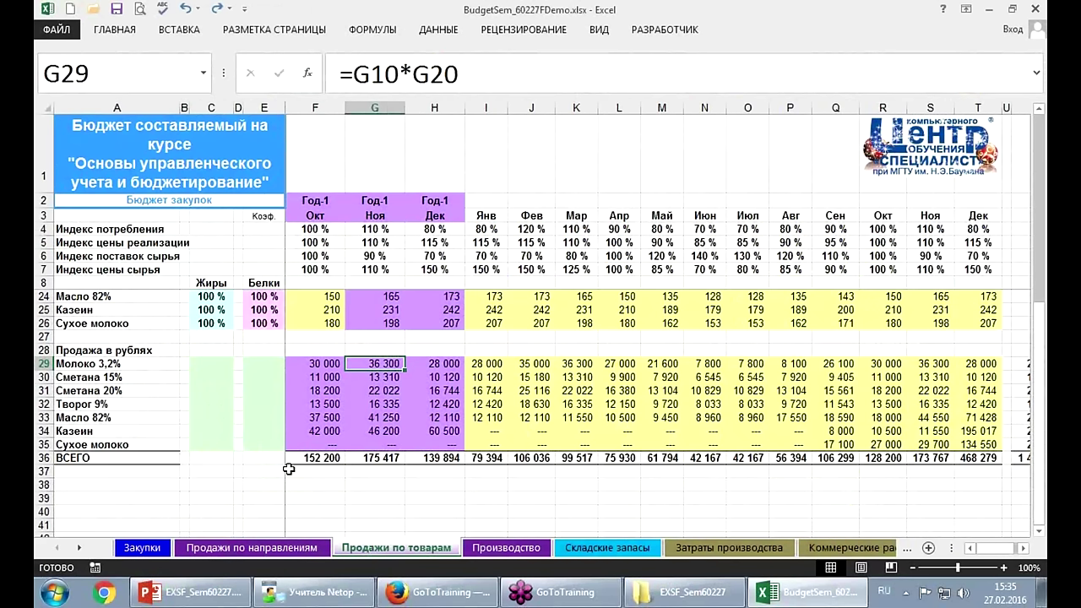
key("Page_Up")
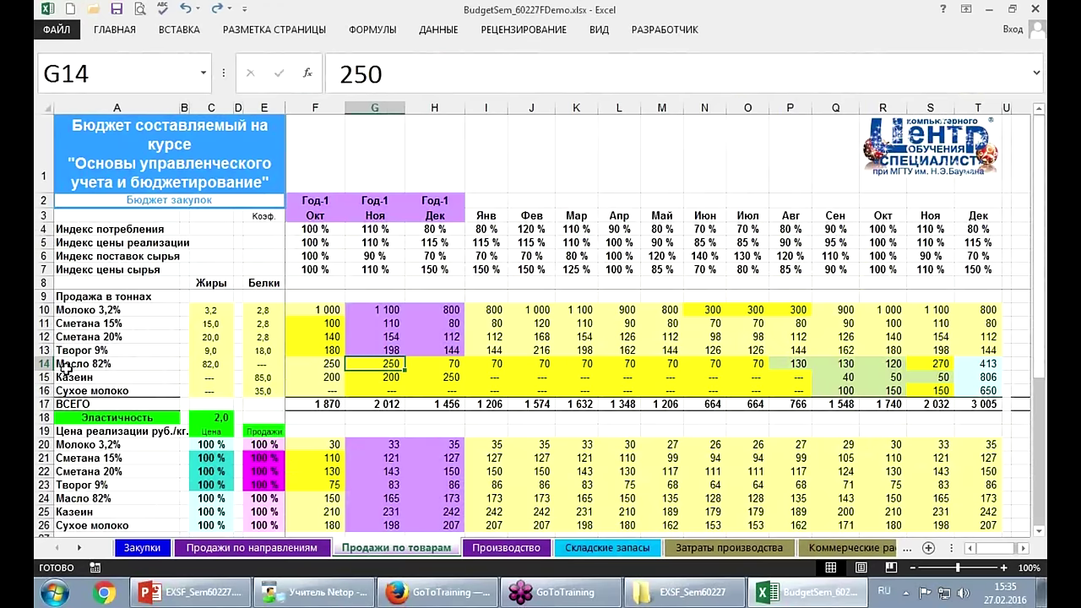
left_click_drag(39, 375, 305, 515)
left_click_drag(211, 459, 215, 467)
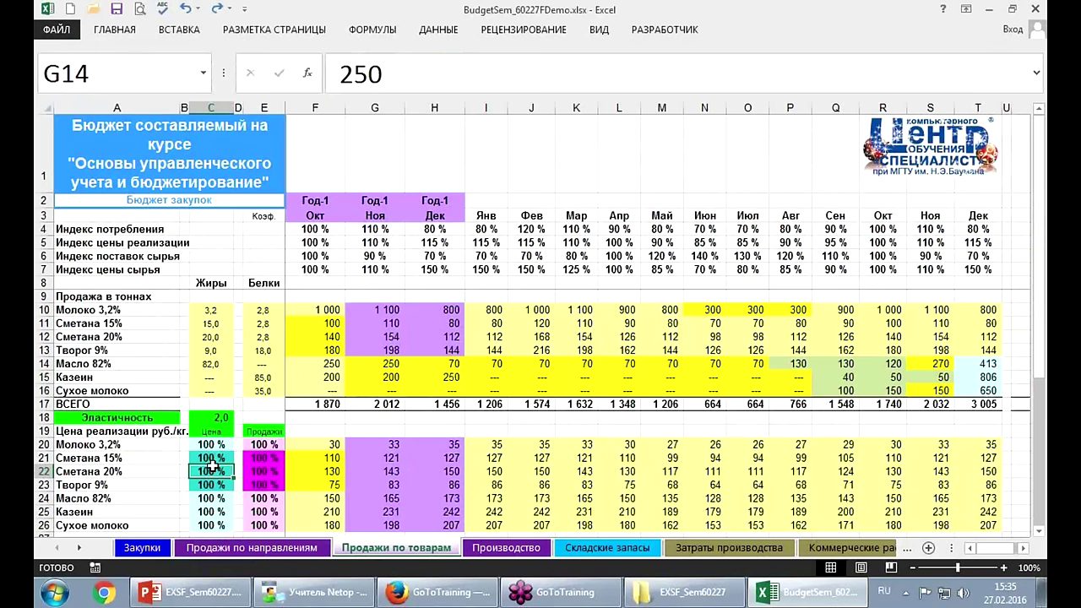
left_click(266, 467)
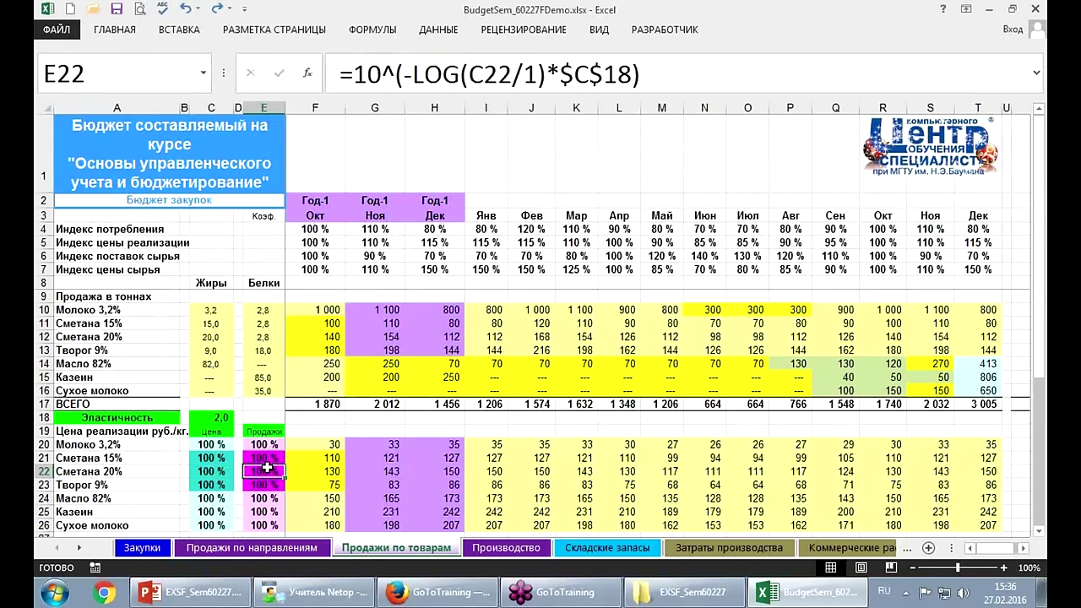
left_click(226, 467)
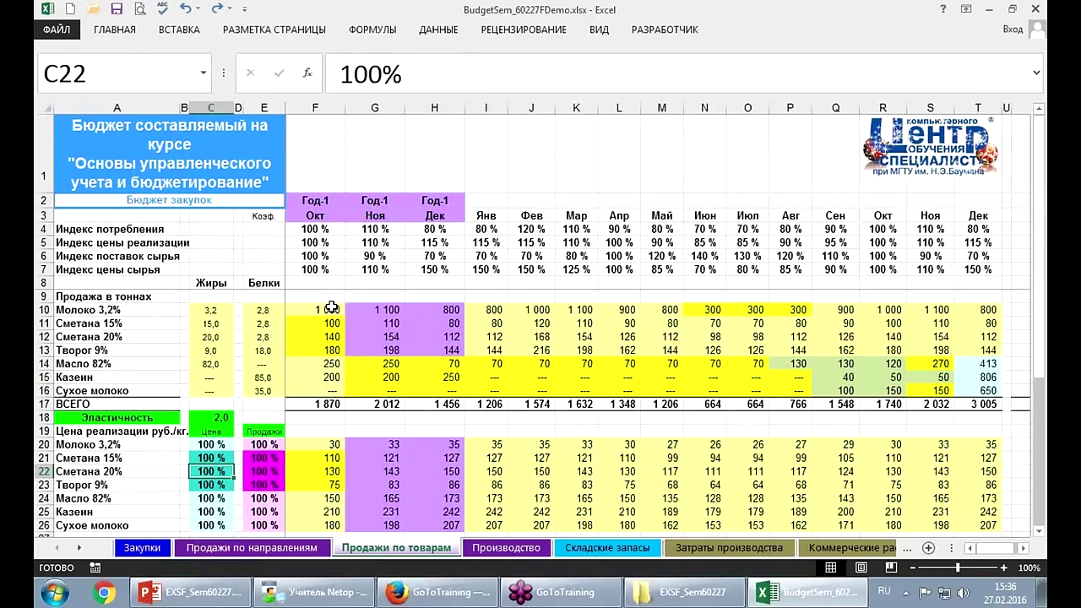
type("101")
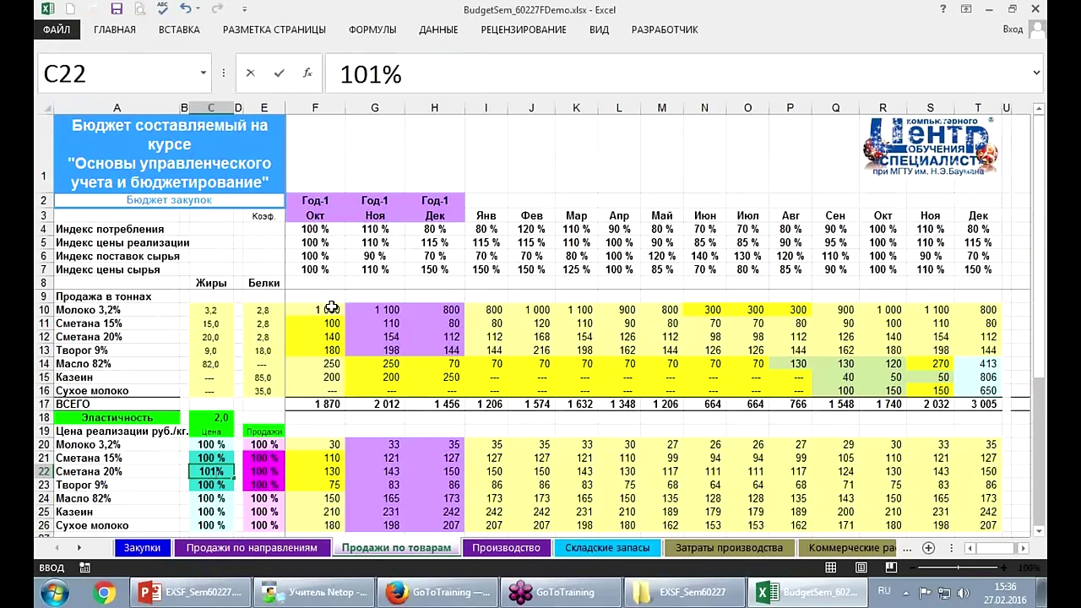
key("Return")
key("Up")
key("Right")
key("Right")
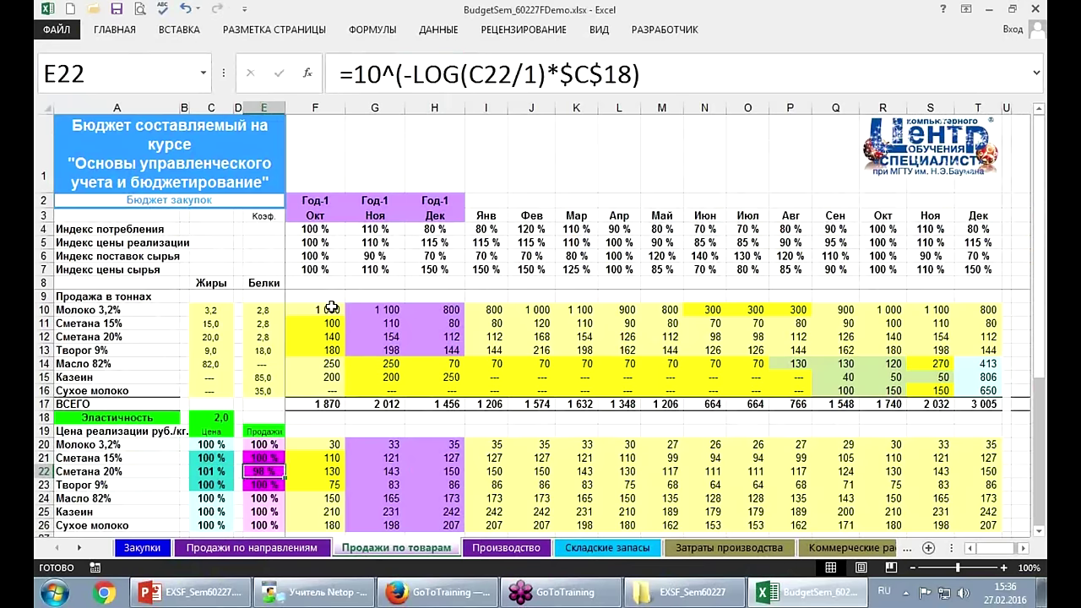
key("Left")
key("Left")
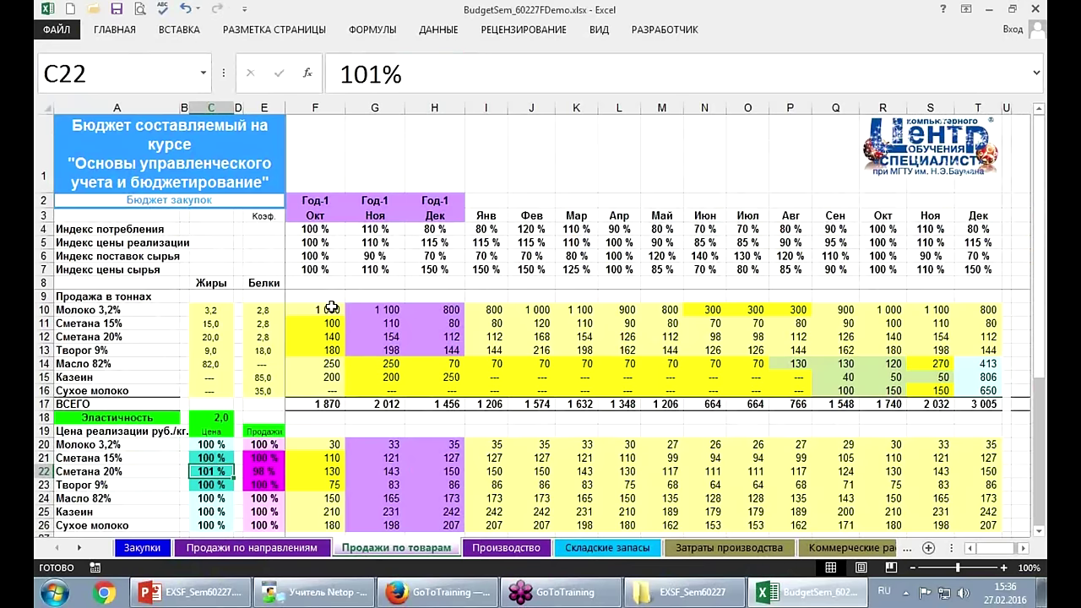
type("99")
key("Return")
key("Up")
key("Right")
key("Right")
key("Left")
key("Left")
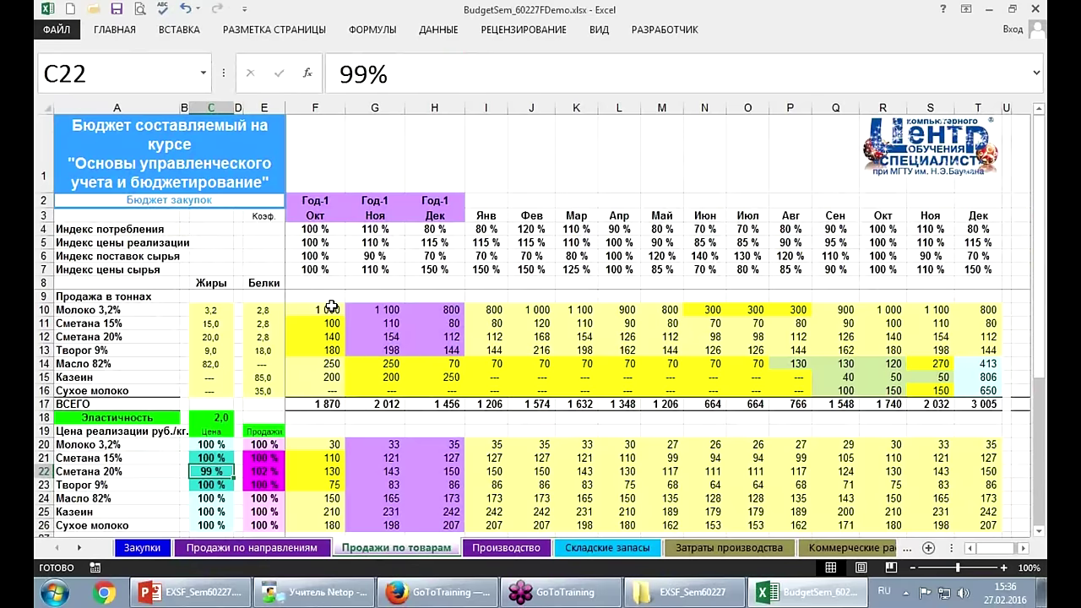
key("Up")
key("Up")
key("Up")
key("Up")
type("5")
key("Return")
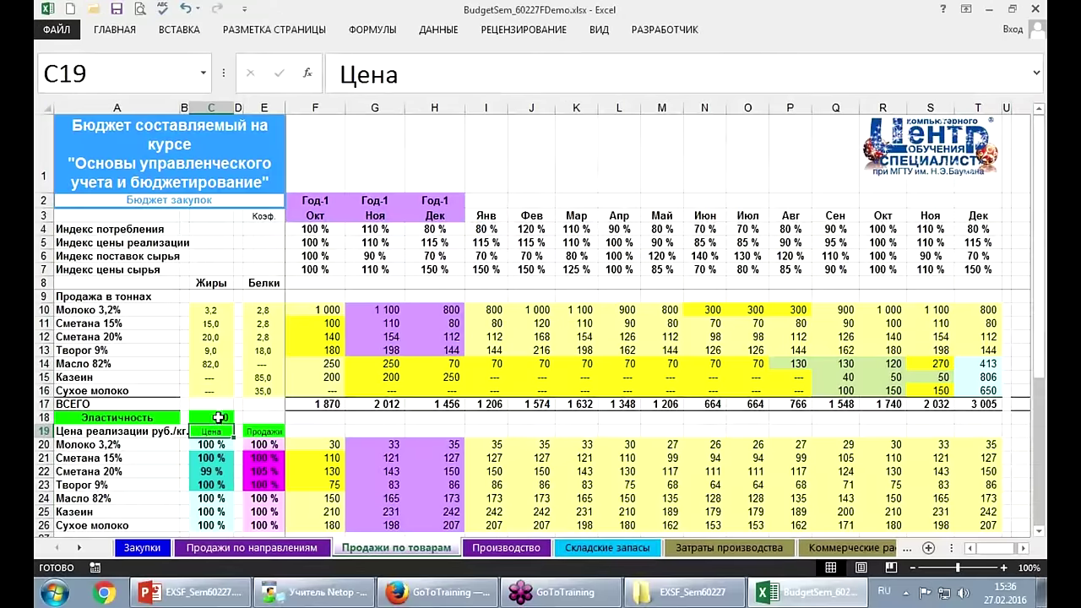
left_click(218, 417)
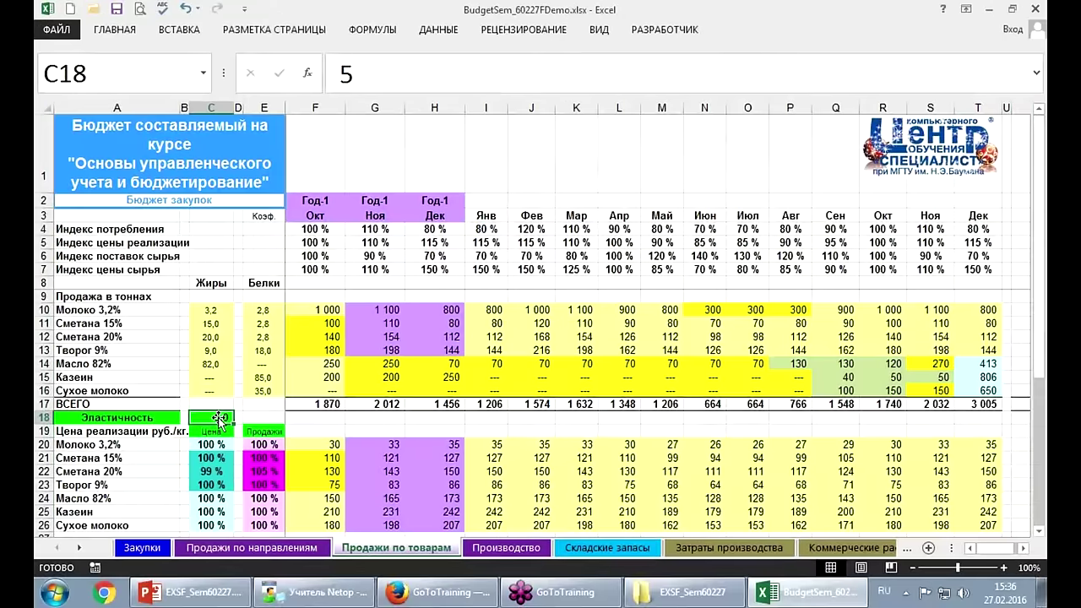
key("Down")
key("Down")
key("Down")
key("Down")
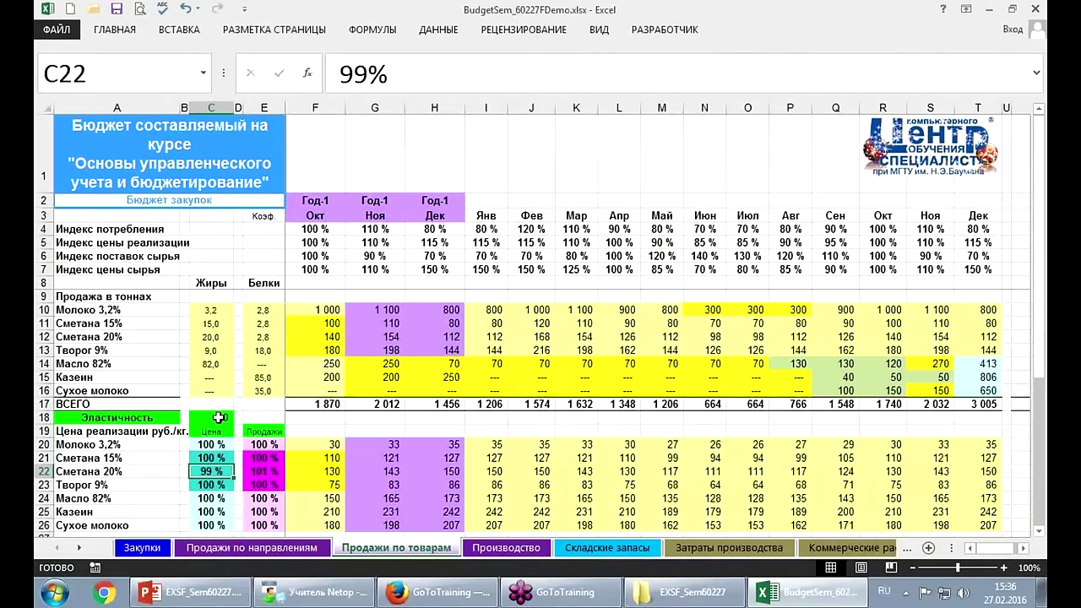
type("90")
key("Return")
key("Up")
key("Up")
key("Up")
key("Up")
key("Up")
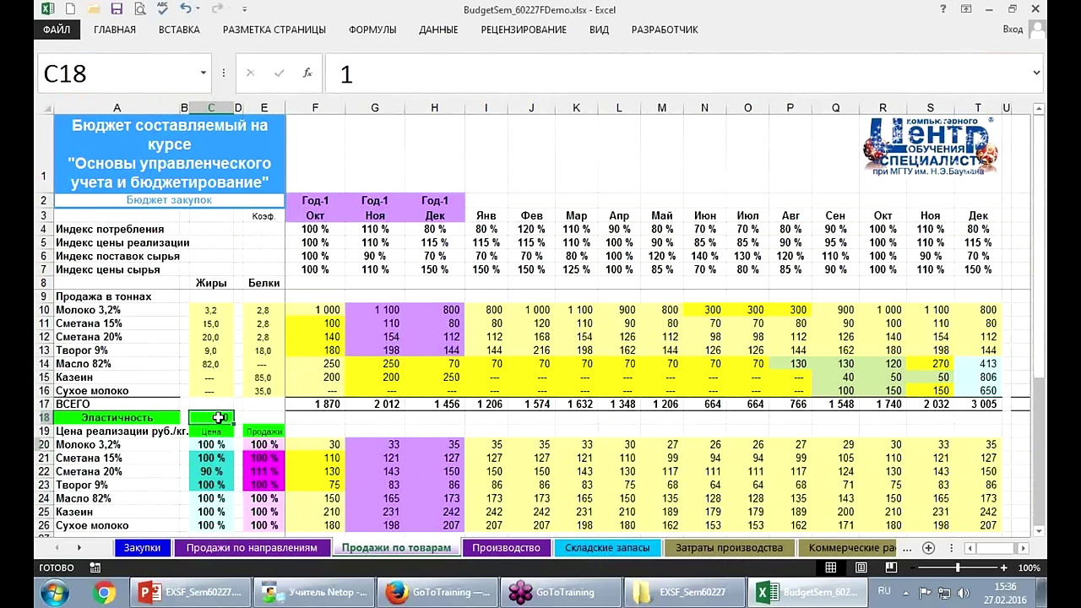
type("0,1")
key("Return")
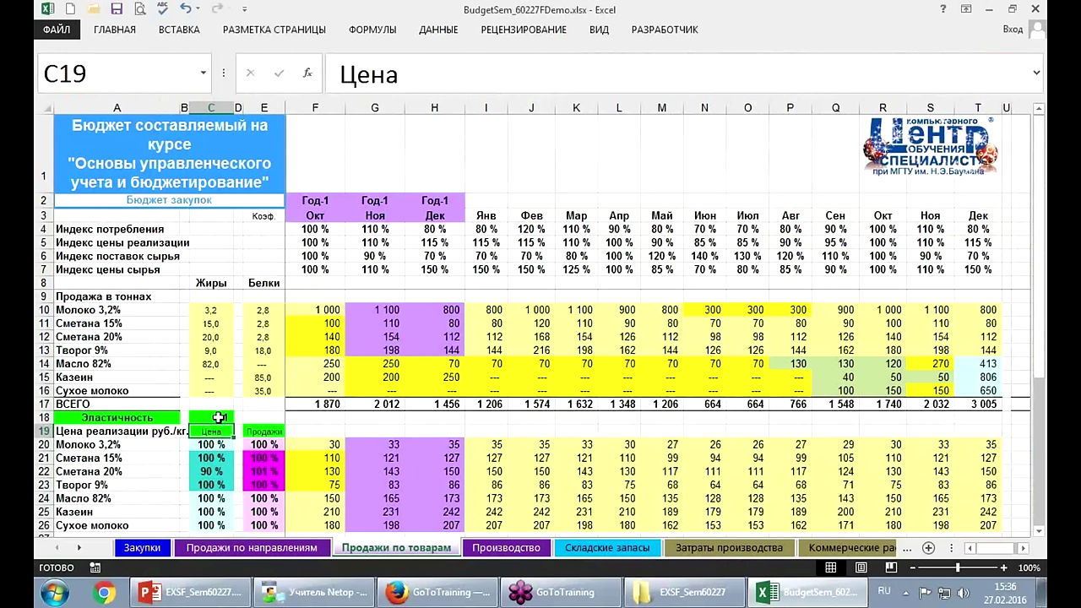
left_click(219, 417)
type("2")
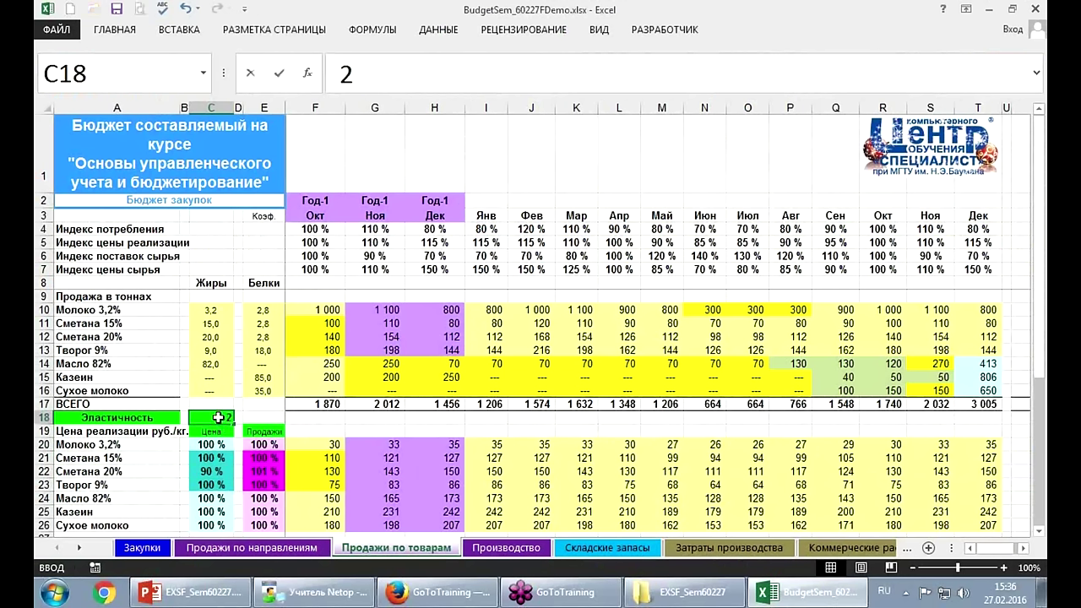
key("Return")
key("Down")
key("Down")
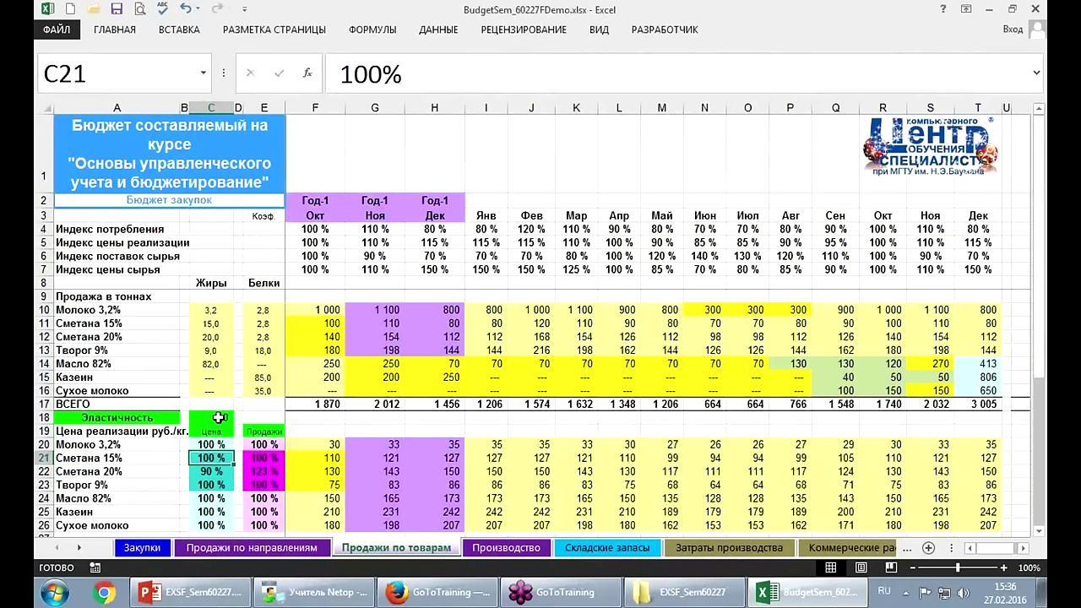
key("Down")
type("100")
key("Return")
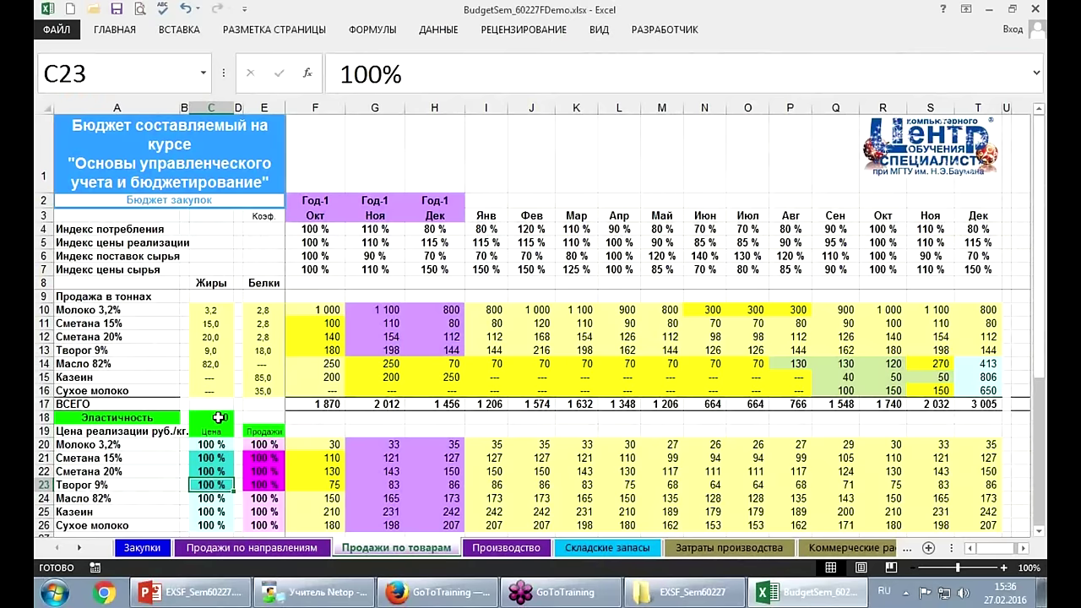
scroll(509, 512, "down", 2)
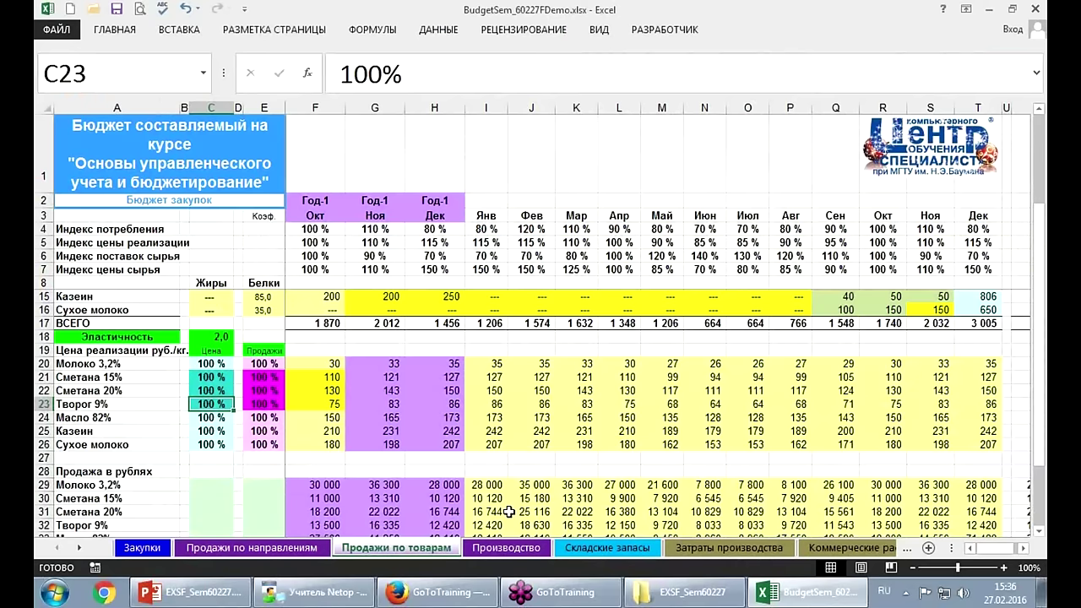
key("Up")
key("Up")
key("Up")
key("Up")
key("Up")
key("Up")
key("Up")
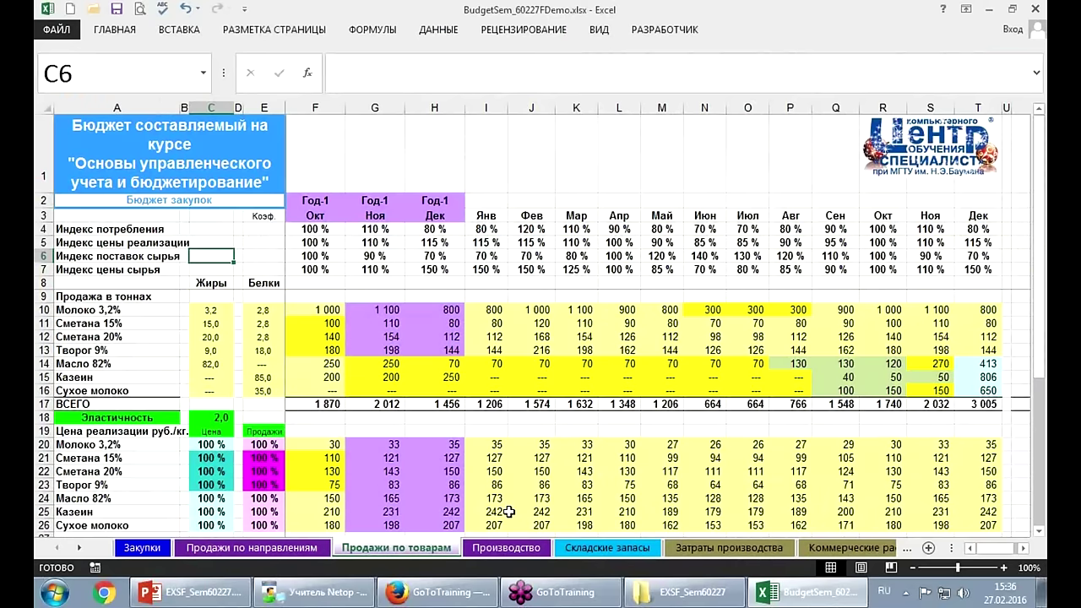
left_click(319, 456)
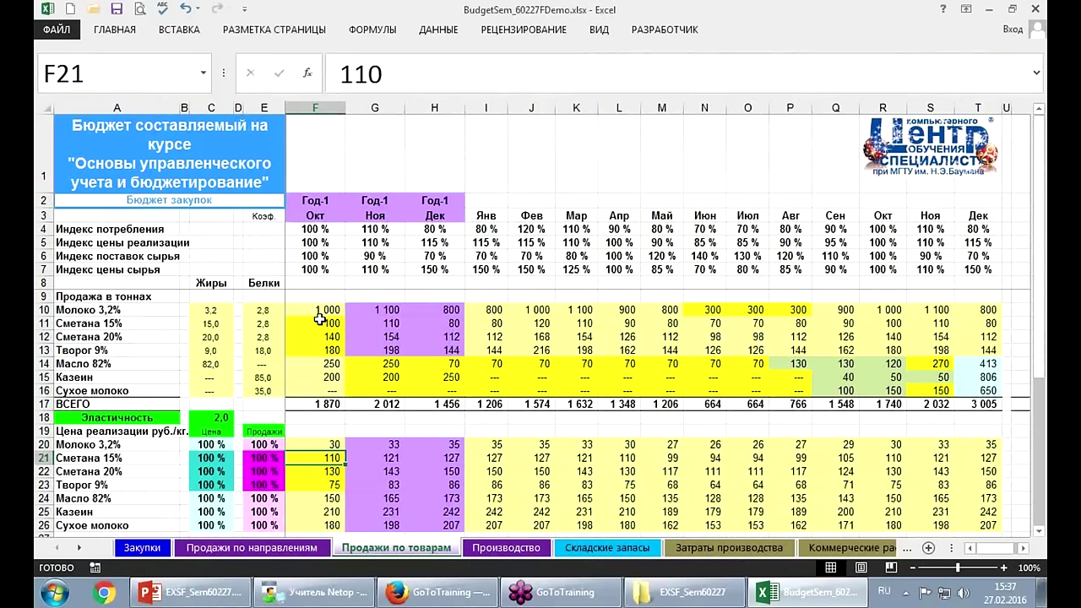
left_click_drag(292, 314, 347, 360)
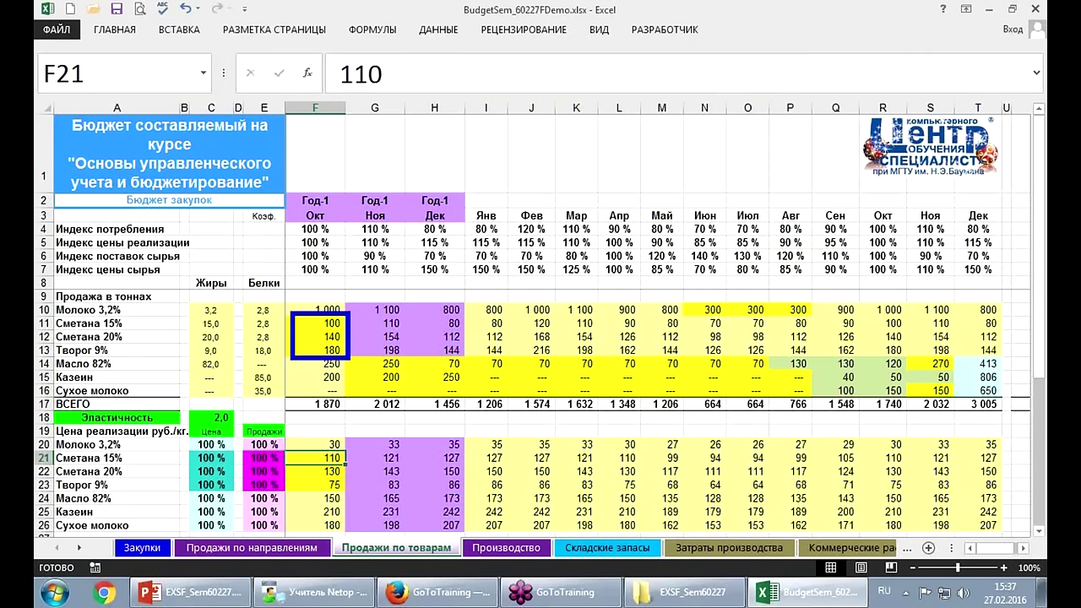
left_click_drag(48, 283, 168, 312)
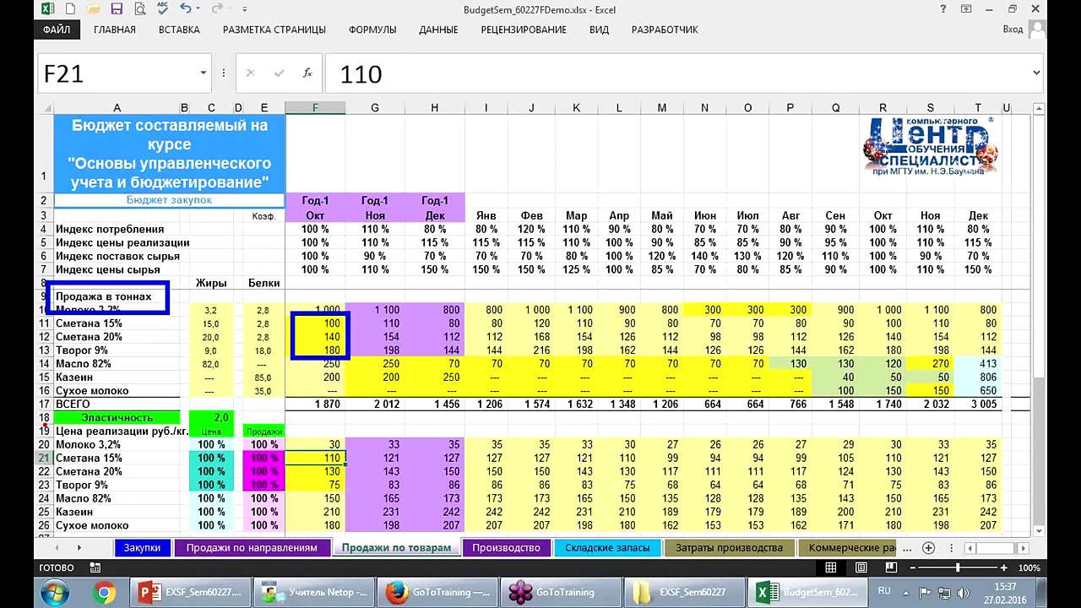
left_click_drag(42, 415, 180, 441)
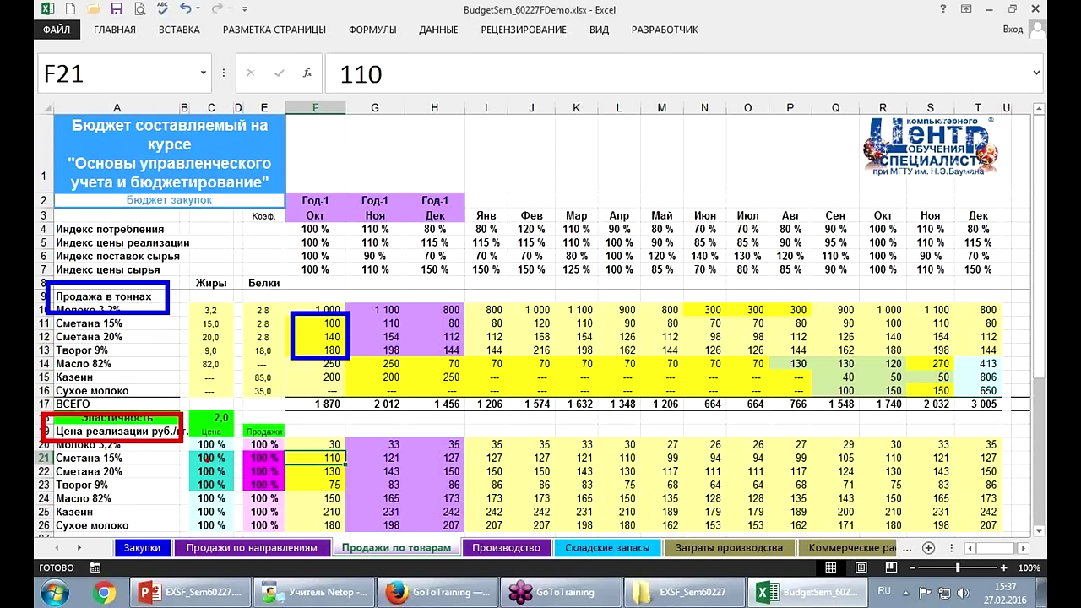
left_click_drag(283, 445, 348, 494)
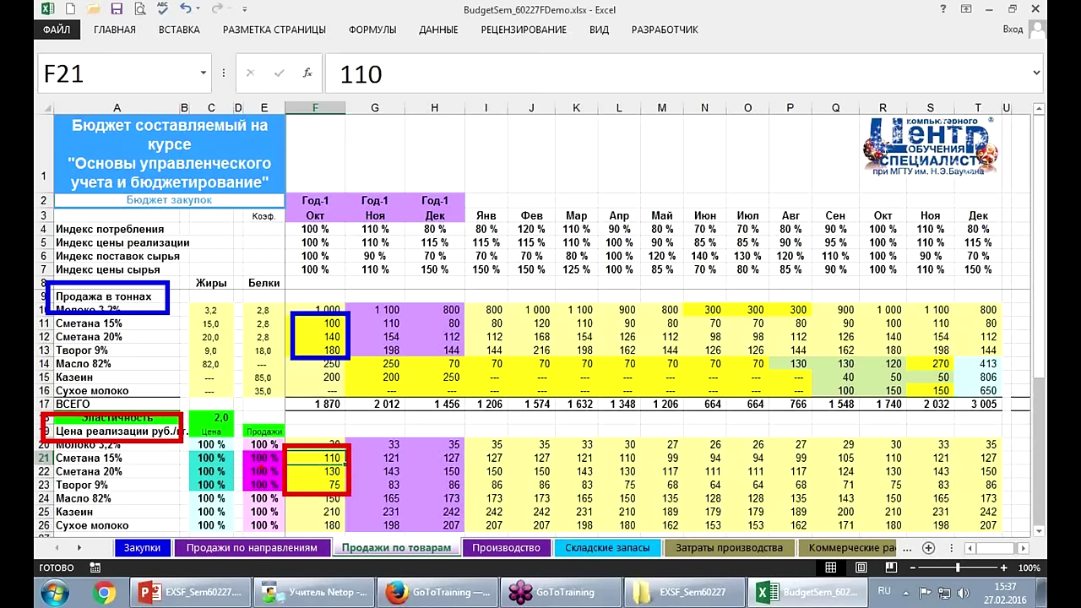
key("Escape")
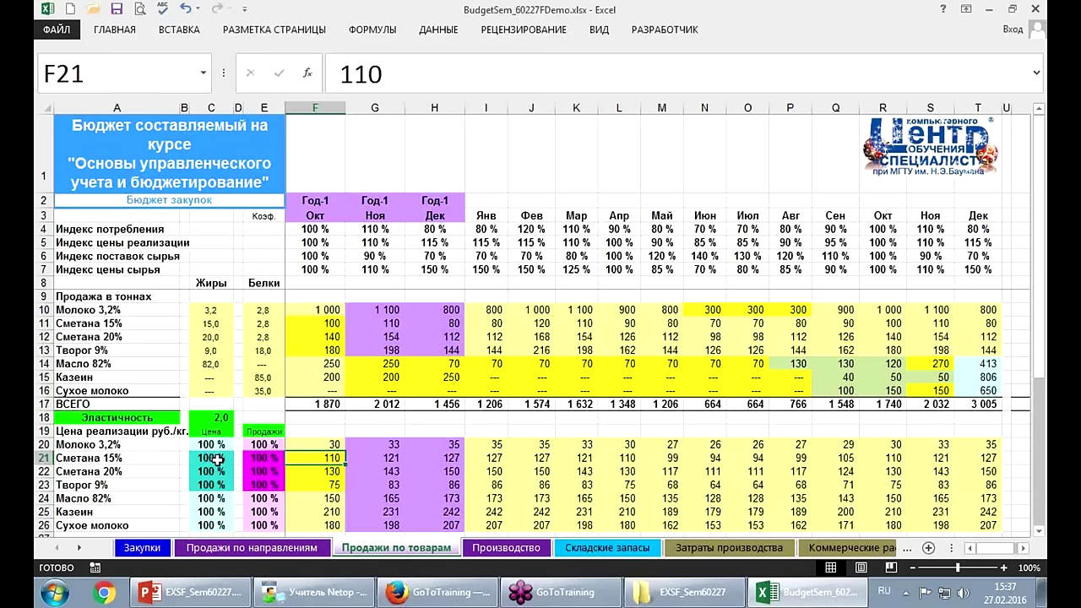
Turn the F21 October price into a formula multiplied by the C21 price index.
left_click(340, 65)
type("=")
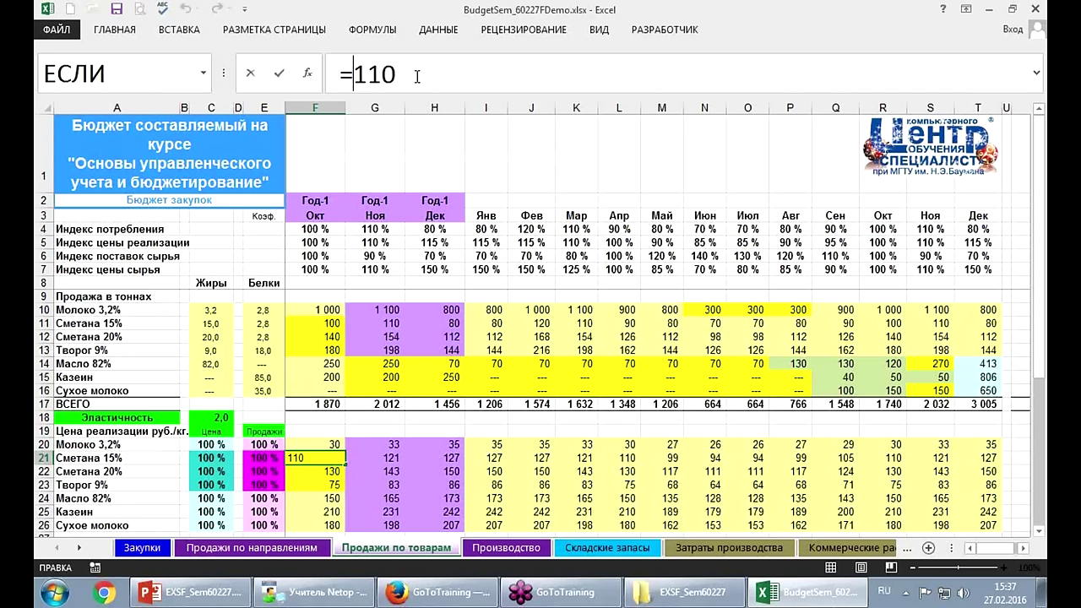
left_click(413, 74)
type("*")
left_click(210, 454)
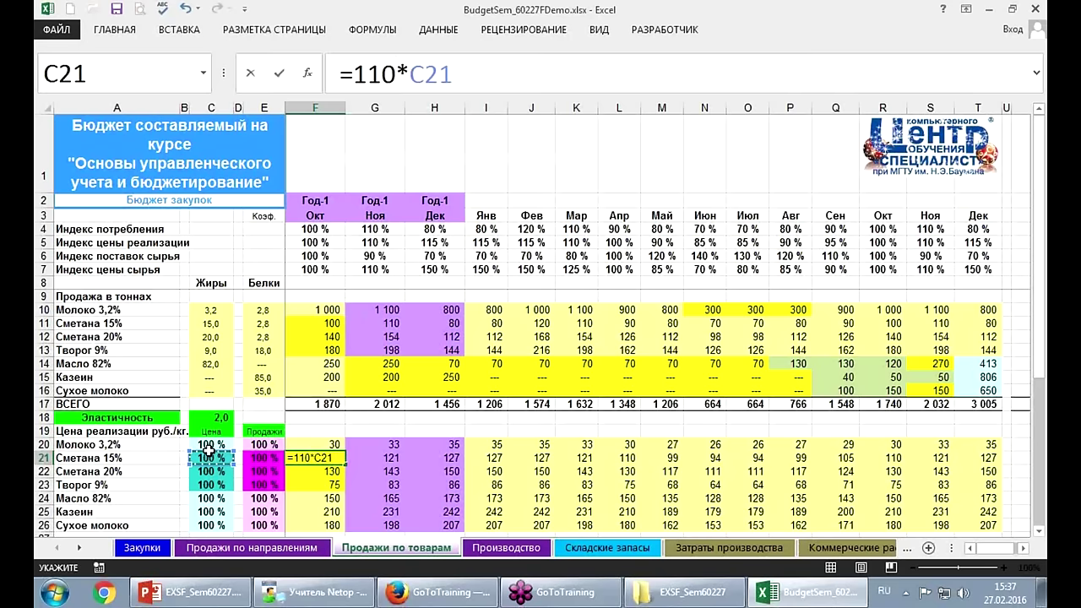
key("Return")
Set F22 to =130*C22 and F23 to =75*C23.
left_click(339, 74)
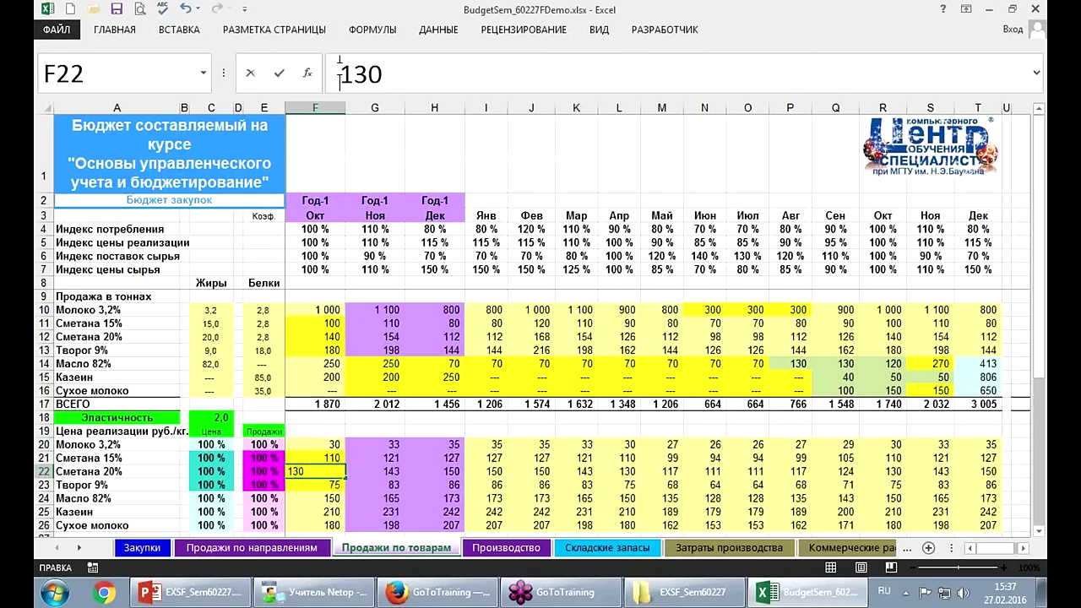
type("=130")
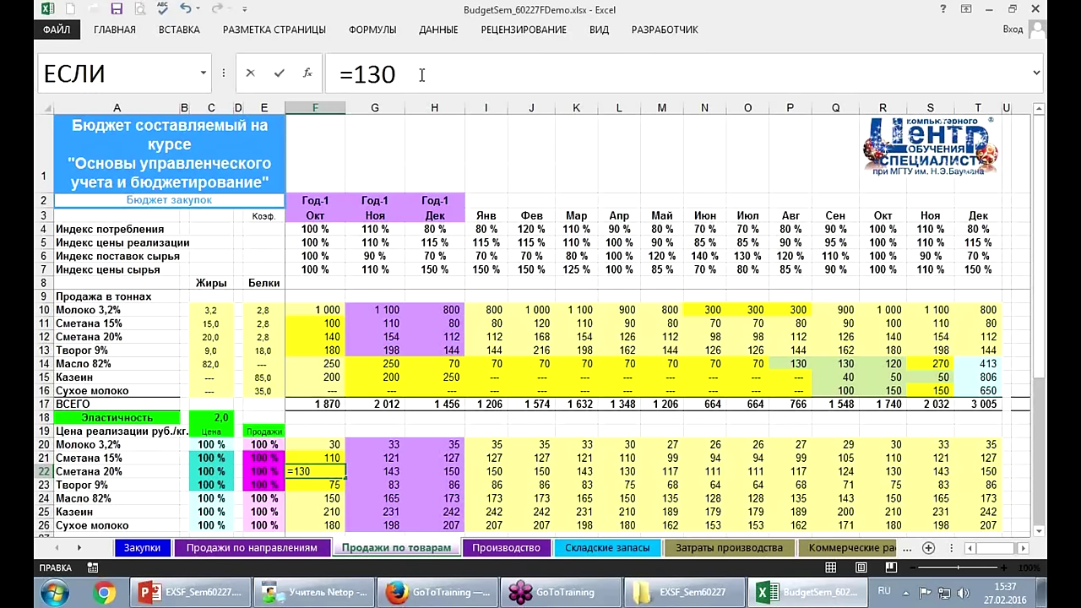
type("*")
left_click(204, 469)
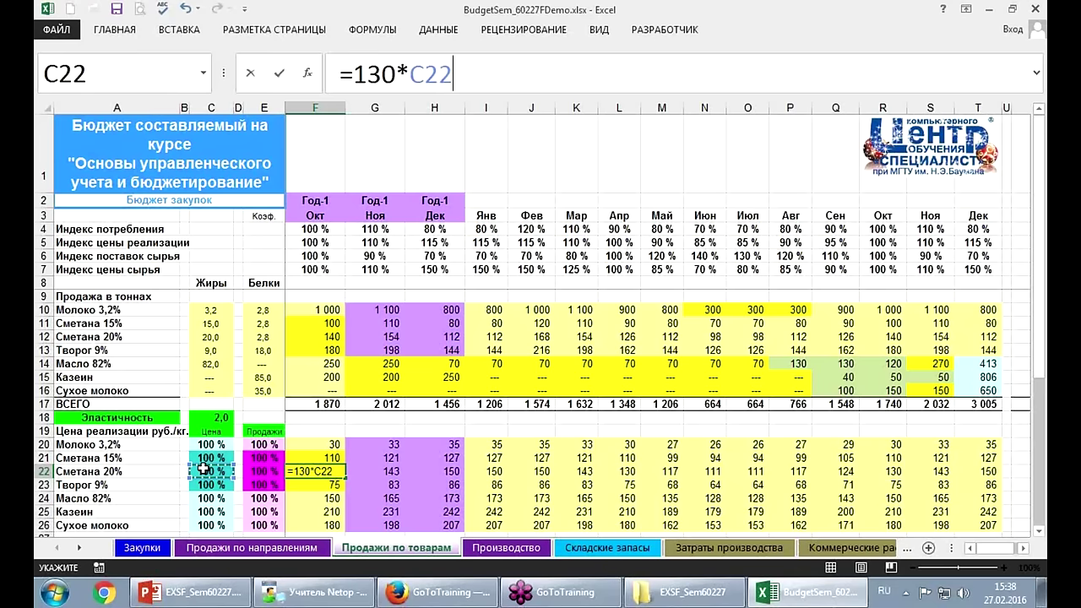
key("Return")
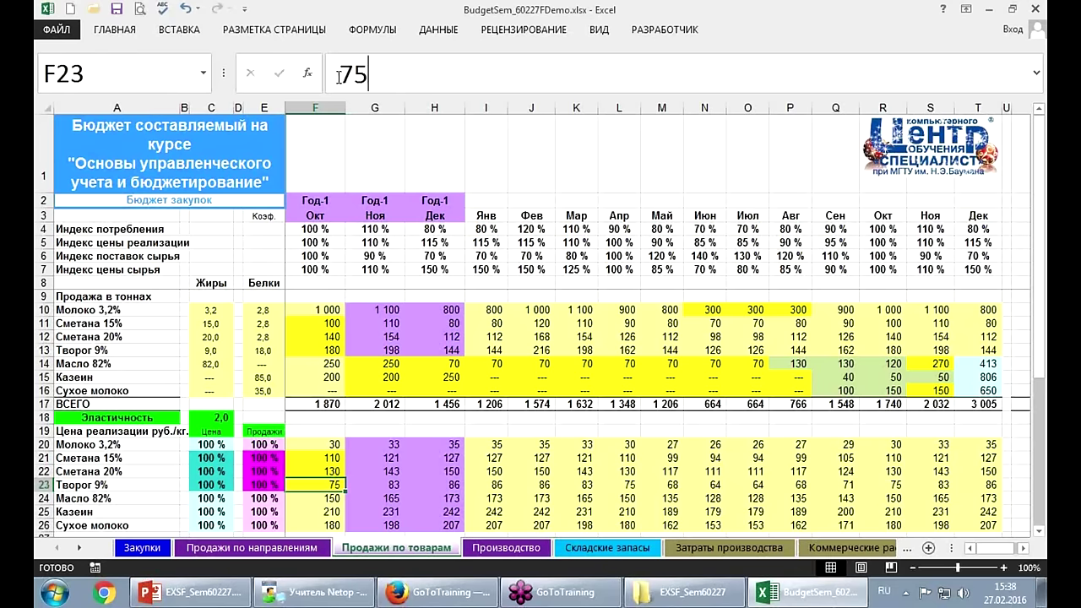
left_click(339, 76)
type("=75")
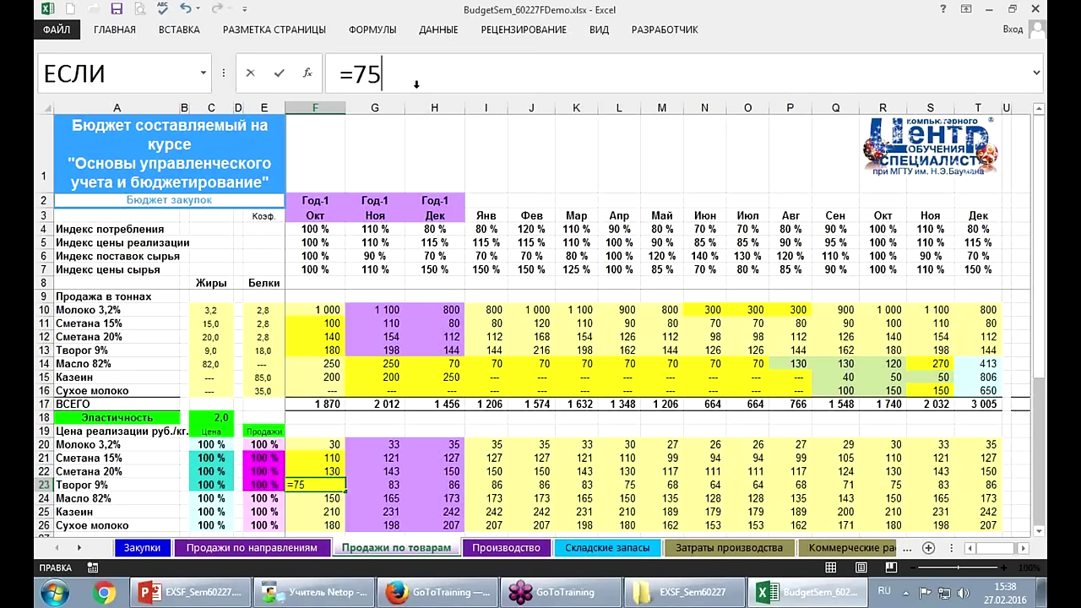
type("*")
left_click(207, 484)
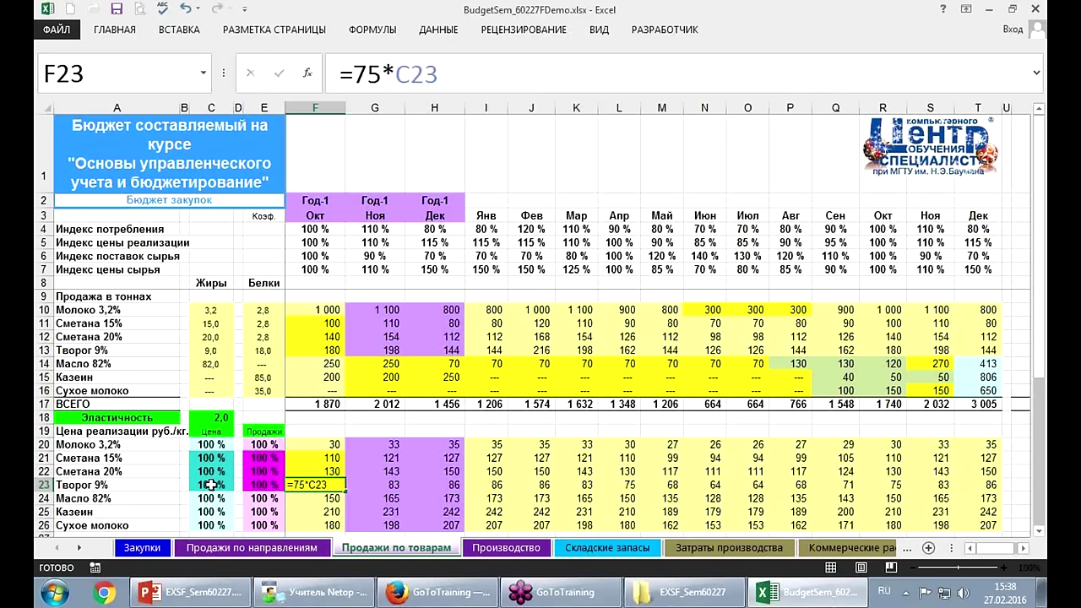
key("Return")
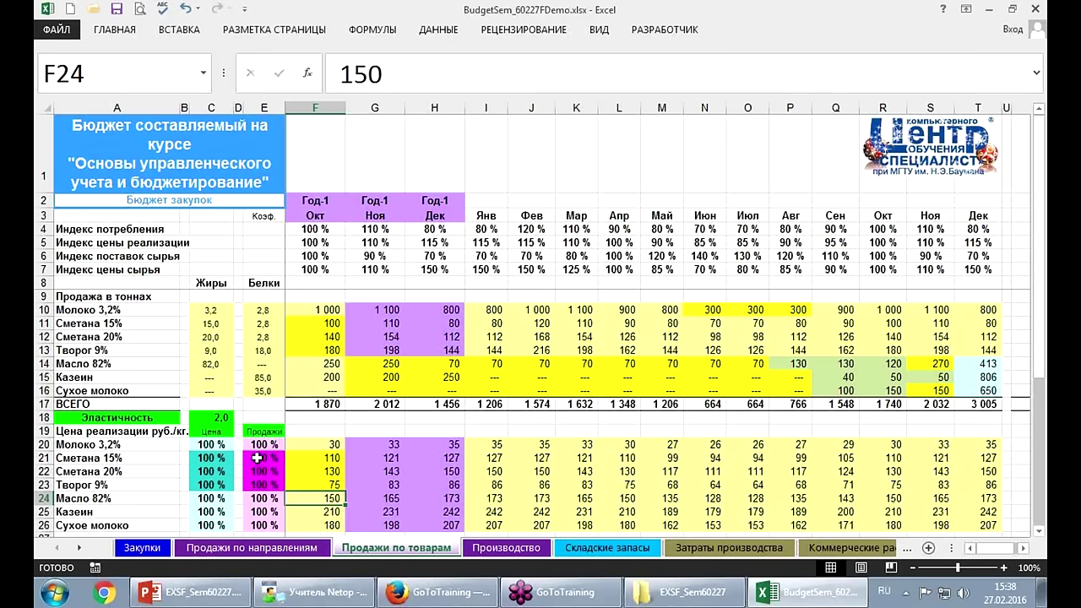
left_click_drag(263, 457, 263, 478)
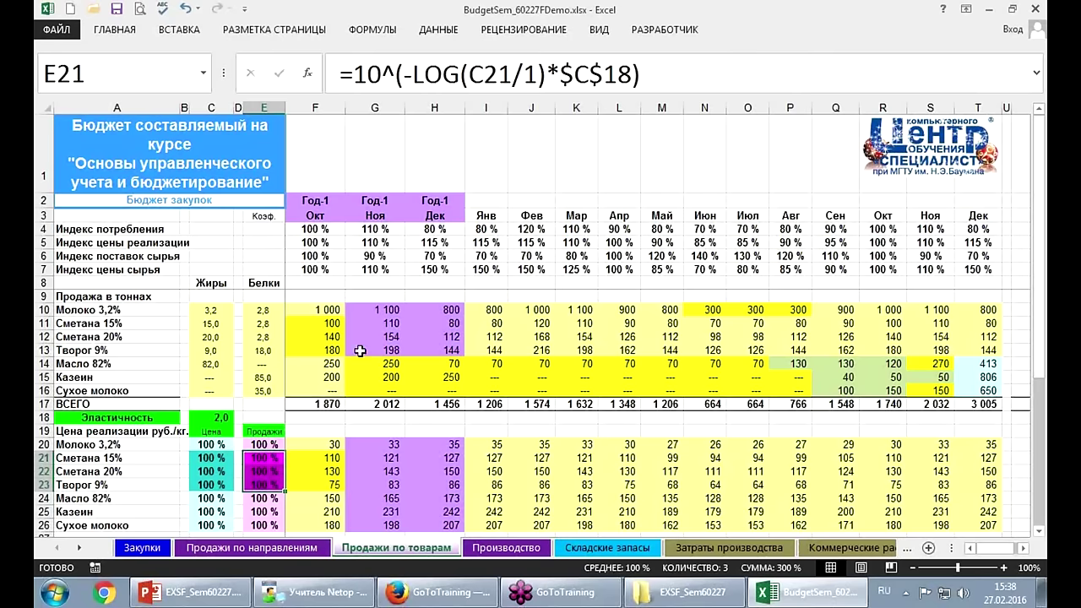
Make the Сметана 15% October tonnage in F11 the formula =100*E21.
left_click(324, 322)
left_click(328, 74)
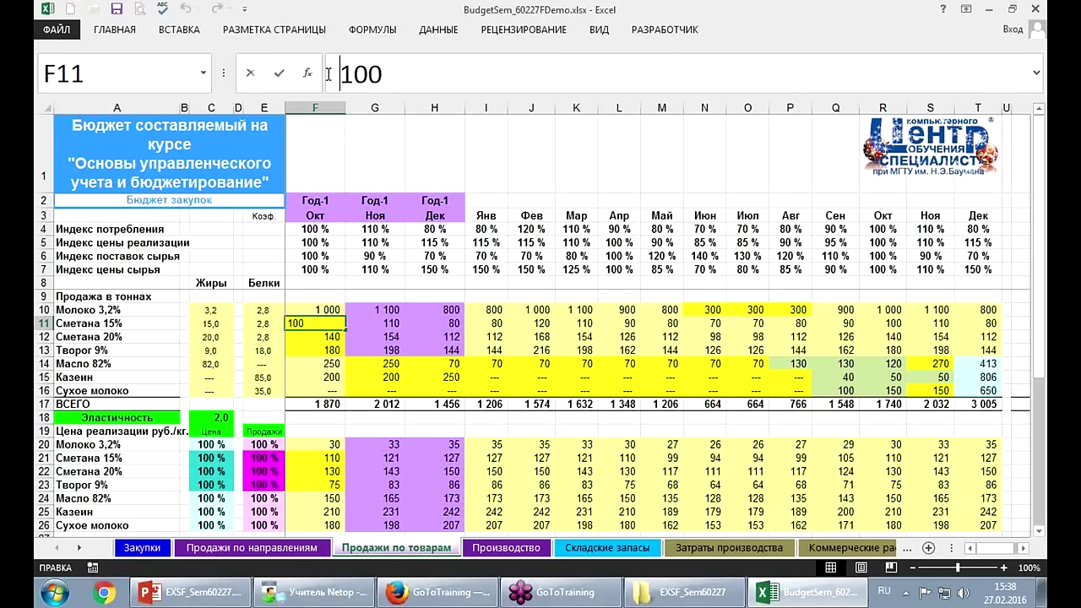
type("=")
left_click(424, 77)
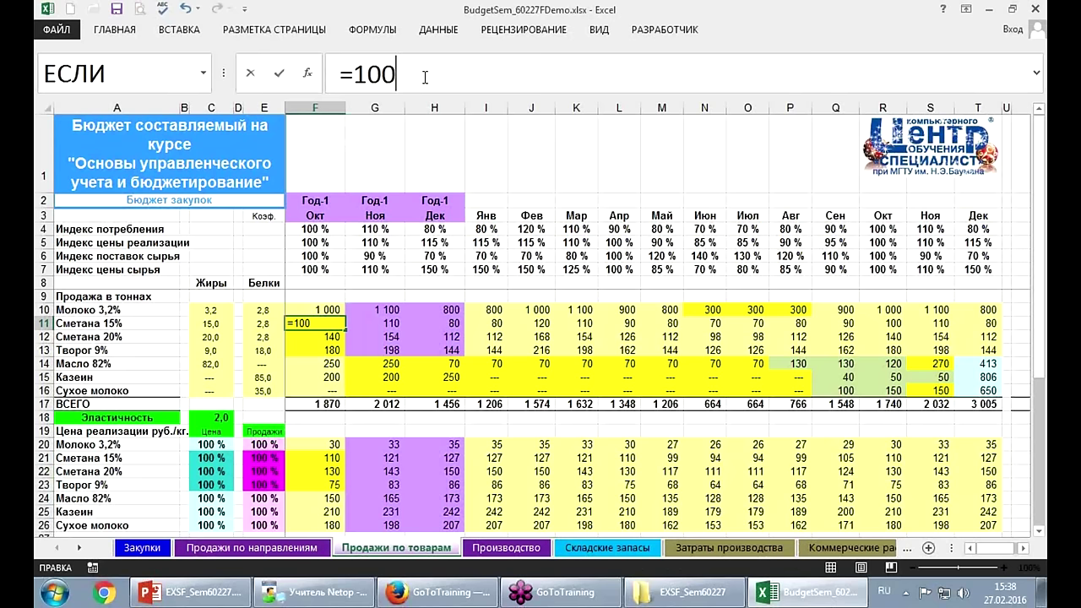
type("*")
left_click(274, 456)
key("Return")
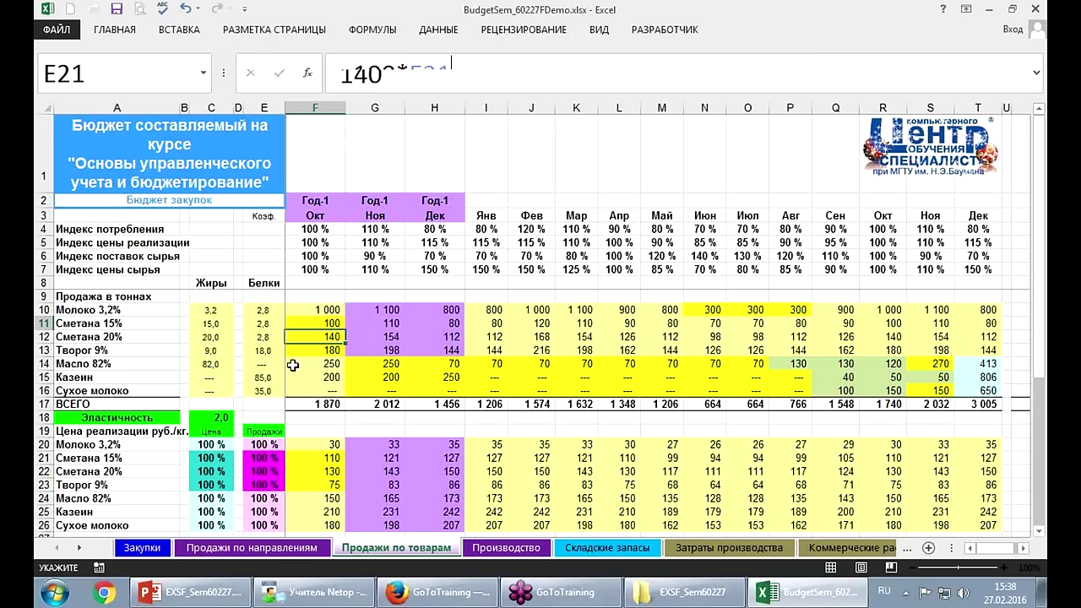
Set F12 to =140*E22 and F13 to =180*E23.
left_click(346, 74)
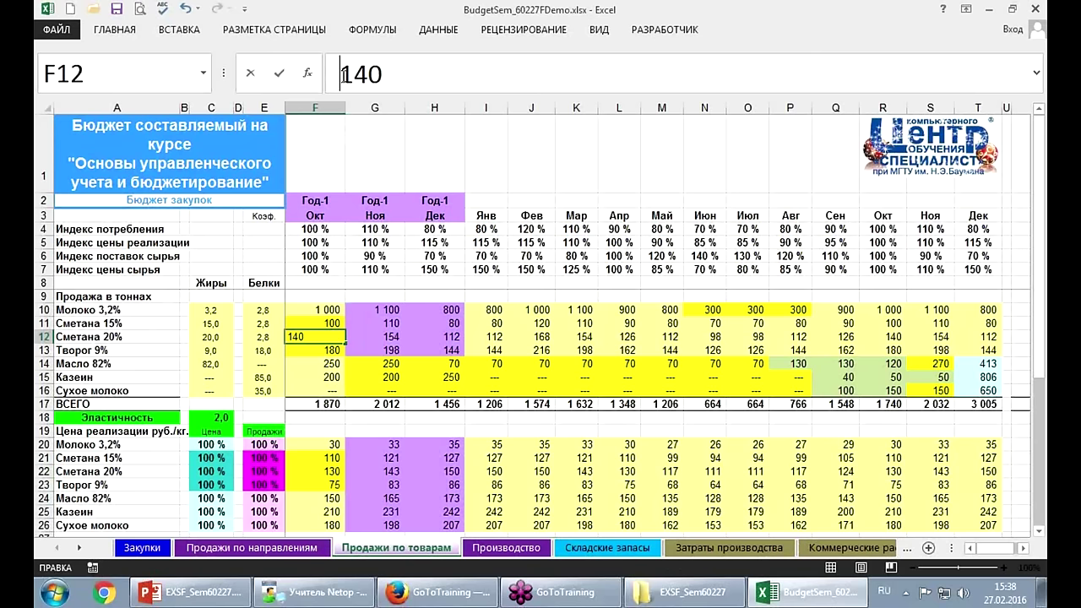
type("=")
left_click(430, 76)
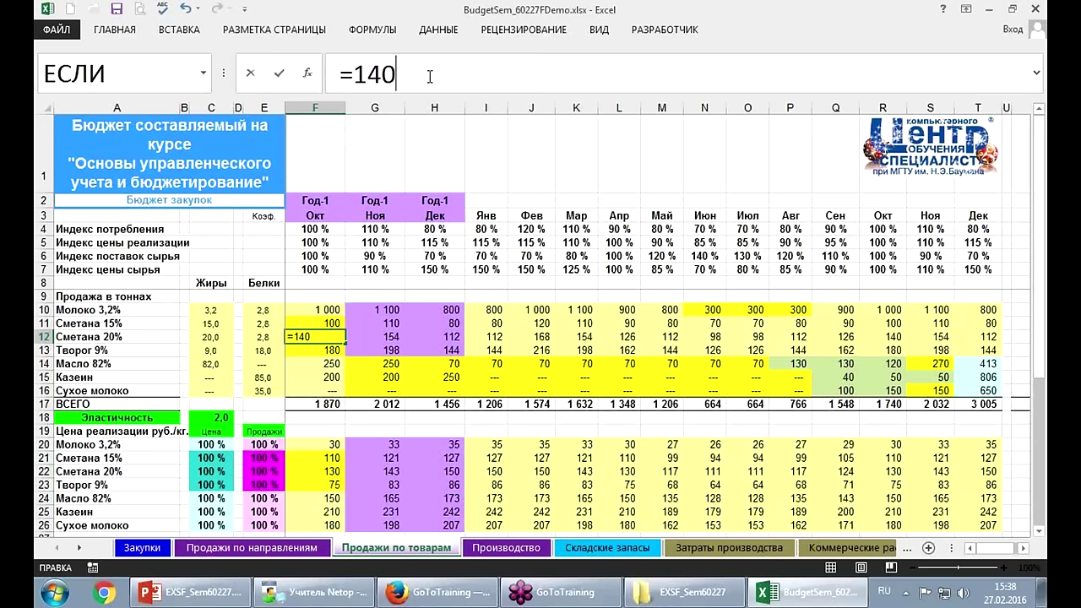
type("*")
left_click(263, 471)
key("Return")
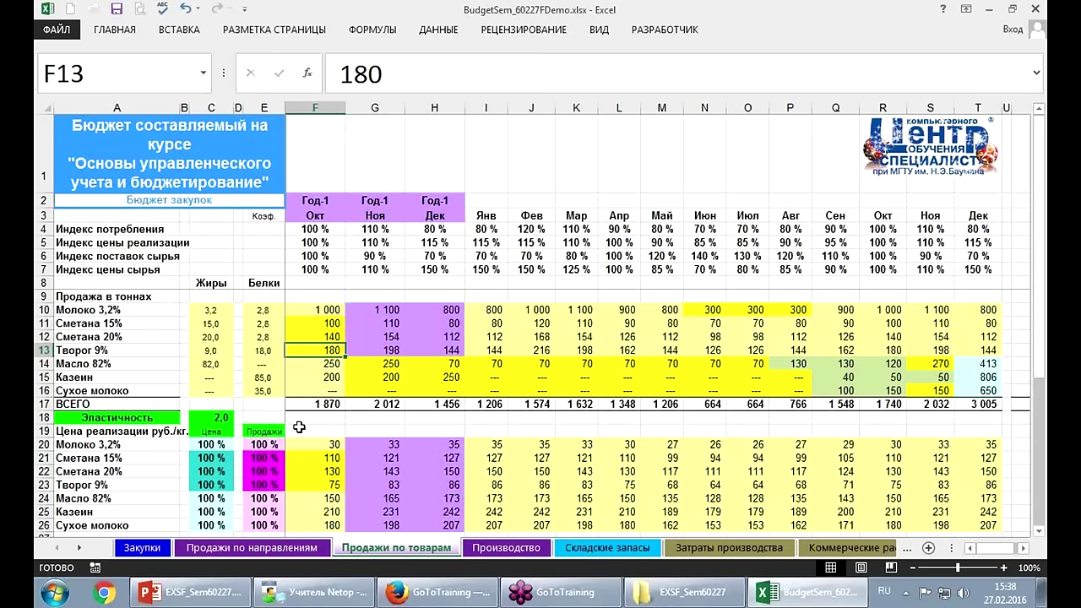
left_click(338, 74)
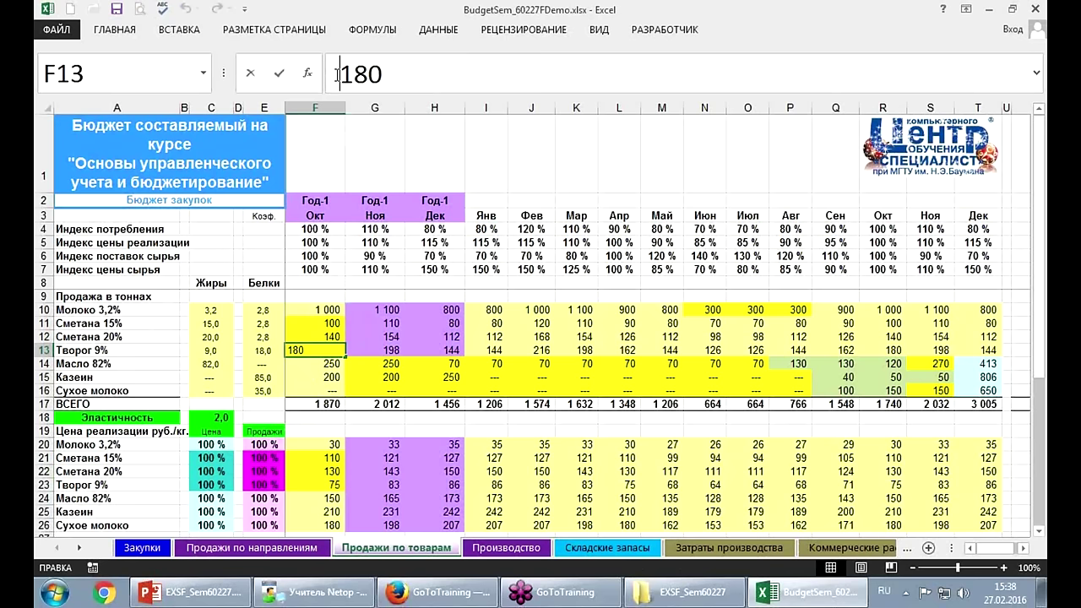
type("=")
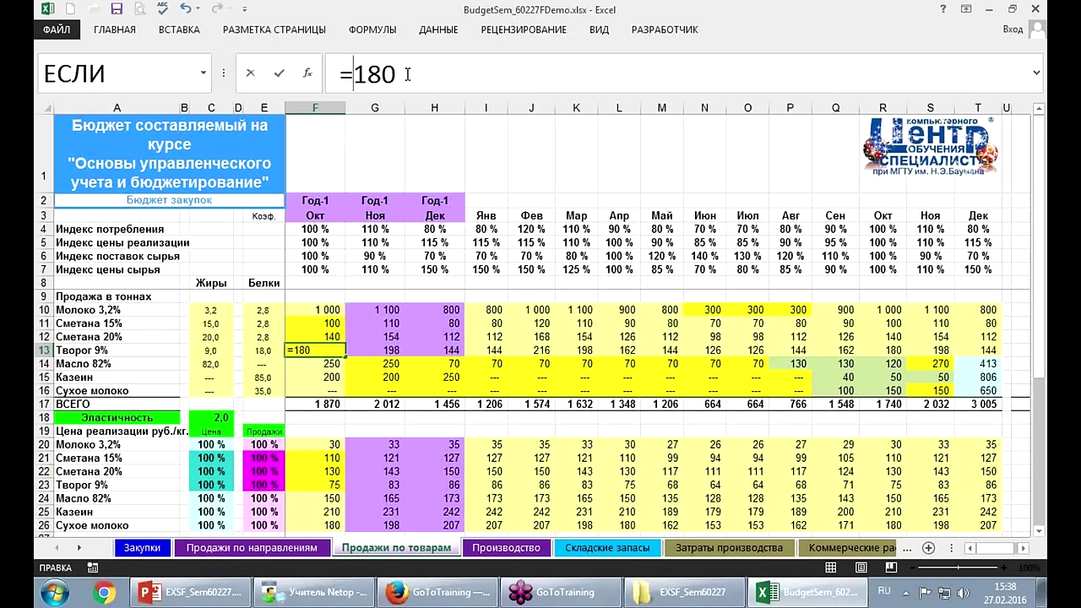
left_click(407, 75)
type("*")
left_click(263, 485)
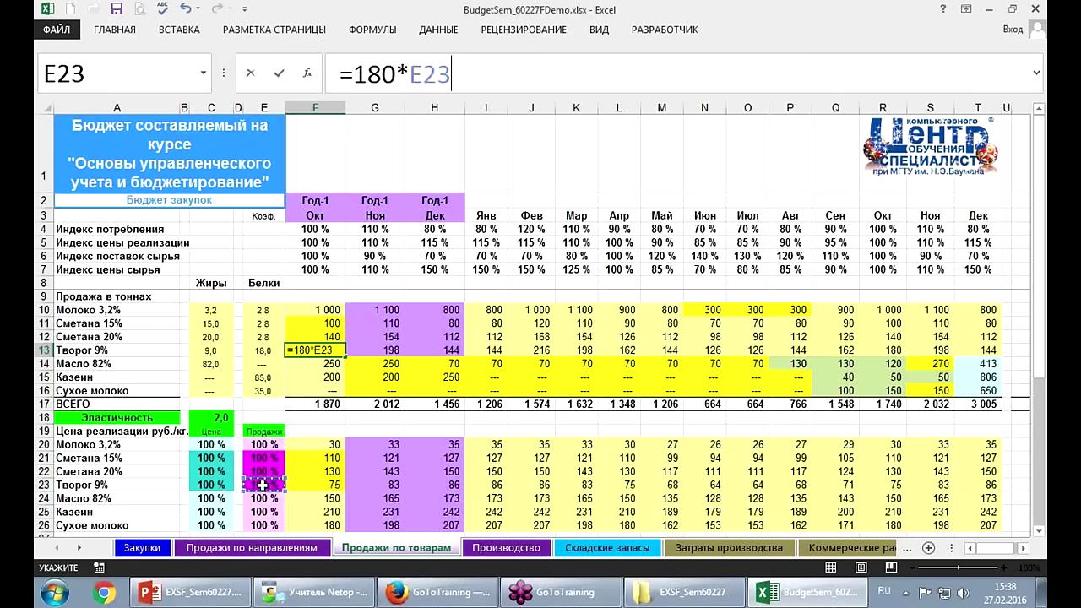
key("Return")
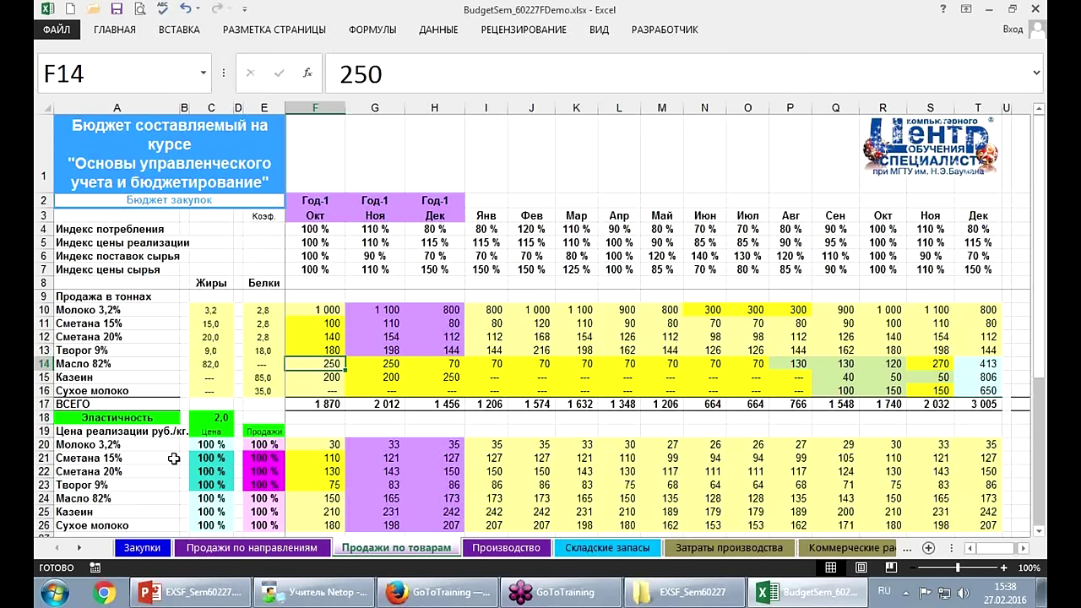
Try 150% for the Сметана 15% price index in C21, then undo it.
left_click(197, 458)
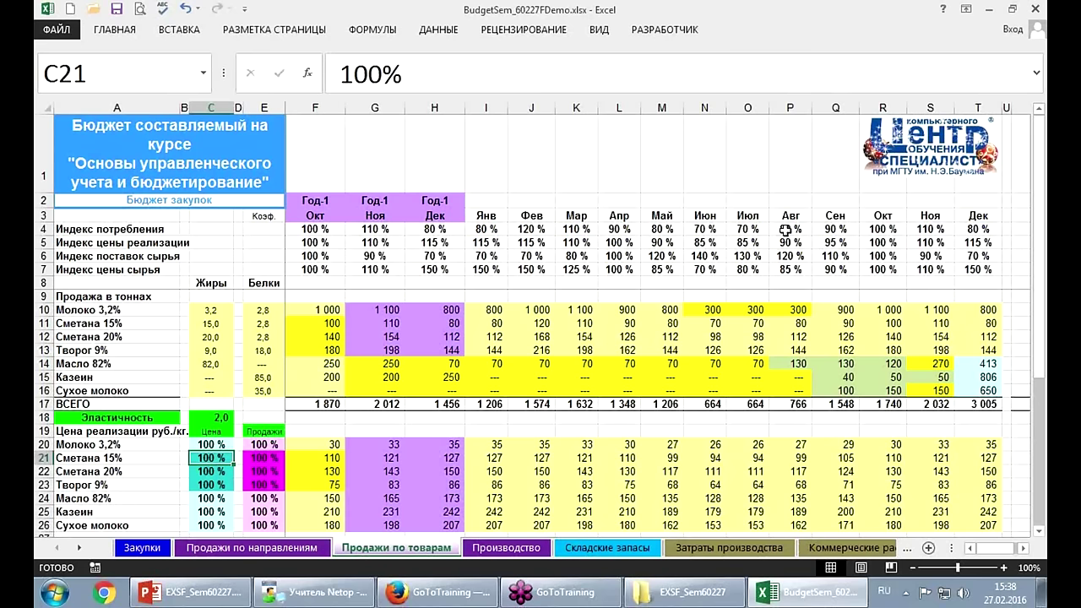
type("150")
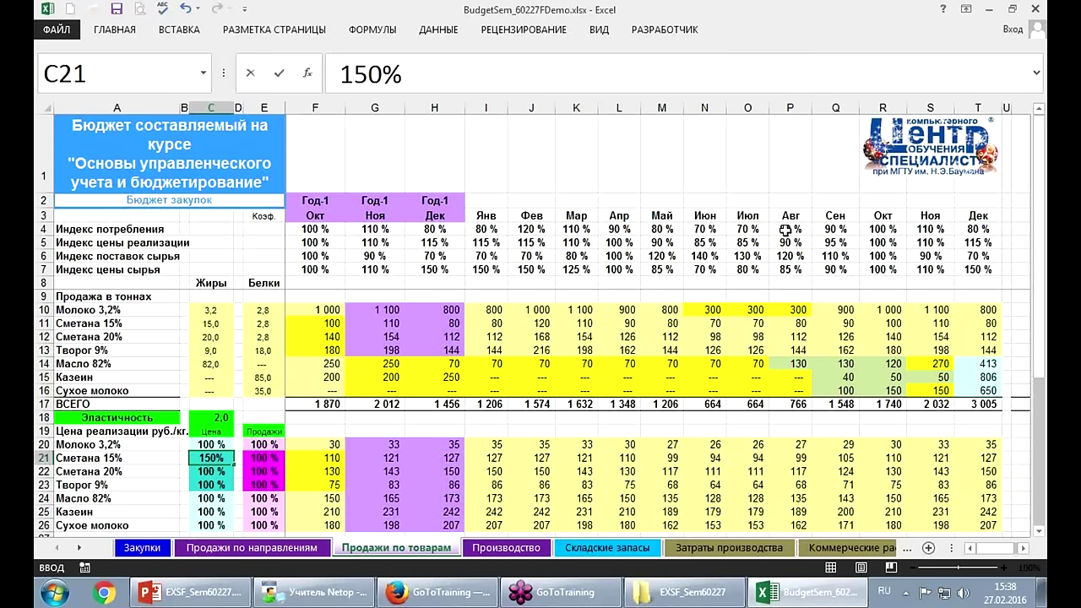
key("Return")
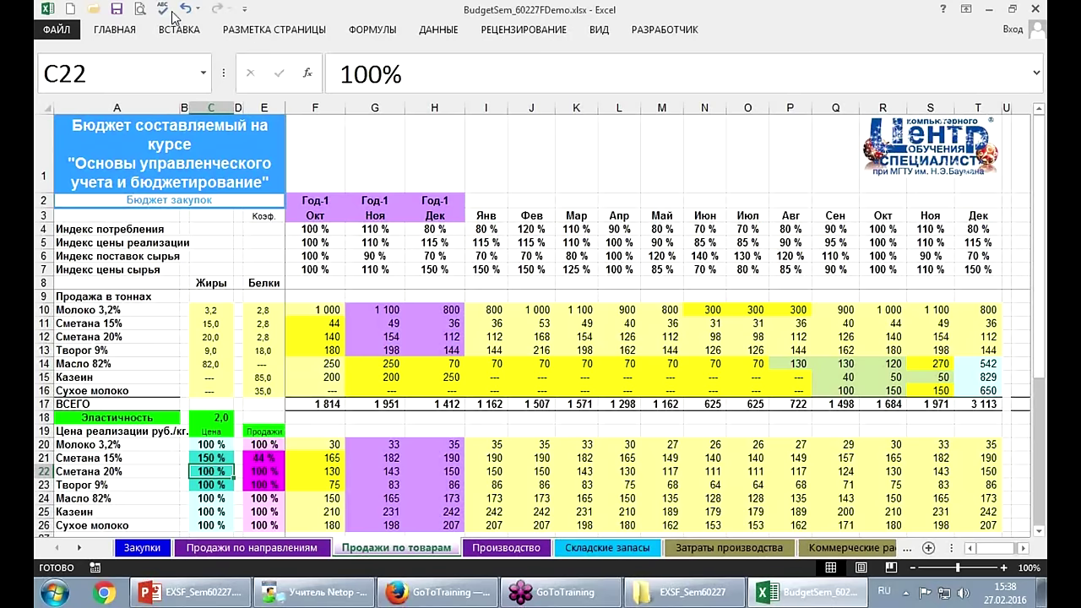
left_click(185, 10)
left_click(218, 9)
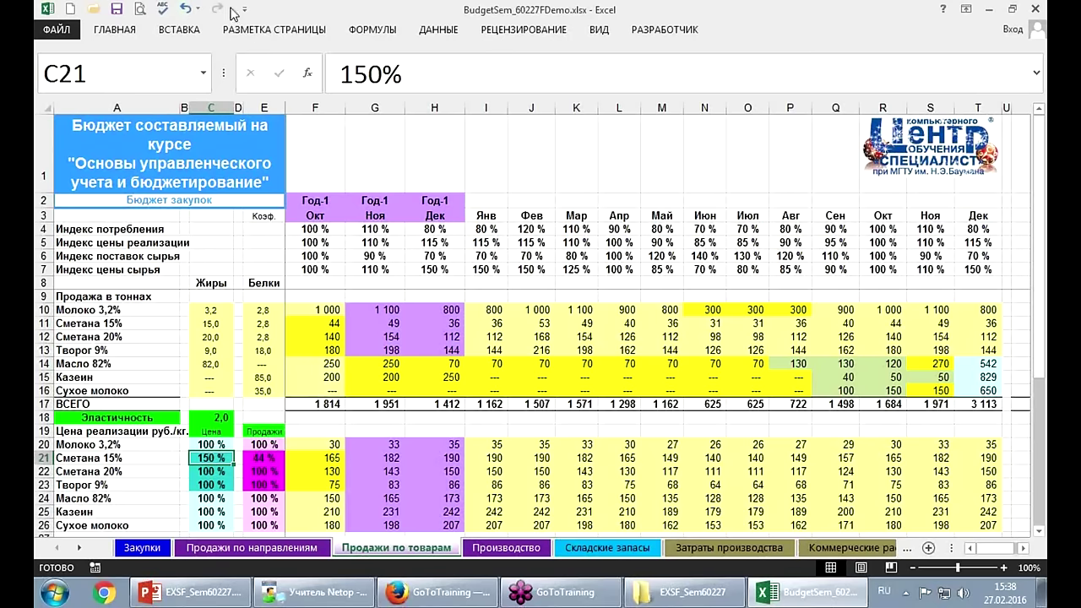
left_click(185, 10)
Toggle the Сметана 20% price index in C22 between 150% and 100%, ending at 100%.
left_click(185, 9)
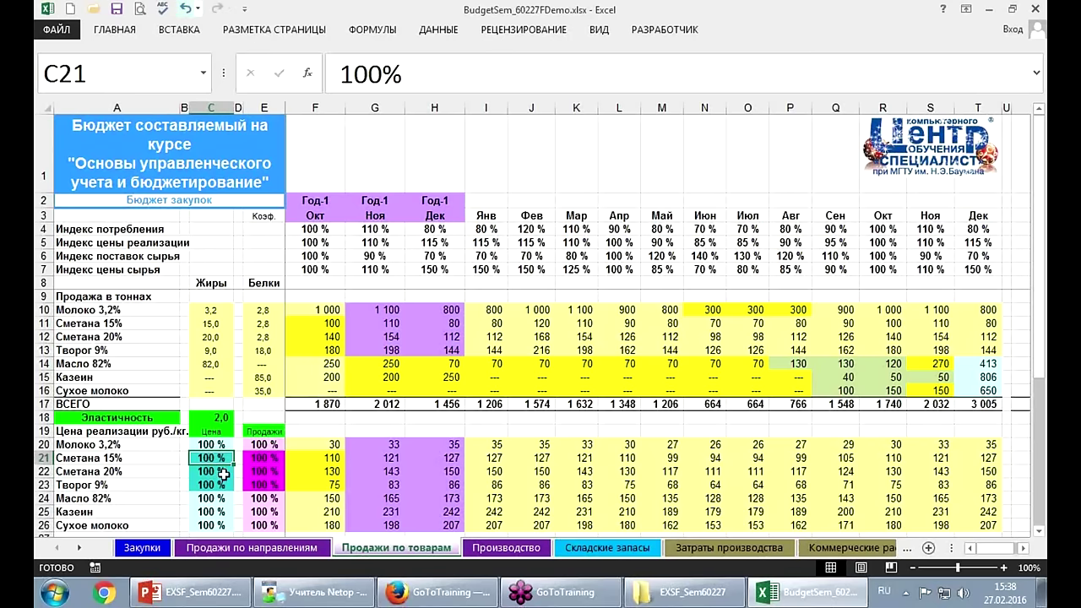
left_click(211, 471)
type("15")
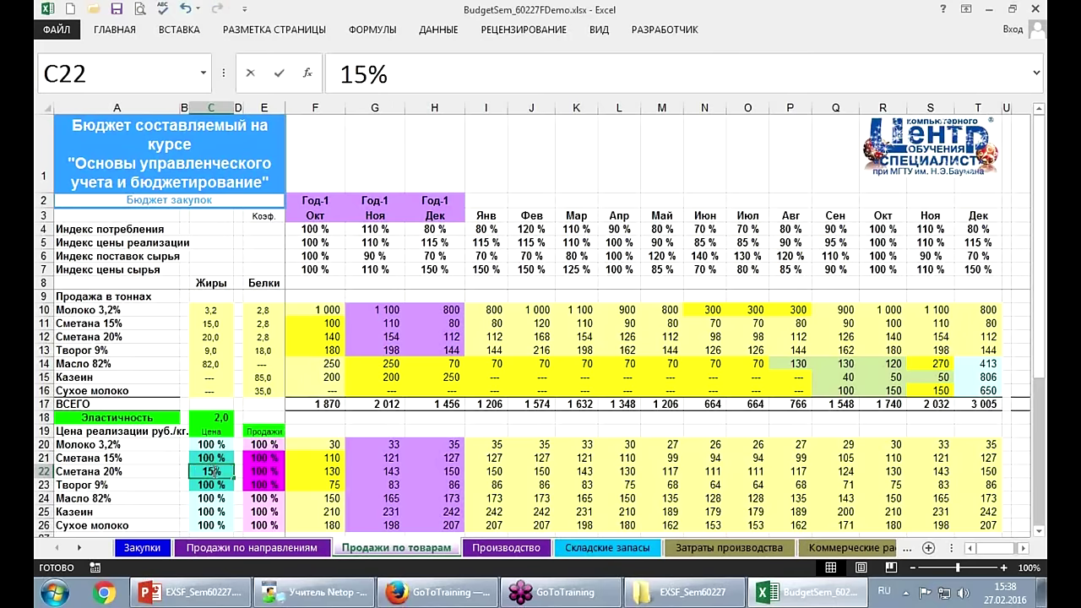
type("0")
key("Return")
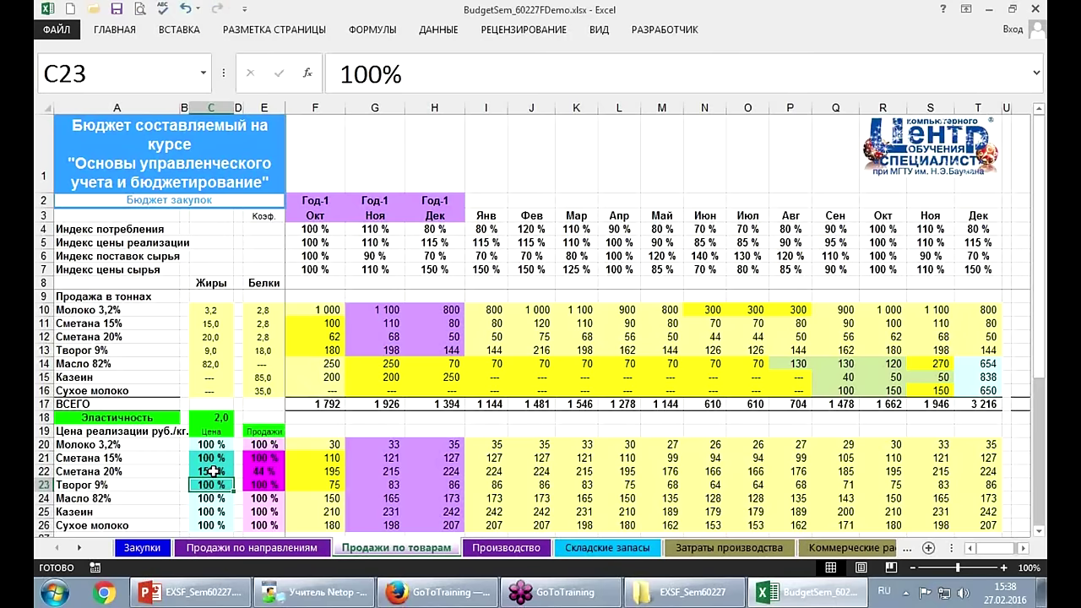
left_click(185, 10)
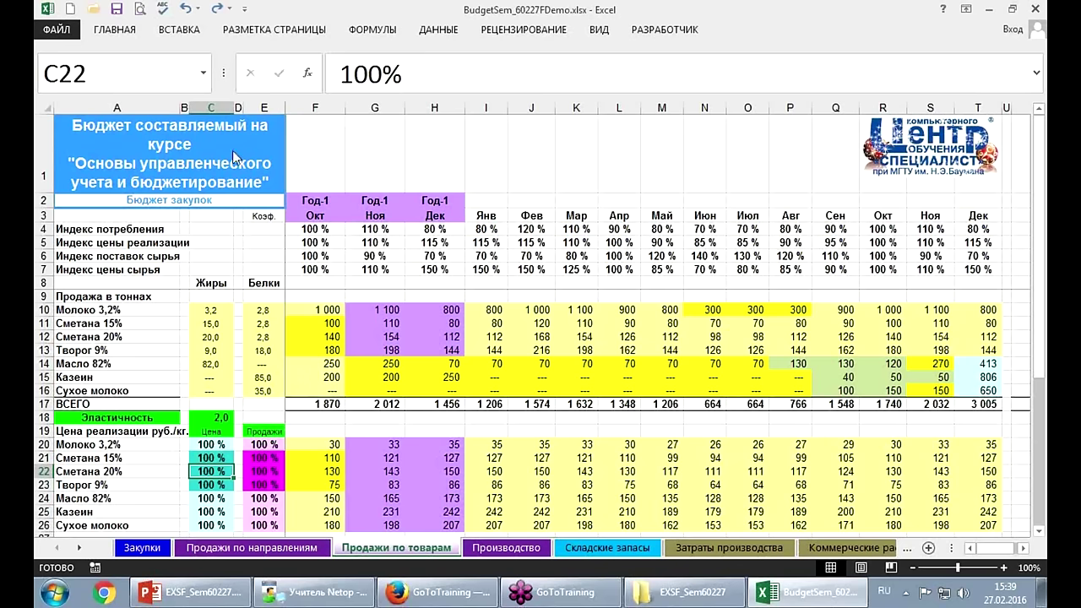
left_click(217, 9)
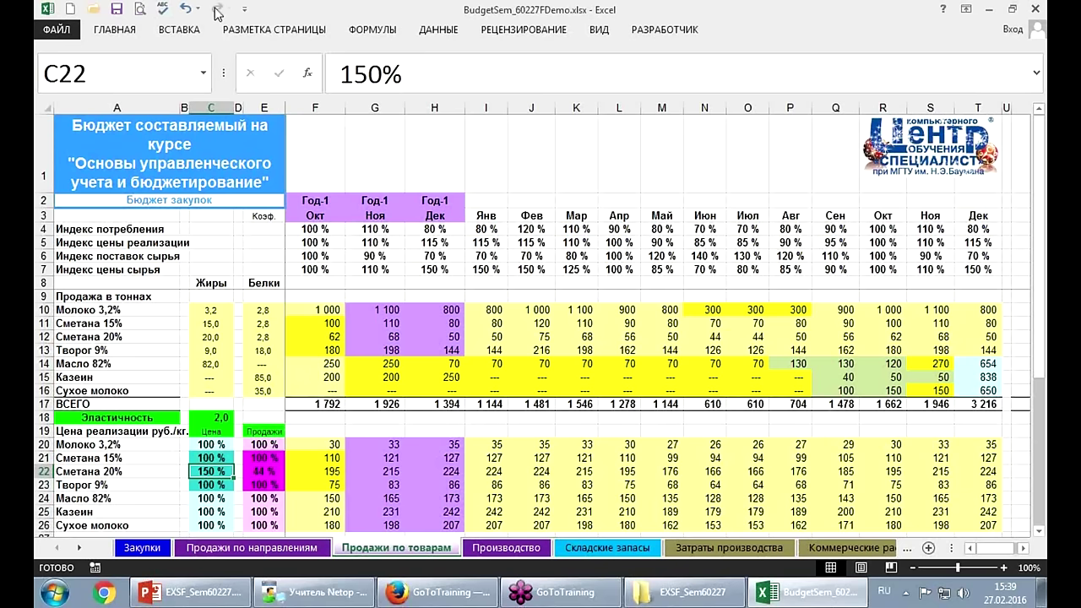
left_click(185, 8)
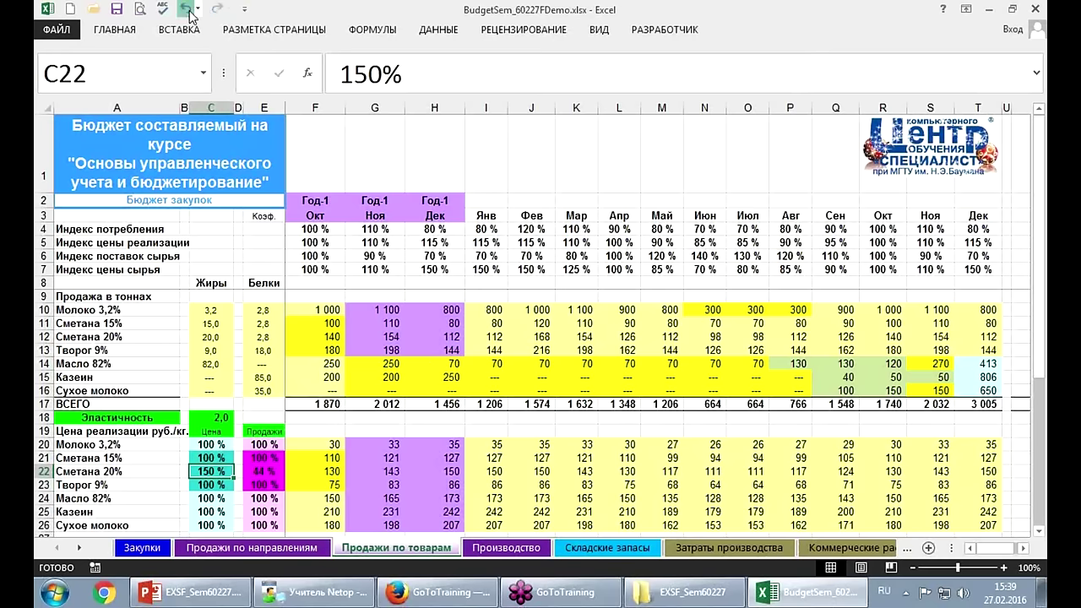
left_click(216, 9)
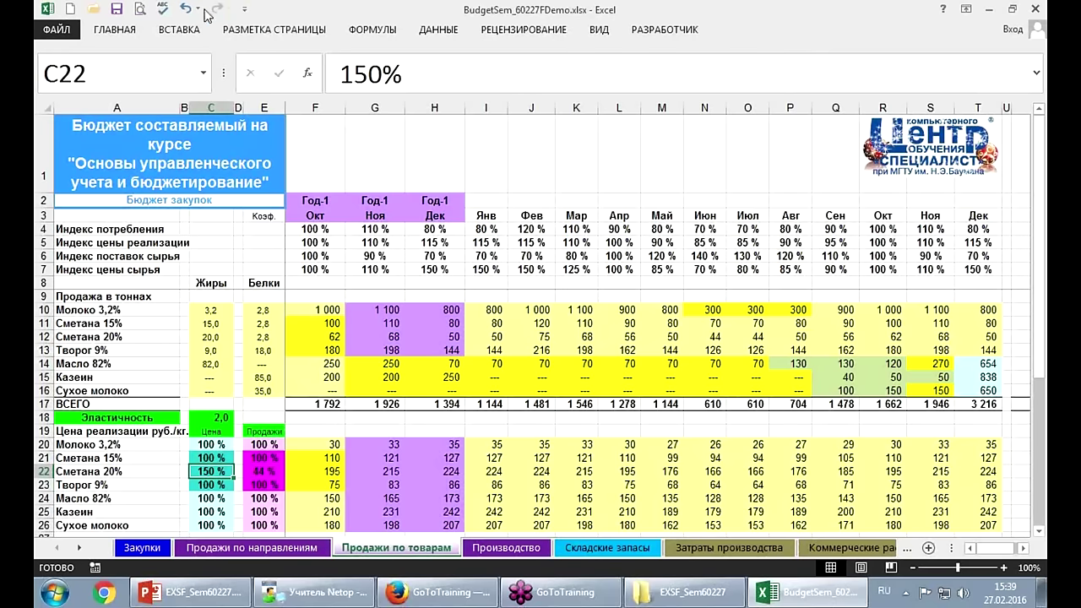
left_click(185, 9)
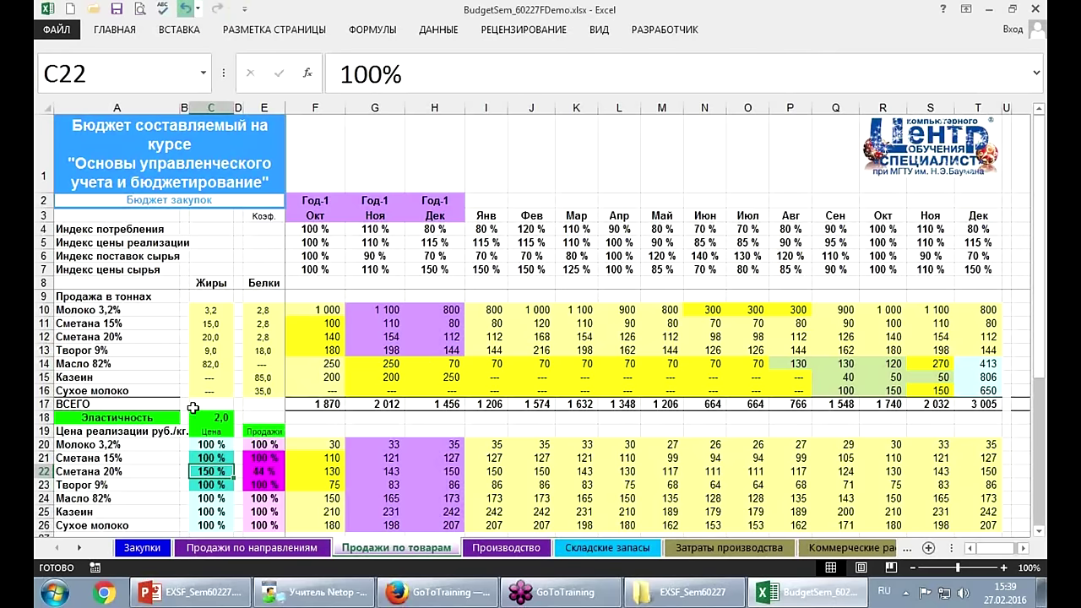
Toggle the Творог 9% price index in C23 between 150% and 100%, leaving 100%.
left_click(209, 485)
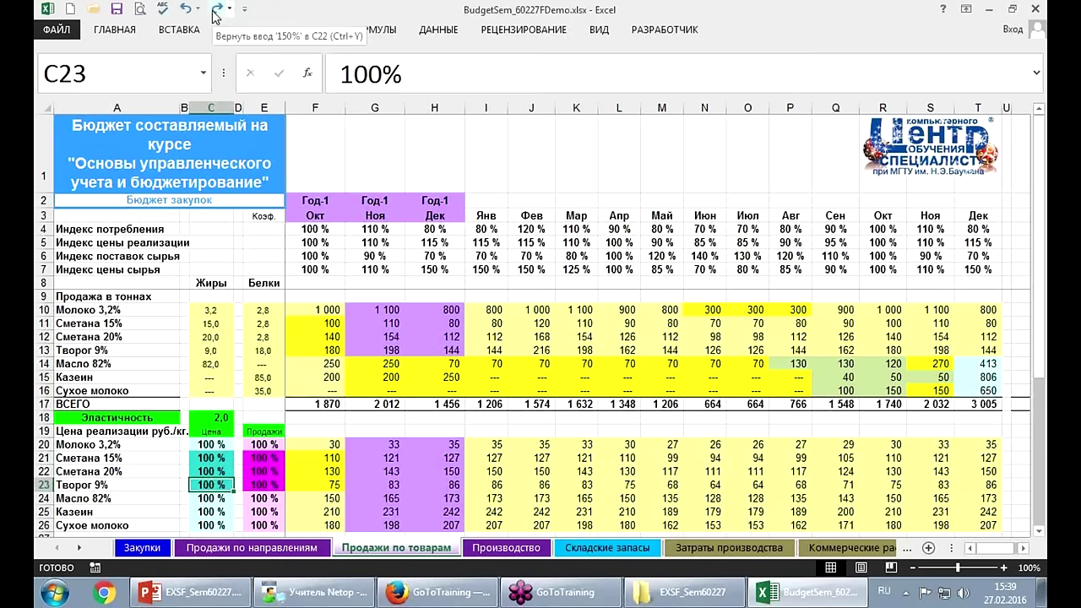
left_click(217, 10)
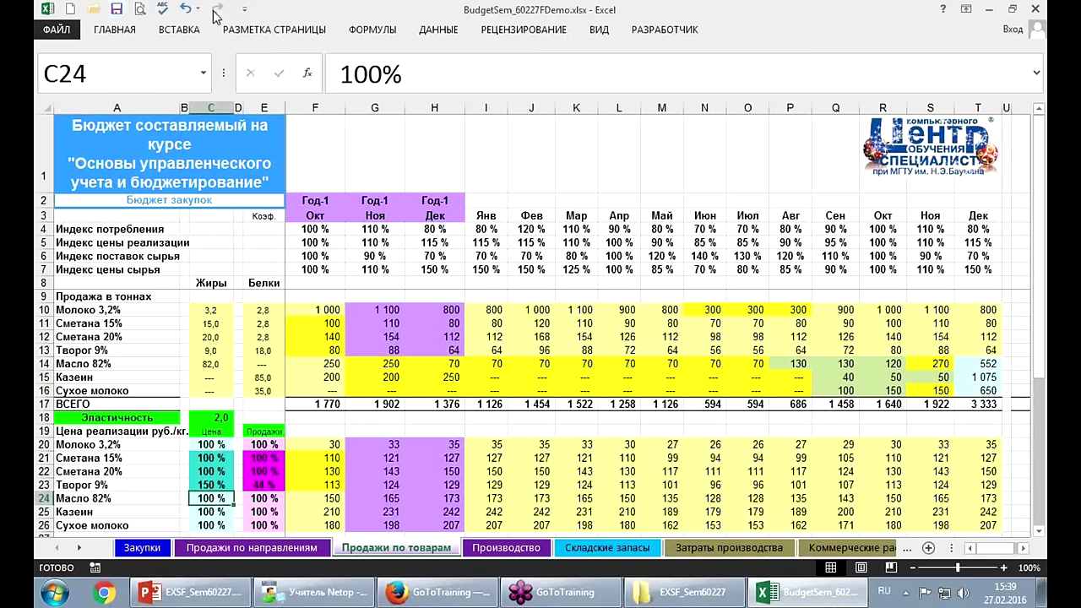
left_click(185, 10)
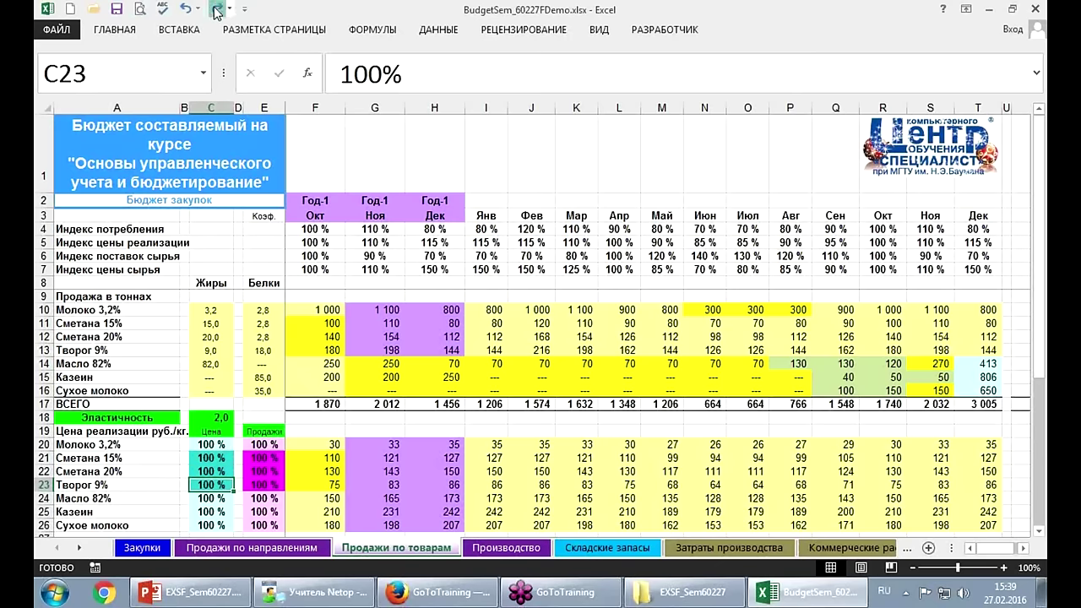
left_click(217, 11)
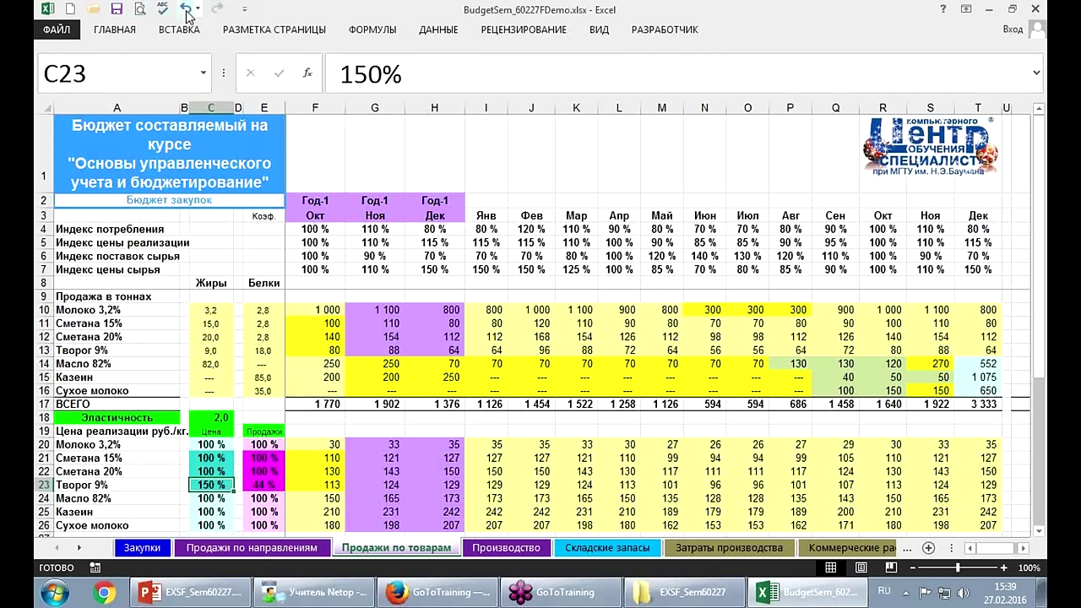
left_click(185, 9)
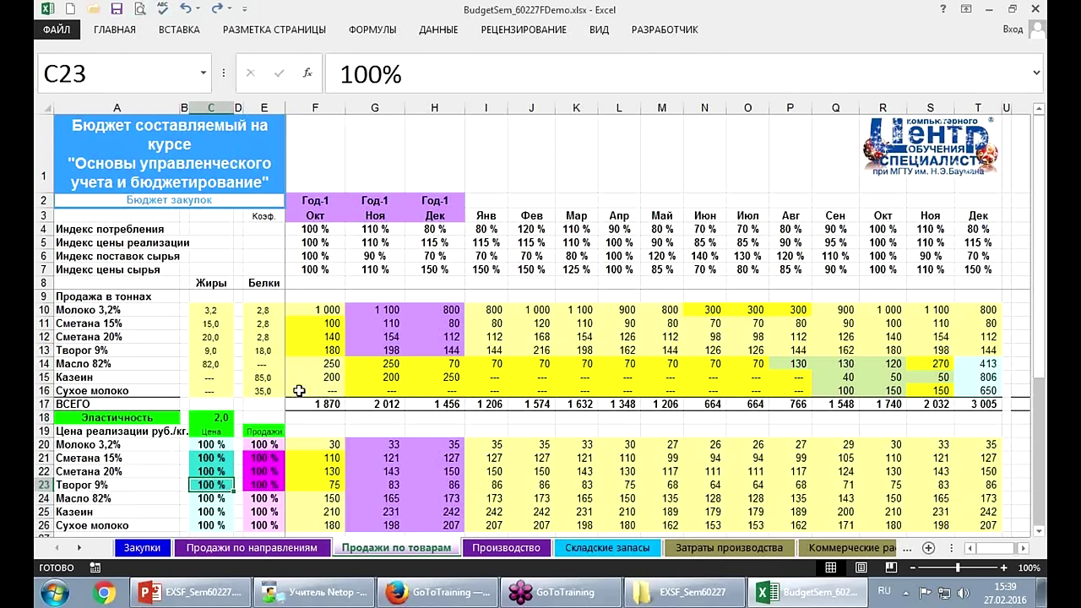
Raise the Сметана 15% price index in C21 to 150%.
left_click(215, 458)
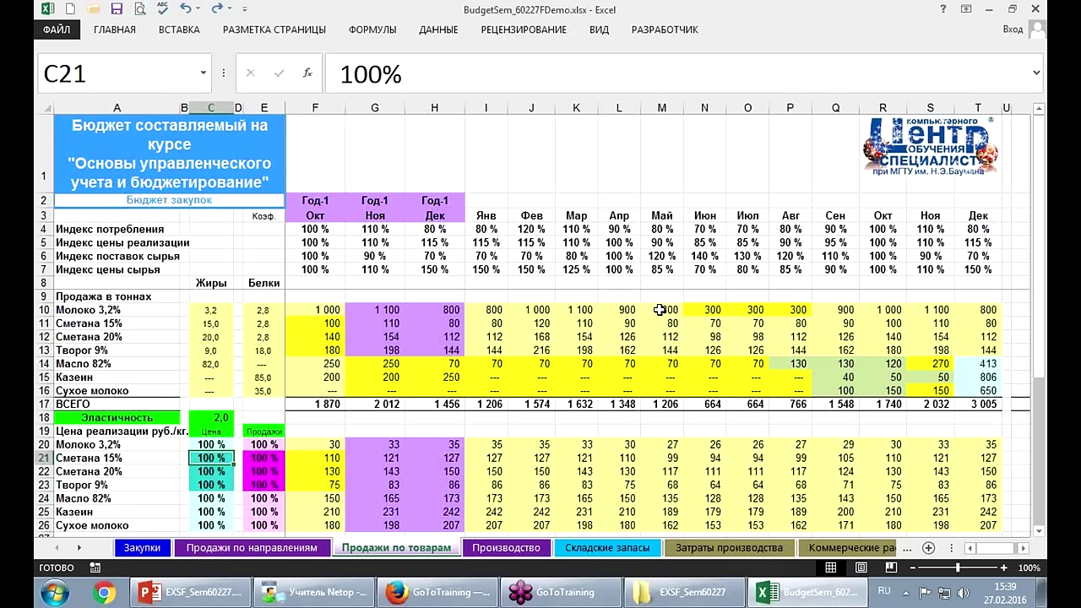
type("150")
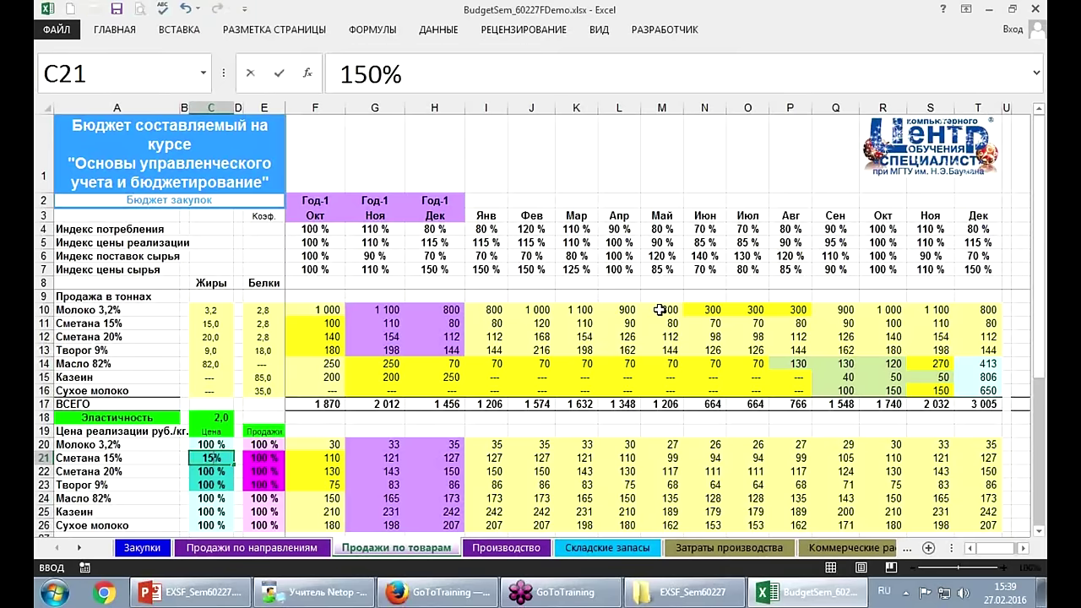
key("Return")
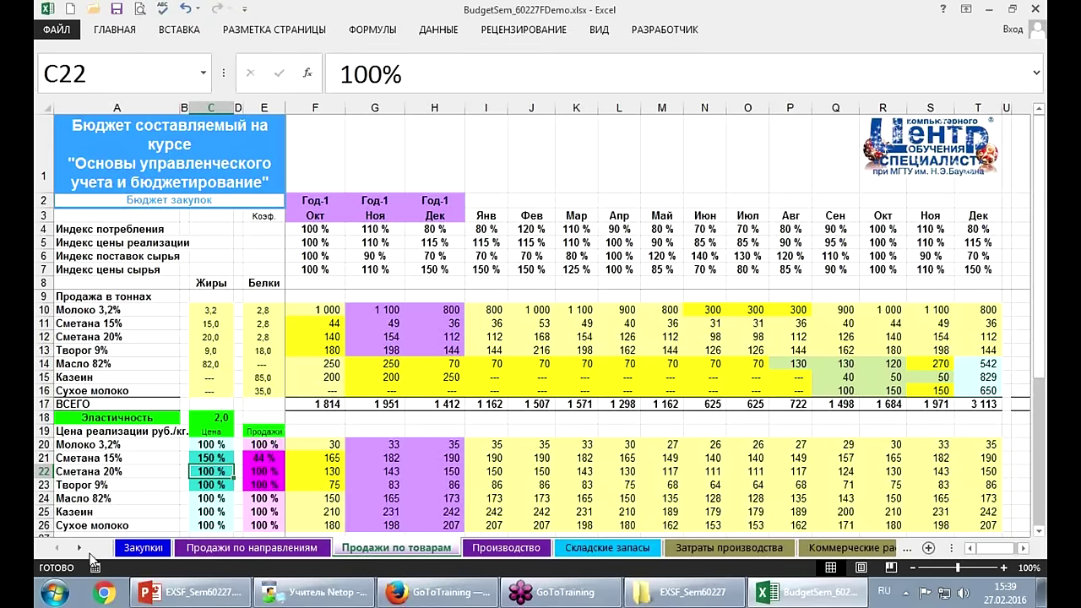
View the Прибыли и убытки sheet, where annual profit is now 85 908.
left_click(81, 550)
left_click(82, 550)
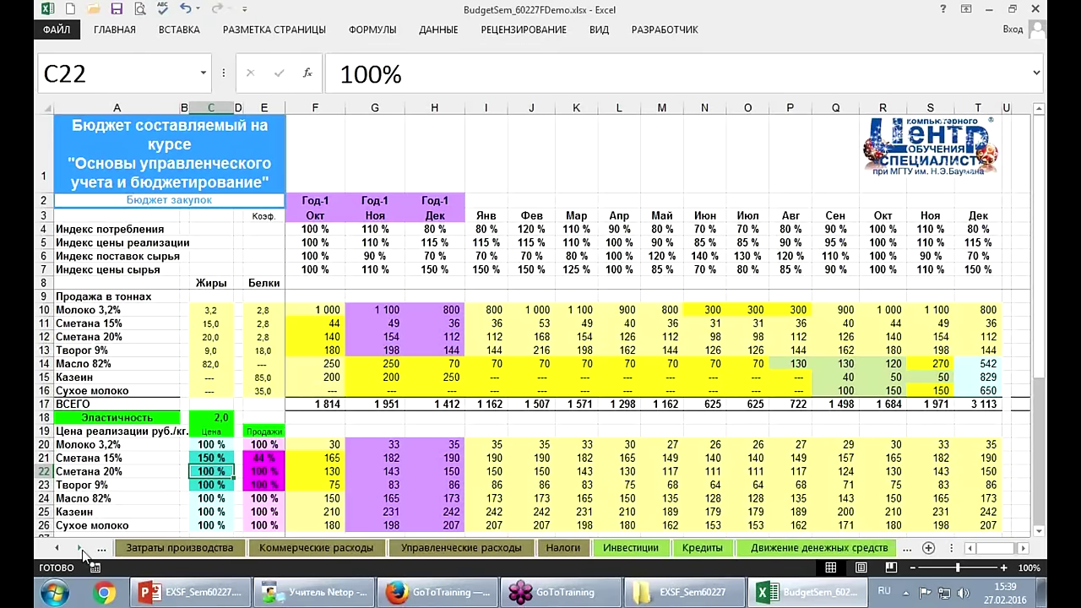
left_click(82, 549)
left_click(81, 550)
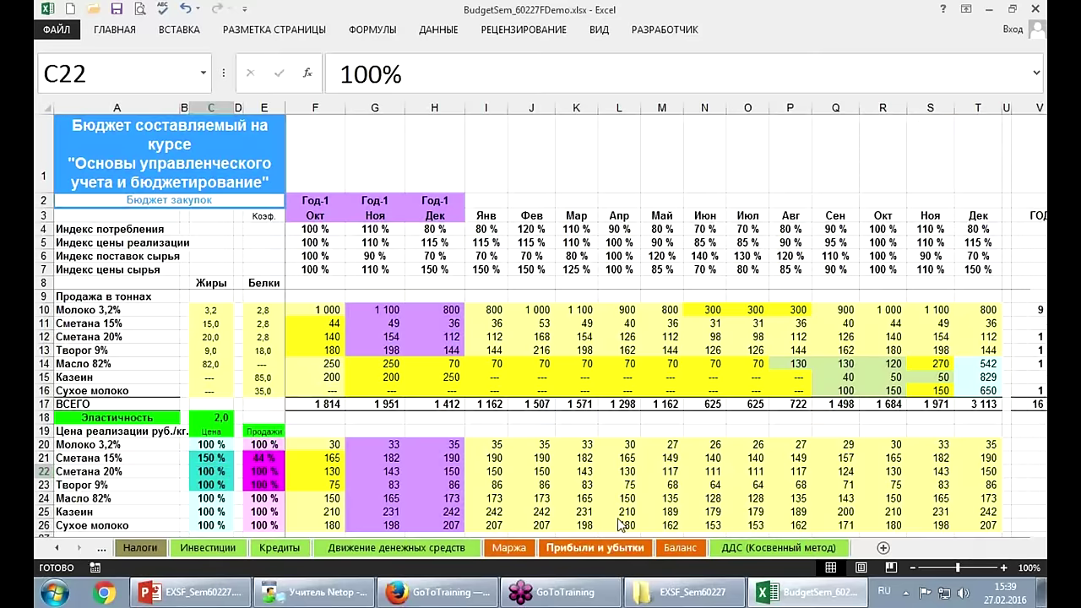
left_click(594, 547)
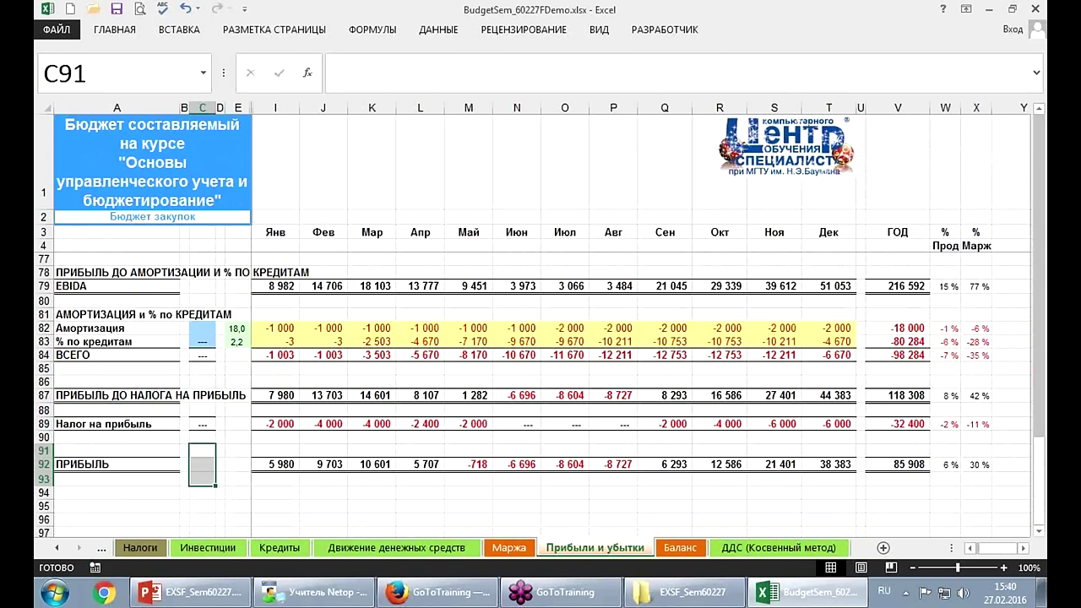
Highlight the 85 908 profit, then undo the 150% so C21 returns to 100%.
mouse_move(878, 441)
left_mouse_down()
mouse_move(918, 496)
mouse_move(948, 497)
left_mouse_up()
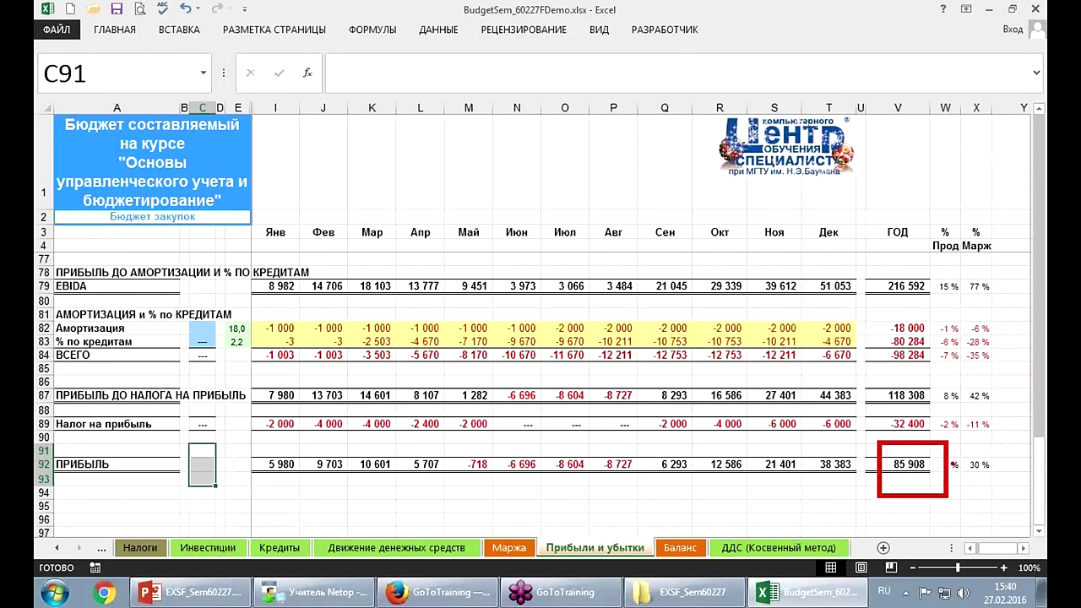
key("Escape")
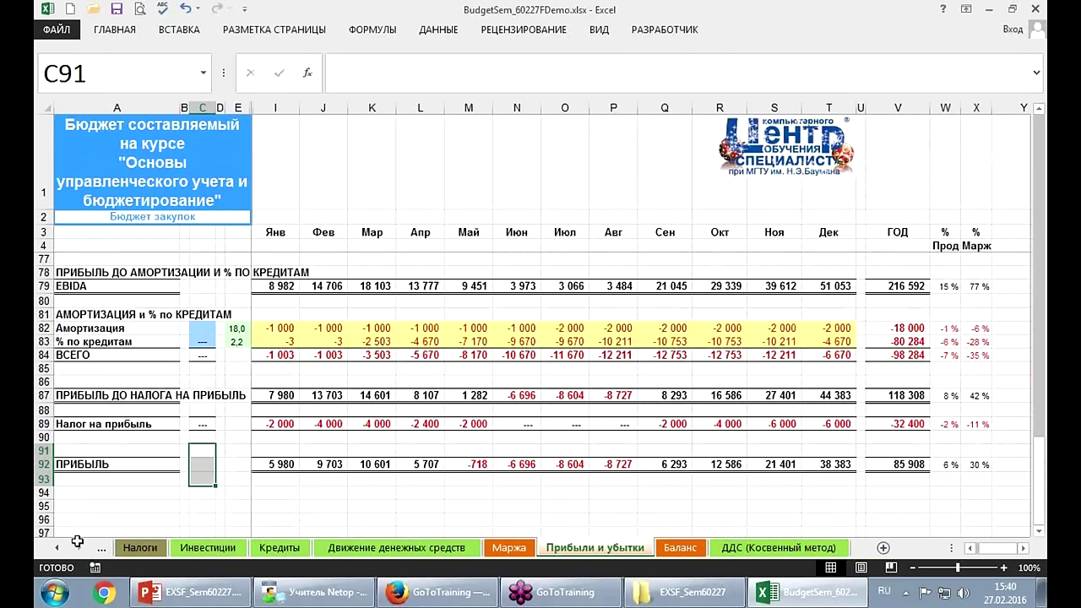
left_click(185, 10)
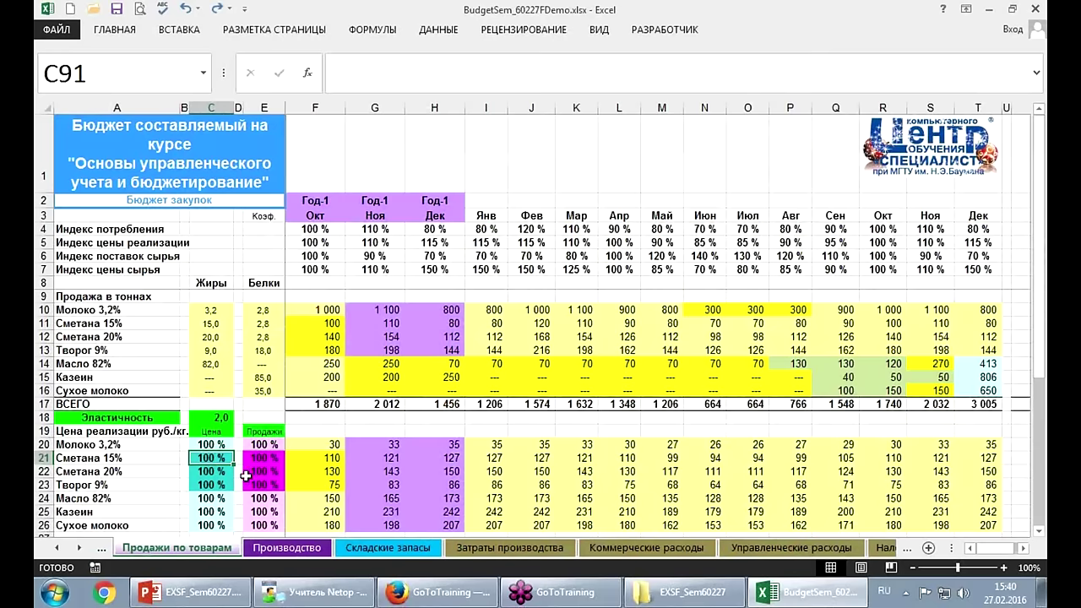
Make A3 on Продажи по товарам the formula ='Прибыли и убытки'!V92, showing 100 000.
left_click(162, 216)
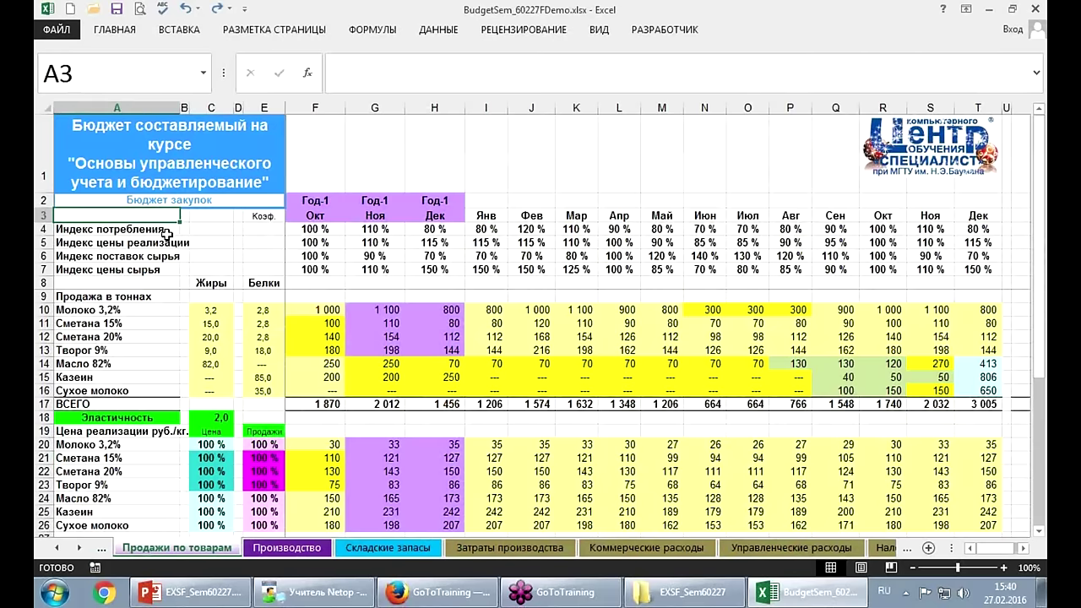
type("=")
left_click(78, 548)
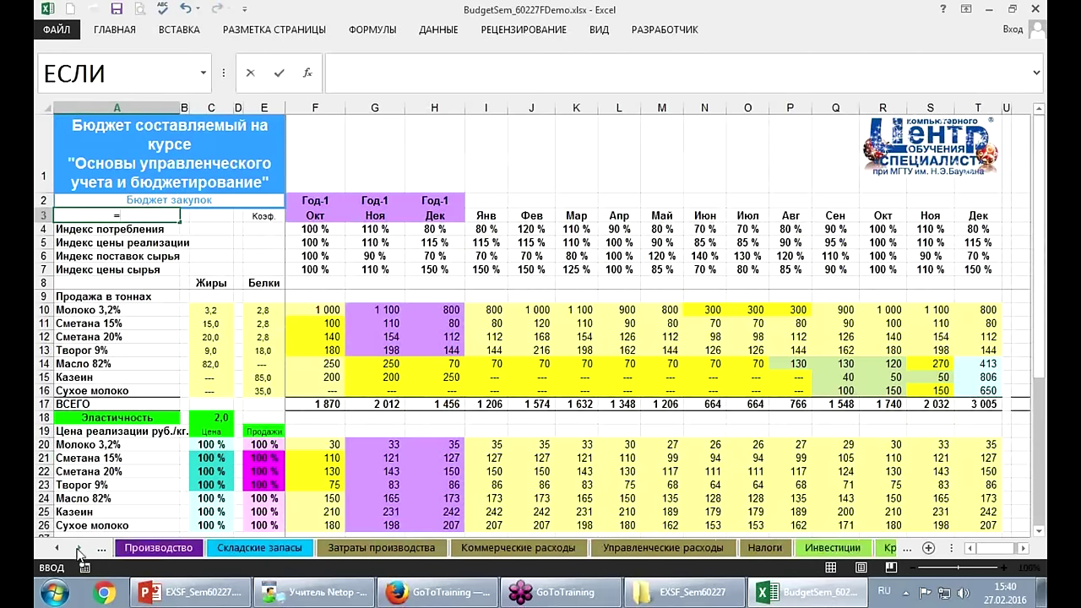
left_click(79, 548)
left_click(78, 548)
left_click(78, 548)
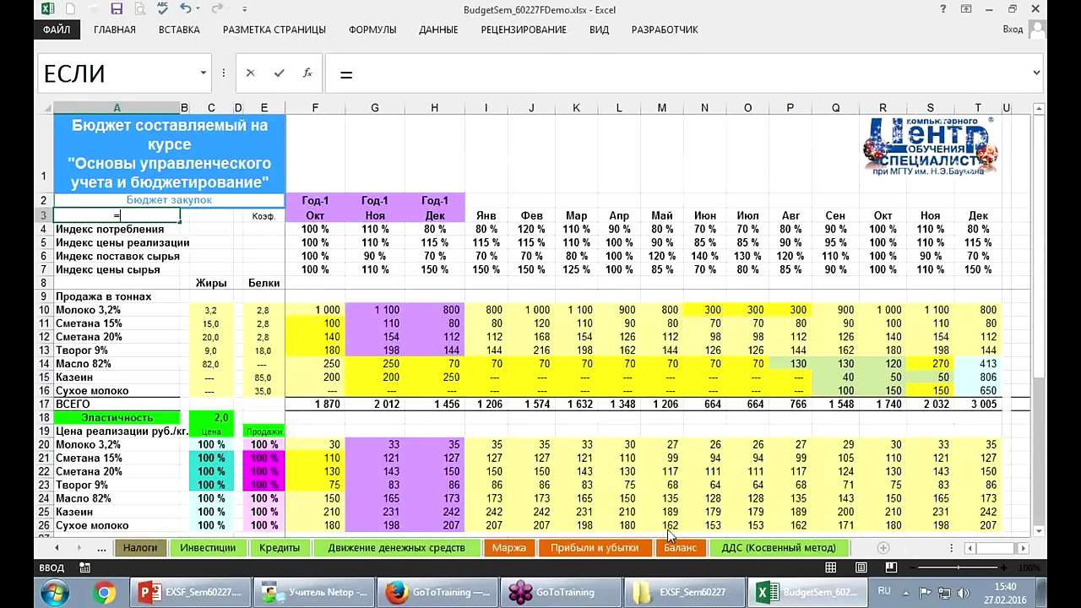
left_click(623, 546)
left_click(898, 464)
key("Return")
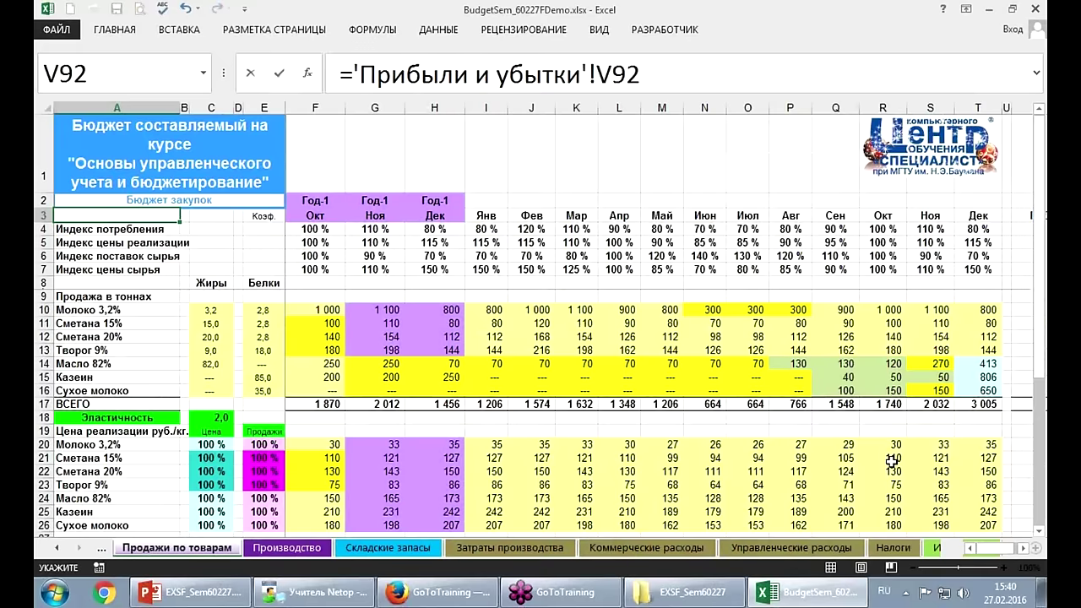
left_click(230, 459)
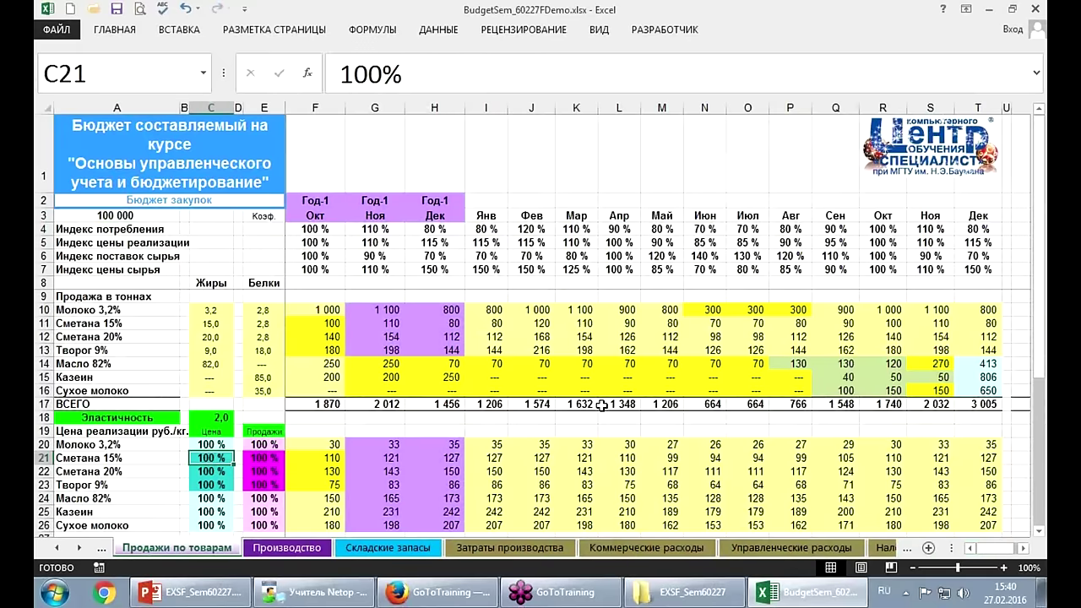
type("150")
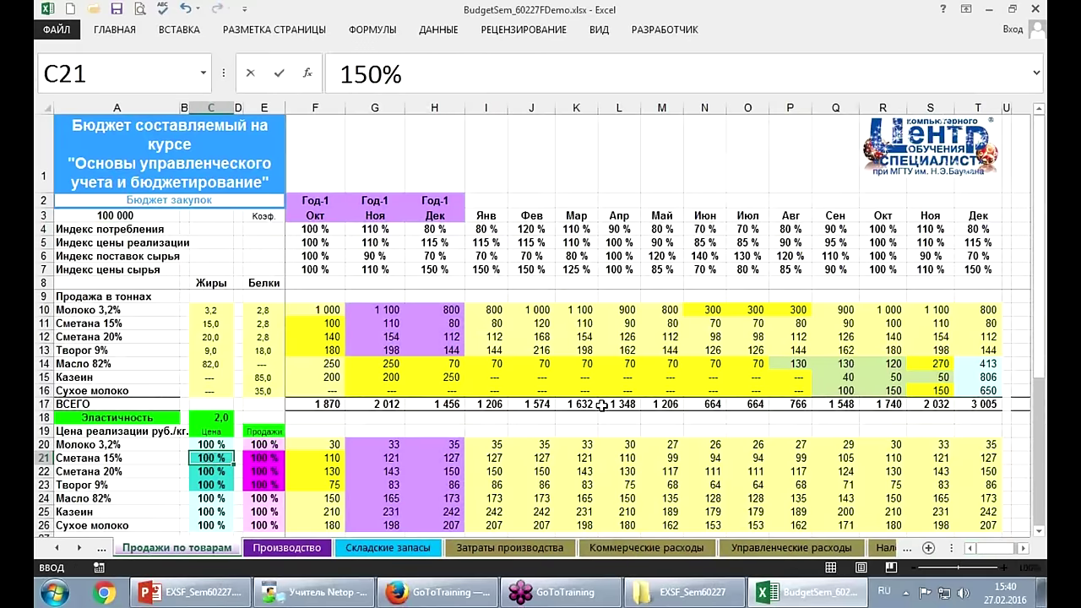
key("Return")
key("Up")
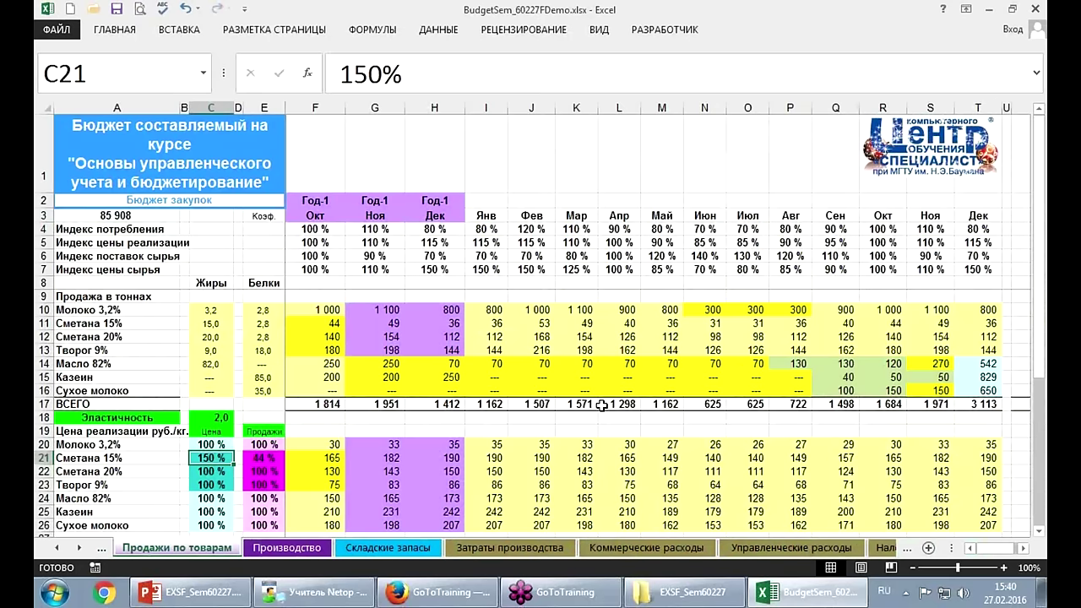
type("60")
key("Return")
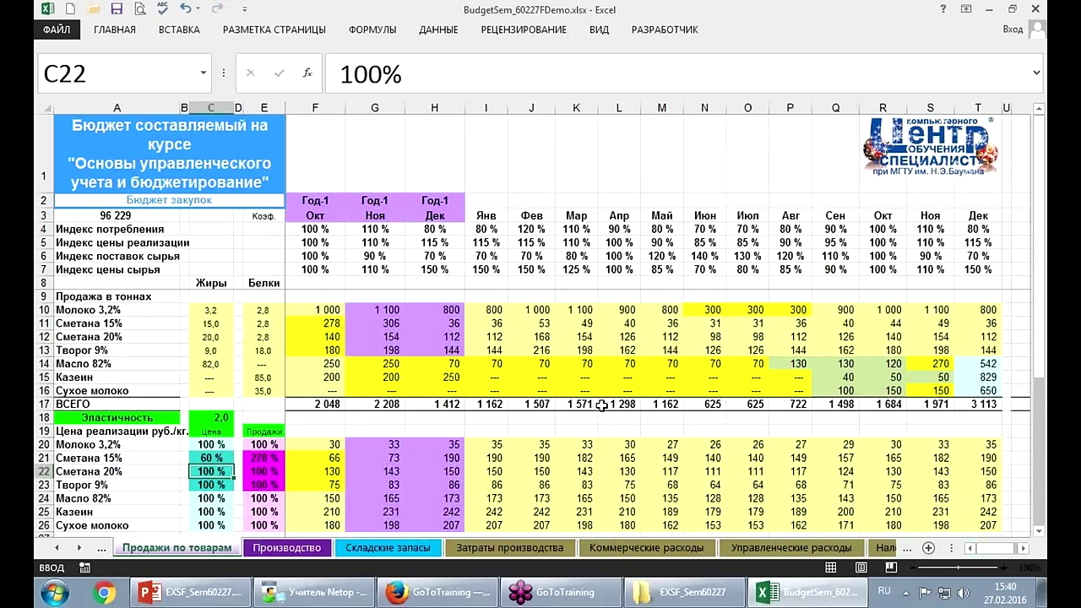
key("Up")
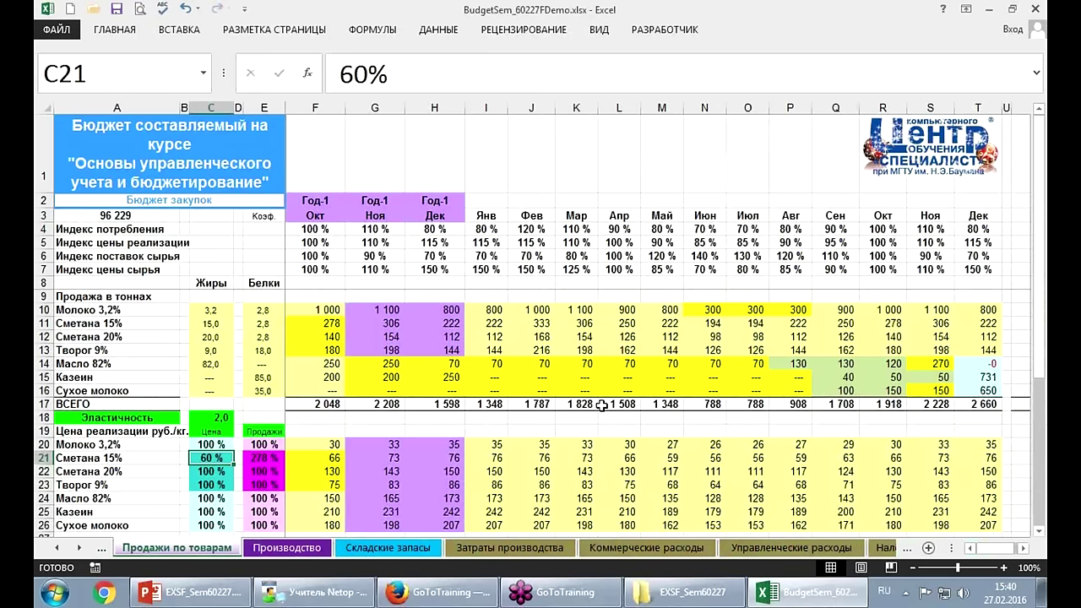
type("120")
key("Return")
key("Up")
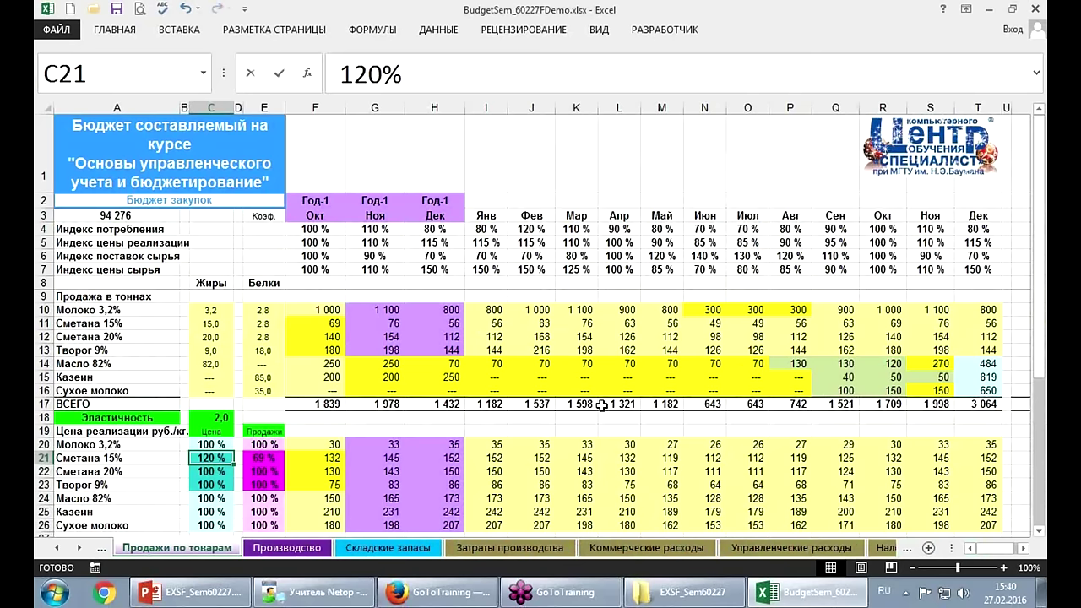
type("80")
key("Return")
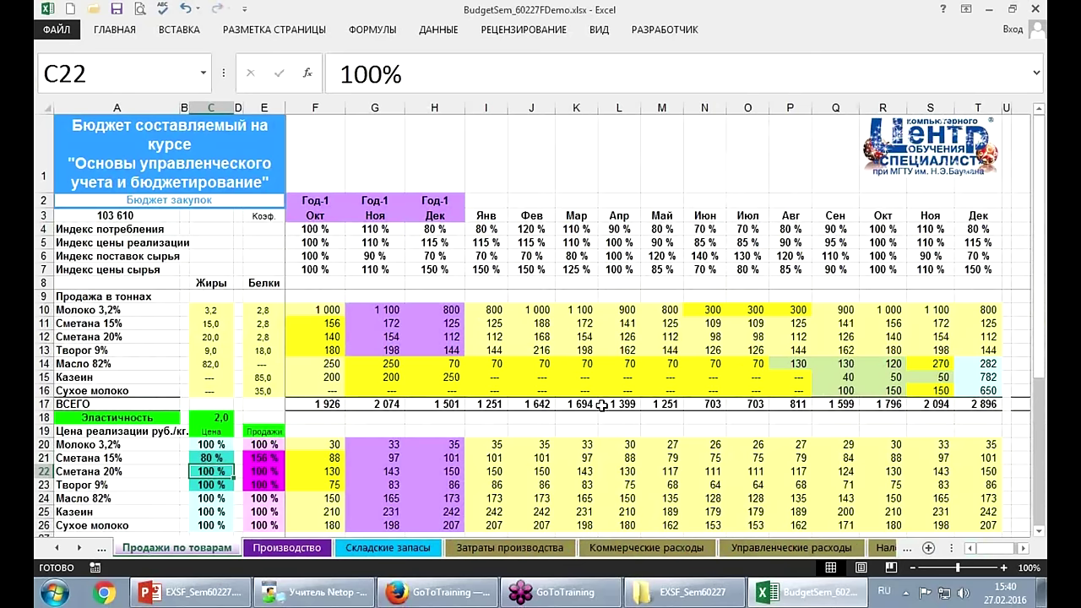
key("Up")
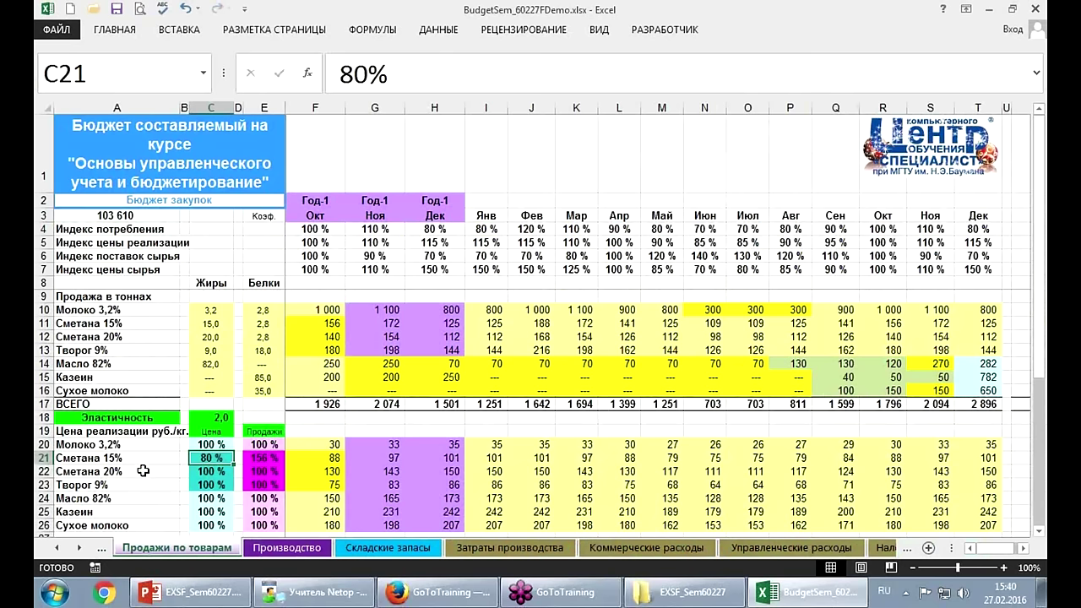
type("1")
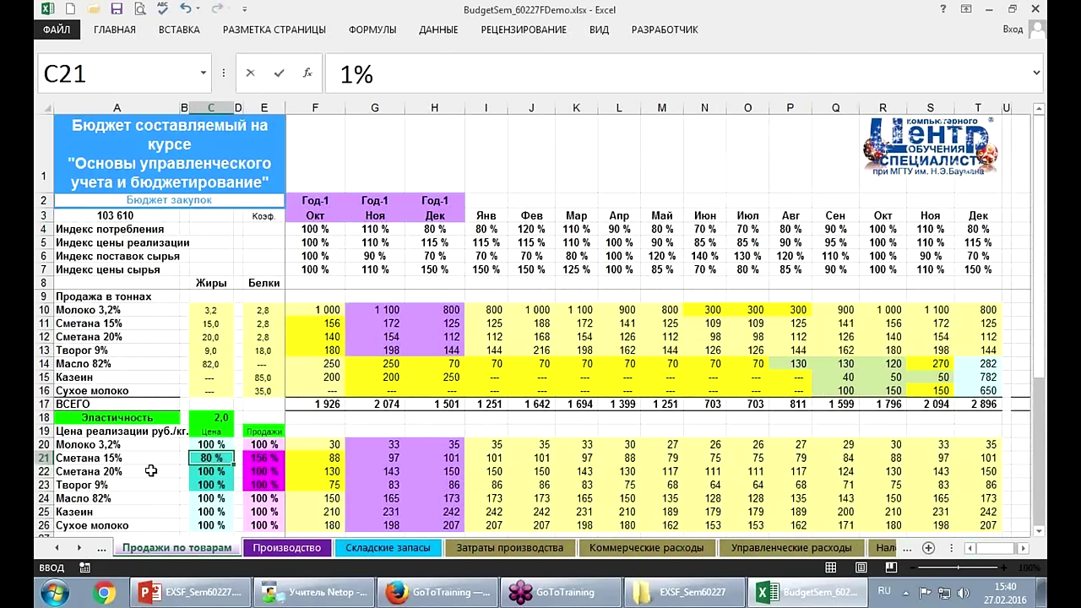
type("00")
key("Return")
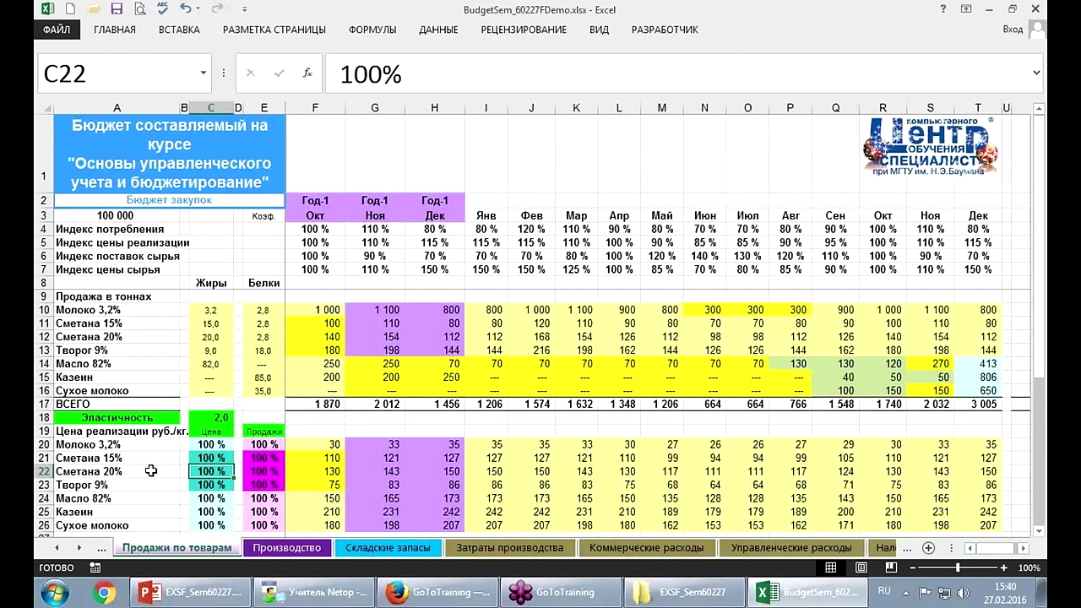
Add a blank sheet, Лист1, right after Продажи по товарам using the new-sheet button.
right_click(194, 550)
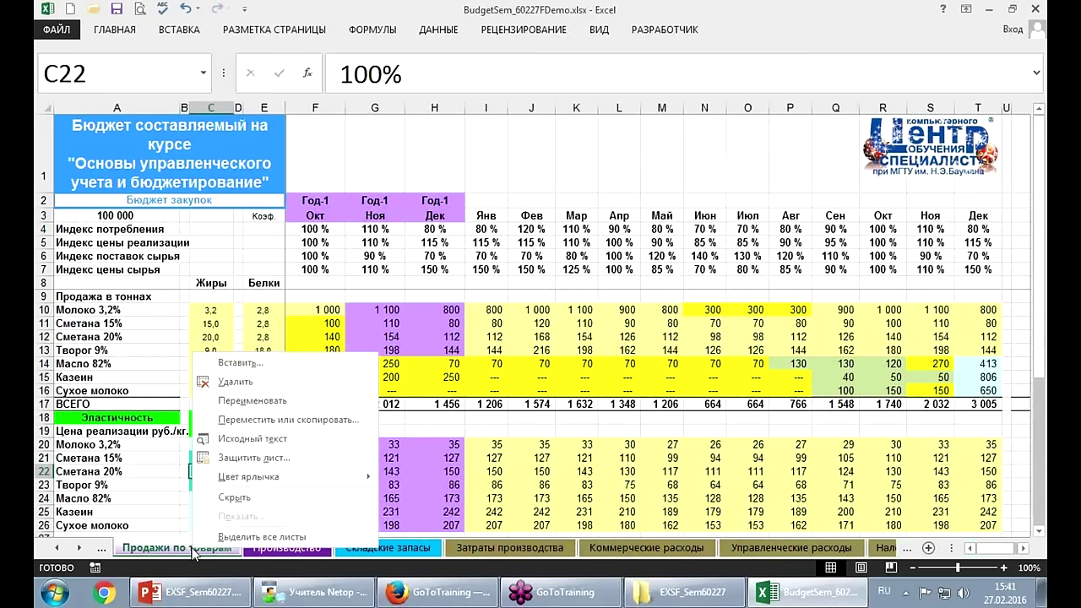
left_click(248, 364)
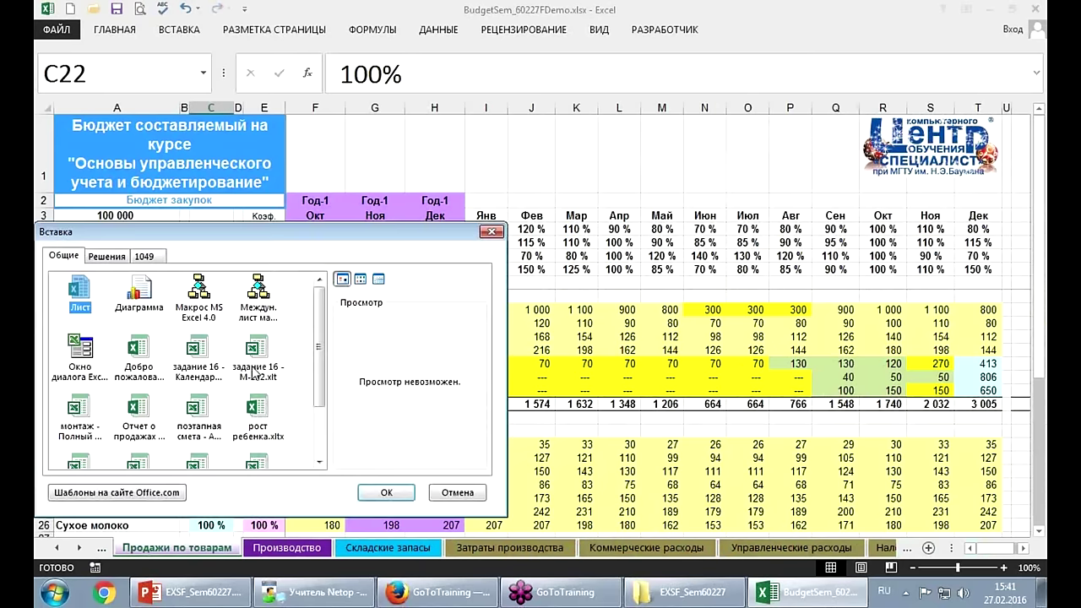
left_click(457, 492)
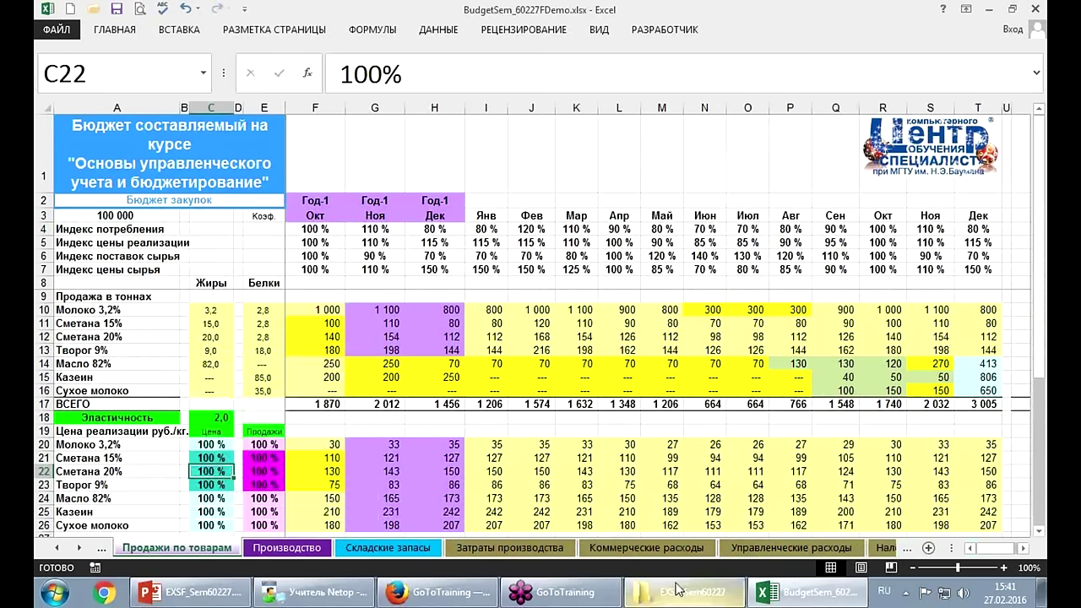
left_click(928, 547)
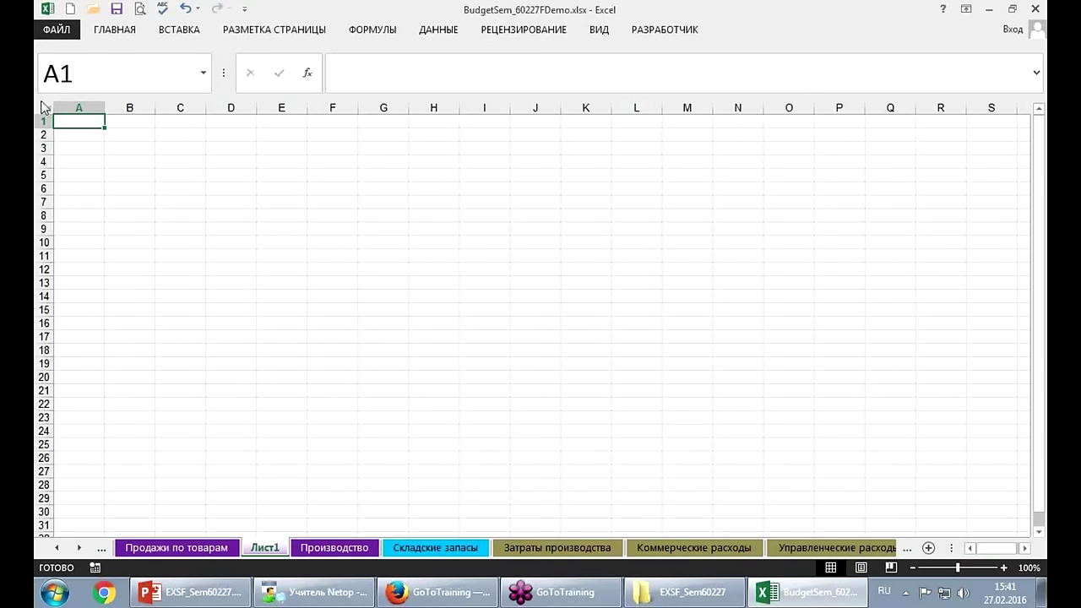
Format all Лист1 cells as # ##0;[Красный]-# ##0: no decimals, thousands grouping, red negatives.
left_click(47, 108)
right_click(76, 147)
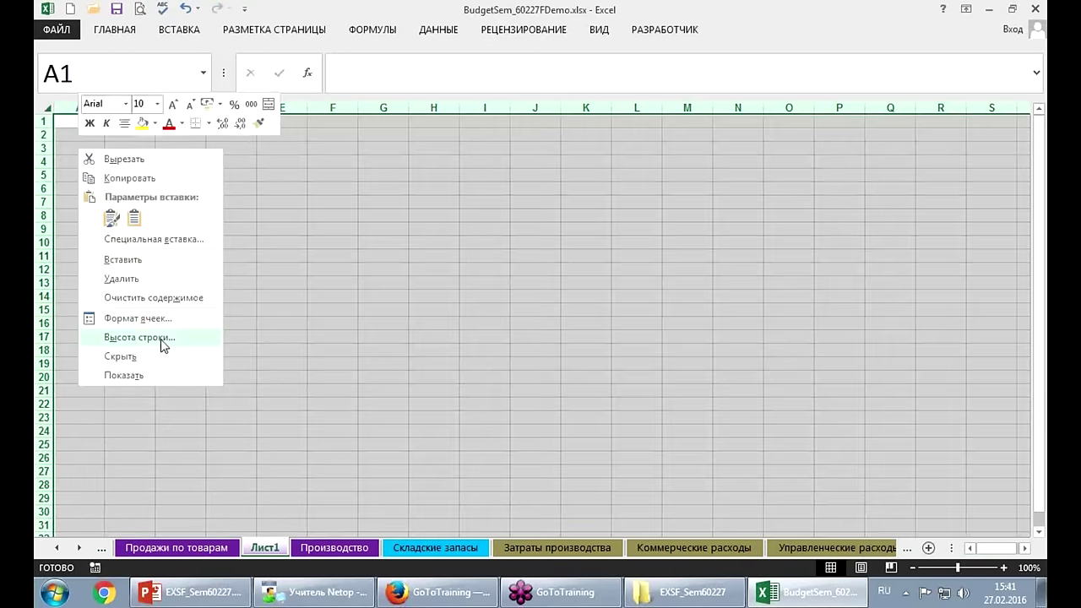
left_click(154, 318)
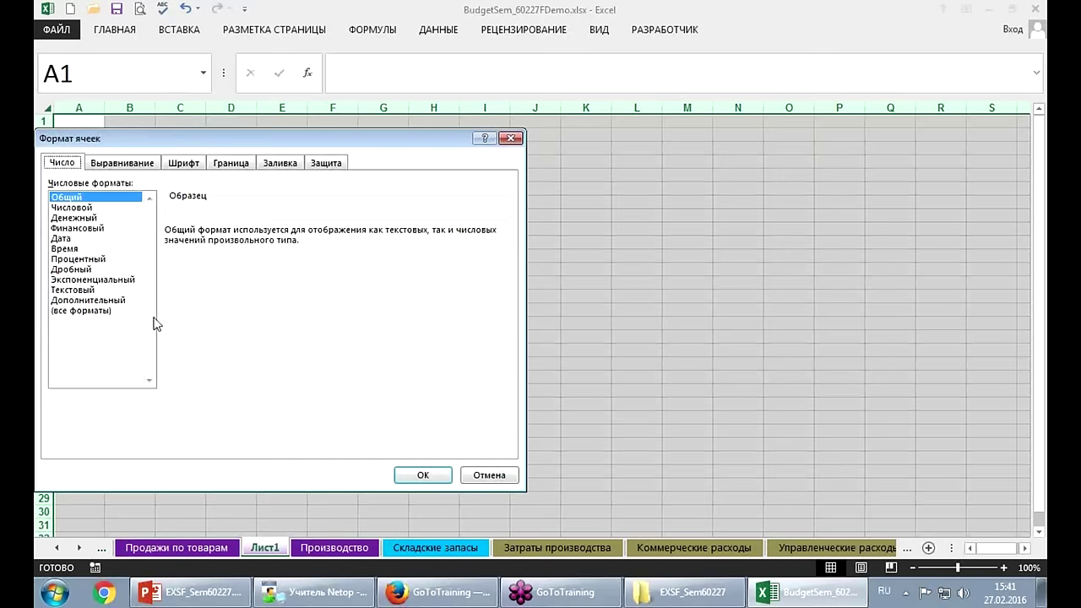
left_click(84, 208)
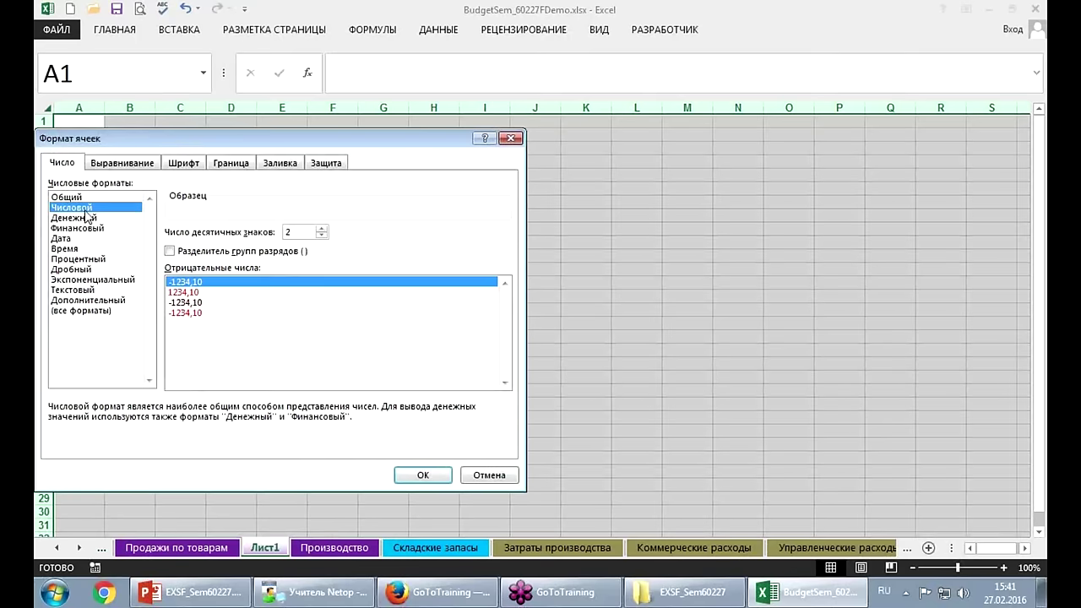
left_click(185, 312)
left_click(321, 235)
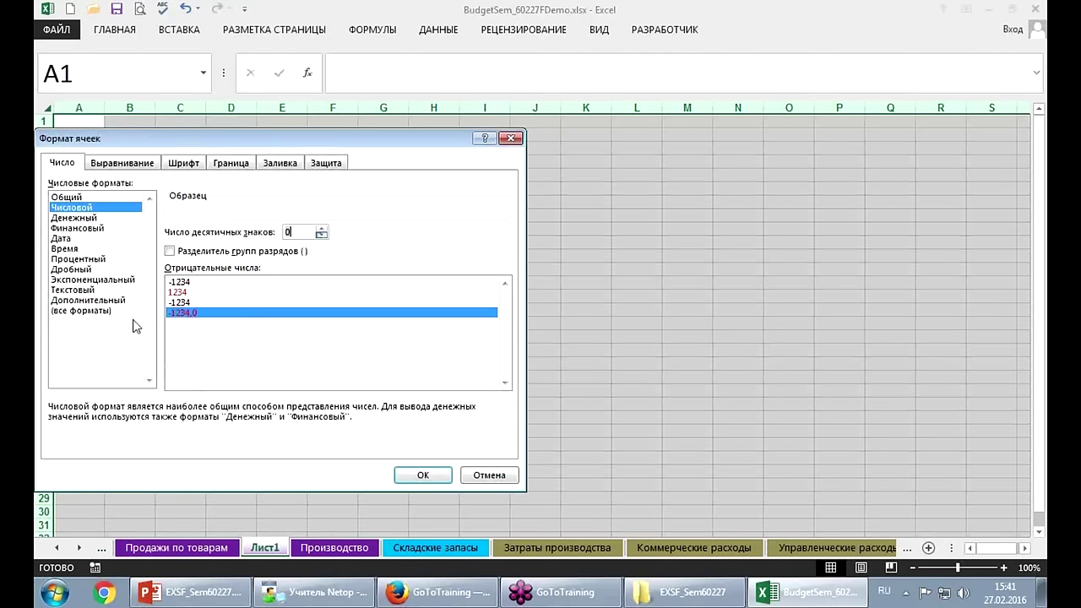
left_click(81, 313)
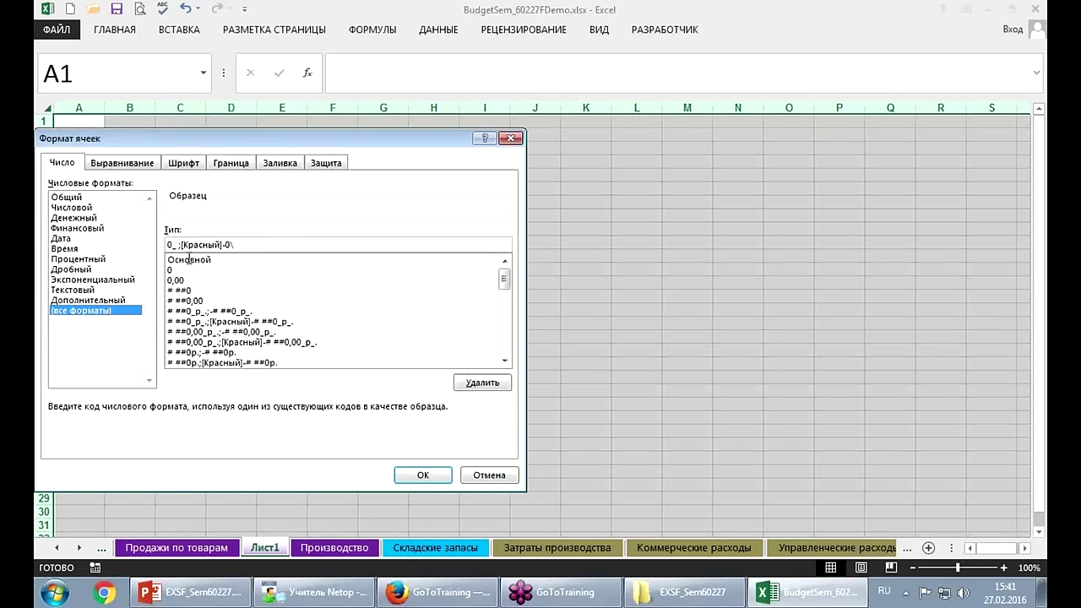
left_click(75, 207)
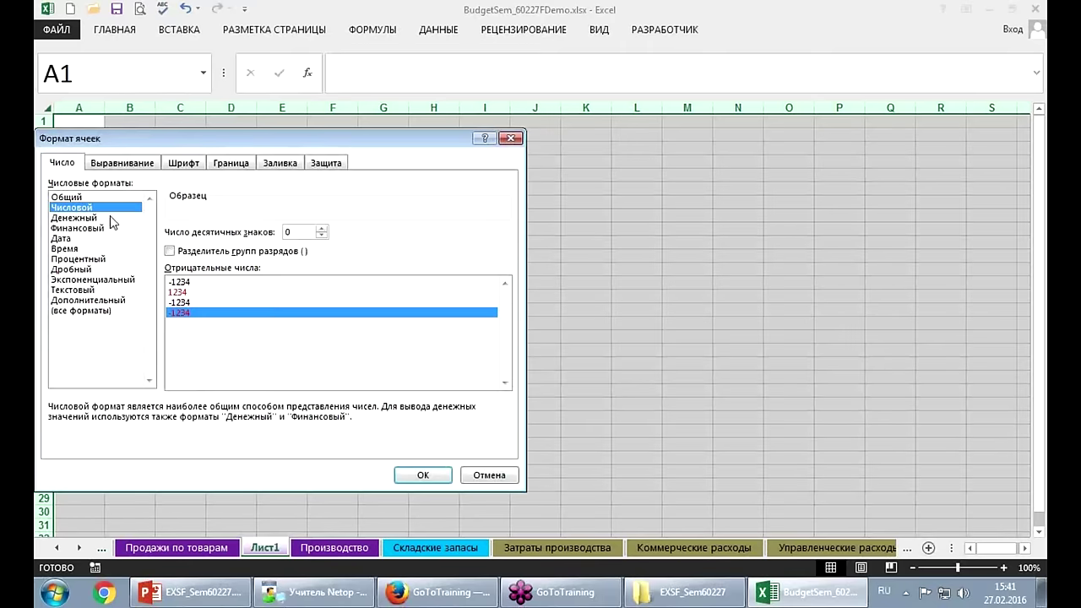
left_click(170, 250)
left_click(112, 312)
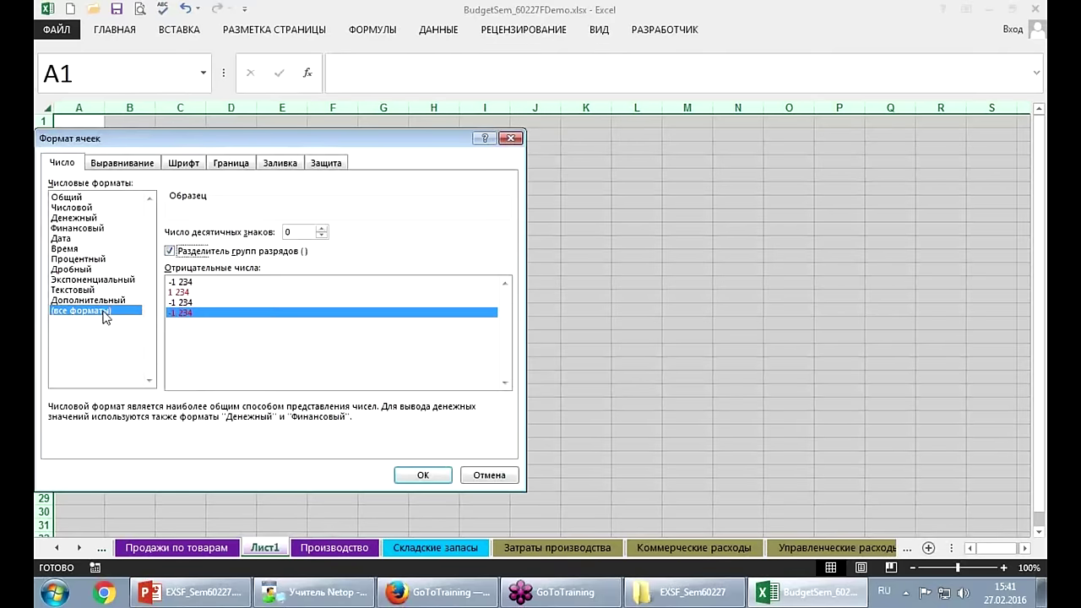
left_click(195, 244)
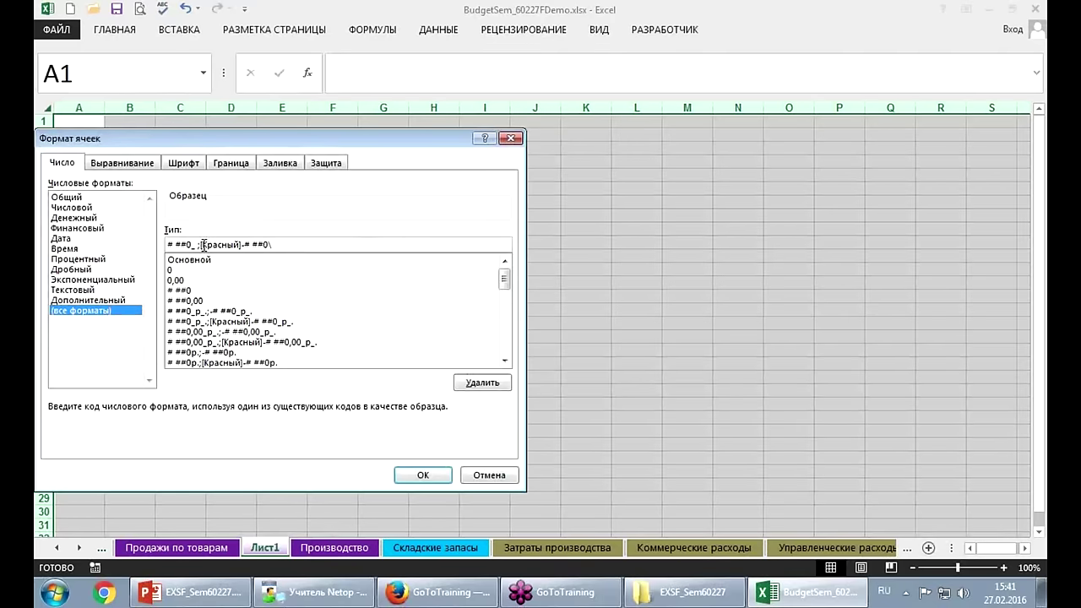
key("Delete")
key("Delete")
key("Delete")
key("Delete")
key("Return")
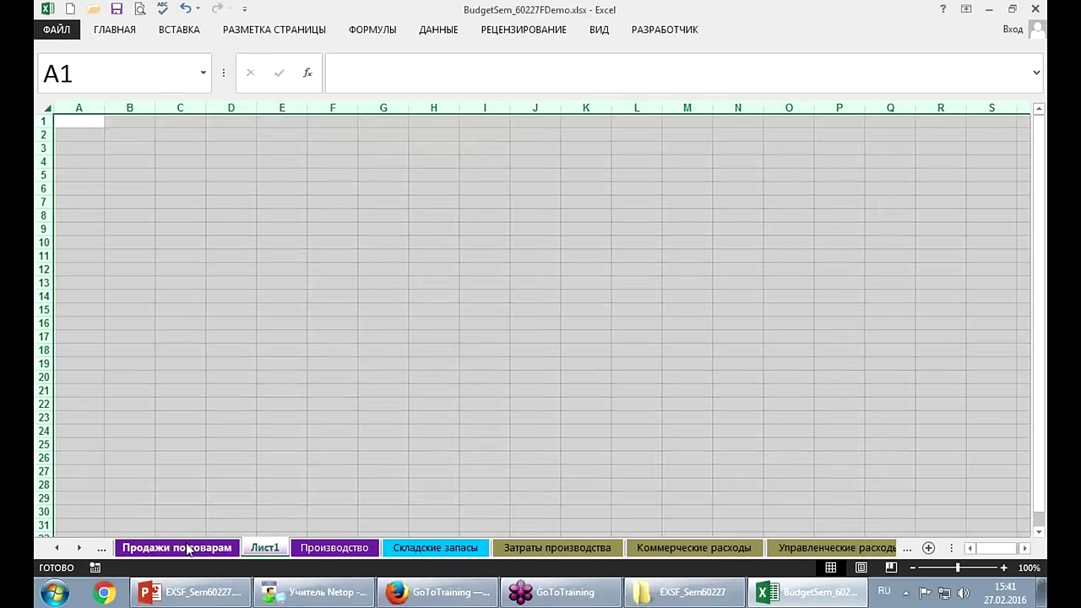
Copy the 100% multiplier cell C21 from Продажи по товарам into Лист1 B4:B24.
left_click(188, 549)
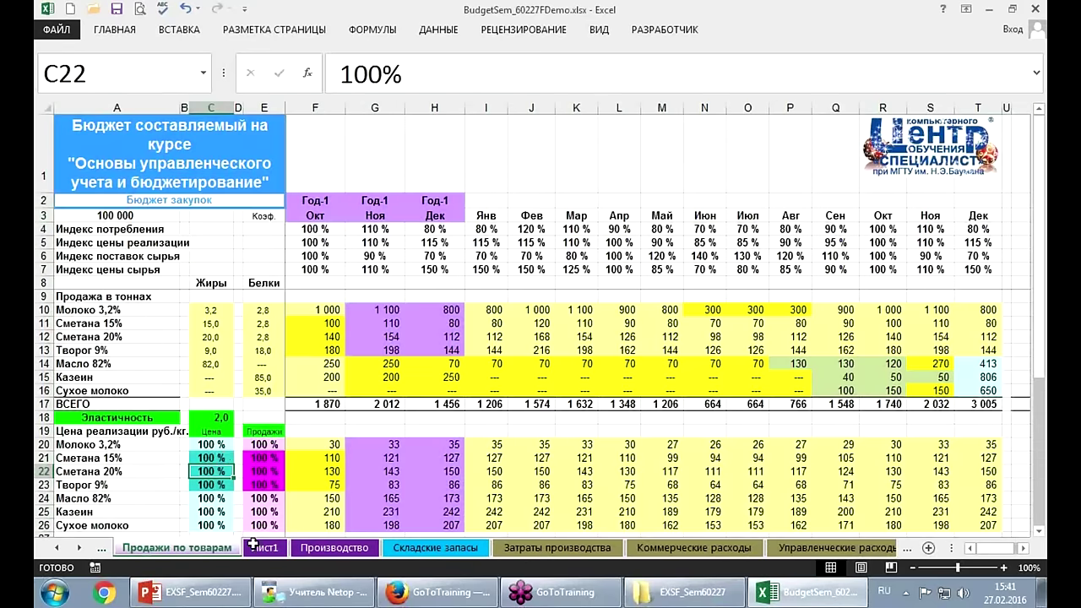
left_click(222, 456)
key("ctrl+c")
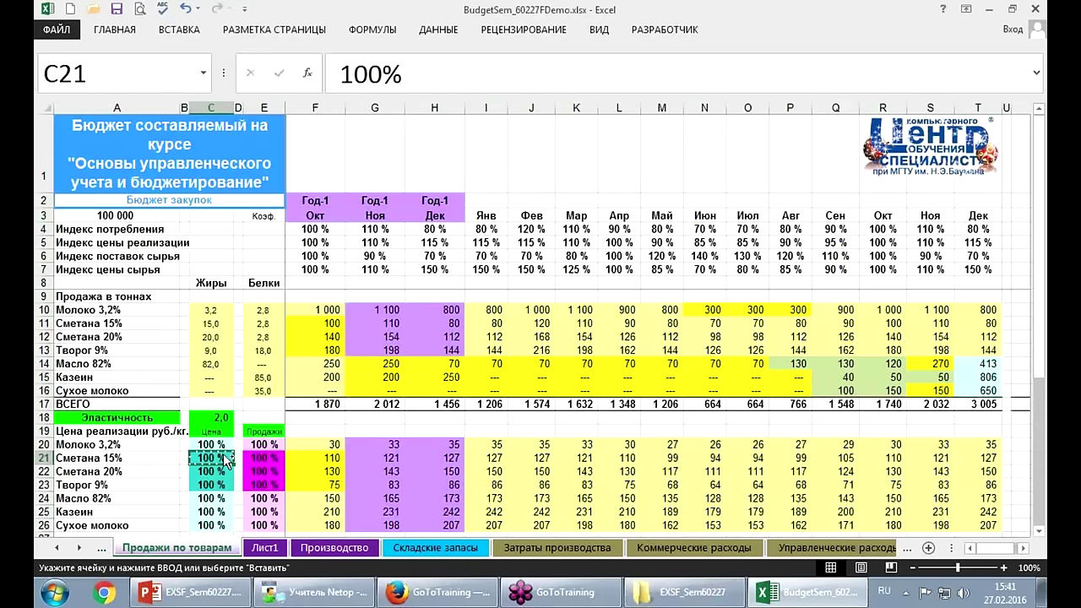
key("ctrl+Page_Down")
key("Down")
key("Down")
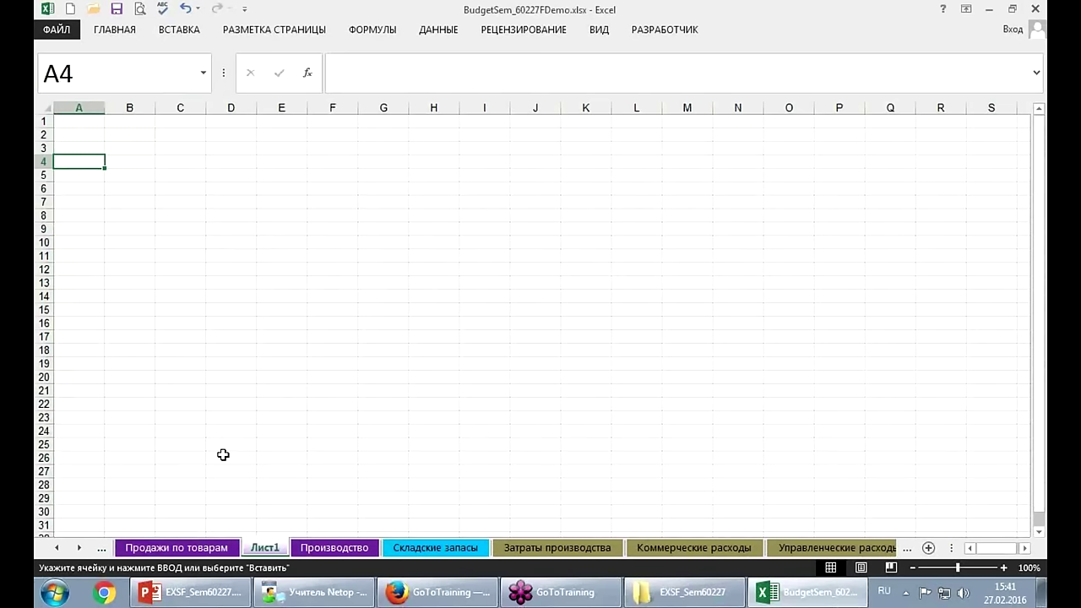
key("Right")
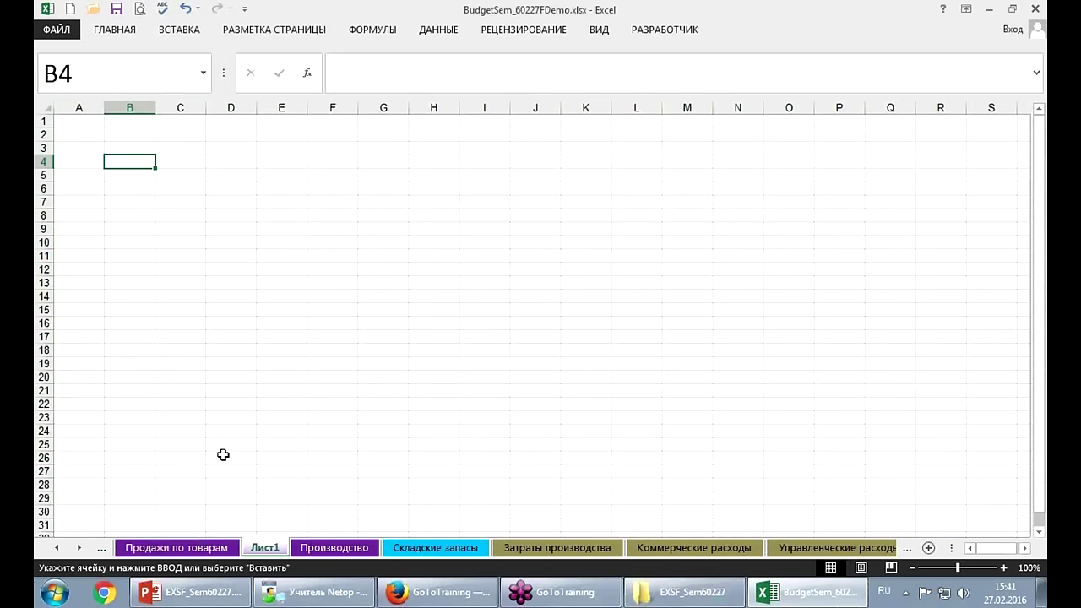
key("shift+Down")
key("shift+Down")
key("shift+Down")
key("shift+Down")
key("shift+Down")
key("shift+Down")
key("shift+Down")
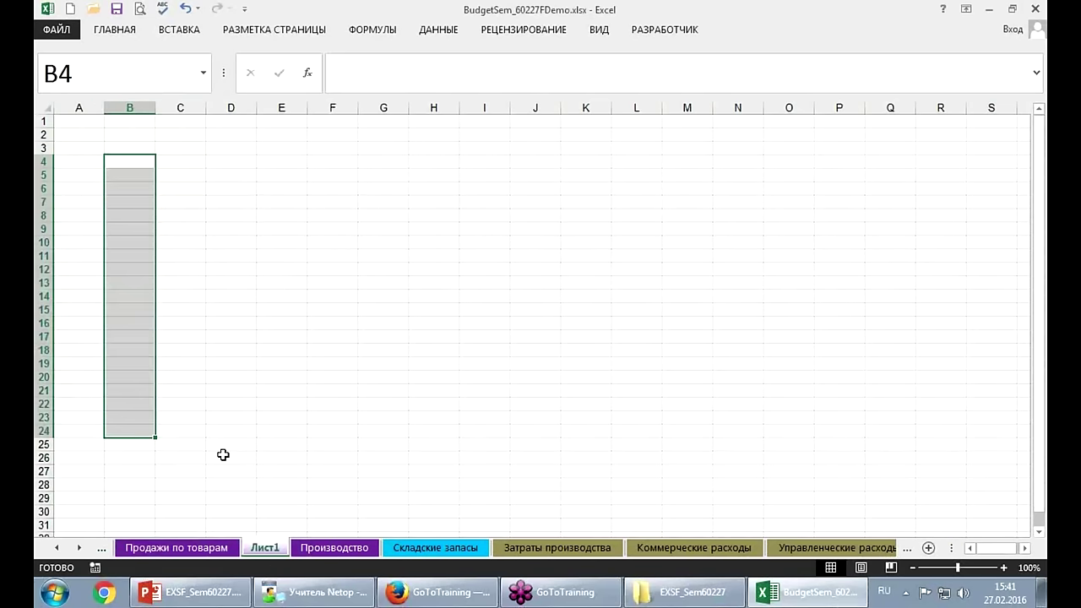
key("ctrl+v")
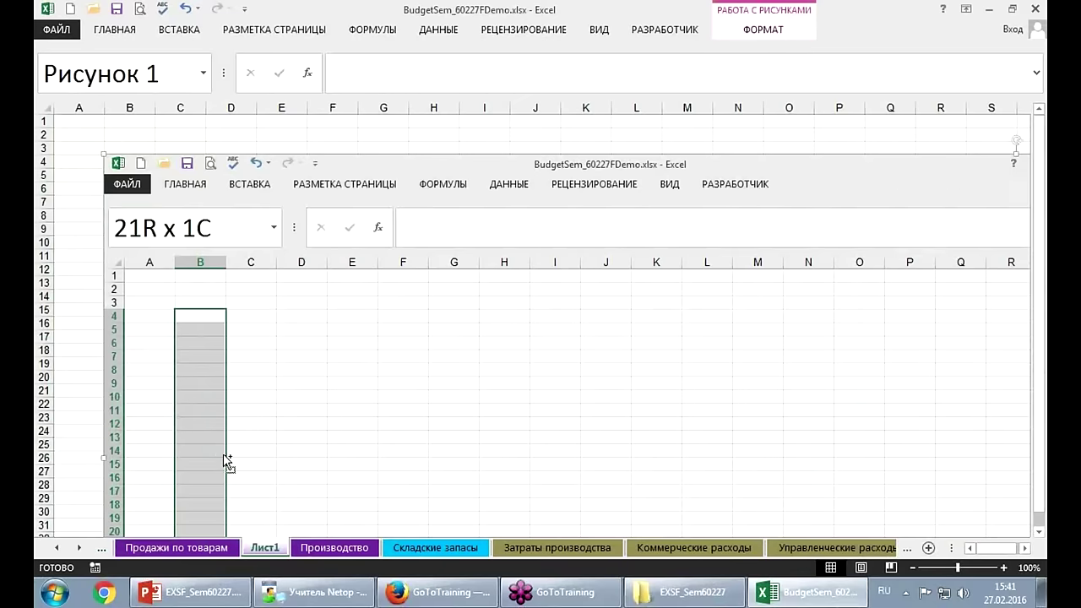
left_click(185, 8)
key("ctrl+Page_Up")
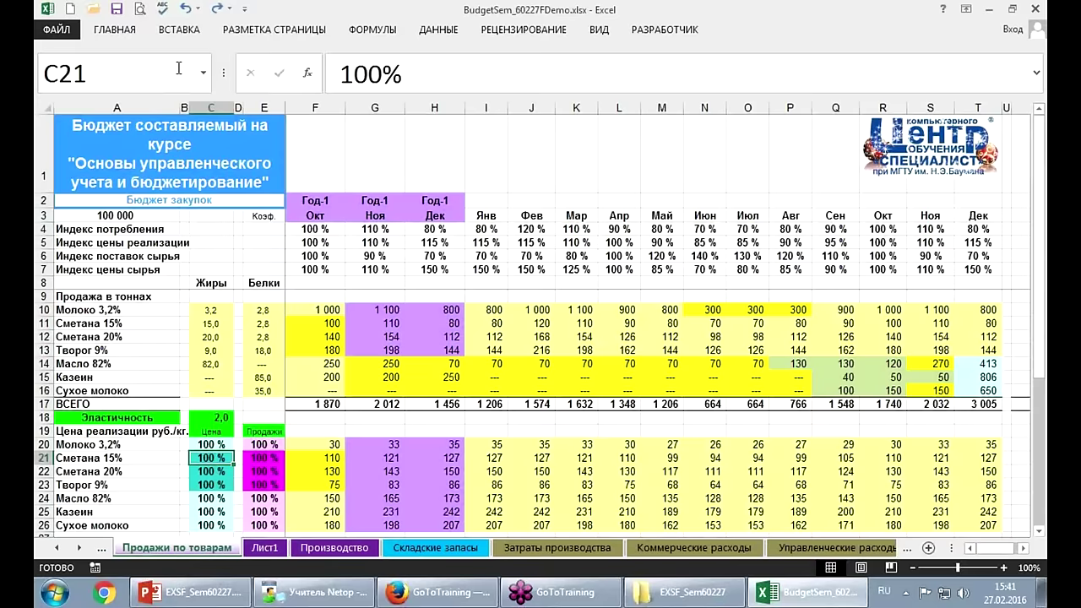
key("ctrl+c")
key("ctrl+Page_Down")
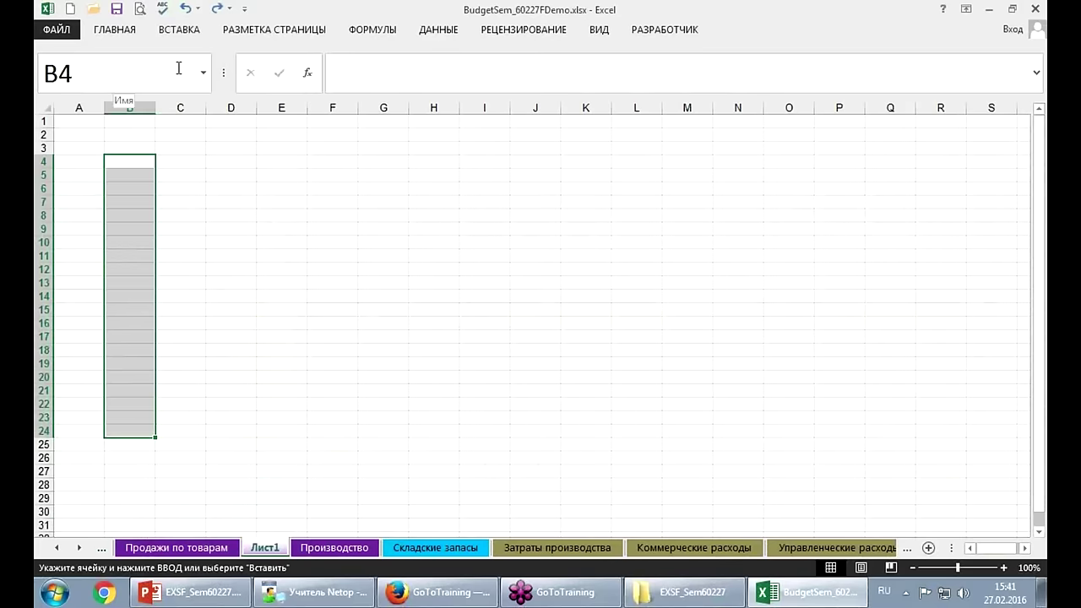
key("ctrl+v")
Enter 50% in B4 and 60% in B5 as the first two multipliers.
key("Down")
key("Up")
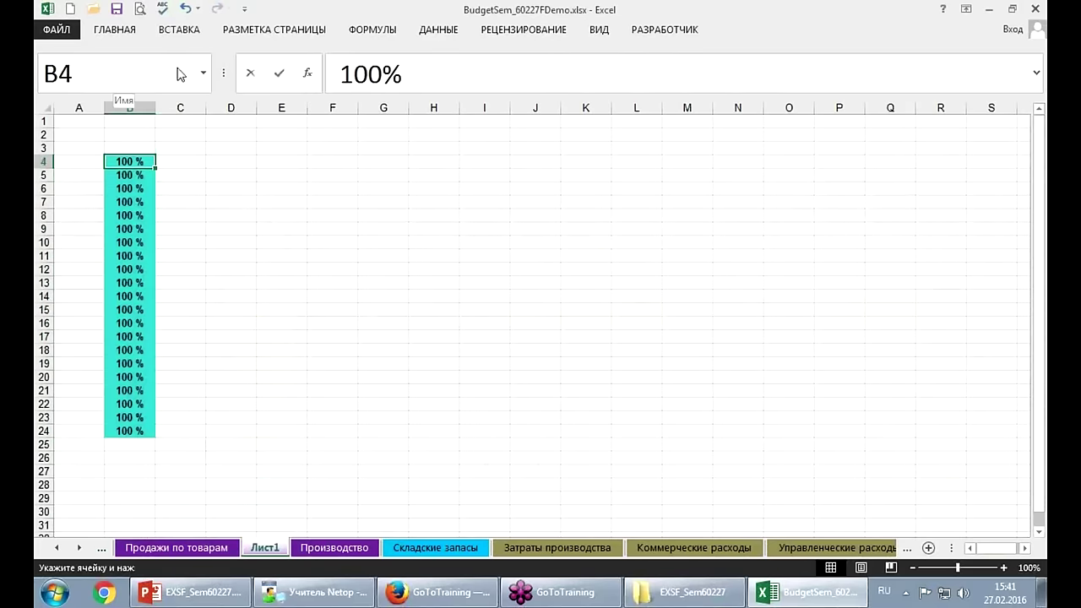
type("50")
key("Return")
type("60")
key("Return")
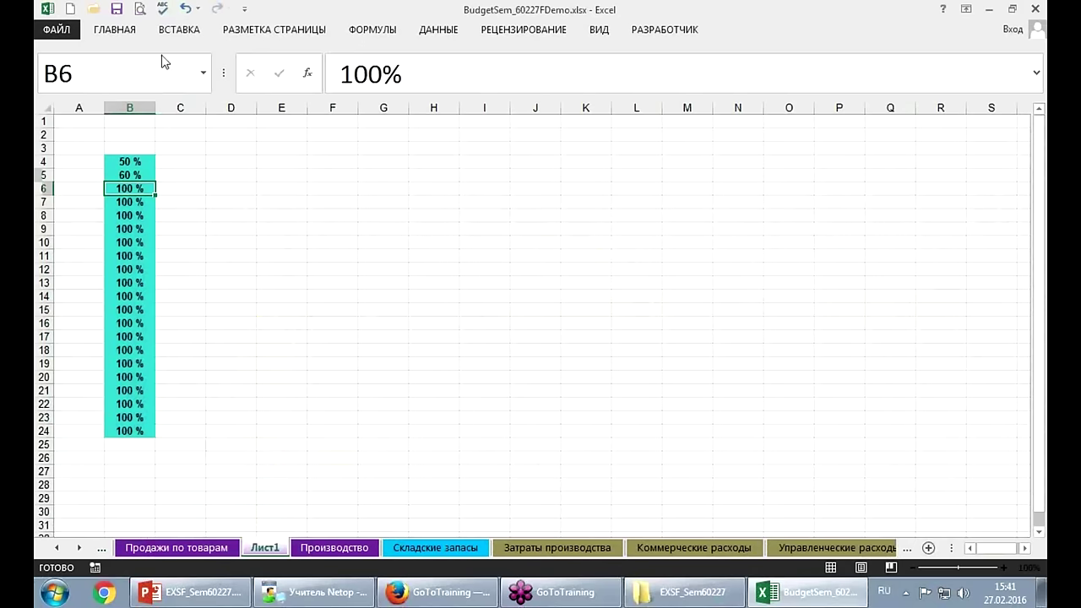
Fill the 50%/60% pair down to 190% in B18 and delete leftover rows 19–28.
mouse_move(126, 159)
left_mouse_down()
mouse_move(137, 172)
mouse_move(143, 434)
mouse_move(144, 349)
mouse_move(143, 358)
left_mouse_up()
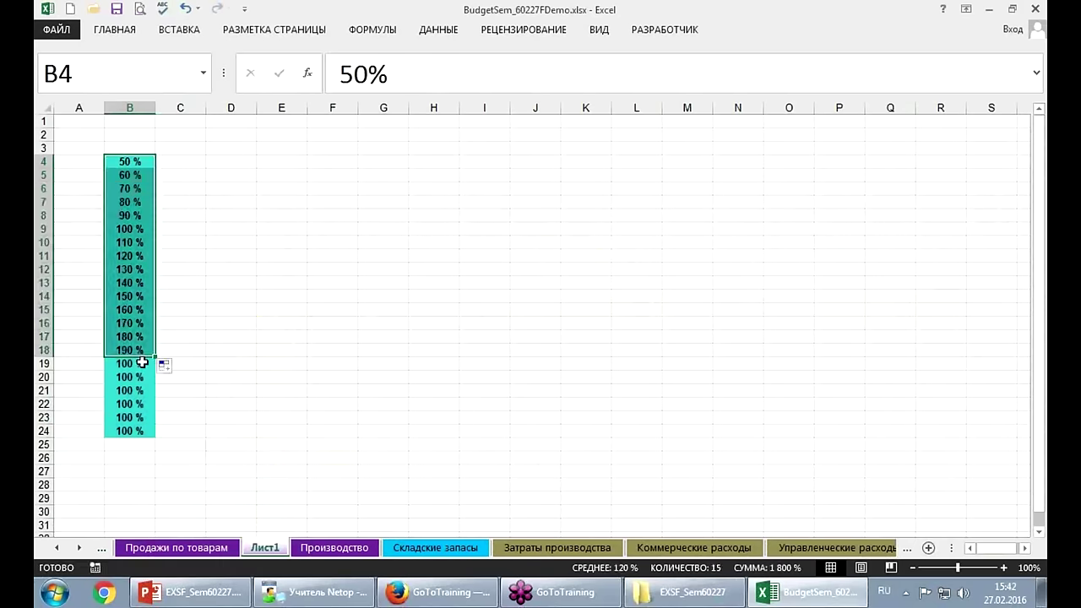
left_click_drag(38, 363, 56, 478)
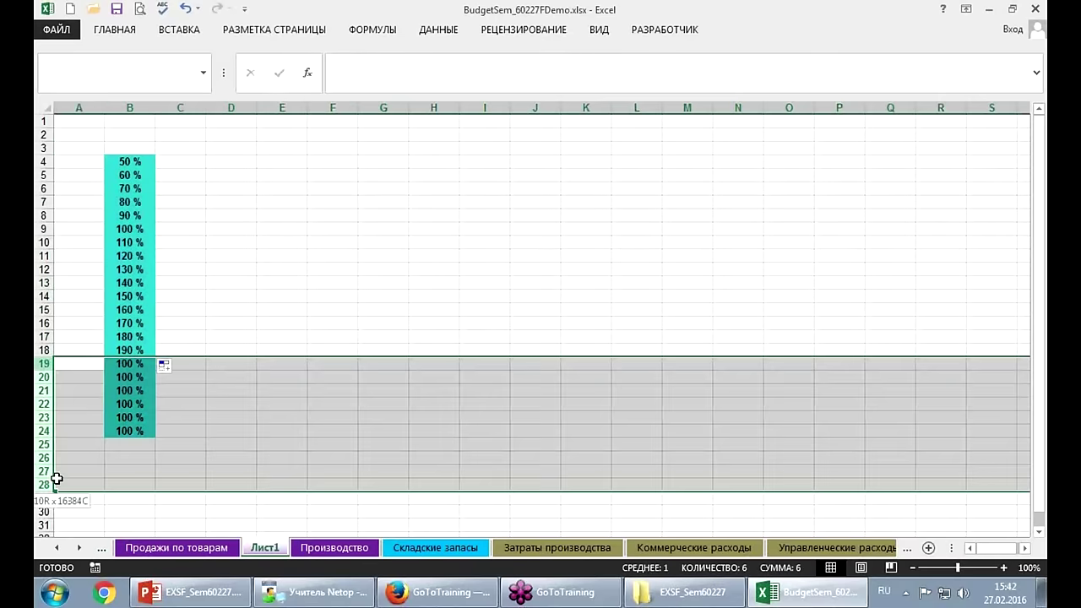
right_click(184, 445)
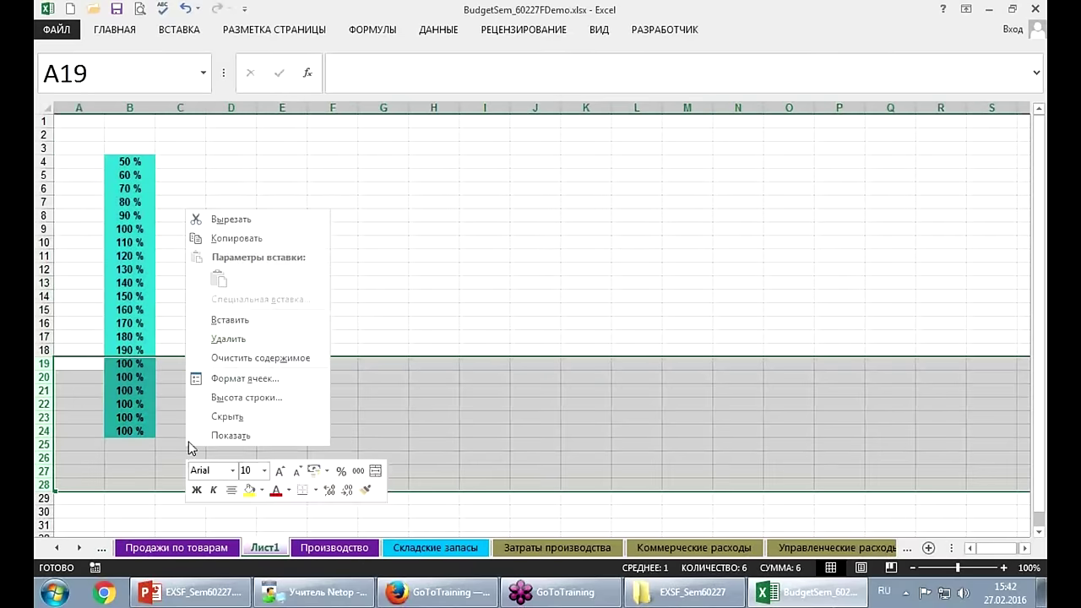
left_click(238, 336)
Copy the 50%–190% multipliers in B4:B18.
left_click_drag(137, 161, 131, 350)
key("ctrl+c")
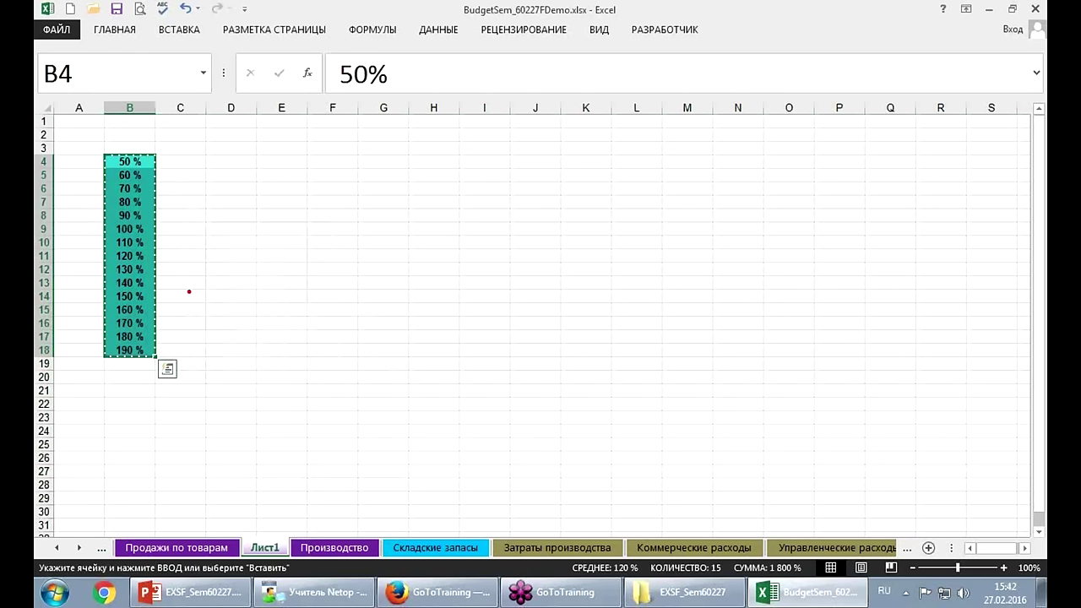
left_click_drag(211, 292, 319, 169)
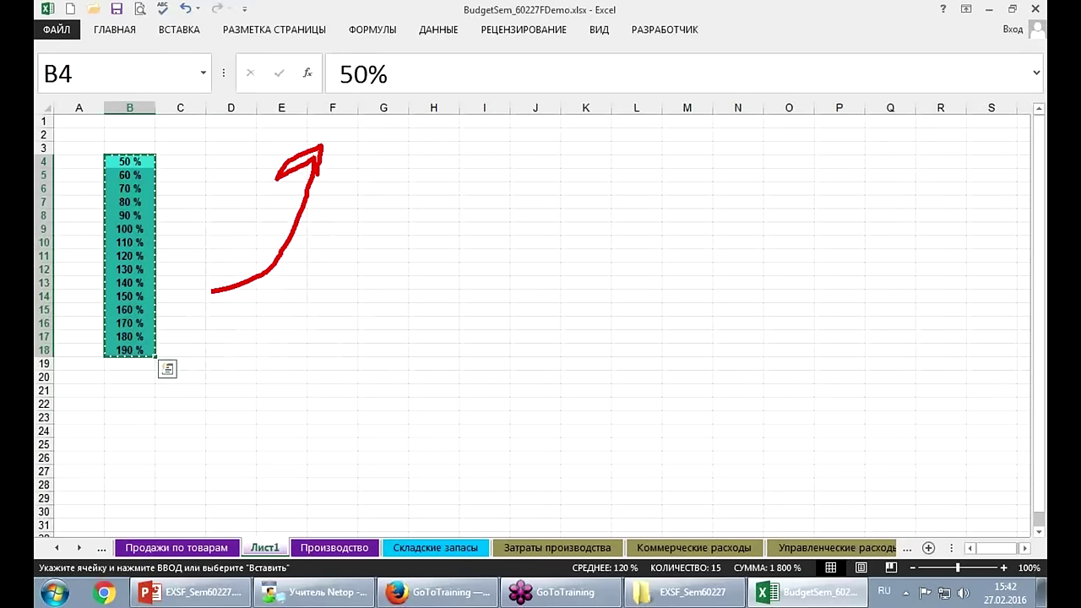
mouse_move(151, 127)
left_mouse_down()
mouse_move(294, 140)
mouse_move(883, 148)
mouse_move(939, 162)
left_mouse_up()
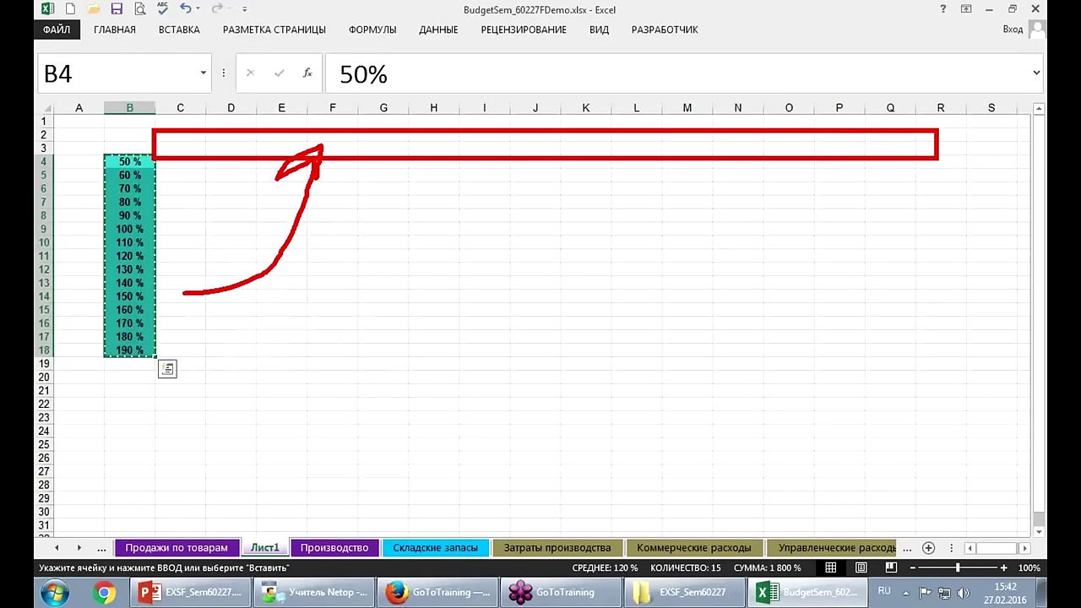
Paste the multipliers transposed across C3:Q3.
left_click(181, 145)
right_click(181, 145)
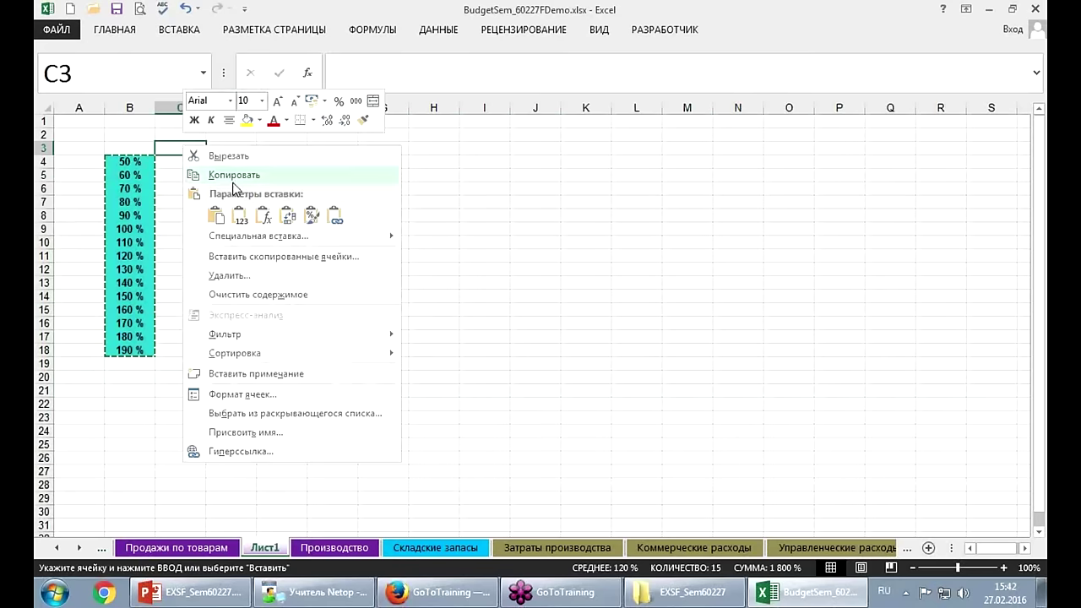
left_click(287, 216)
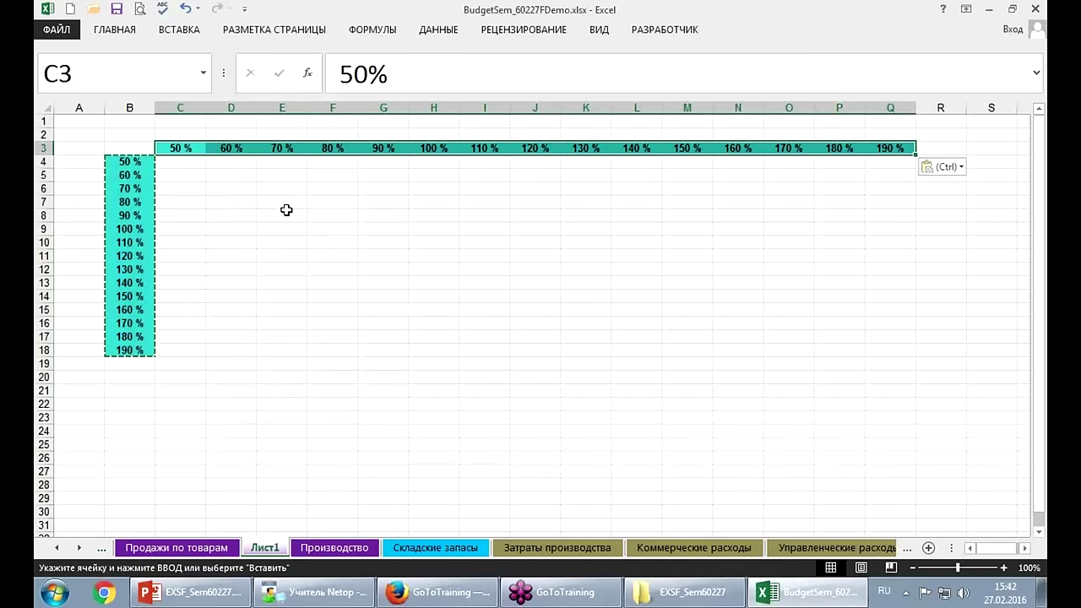
left_click(40, 115)
left_click(177, 162)
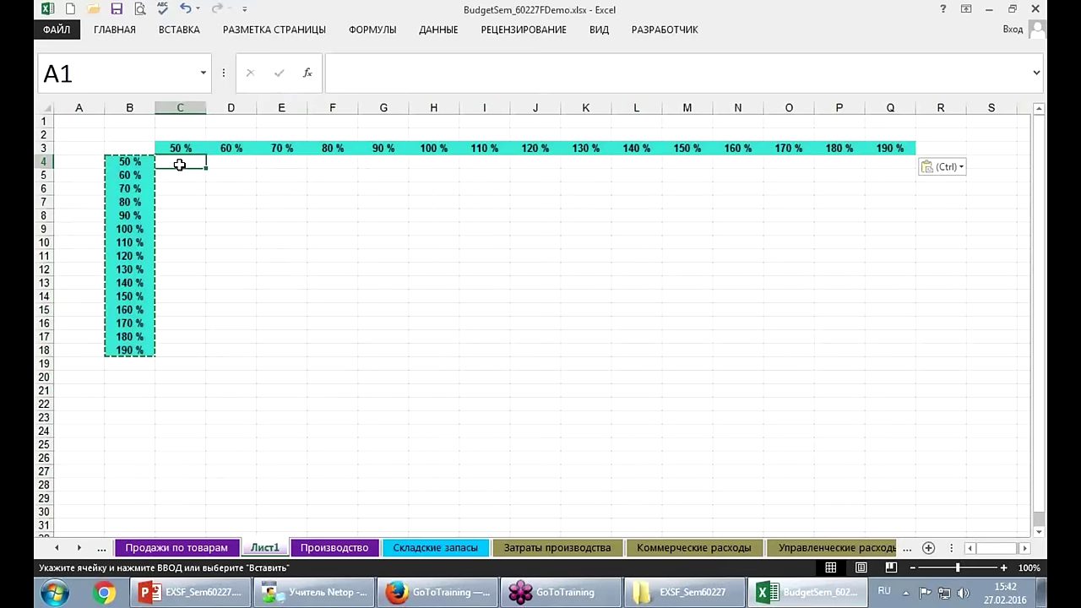
Enter ='Продажи по товарам'!A3 in B3 so it shows the 100 000 budget total.
left_click(147, 151)
key("Escape")
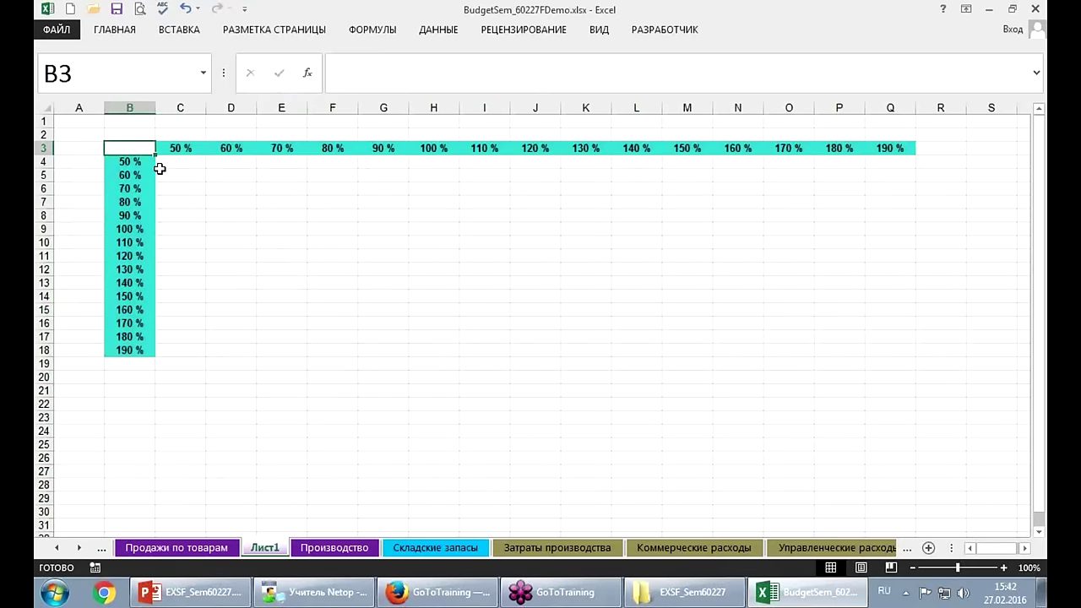
type("=")
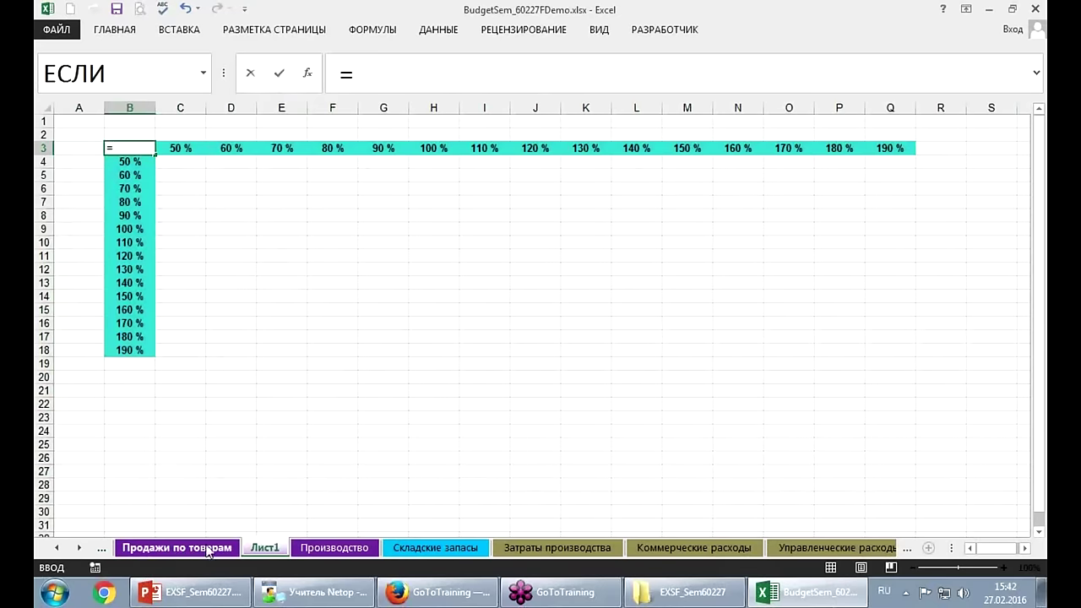
left_click(177, 548)
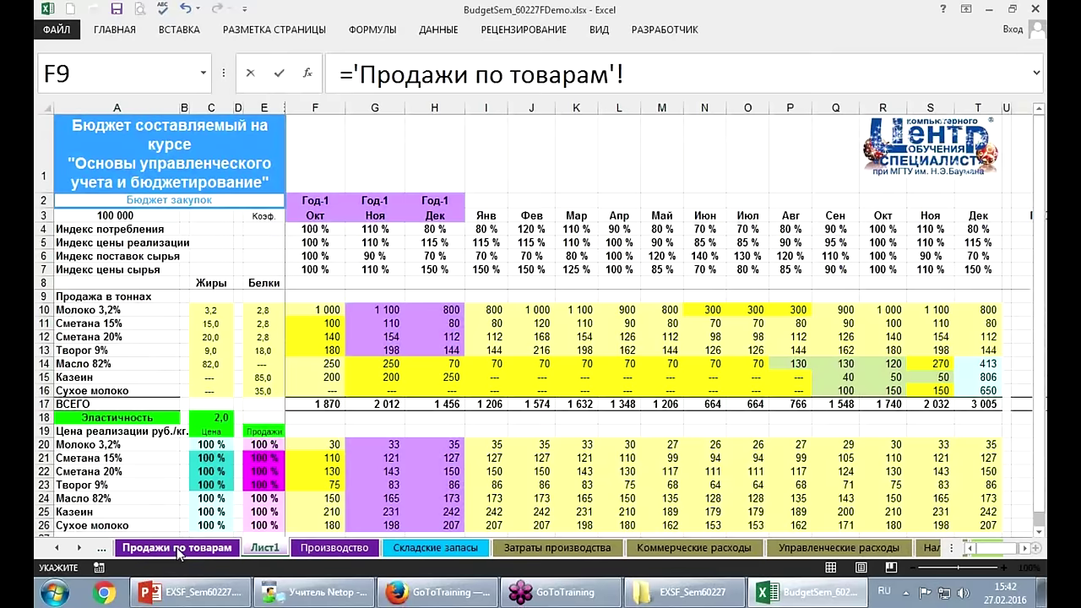
left_click(140, 216)
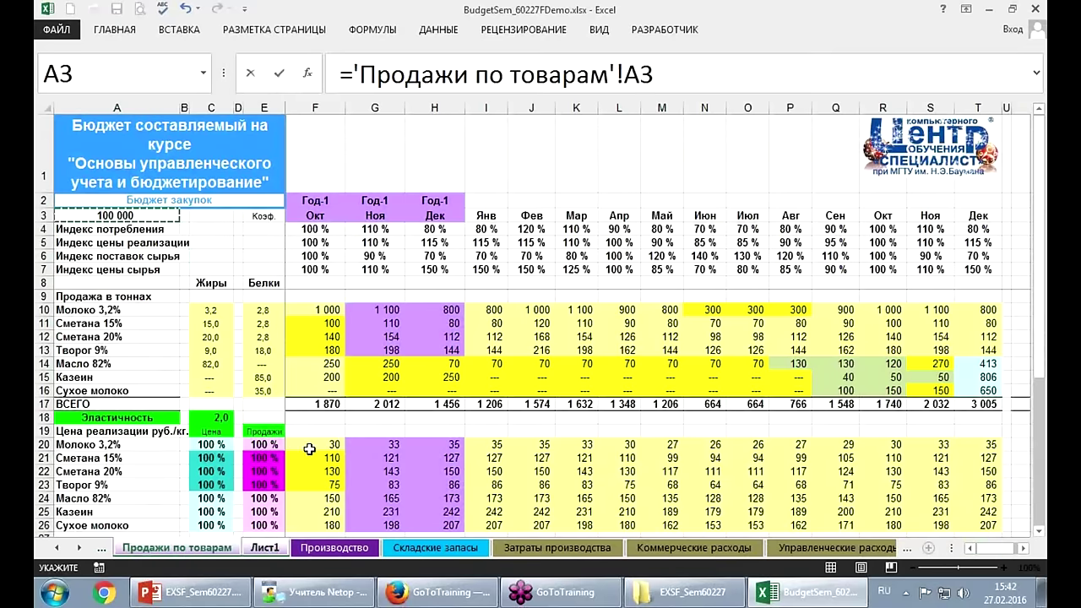
left_click(269, 548)
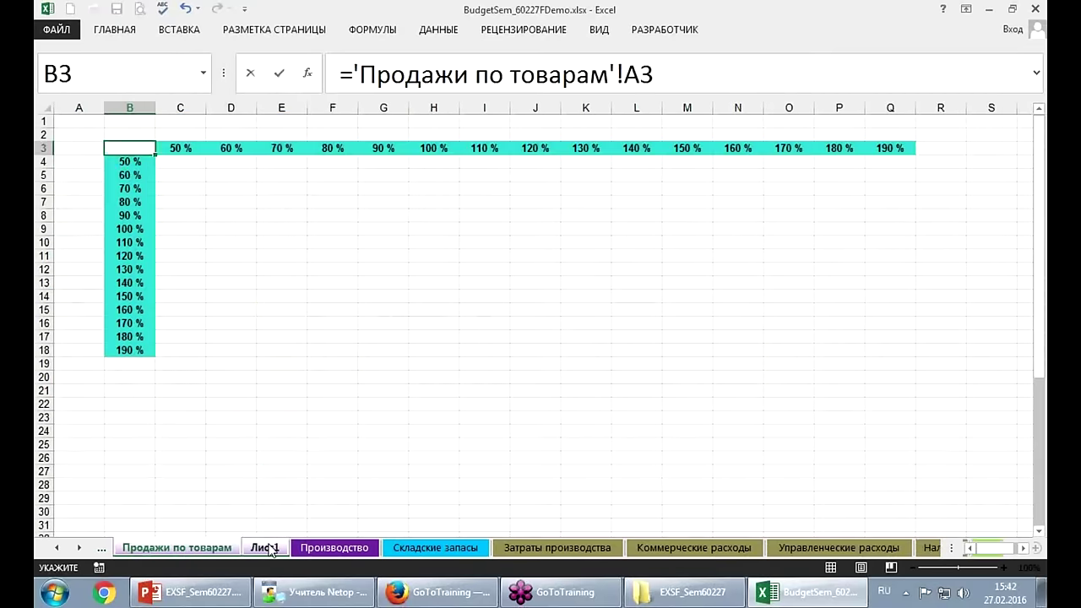
key("Return")
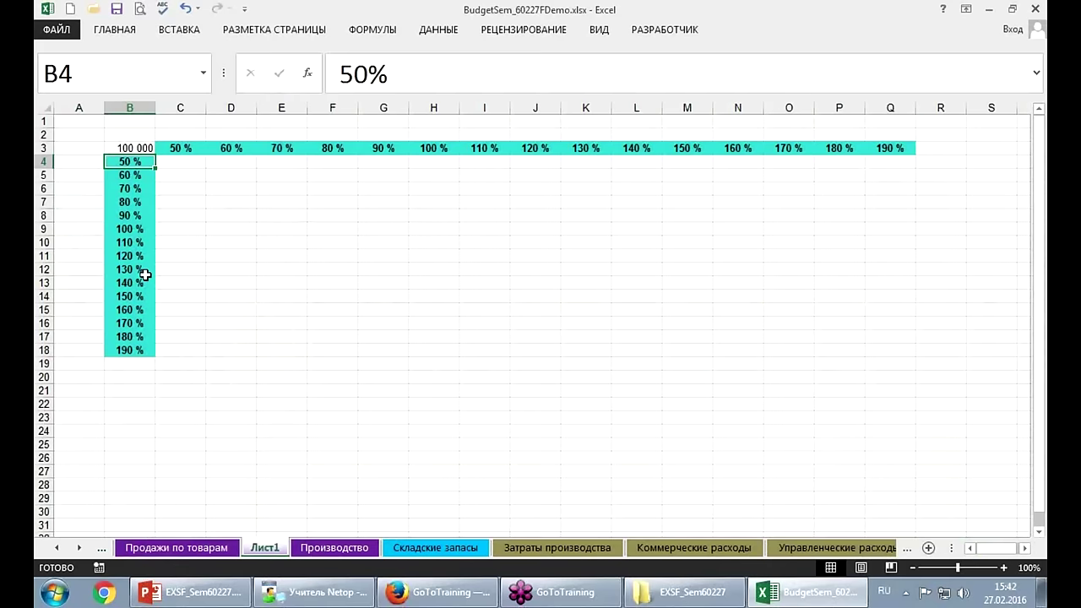
left_click(91, 108)
Insert two empty columns before column A on Лист1.
right_click(91, 110)
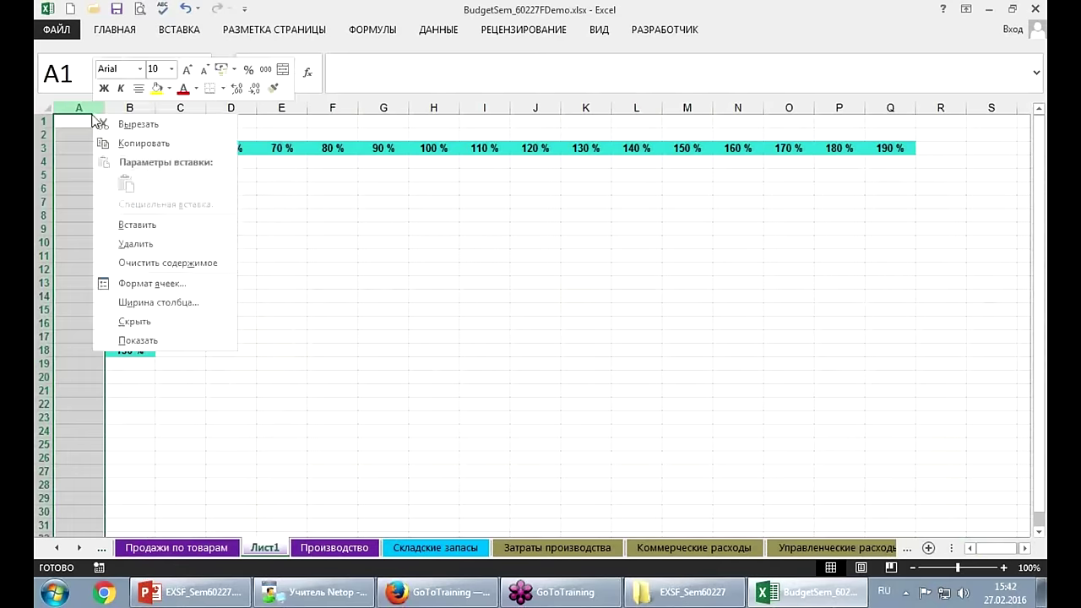
left_click(148, 226)
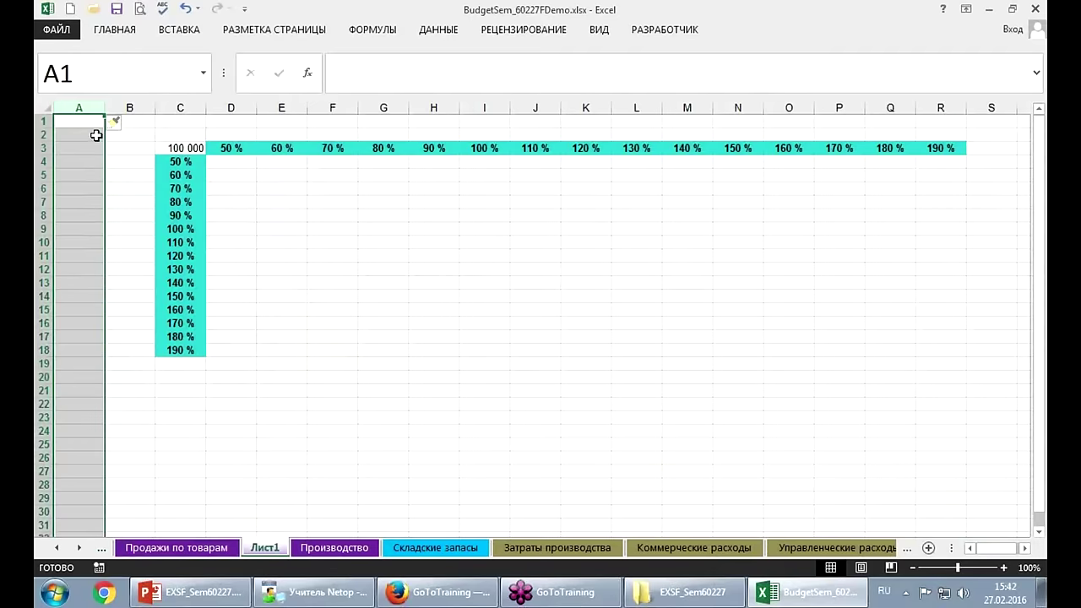
key("ctrl+plus")
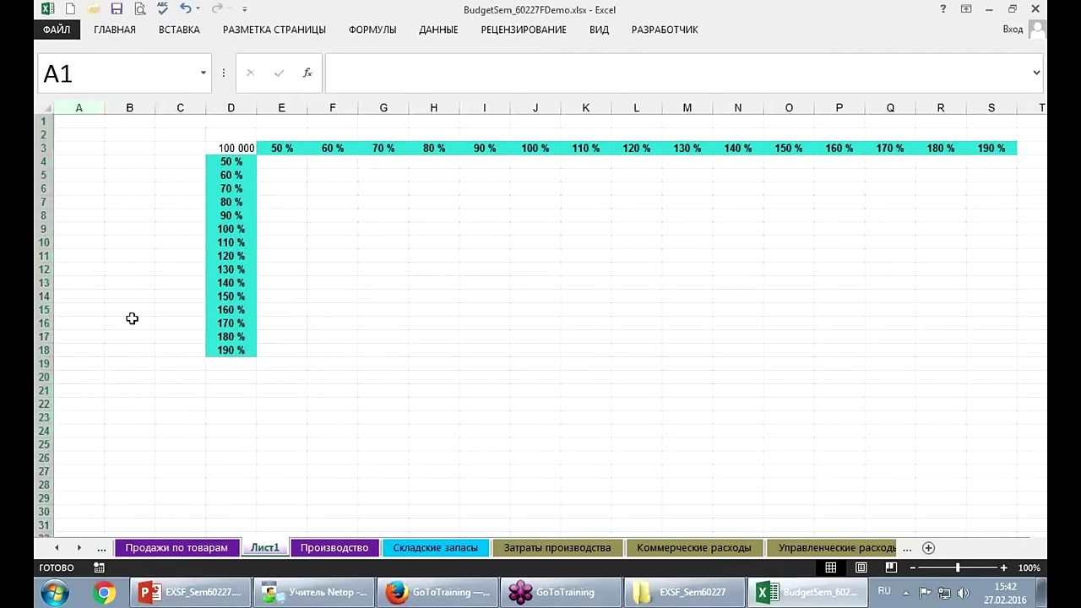
Copy the product names starting at Сметана 15% from Продажи по товарам into Лист1.
key("ctrl+Page_Up")
key("Left")
key("Left")
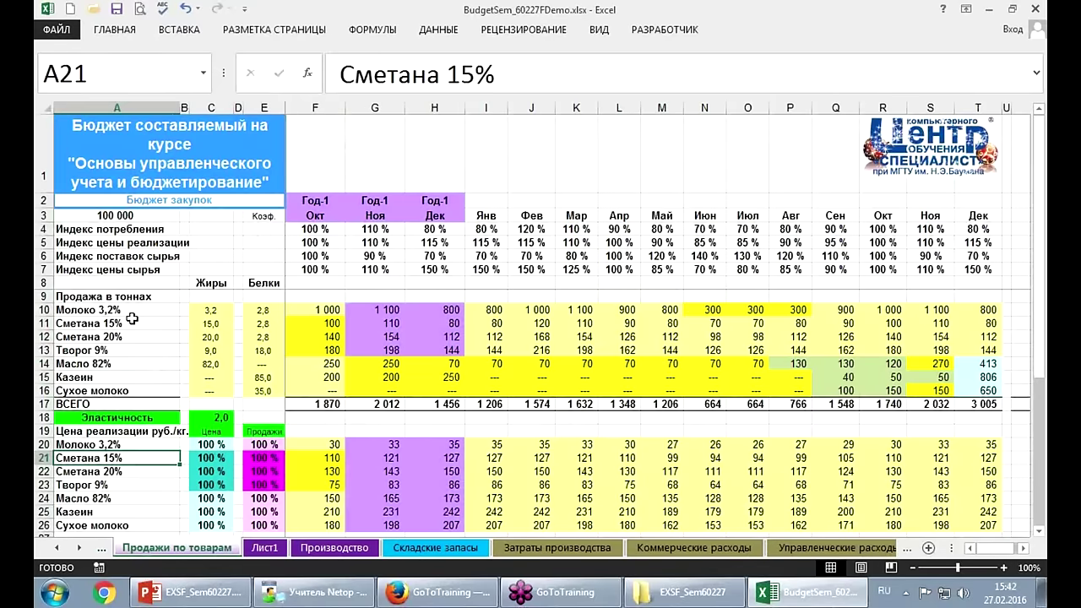
key("shift+Down")
key("shift+Down")
key("ctrl+c")
key("ctrl+Page_Down")
key("ctrl+v")
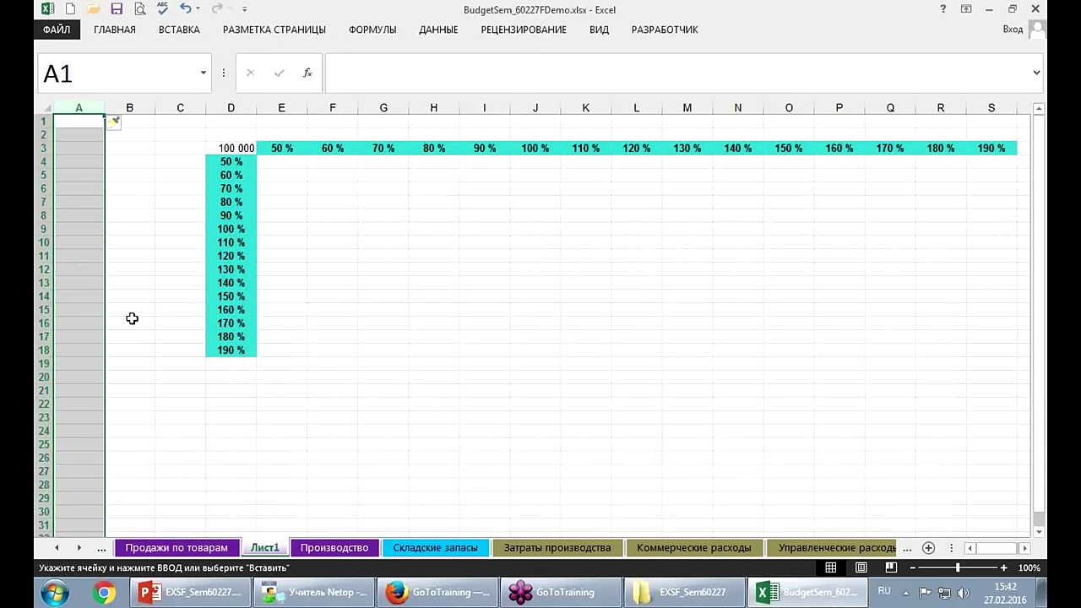
key("Down")
key("Up")
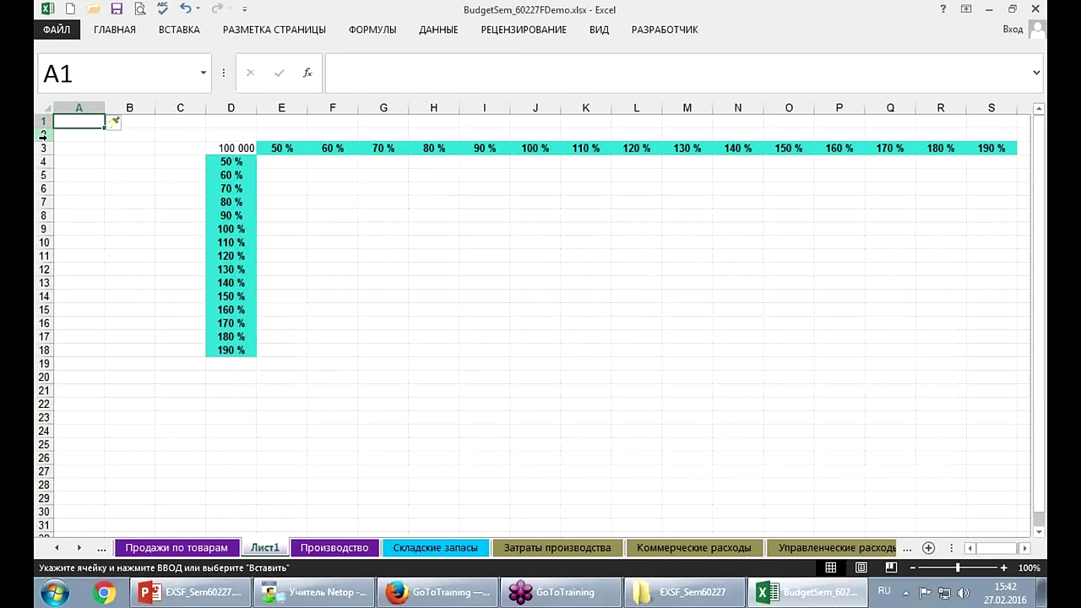
Insert several blank sheet rows above the table via Home > Insert > Insert Sheet Rows.
right_click(44, 135)
key("Escape")
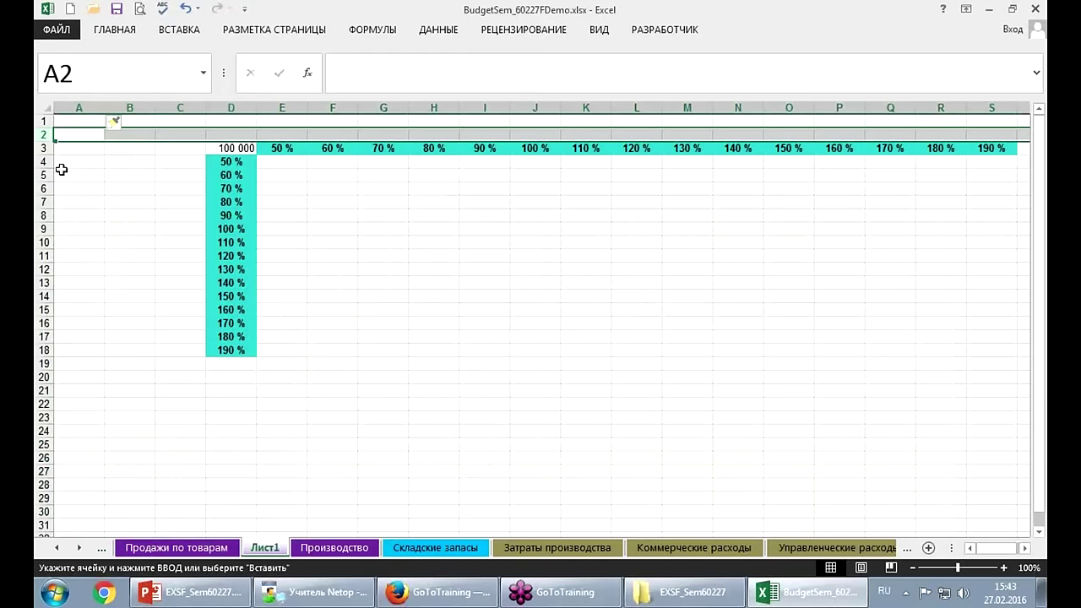
left_click(114, 30)
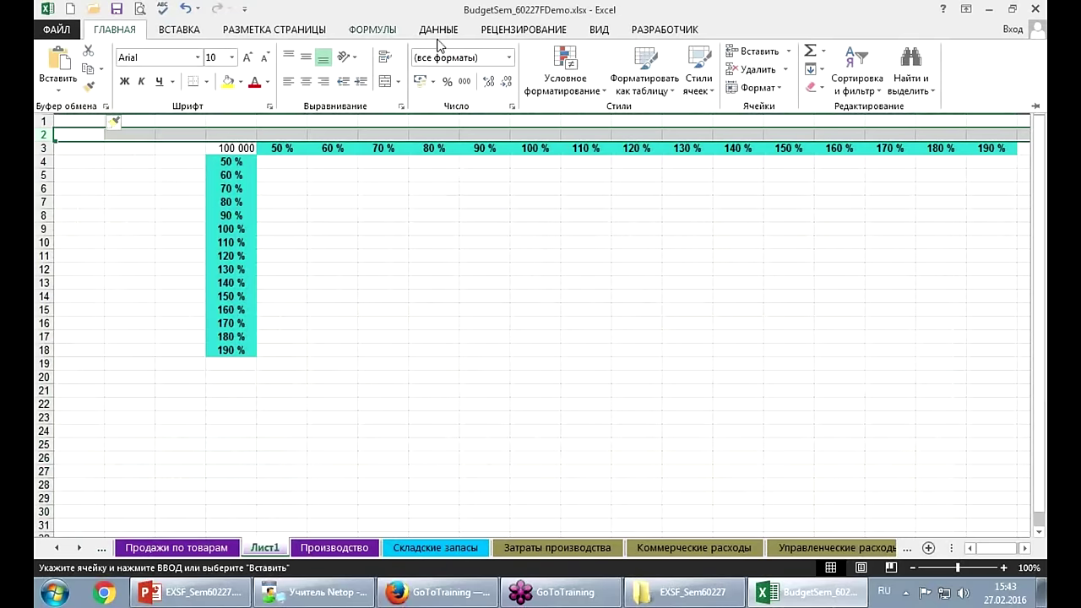
left_click(787, 51)
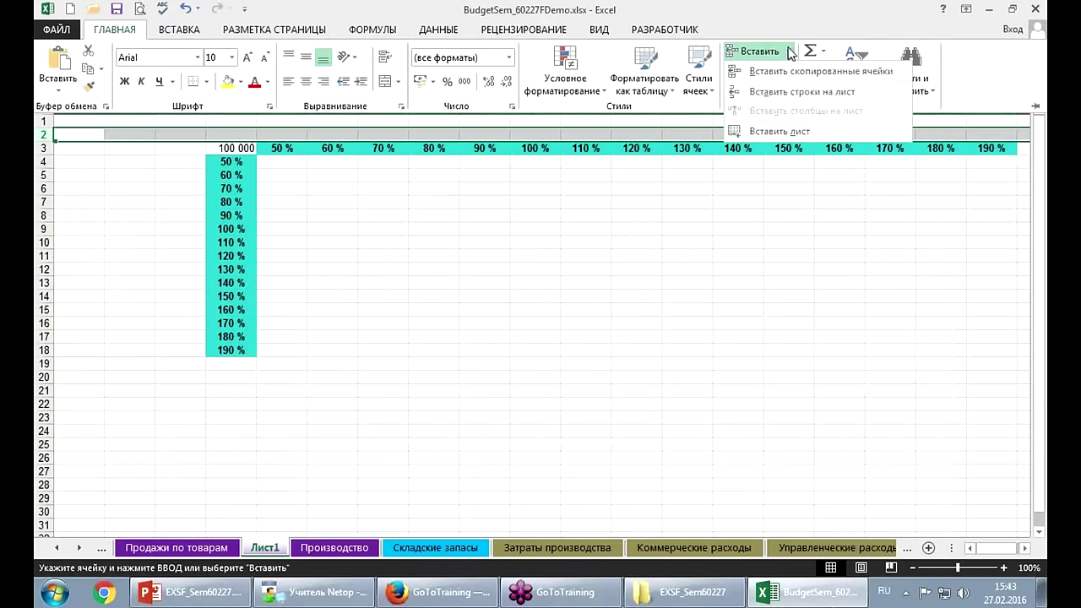
left_click(795, 92)
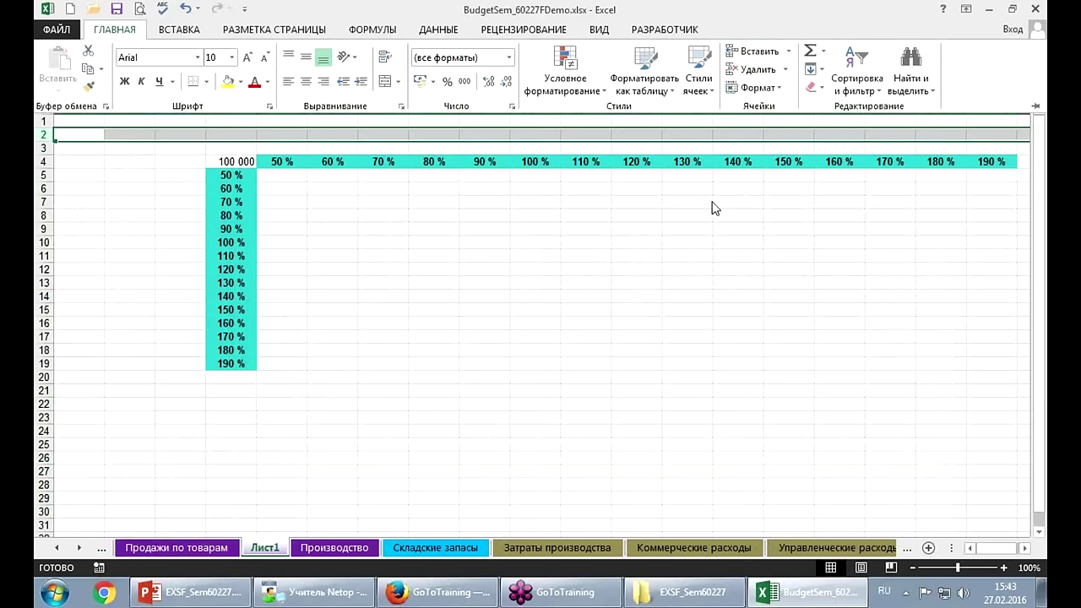
key("F4")
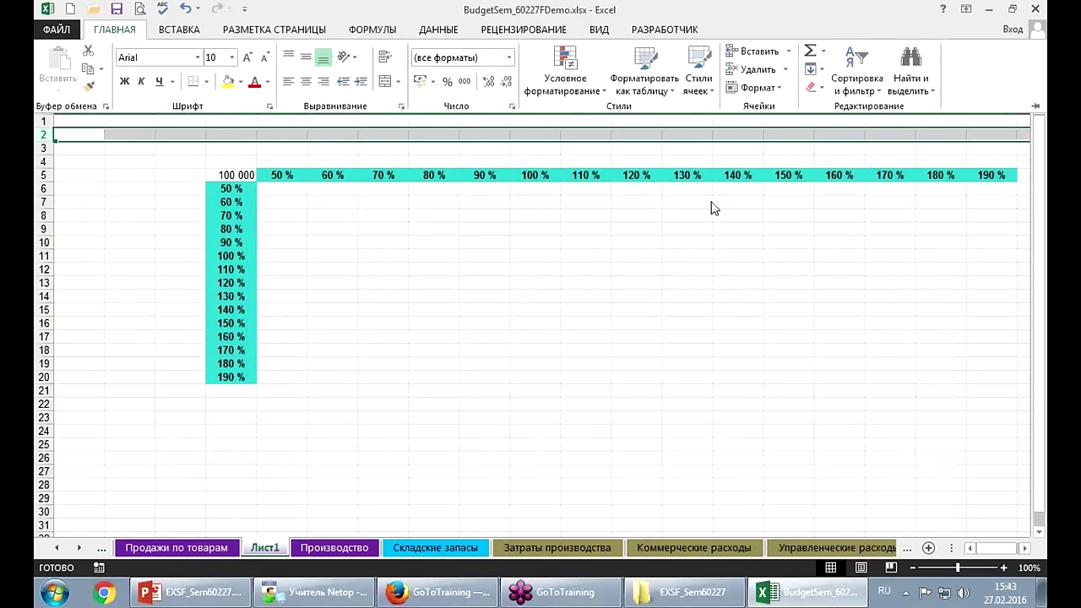
key("F4")
key("F4")
key("F4")
key("F4")
key("F4")
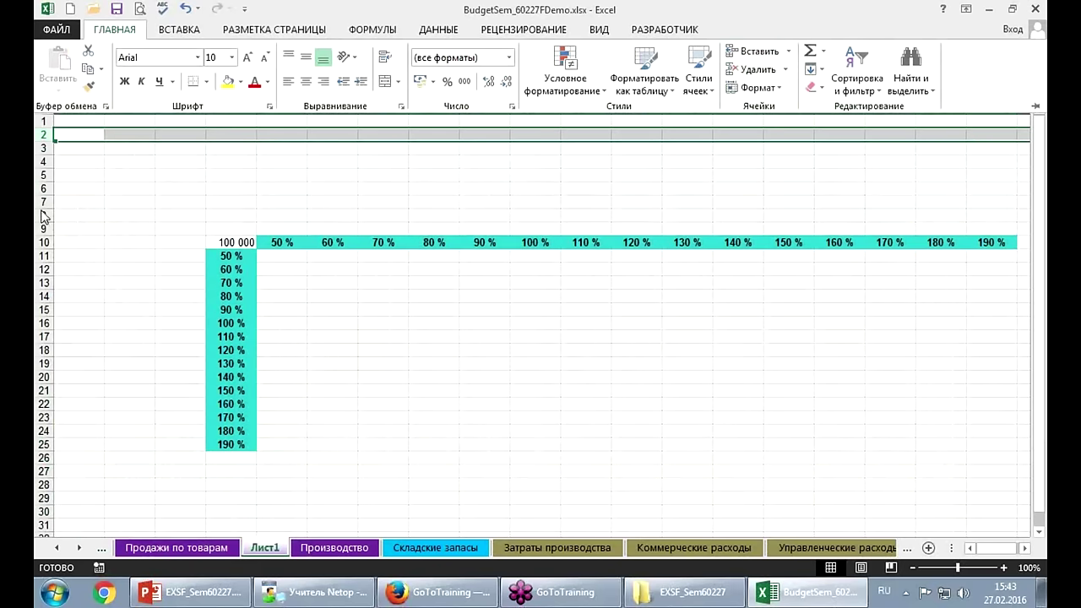
key("ctrl+F1")
Delete the surplus empty rows and columns A–C so the grid starts at A6.
left_click_drag(48, 215, 66, 171)
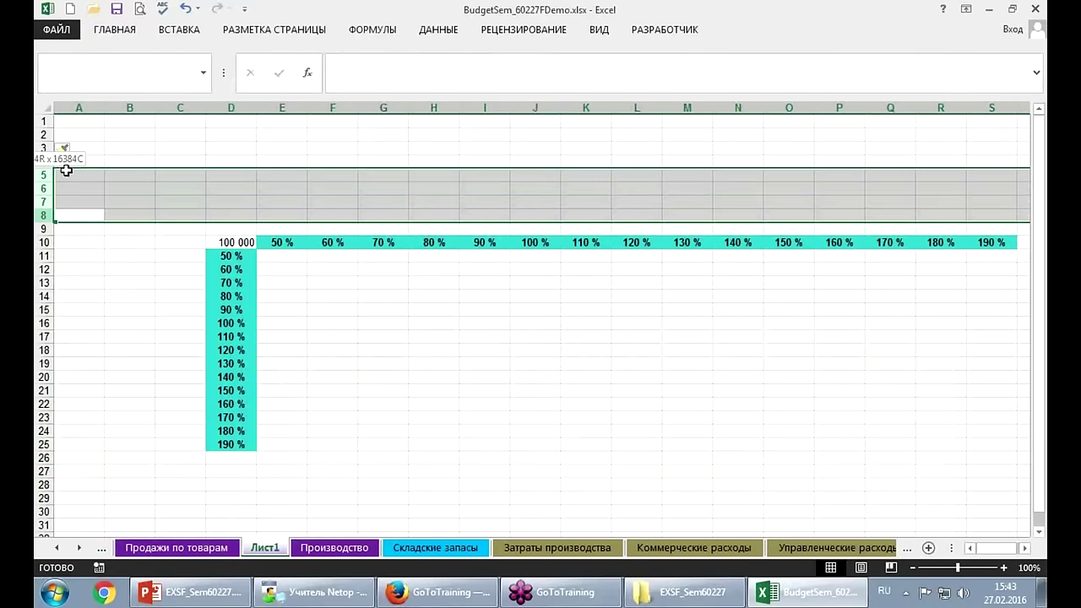
right_click(96, 175)
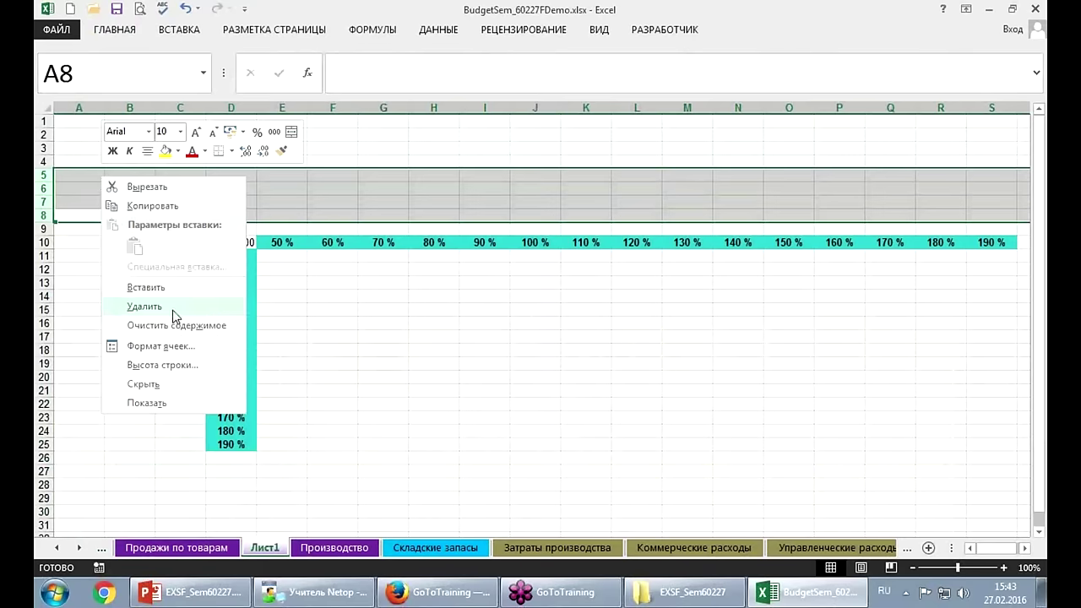
left_click(171, 307)
left_click(363, 296)
left_click_drag(94, 108, 165, 108)
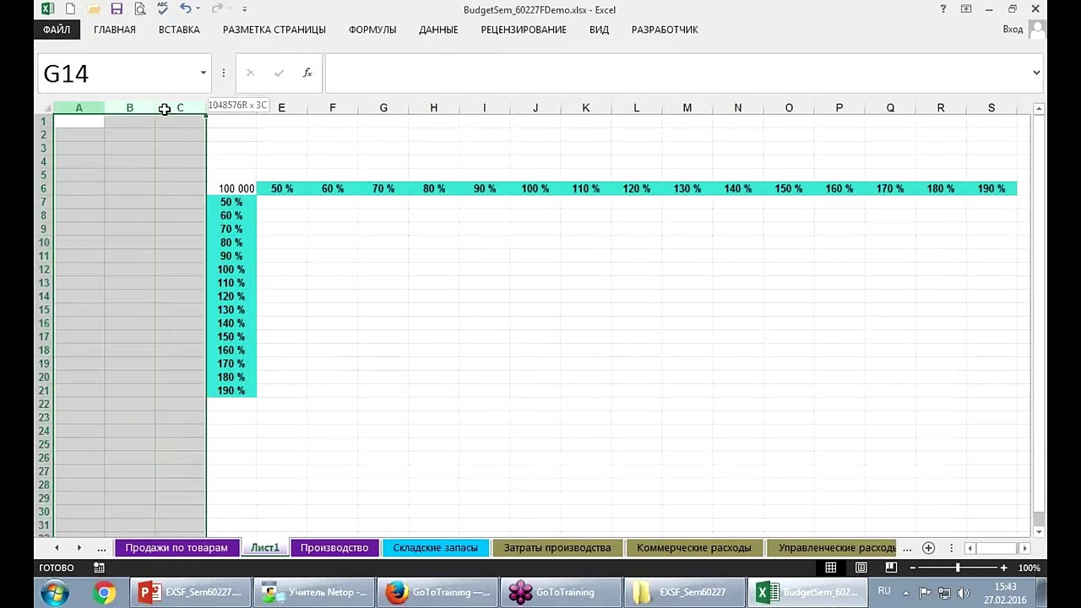
right_click(165, 109)
left_click(225, 287)
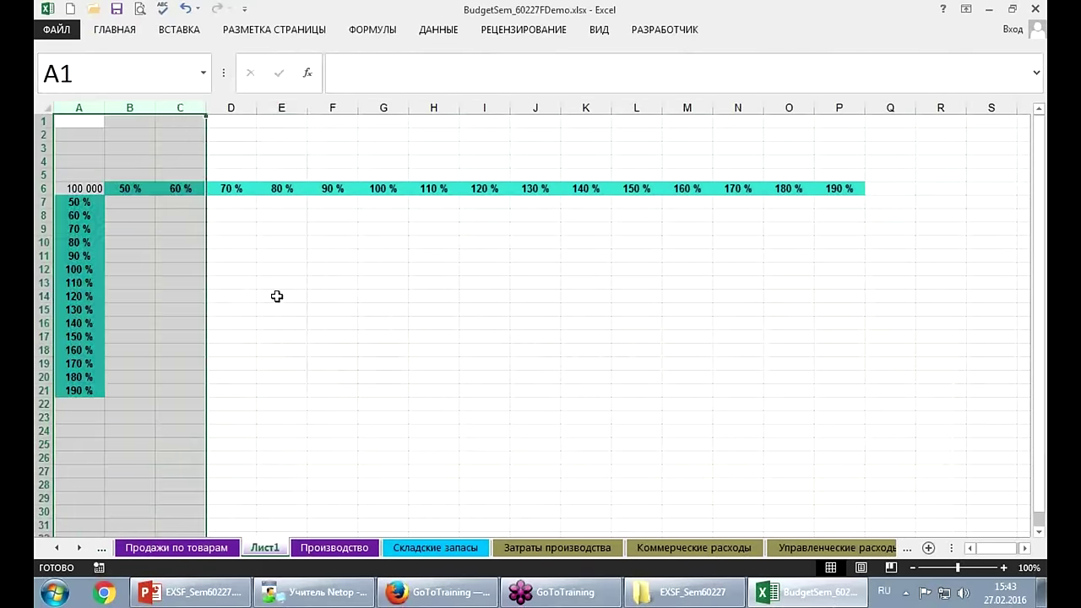
Copy the product names A21:A23 from Продажи по товарам.
left_click(279, 296)
key("ctrl+Page_Up")
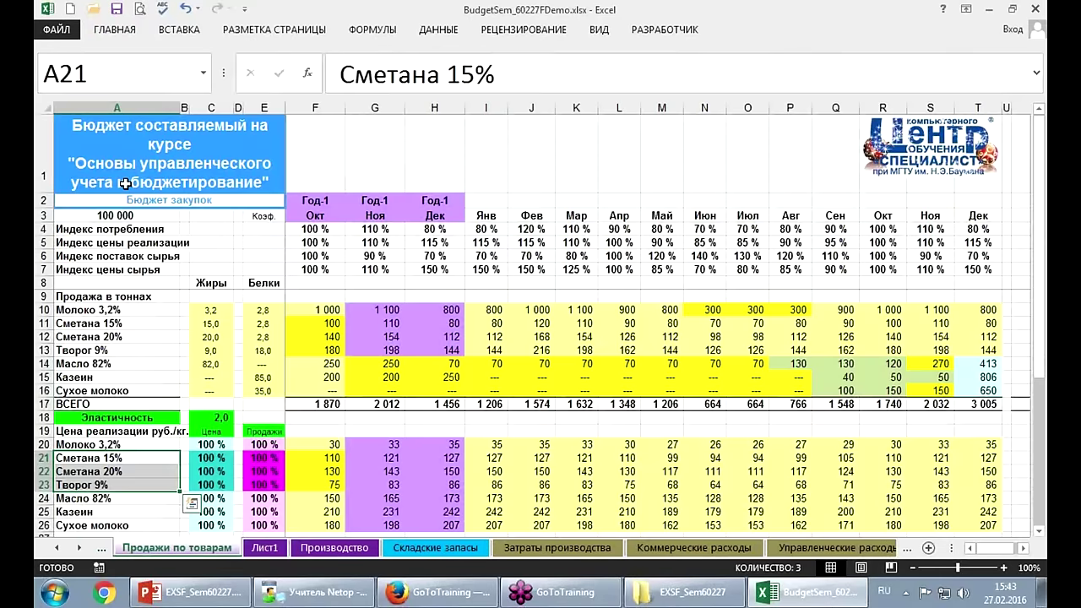
key("ctrl+c")
key("ctrl+Page_Down")
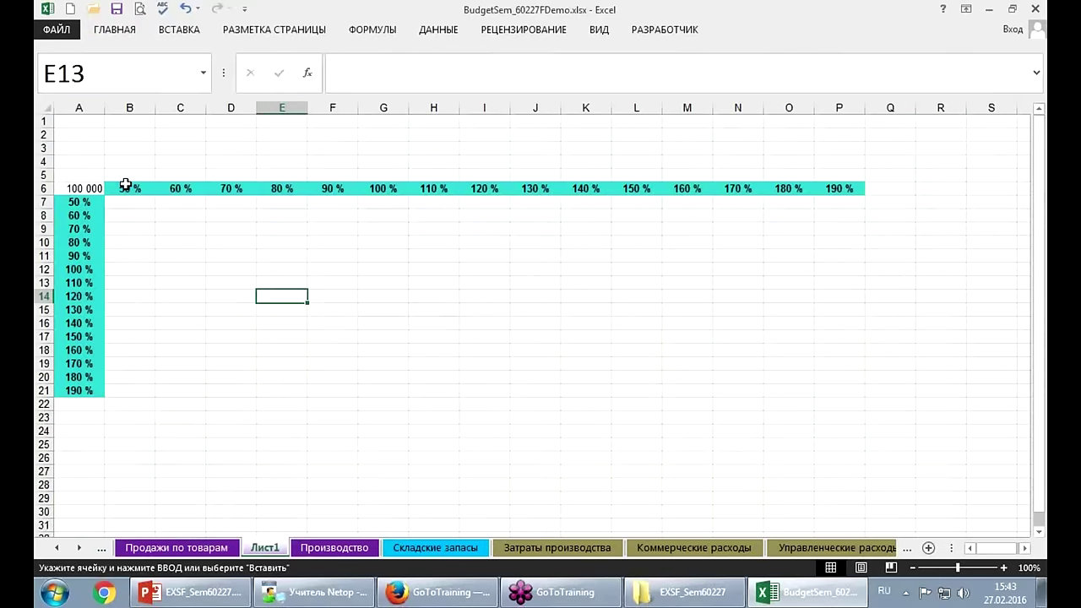
Paste the product names Сметана 15%, Сметана 20%, Творог 9% into Лист1 A1:A3.
key("Up")
key("Up")
key("Up")
key("Up")
key("Up")
key("Up")
key("Left")
key("Left")
key("Left")
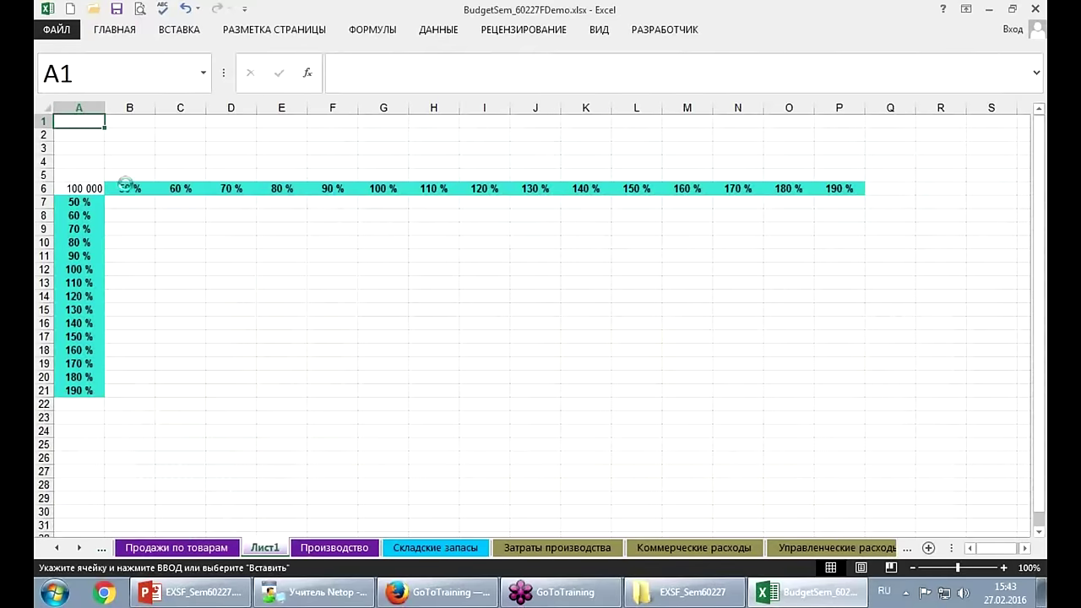
key("ctrl+v")
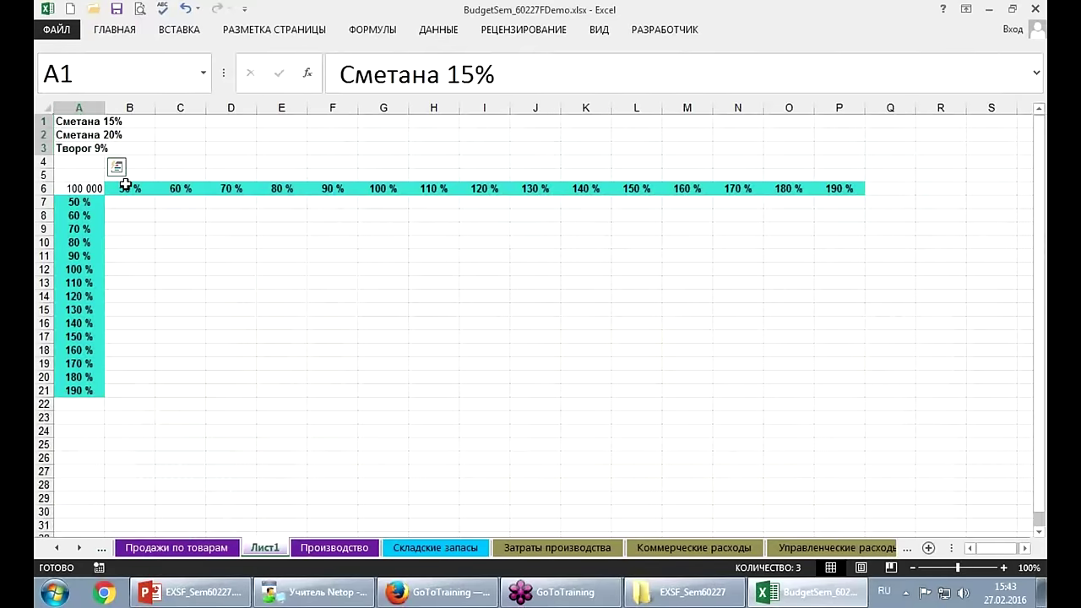
Copy the 100% multipliers C21:C23 from Продажи по товарам into Лист1 C1:C3.
key("ctrl+Page_Up")
key("Right")
key("Right")
key("shift+Down")
key("shift+Down")
key("ctrl+c")
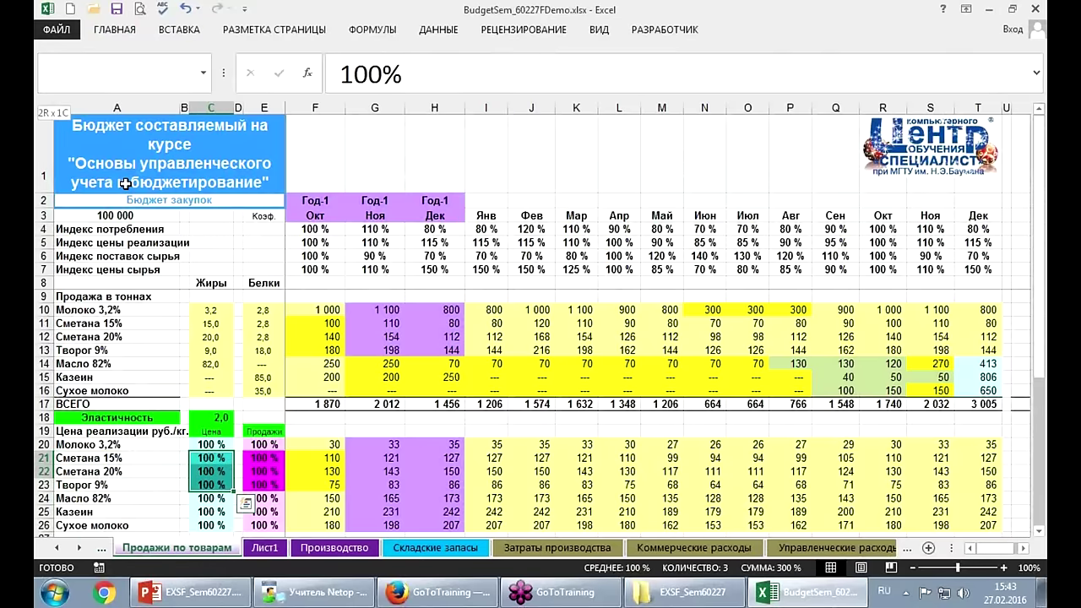
key("ctrl+Page_Down")
key("Right")
key("Right")
key("ctrl+v")
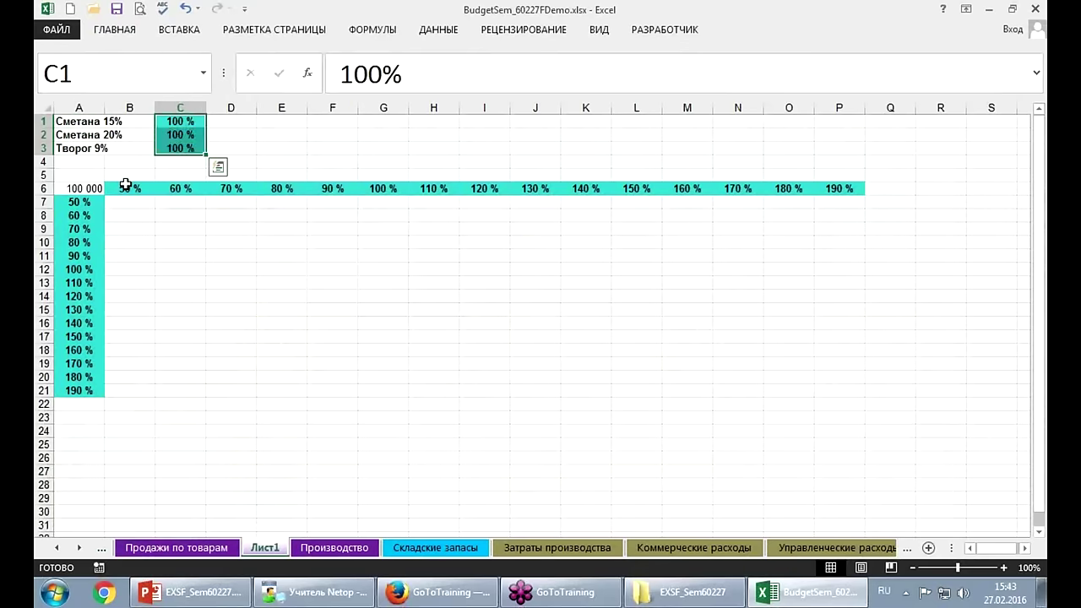
key("Escape")
key("Down")
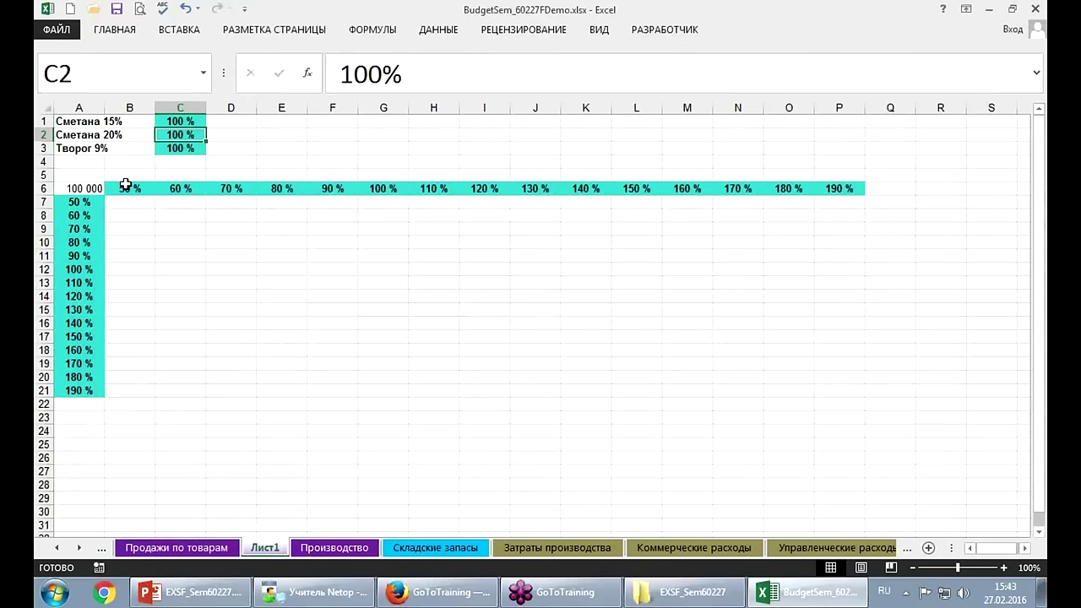
Enter ='Продажи по товарам'!A3 in F2 so it shows 100 000.
key("ctrl+Page_Up")
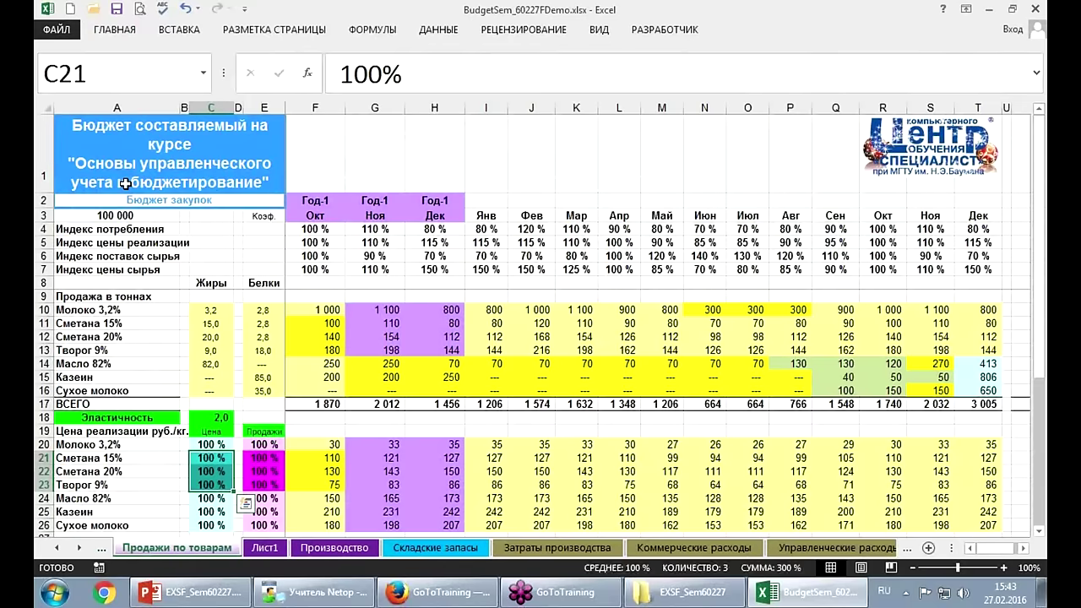
key("Up")
key("Up")
key("Up")
key("Up")
key("Up")
key("Up")
key("Left")
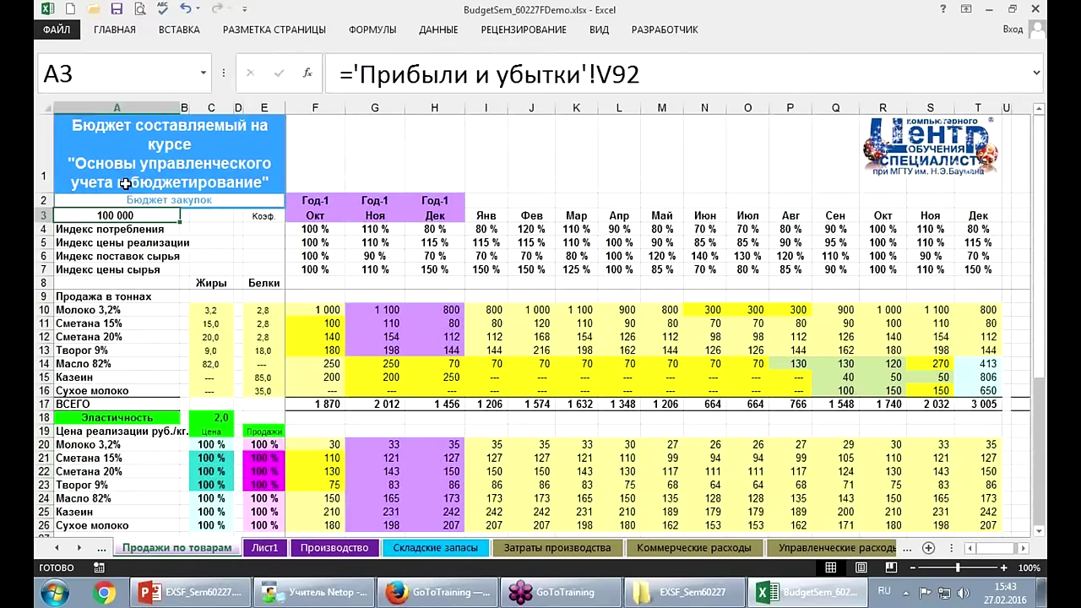
key("ctrl+c")
key("ctrl+Page_Down")
key("Right")
key("Right")
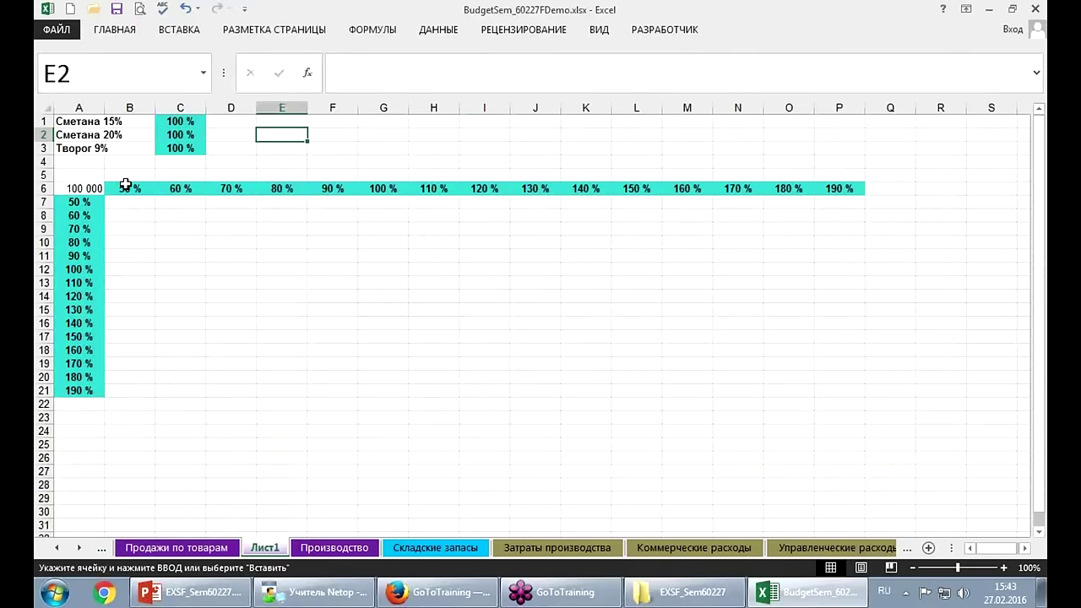
key("Right")
key("Escape")
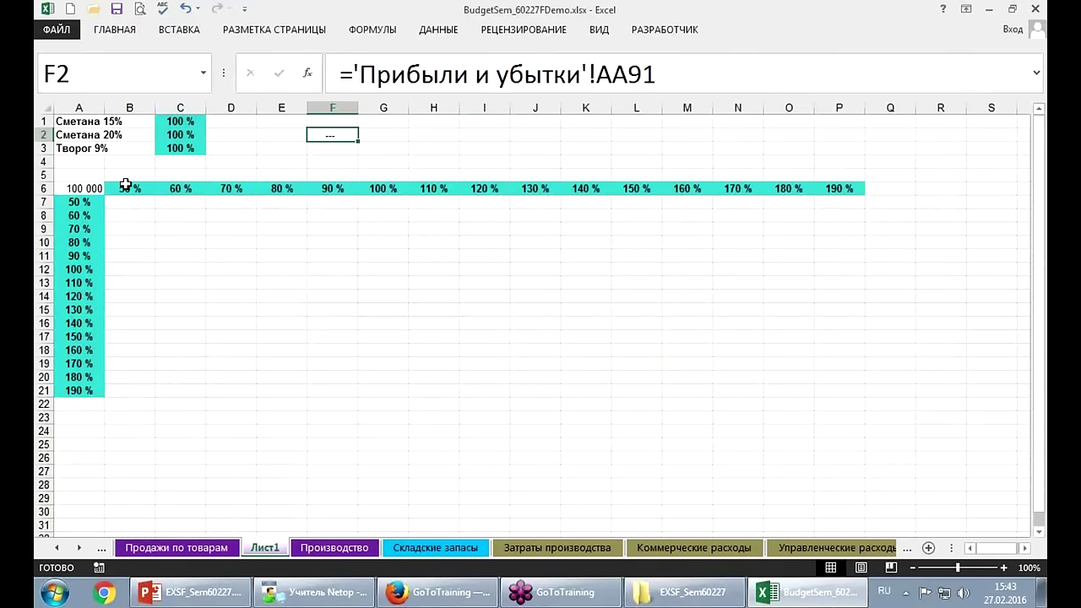
type("=")
key("ctrl+Page_Up")
key("ctrl+Page_Up")
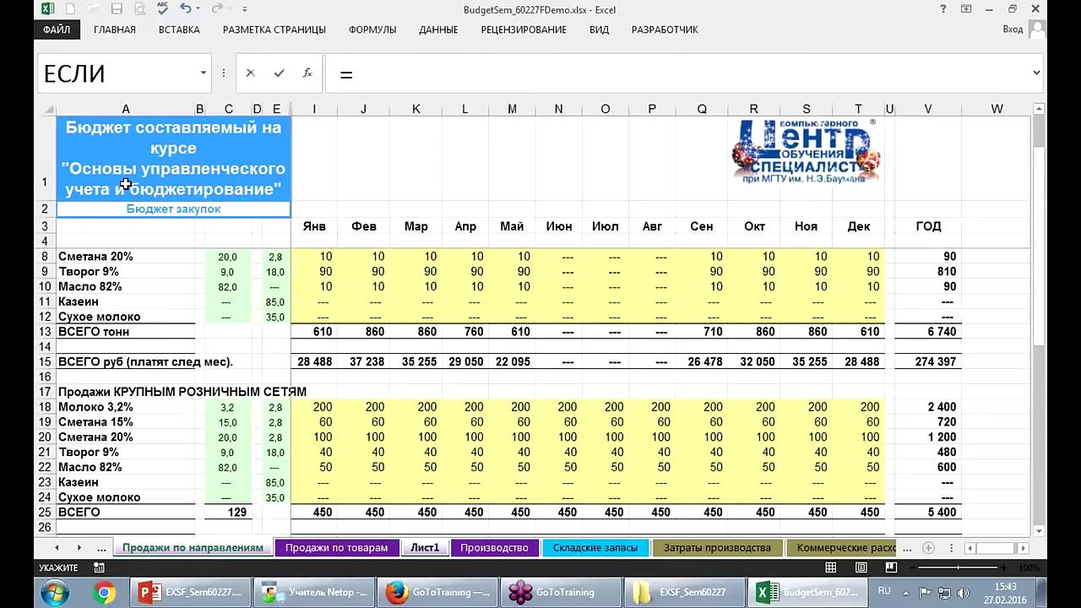
key("ctrl+Page_Down")
key("Up")
key("Up")
key("Up")
key("Up")
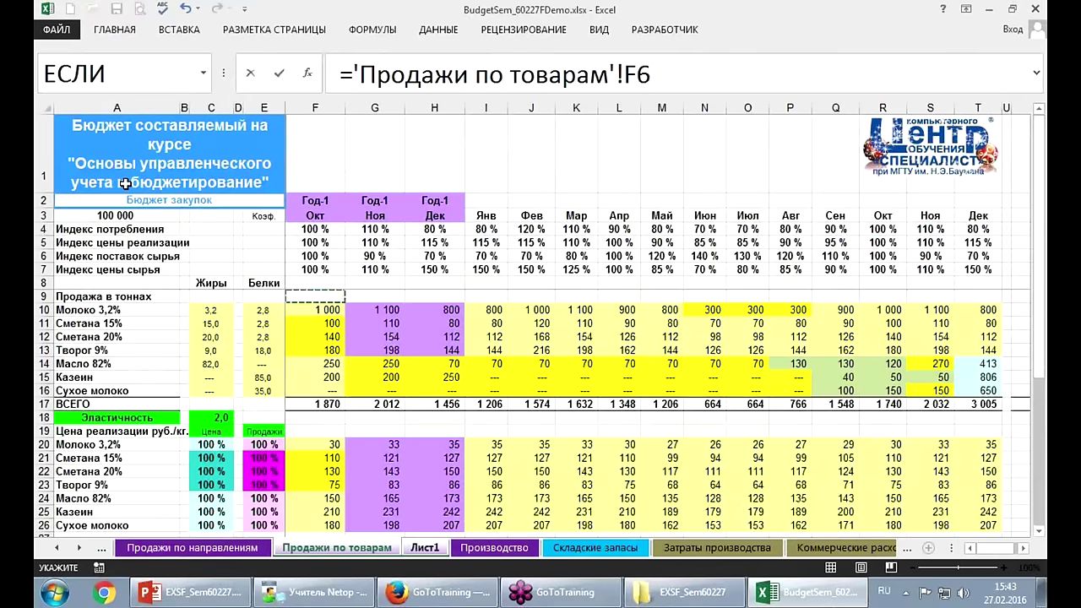
key("Up")
key("Up")
key("Up")
key("Down")
key("Down")
key("Left")
key("Left")
key("Left")
key("Left")
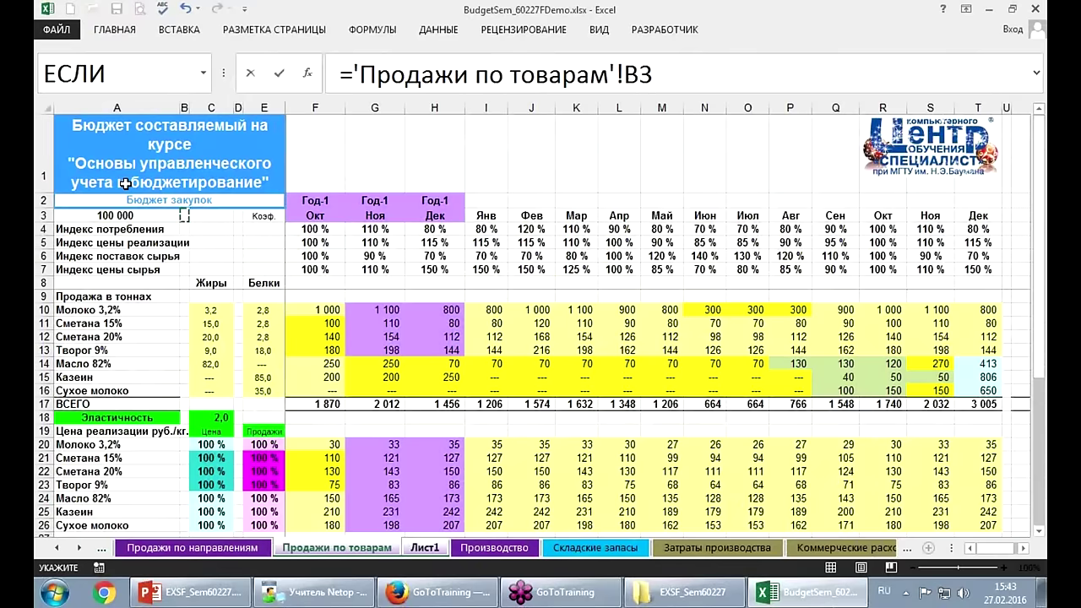
key("Left")
key("Return")
key("Up")
key("Left")
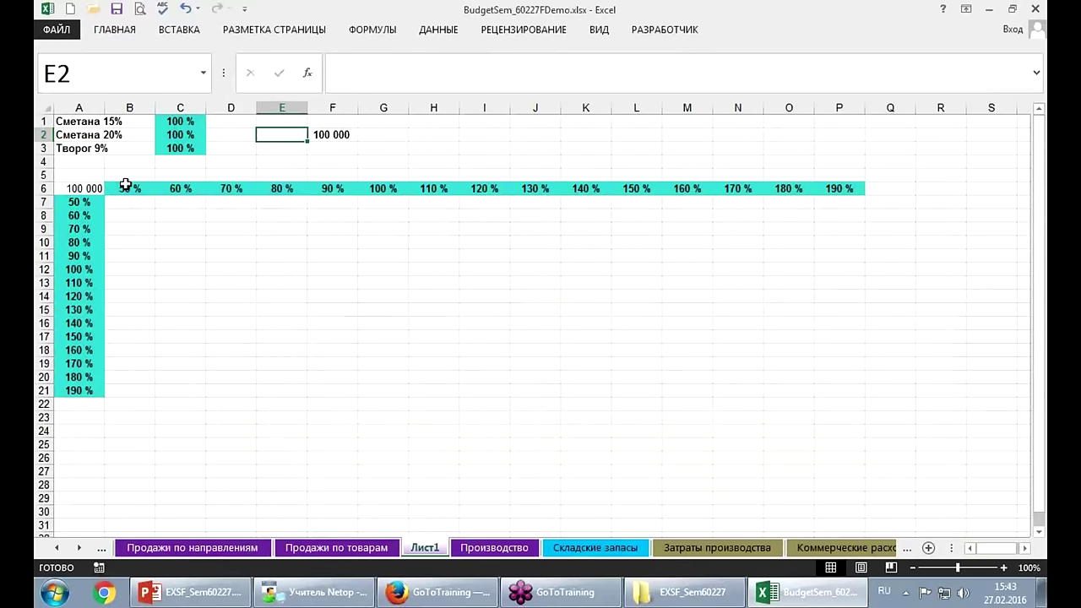
Label E2 'Прибыль', then set Продажи по товарам C21 to =Лист1!C1.
type("Прибыль")
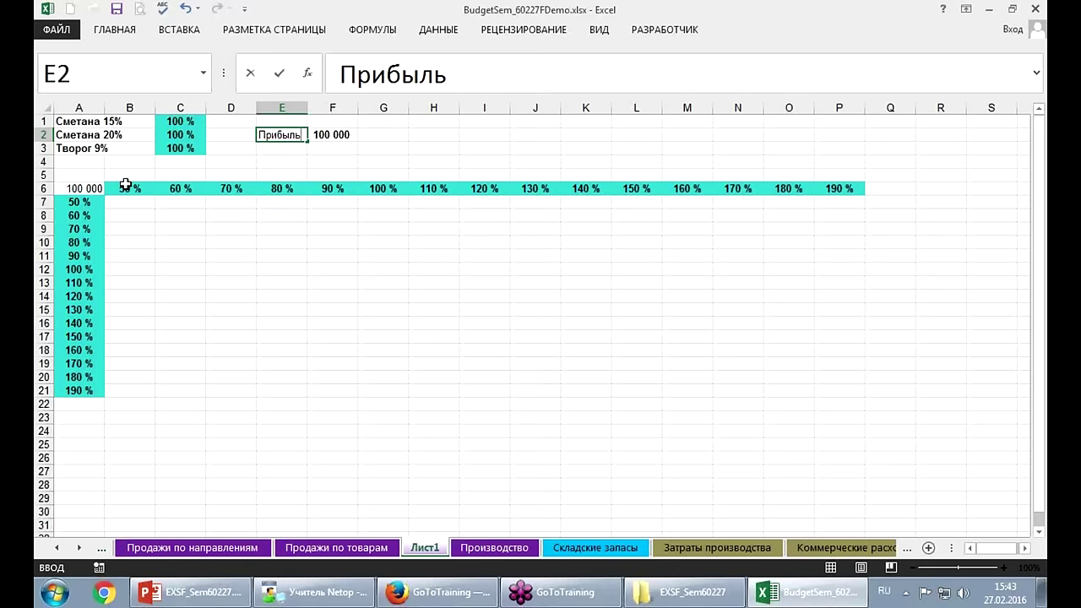
key("Return")
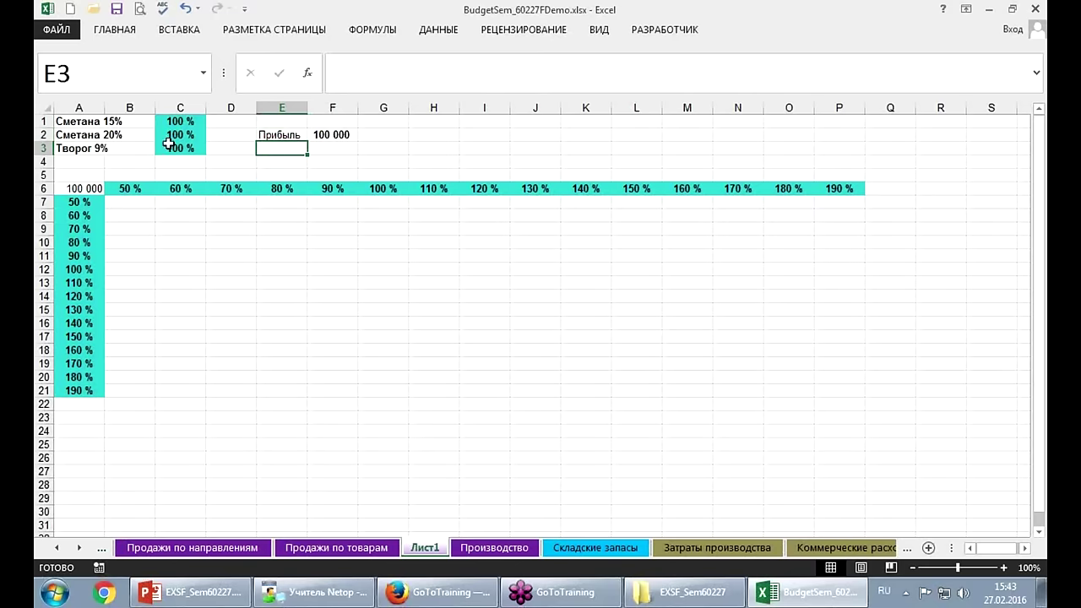
left_click(325, 549)
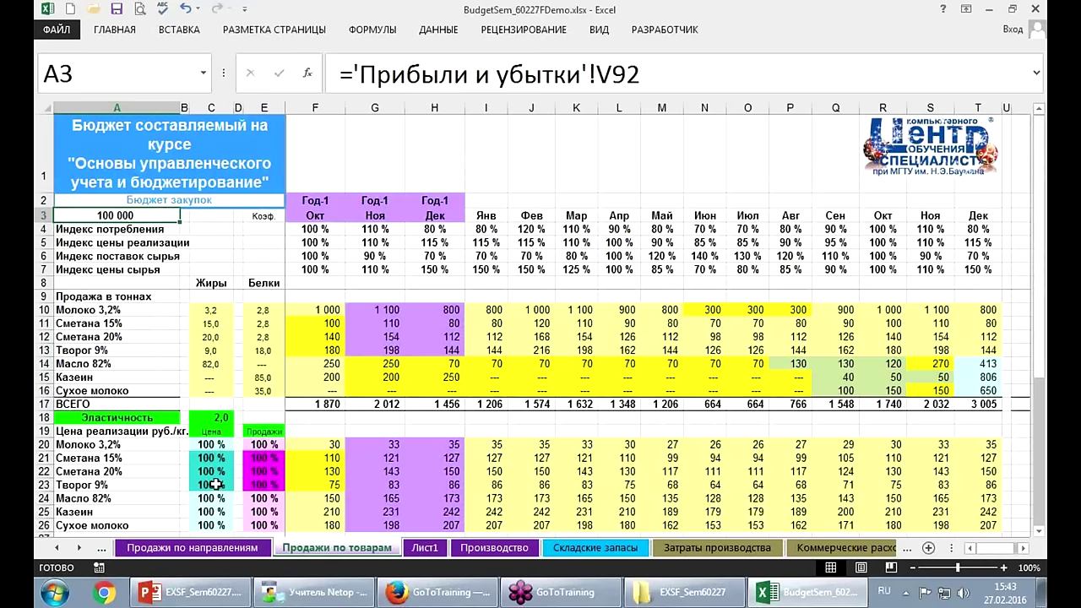
left_click(211, 458)
type("=")
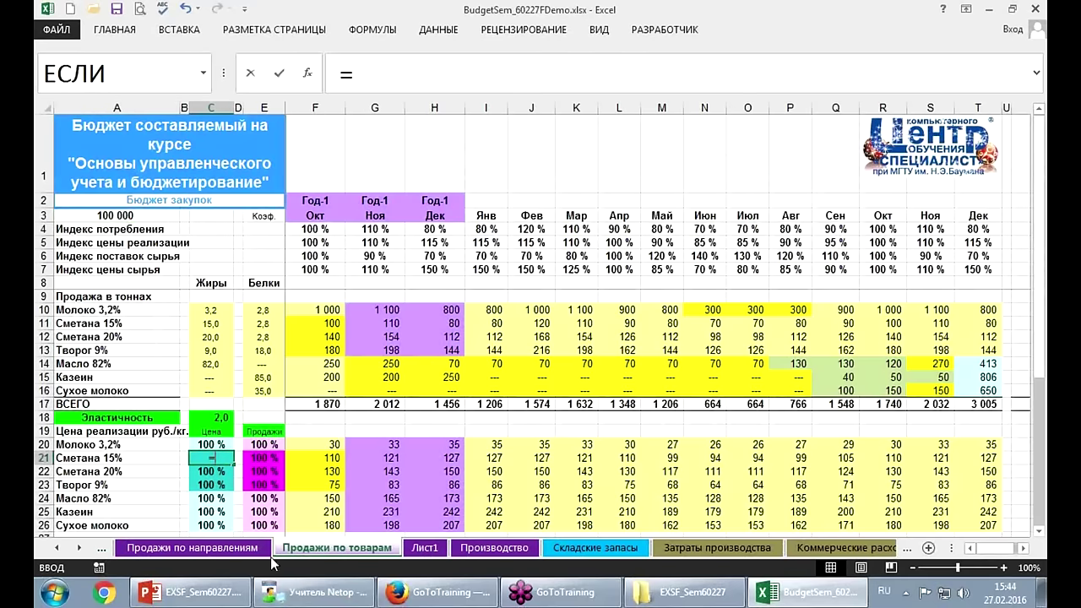
left_click(424, 547)
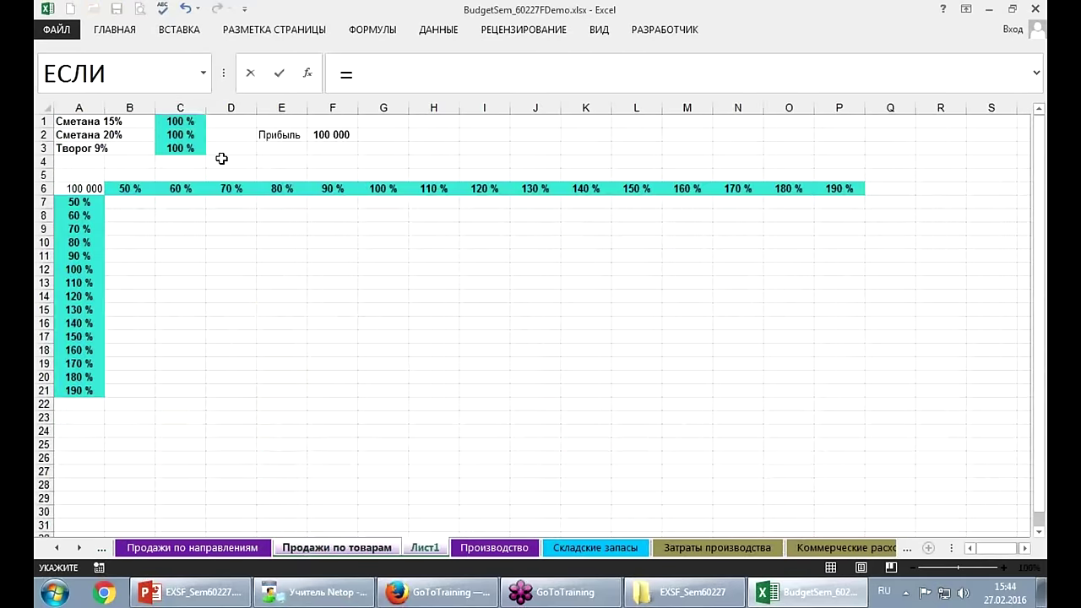
left_click(180, 122)
key("Return")
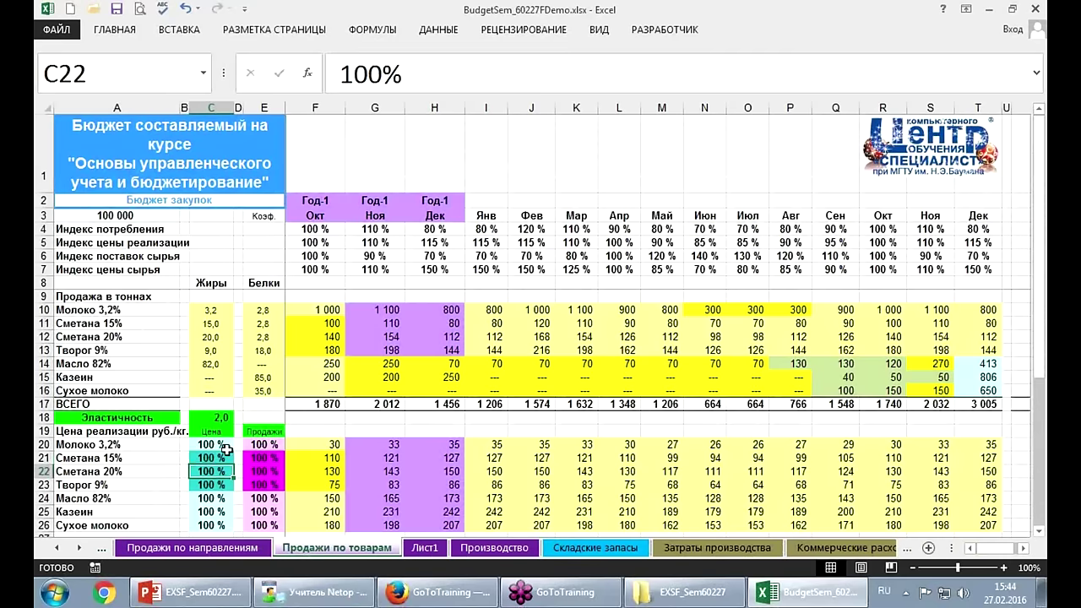
Fill the =Лист1!C1 link down to C23 and return to Лист1.
left_click(224, 456)
left_click_drag(234, 464, 232, 490)
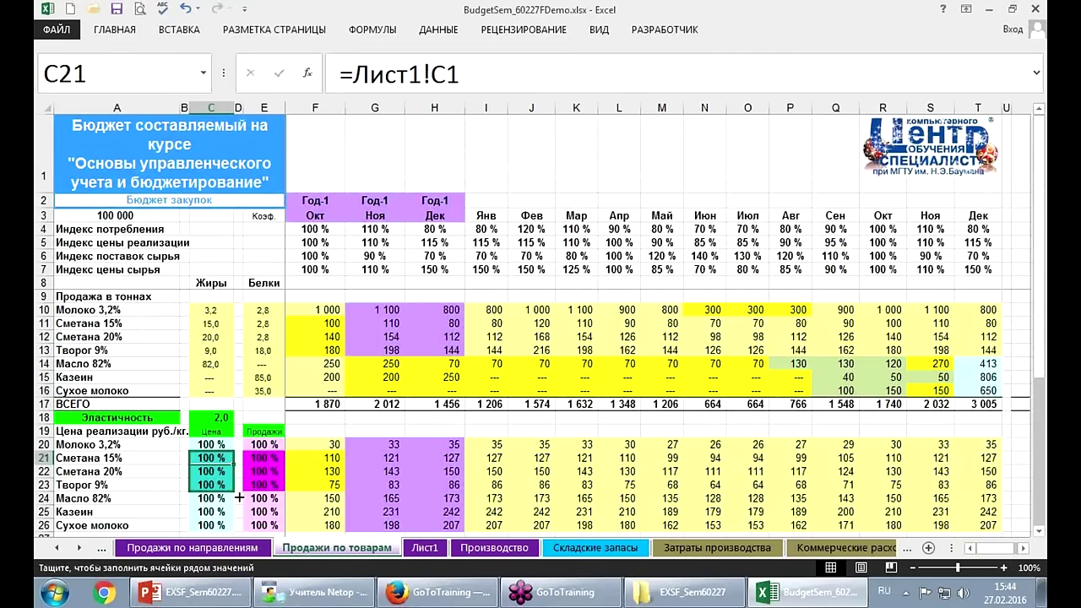
left_click(438, 553)
double_click(428, 547)
Rename the sheet Лист1 to 'Подбор'.
type("П")
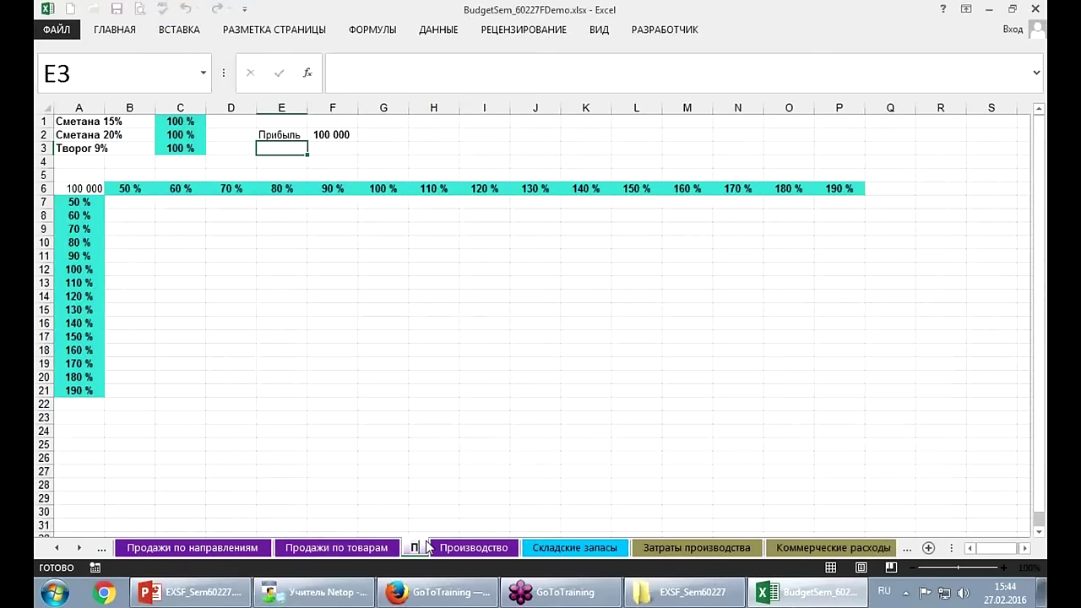
type("одбор")
key("Return")
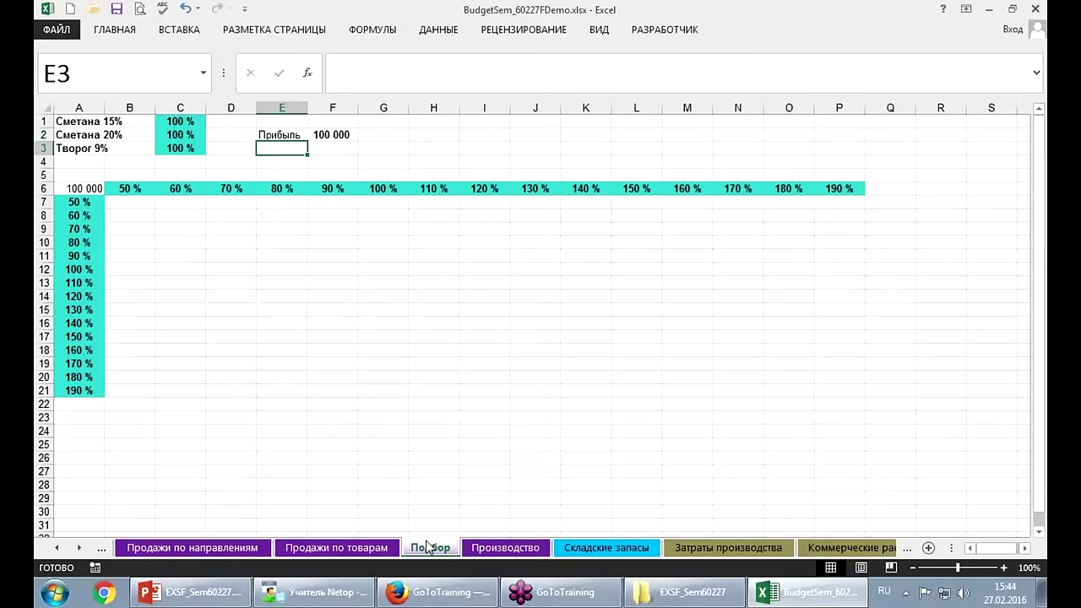
key("Up")
key("Up")
key("Left")
key("Left")
key("Left")
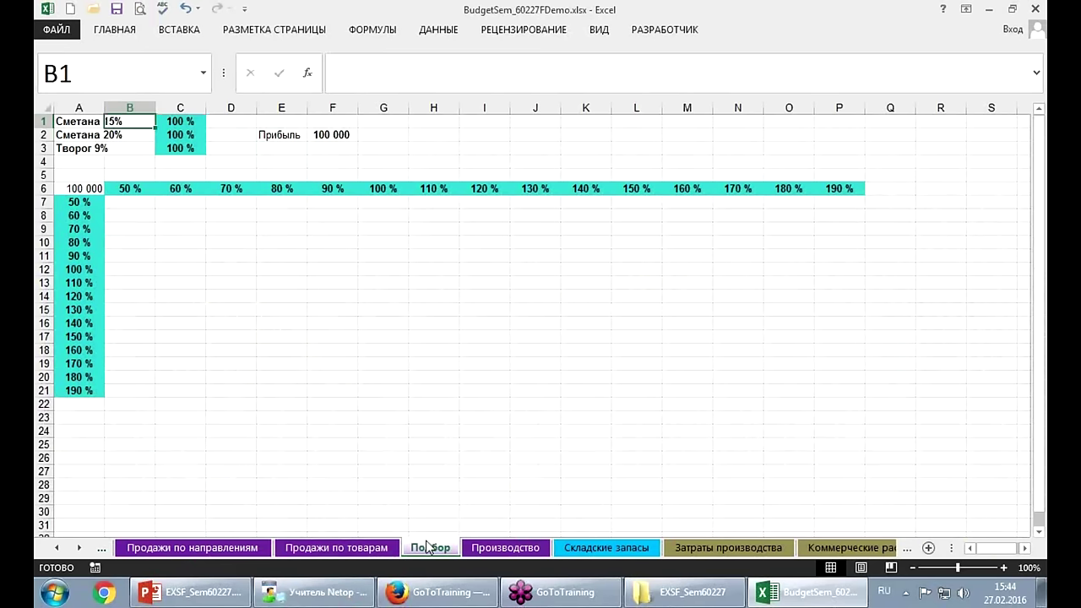
key("Right")
Test the multipliers in C1:C3 with 80 %, 120 % and 80 %.
type("80")
key("Return")
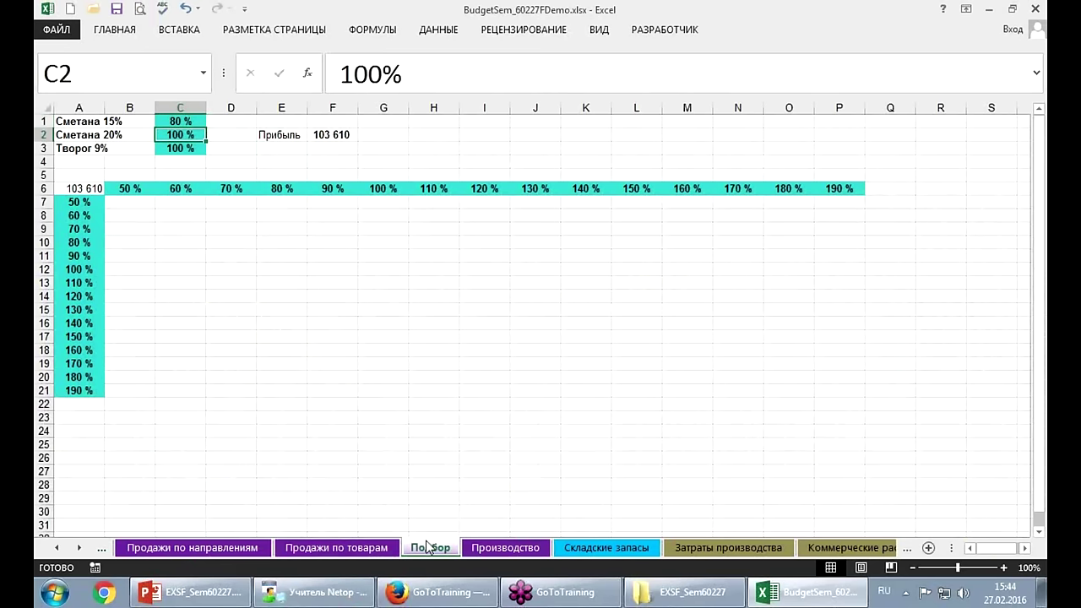
type("12")
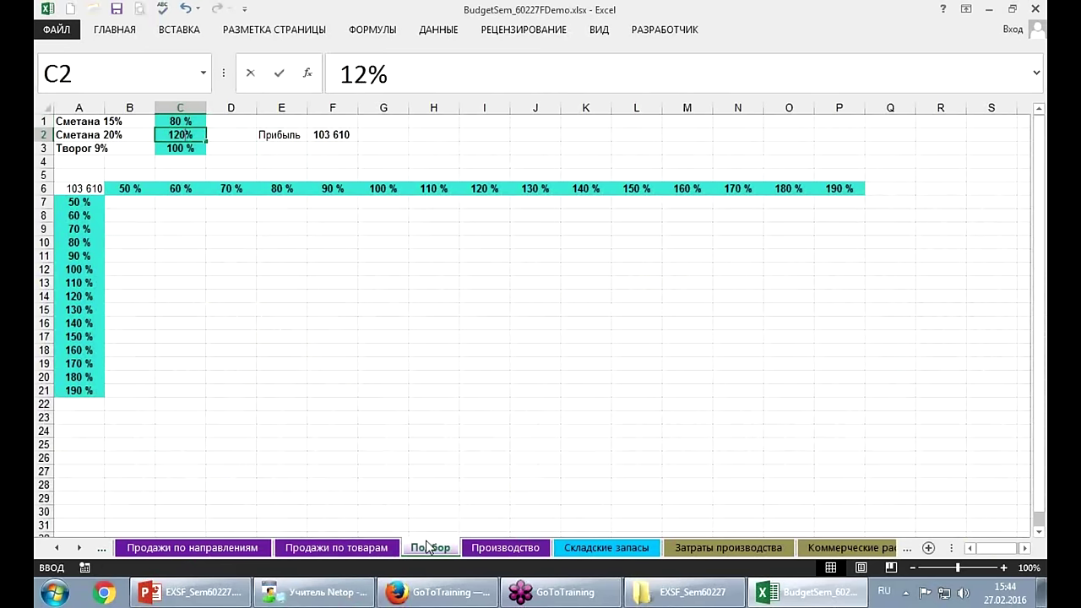
type("0")
key("Return")
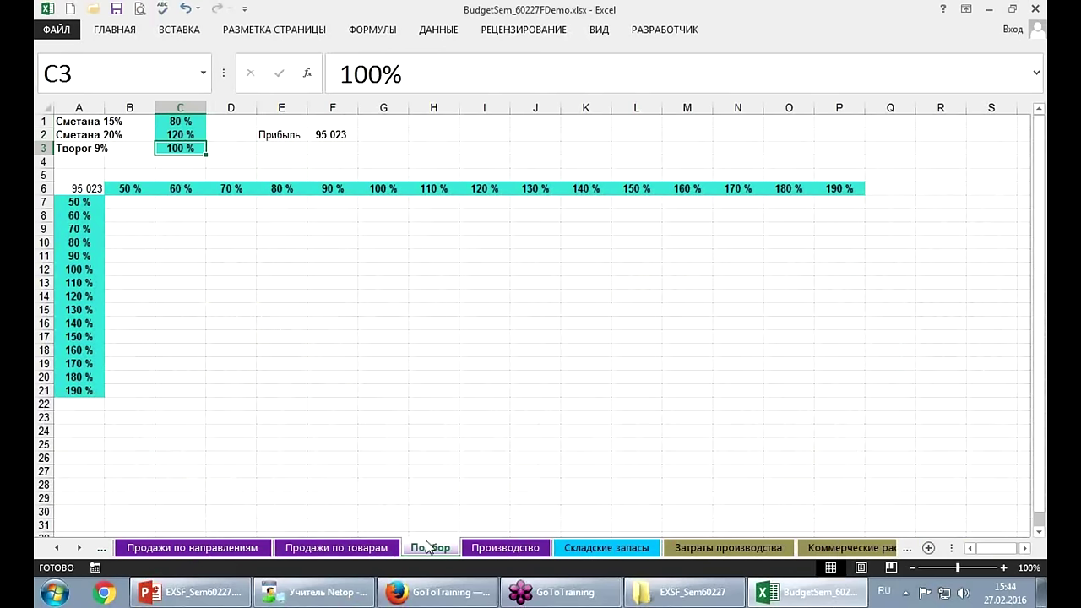
type("80")
key("Return")
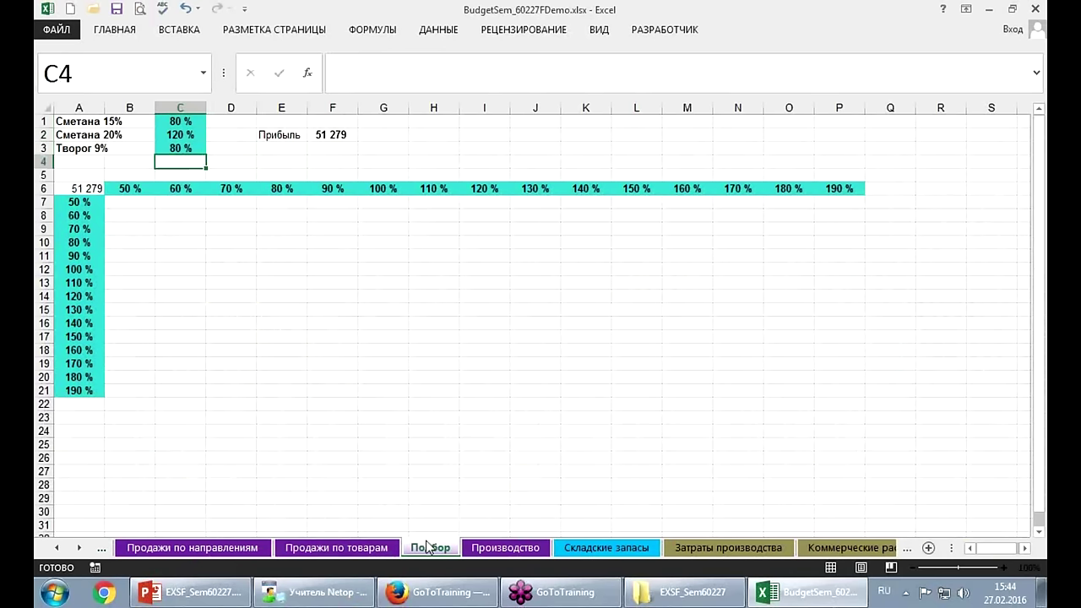
Reset all three multipliers C1:C3 to 100 % at once, returning profit to 100 000.
key("Up")
key("Up")
key("Up")
key("shift+Down")
key("shift+Down")
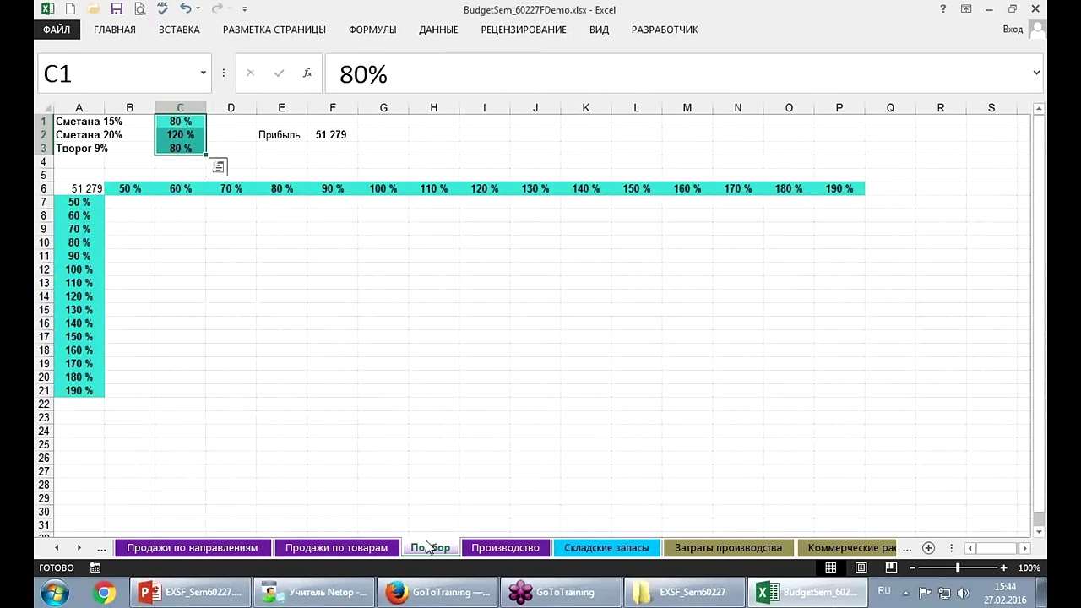
type("100%")
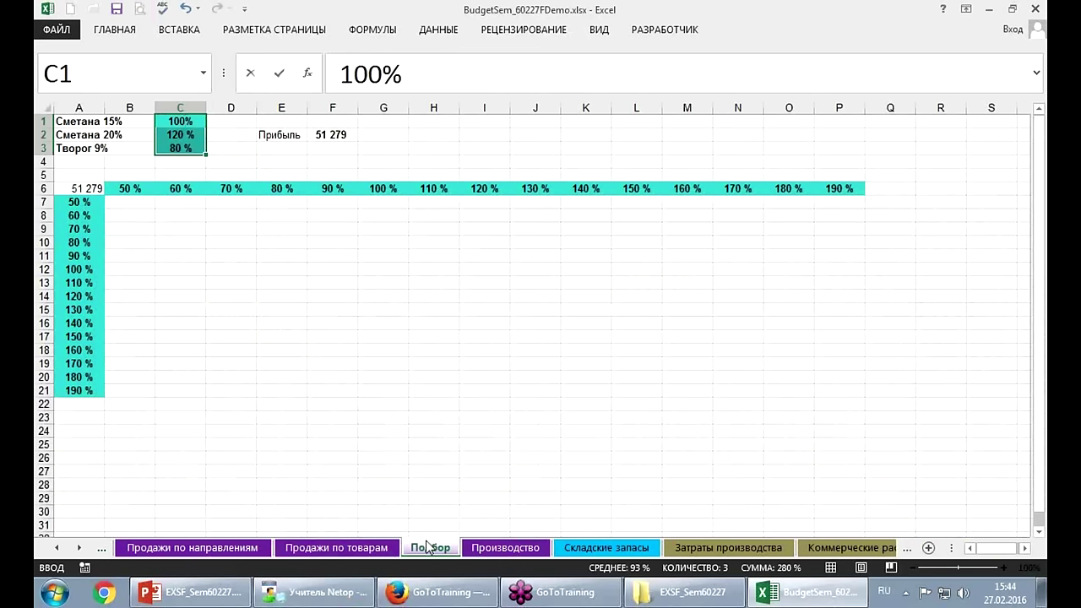
key("ctrl+Return")
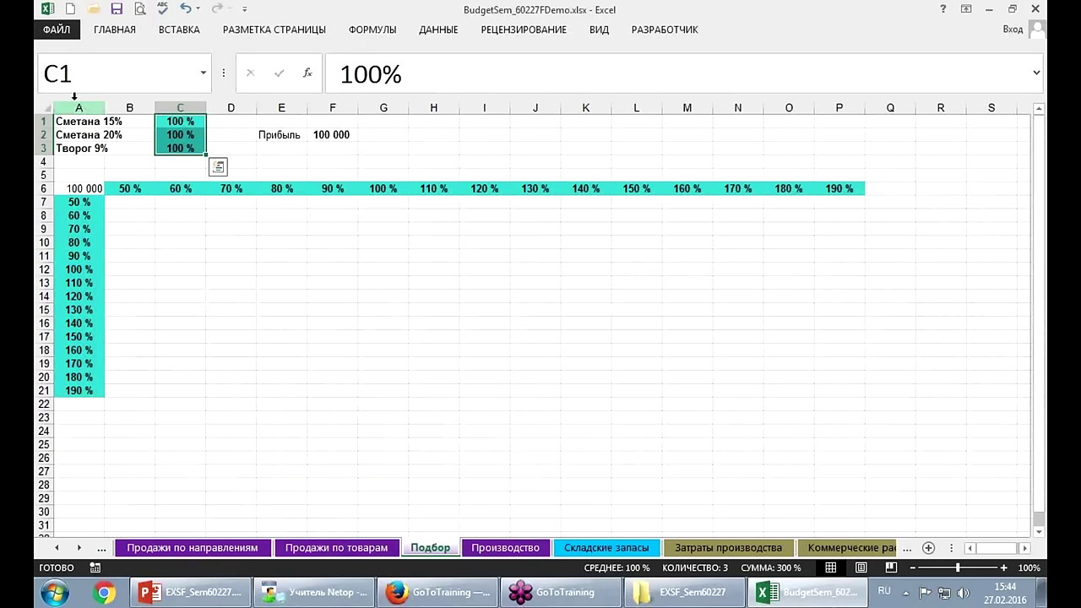
Resize columns A–P together so all grid values are visible.
left_click_drag(79, 105, 838, 105)
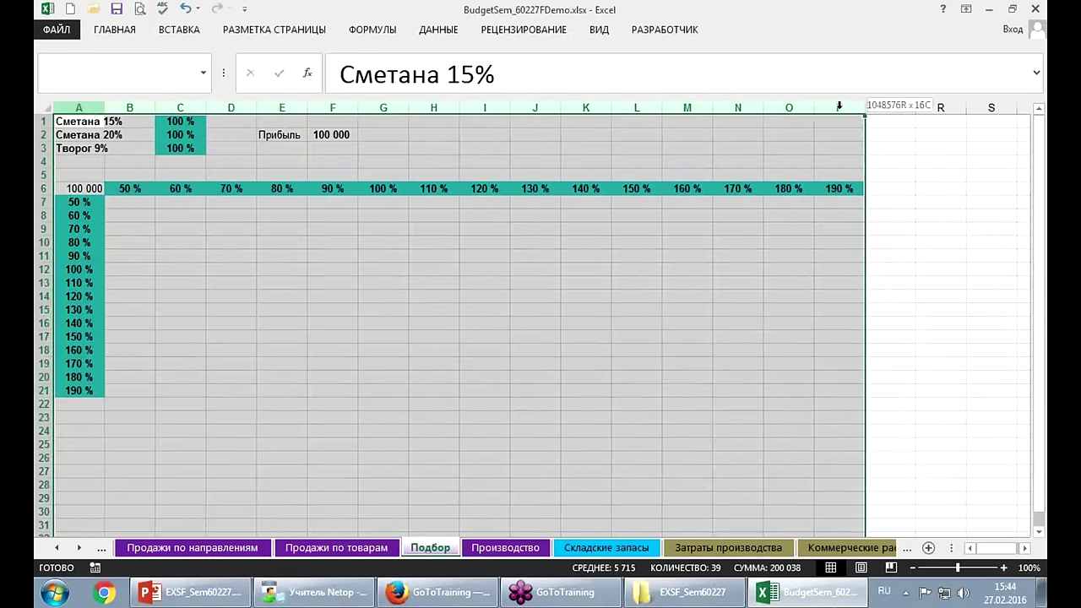
left_click_drag(863, 105, 852, 105)
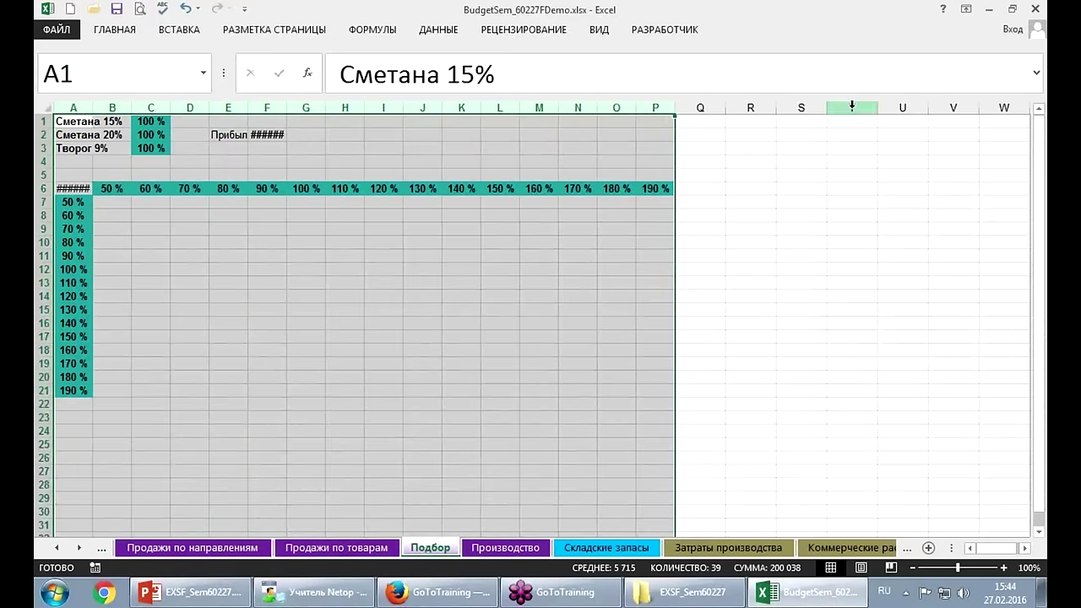
left_click_drag(675, 105, 683, 103)
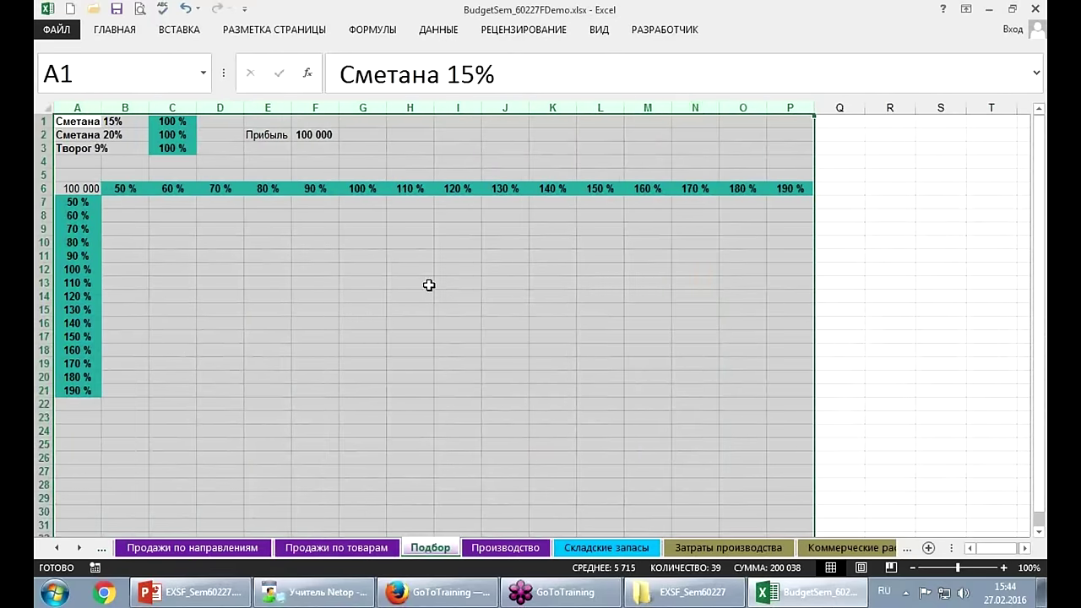
left_click(429, 285)
scroll(428, 285, "up", 1, "ctrl")
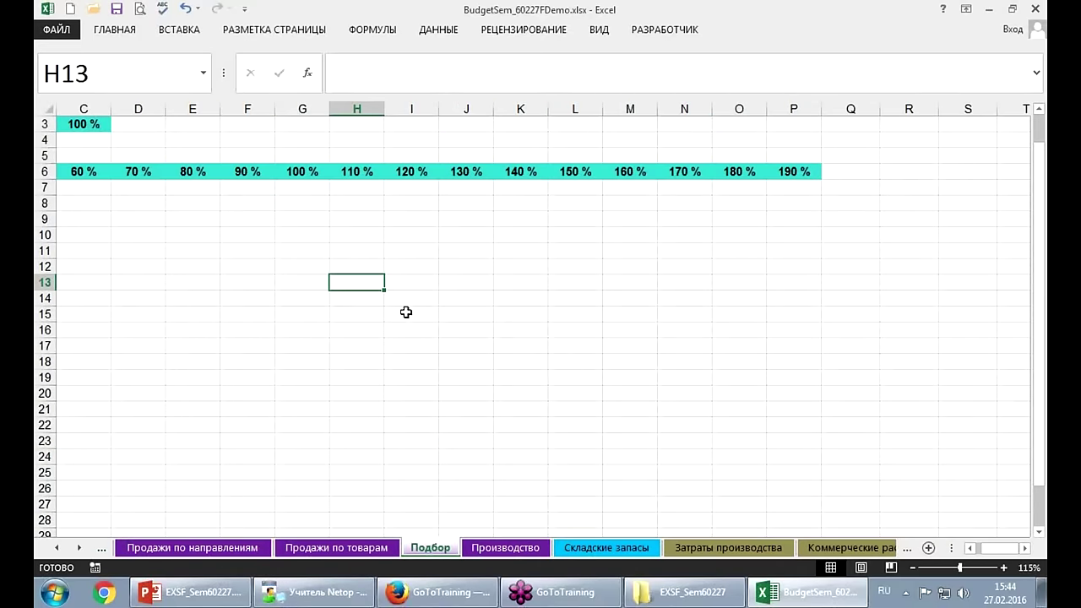
key("ctrl+Home")
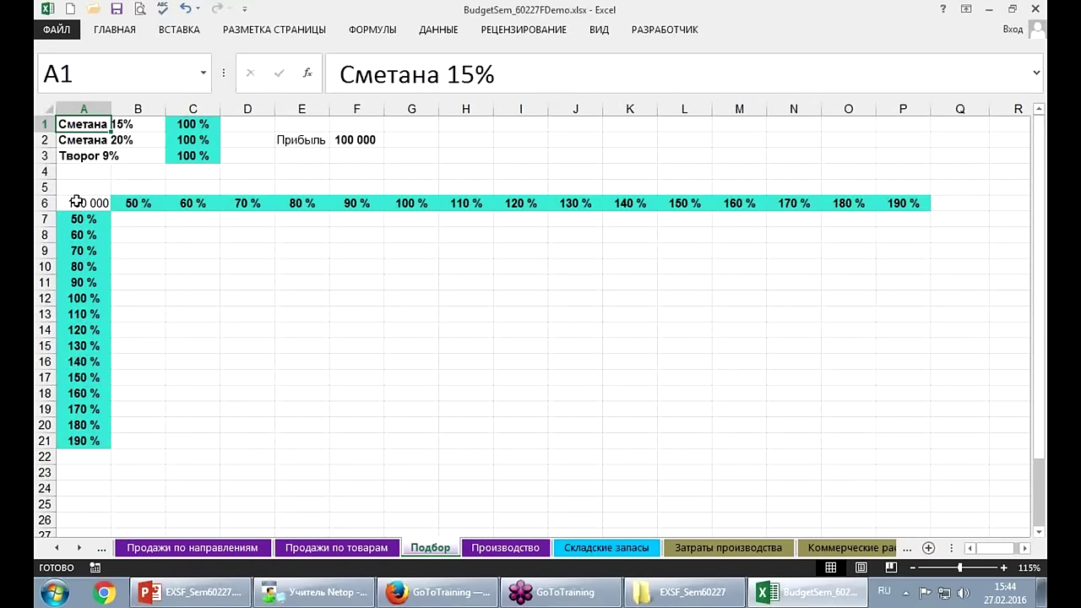
Build a Data Table on A6:P21 with C1 as row input and C3 as column input.
mouse_move(85, 203)
left_mouse_down()
mouse_move(704, 316)
mouse_move(889, 440)
left_mouse_up()
left_click(439, 31)
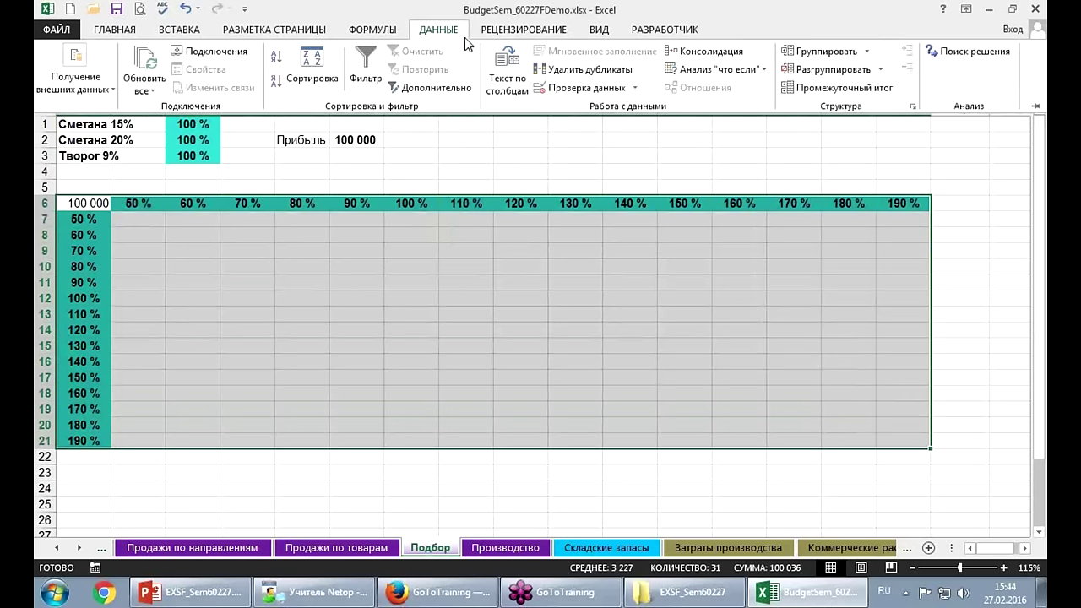
left_click(764, 71)
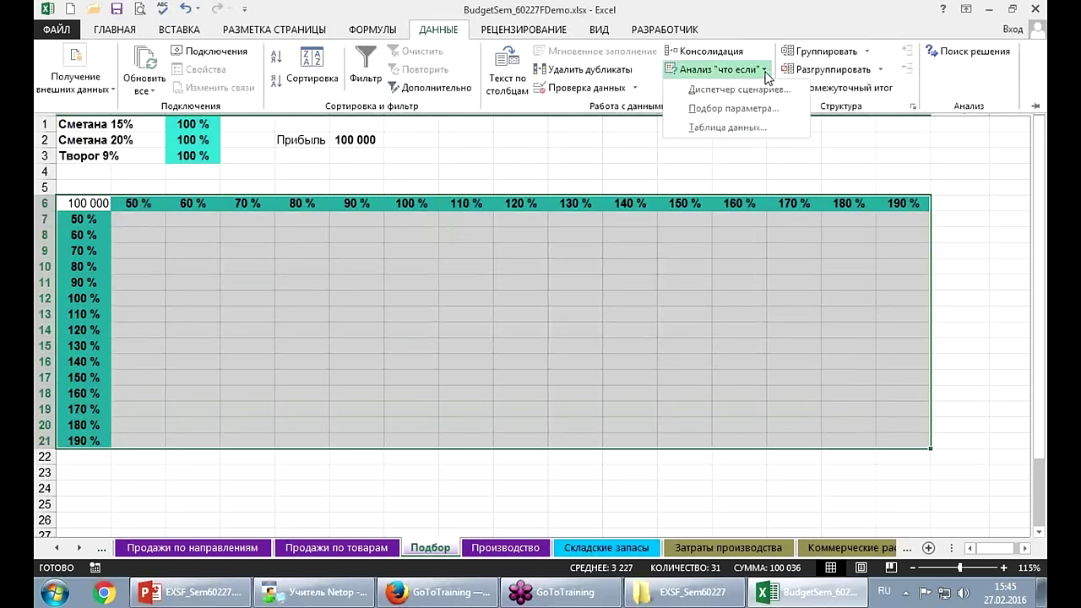
left_click(741, 128)
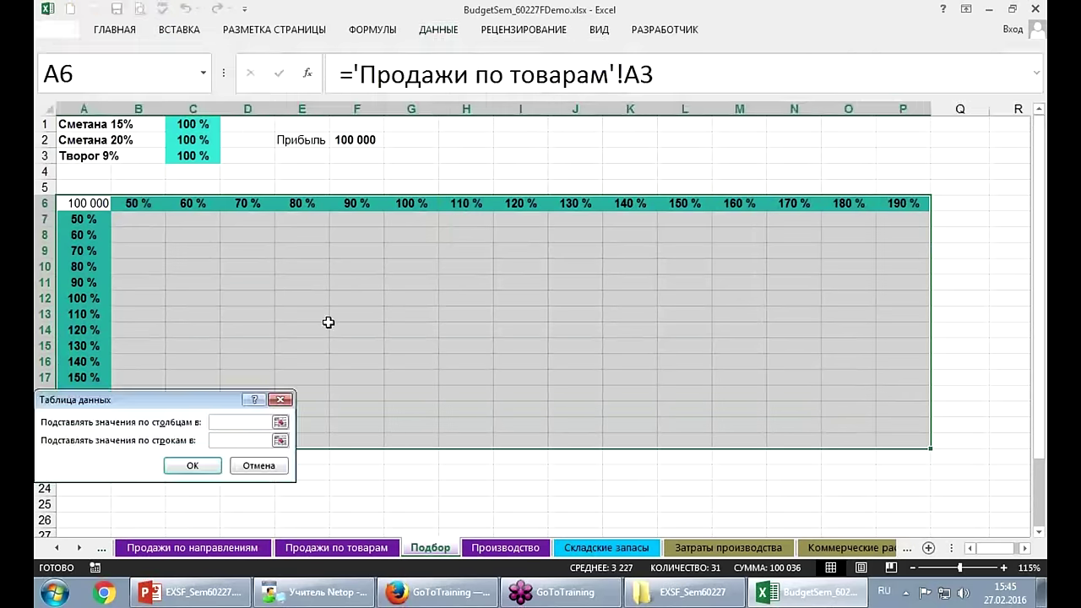
left_click(252, 420)
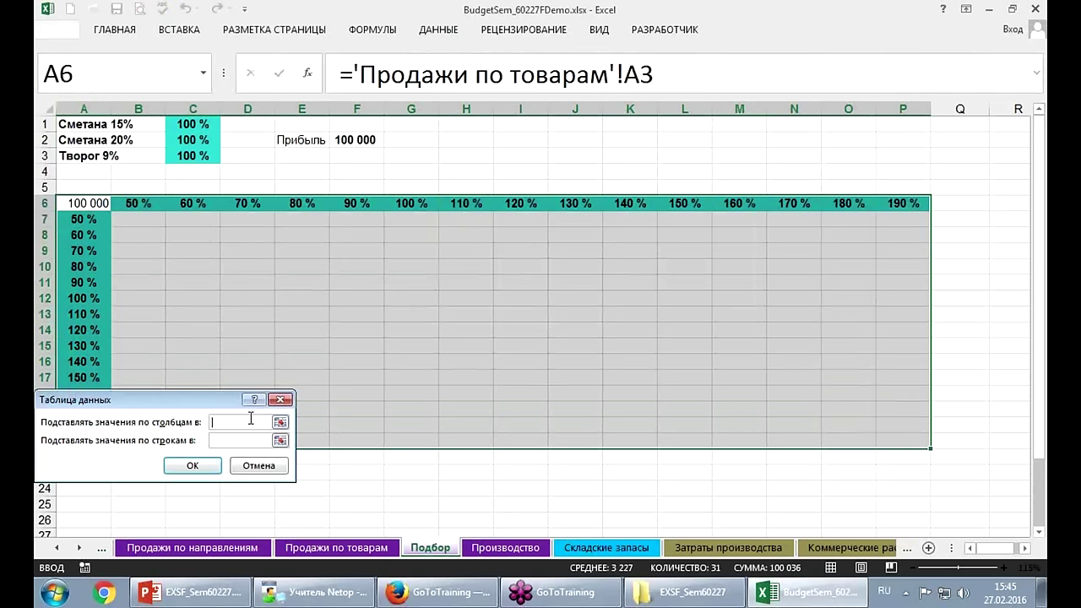
left_click(193, 120)
left_click(239, 440)
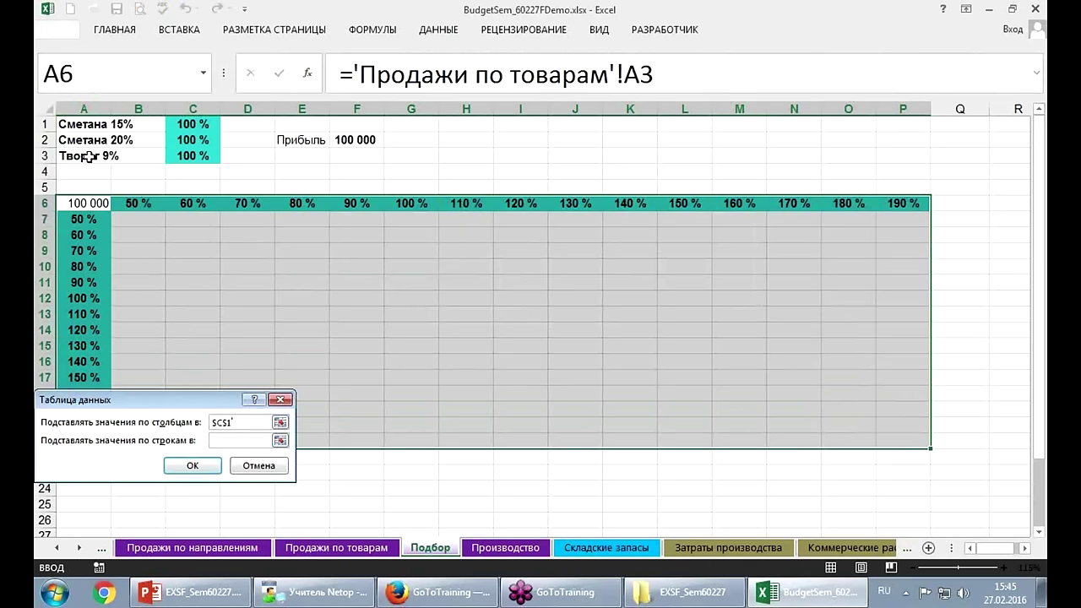
left_click(202, 157)
left_click(194, 465)
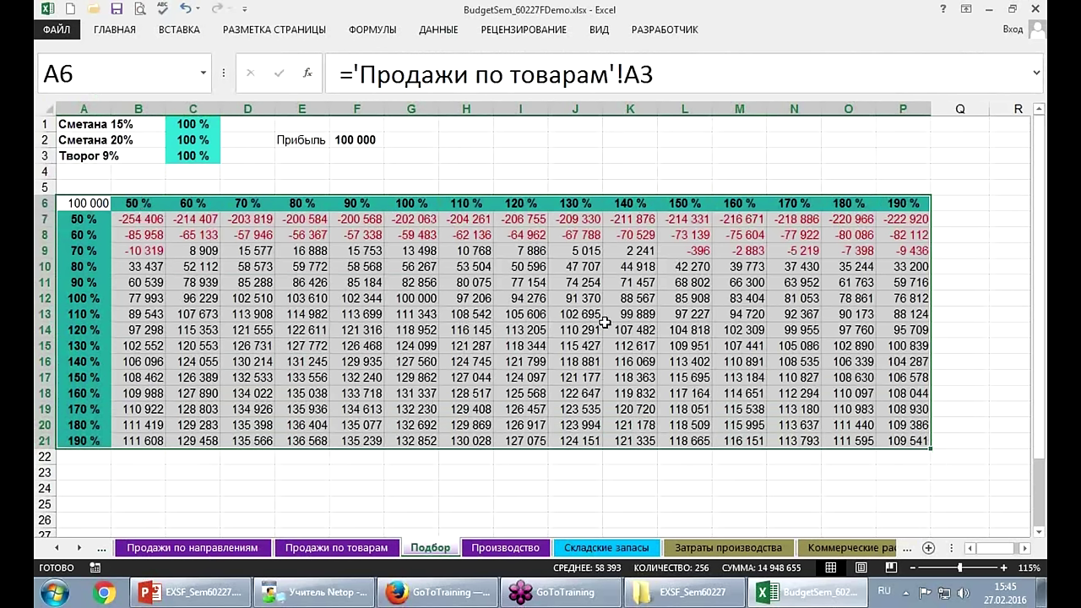
Apply the Green-Yellow-Red Color Scale conditional format to the profit grid B7:P21.
mouse_move(139, 221)
left_mouse_down()
mouse_move(844, 397)
mouse_move(899, 439)
left_mouse_up()
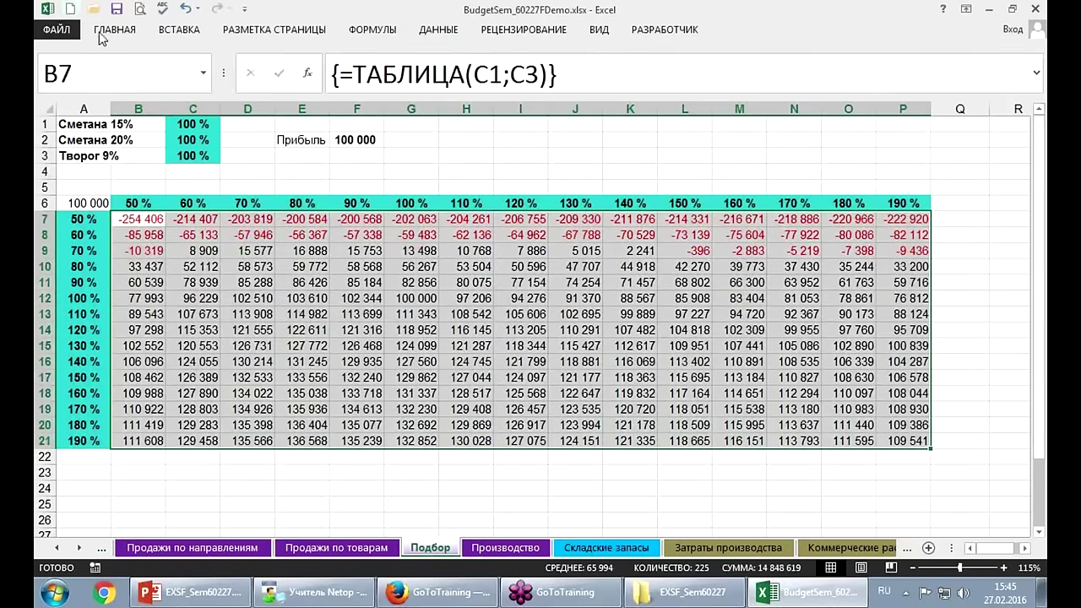
left_click(120, 27)
left_click(565, 80)
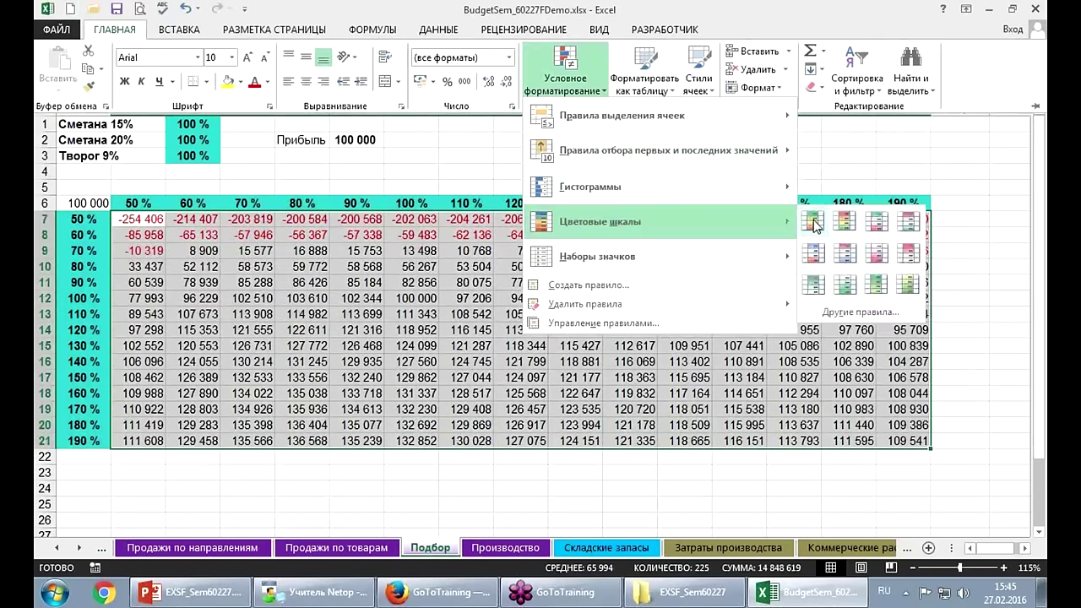
mouse_move(599, 221)
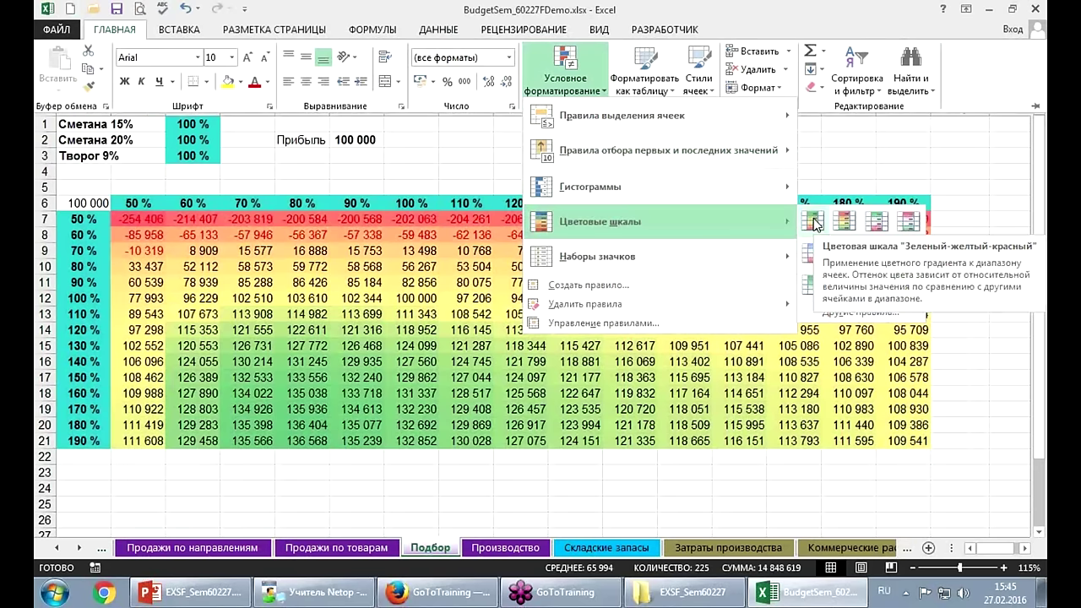
left_click(841, 220)
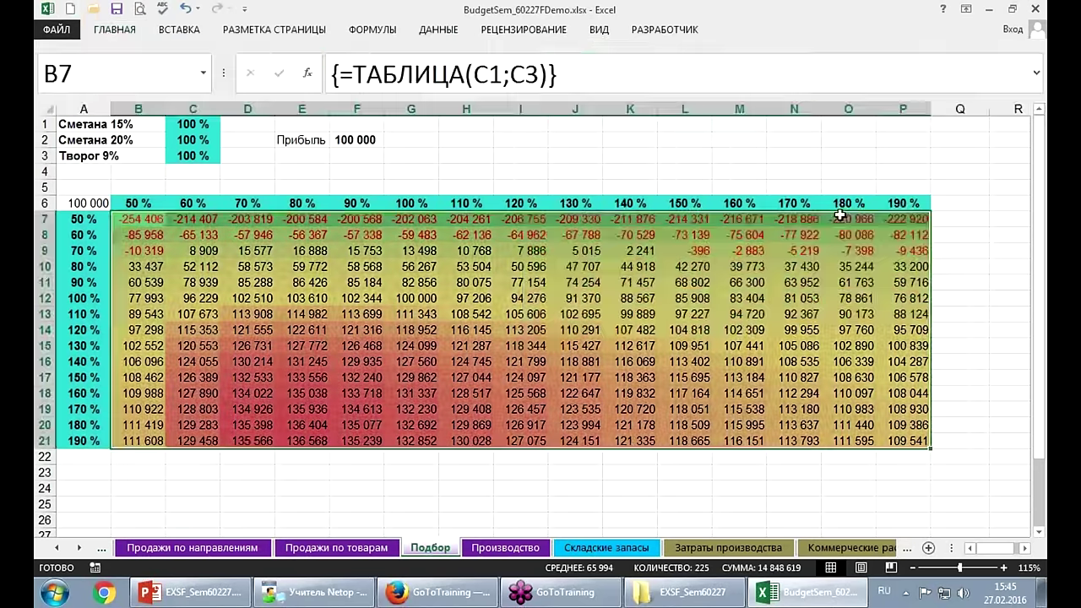
left_click(488, 365)
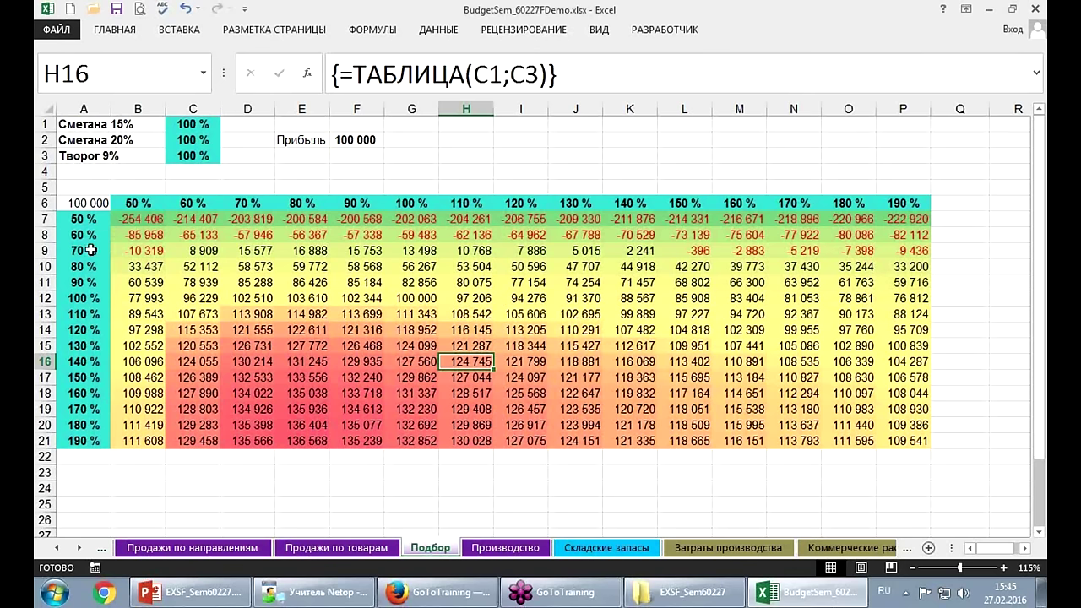
Enter =A8+A8-A7 in A9 and copy it down through A21.
left_click(90, 250)
type("=")
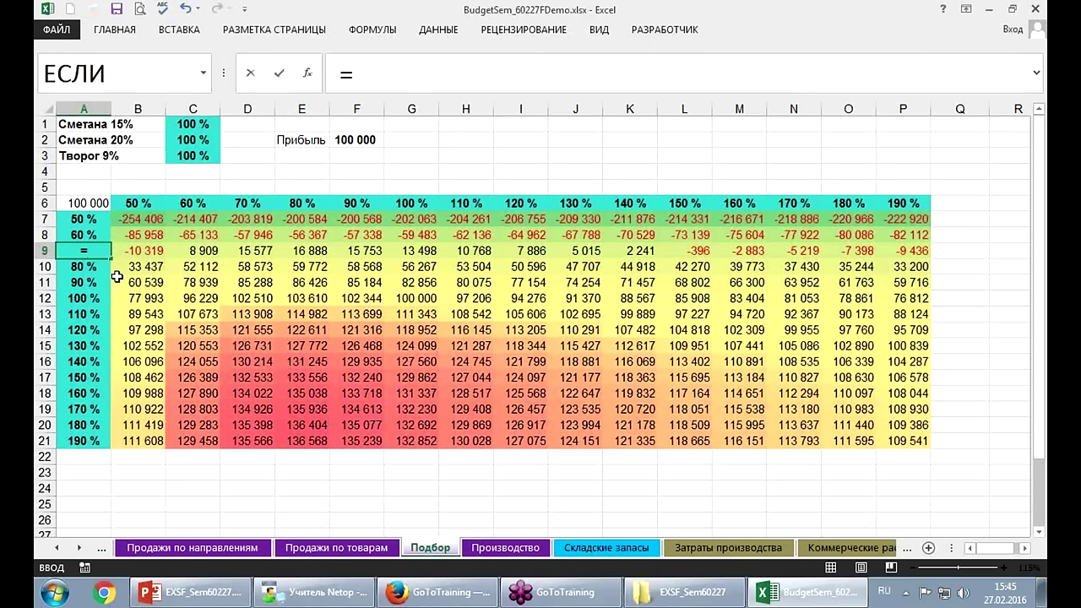
key("Up")
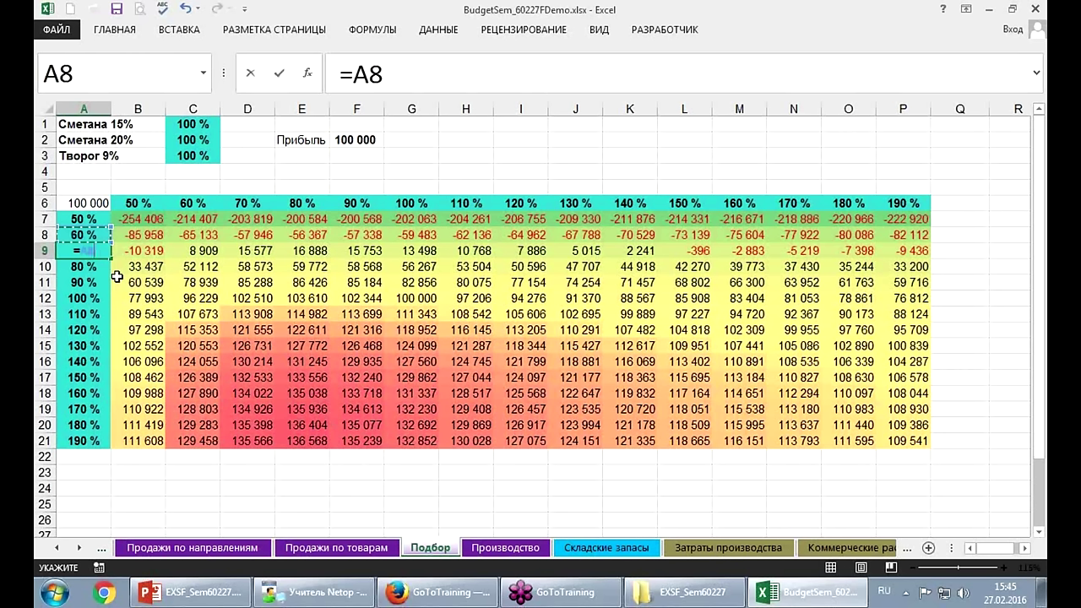
type("+")
key("Up")
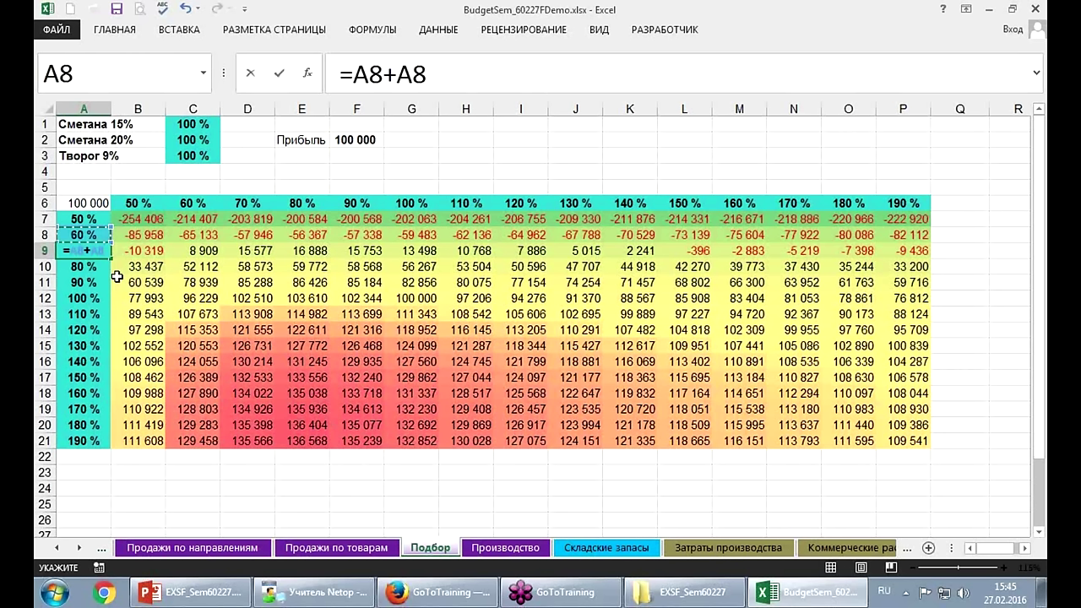
type("-")
key("Up")
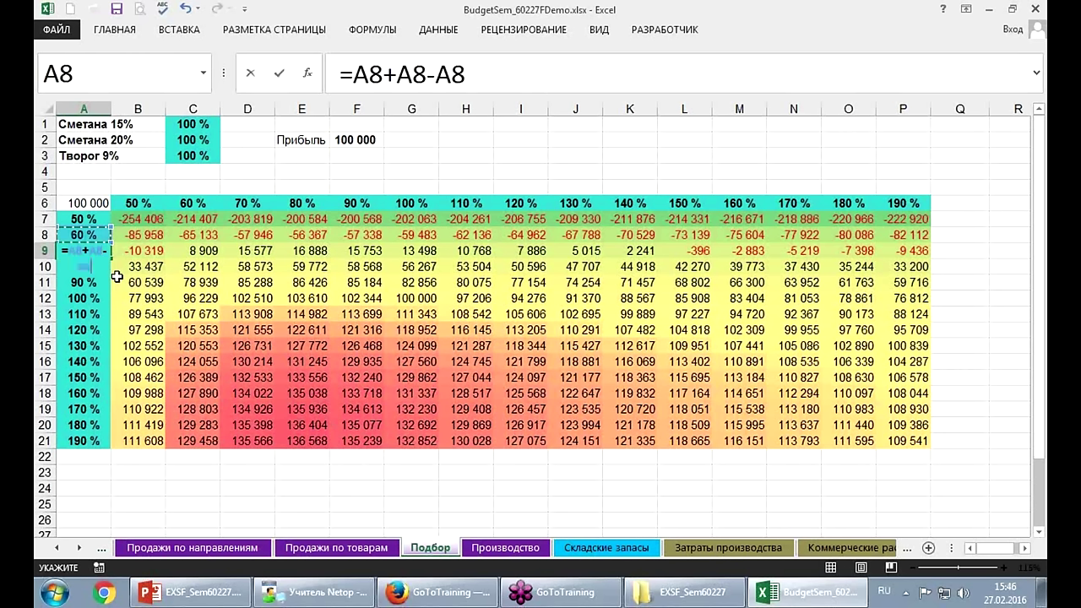
key("Up")
key("Return")
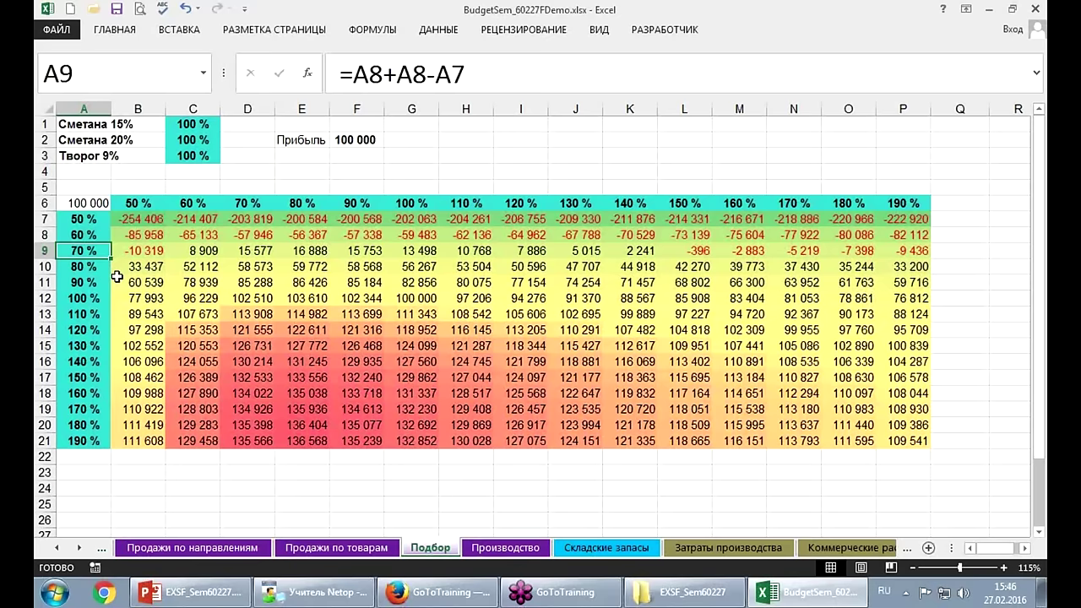
key("ctrl+c")
key("shift+Down")
key("shift+Down")
key("shift+Down")
key("shift+Down")
key("shift+Down")
key("shift+Down")
key("shift+Down")
key("shift+Down")
key("ctrl+v")
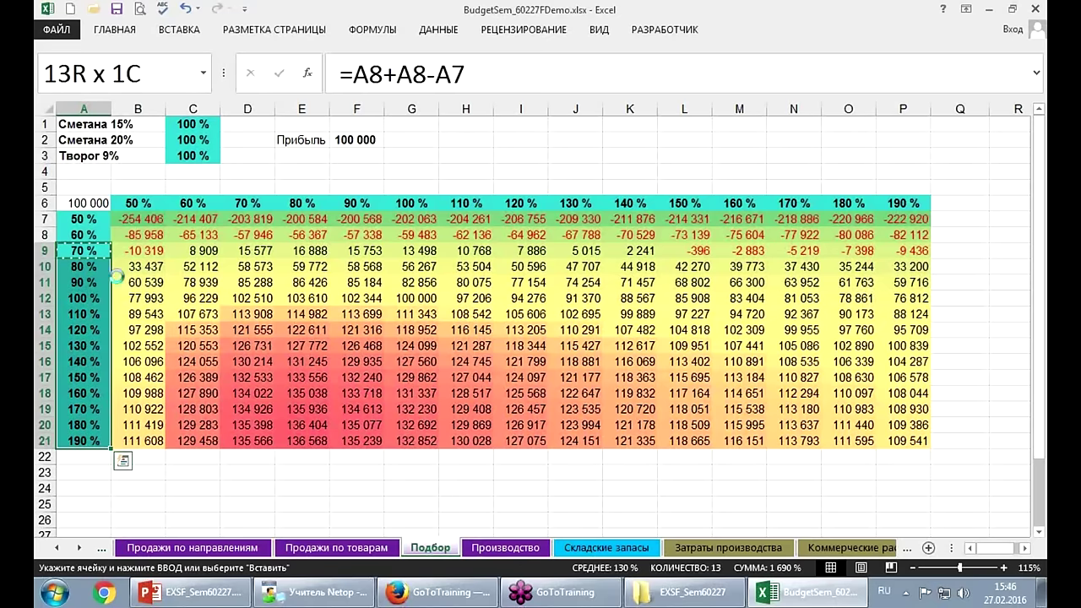
Enter the step formula =C6+C6-B6 in D6.
key("Up")
key("Up")
key("Up")
key("Right")
key("Right")
key("Right")
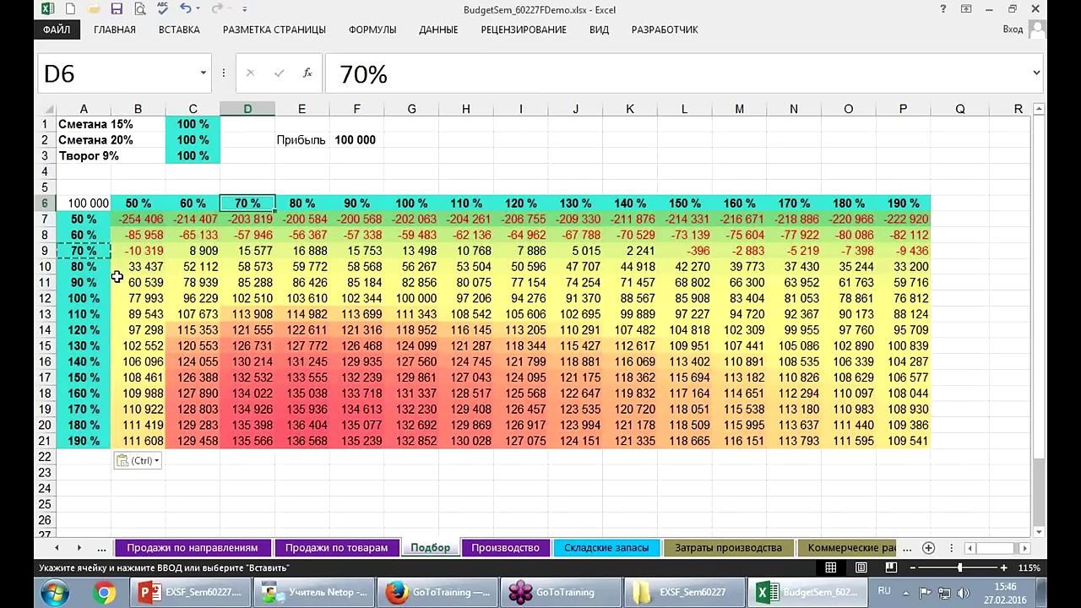
type("=")
key("Left")
key("Left")
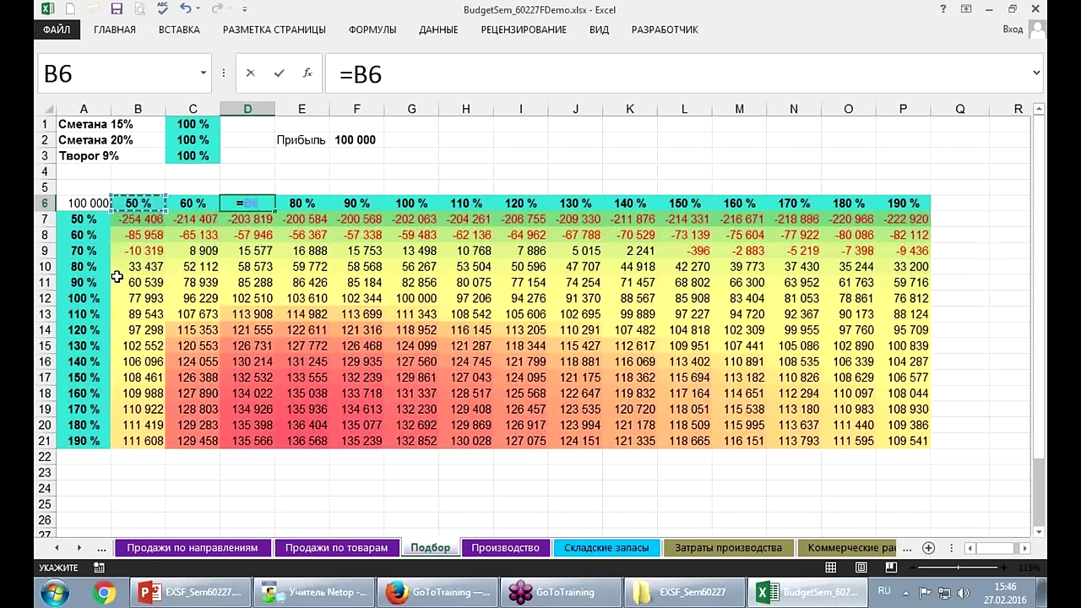
key("Right")
type("+")
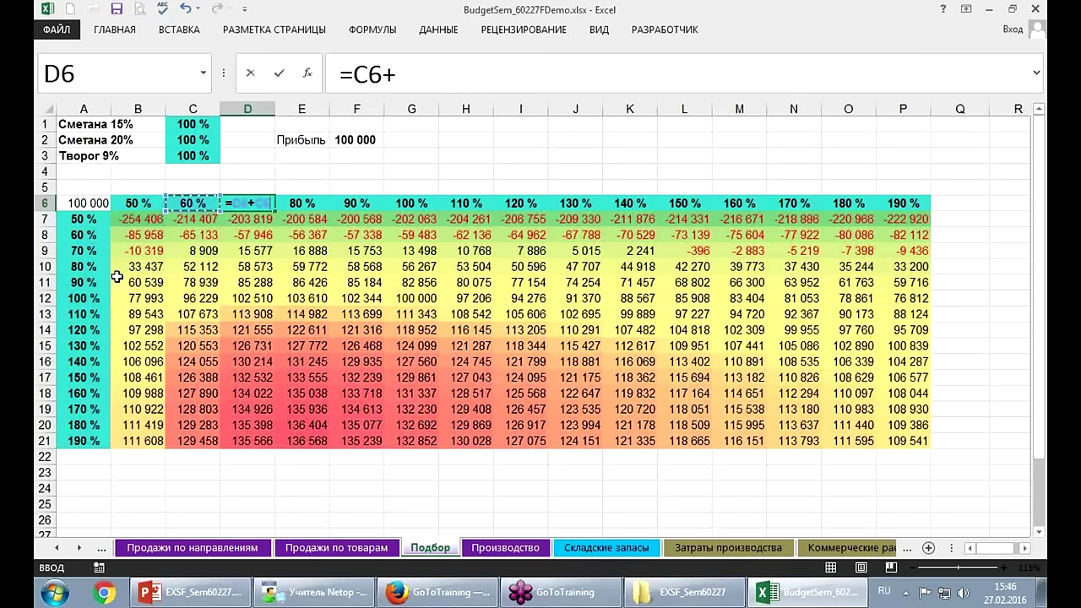
key("Left")
type("-")
key("Left")
key("Left")
key("Return")
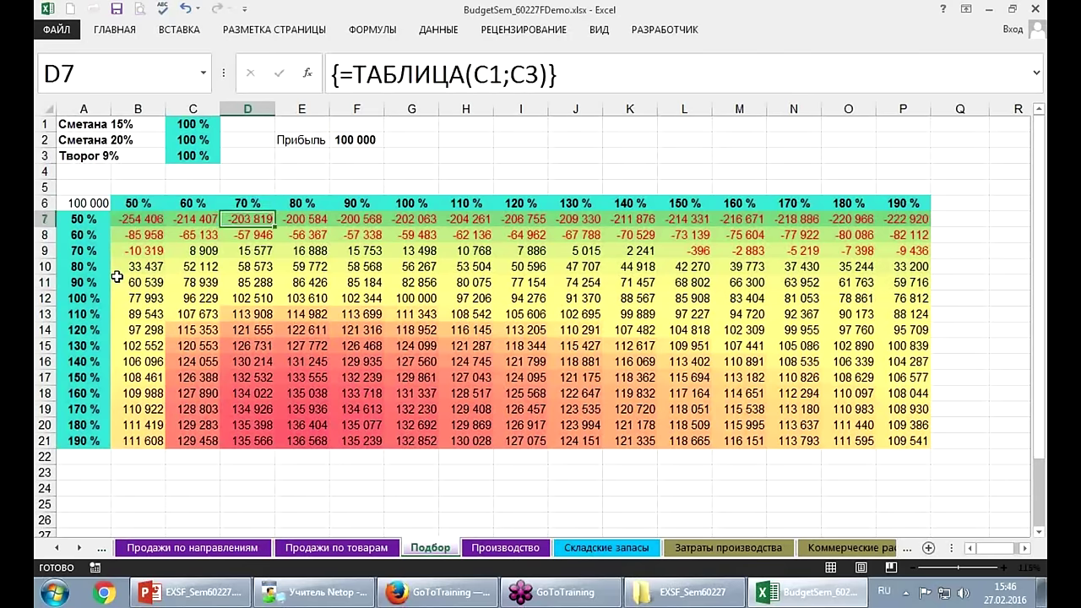
Copy the D6 formula across row 6 to P6.
key("Up")
key("ctrl+c")
key("shift+Right")
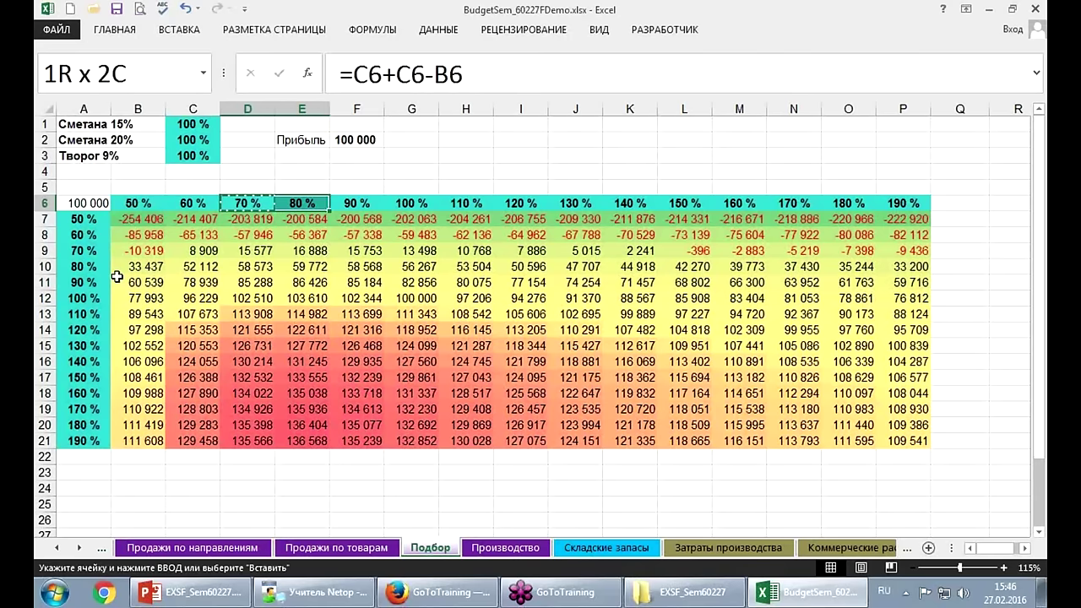
key("shift+Right")
key("shift+Right")
key("shift+Right")
key("shift+Right")
key("ctrl+v")
key("Escape")
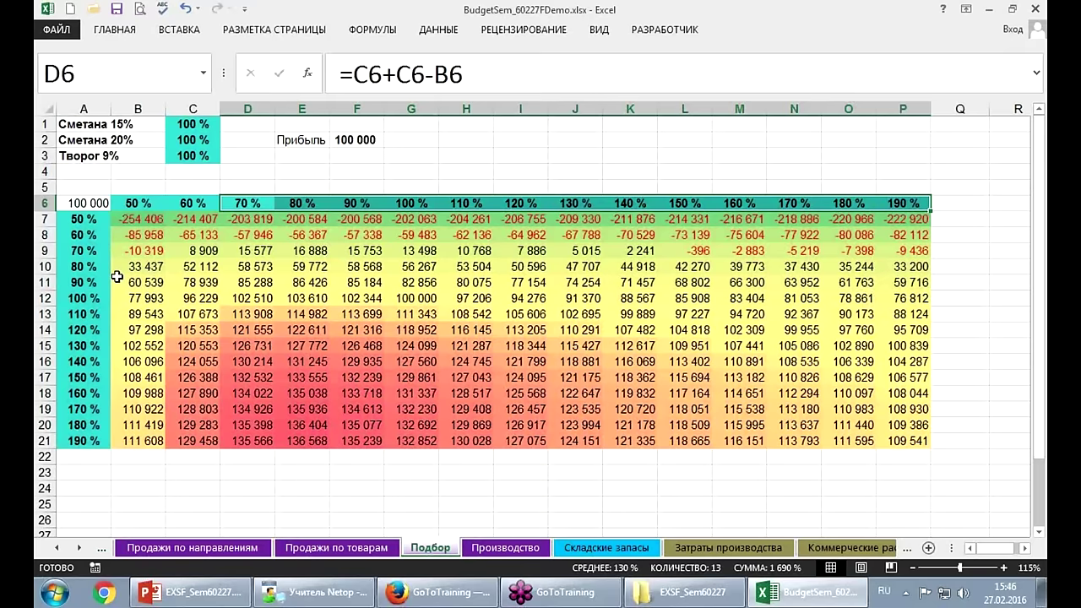
key("Left")
key("Left")
key("Down")
key("Down")
key("Down")
key("Down")
key("Down")
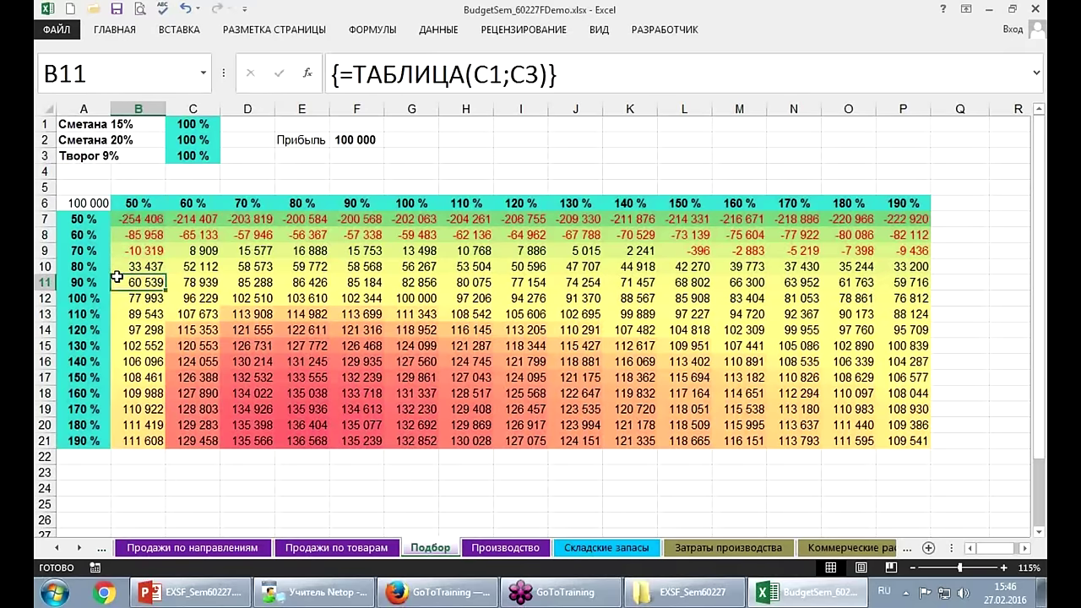
key("Down")
key("Left")
Try 100%, 105% and 110% as test values for the column A inputs.
key("Up")
key("Up")
key("Up")
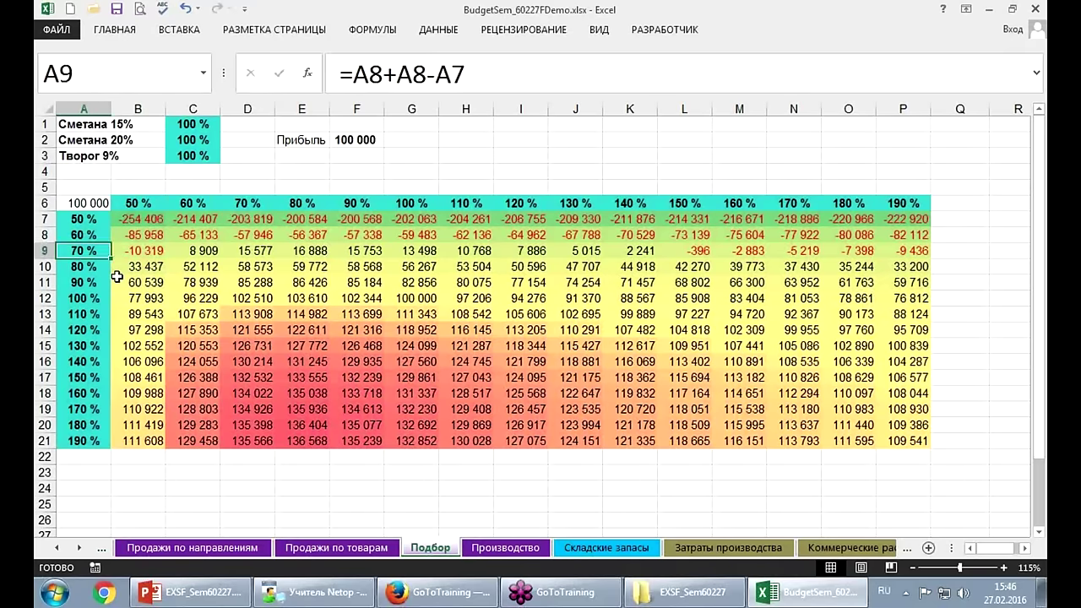
key("Up")
key("Up")
type("100")
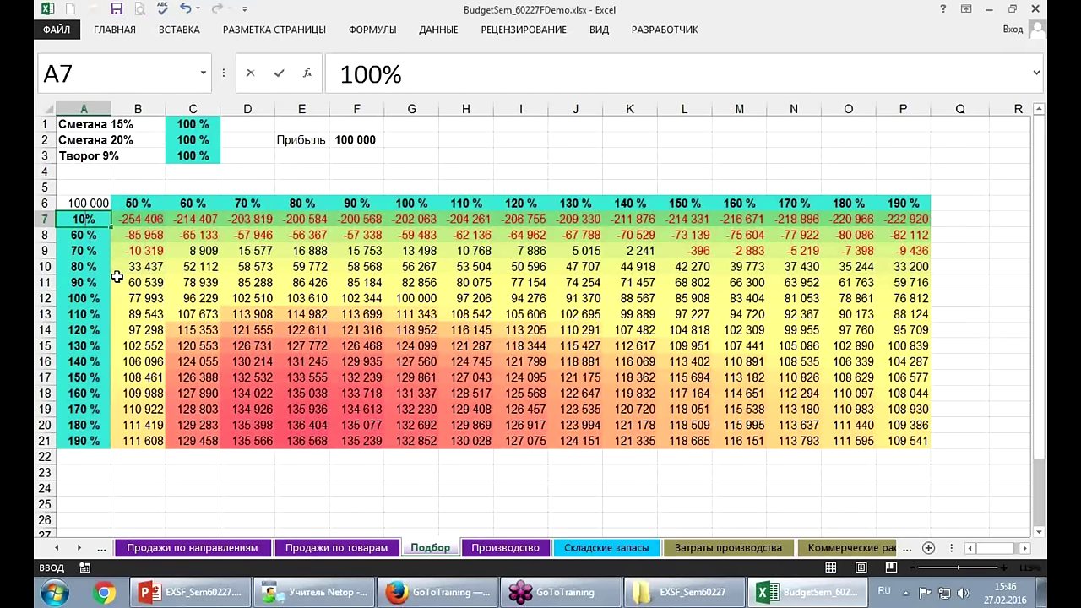
key("Return")
key("Down")
type("105")
key("Return")
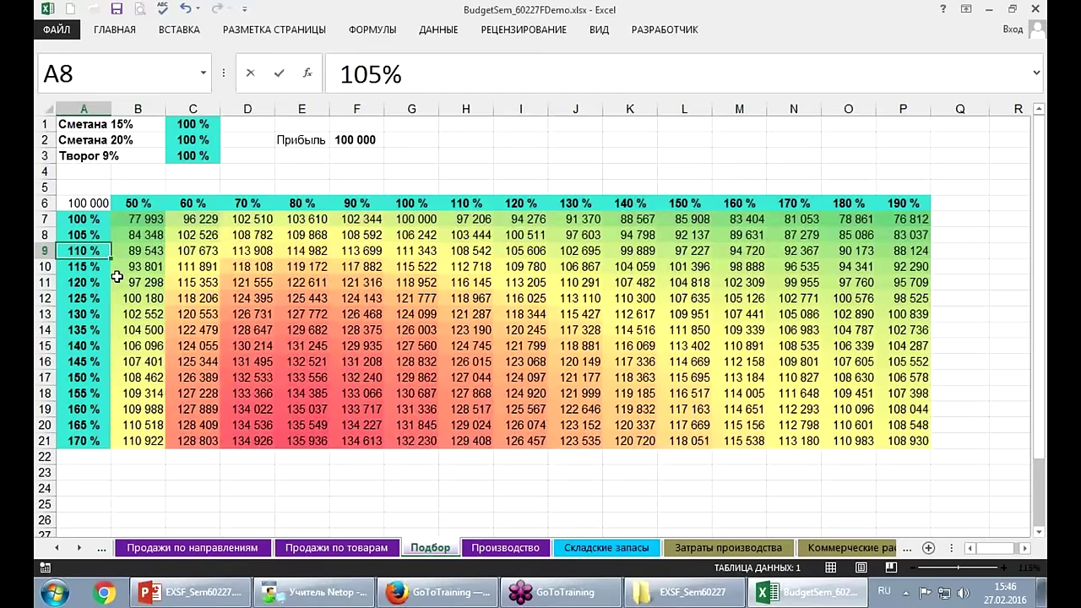
key("Up")
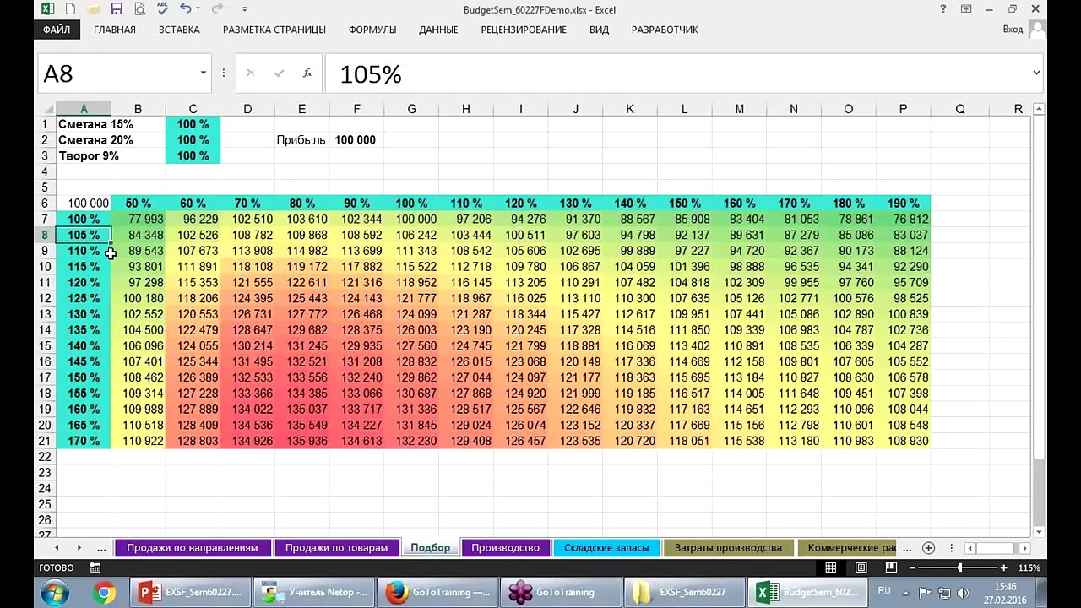
type("110")
key("Return")
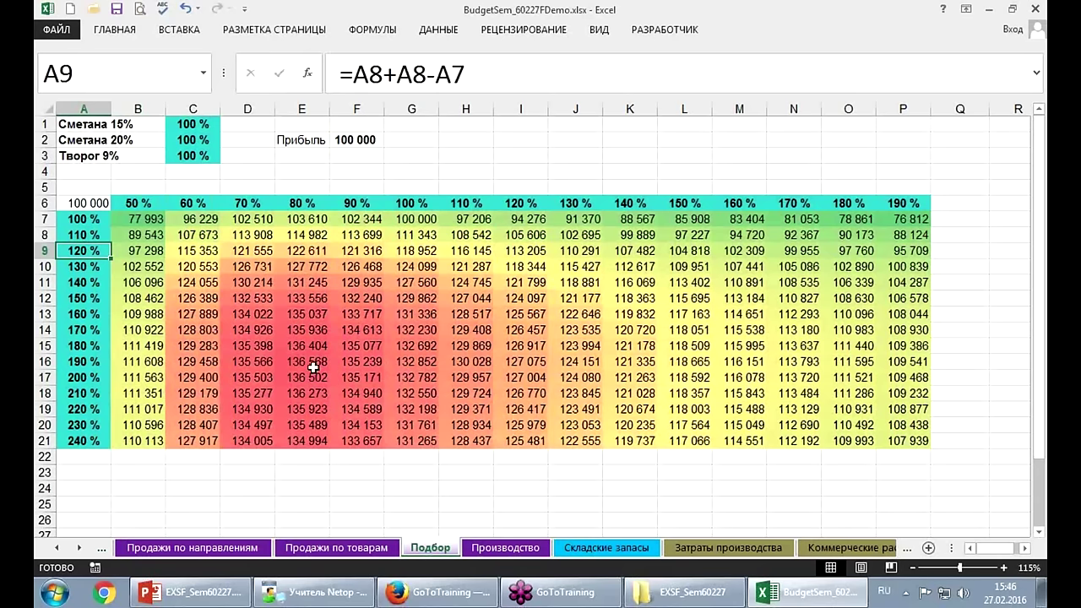
Set A7 to 130% and A8 to 135%, so the rows run 130%–200% in 5% steps.
left_click(87, 220)
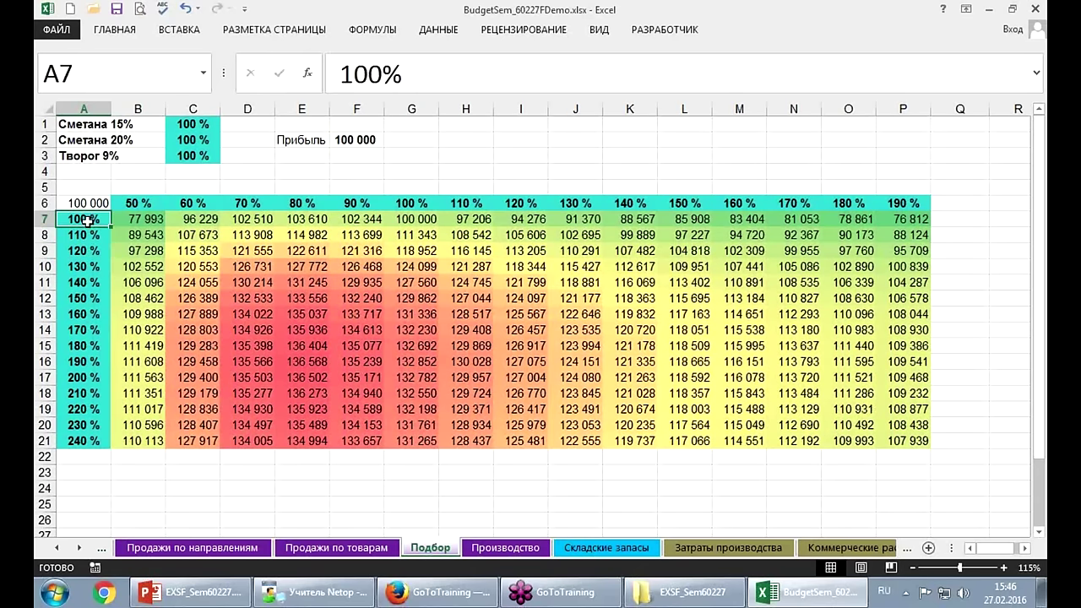
type("13")
type("0")
key("Return")
type("135")
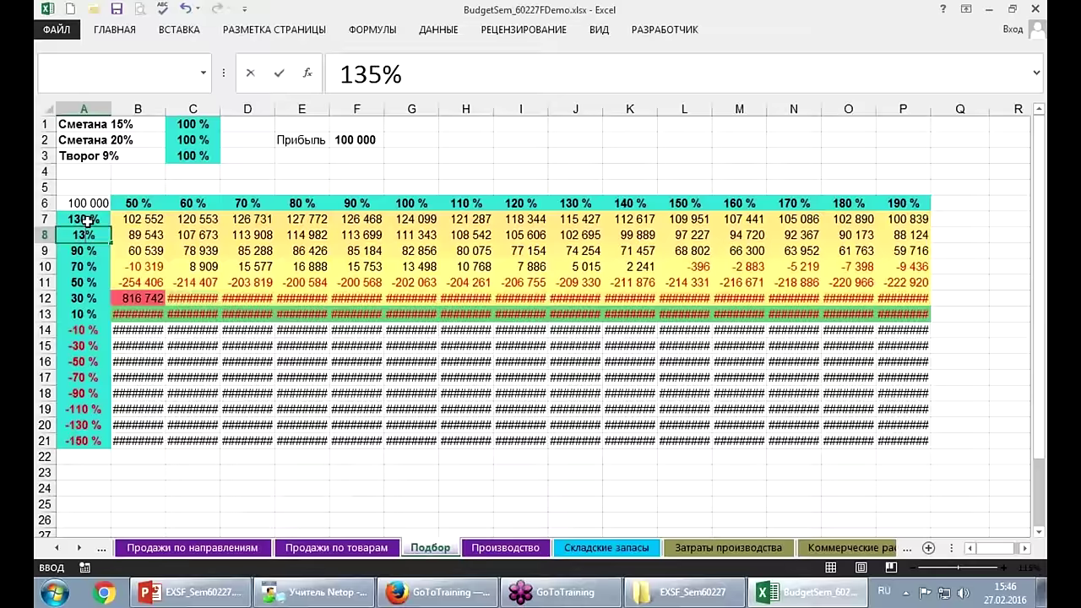
key("Return")
key("Up")
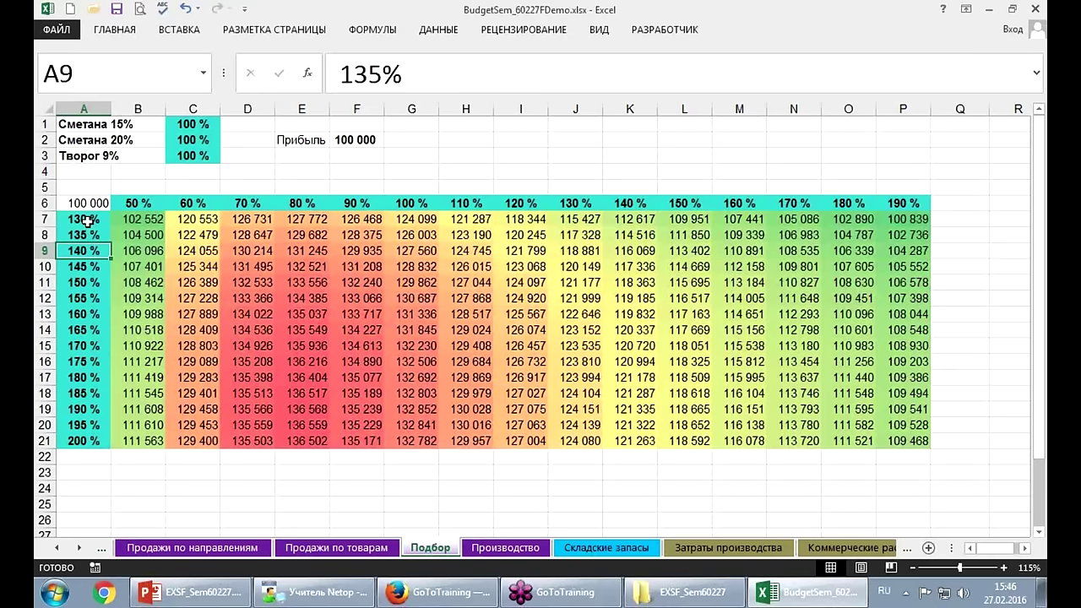
key("Up")
key("Up")
key("Right")
key("Right")
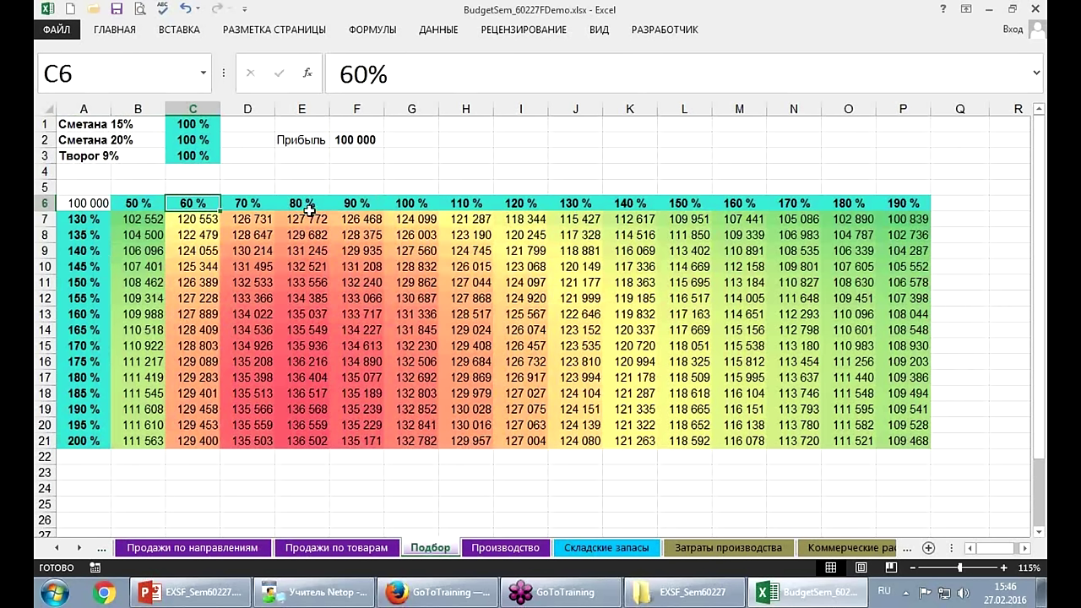
Set the column inputs B6 to 70% and C6 to 72%.
left_click(134, 203)
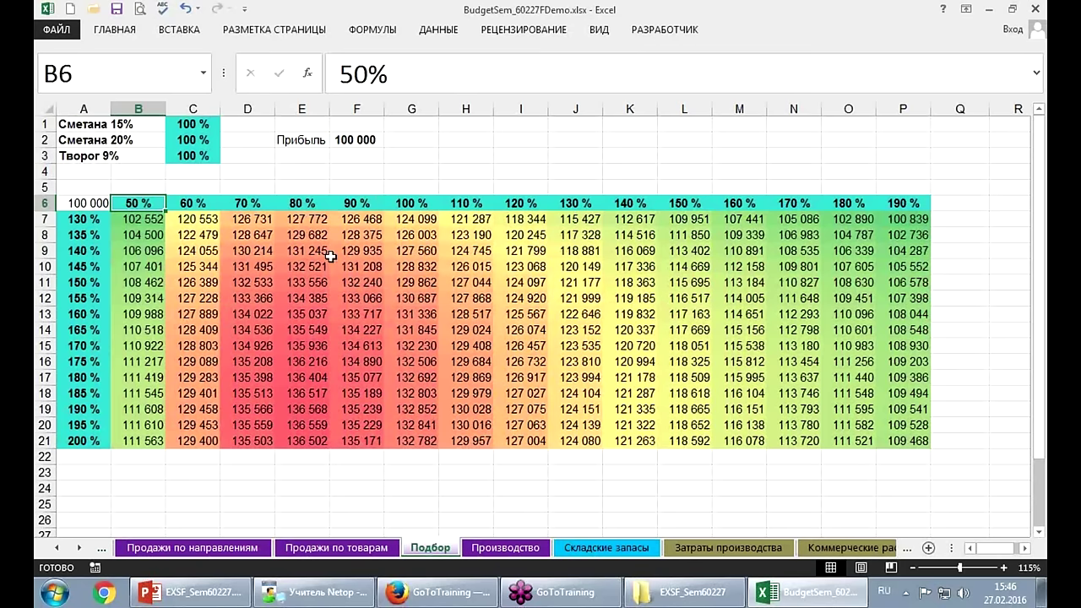
type("70")
key("Return")
key("Up")
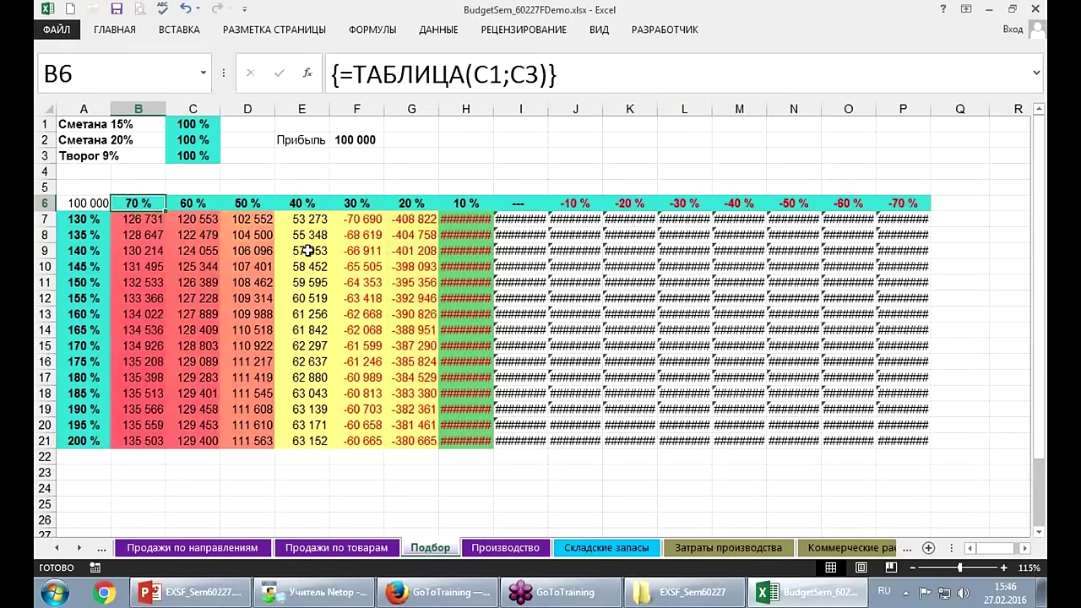
key("Right")
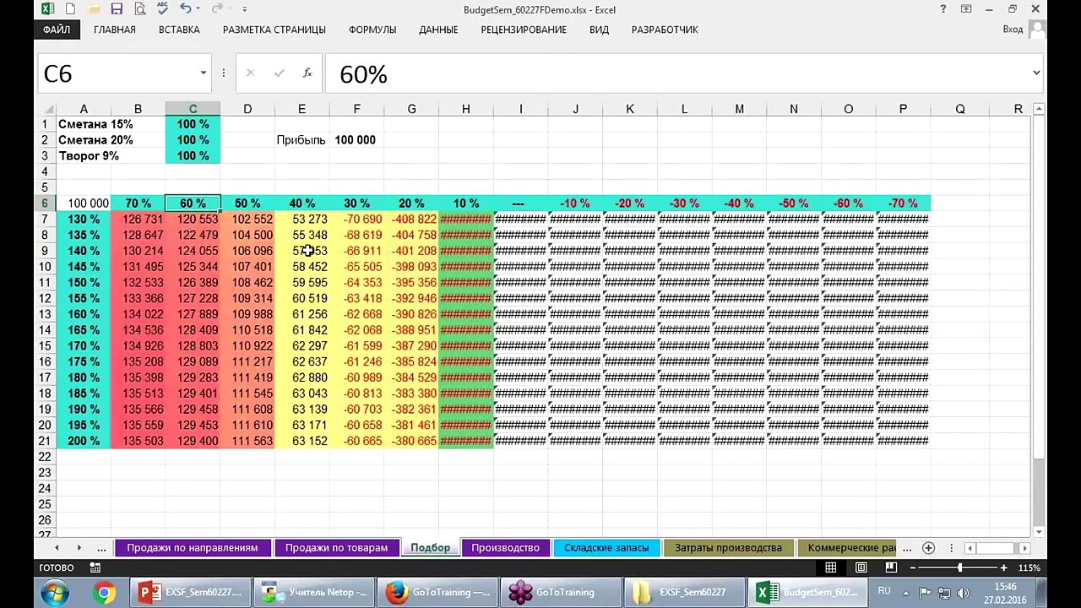
type("72")
key("Return")
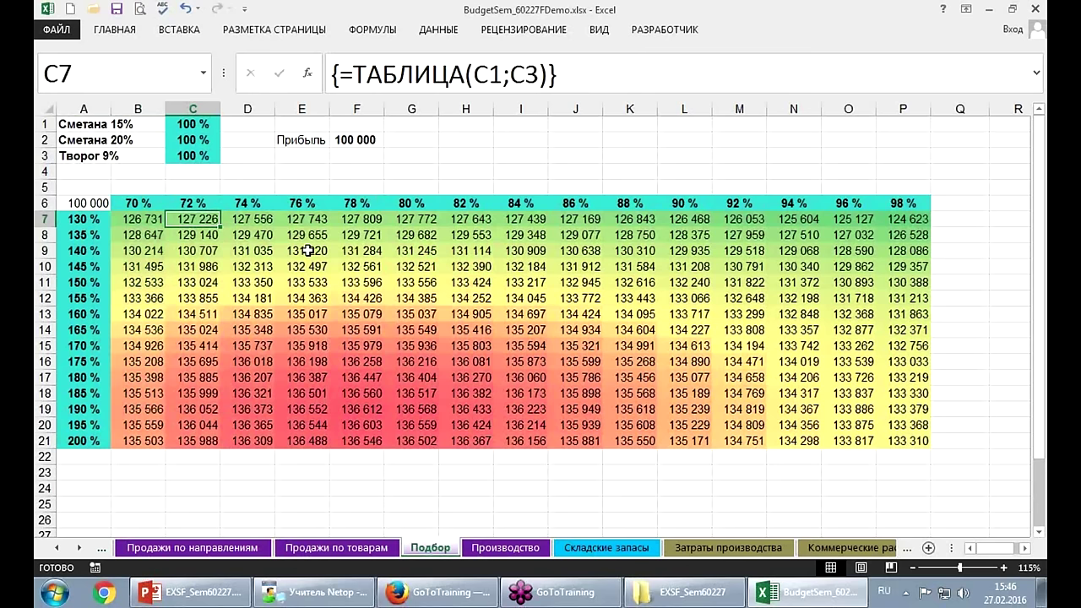
Try 160% in A7 and 162% in A8.
left_click(90, 217)
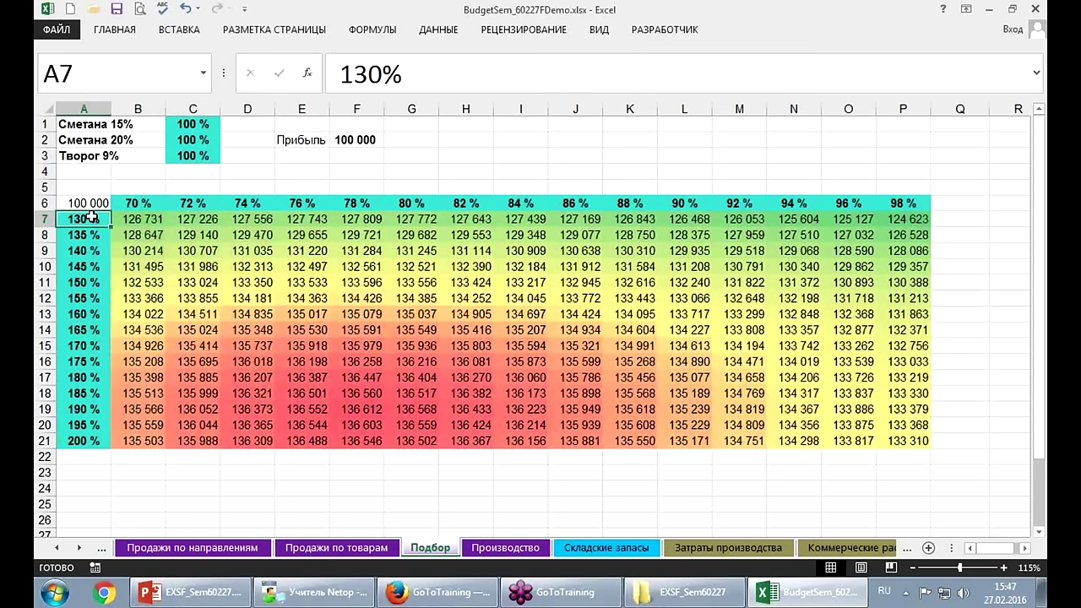
type("160")
key("Return")
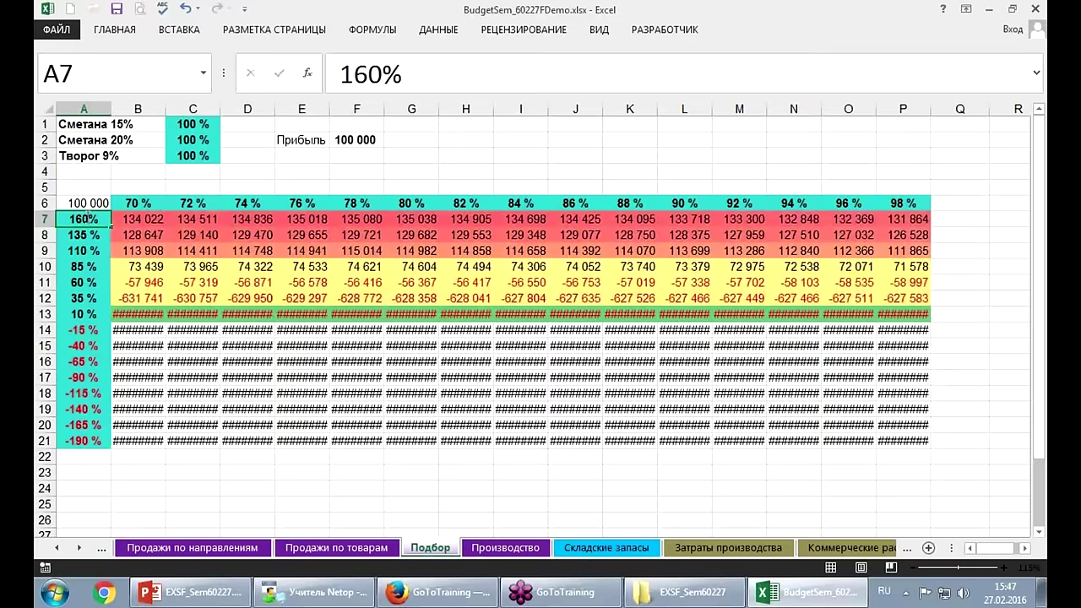
key("Down")
key("Up")
type("1")
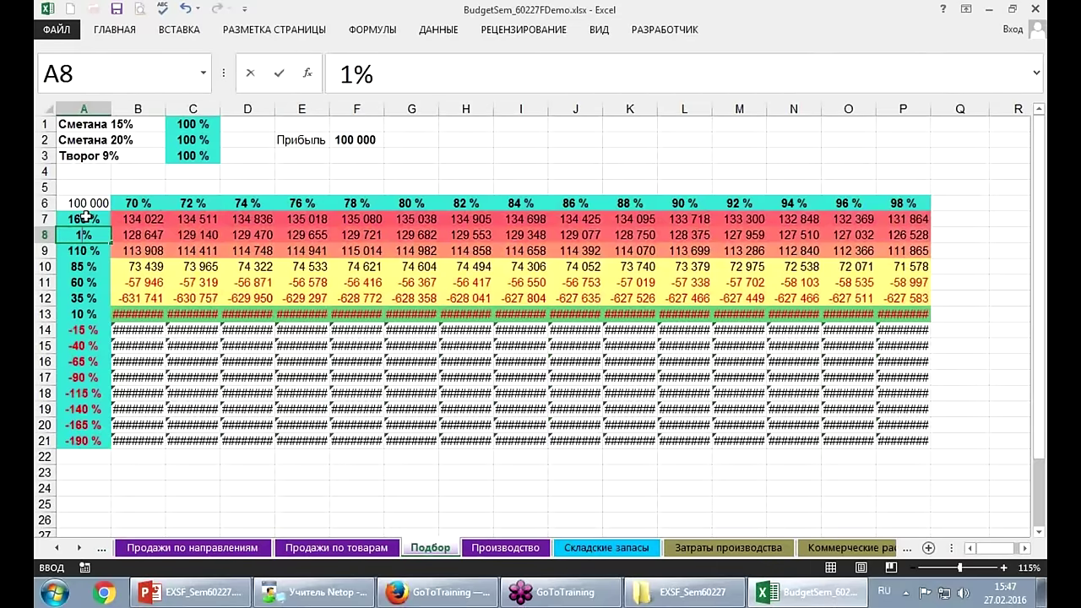
type("62")
key("Return")
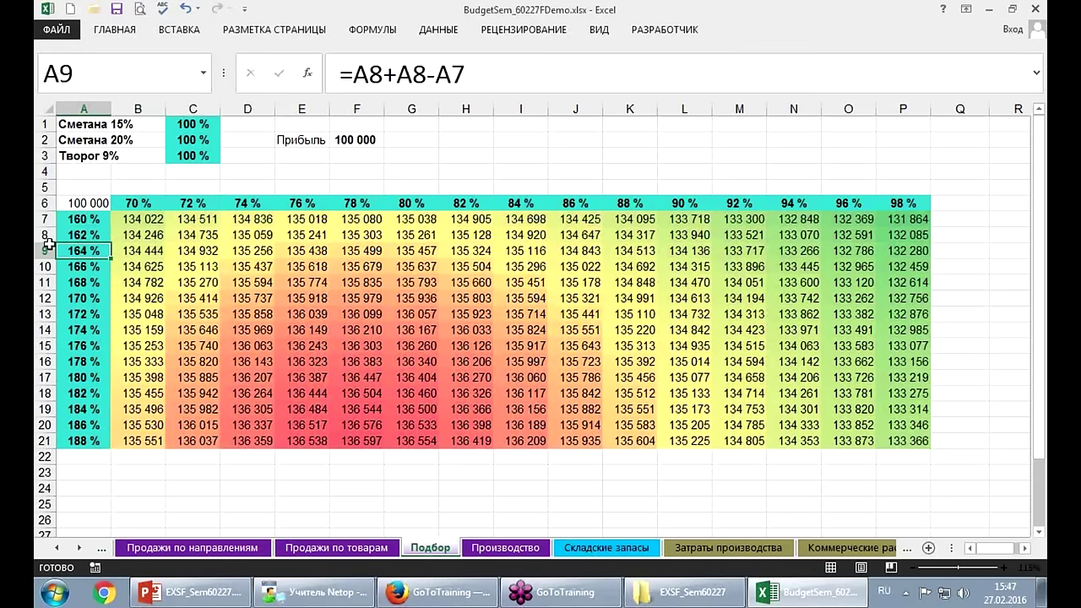
Change A7 to 170% and A8 to 172%, so the rows span 170%–198%.
left_click(99, 220)
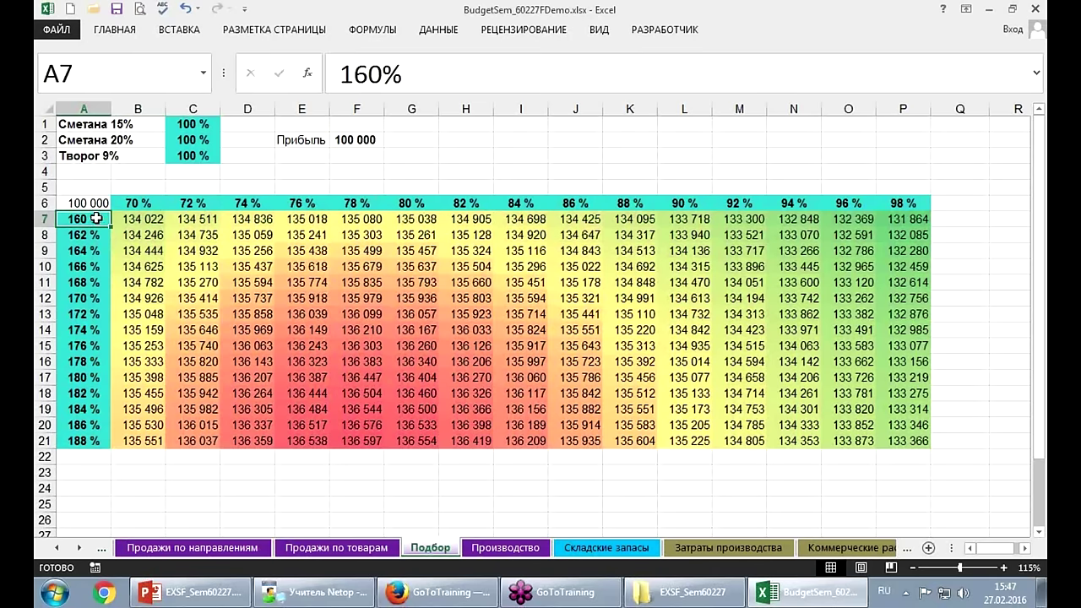
type("1")
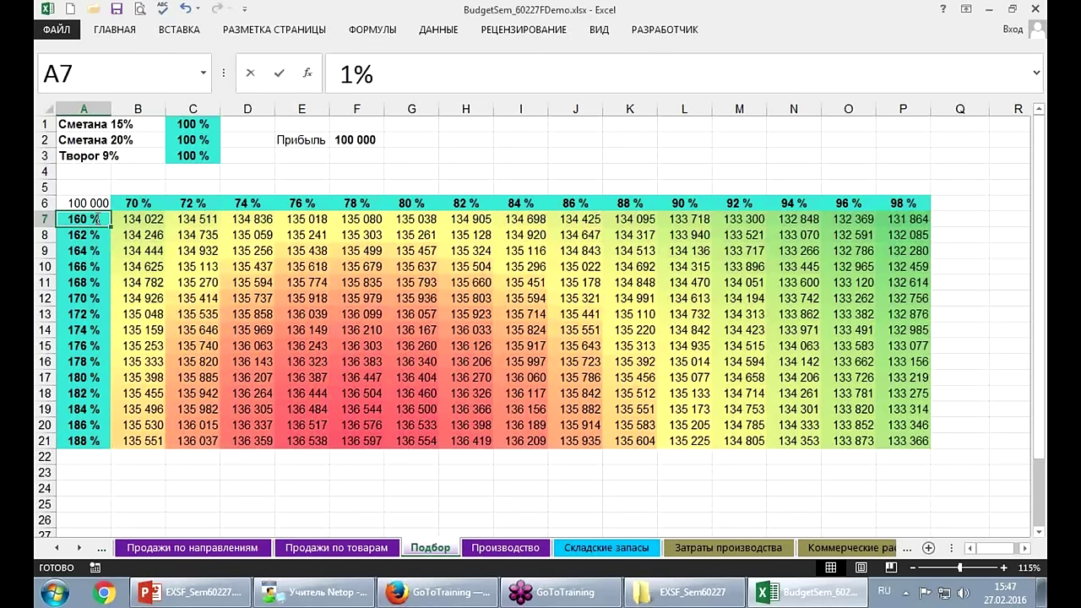
type("70")
key("Return")
type("172")
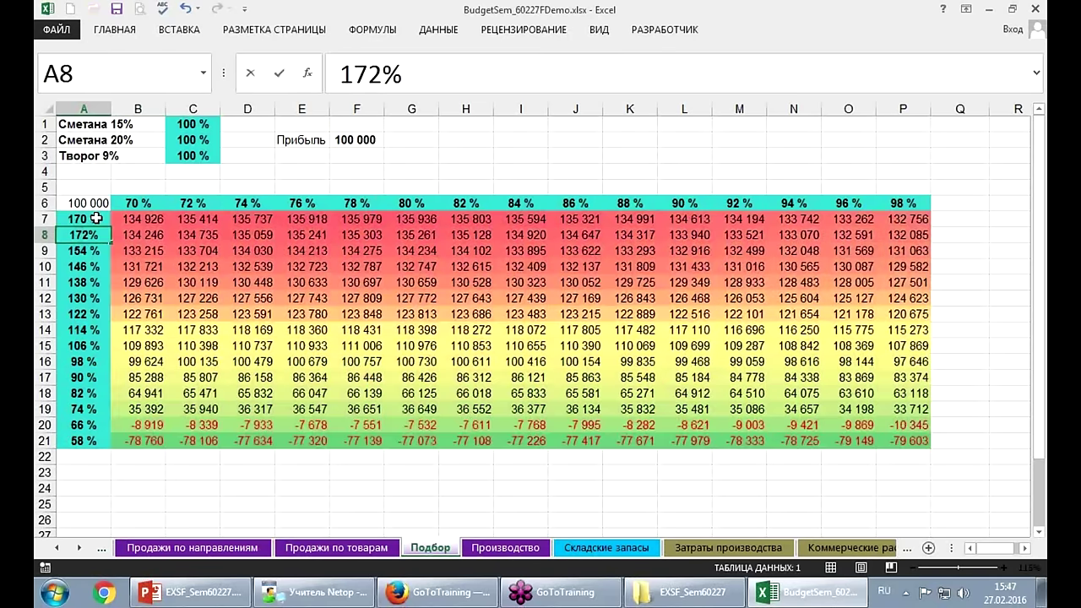
key("Return")
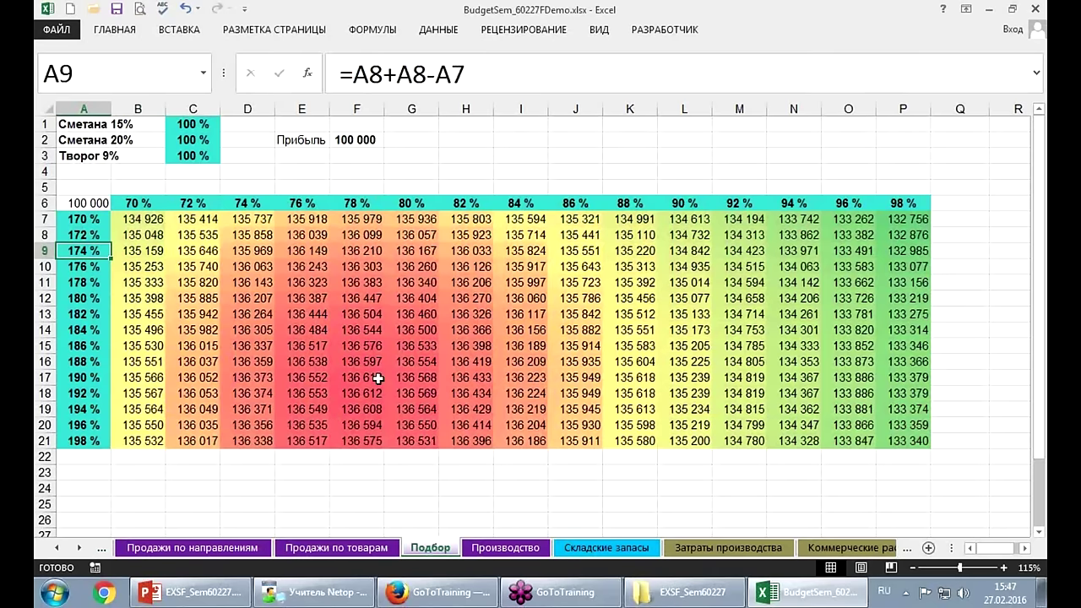
left_click(378, 379)
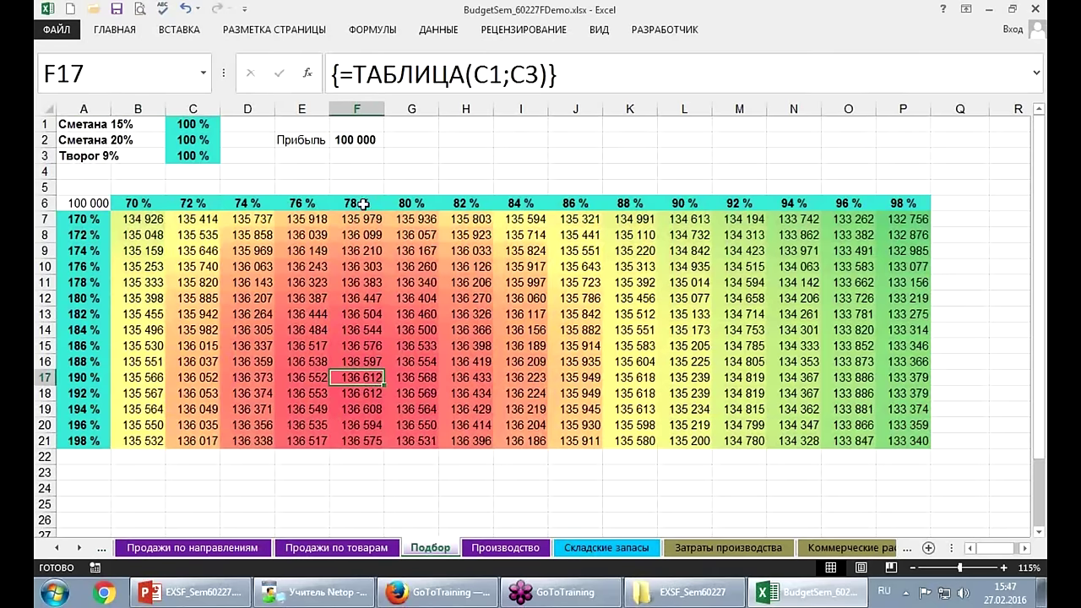
Enter 78% in C1 and 192% in C3, raising profit to 136 612.
left_click(194, 125)
type("78")
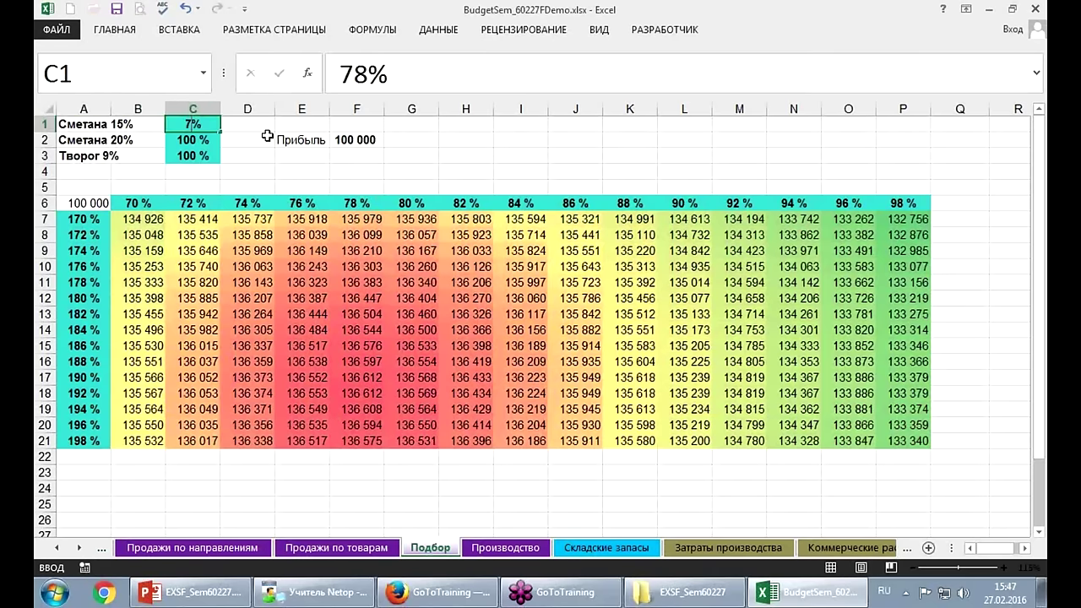
key("Return")
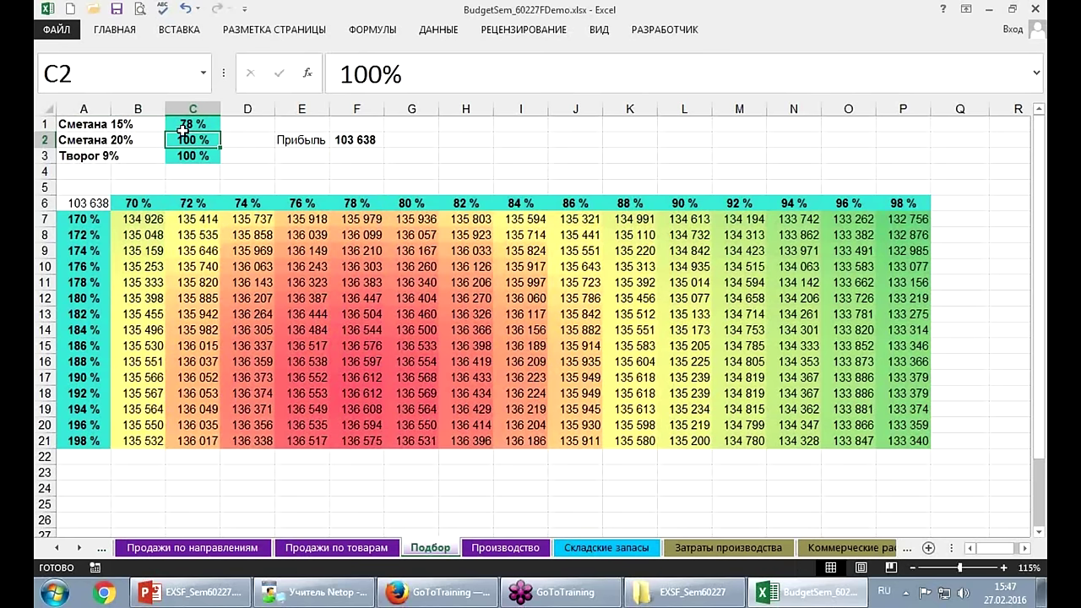
left_click(203, 157)
type("19")
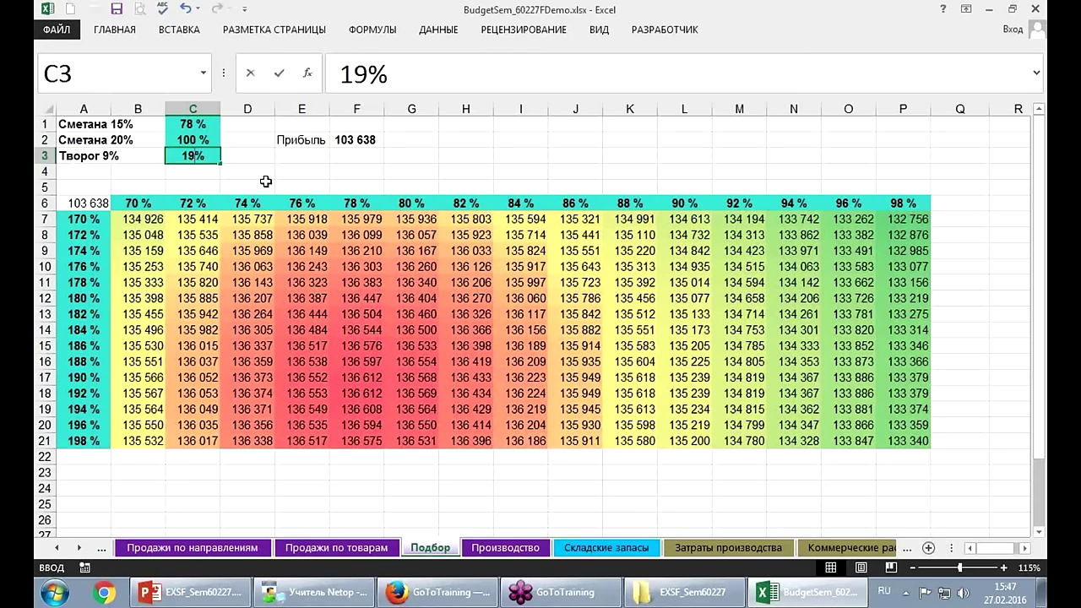
type("2")
key("Return")
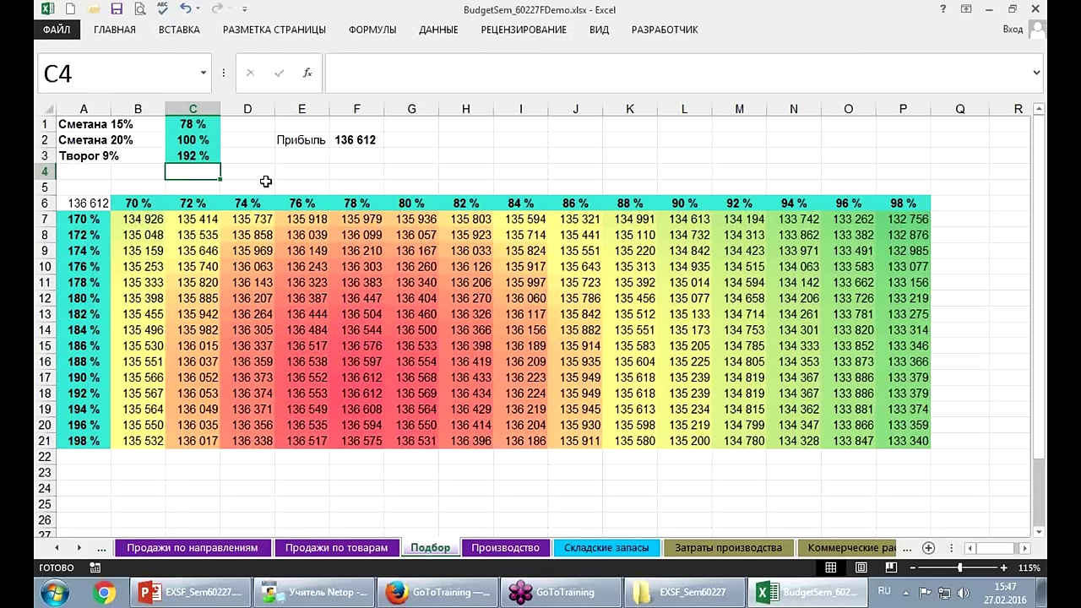
left_click(185, 140)
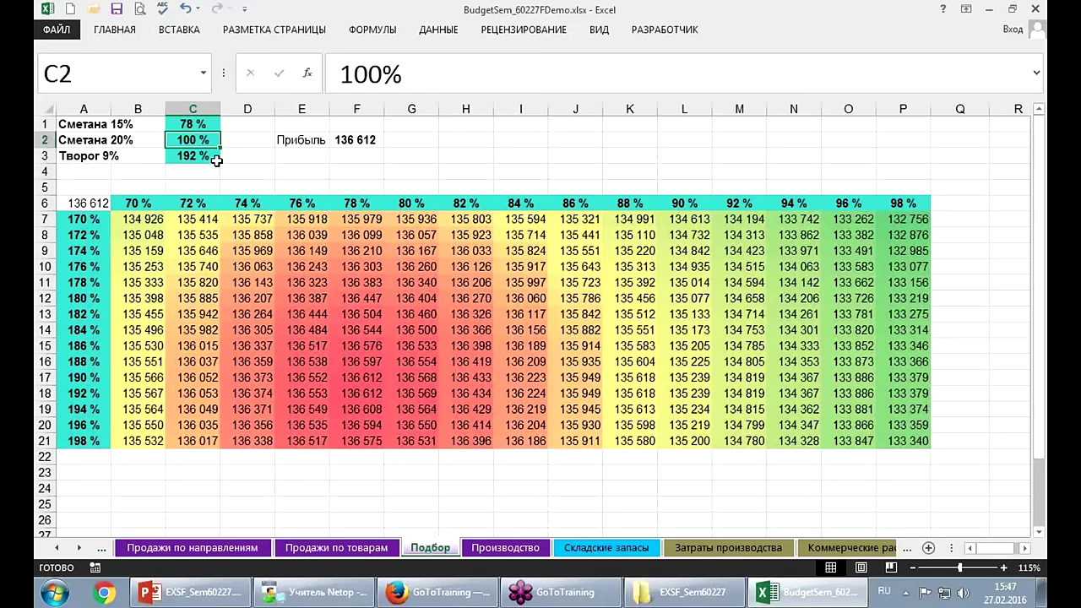
Copy the A7:A21 percentages to A29 and restart the series at 50% and 60%.
left_click_drag(89, 219, 82, 434)
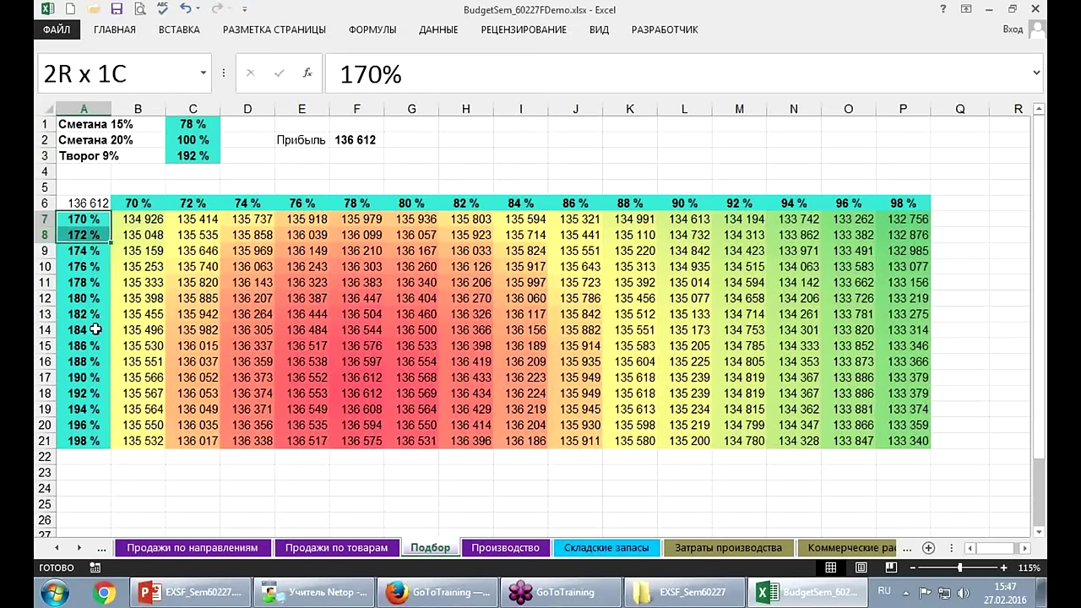
key("ctrl+c")
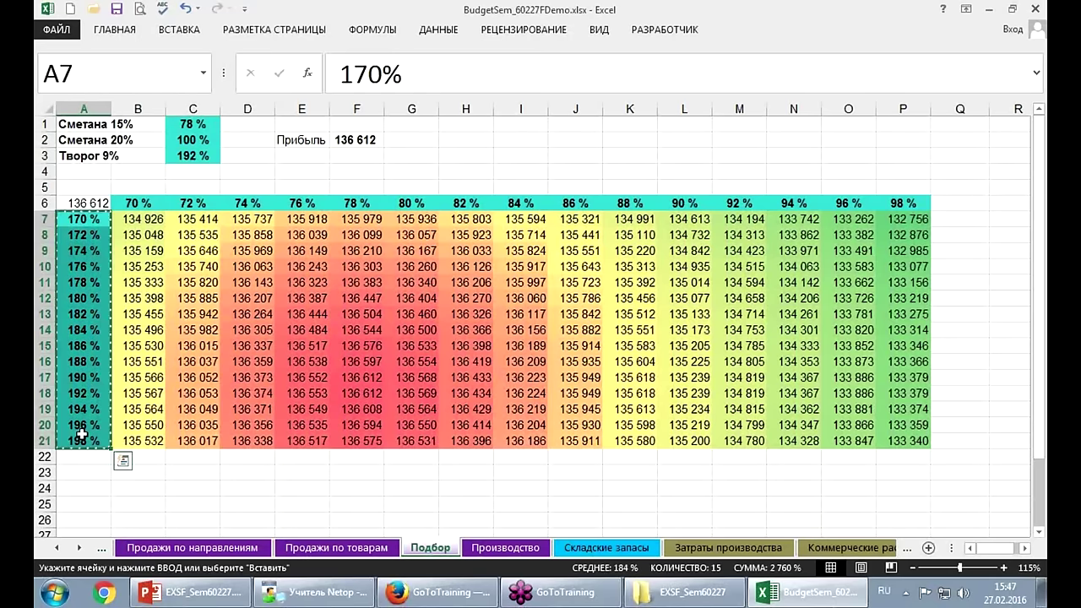
key("Down")
key("Down")
key("Down")
key("Down")
key("Down")
key("Down")
key("Down")
key("Down")
key("Down")
key("Down")
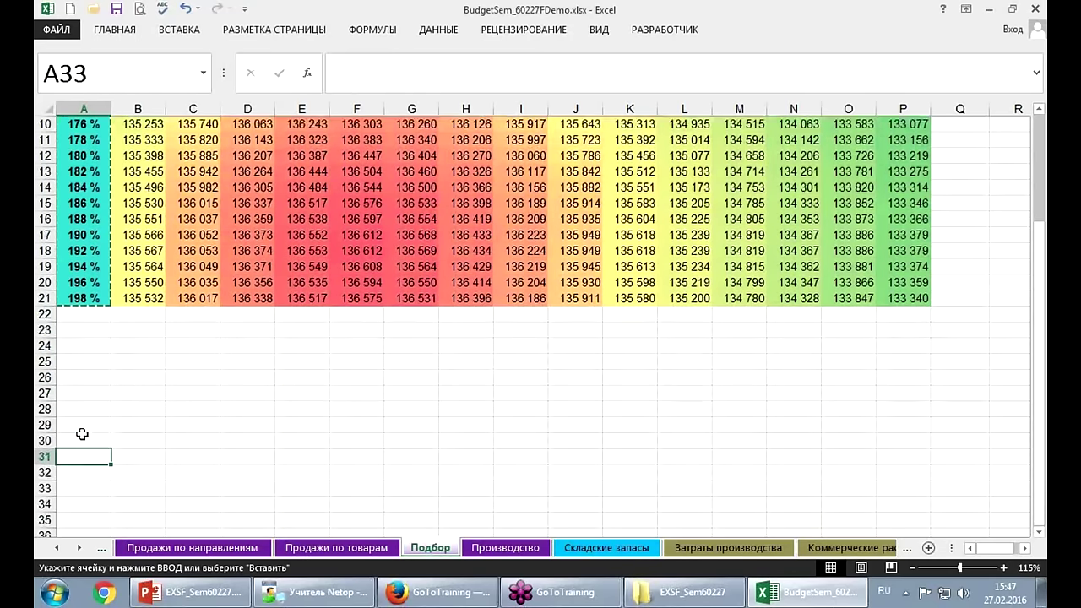
left_click(82, 431)
key("ctrl+v")
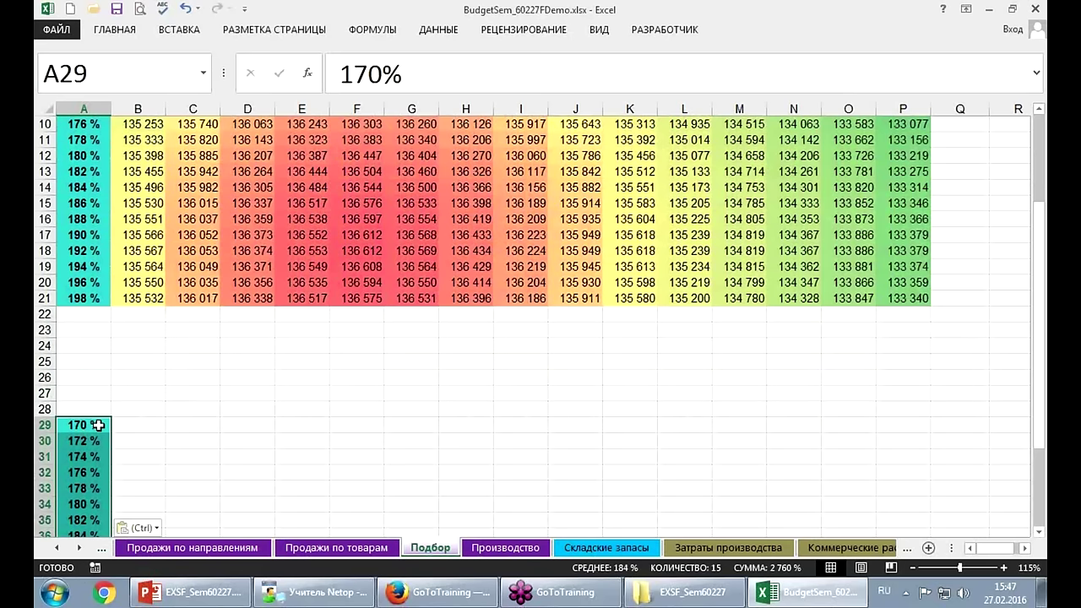
type("50")
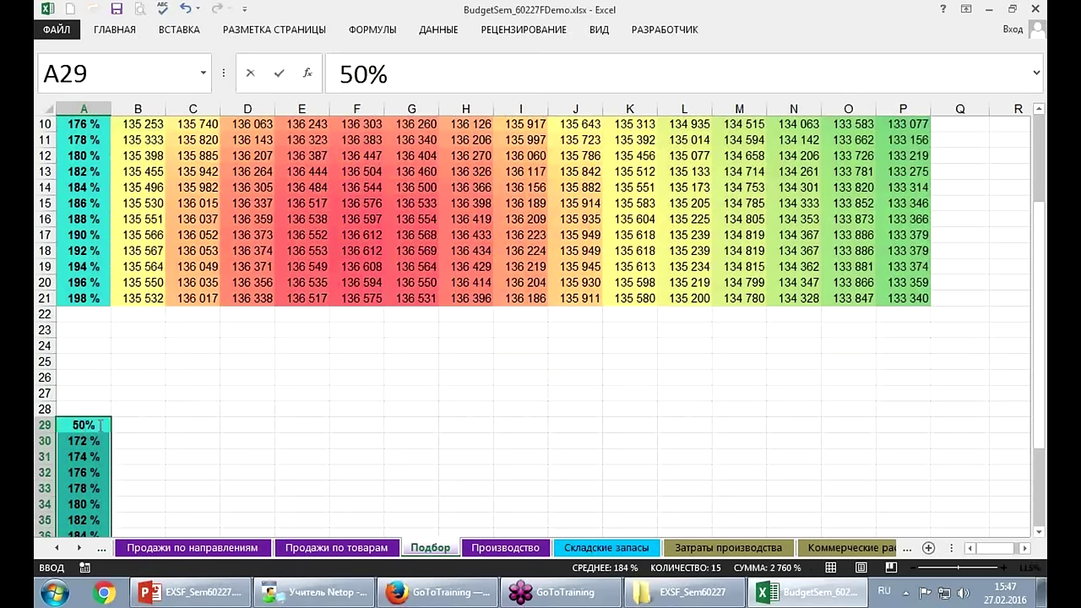
key("Return")
type("60")
key("Return")
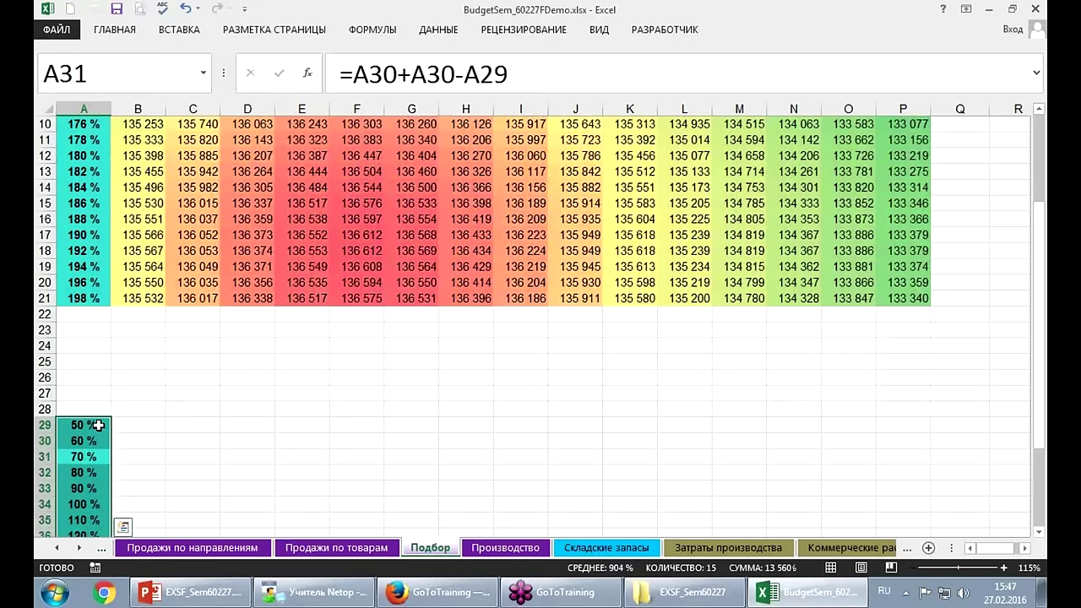
Link B28 to the profit with =F2 and select A28:B43.
key("Up")
key("Up")
key("Up")
key("Right")
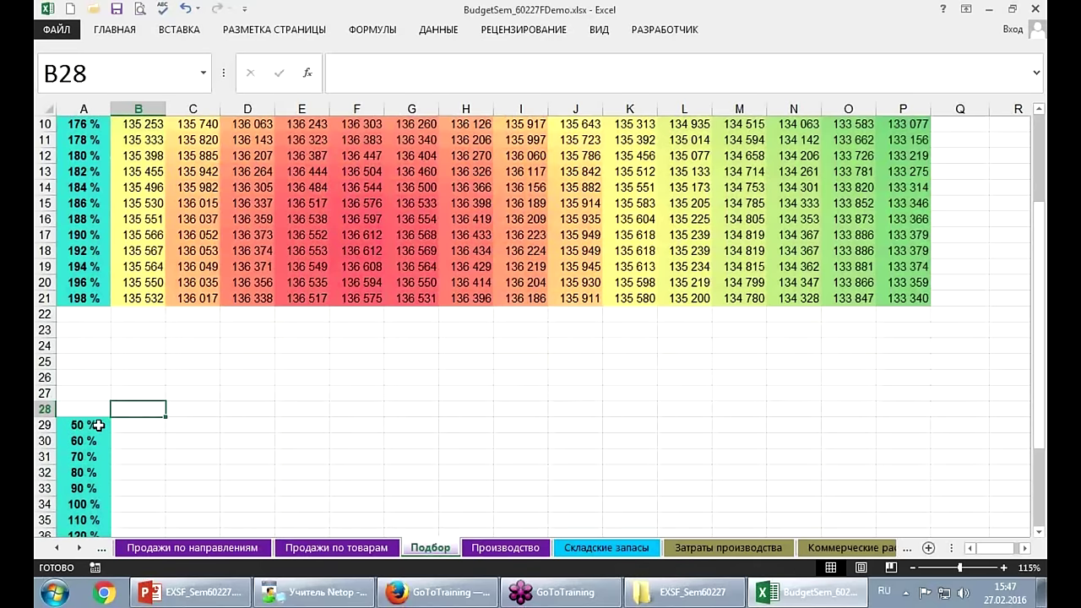
type("=")
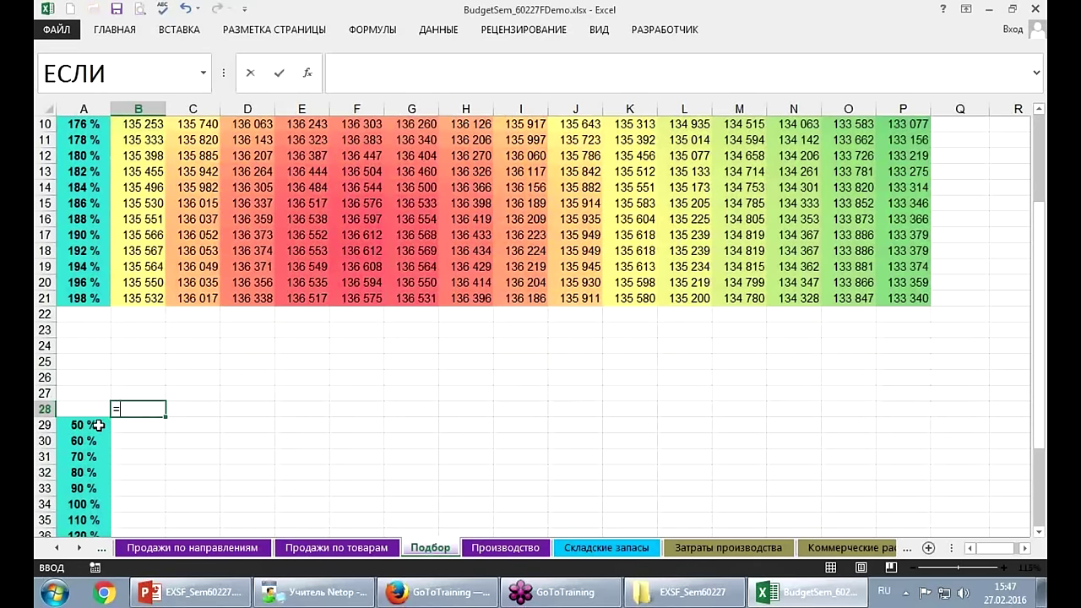
key("ctrl+Home")
key("Right")
key("Right")
key("Right")
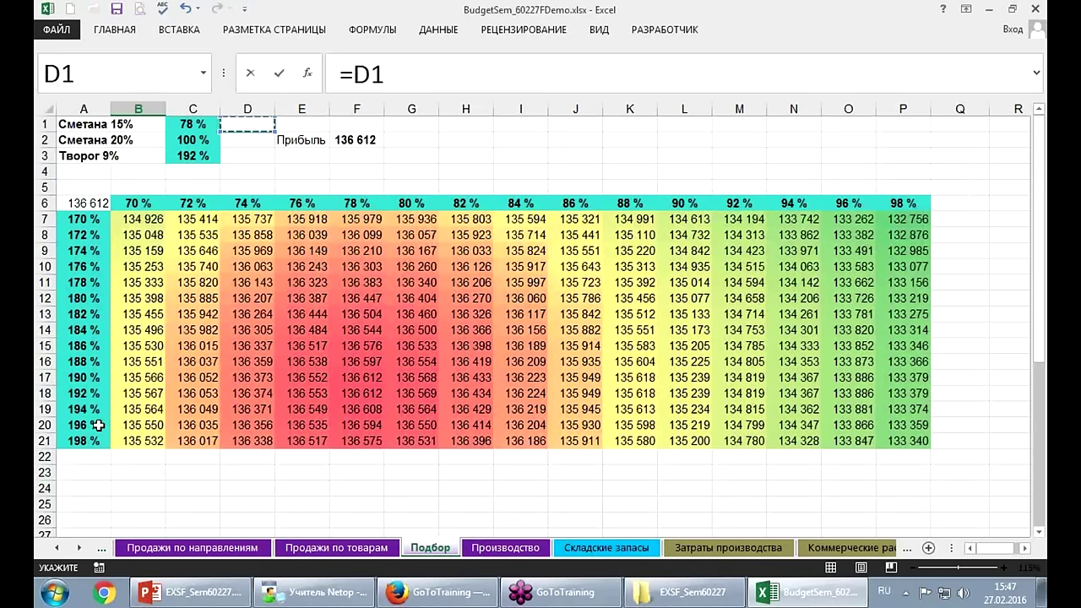
key("Right")
key("Right")
key("Down")
key("Return")
key("Up")
key("Left")
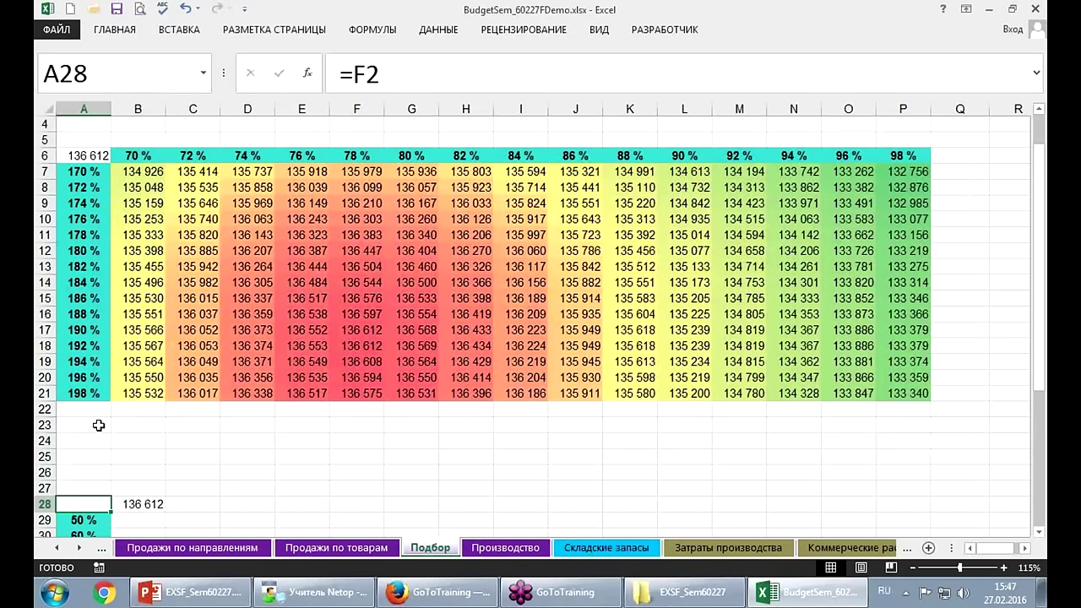
key("shift+Right")
key("shift+Down")
key("shift+Down")
key("shift+Down")
key("shift+Down")
key("shift+Down")
key("shift+Down")
key("shift+Down")
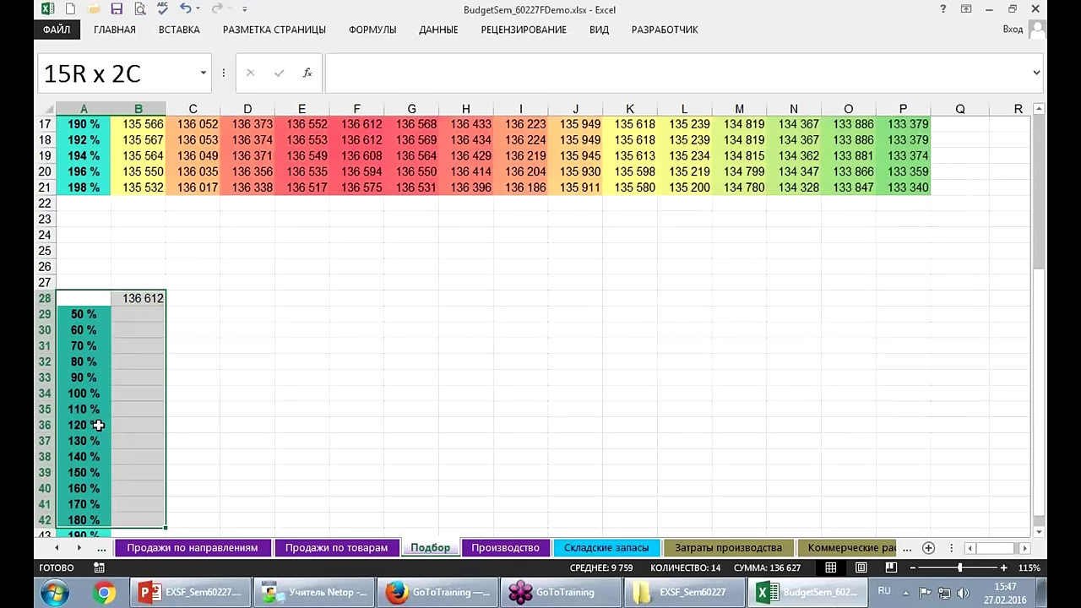
key("shift+Down")
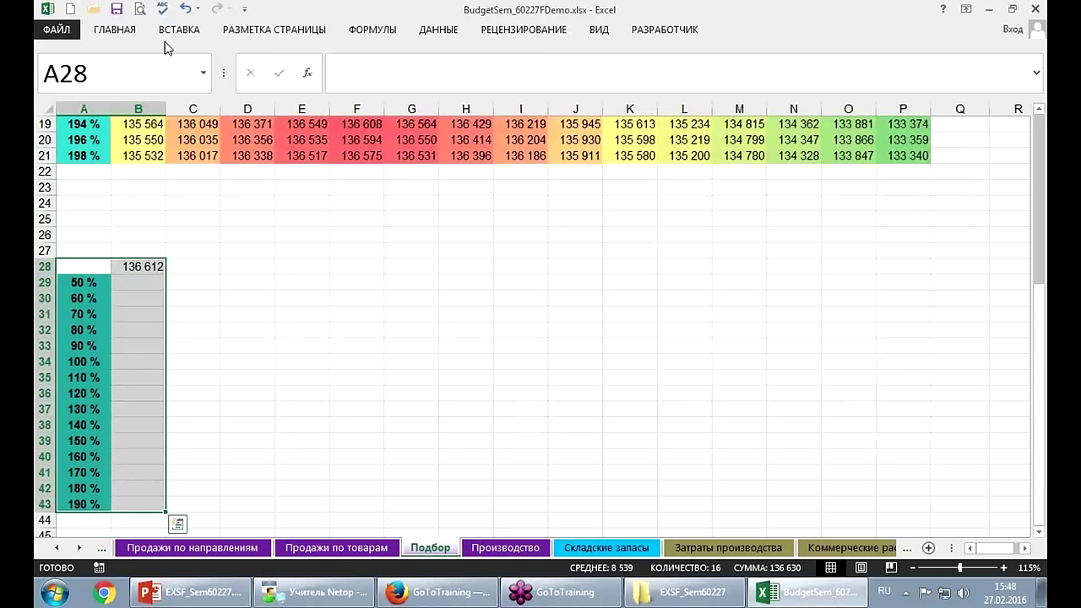
Build a one-variable data table on A28:B43 with $C$2 as the input cell.
left_click(438, 30)
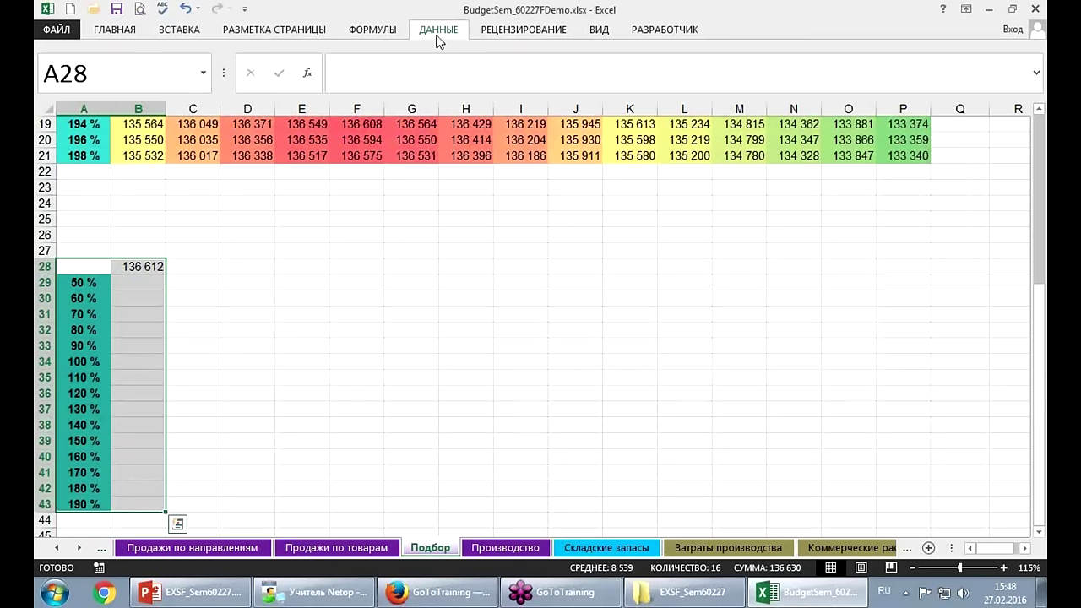
left_click(575, 88)
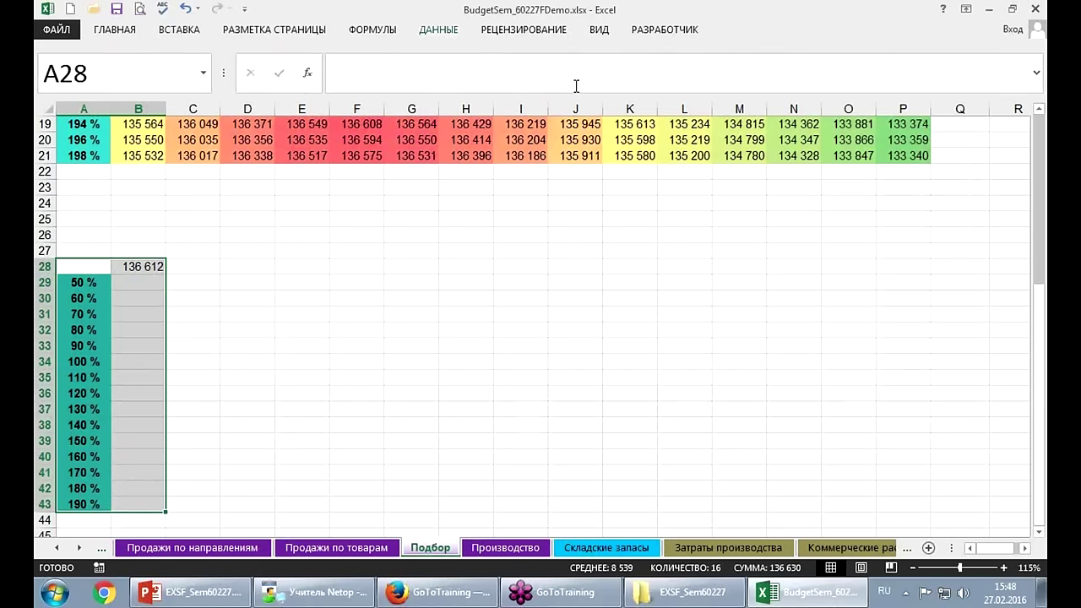
left_click(334, 318)
left_click(448, 33)
left_click(707, 71)
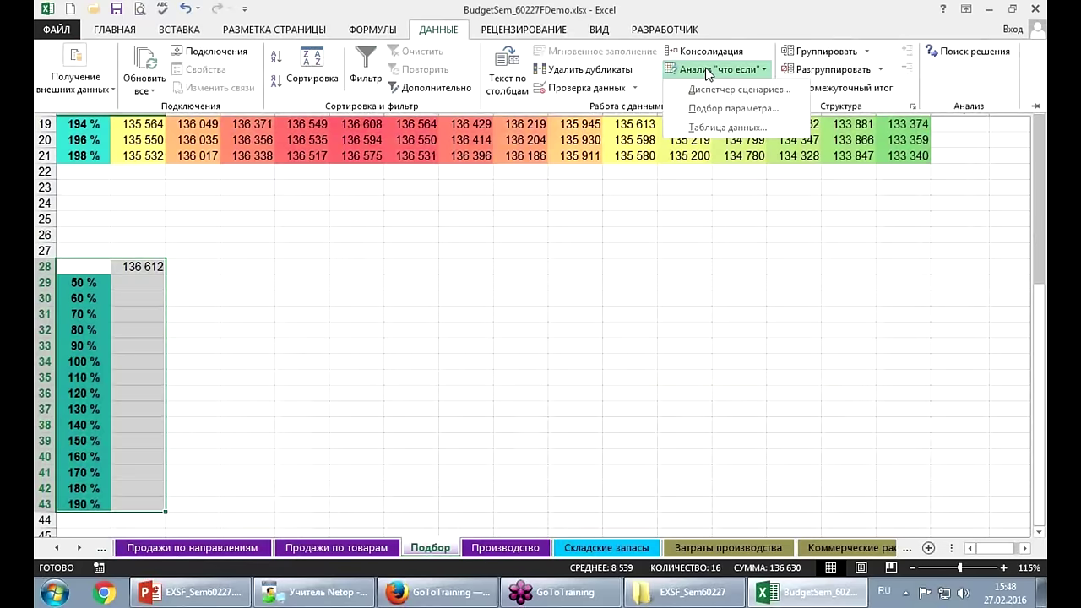
left_click(726, 127)
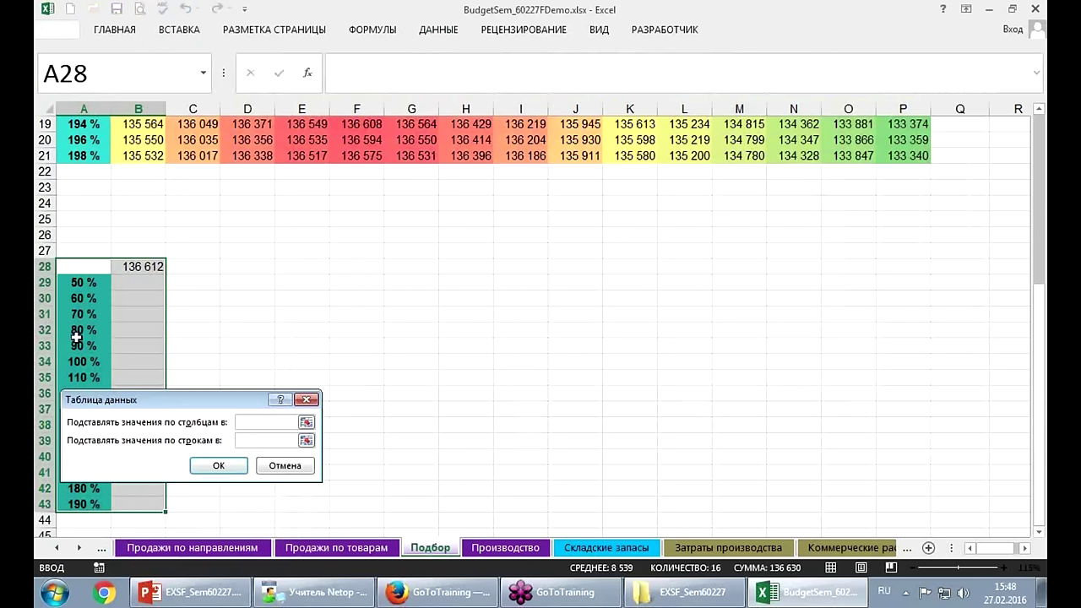
scroll(269, 241, "up", 4)
scroll(268, 230, "up", 1)
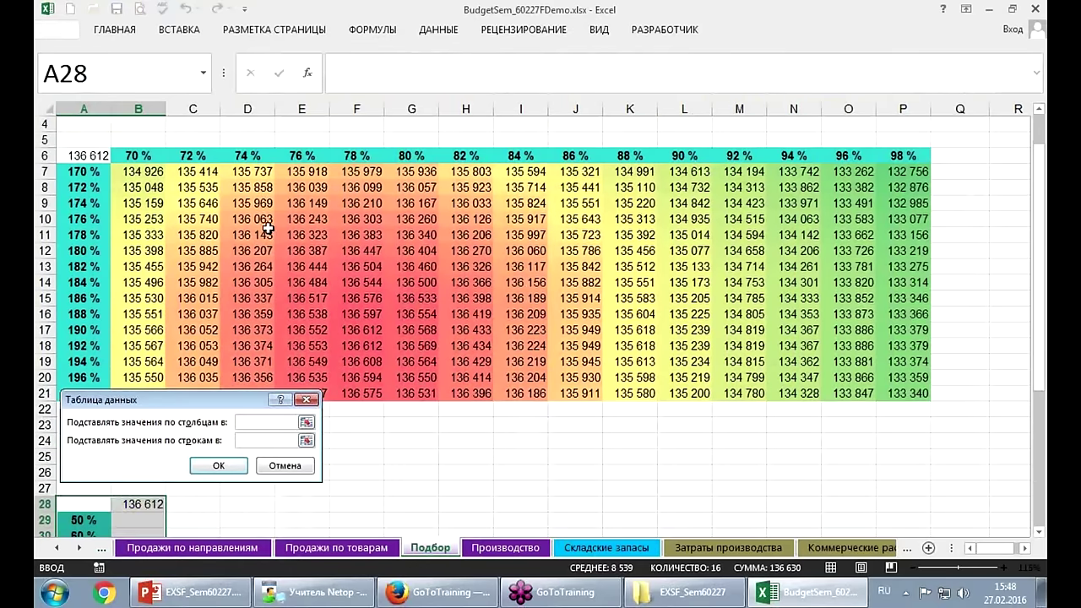
scroll(266, 225, "up", 1)
left_click(202, 137)
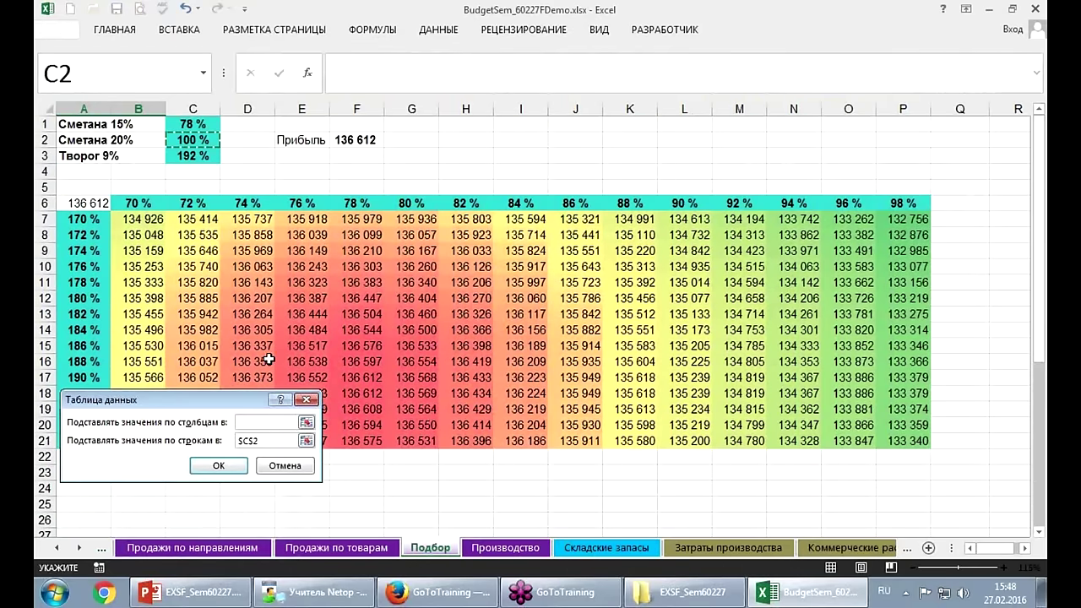
left_click(219, 466)
Apply blue gradient data bars to the profits in B29:B43.
scroll(225, 466, "down", 2)
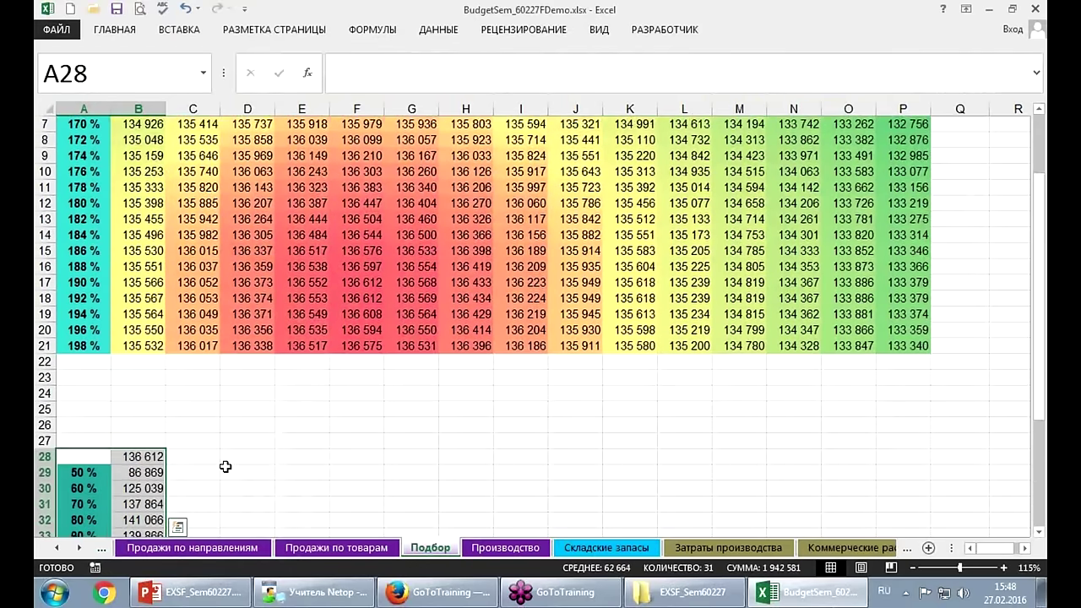
scroll(224, 465, "down", 1)
scroll(224, 466, "down", 1)
scroll(226, 464, "down", 1)
scroll(224, 464, "down", 1)
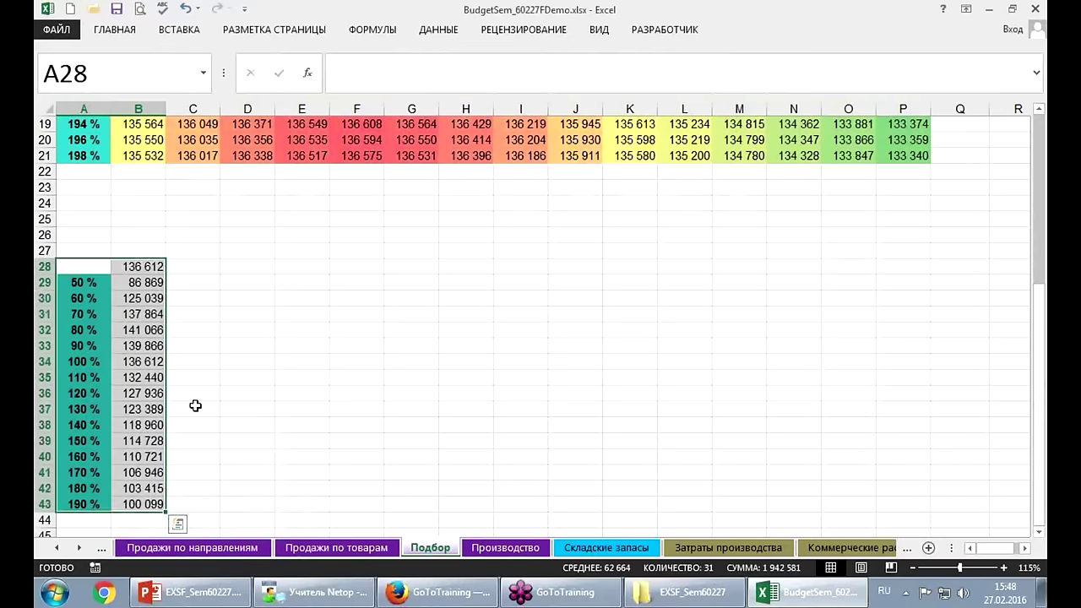
left_click_drag(140, 282, 139, 504)
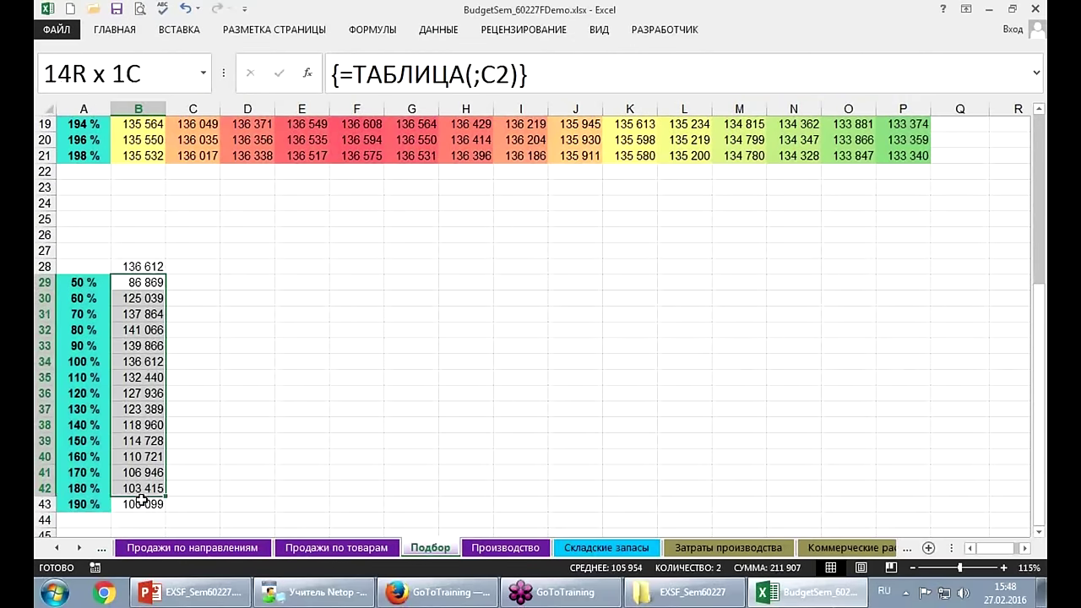
left_click(115, 34)
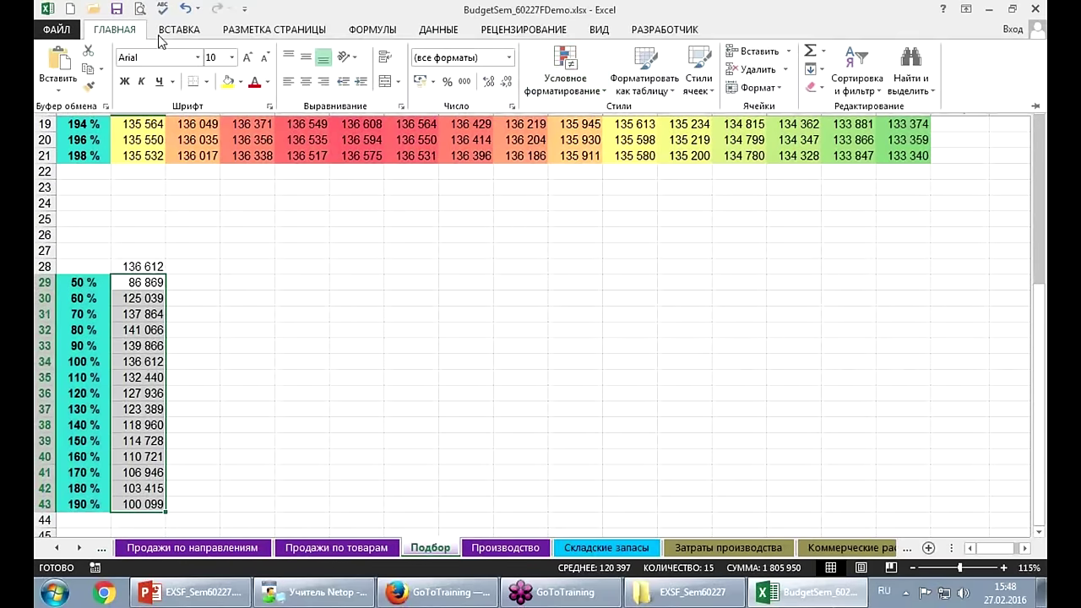
left_click(568, 80)
mouse_move(590, 187)
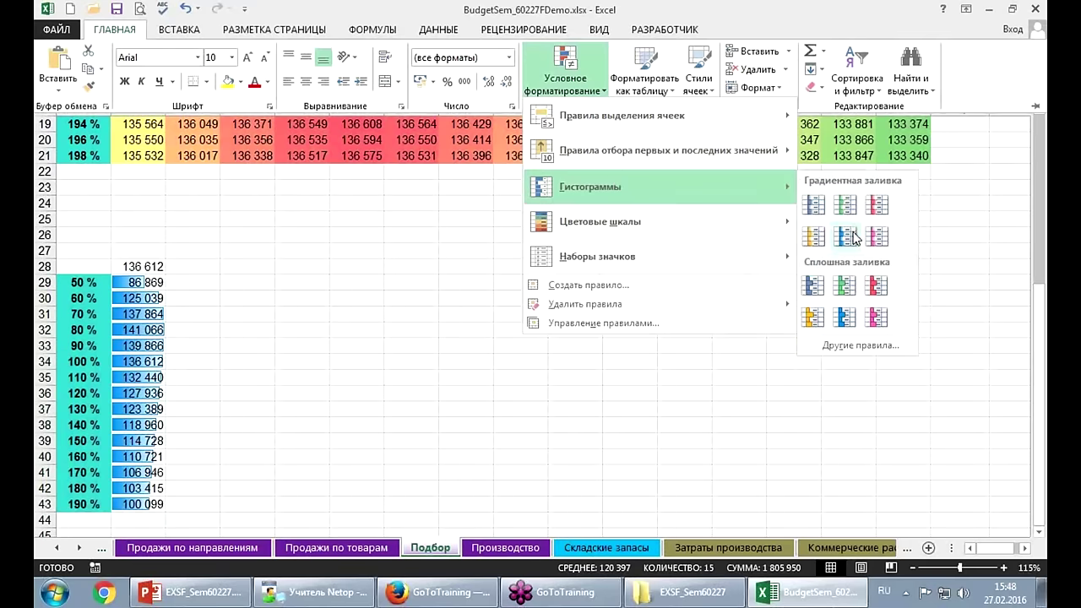
left_click(853, 240)
left_click(359, 391)
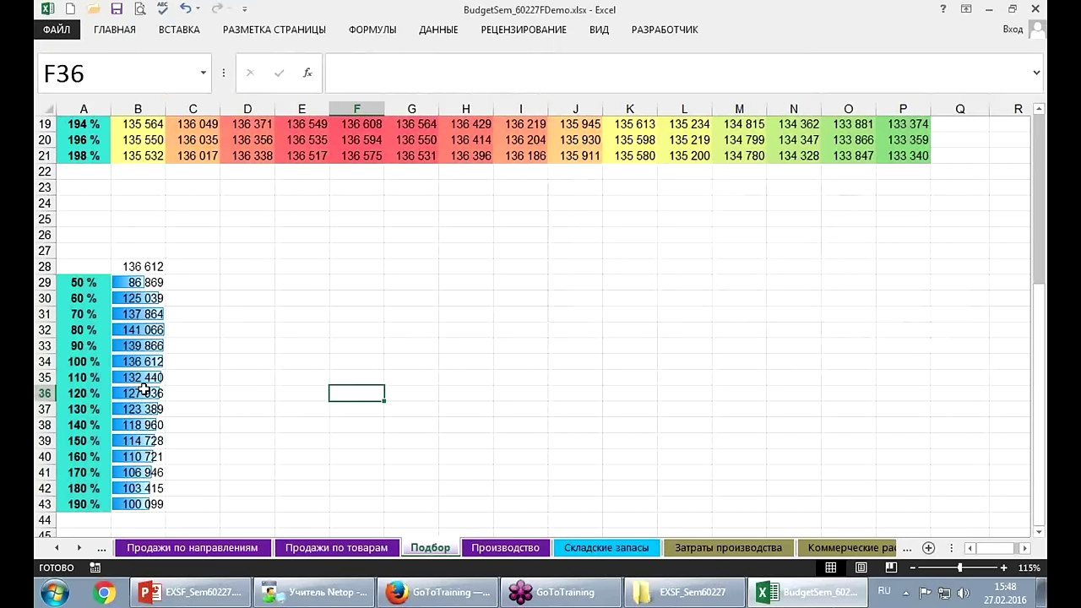
left_click(81, 282)
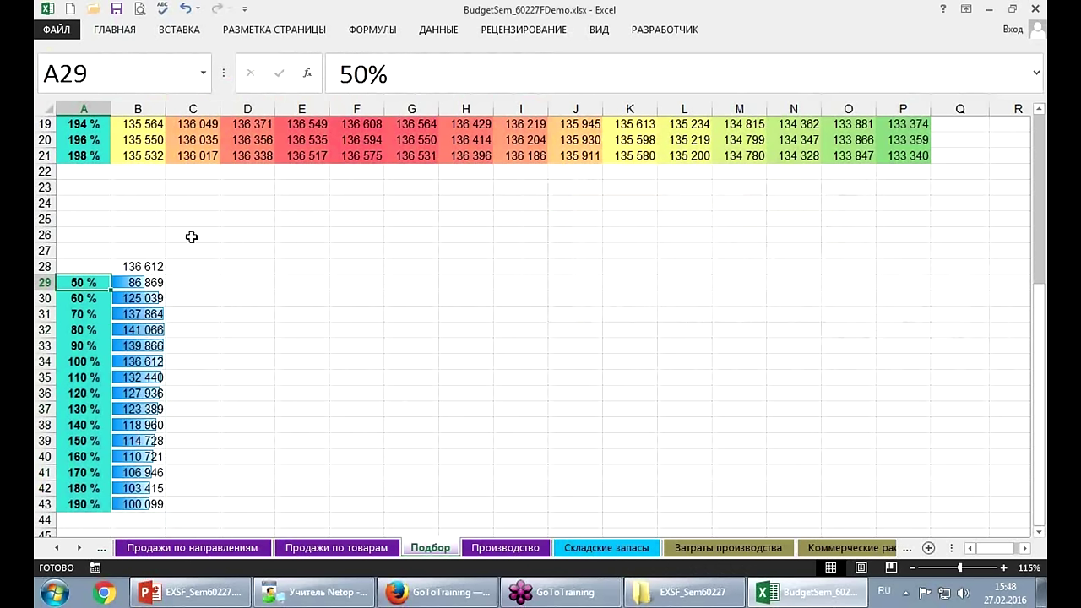
Enter 70% in A29 and 75% in A30.
key("Return")
type("75")
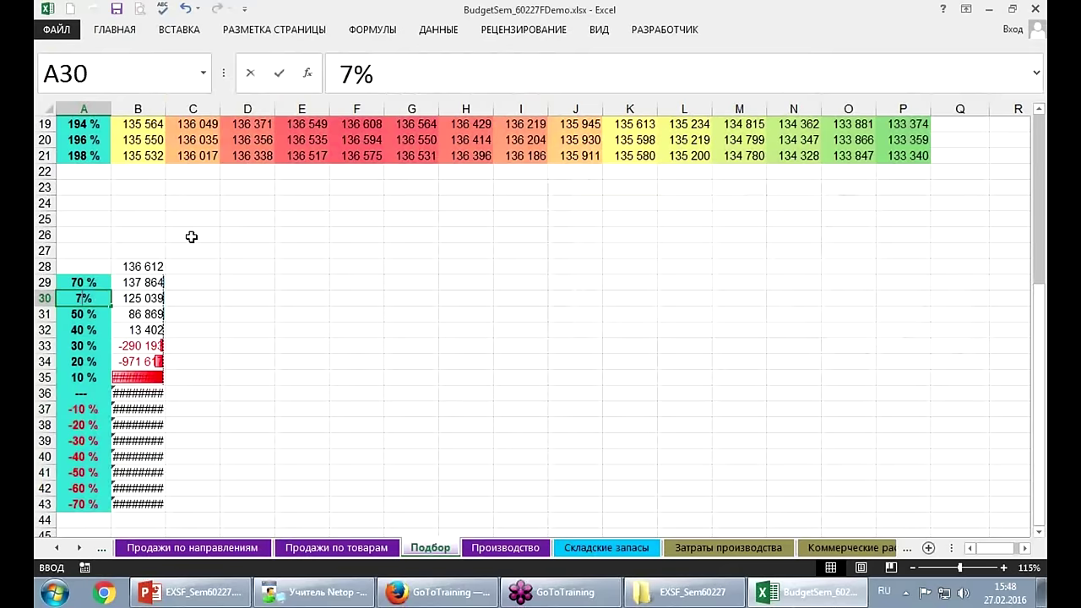
key("Return")
Edit B28 to =F2-130000 so it shows profit minus 130000.
key("Up")
key("Up")
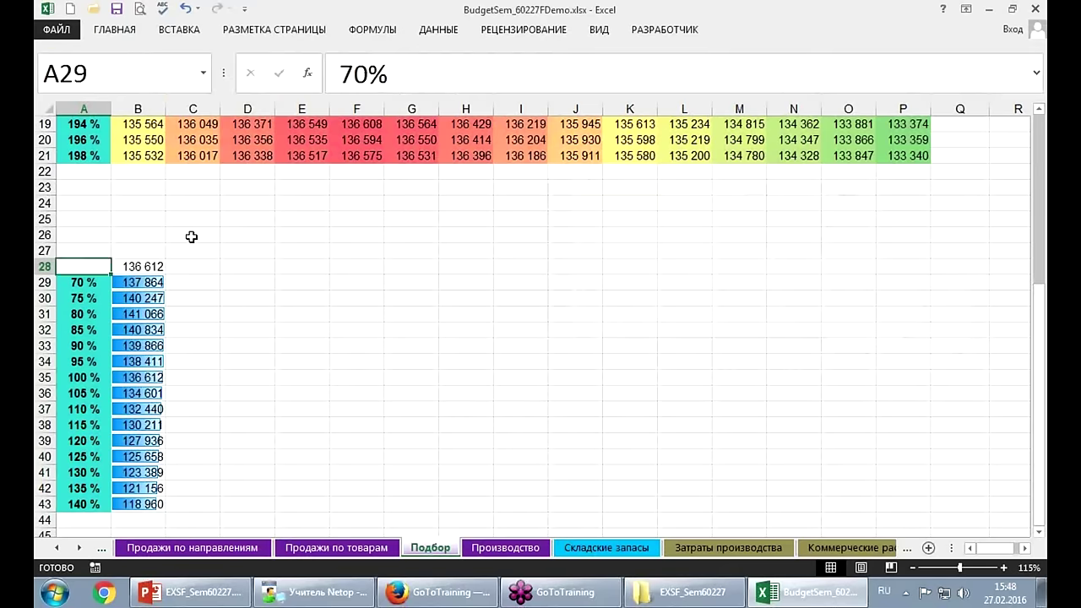
key("Up")
key("Right")
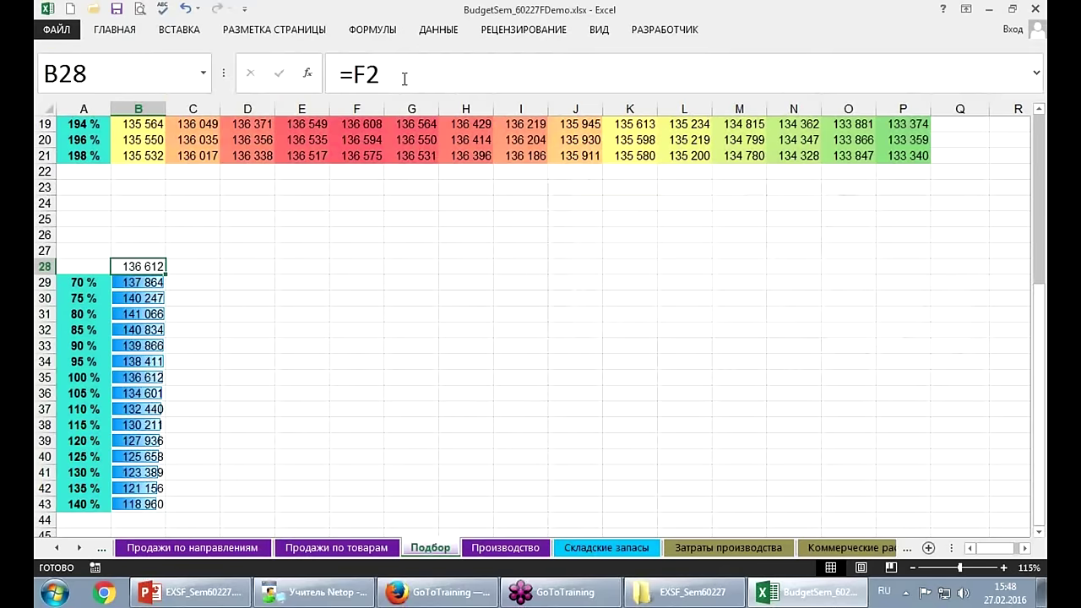
left_click(383, 76)
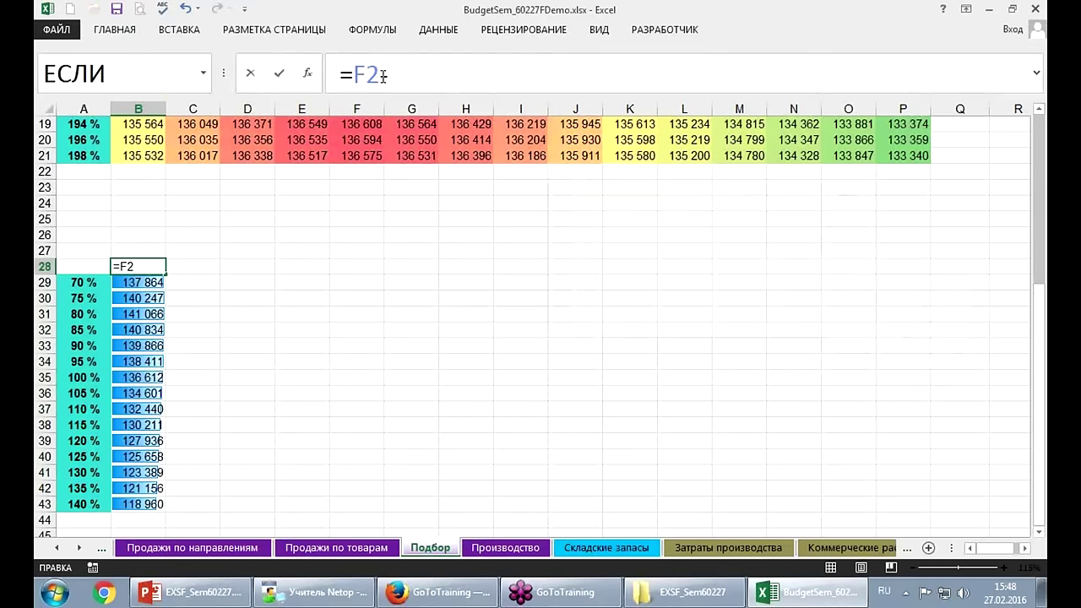
type("-130000")
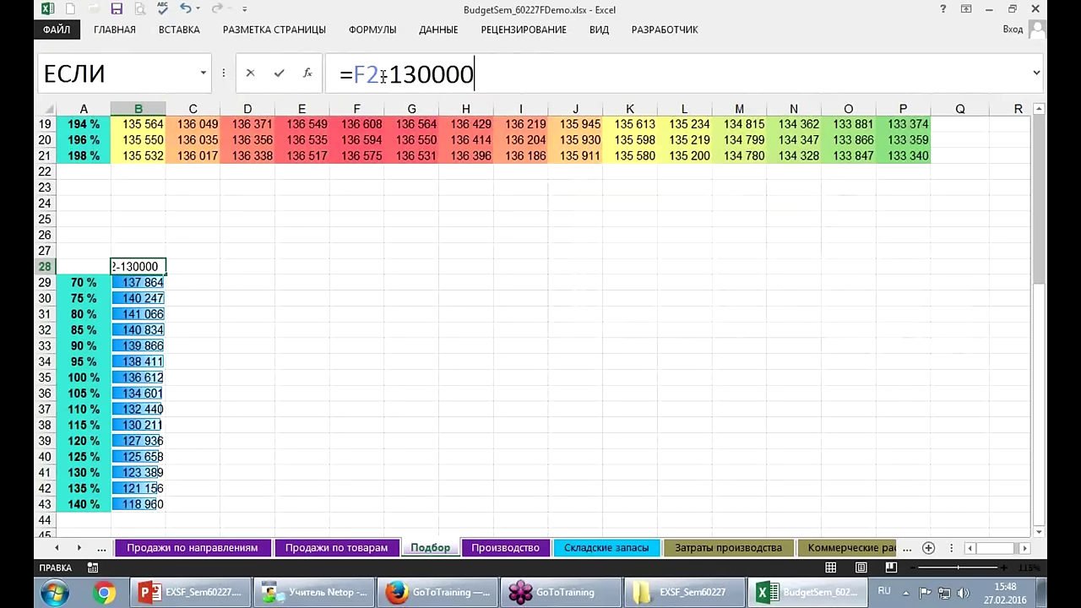
key("Return")
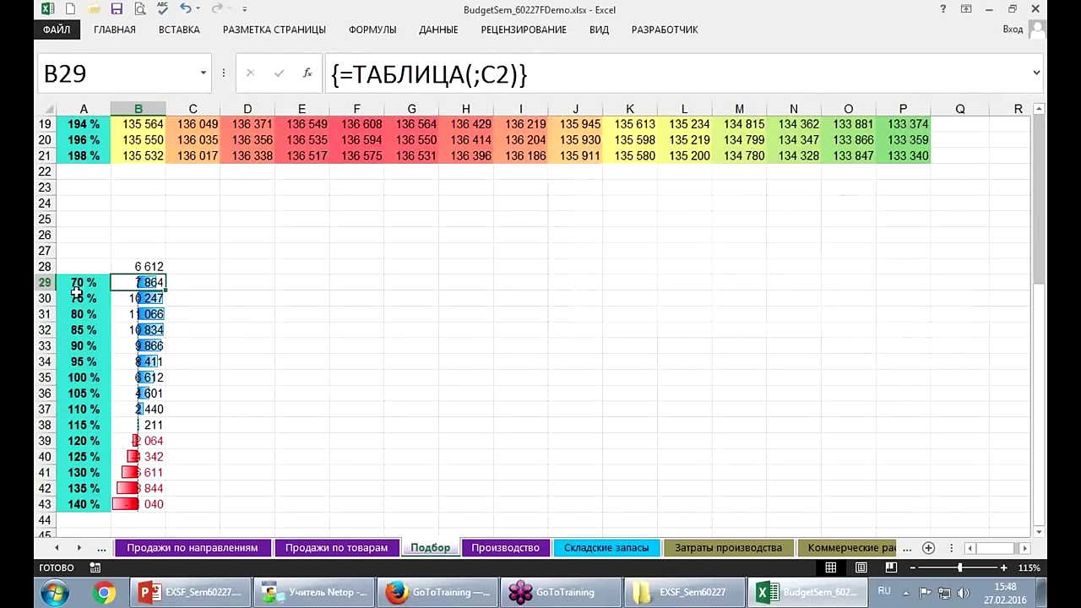
Change A30 to 72%, making the series run 70%–98% in 2% steps.
left_click(82, 299)
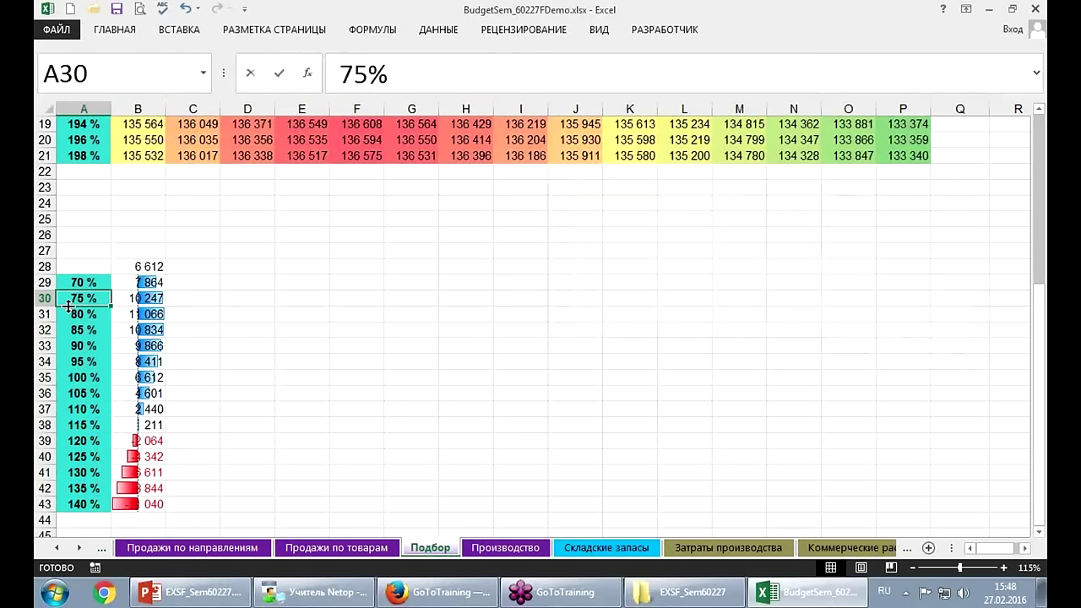
type("72")
key("Return")
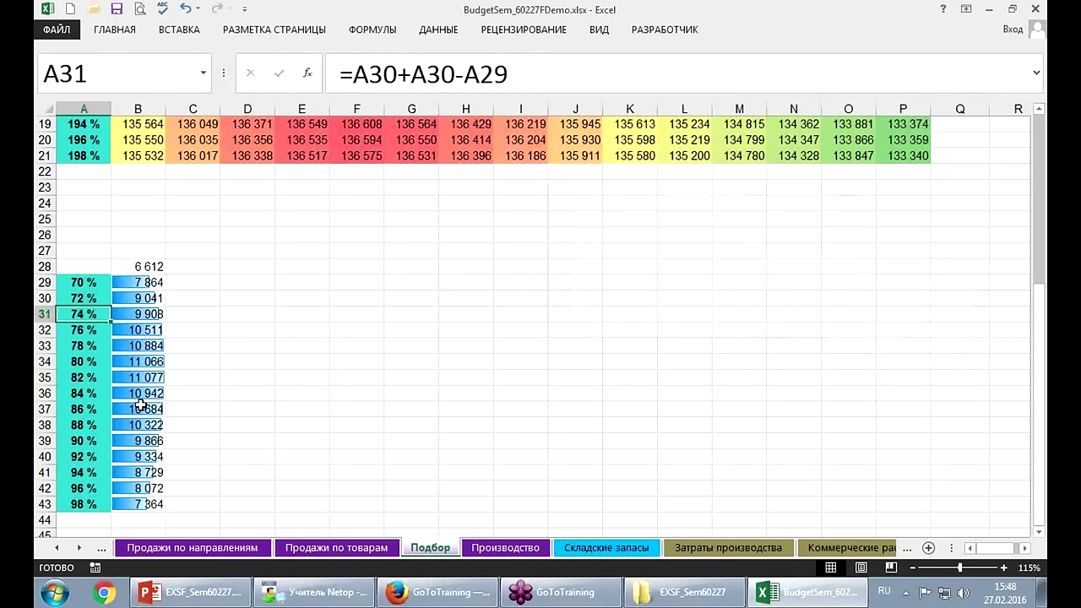
left_click(75, 360)
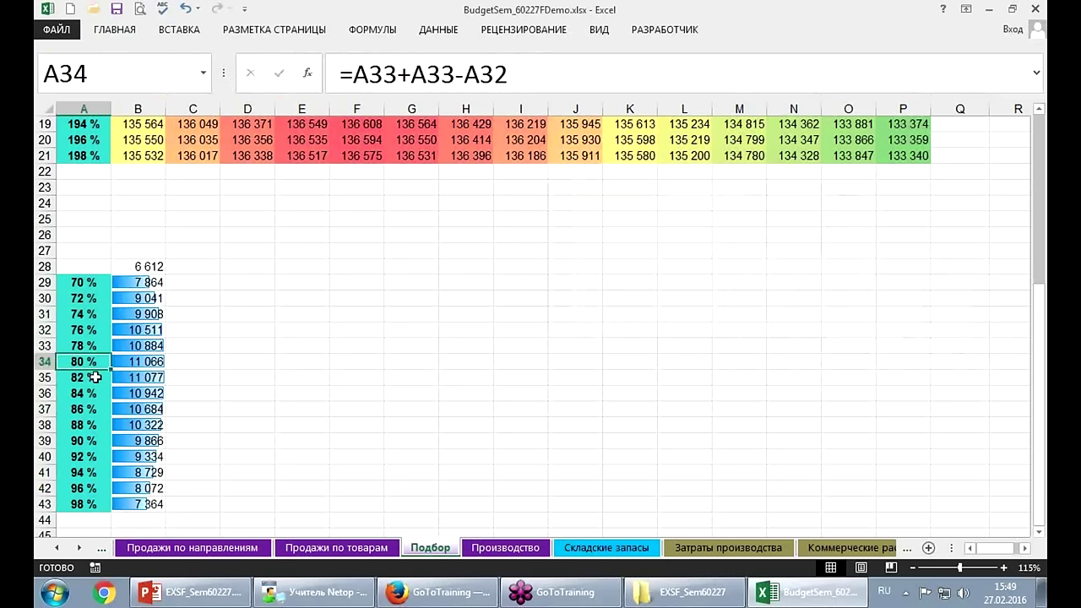
scroll(165, 402, "up", 1)
Set Сметана 20% in C2 to 80%, lifting profit to 141 066.
scroll(219, 289, "up", 3)
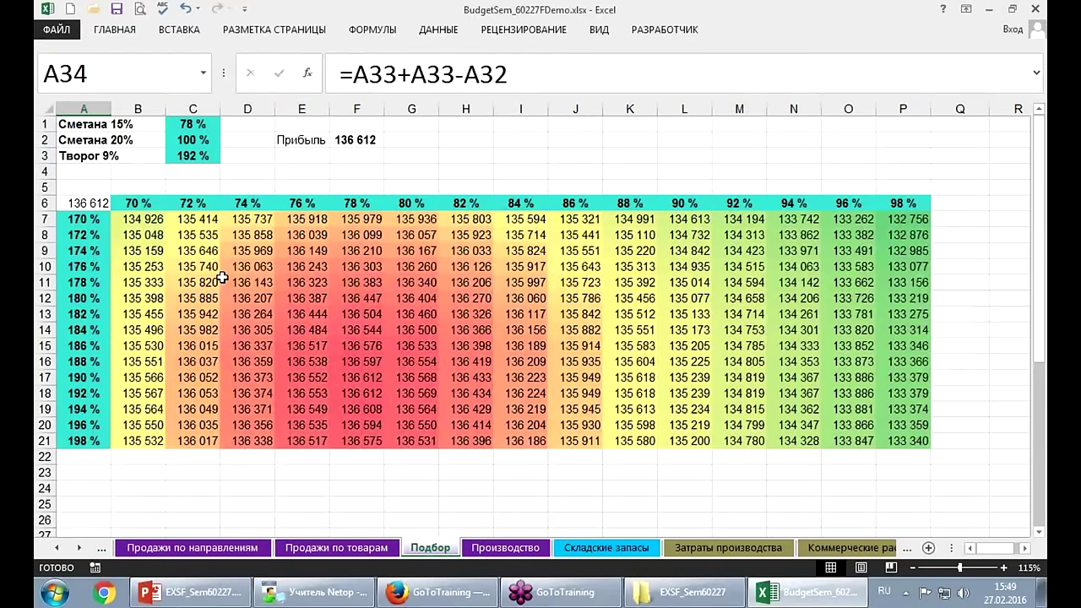
left_click(194, 139)
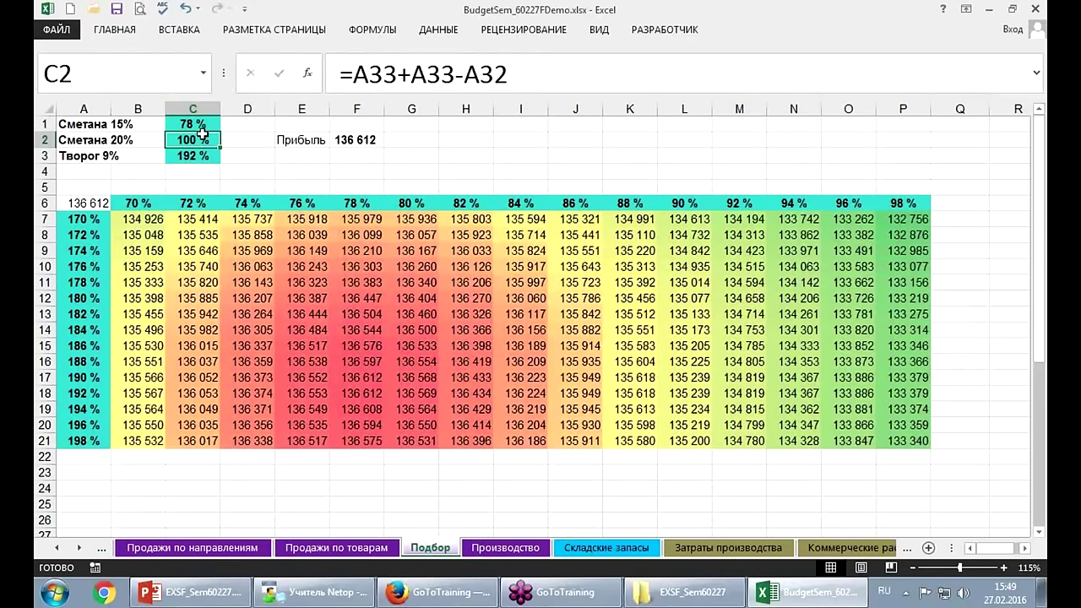
type("80%")
key("Return")
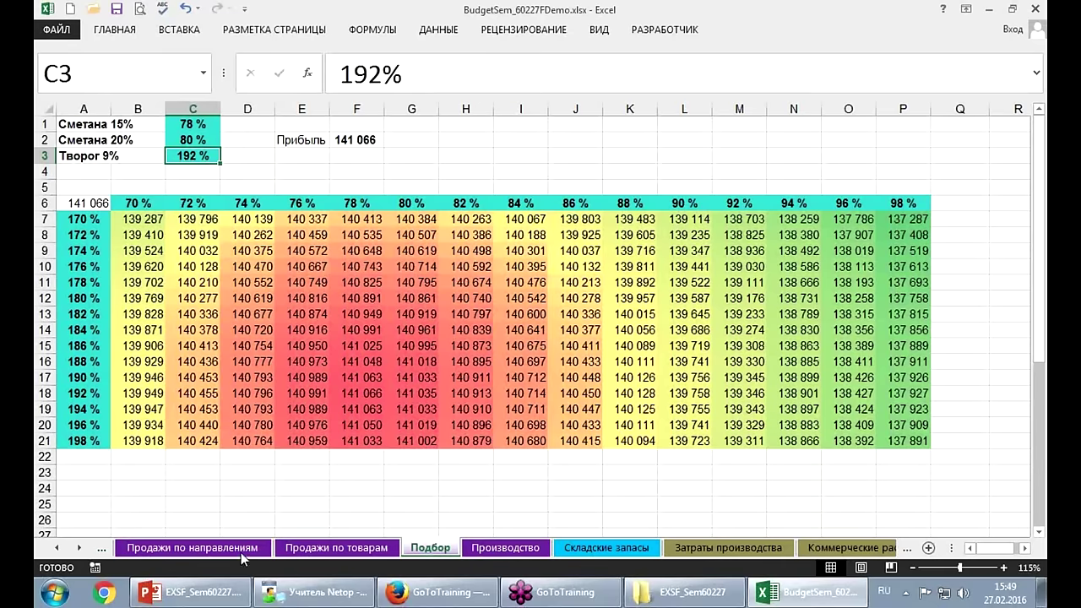
left_click(382, 550)
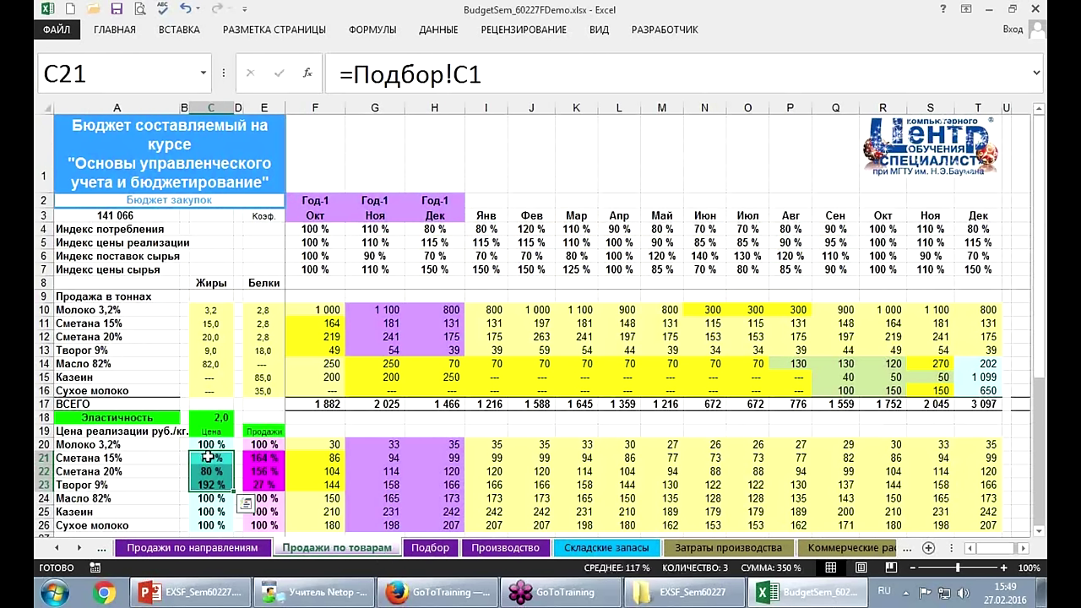
left_click(435, 549)
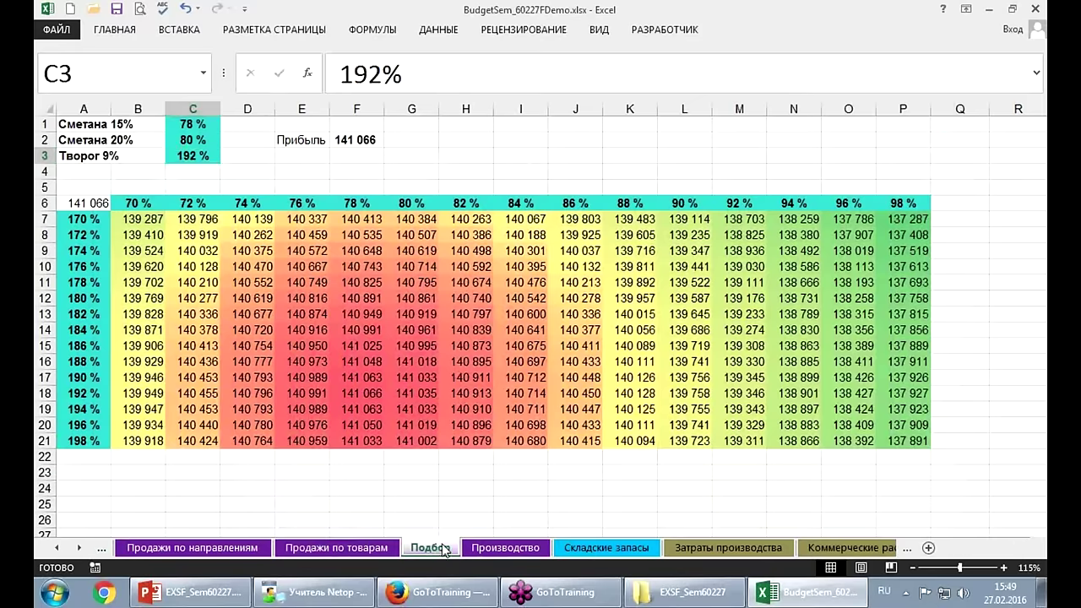
key("ctrl+Page_Down")
key("ctrl+Page_Down")
key("ctrl+Page_Down")
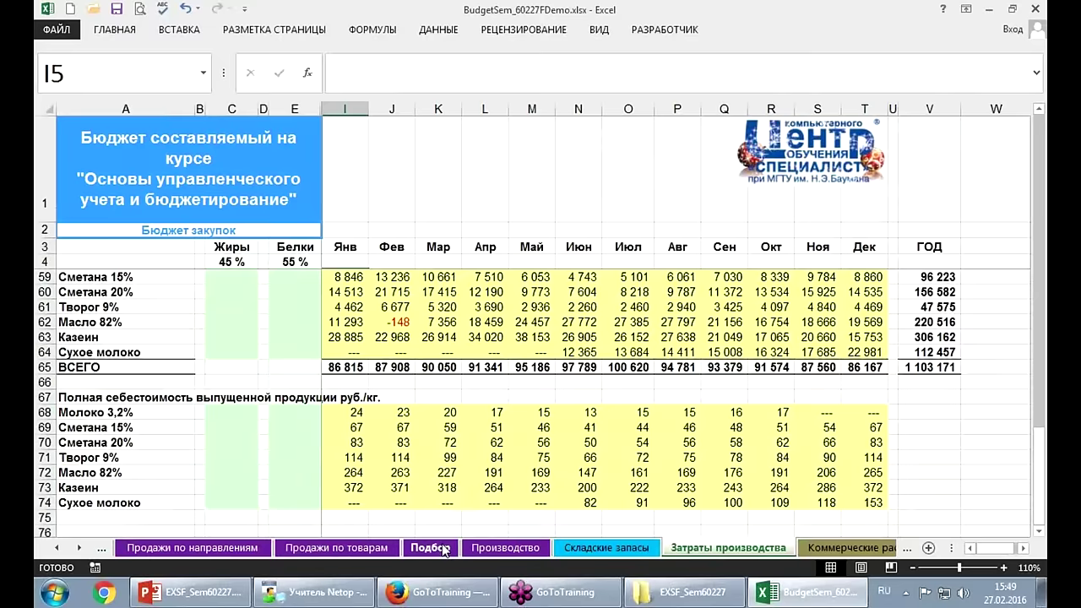
key("ctrl+Page_Down")
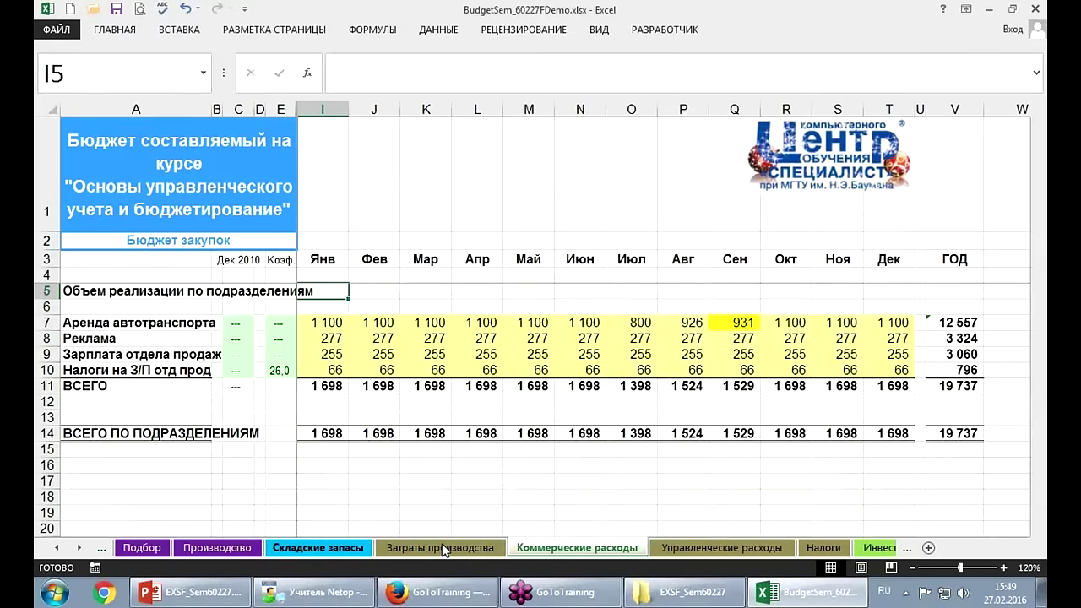
key("ctrl+Page_Down")
key("ctrl+Page_Down")
key("ctrl+Page_Down")
key("ctrl+Page_Down")
key("ctrl+Page_Down")
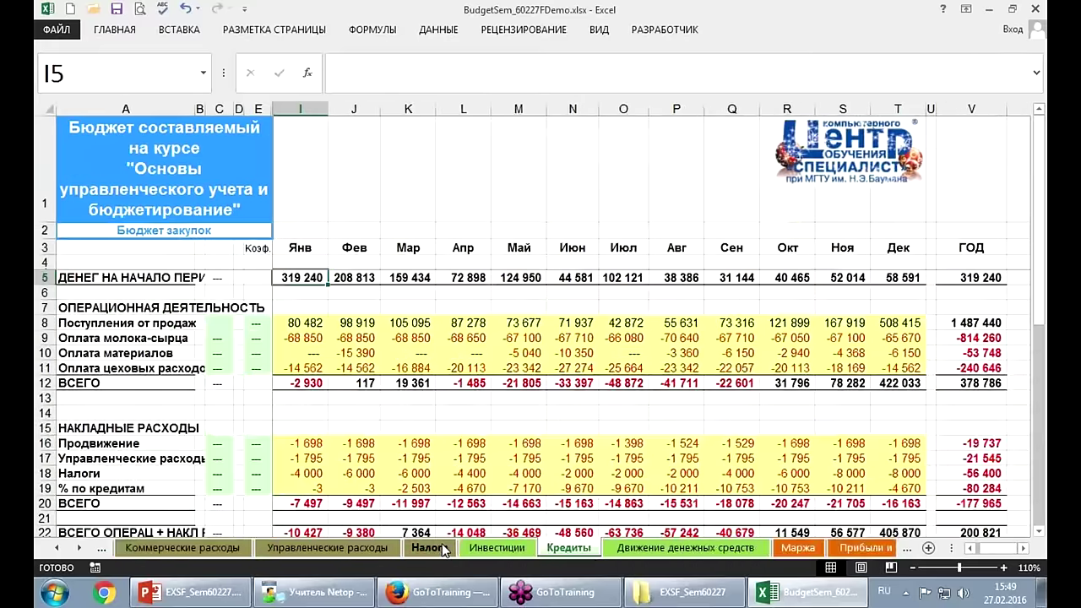
key("ctrl+Page_Down")
key("ctrl+Page_Down")
key("ctrl+Page_Down")
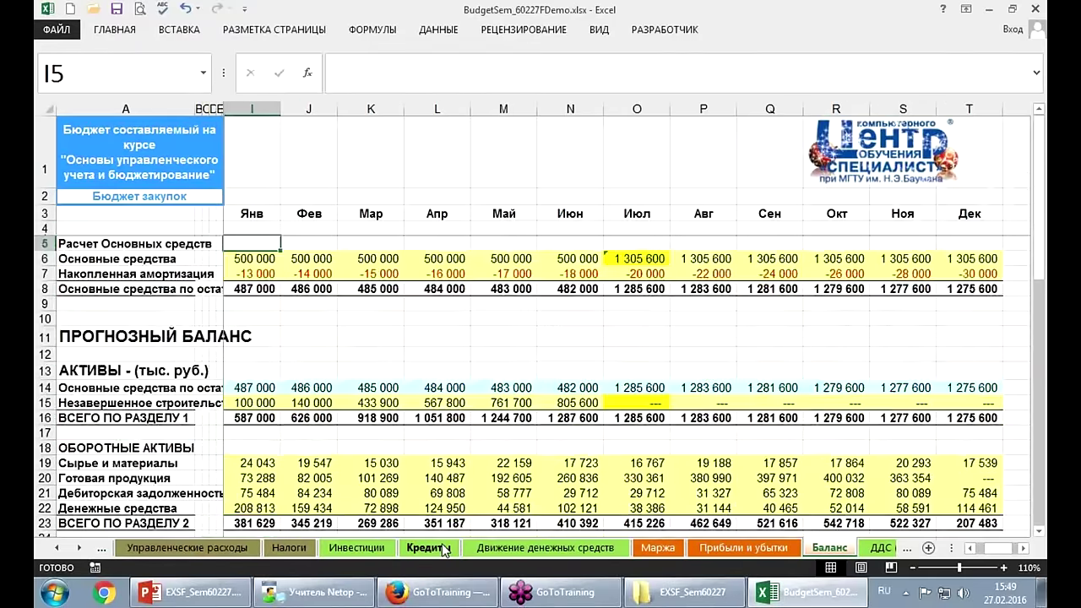
key("Page_Down")
key("Page_Down")
key("ctrl+Page_Up")
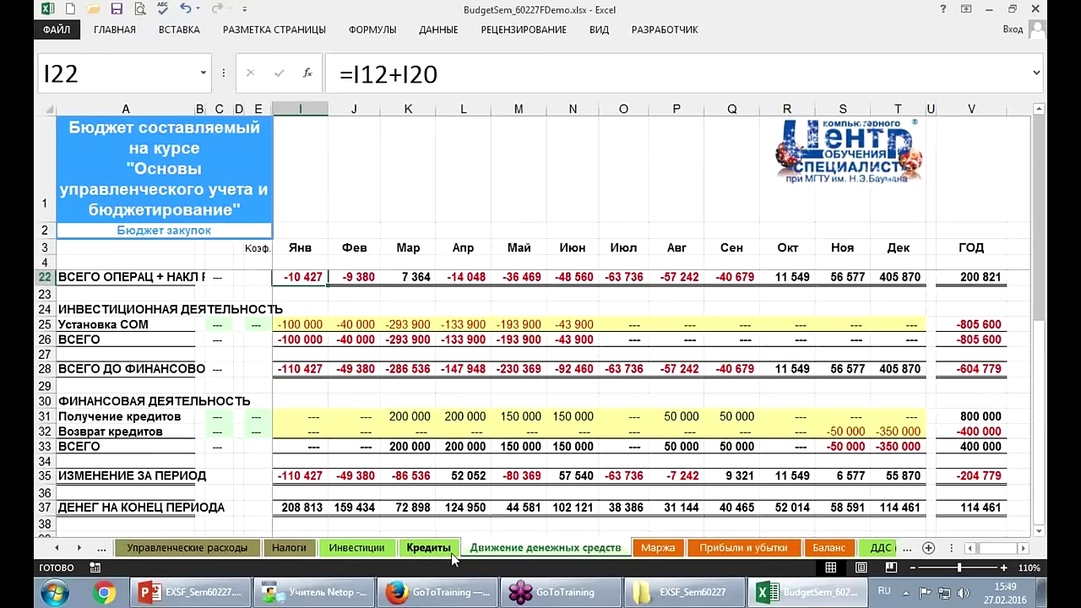
key("ctrl+Page_Down")
key("ctrl+Page_Down")
key("ctrl+Page_Down")
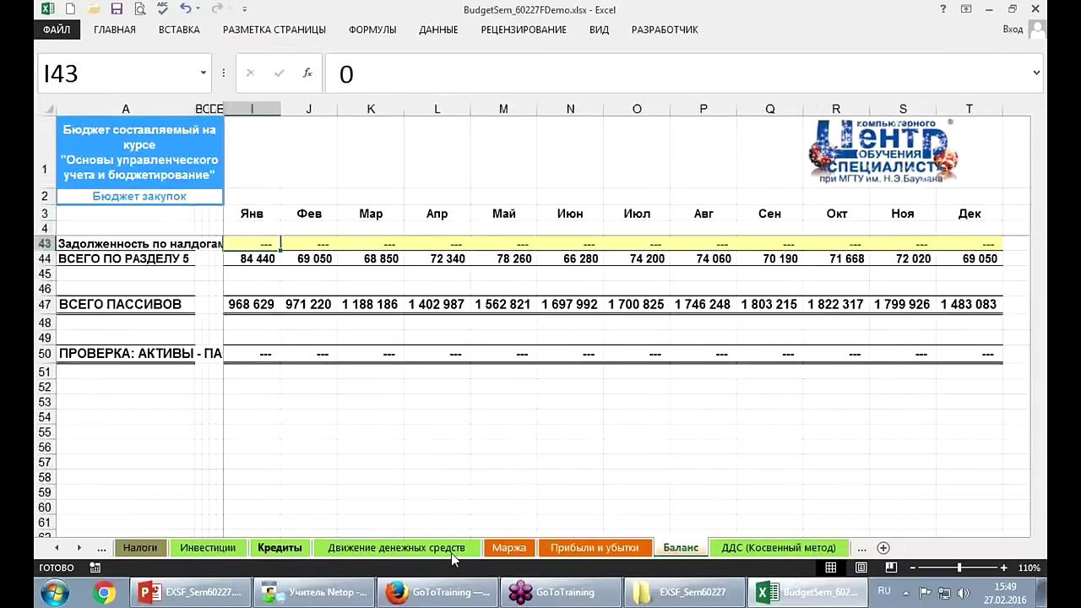
key("ctrl+Page_Down")
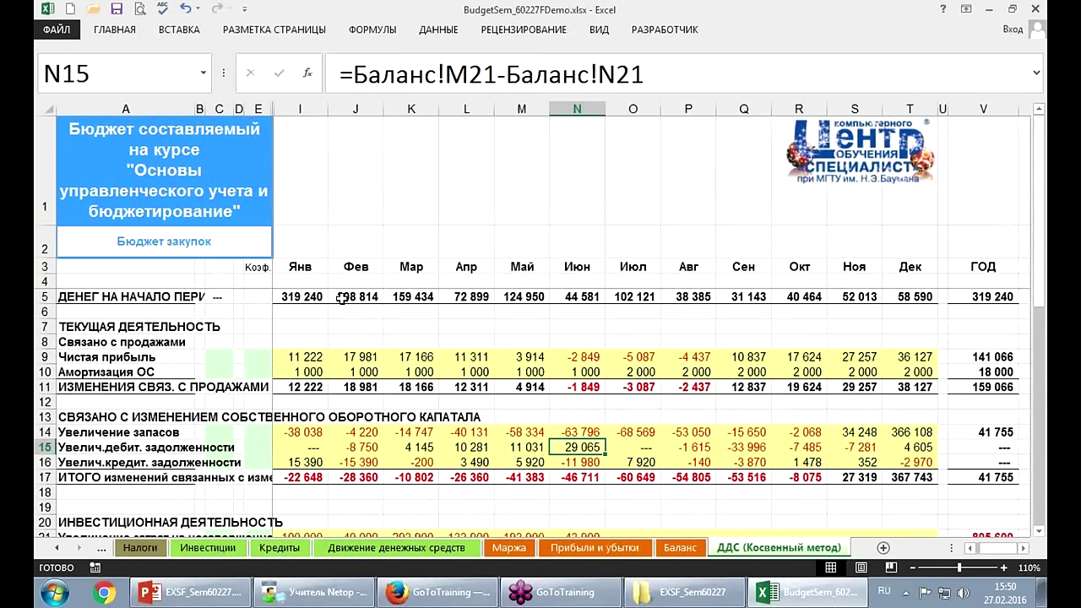
key("ctrl+Page_Up")
key("ctrl+Page_Up")
key("ctrl+Page_Up")
key("ctrl+Page_Up")
key("ctrl+Page_Up")
key("ctrl+Page_Up")
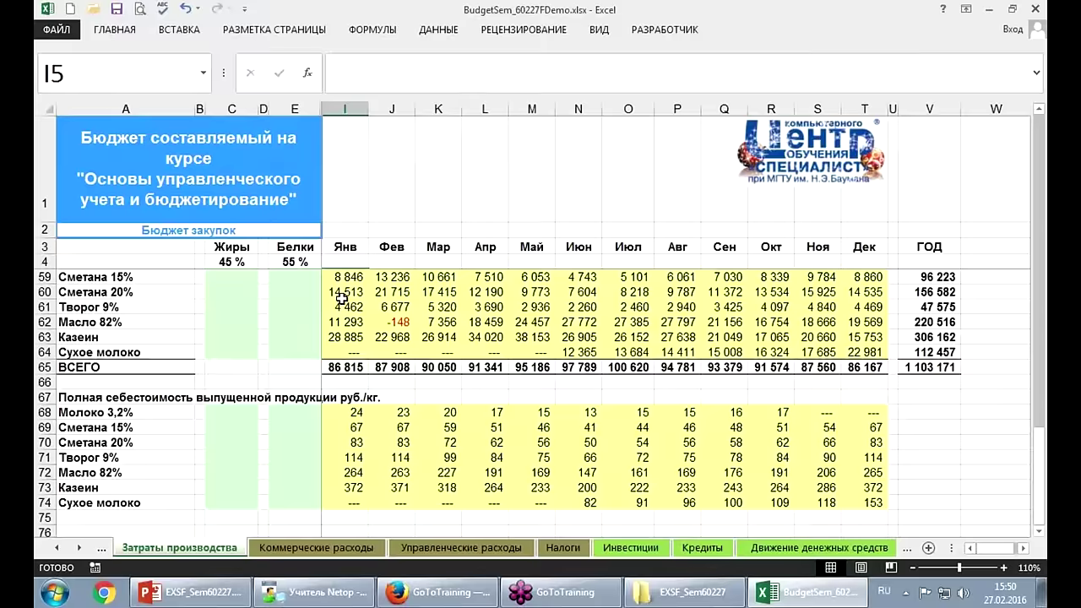
key("ctrl+Page_Up")
key("ctrl+Page_Up")
key("ctrl+Page_Up")
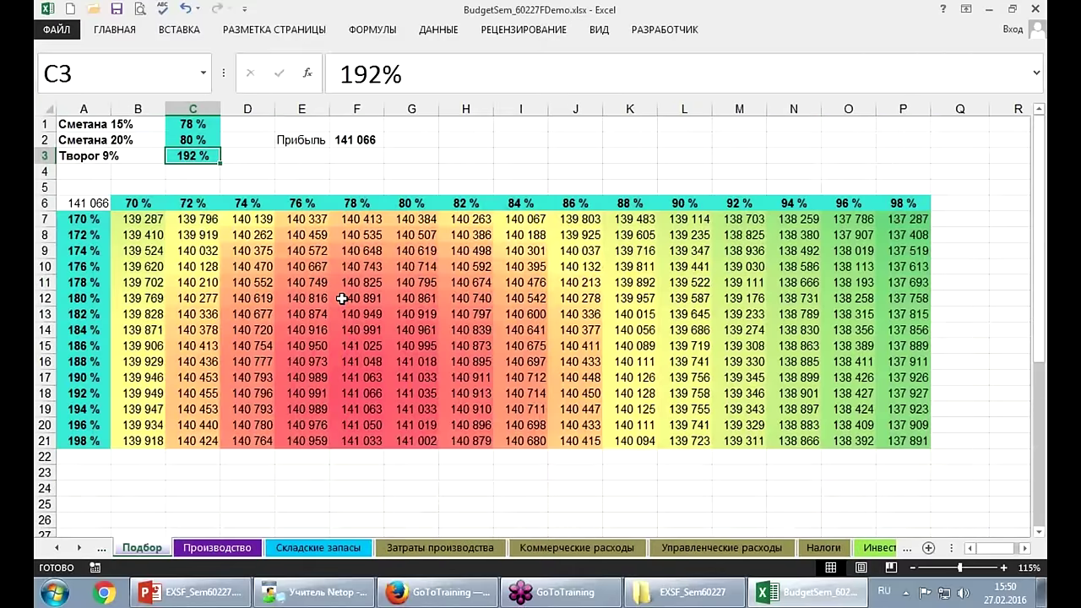
Save and close the current workbook, leaving BContrProj31124.xlsm on its Проекты sheet.
key("ctrl+Page_Up")
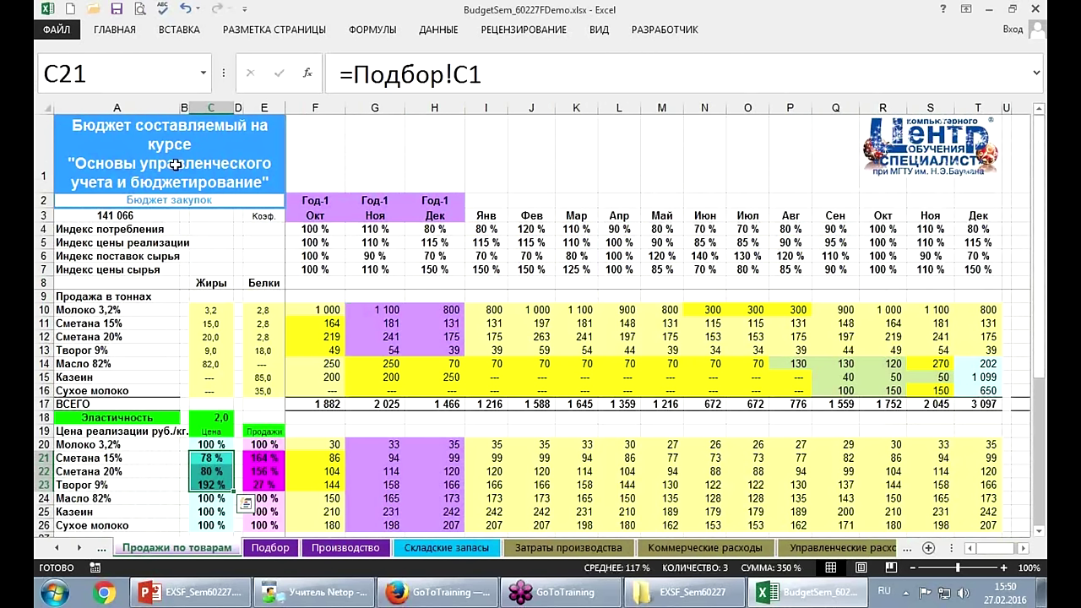
left_click(118, 10)
left_click(1035, 8)
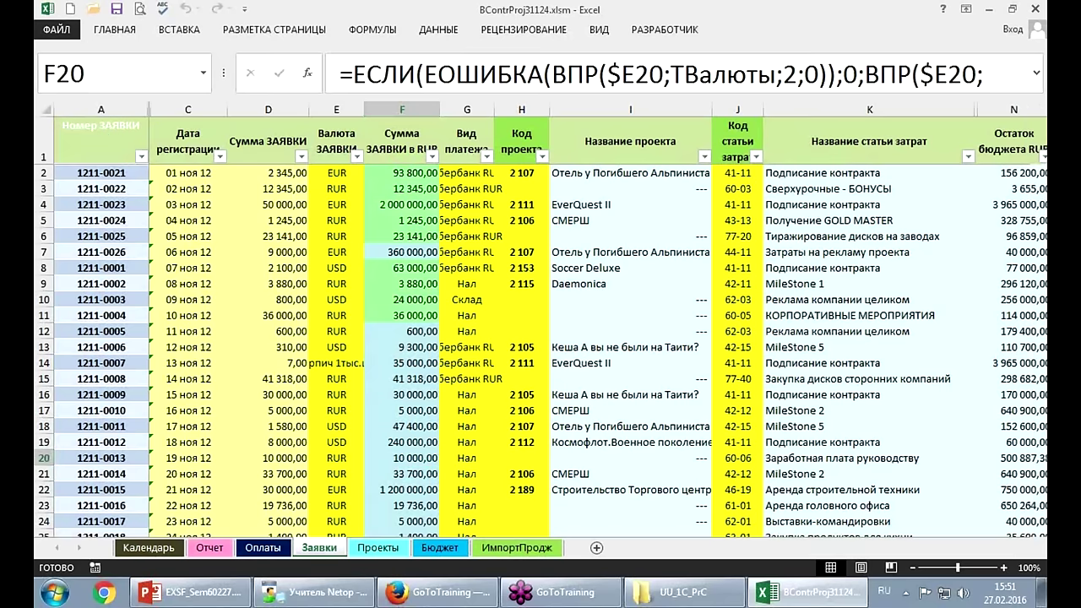
key("ctrl+Page_Down")
key("ctrl+Page_Down")
Enter project code 2 191 in A95, the first empty row of the Проекты table.
key("ctrl+Page_Up")
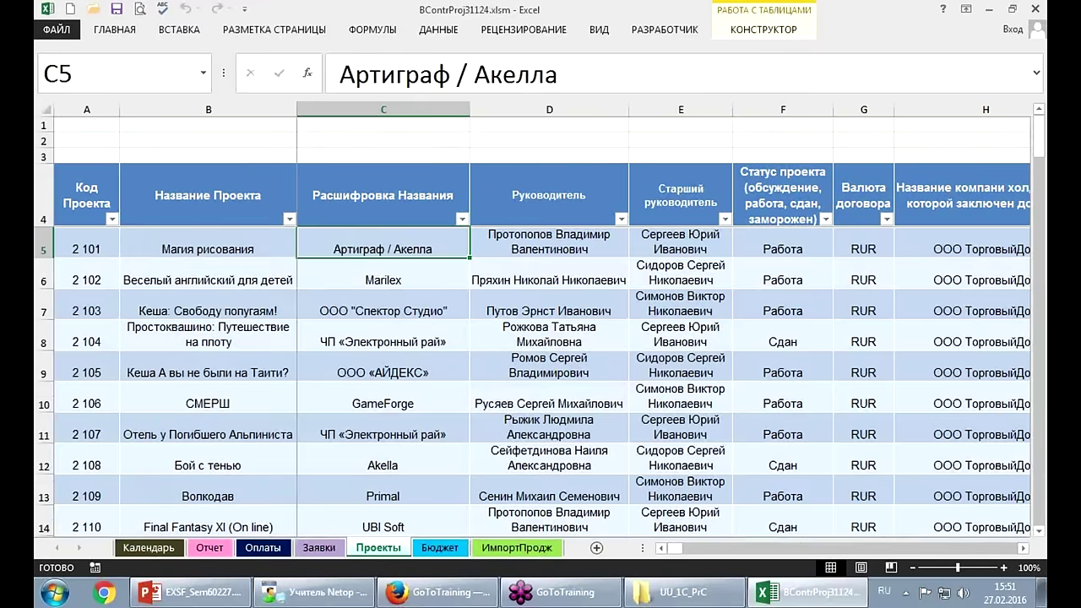
key("Page_Down")
key("Page_Down")
key("Page_Down")
key("Page_Down")
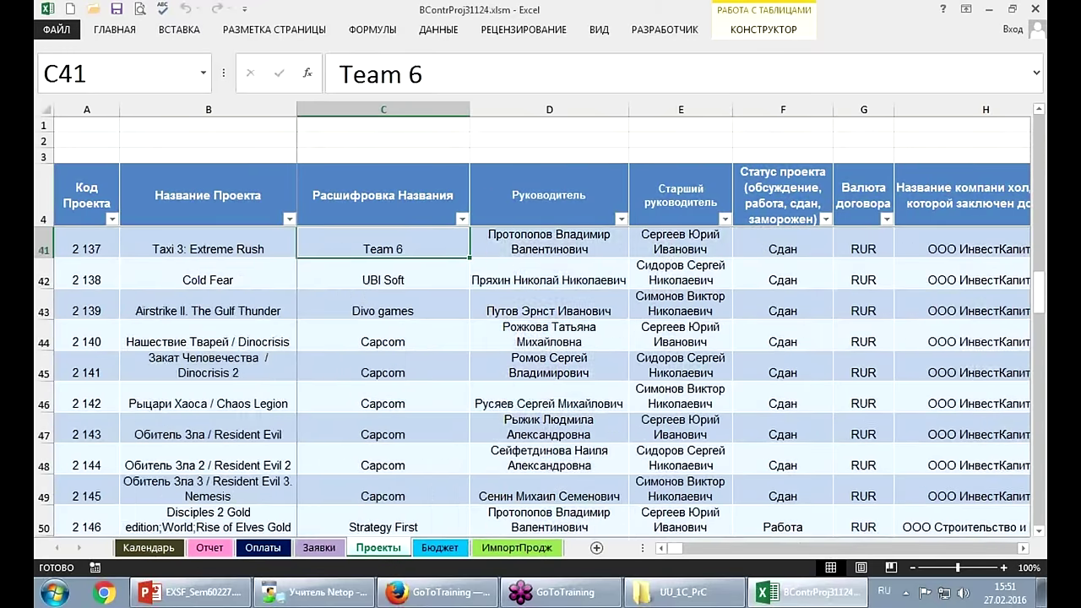
key("Page_Down")
key("Page_Down")
key("Page_Down")
key("Page_Down")
key("Page_Down")
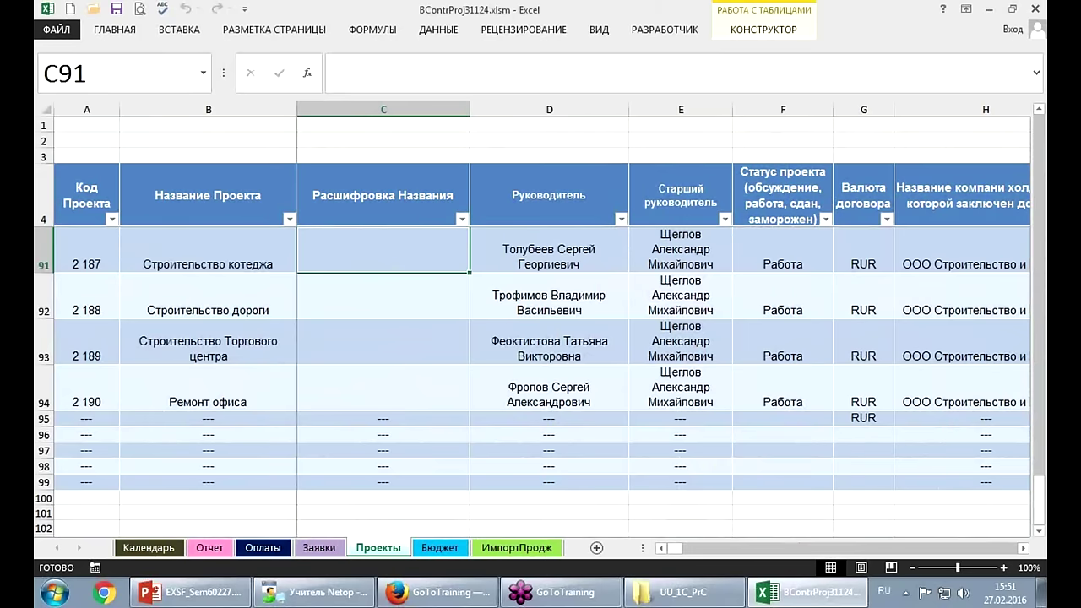
key("Down")
key("Down")
key("Down")
key("Down")
key("Down")
key("Up")
key("Up")
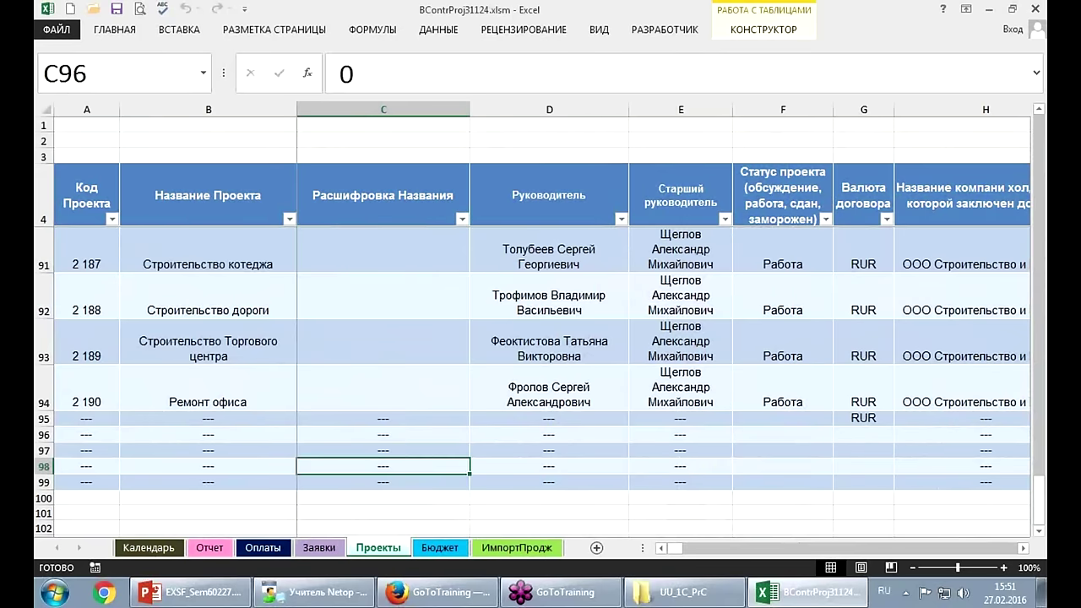
key("Up")
key("Left")
key("Left")
type("2 19")
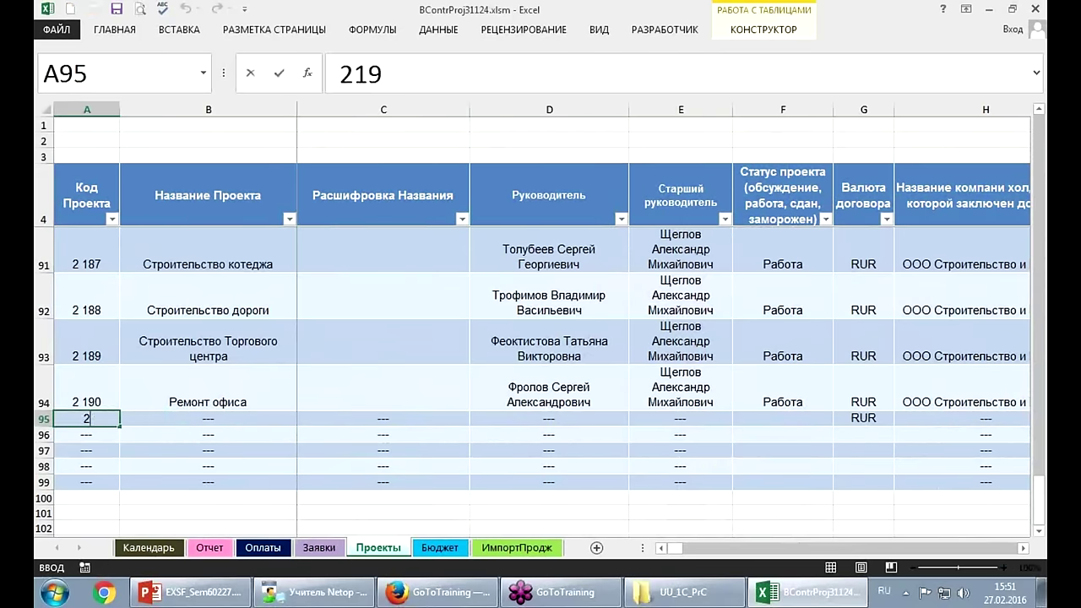
type("1")
key("Return")
Name the new project 'Мой проект' in B95 and move along row 95 toward the budgets.
left_click(209, 418)
type("М")
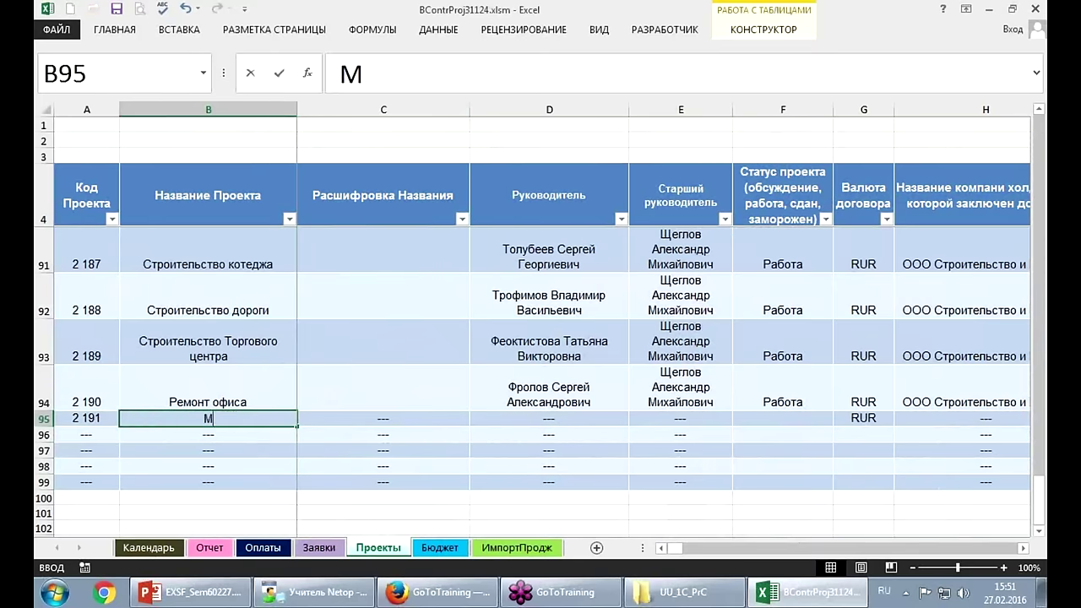
type("ой проект")
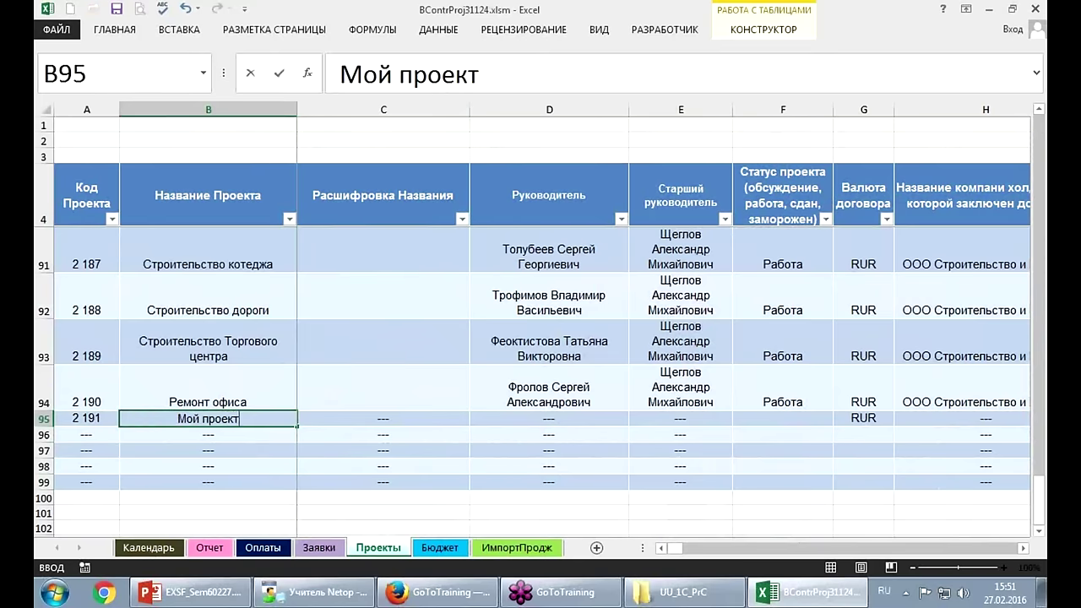
key("Tab")
key("Tab")
key("Tab")
key("Tab")
key("Tab")
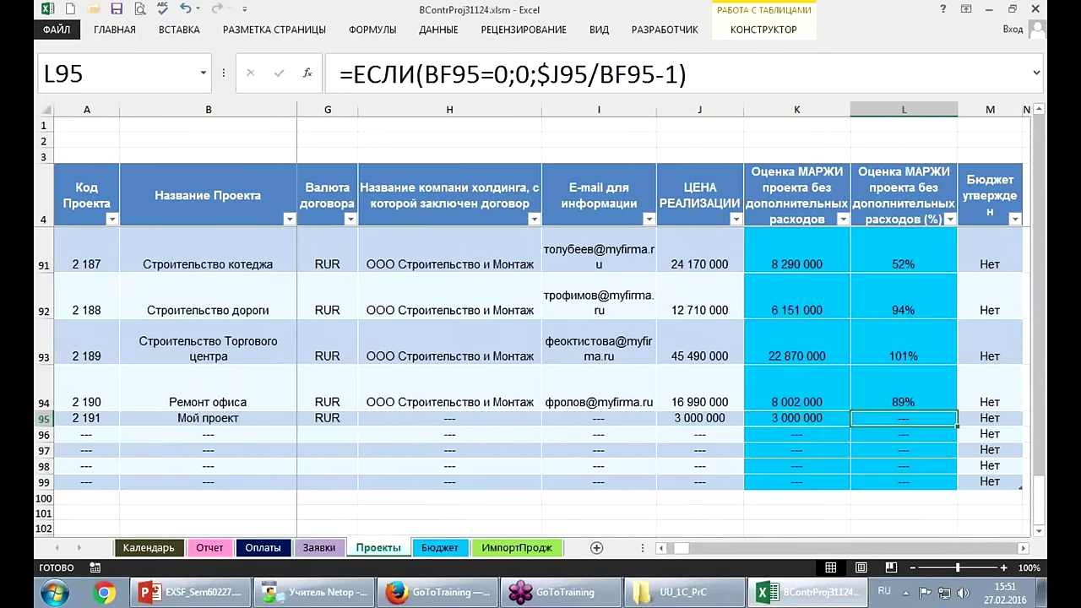
key("shift+Tab")
key("shift+Tab")
key("Tab")
key("Tab")
key("Tab")
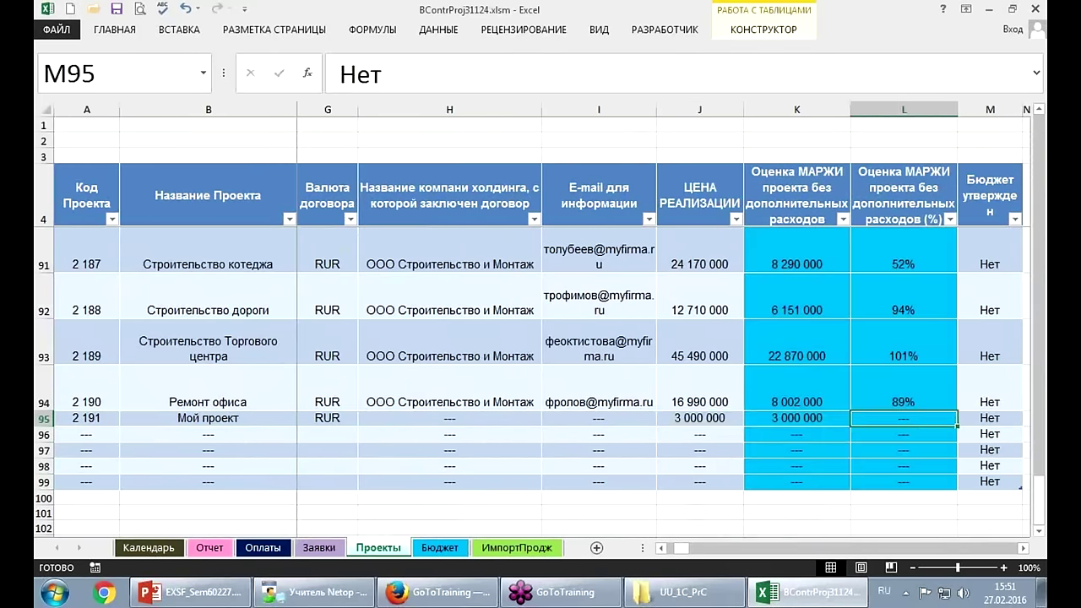
key("Tab")
key("Tab")
key("Tab")
key("Tab")
key("Tab")
key("Tab")
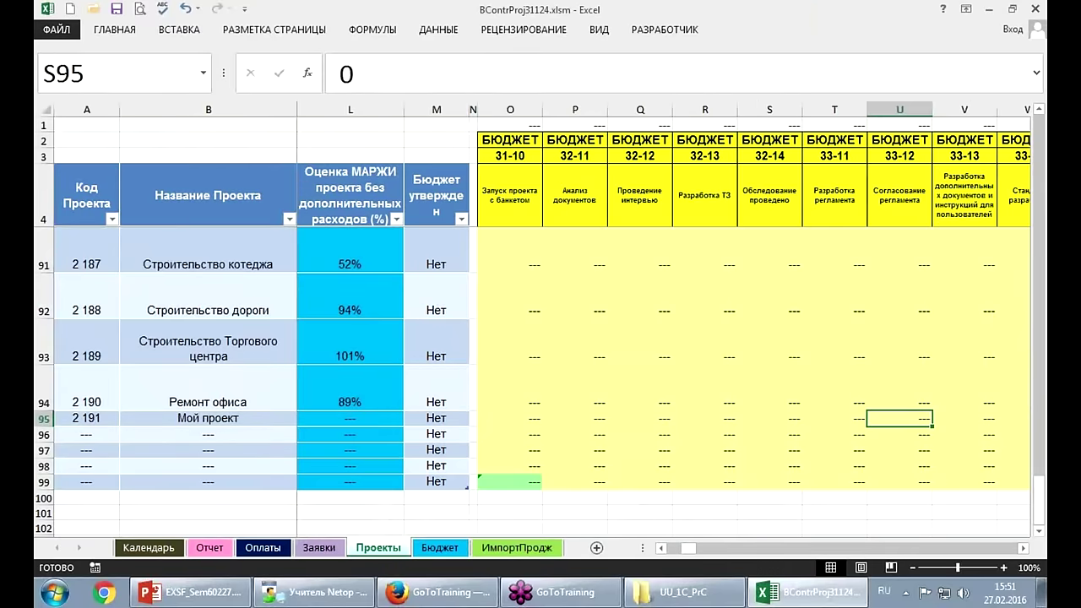
key("Tab")
key("Tab")
key("Tab")
Give Мой проект an earthworks budget of 500 000 and a foundation budget of 50 000.
key("Tab")
key("Tab")
key("Tab")
key("Tab")
key("Tab")
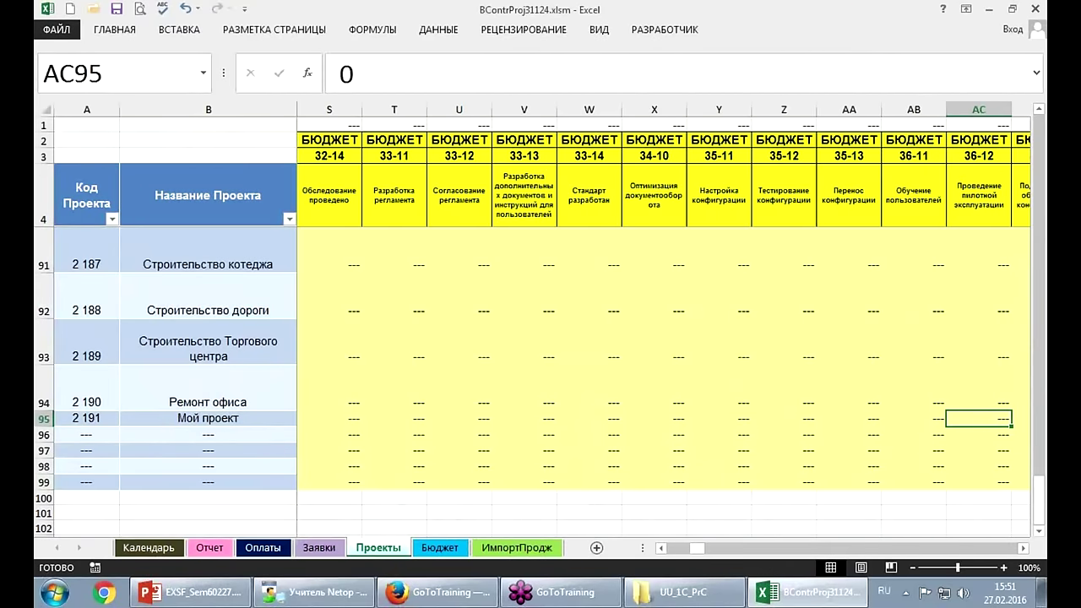
key("Tab")
key("Tab")
key("Tab")
key("Tab")
key("Tab")
key("Tab")
key("shift+Tab")
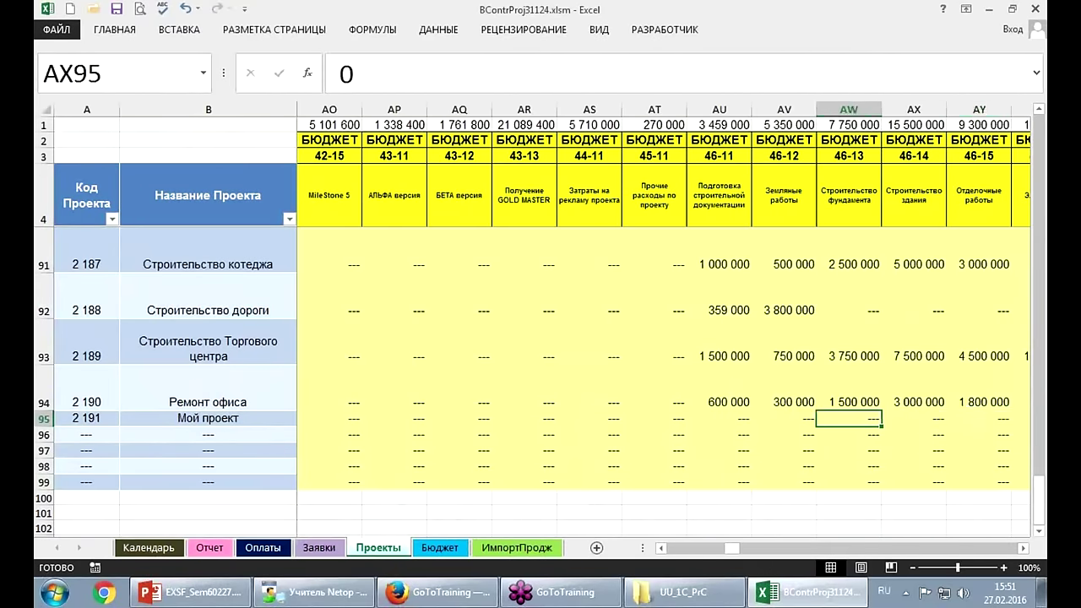
key("shift+Tab")
key("shift+Tab")
key("shift+Tab")
key("Tab")
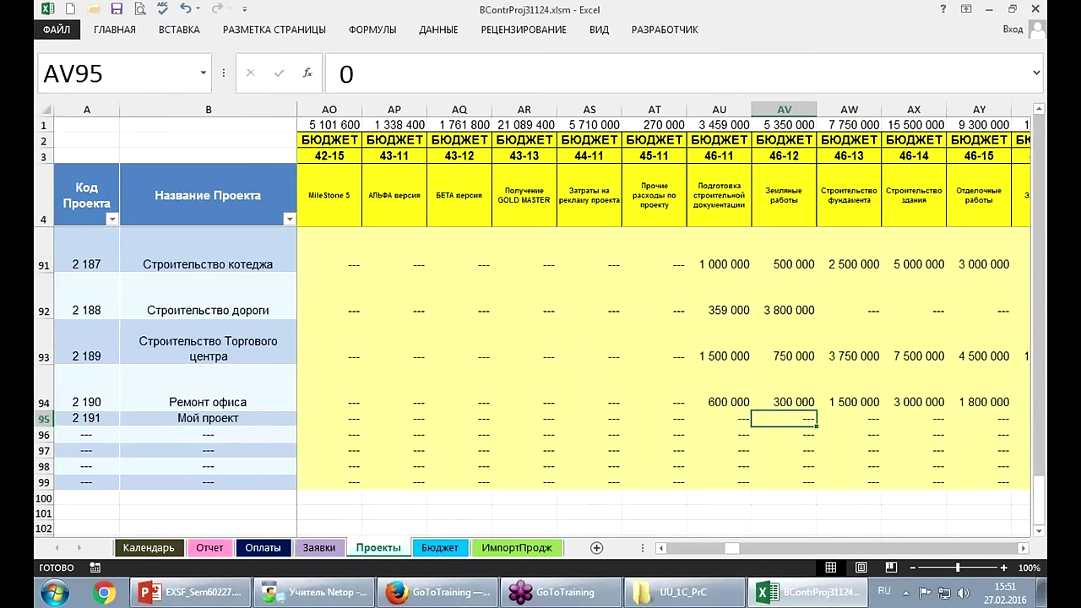
type("500 ")
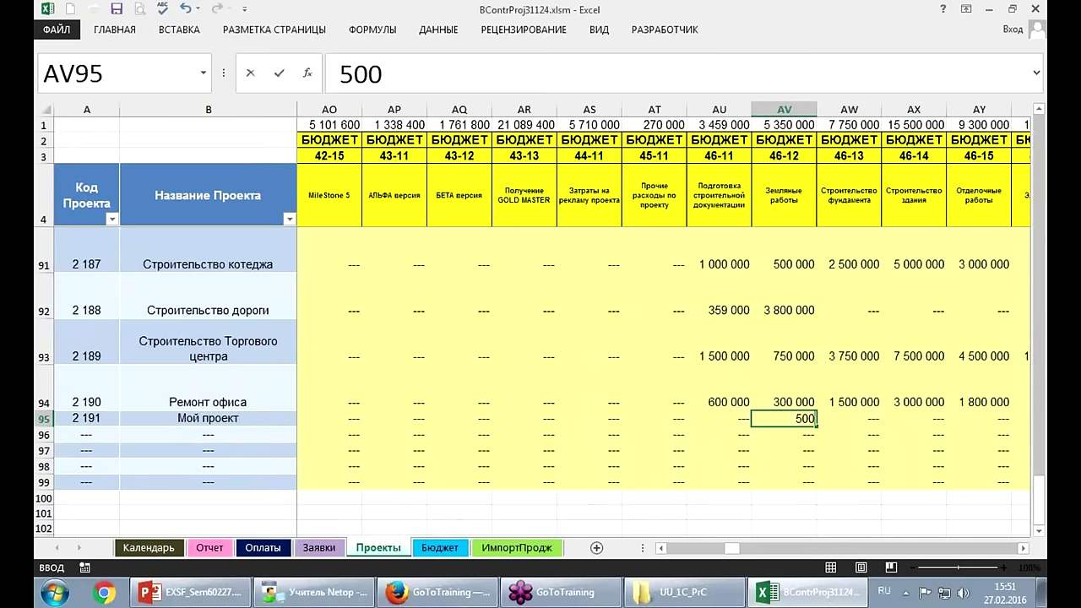
type("000")
key("Return")
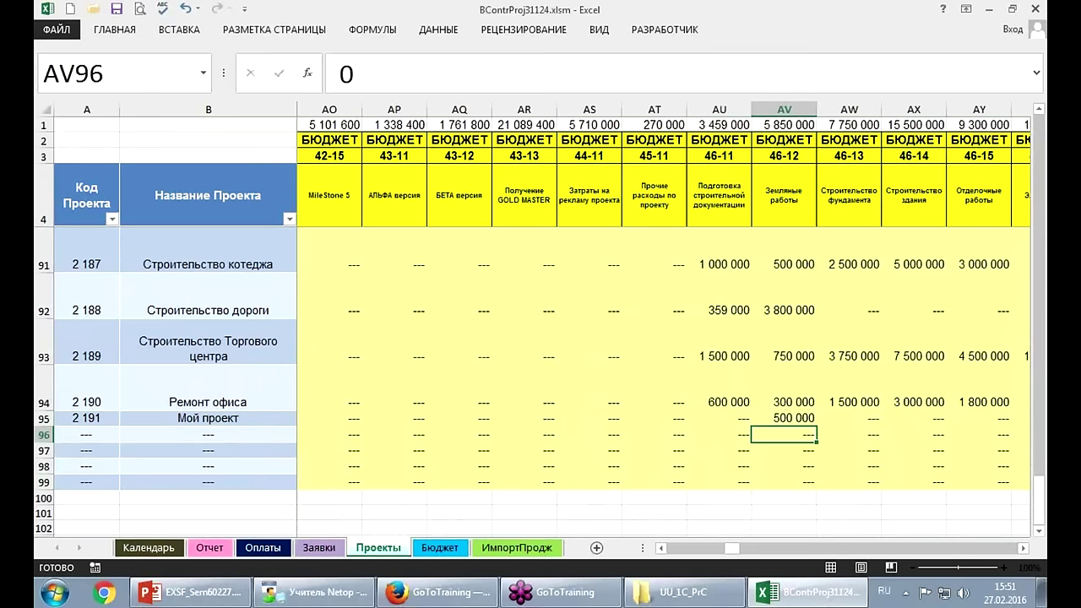
key("Up")
key("Right")
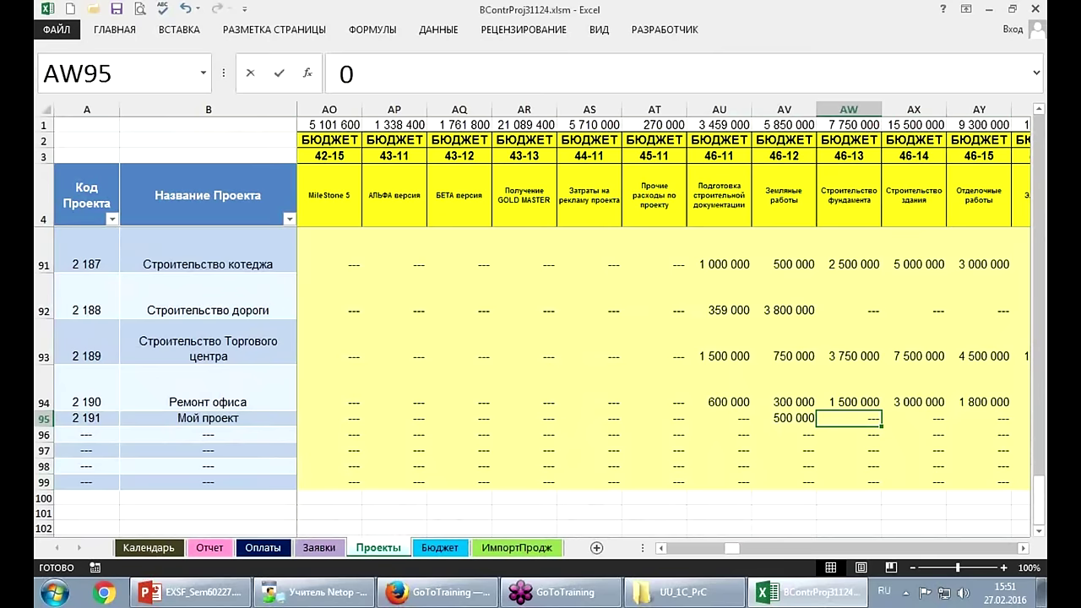
type("5000")
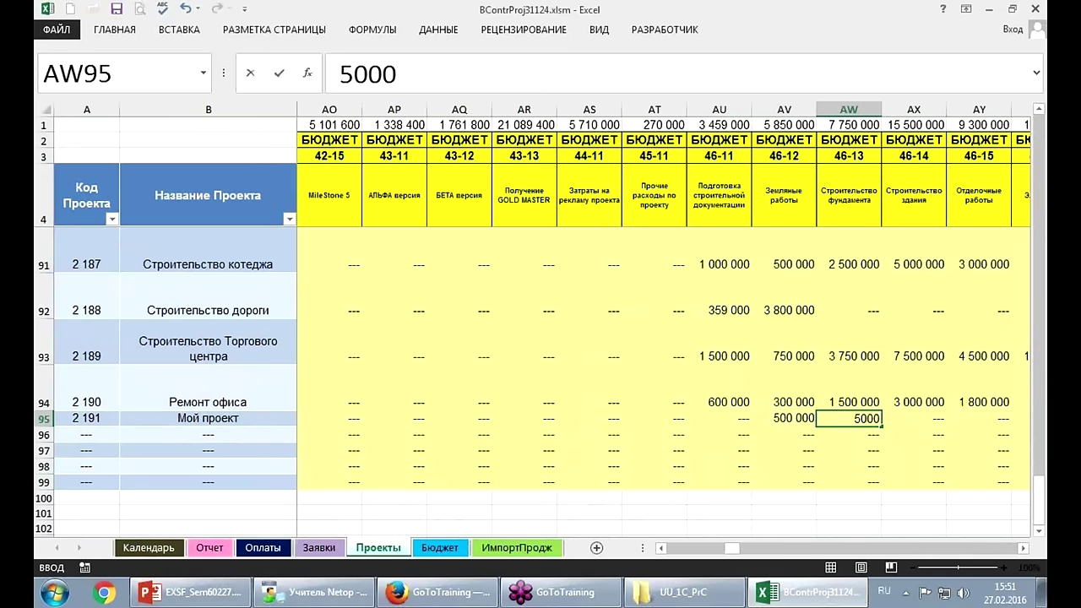
type("0")
key("Return")
Enter 800 000 for finishing works and 200 000 for electrical in row 95.
key("Up")
key("Right")
key("Right")
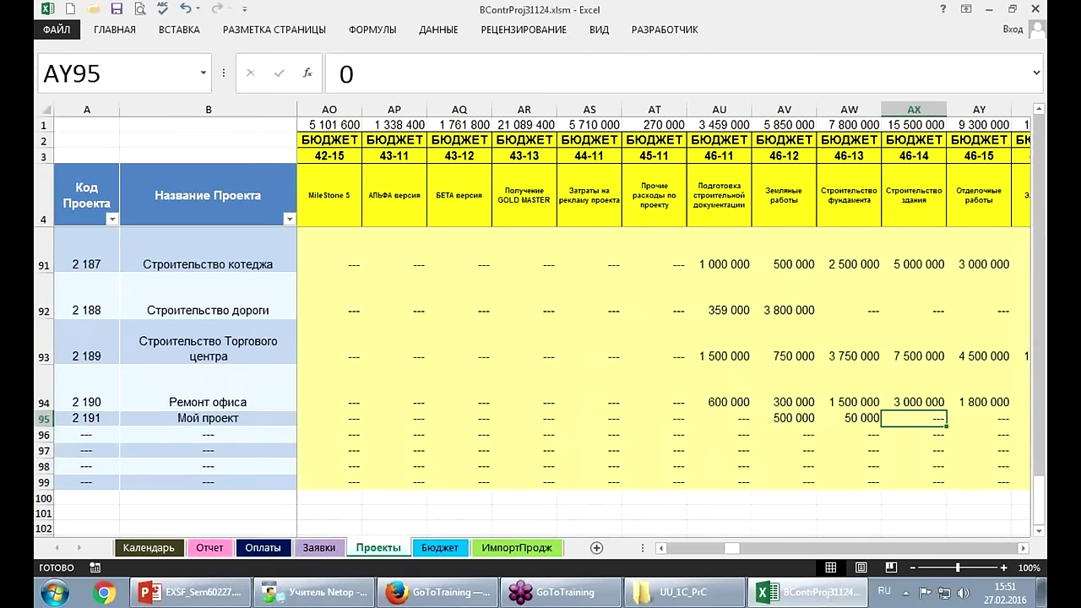
type("8")
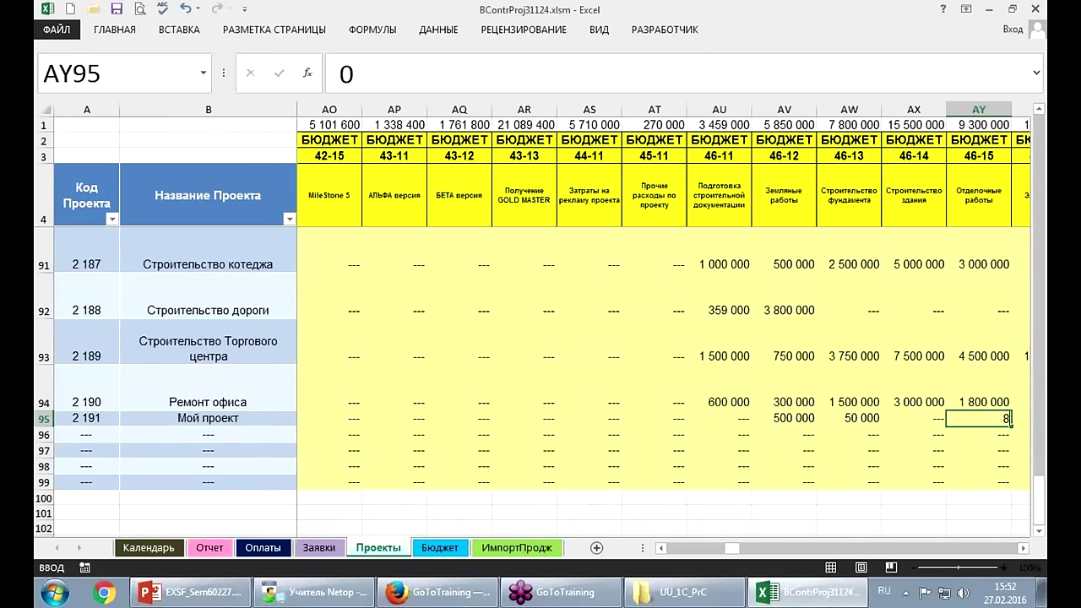
type("0000")
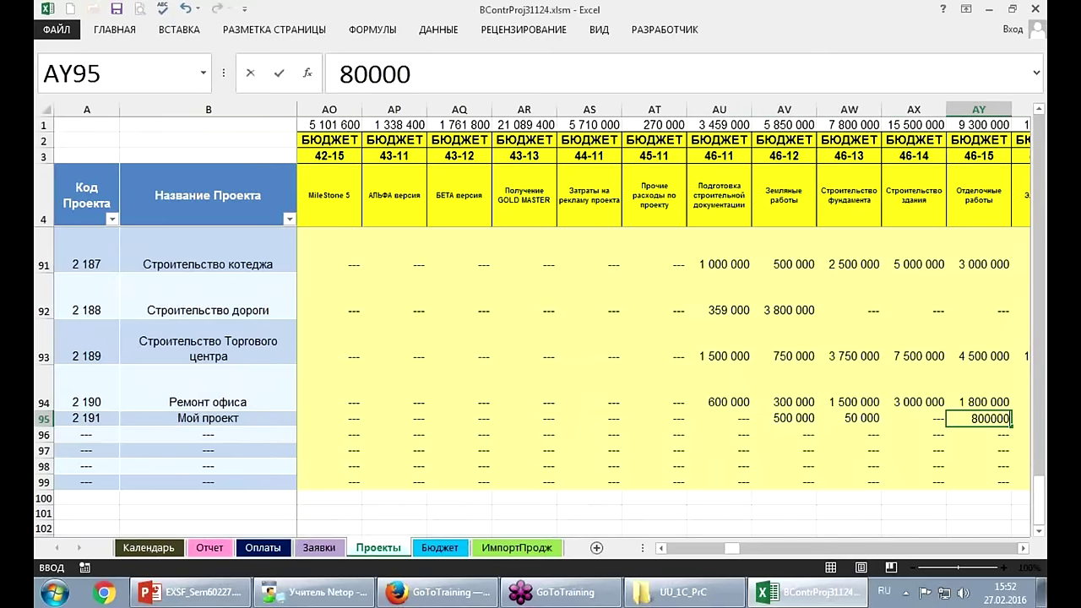
type("0")
key("Return")
key("Up")
key("Right")
key("Right")
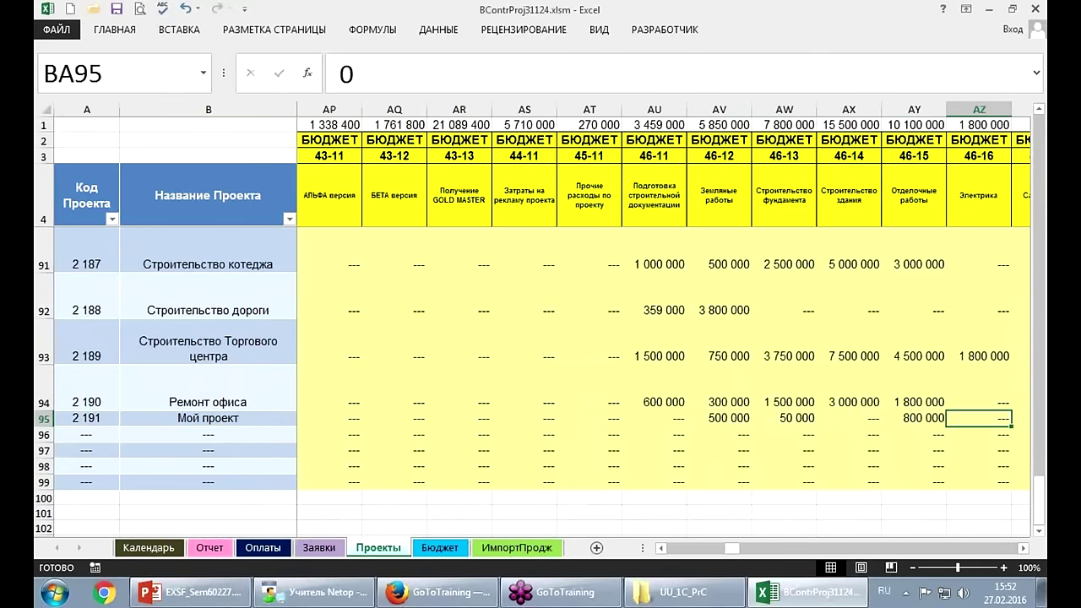
key("Right")
key("Right")
key("Right")
key("Right")
key("Right")
key("Right")
key("Left")
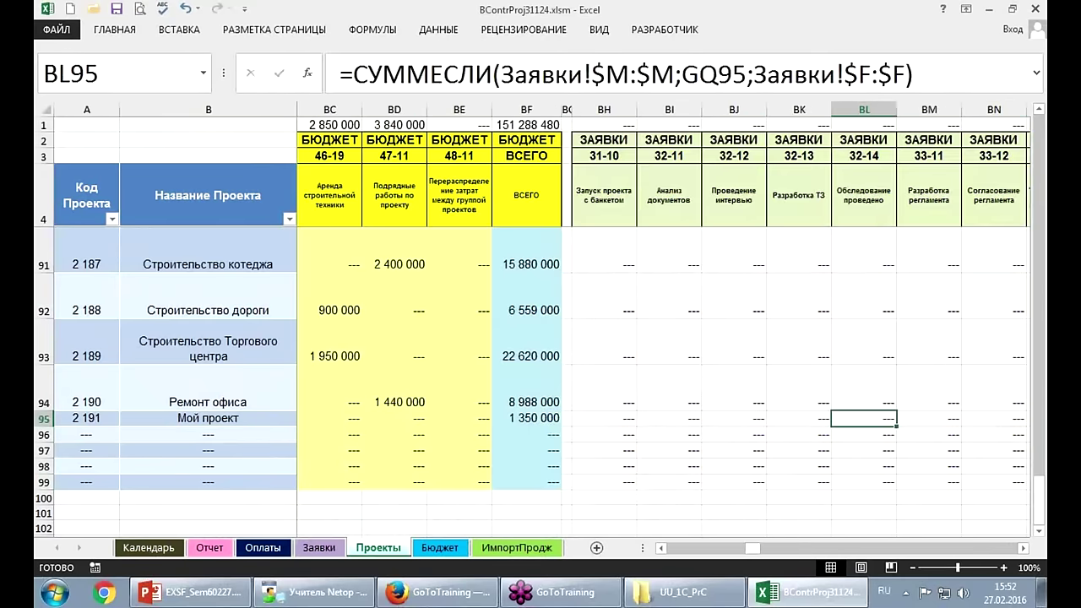
key("Left")
key("Left")
key("Left")
key("Left")
key("Left")
key("Left")
key("Right")
key("Right")
key("Right")
key("Right")
key("Right")
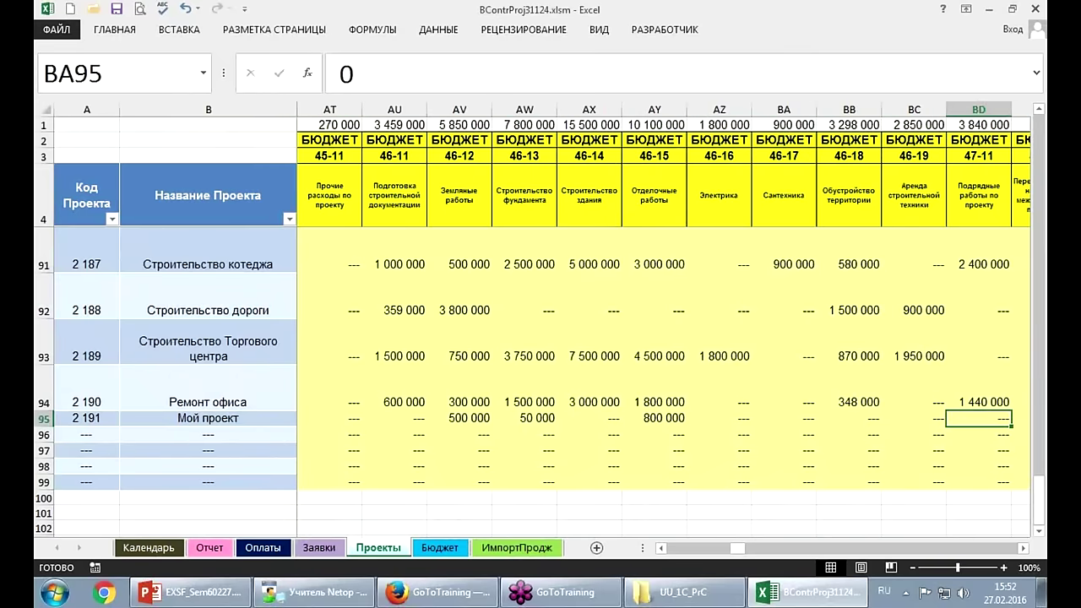
key("Left")
key("Left")
key("Left")
key("Left")
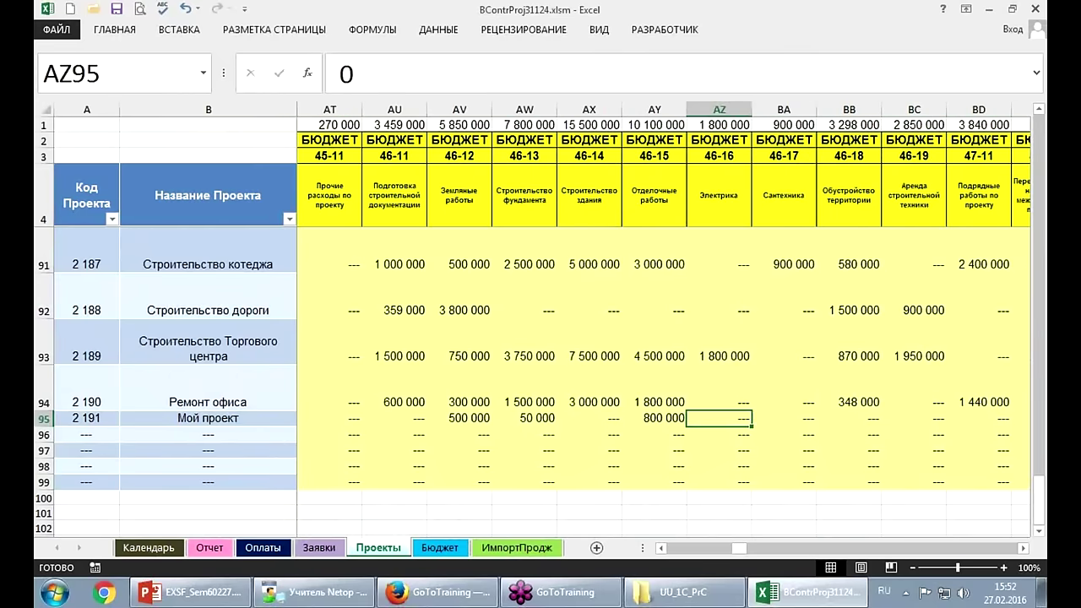
type("200 000")
key("Return")
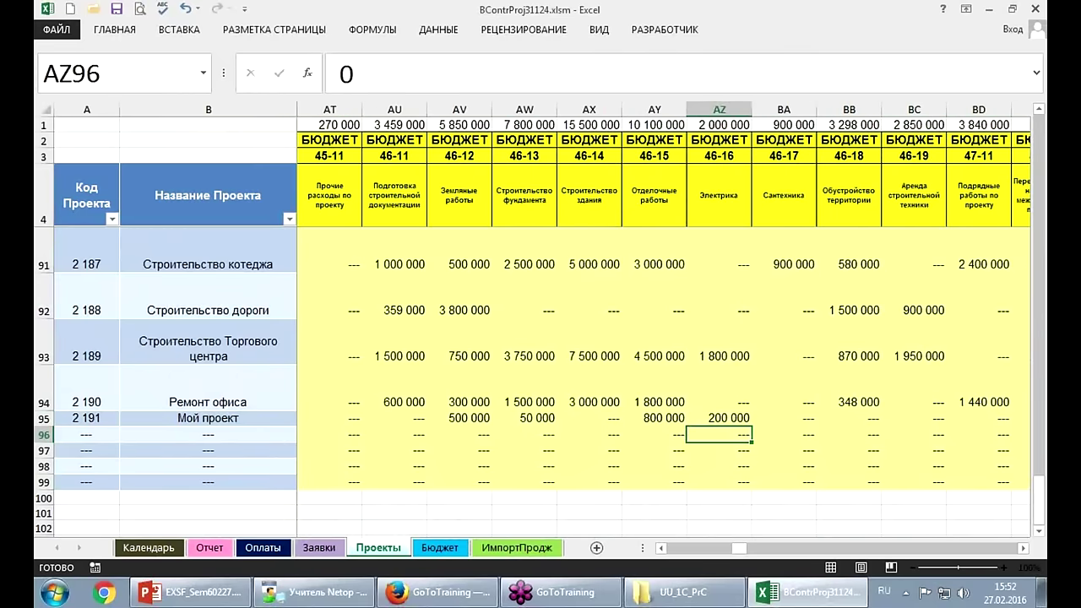
Copy the 200 000 into the plumbing budget and enter 350 000 for equipment rental.
key("Up")
key("ctrl+c")
key("Right")
key("ctrl+v")
key("Right")
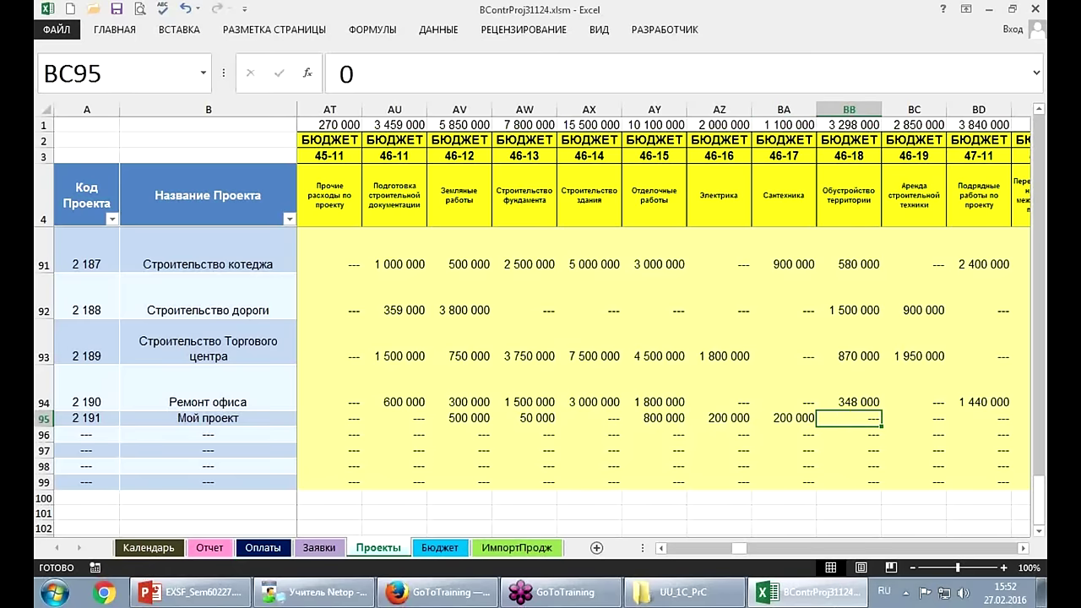
key("Right")
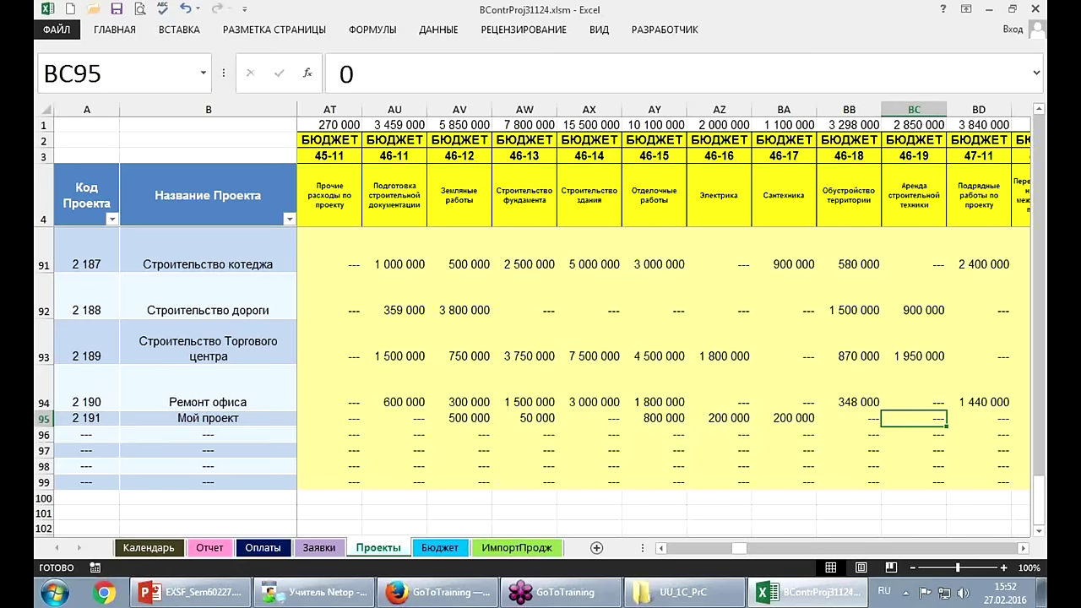
type("350 ")
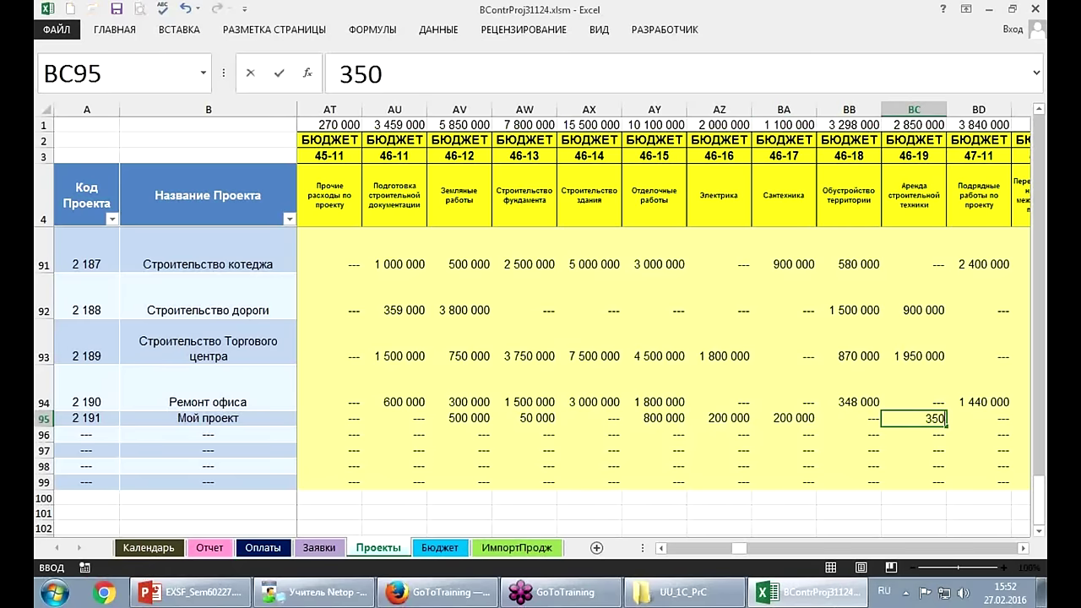
type("000")
key("Return")
key("Up")
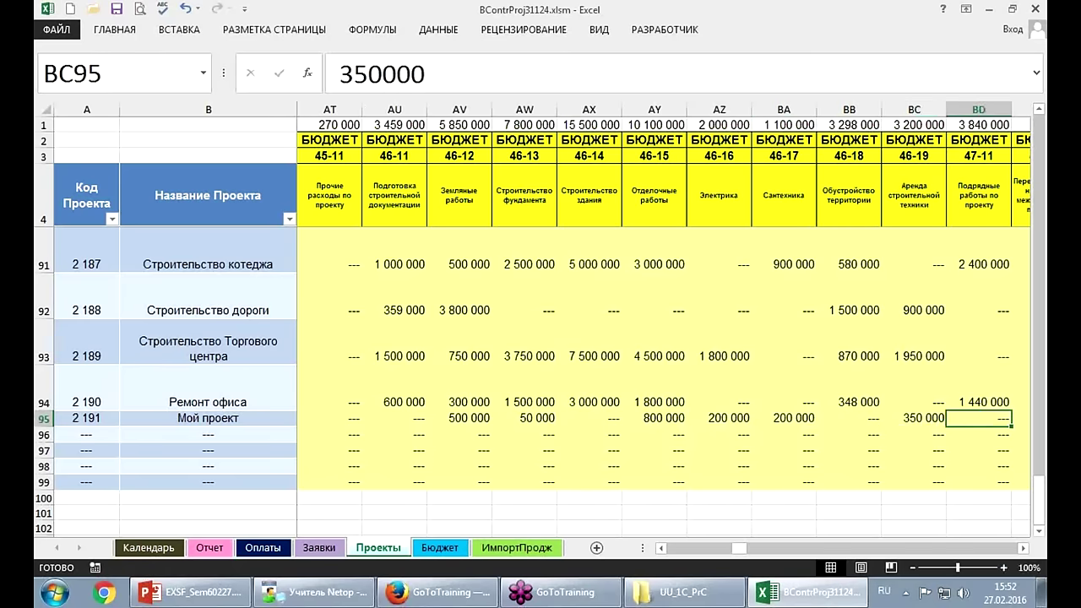
key("Right")
key("Right")
key("Right")
key("Right")
key("Right")
key("Right")
Set Мой проект's 47-11 contract-works budget to 500 000.
left_click(524, 417)
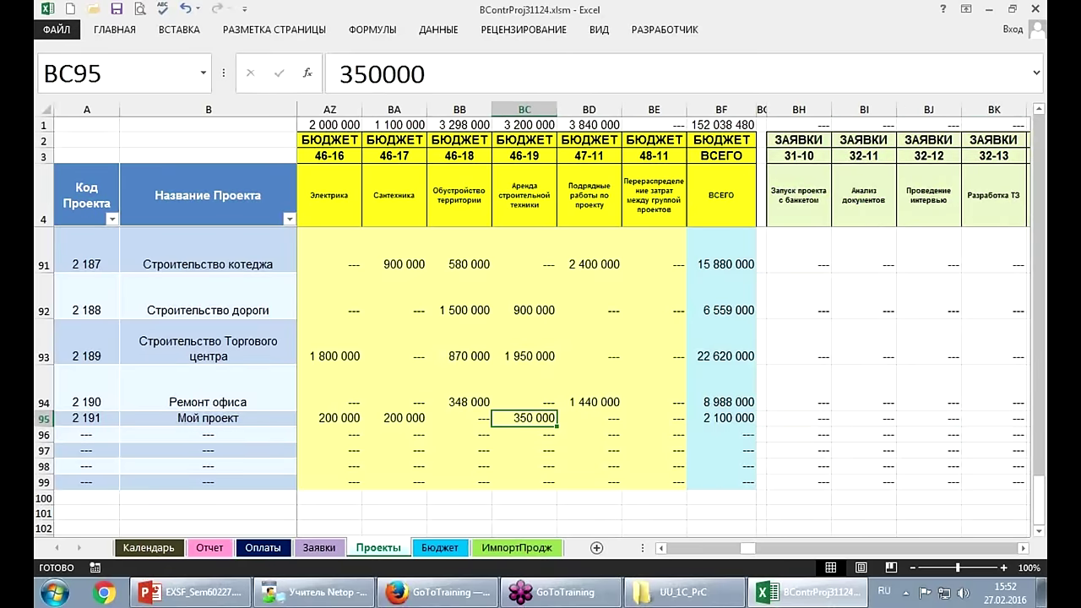
left_click(589, 417)
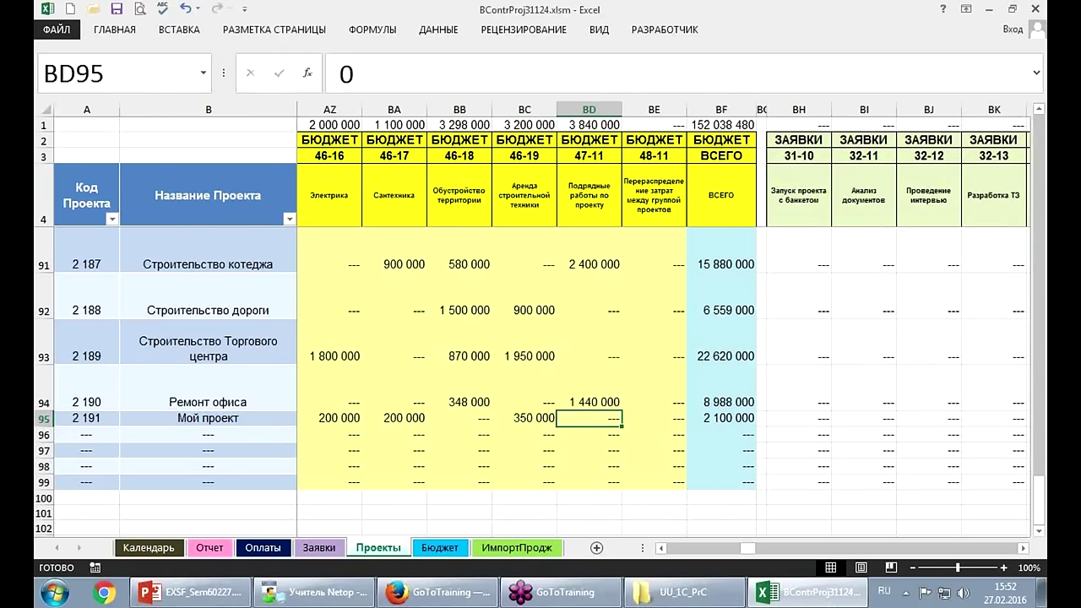
type("500 000")
key("Return")
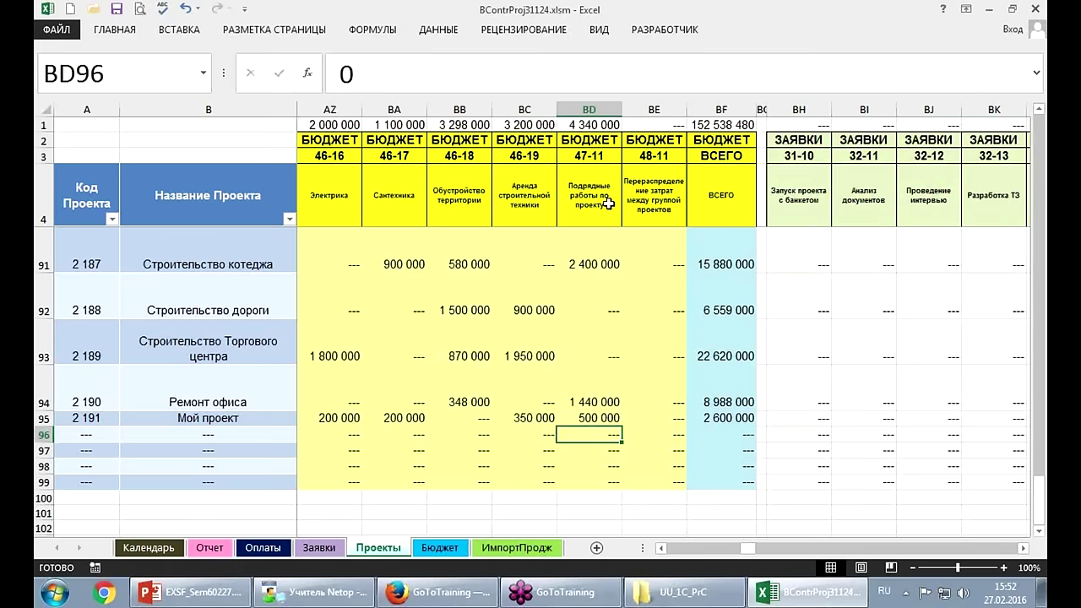
left_click(601, 418)
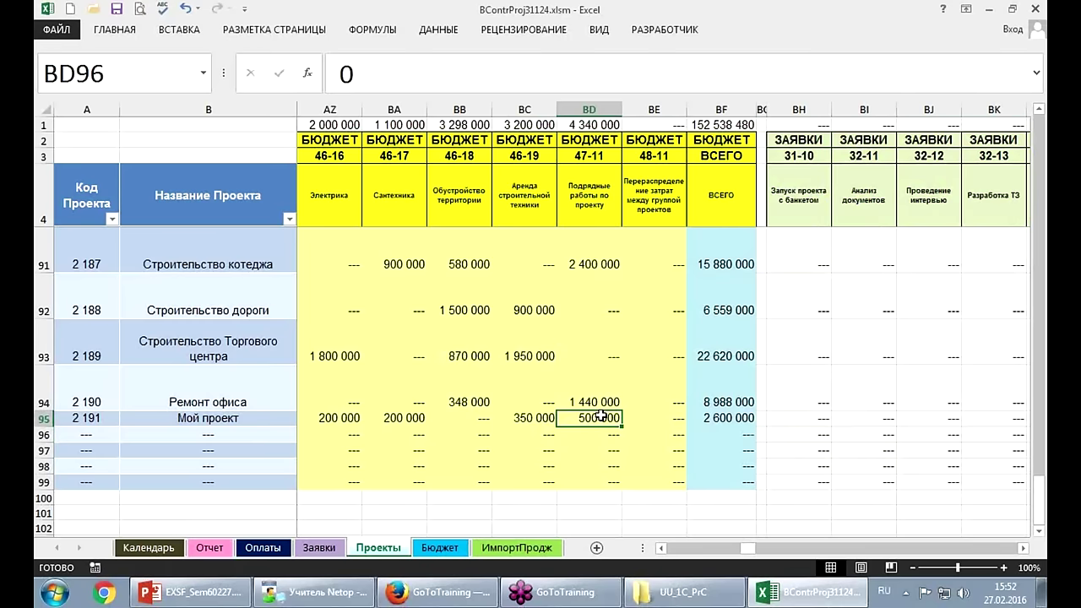
key("Left")
key("Left")
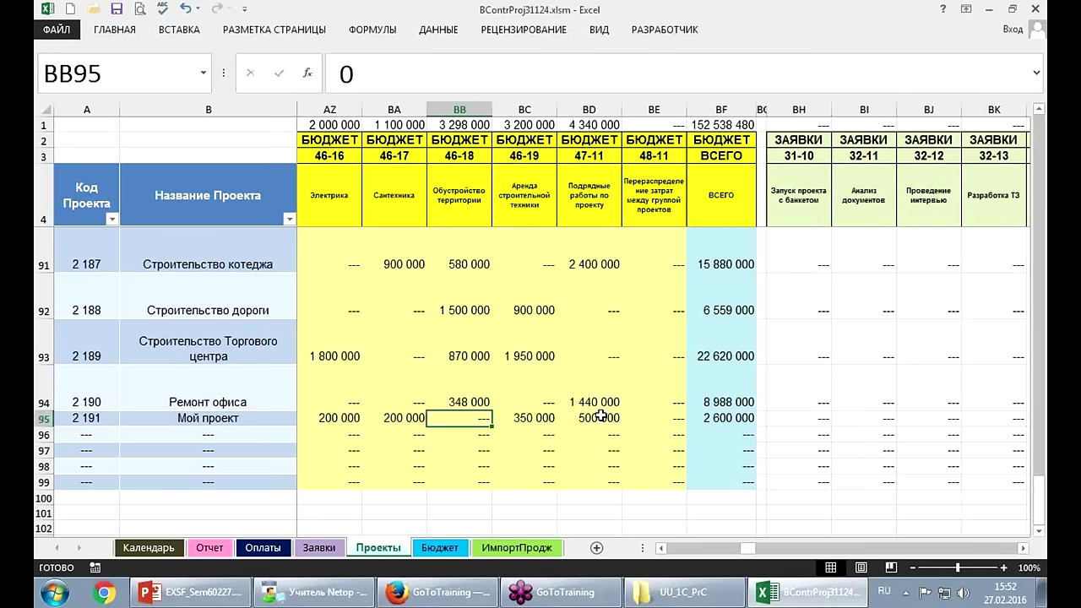
key("Left")
key("Left")
key("Left")
key("Left")
key("Left")
key("Left")
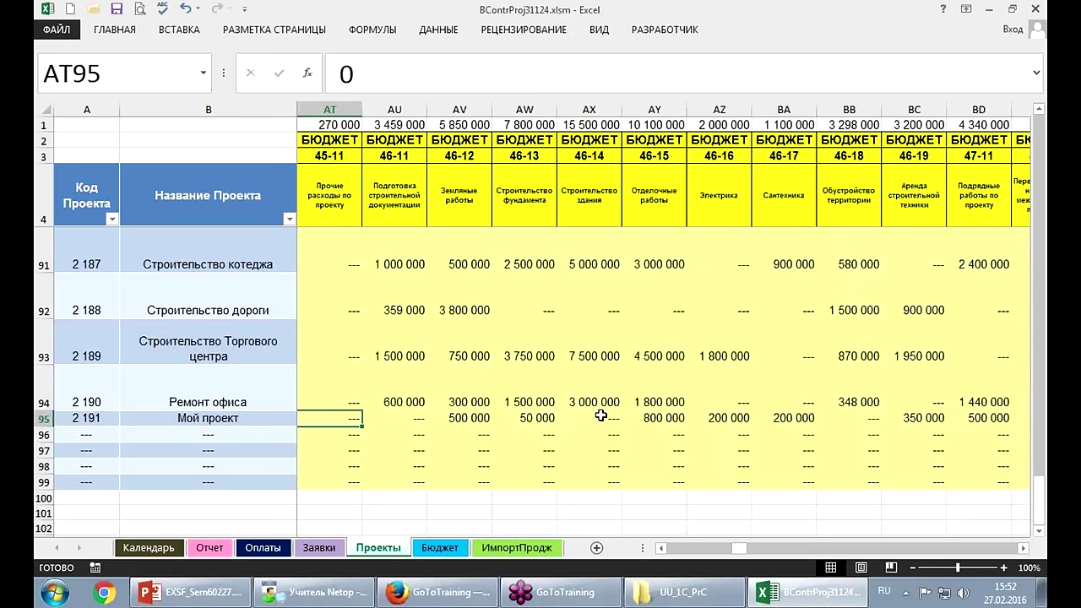
Check the last request rows on Заявки, down to row 29.
key("ctrl+Page_Up")
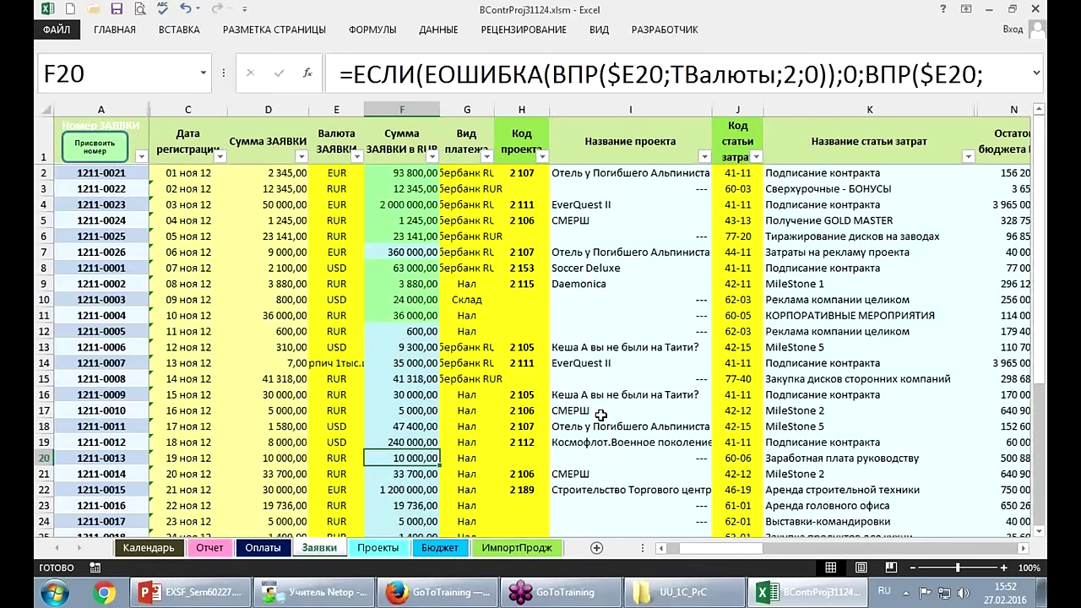
key("Page_Down")
key("Up")
key("Up")
key("Up")
key("Up")
key("Down")
key("Down")
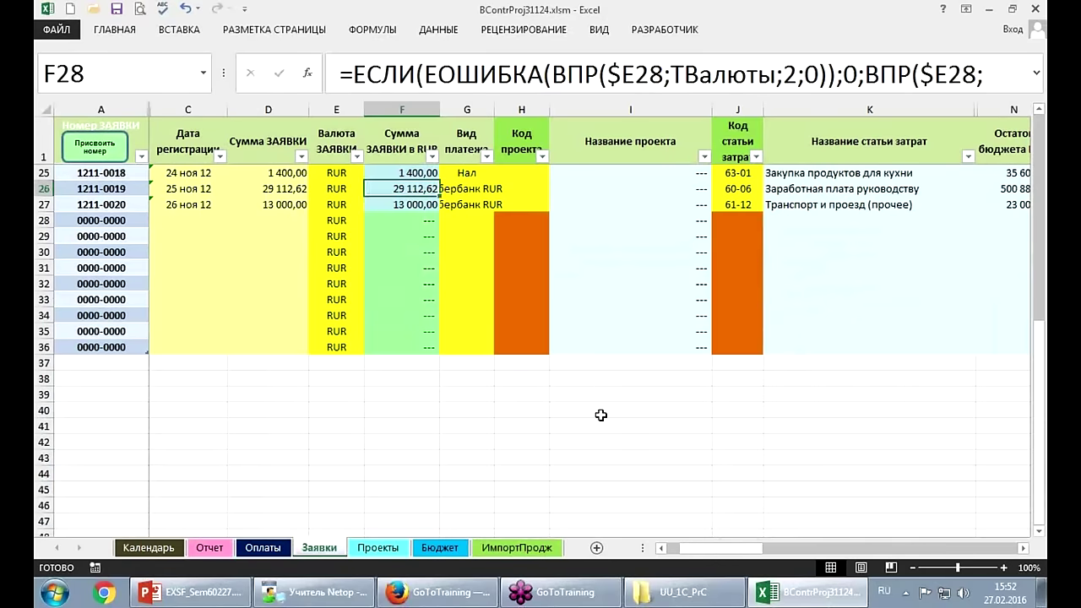
key("Down")
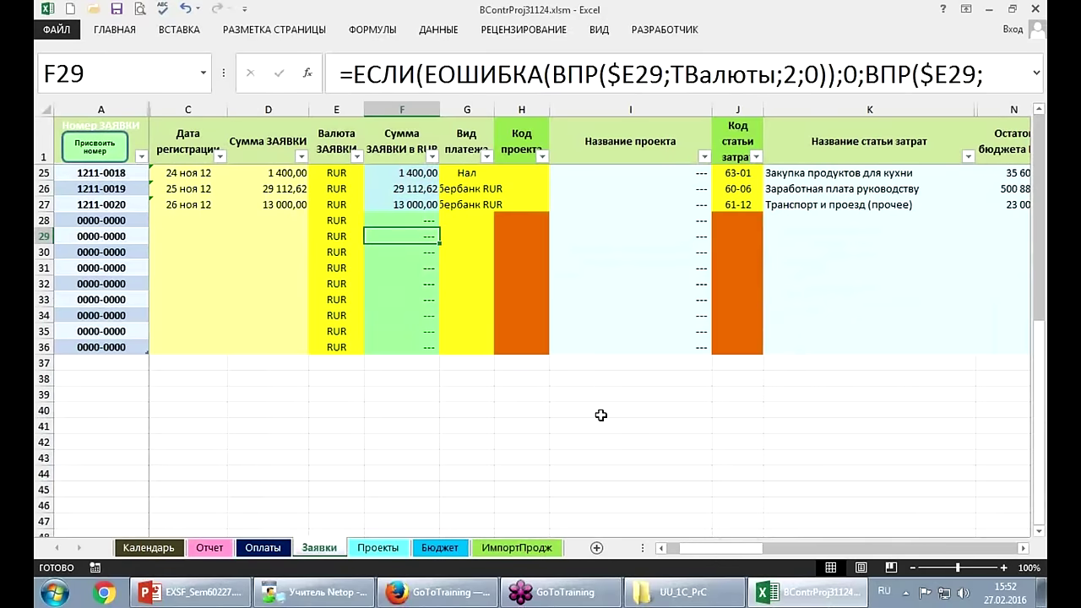
Enter Я as manager in D95 and Тоже Я as senior manager in E95.
key("ctrl+Page_Down")
key("Left")
key("Home")
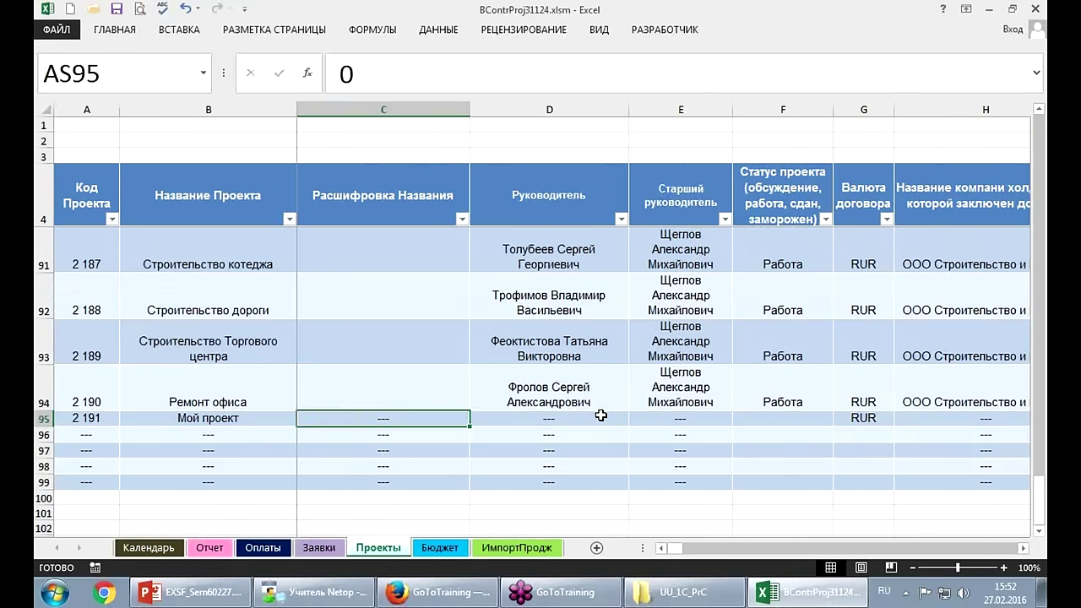
key("Right")
key("Right")
key("Left")
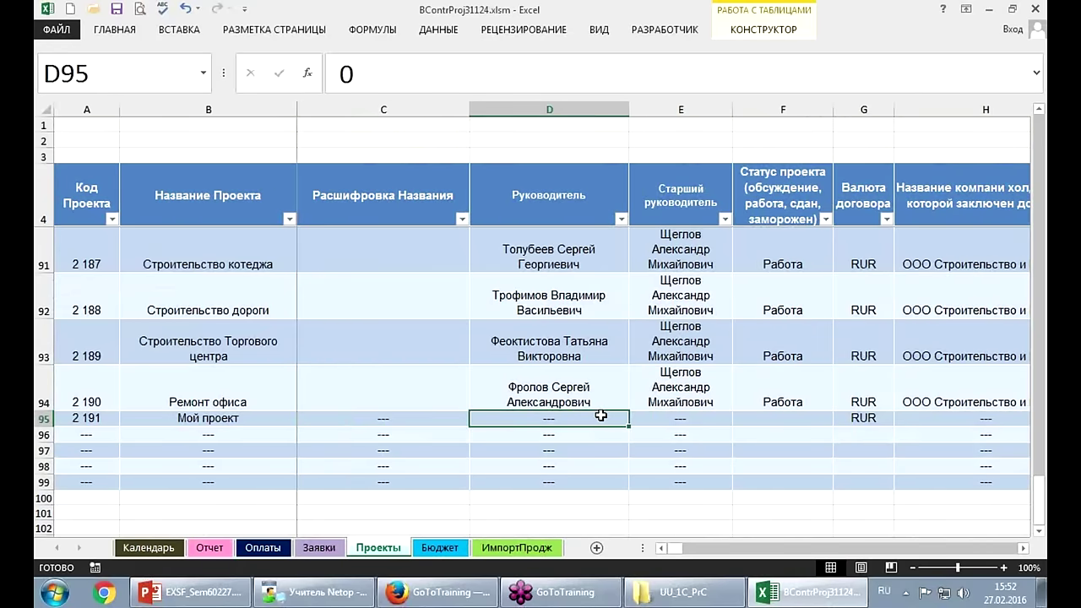
type("Я")
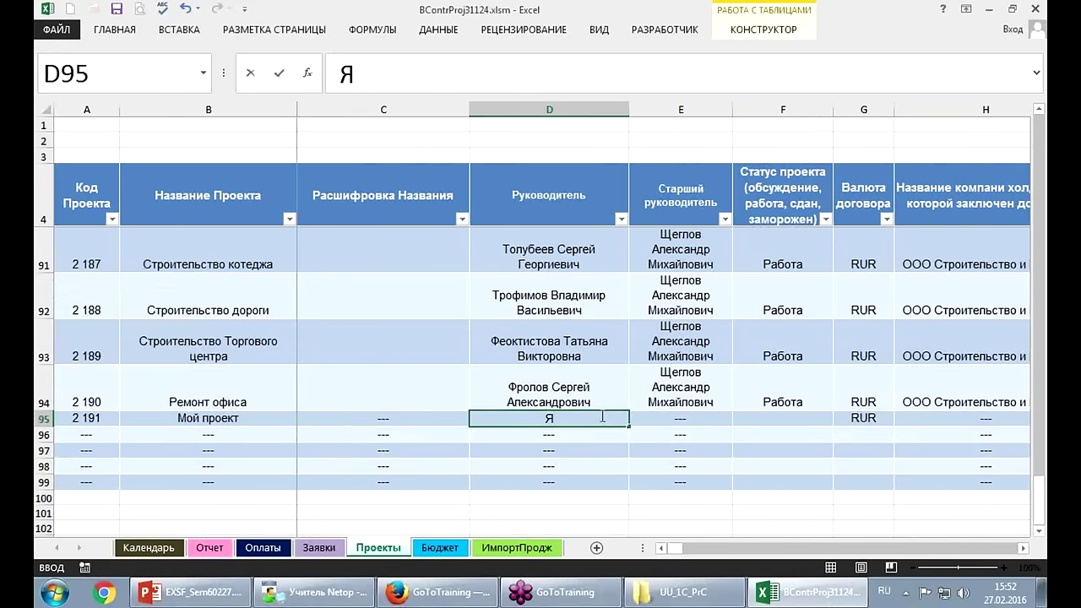
key("Tab")
type("Т")
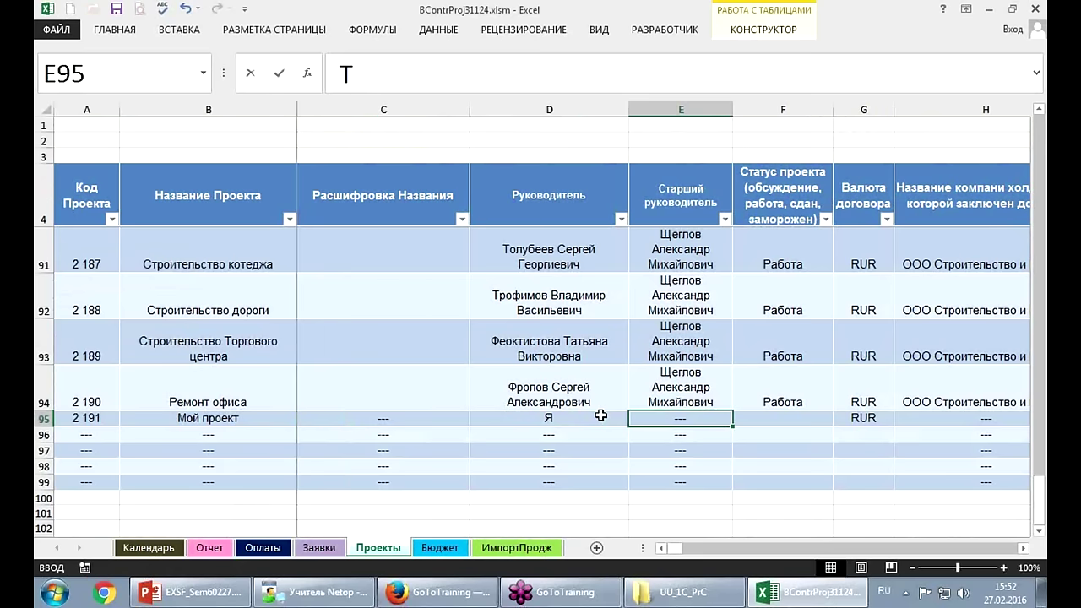
type("оже Я")
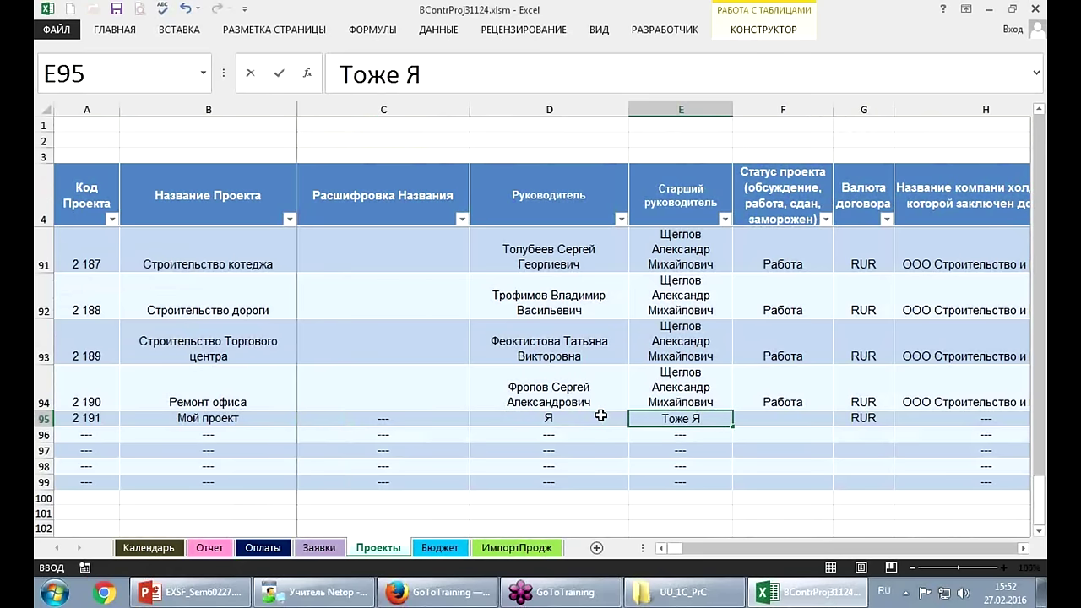
key("Return")
key("Up")
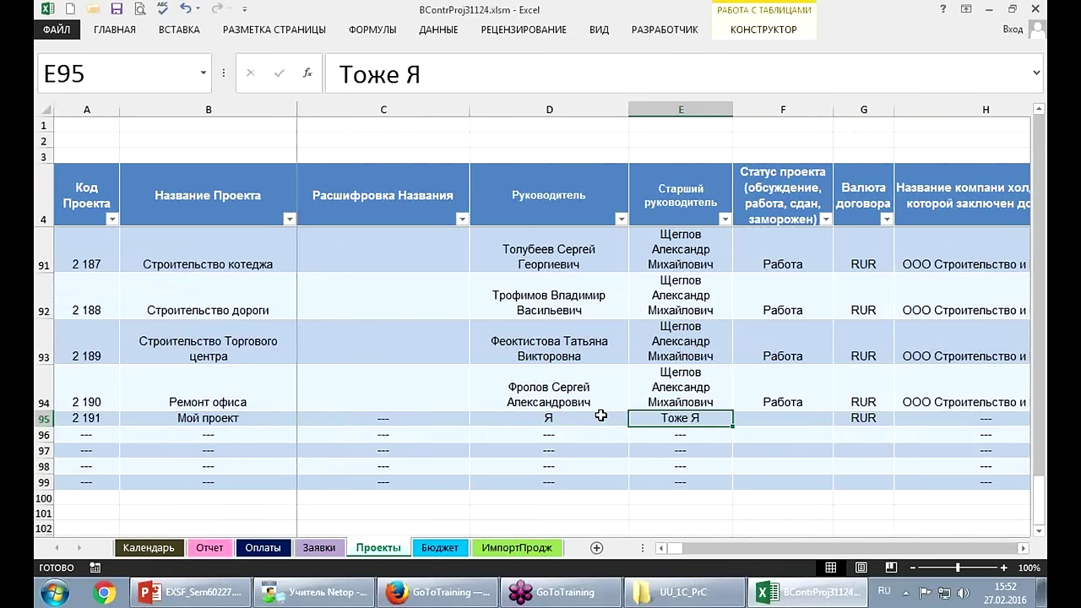
key("ctrl+Page_Up")
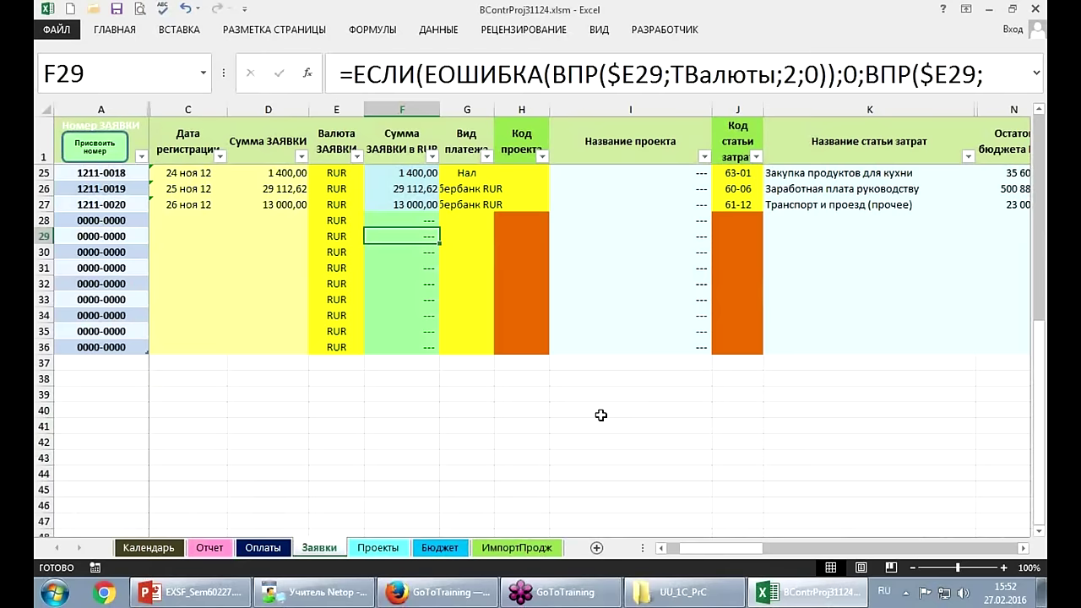
Date request row 29 as 27 фев 16 in C29 and enter 10 000 in D29.
key("Left")
key("Left")
key("Left")
key("Left")
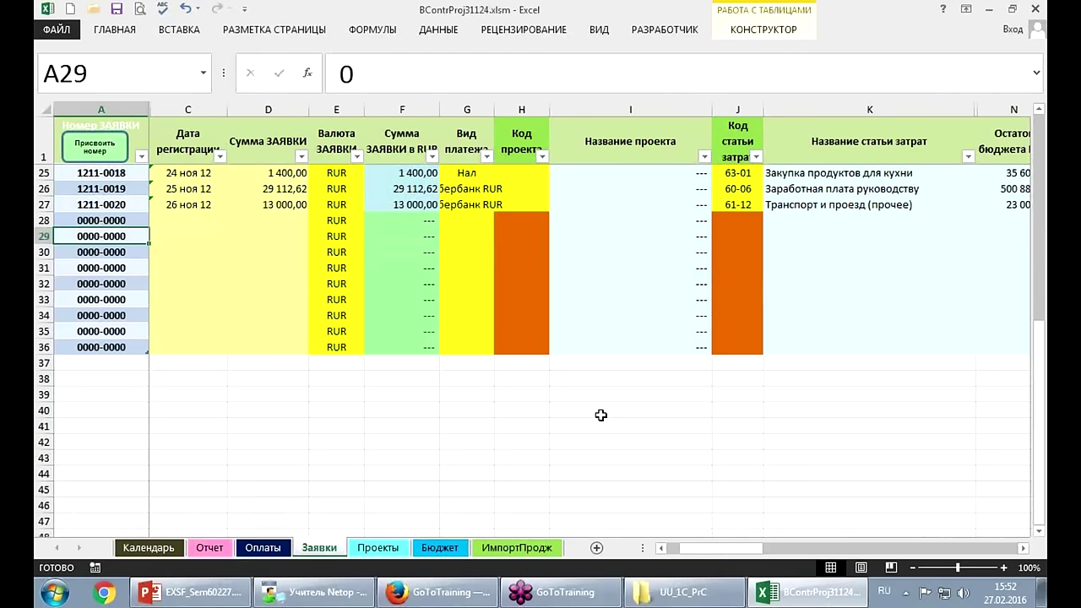
key("Right")
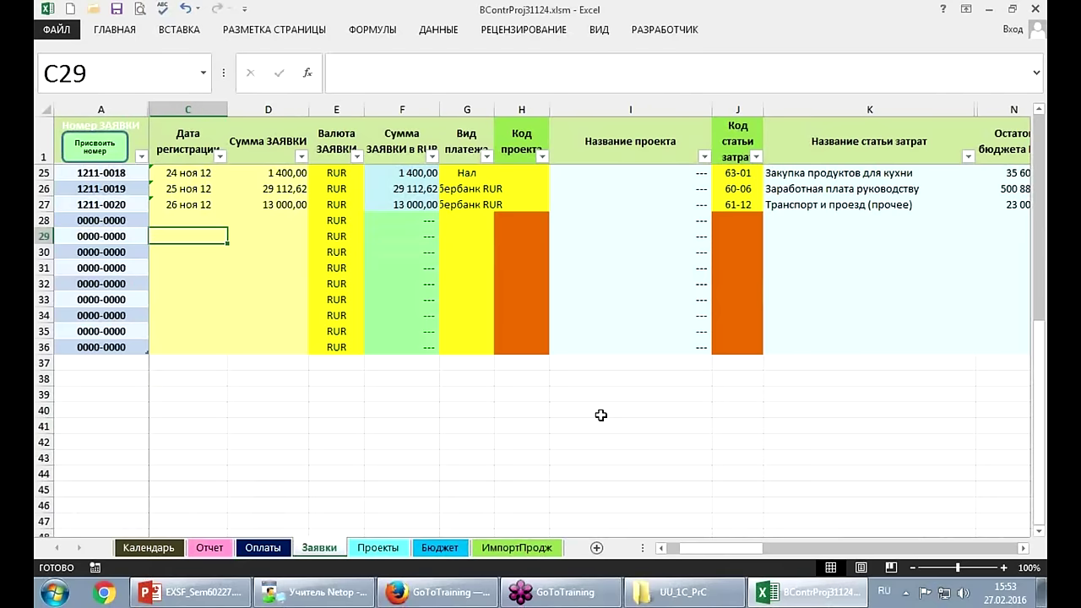
type("27")
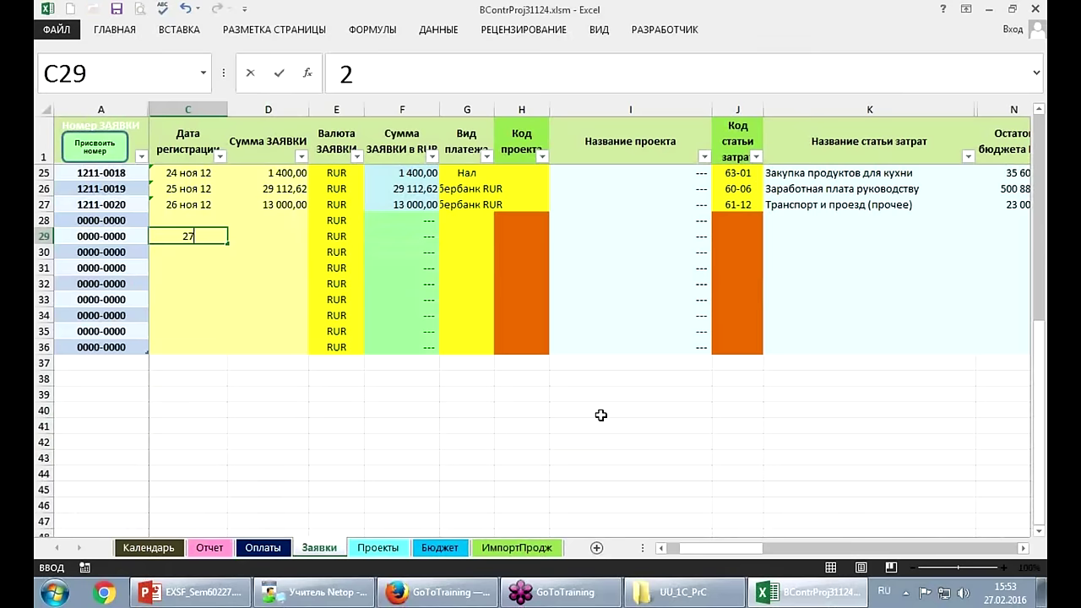
type("/")
key("Return")
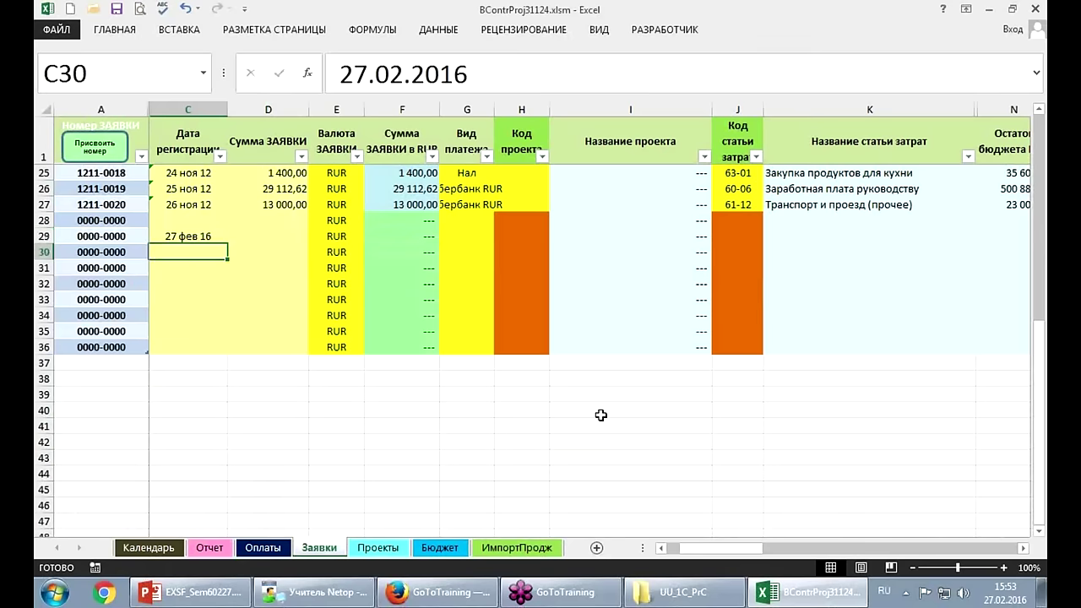
key("Up")
key("Right")
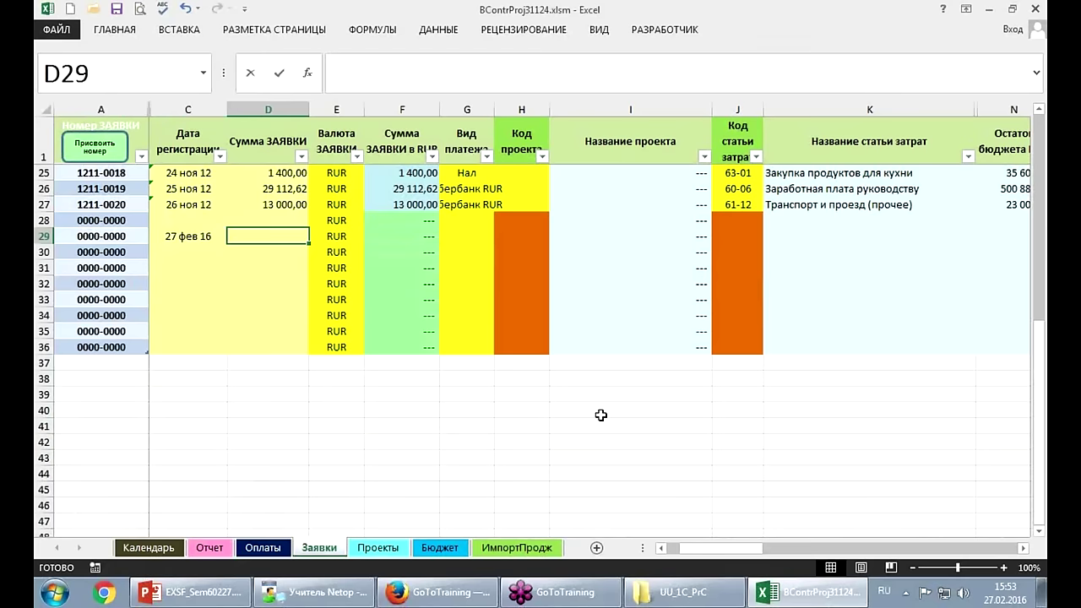
type("10 000")
key("Return")
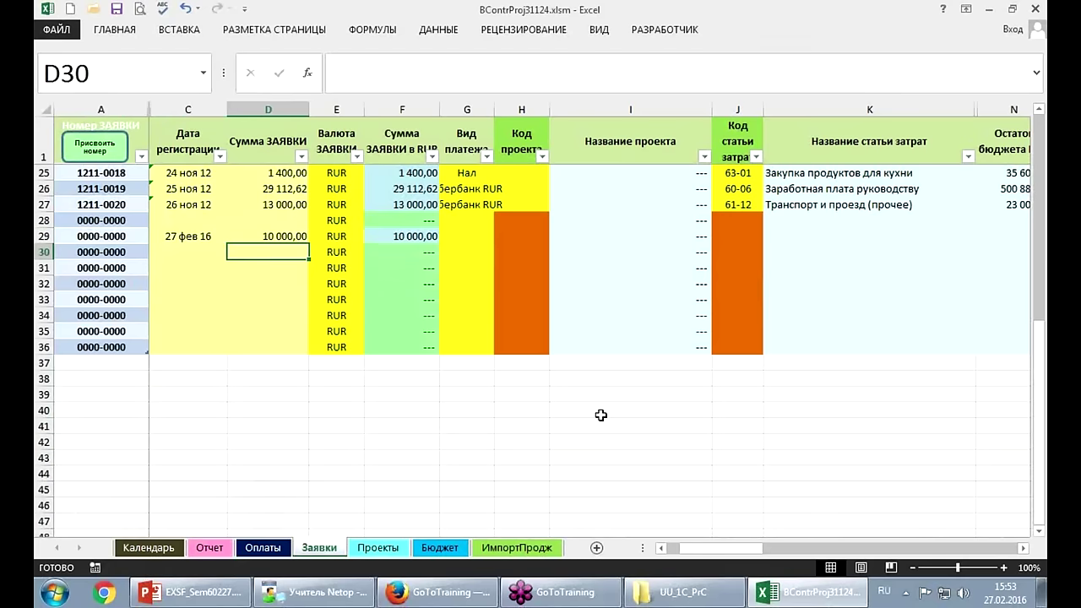
Choose EUR as the request currency in E29 from its drop-down list.
left_click(342, 236)
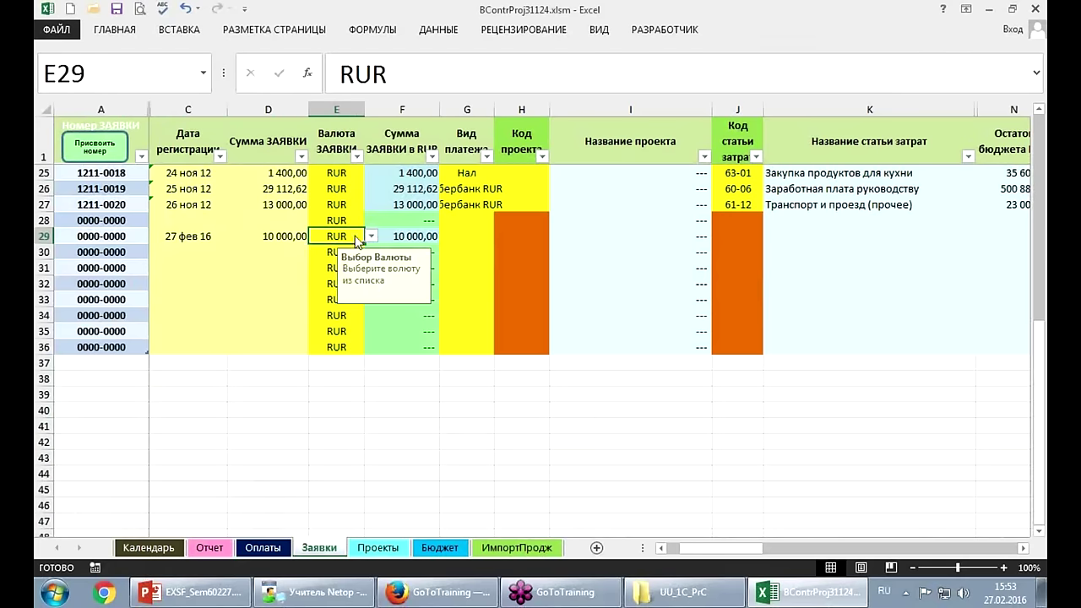
left_click(372, 236)
left_click(355, 267)
Correct the request amount in D29 to 2 000.
left_click(287, 236)
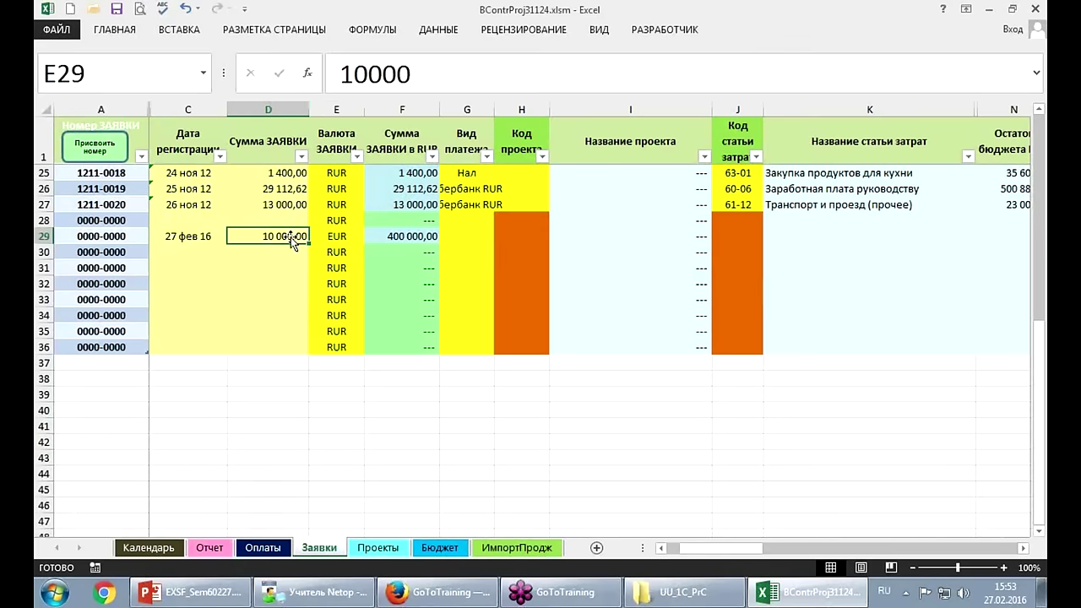
left_click(437, 71)
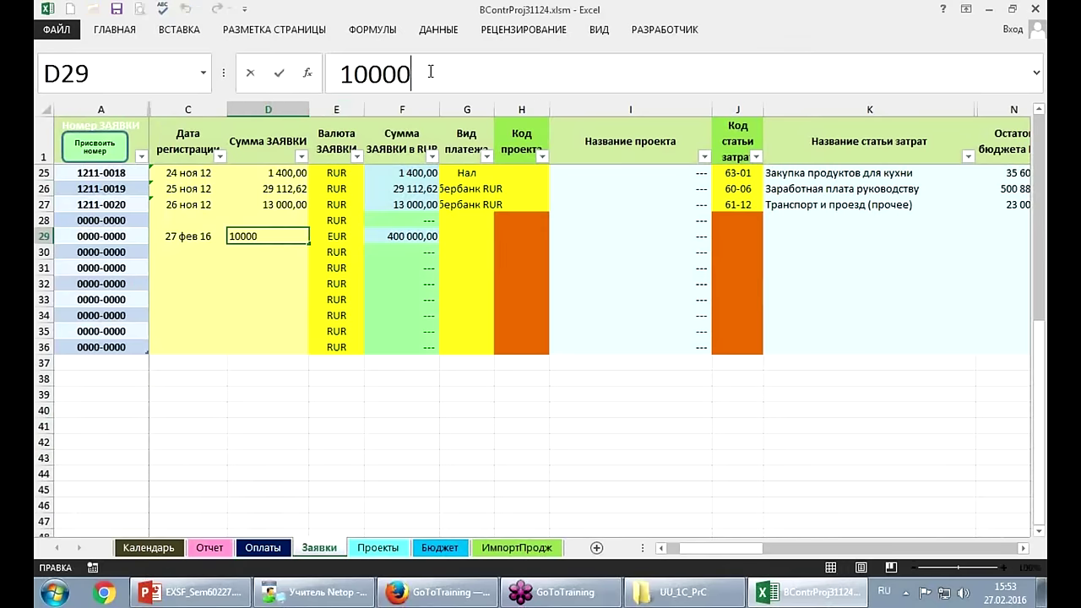
type("200")
key("Escape")
type("2 000")
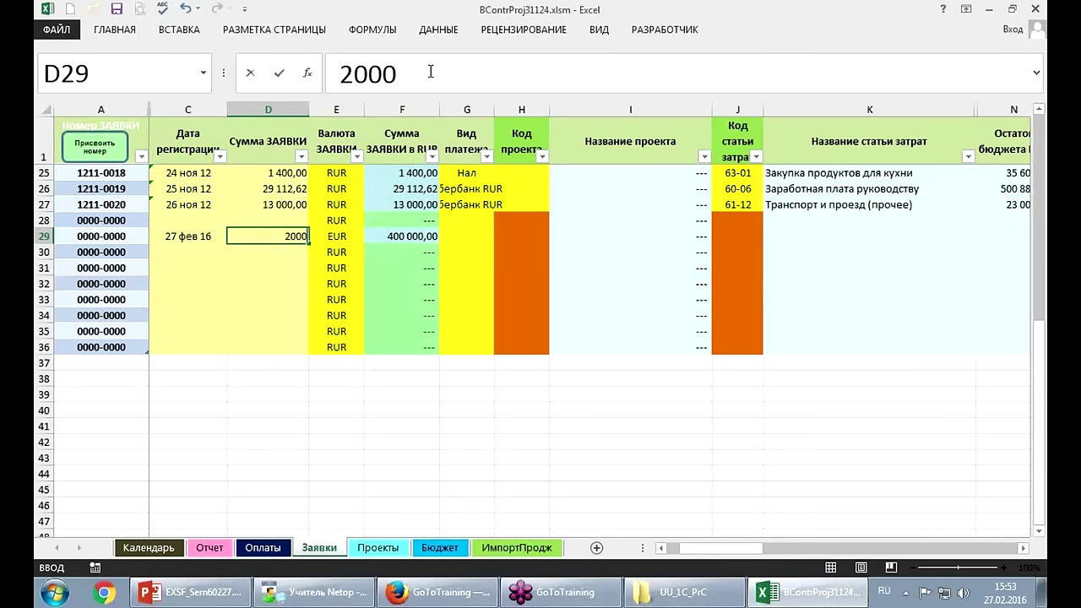
key("Return")
key("Up")
key("Right")
key("Right")
key("Right")
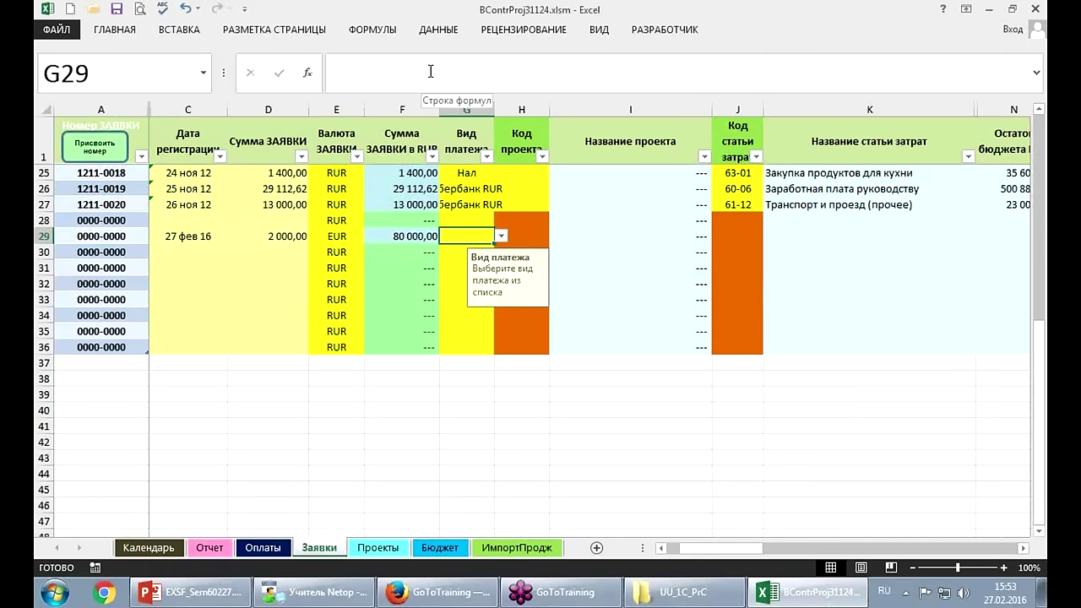
Set row 29's payment type to Сбербанк EUR, glancing at the Проекты sheet.
left_click(502, 236)
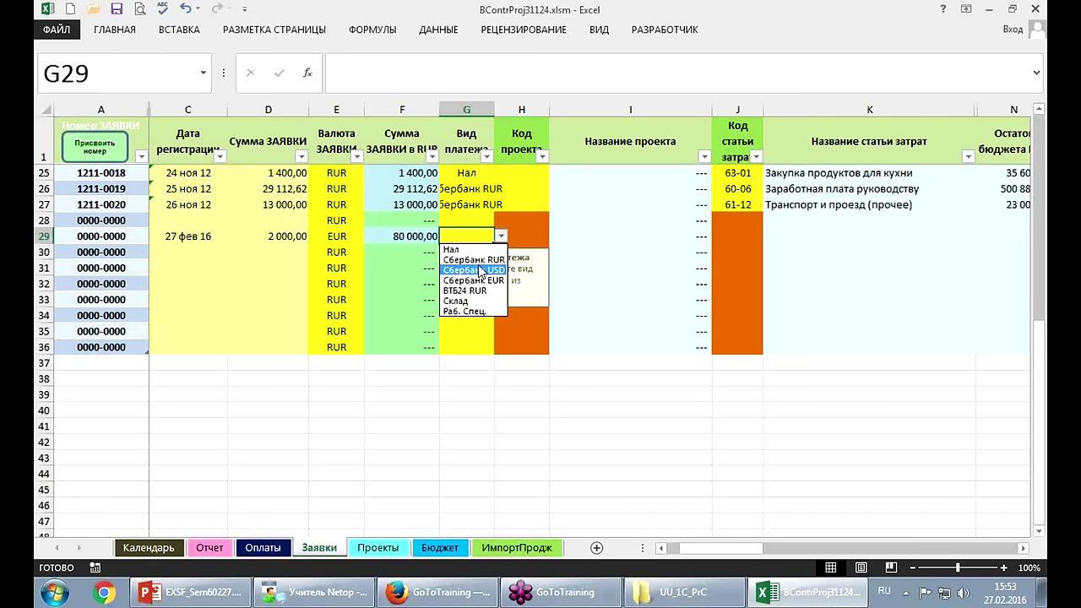
left_click(480, 281)
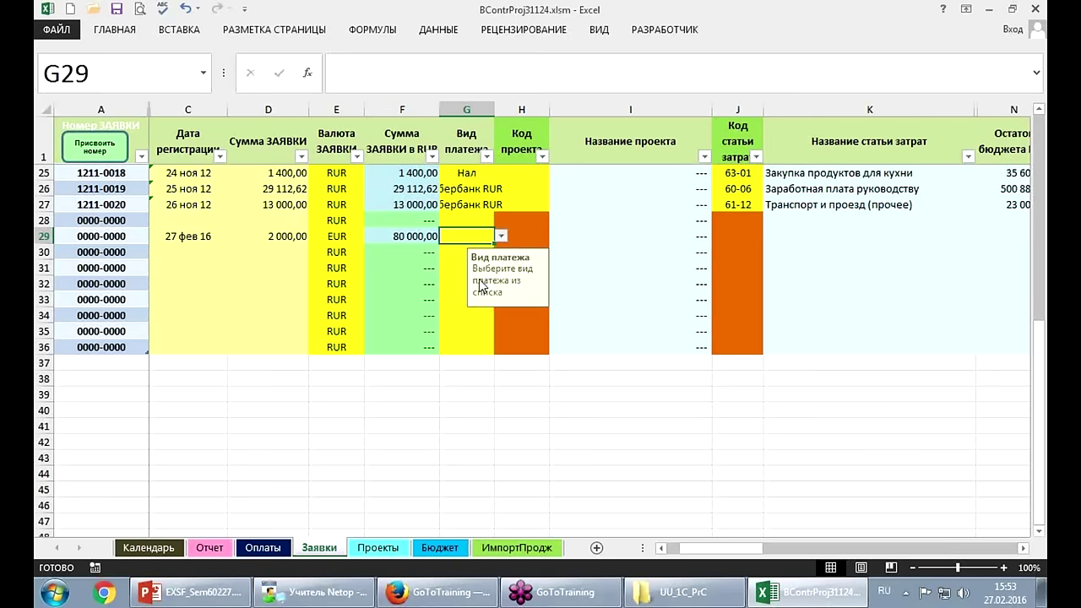
left_click(526, 235)
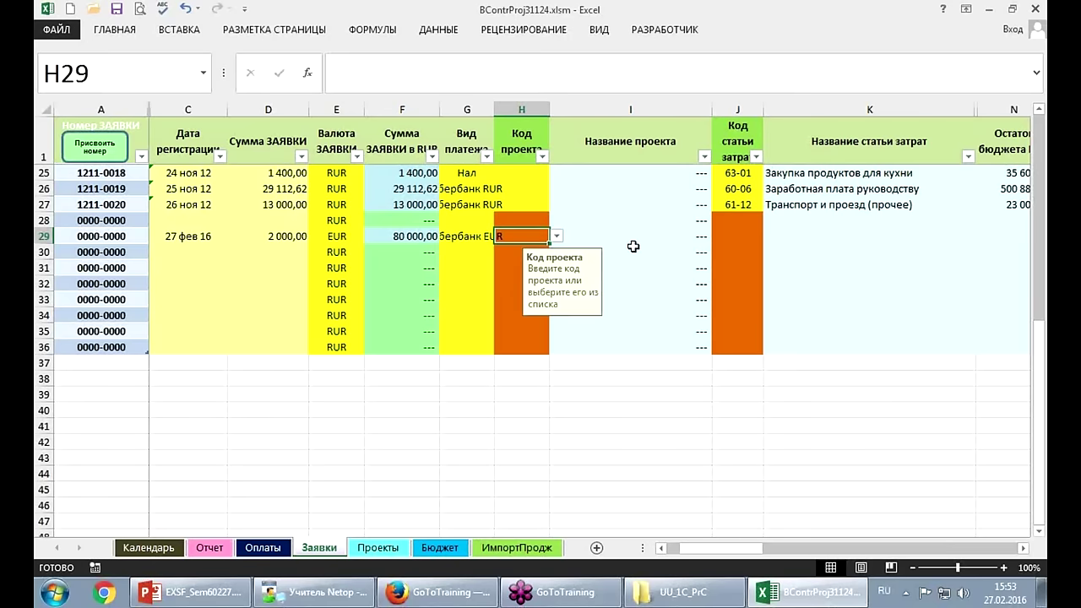
left_click(387, 547)
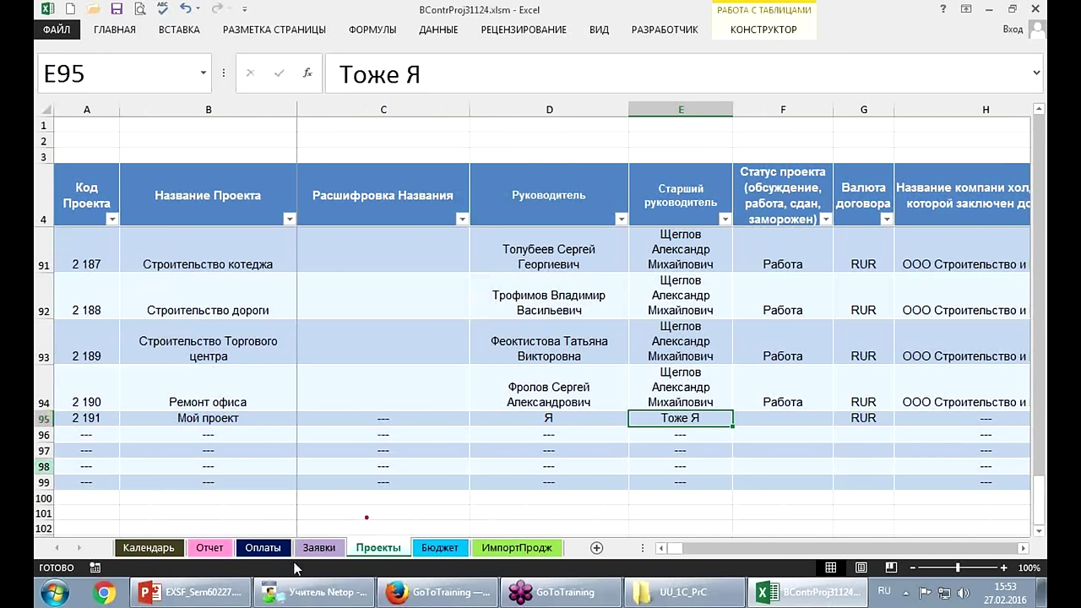
left_click(318, 549)
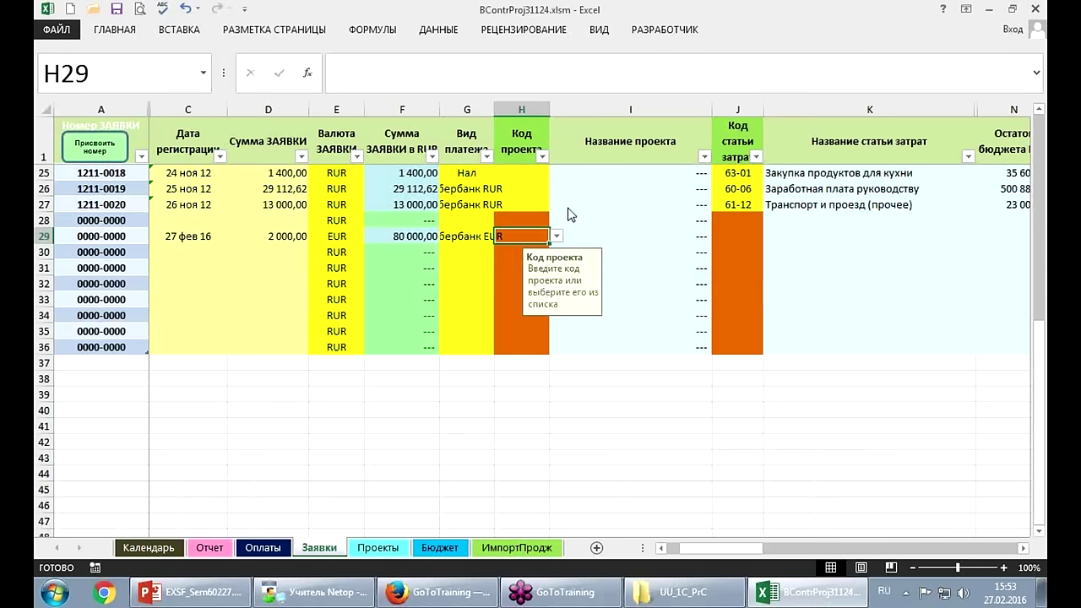
Pick project code 2 191 in H29 from its list, then review Проекты budget columns.
left_click(556, 236)
left_click_drag(557, 257, 561, 327)
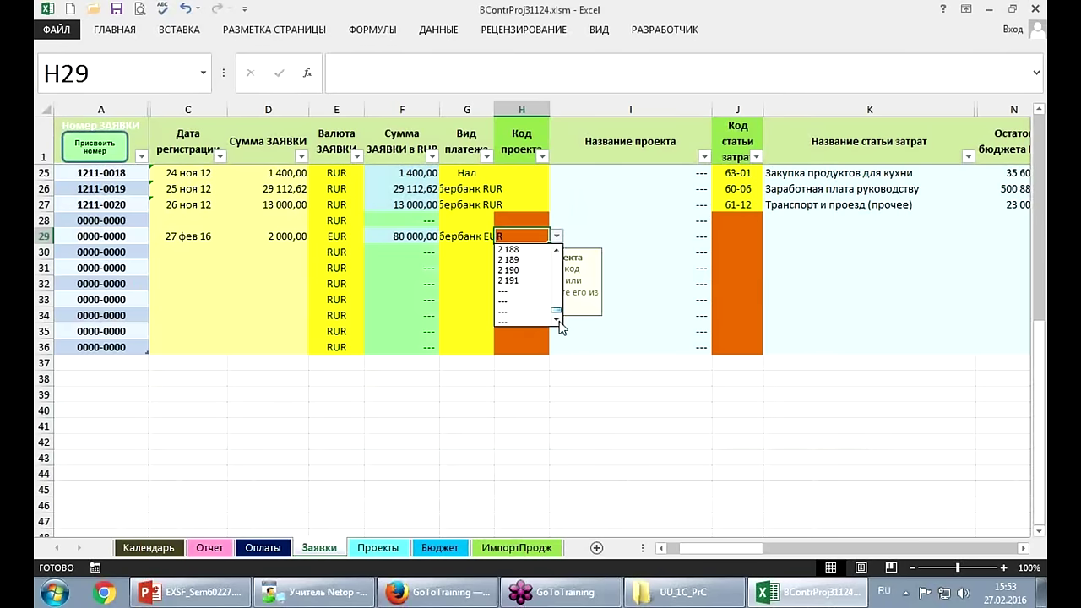
left_click(526, 280)
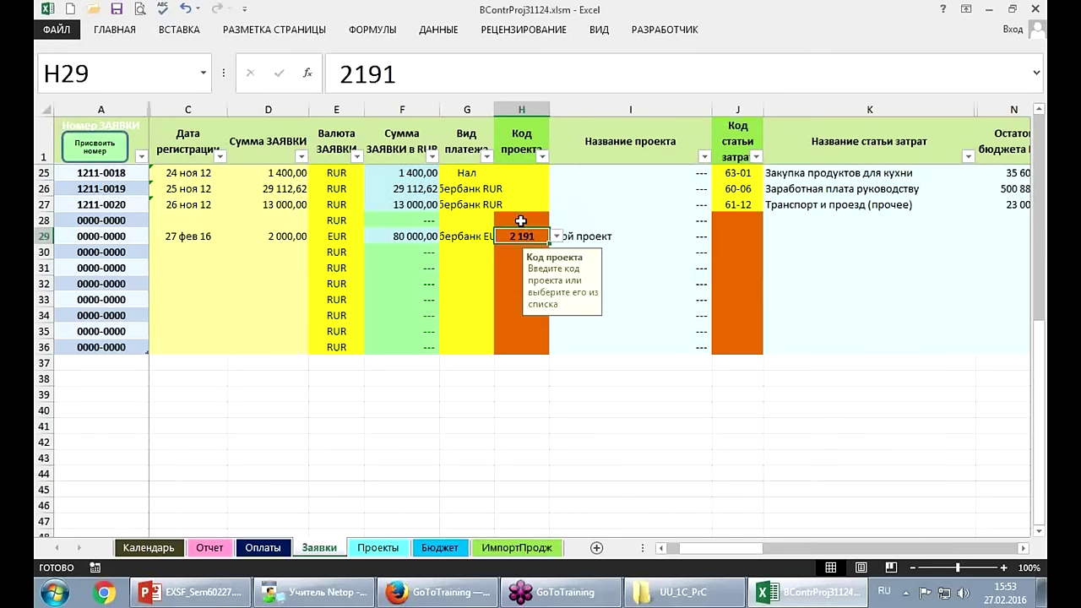
left_click(726, 236)
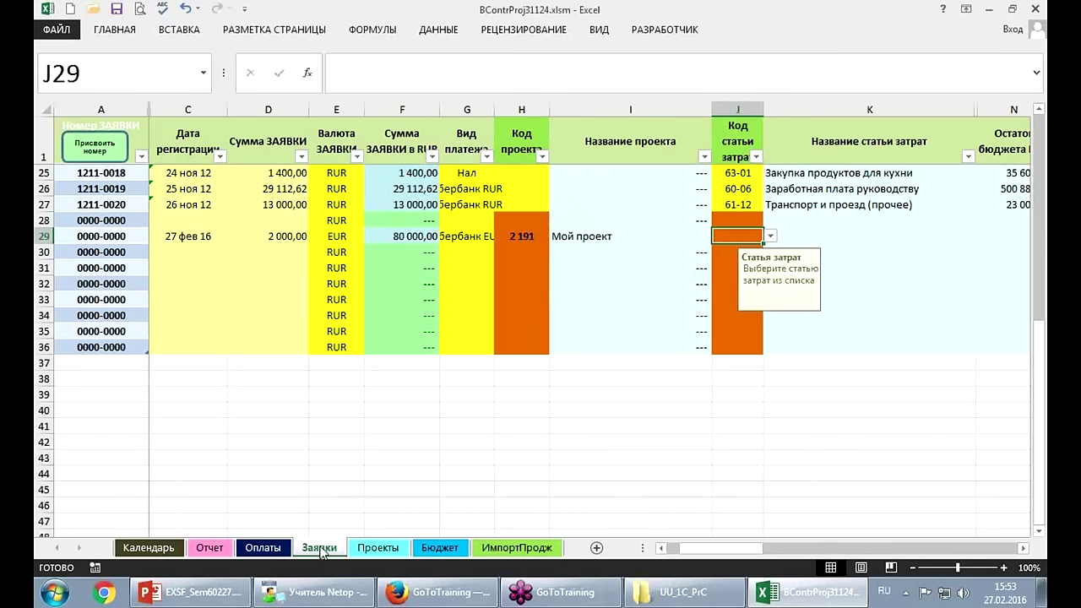
left_click(378, 548)
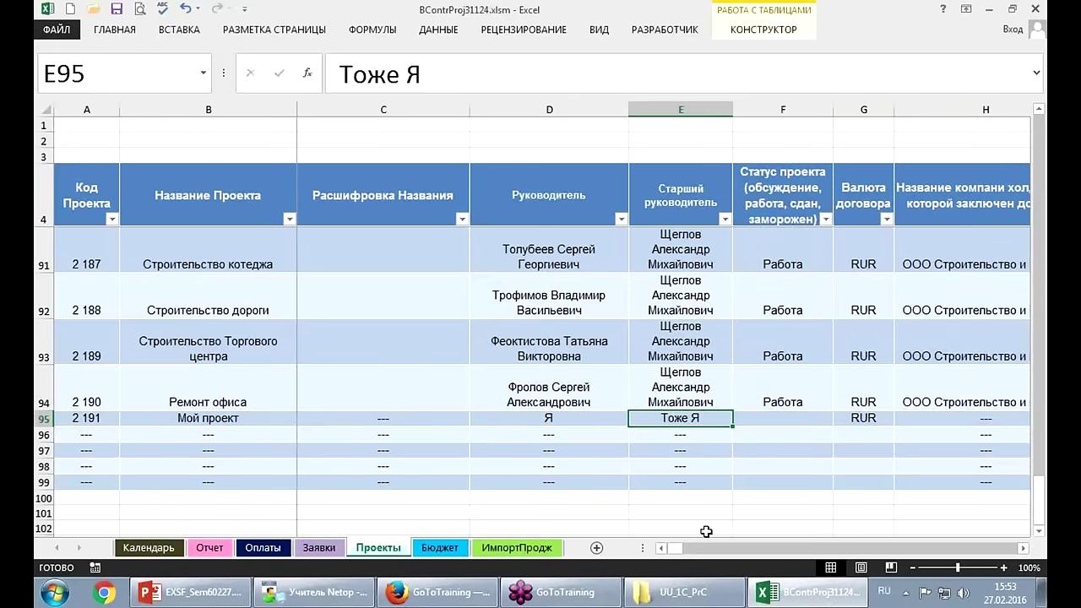
mouse_move(673, 548)
left_mouse_down()
mouse_move(755, 551)
mouse_move(738, 548)
left_mouse_up()
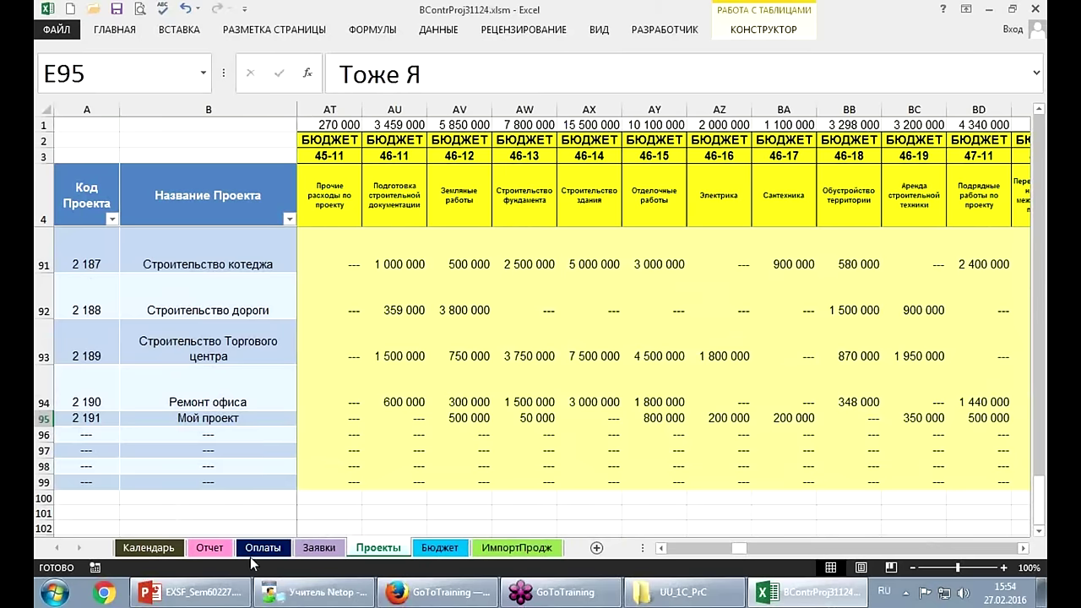
Try cost code 4715 in J29, cancel the rejection alert, and enter 46-13 instead.
left_click(318, 549)
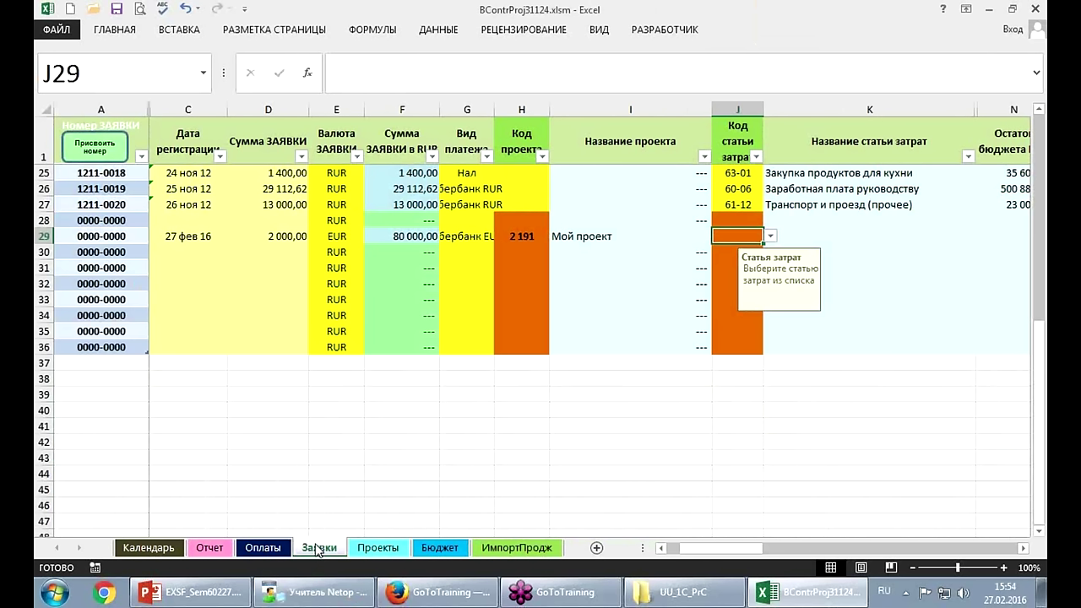
type("4")
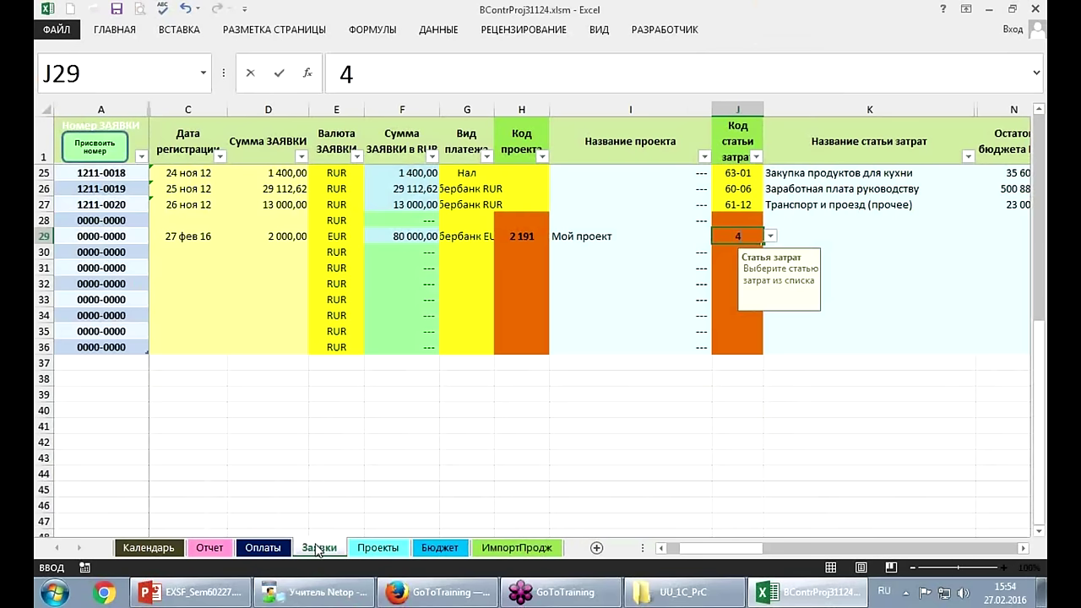
type("715")
key("Return")
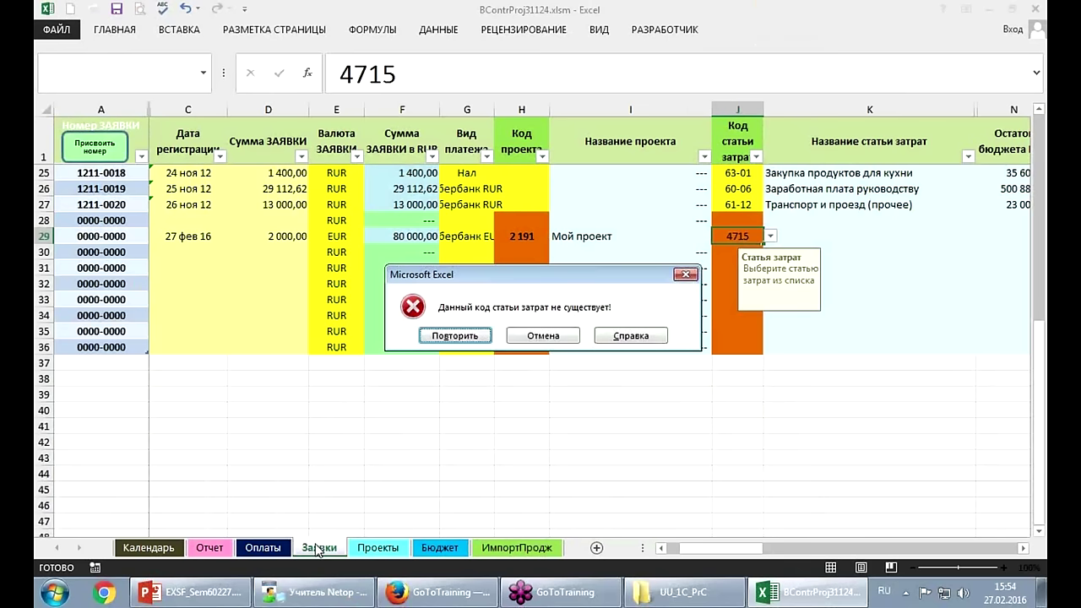
key("Escape")
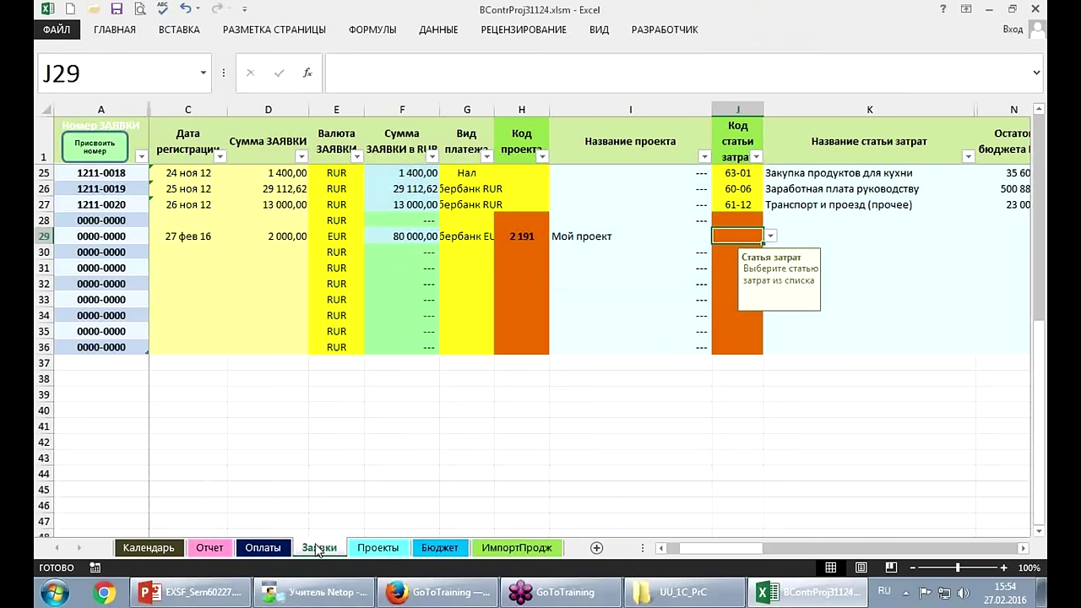
type("46")
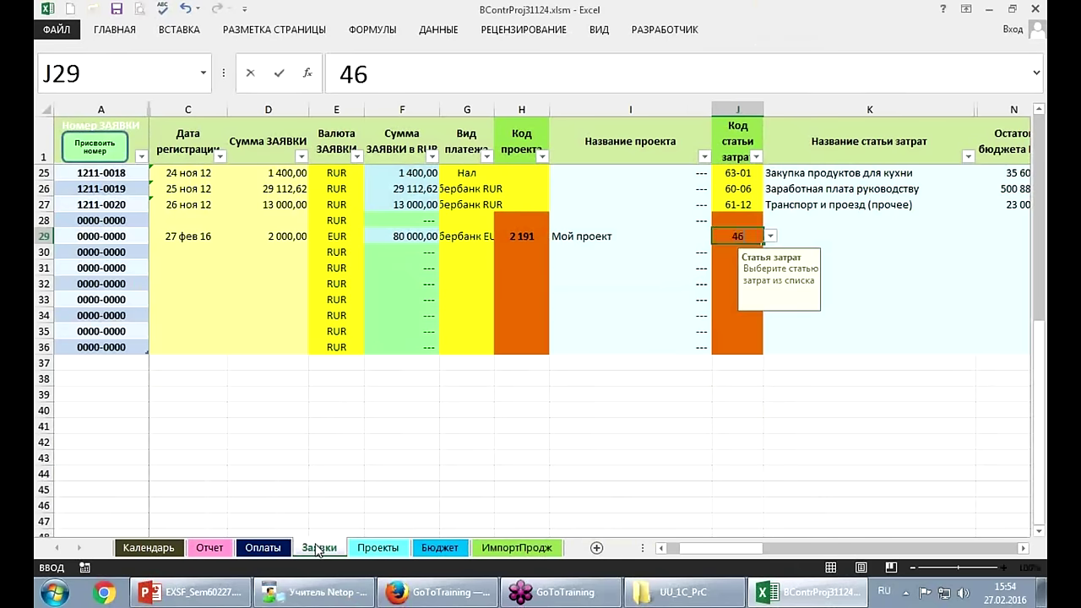
type("-13")
key("Return")
key("Up")
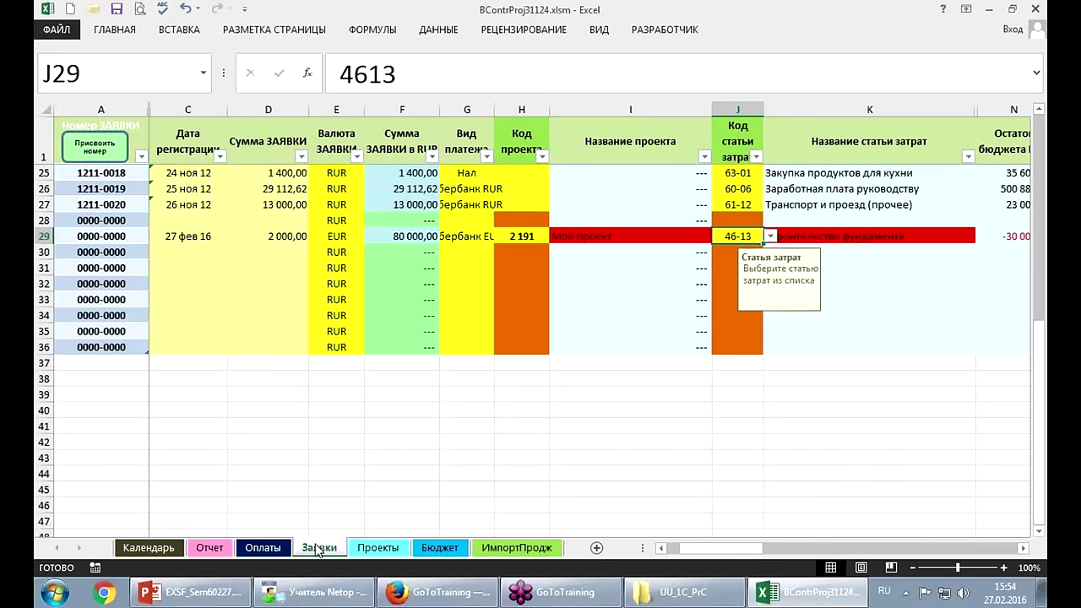
key("Right")
key("Right")
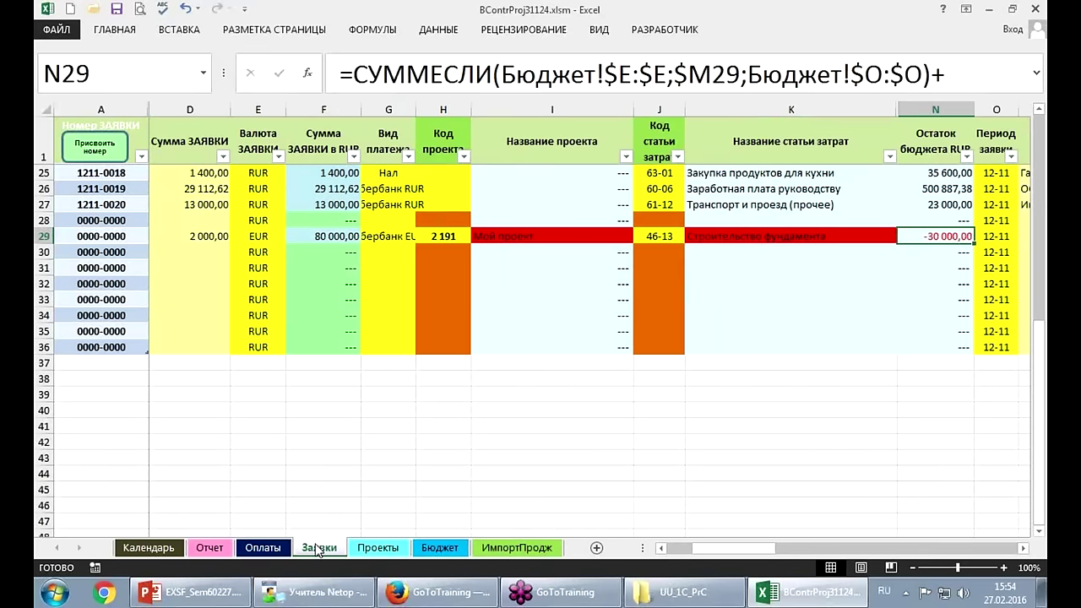
key("ctrl+Page_Up")
key("ctrl+Page_Down")
key("ctrl+Page_Down")
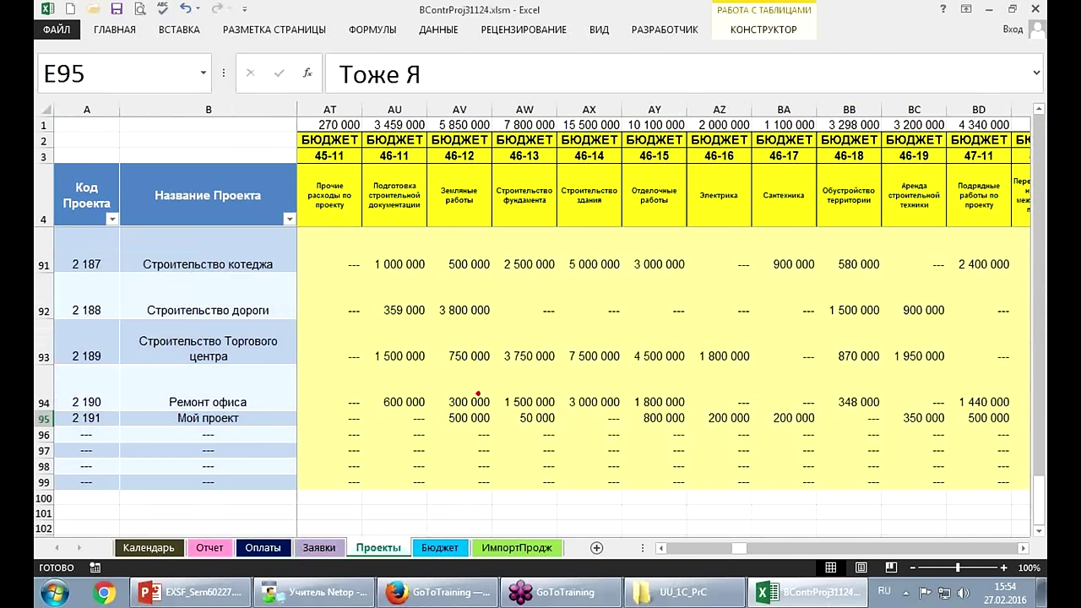
left_click_drag(478, 393, 488, 396)
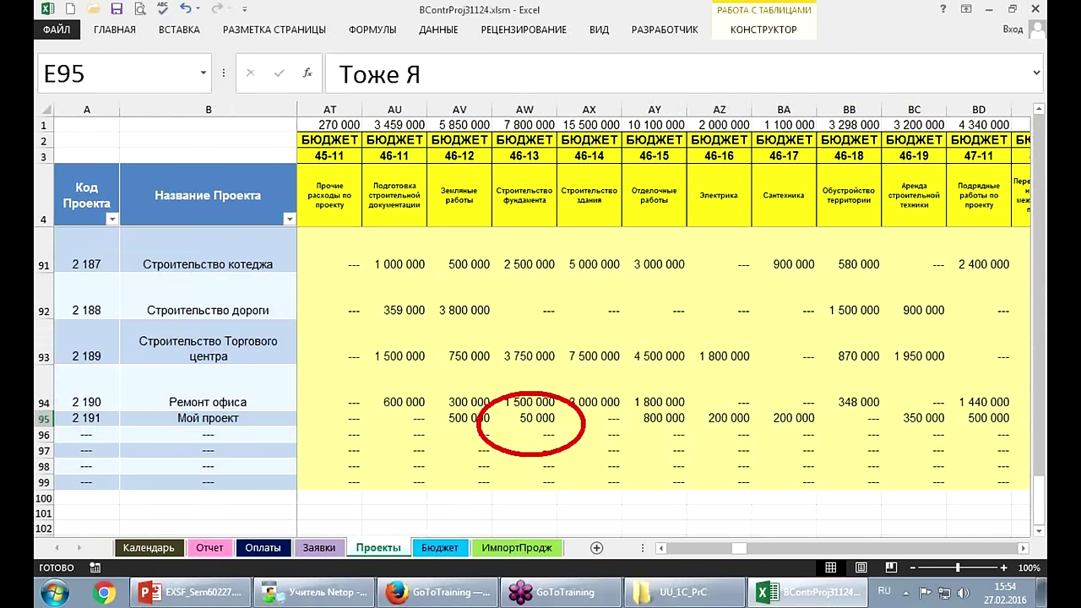
mouse_move(119, 449)
left_mouse_down()
mouse_move(85, 420)
mouse_move(85, 442)
left_mouse_up()
left_click_drag(133, 386, 172, 372)
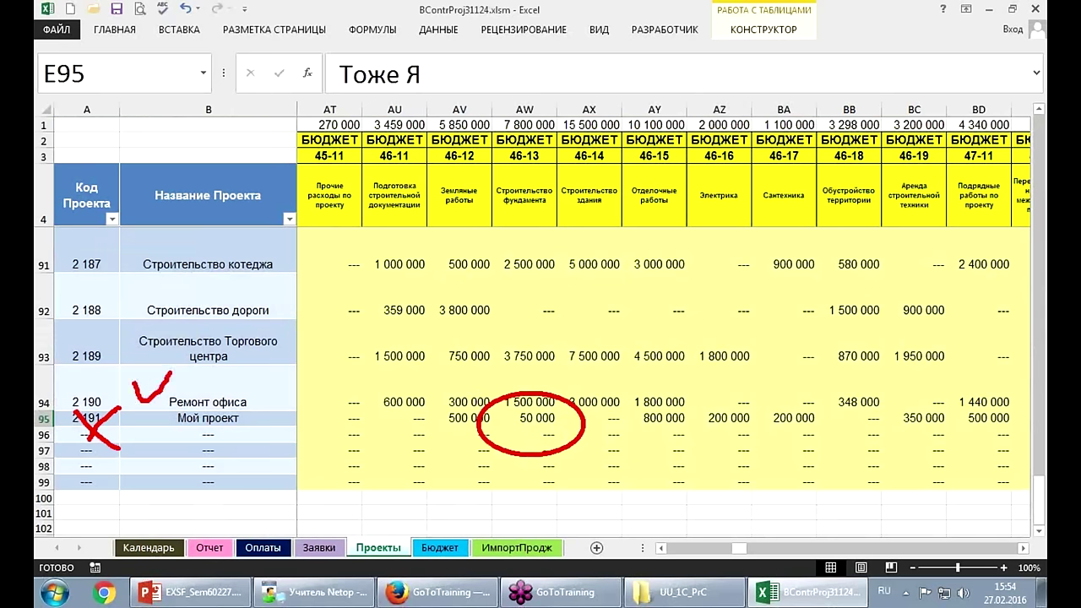
left_click_drag(434, 413, 460, 411)
key("Escape")
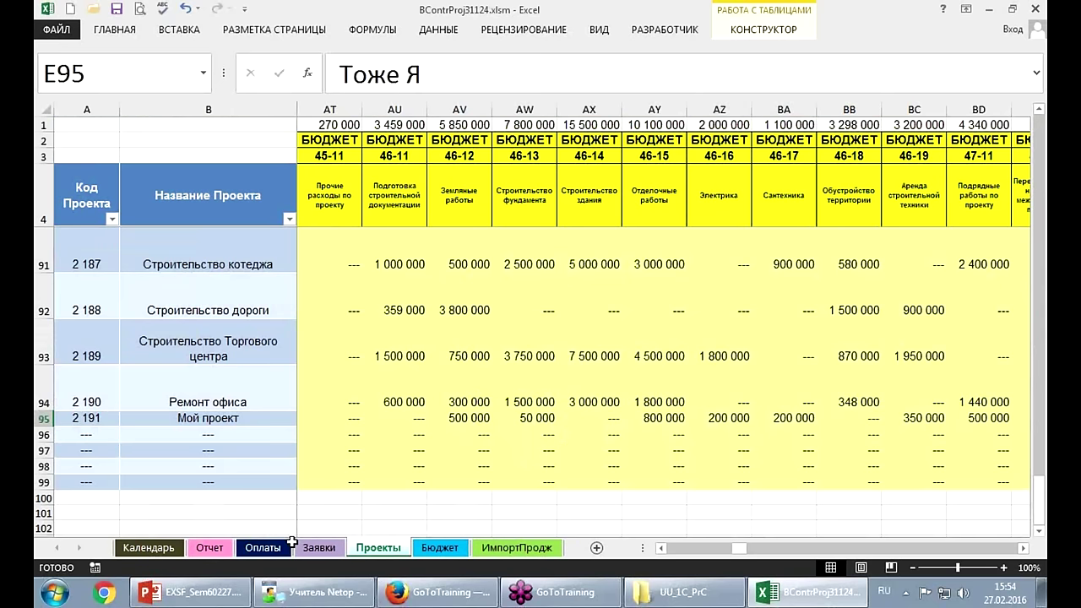
Test project code 2 190 in H29 on Заявки, then restore 2 191.
left_click(292, 541)
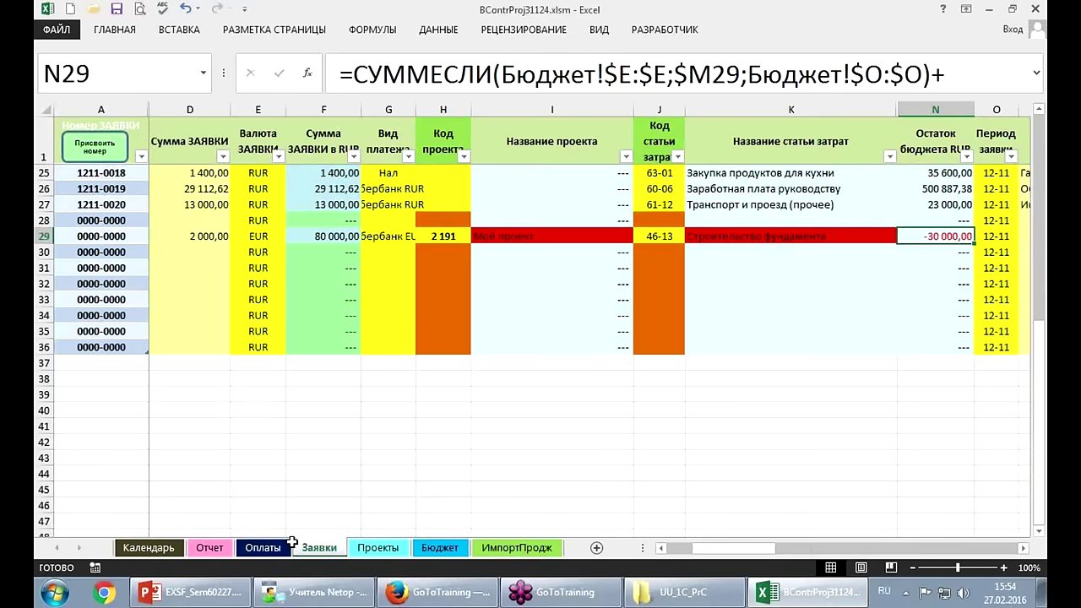
key("Right")
key("Right")
key("Right")
key("Right")
key("Right")
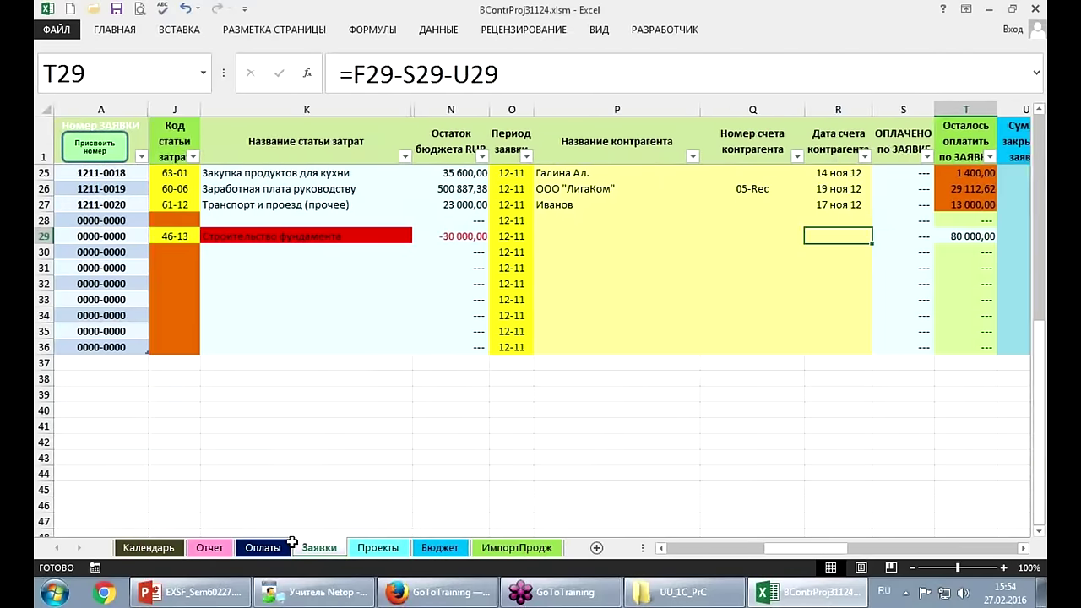
key("Right")
key("Right")
key("Right")
key("Right")
key("Right")
key("Left")
key("Left")
key("Left")
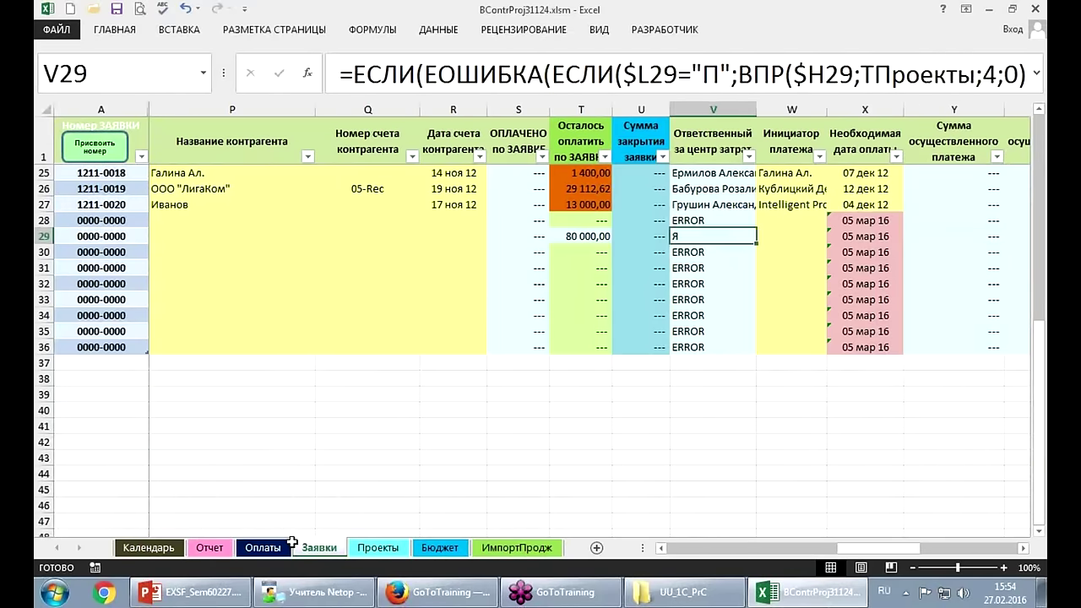
key("Right")
key("Right")
key("Right")
key("Right")
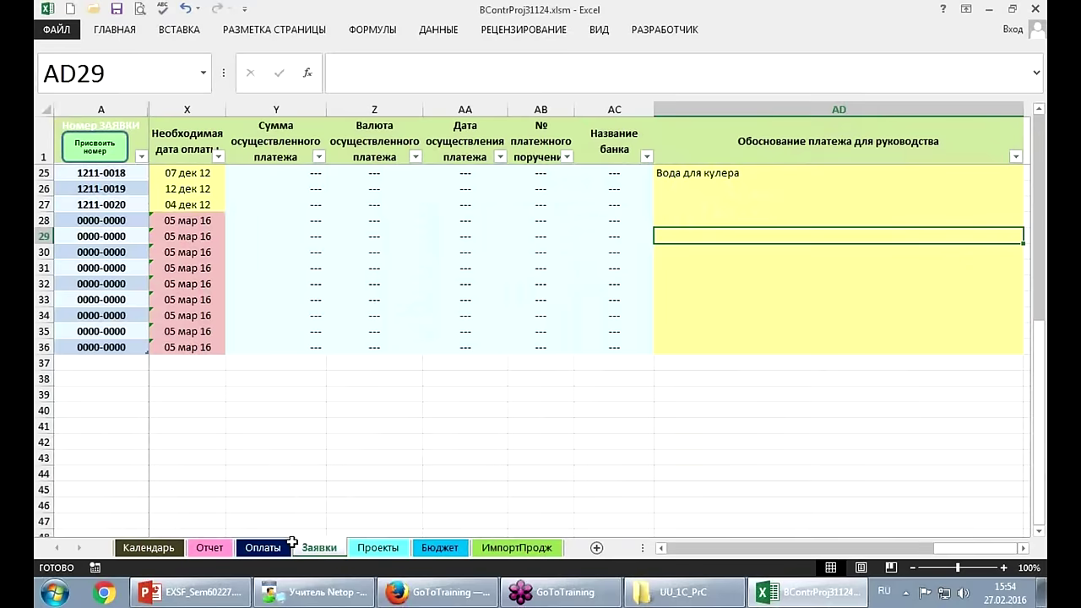
key("Home")
key("Right")
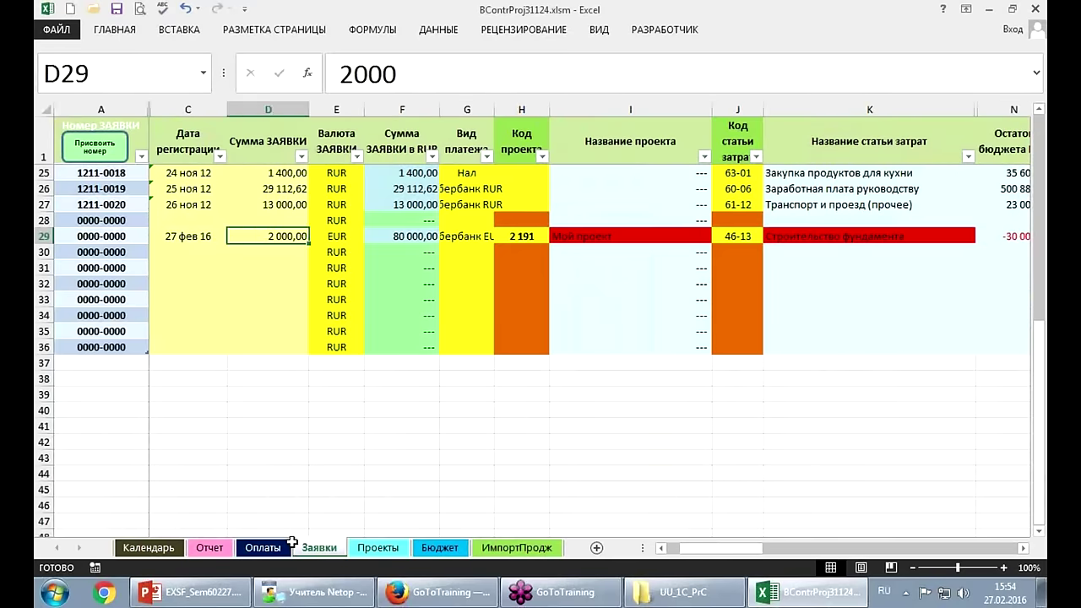
key("Right")
key("Right")
key("Right")
key("Right")
type("2 ")
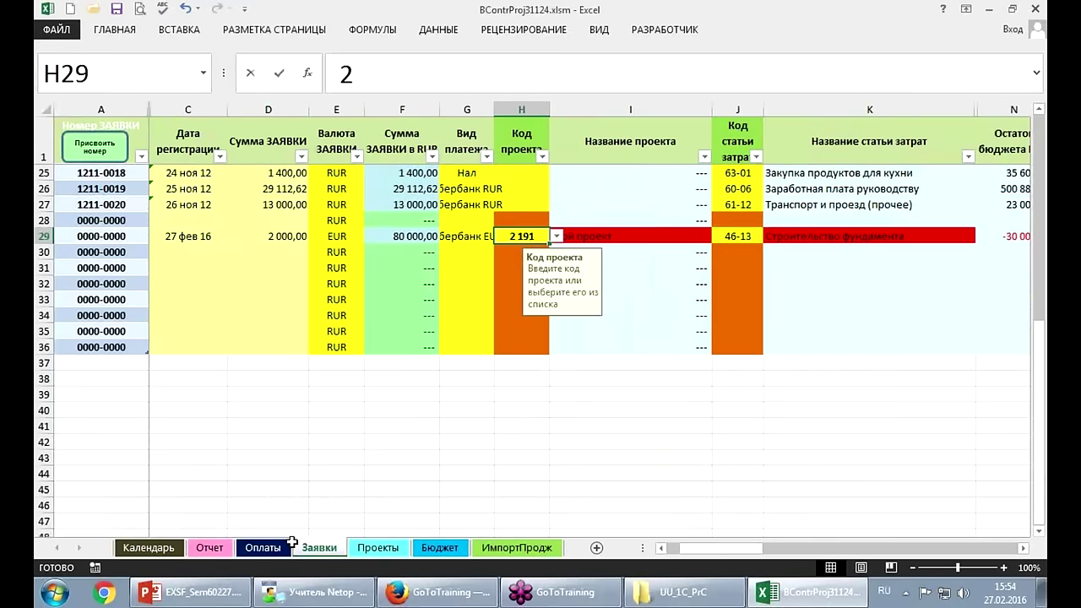
type("190")
key("Return")
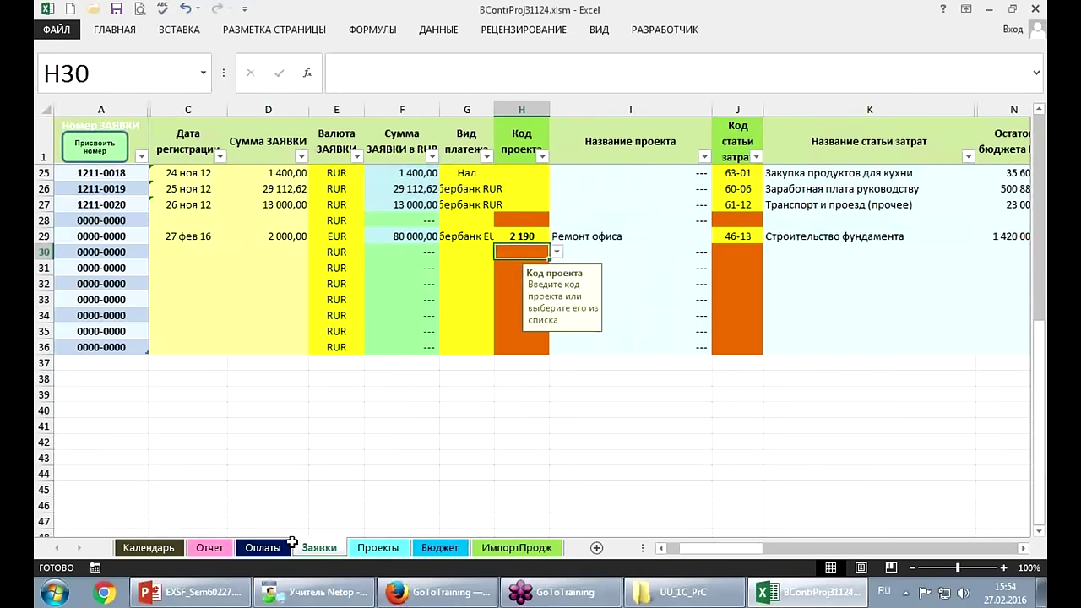
key("Up")
type("219")
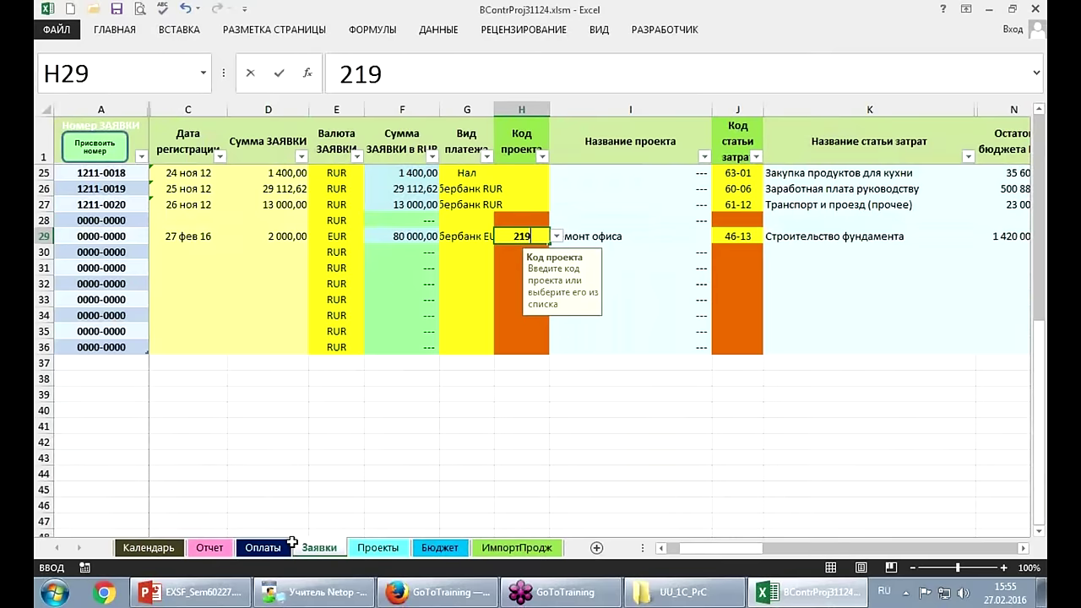
type("1")
key("Right")
key("Right")
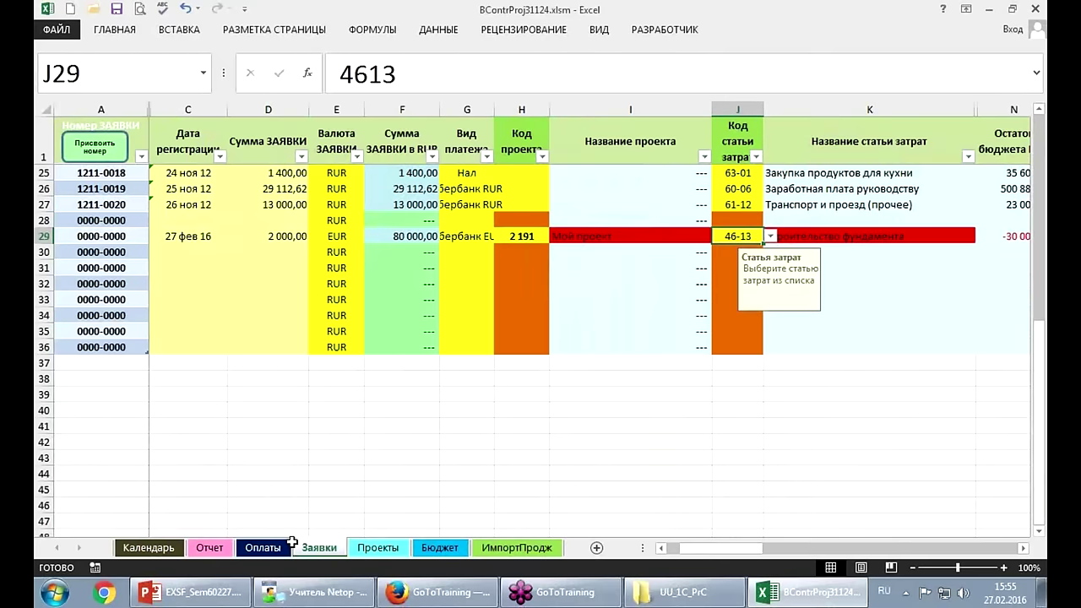
Change J29's cost code to 46-12, then set it back to 46-13.
key("F2")
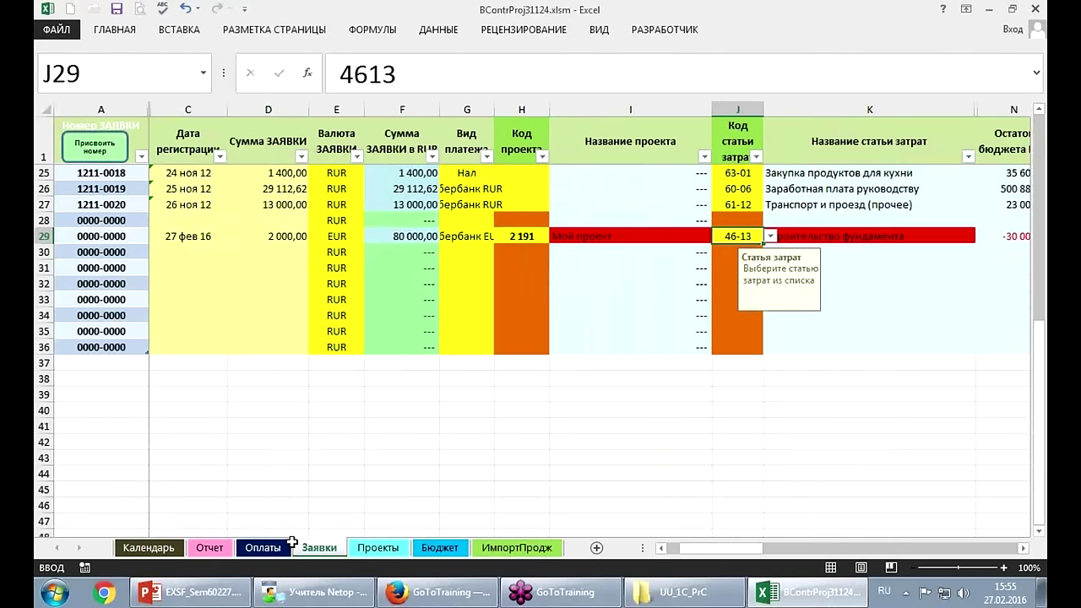
key("BackSpace")
type("2")
key("Return")
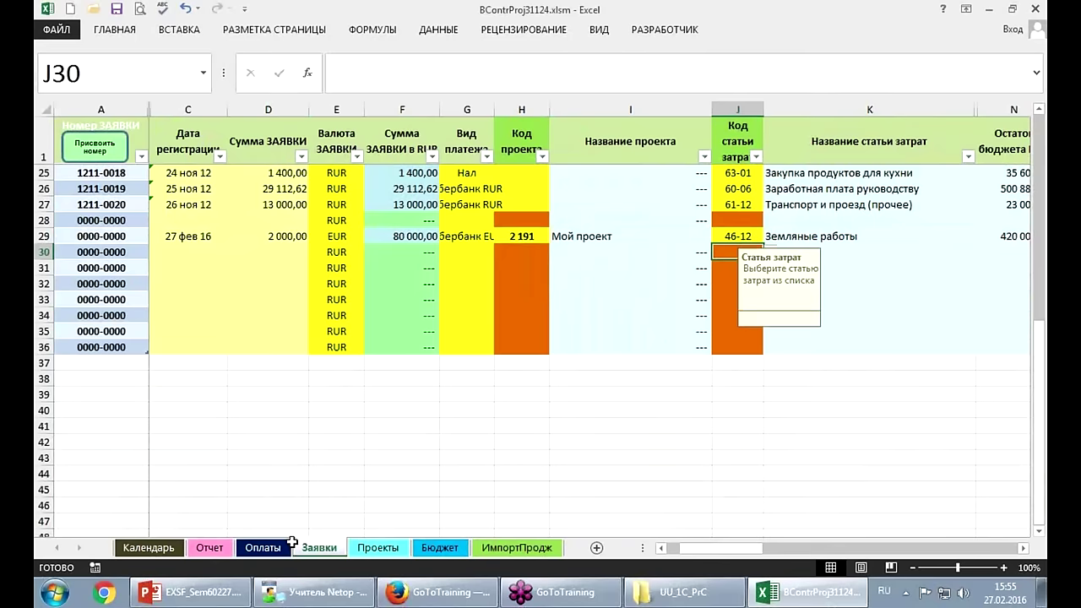
key("Up")
type("46-")
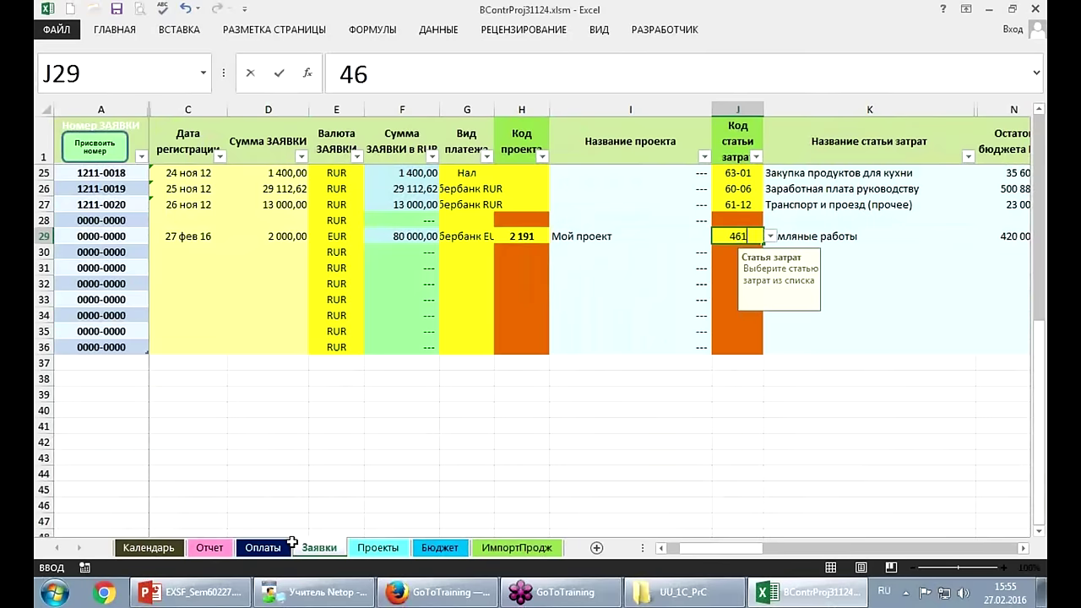
type("13")
key("Return")
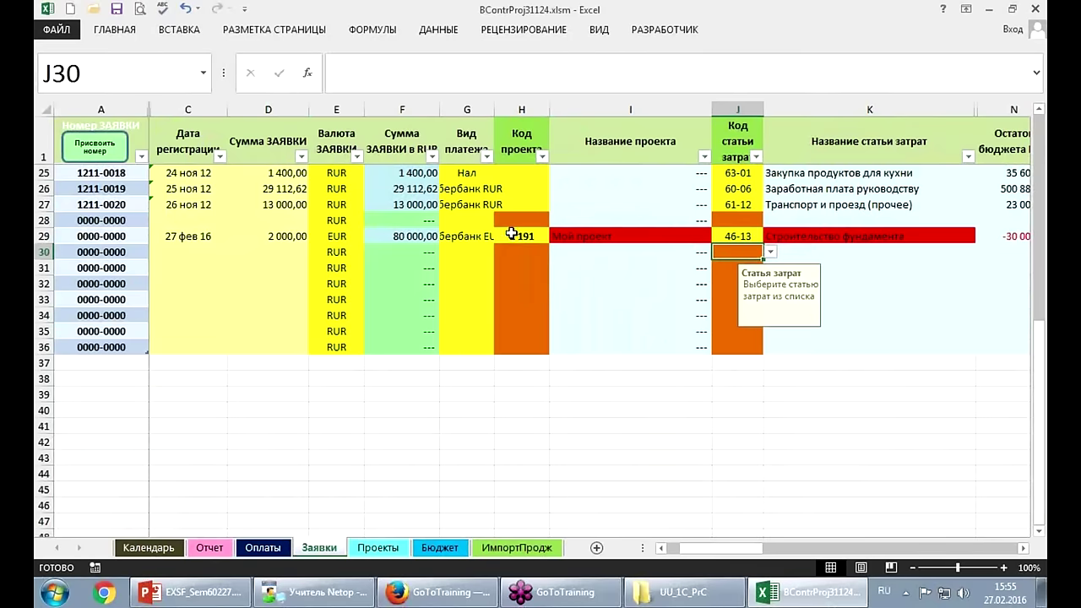
Assign request number 1602-0001 to row 29 with Присвоить номер, then view the Отчет sheet.
left_click(512, 235)
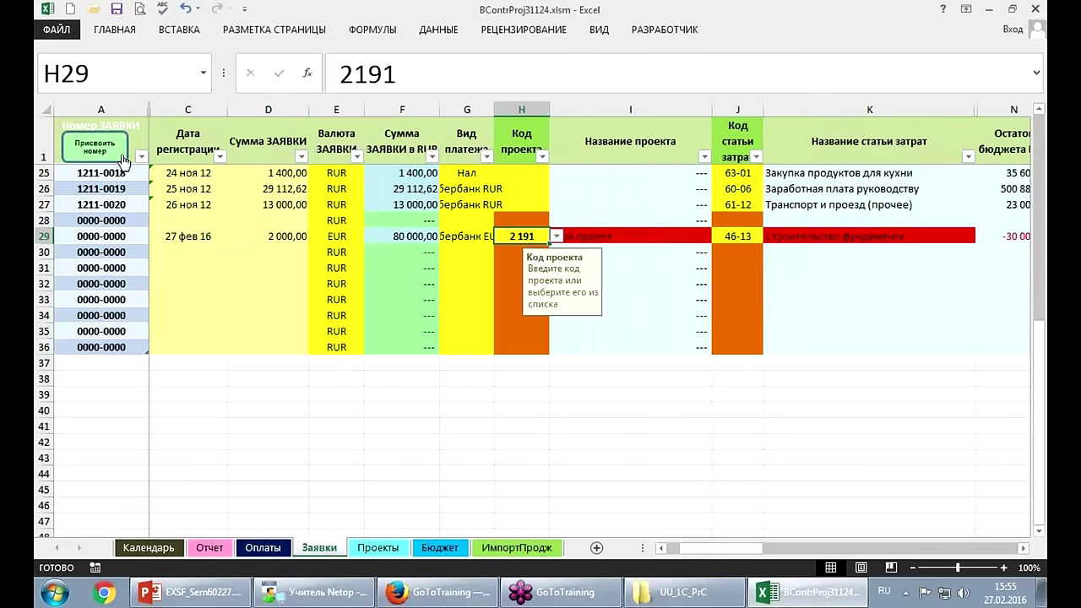
left_click(95, 146)
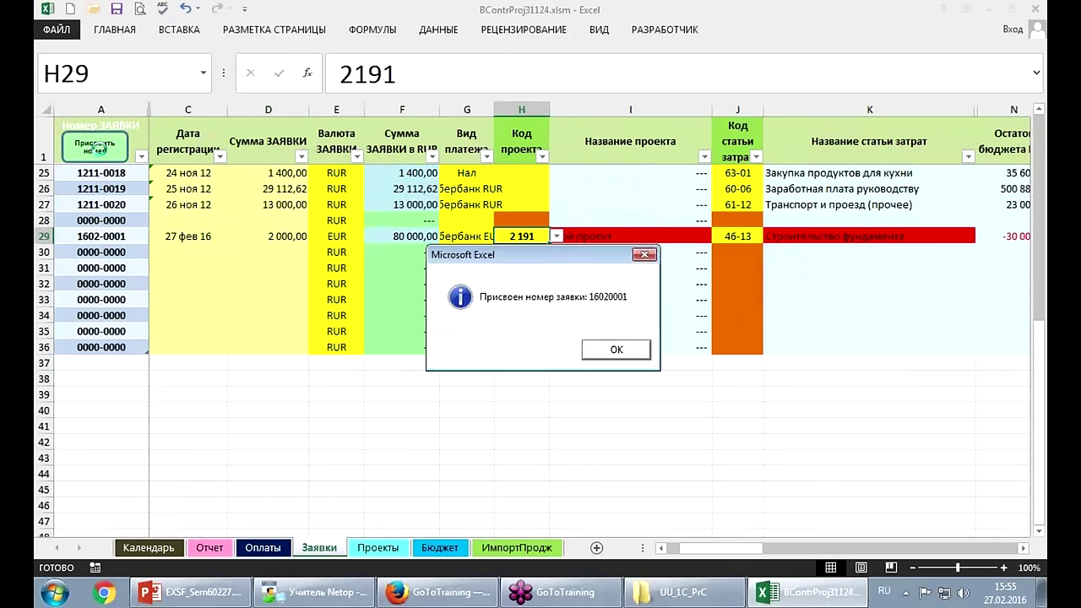
left_click(626, 351)
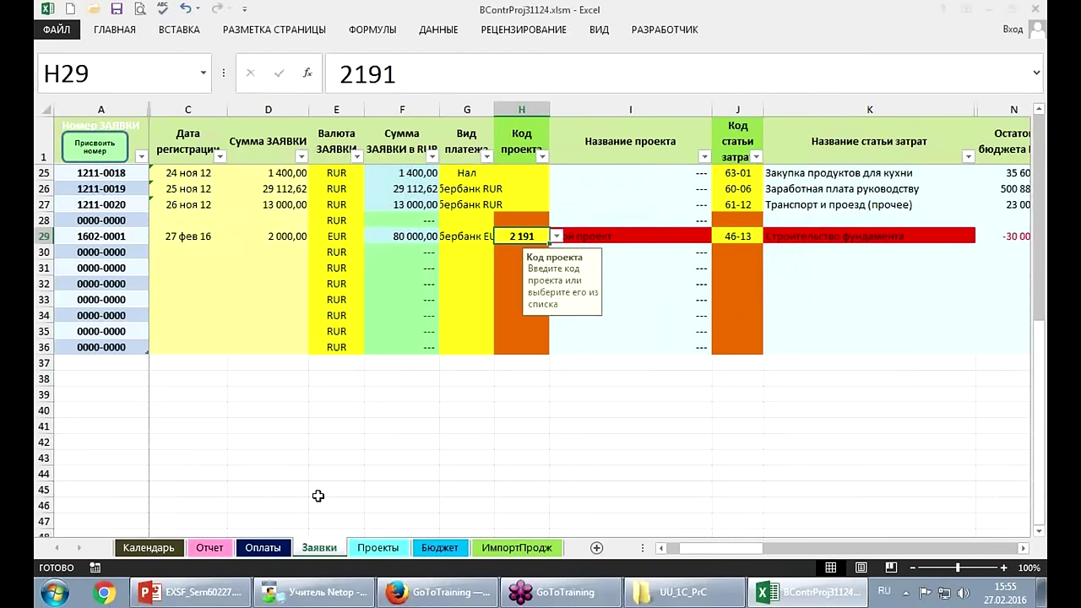
left_click(213, 548)
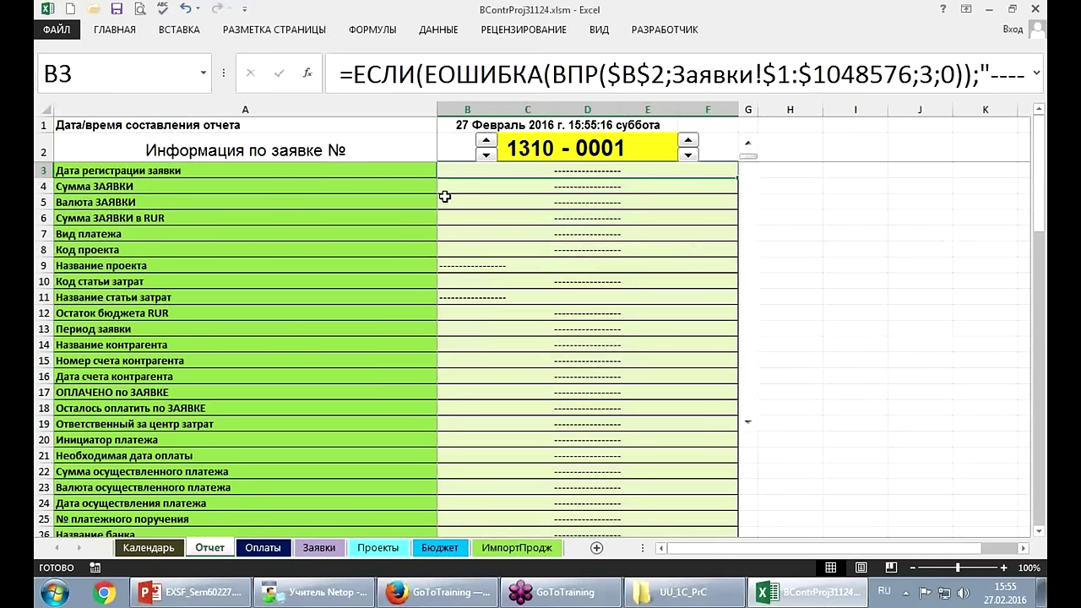
Change the report's request number to 1602 and step the spinner back to 1602-0001.
left_click(513, 148)
type("02")
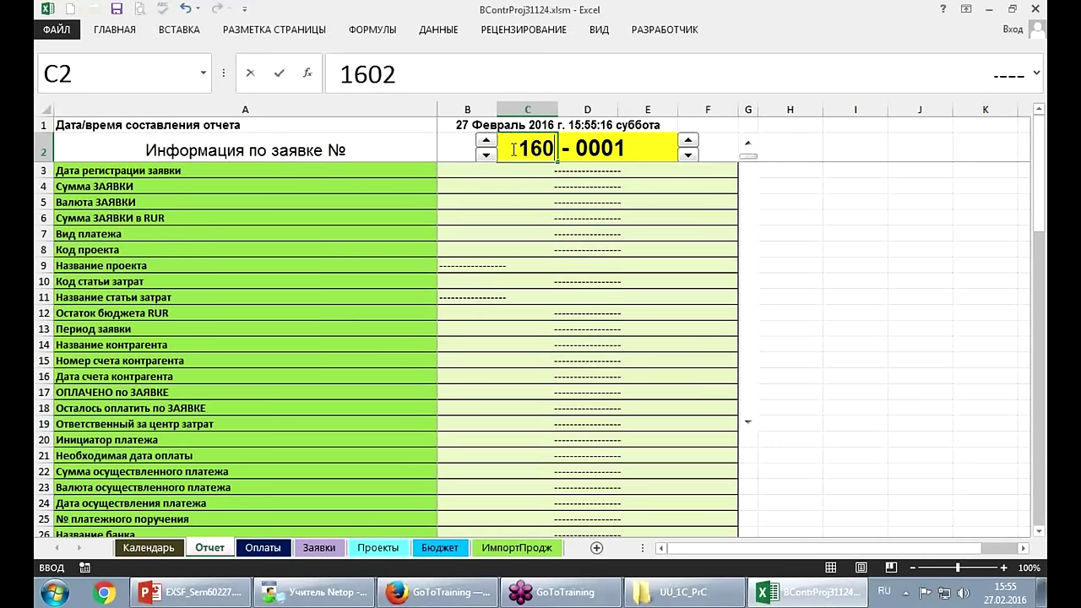
key("Return")
left_click(688, 154)
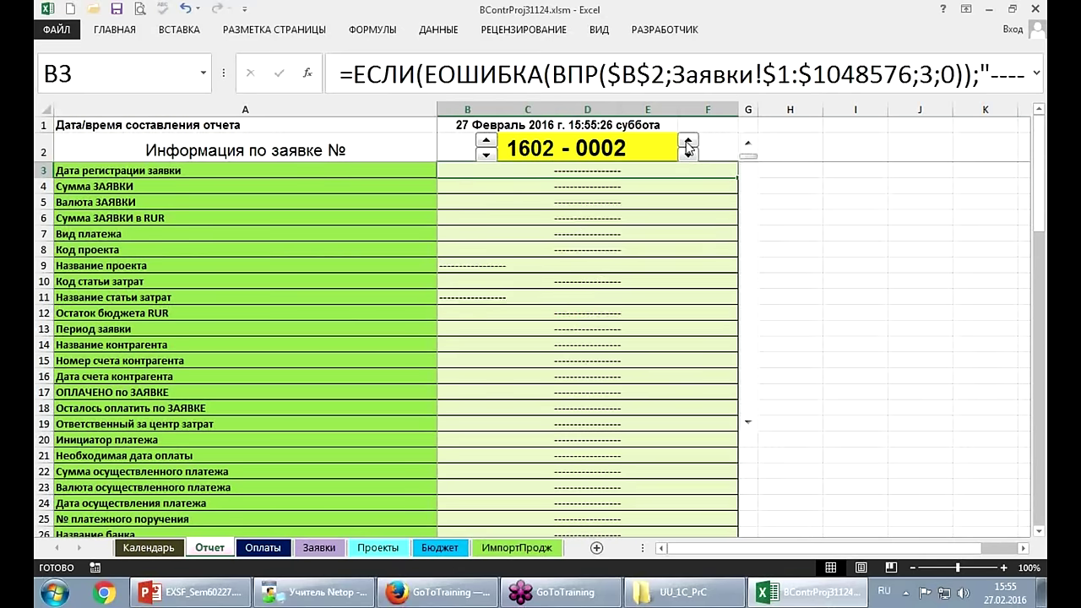
left_click(688, 155)
left_click(688, 155)
left_click(688, 154)
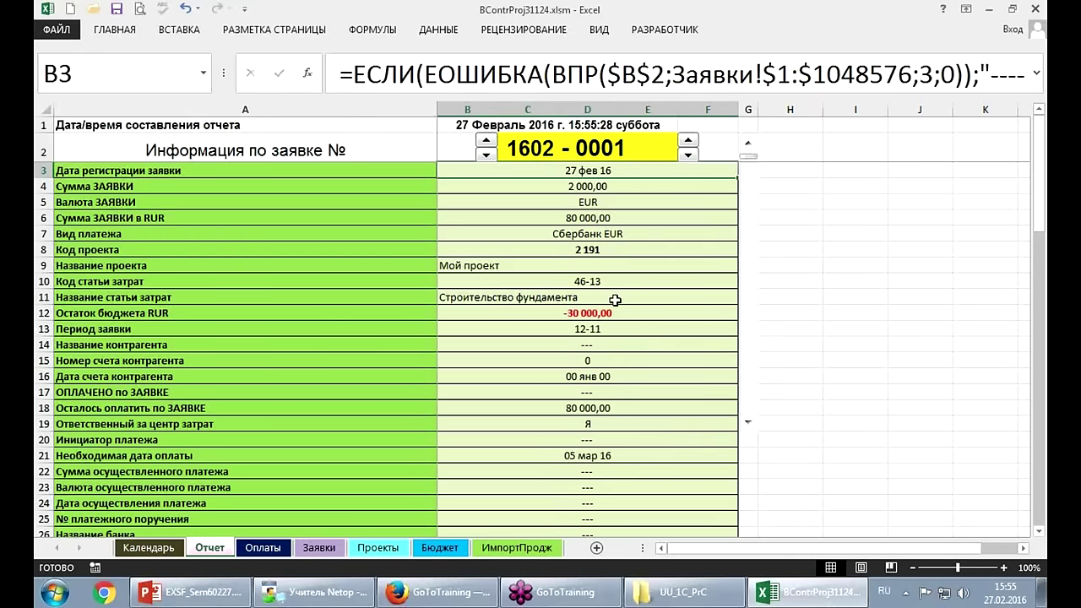
Scroll down to the cost-item totals showing 80 000 requested for Строительство фундамента\4613.
left_click(866, 304)
scroll(865, 304, "down", 6)
scroll(864, 304, "down", 1)
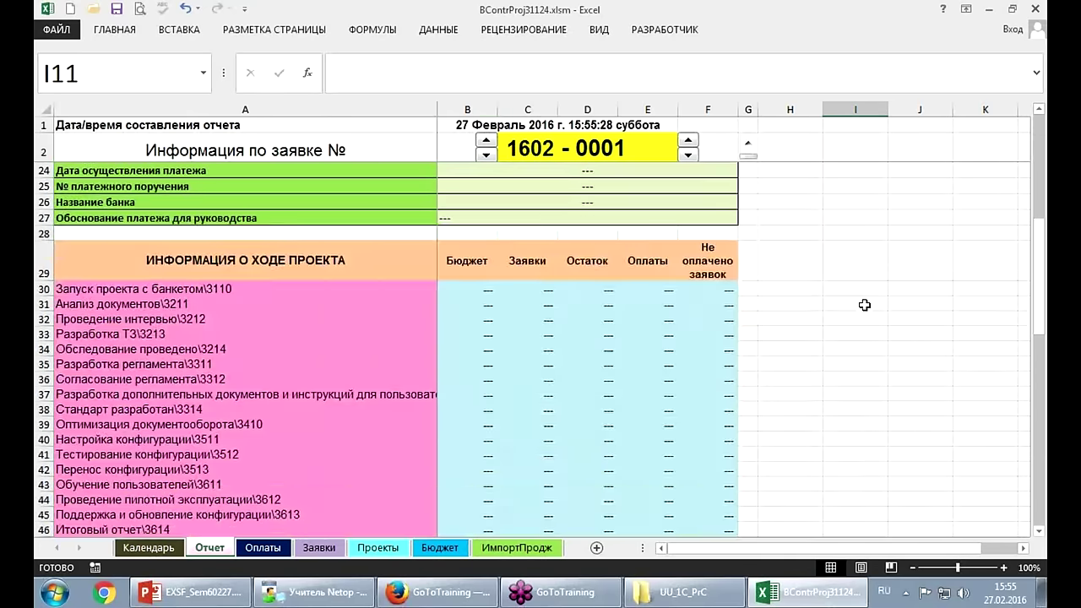
scroll(864, 304, "down", 1)
scroll(864, 305, "down", 7)
scroll(864, 305, "down", 1)
scroll(865, 305, "down", 1)
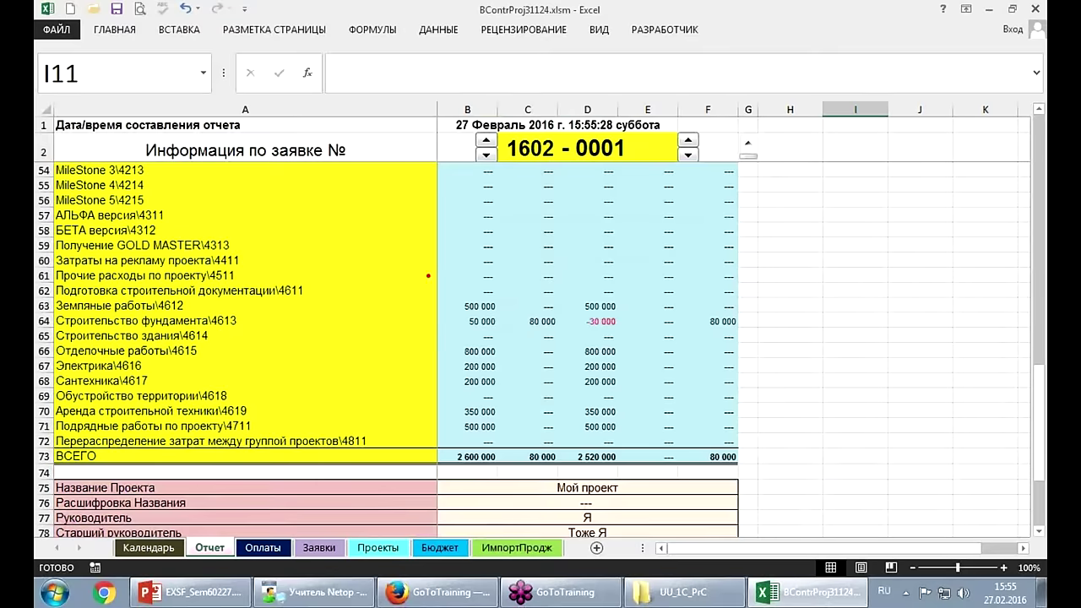
left_click_drag(425, 272, 739, 488)
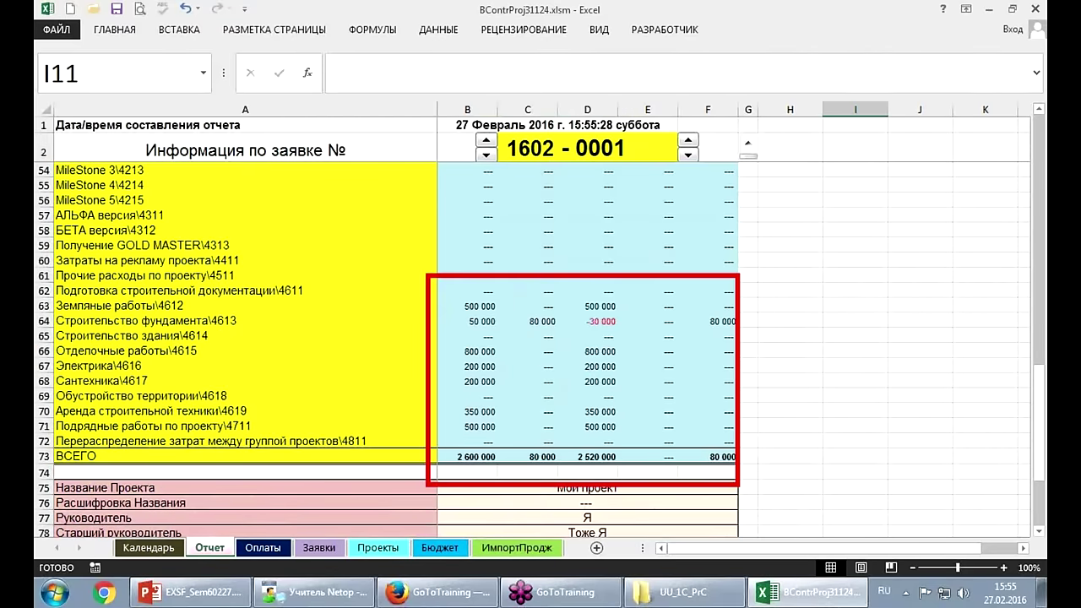
left_click_drag(515, 306, 558, 340)
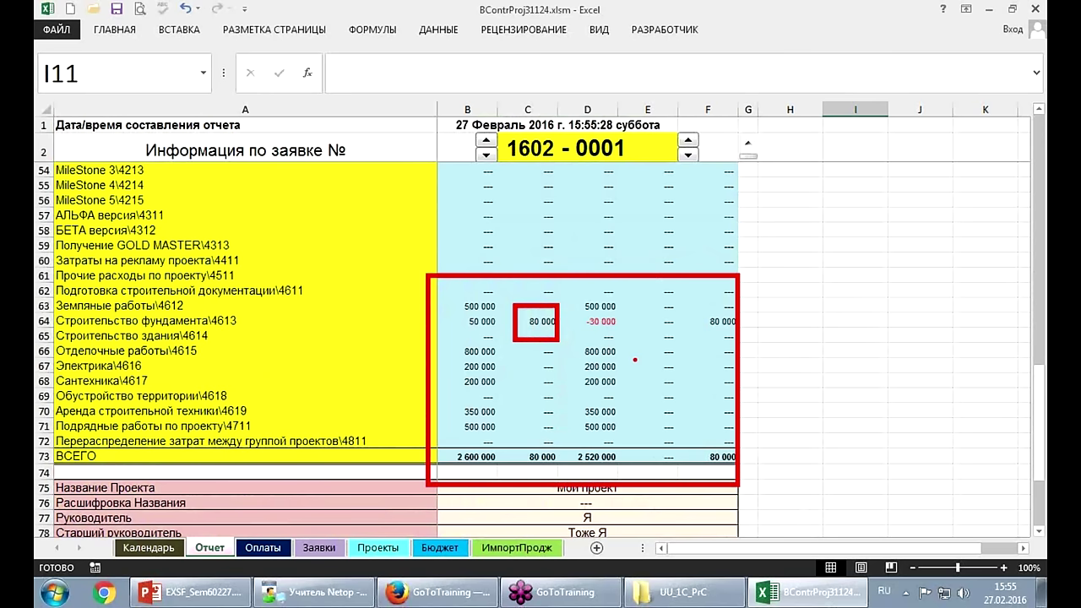
double_click(445, 328)
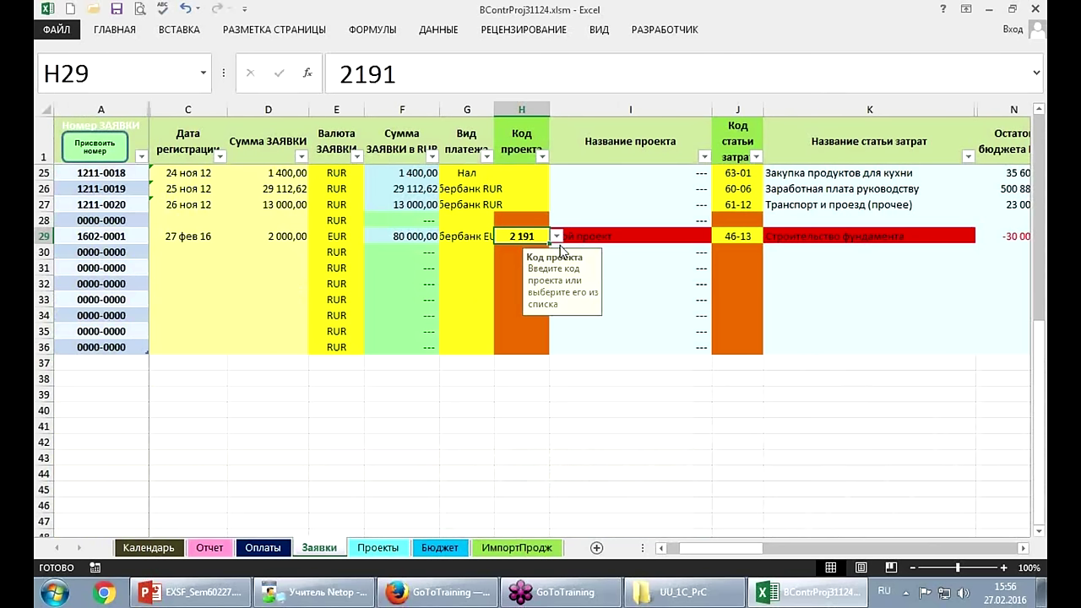
Enter the nonexistent code 21212 in H29 and cancel the error, keeping 2 191.
left_click(556, 236)
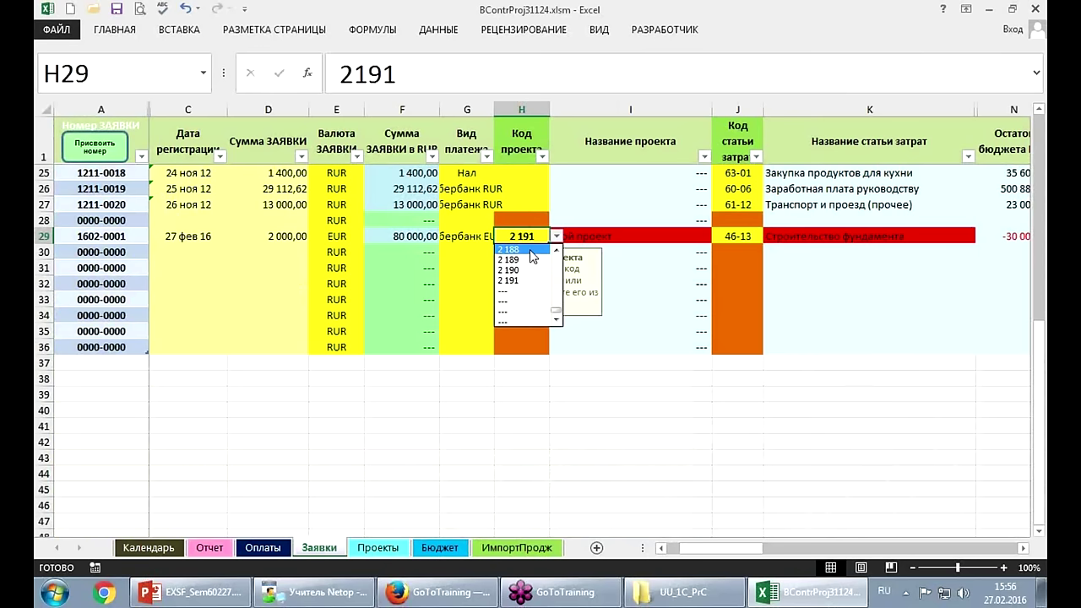
key("Escape")
type("21")
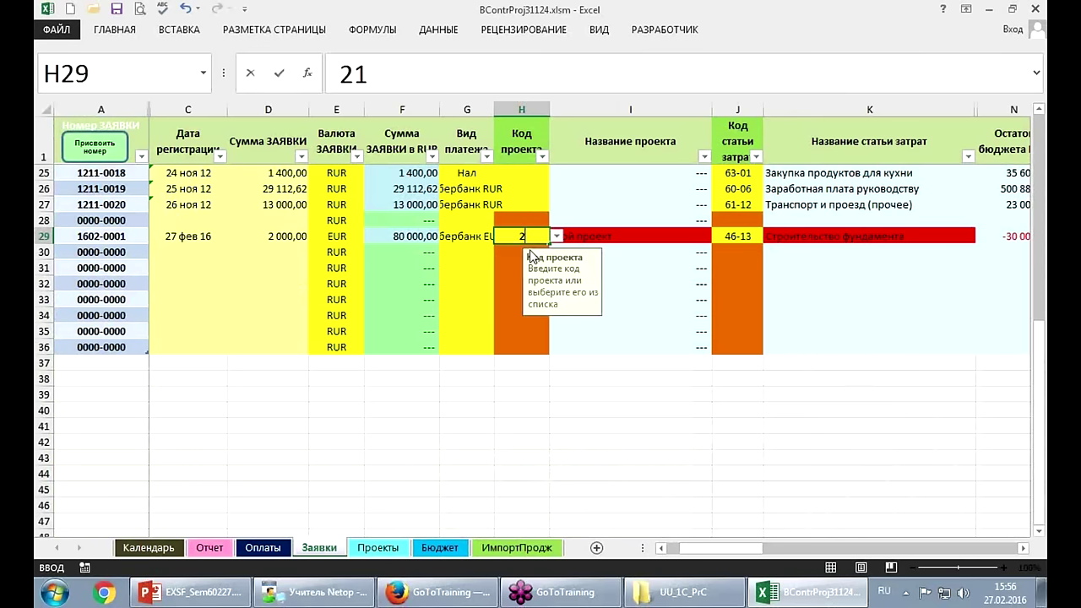
type("212")
key("Return")
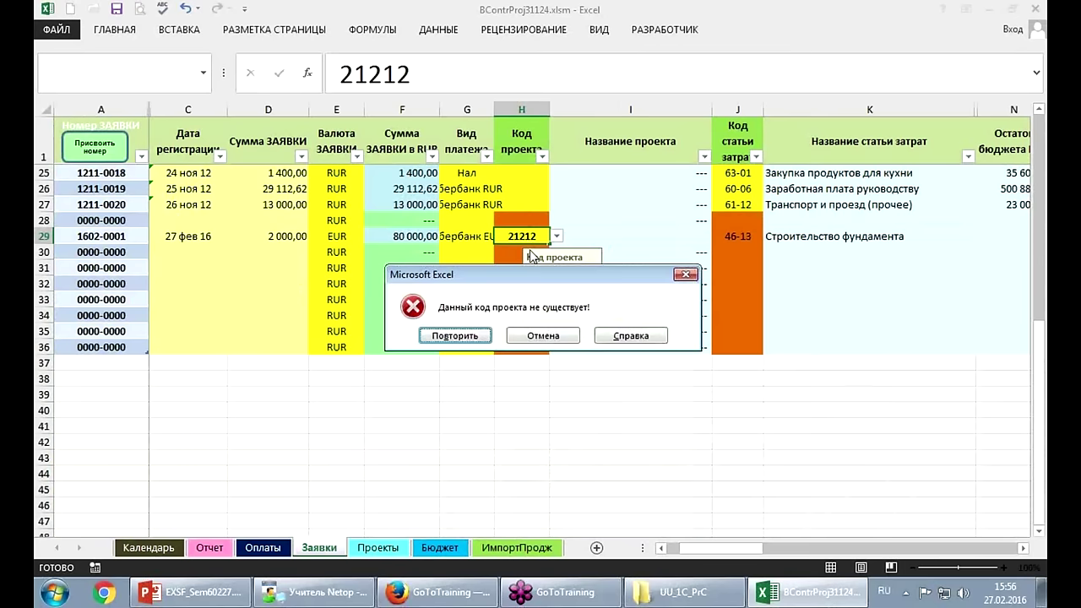
key("Escape")
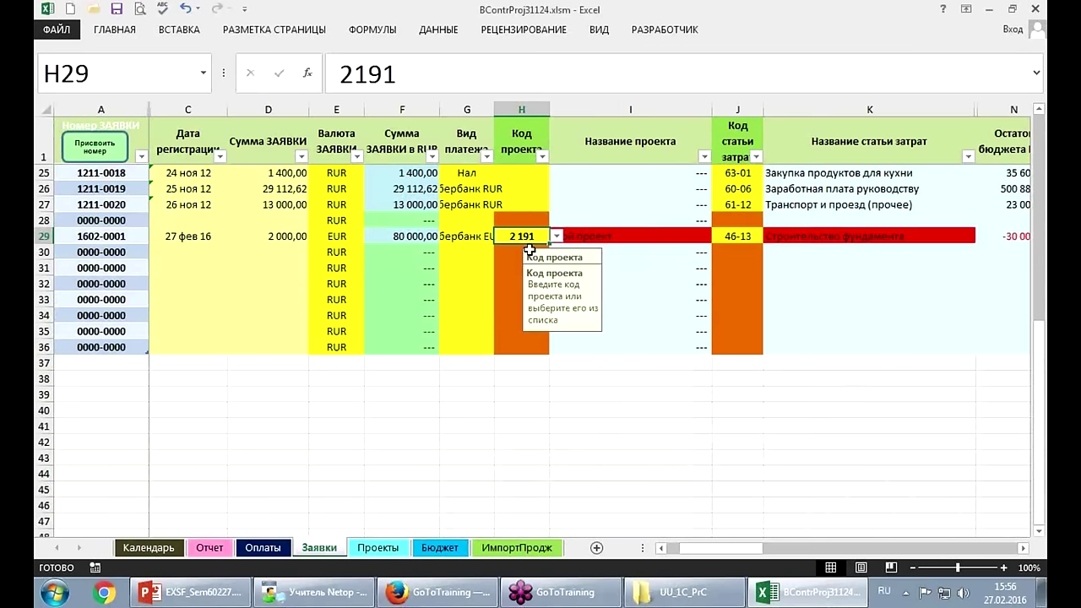
key("Down")
key("Down")
key("Down")
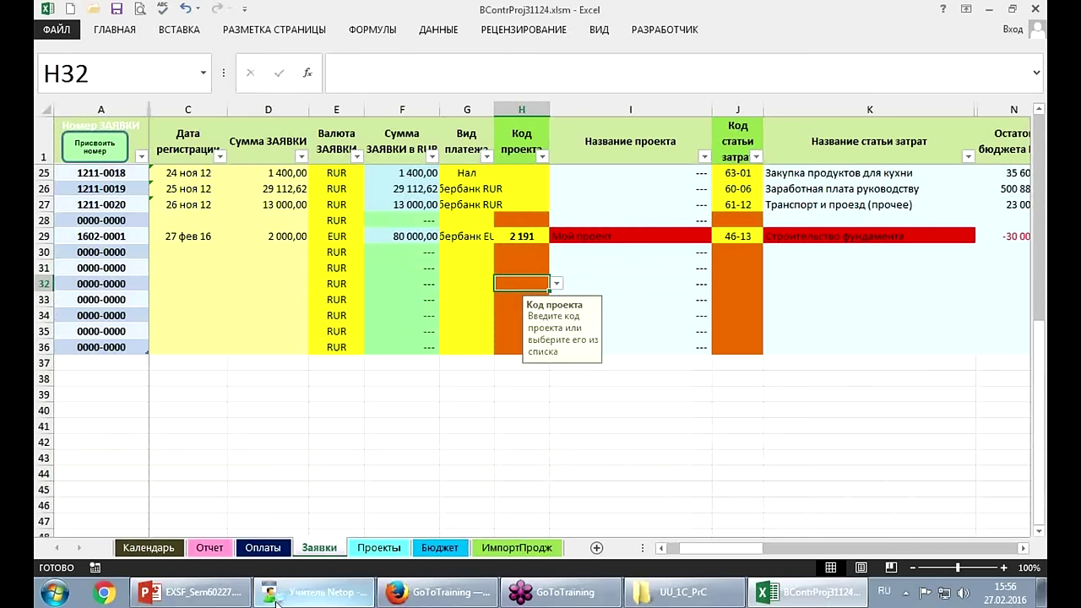
Add a new sheet Лист1 and copy the cost items A50:A60 from Отчет.
left_click(597, 549)
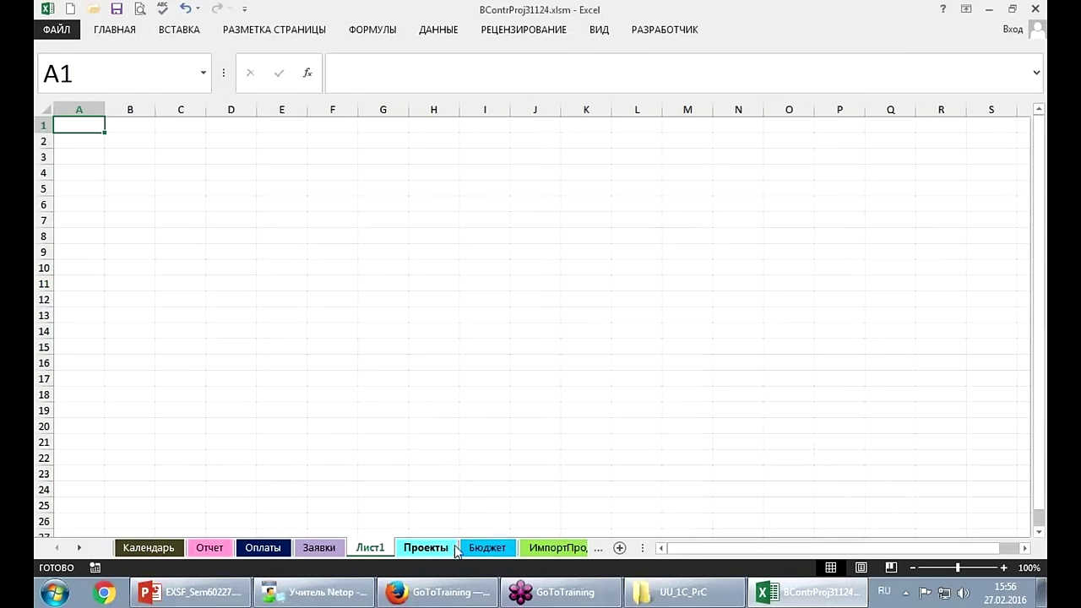
left_click(272, 548)
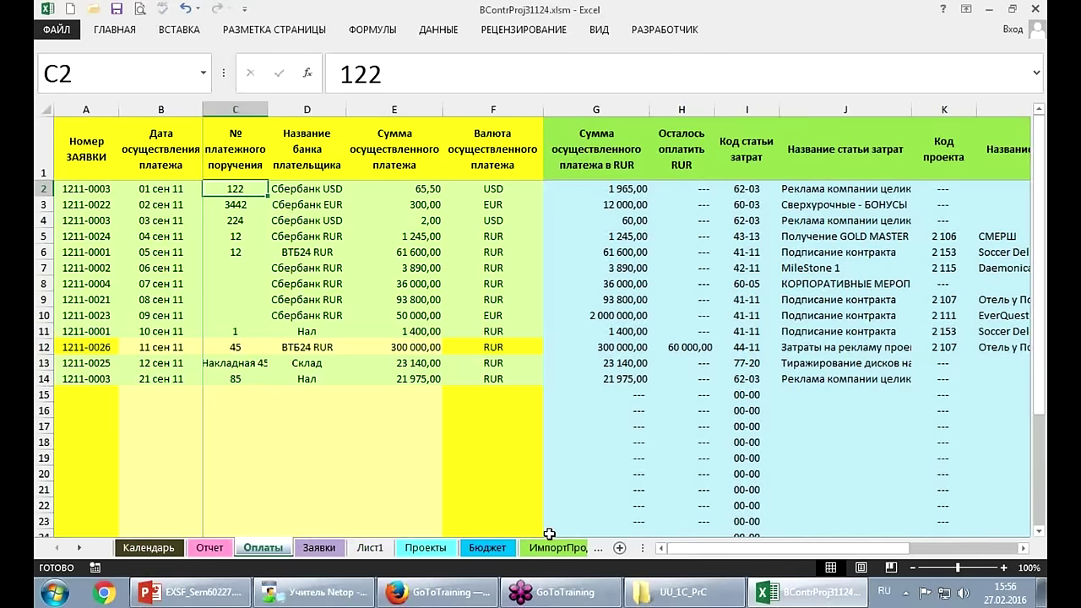
left_click(377, 549)
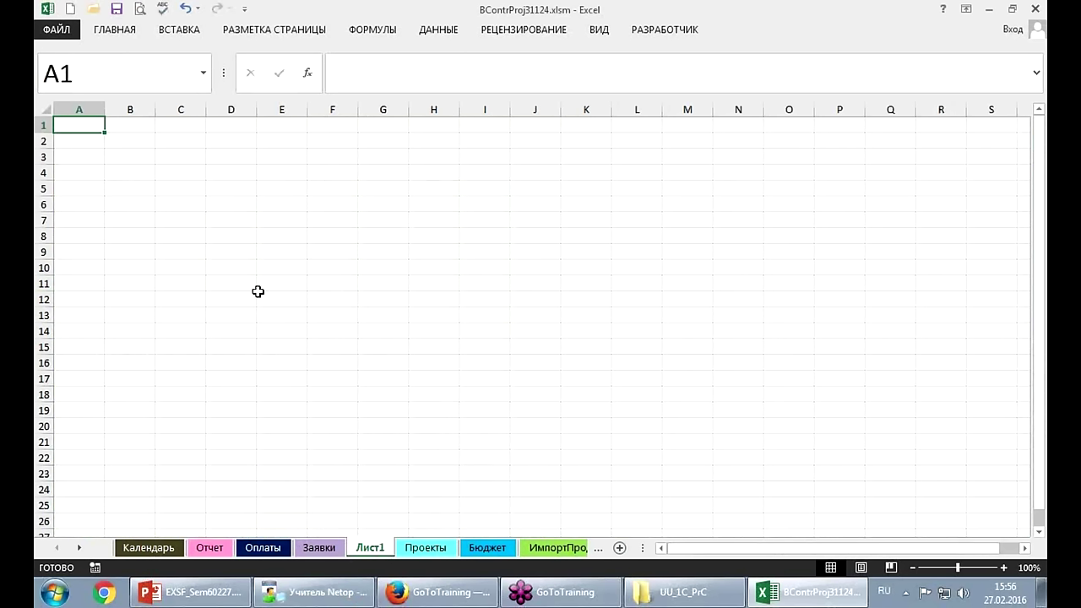
left_click(442, 549)
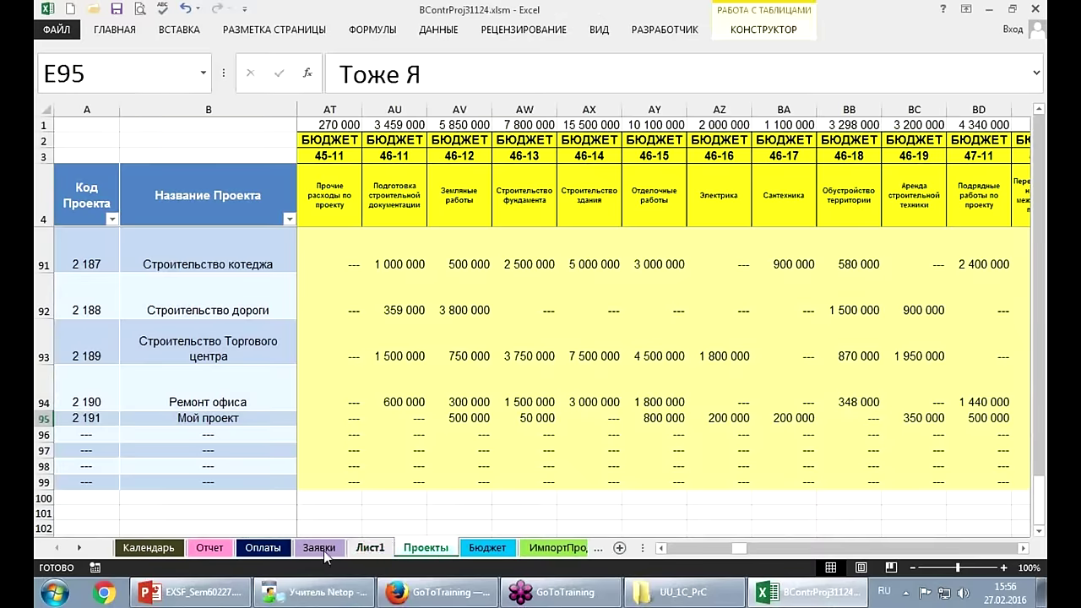
left_click(213, 549)
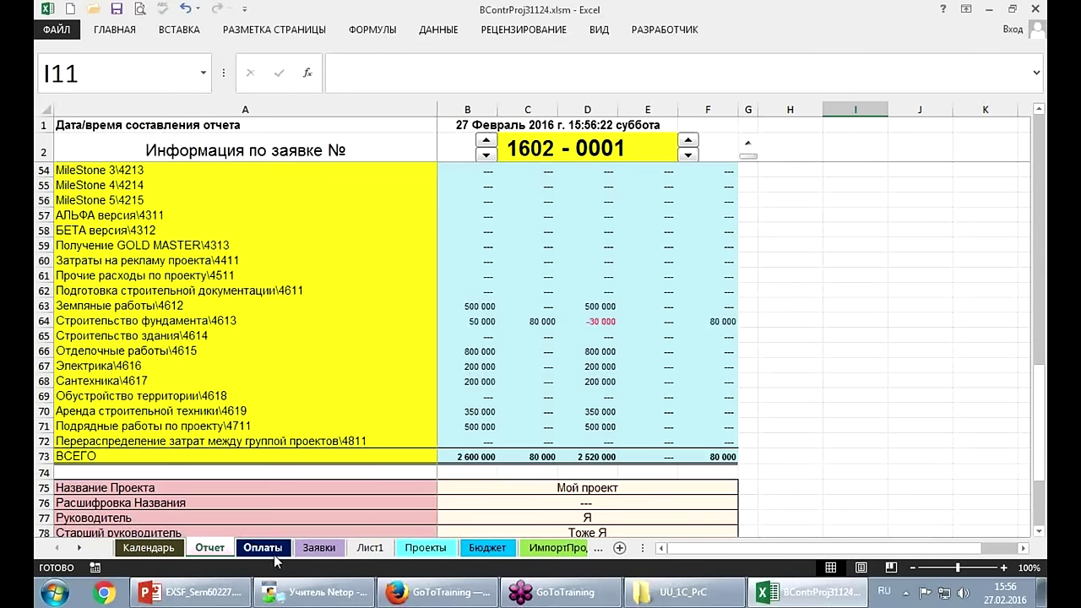
scroll(218, 367, "up", 2)
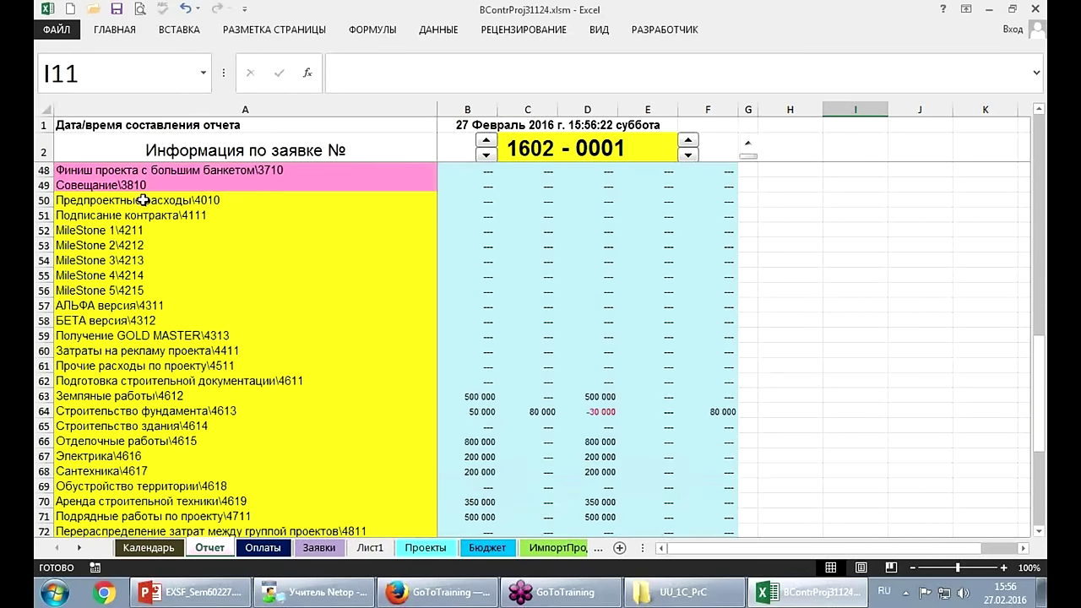
left_click_drag(140, 201, 137, 349)
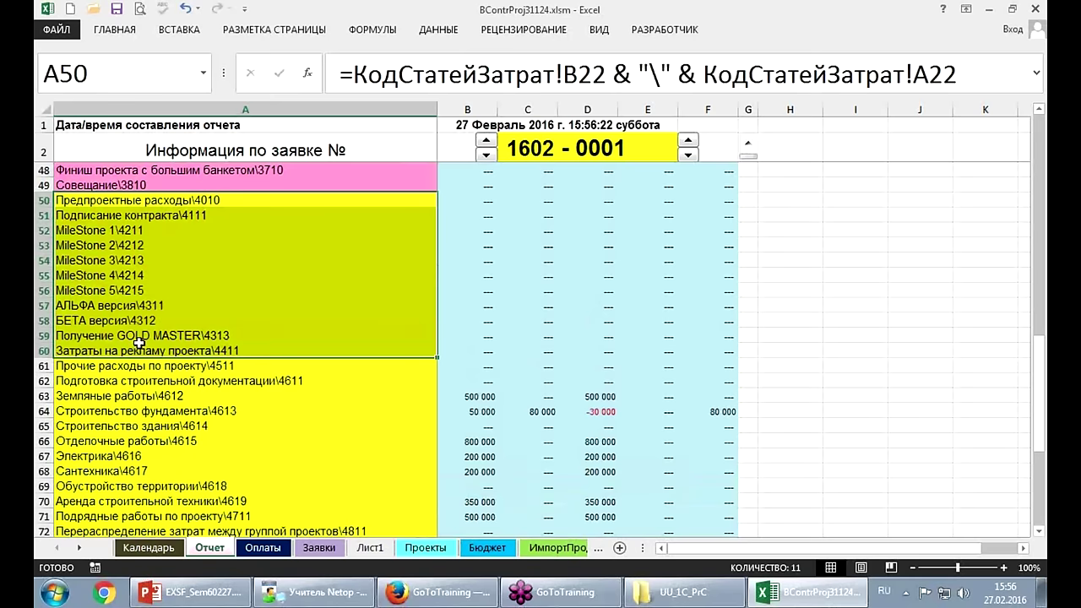
key("ctrl+c")
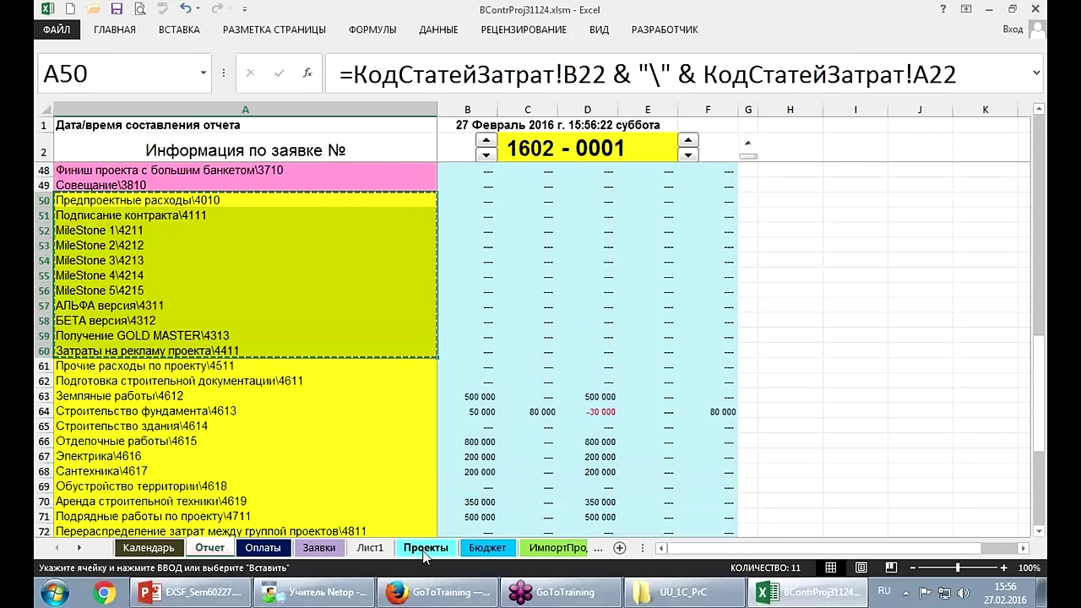
Paste the cost items into Лист1 A7:A17 as plain values and autofit column A.
left_click(370, 547)
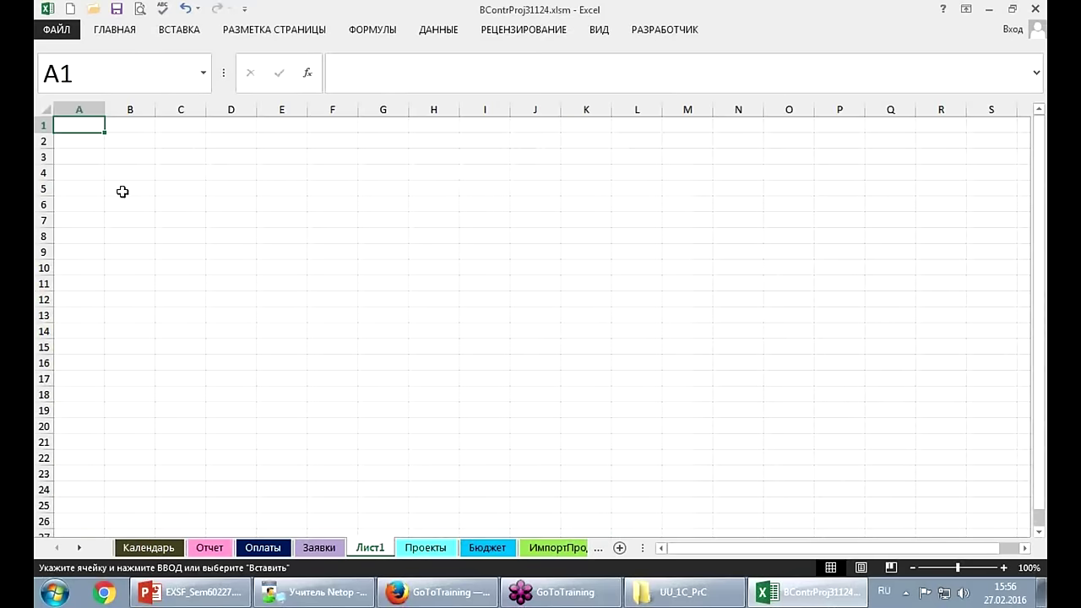
left_click(88, 218)
key("ctrl+v")
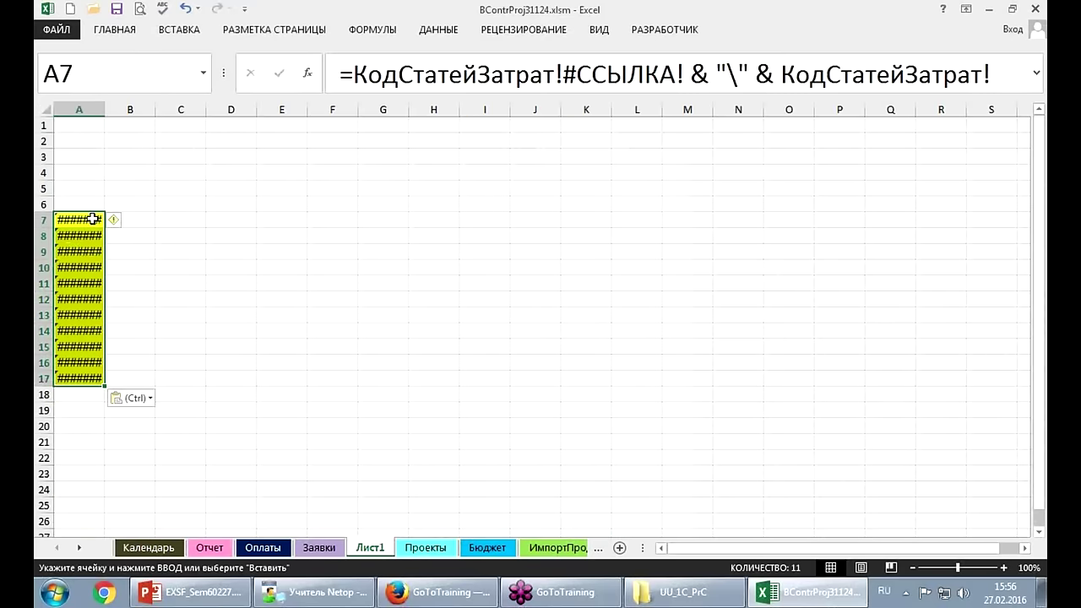
right_click(72, 250)
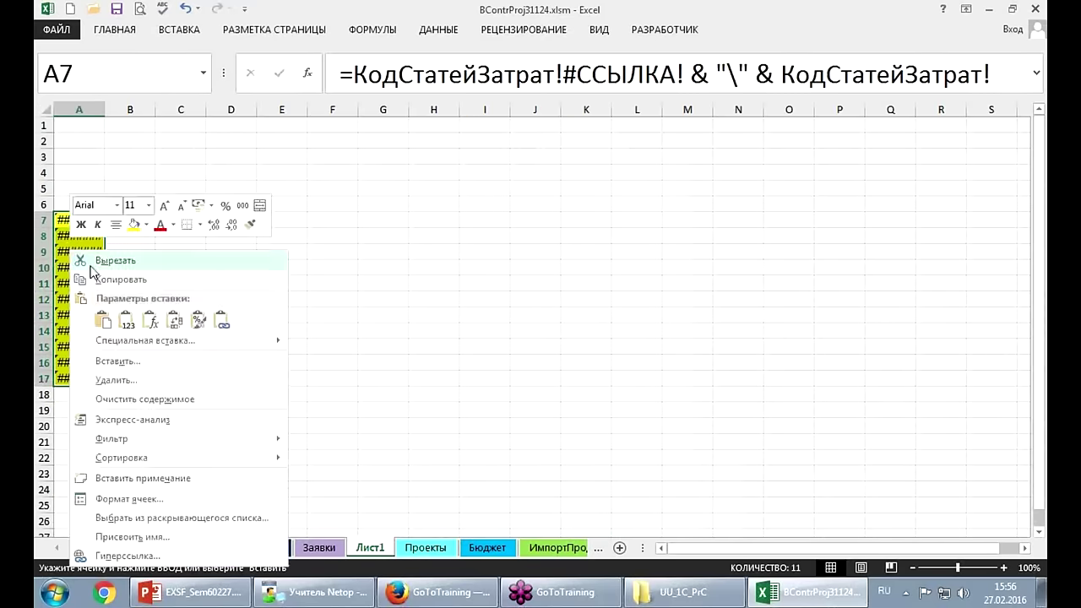
left_click(132, 321)
double_click(105, 110)
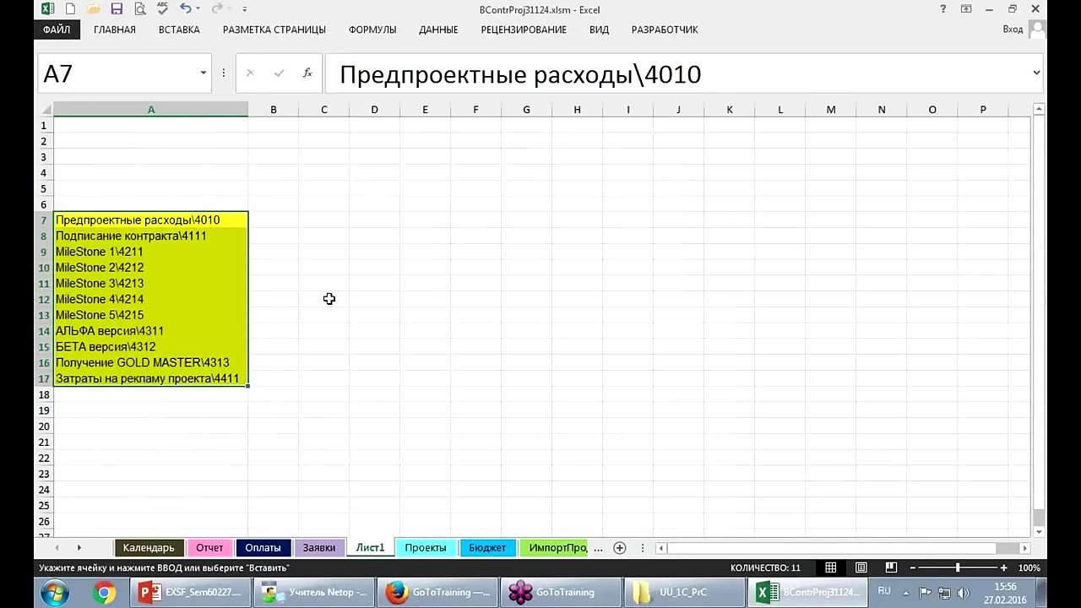
Fill cell D6 with cyan.
left_click(373, 203)
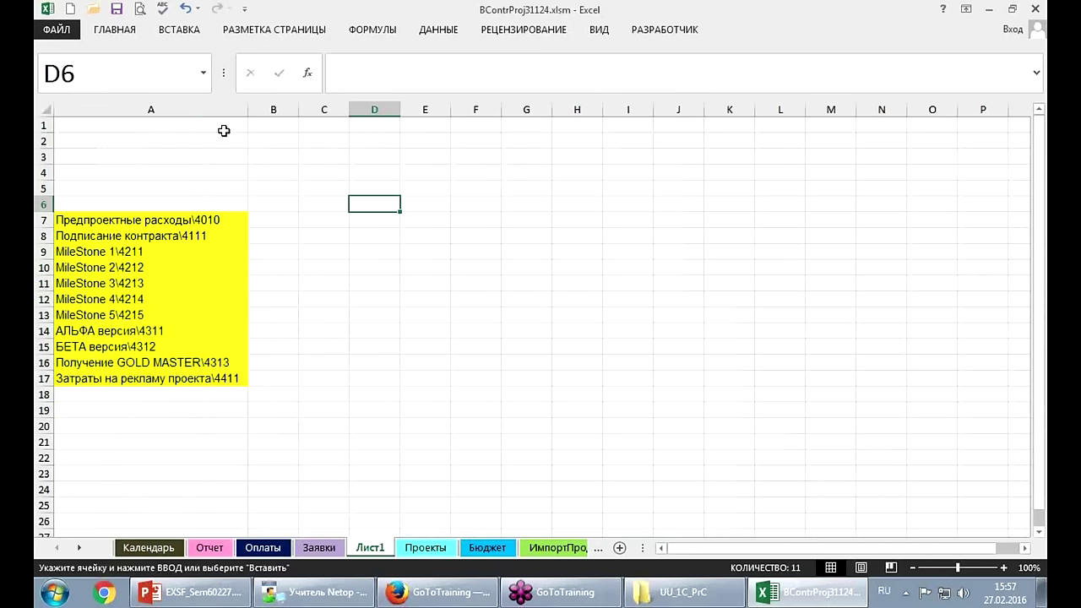
left_click(120, 30)
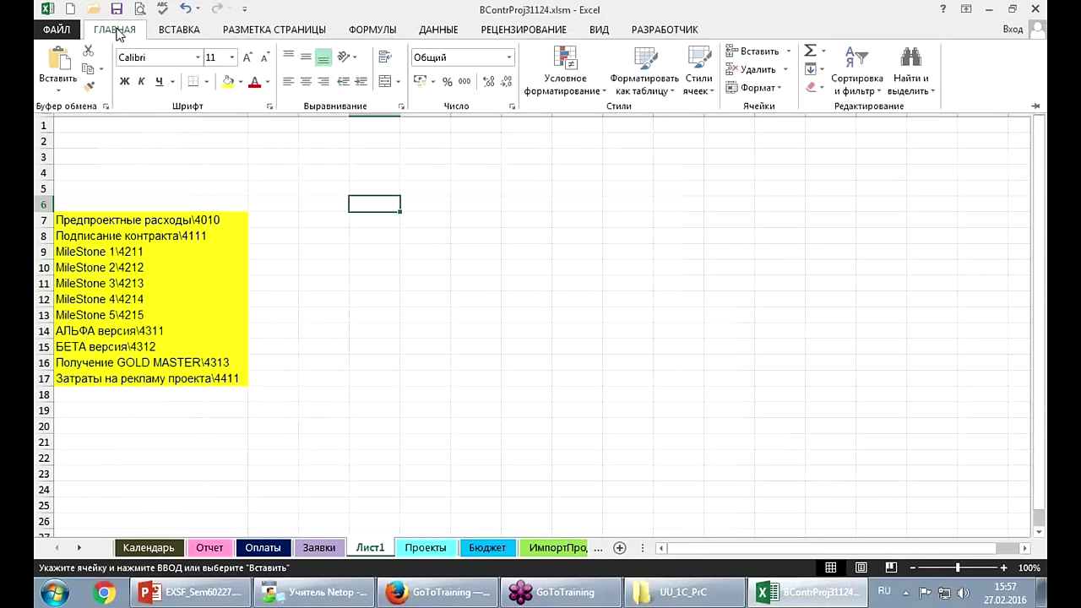
left_click(242, 82)
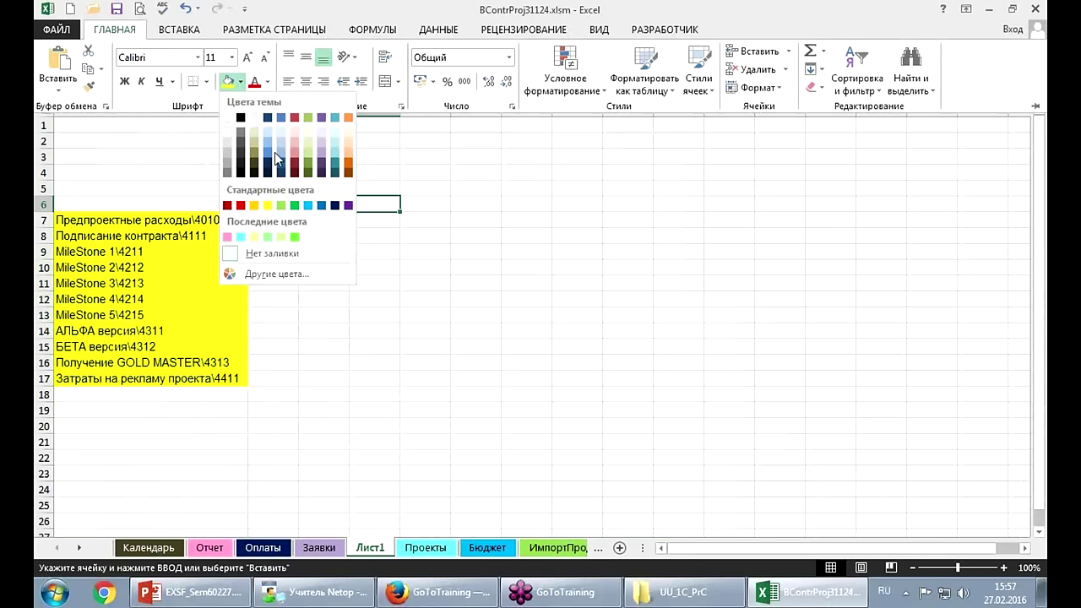
left_click(231, 239)
Give D6 list validation with source =$A$7:$A$17 and an input message title.
left_click(438, 30)
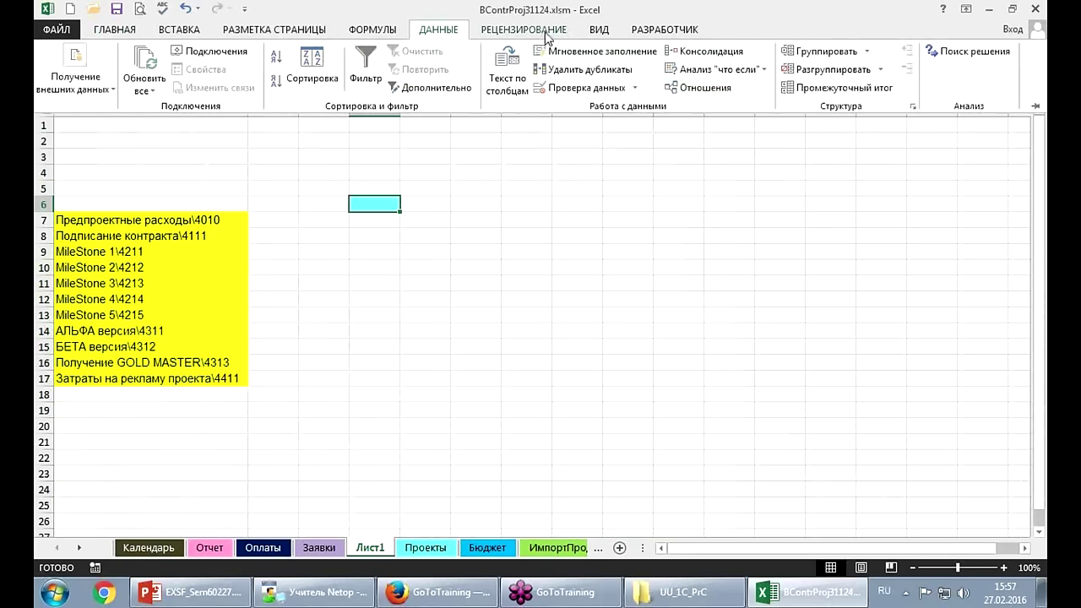
left_click(580, 88)
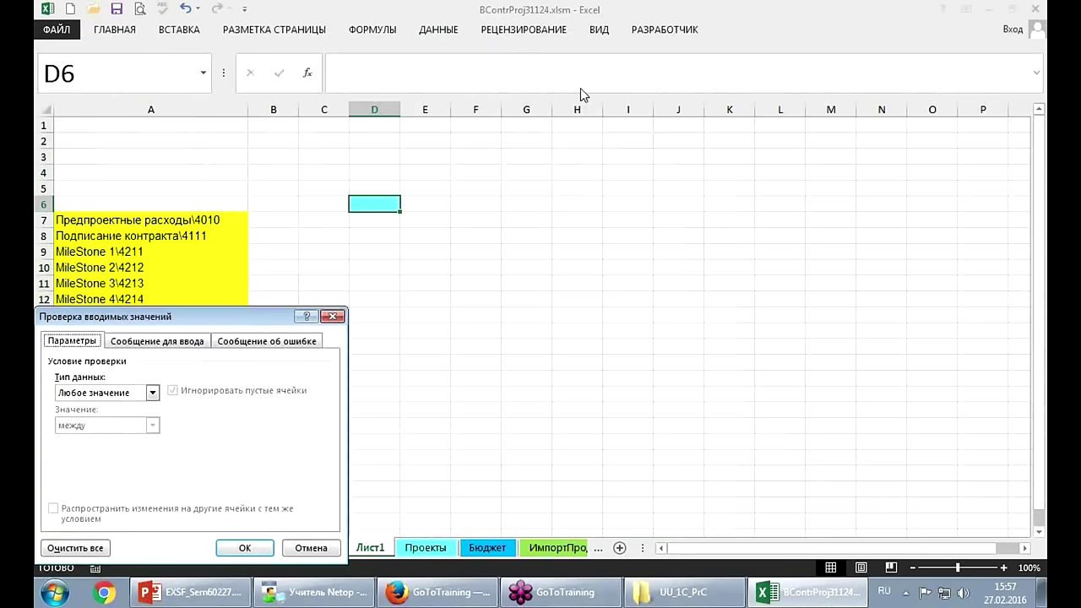
left_click_drag(237, 317, 701, 185)
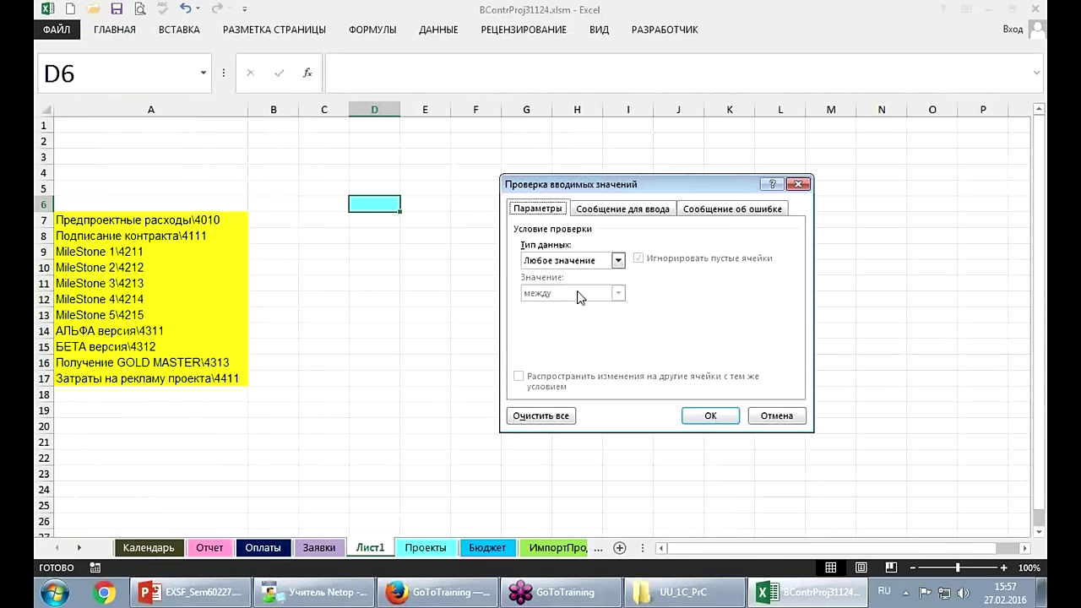
left_click(623, 261)
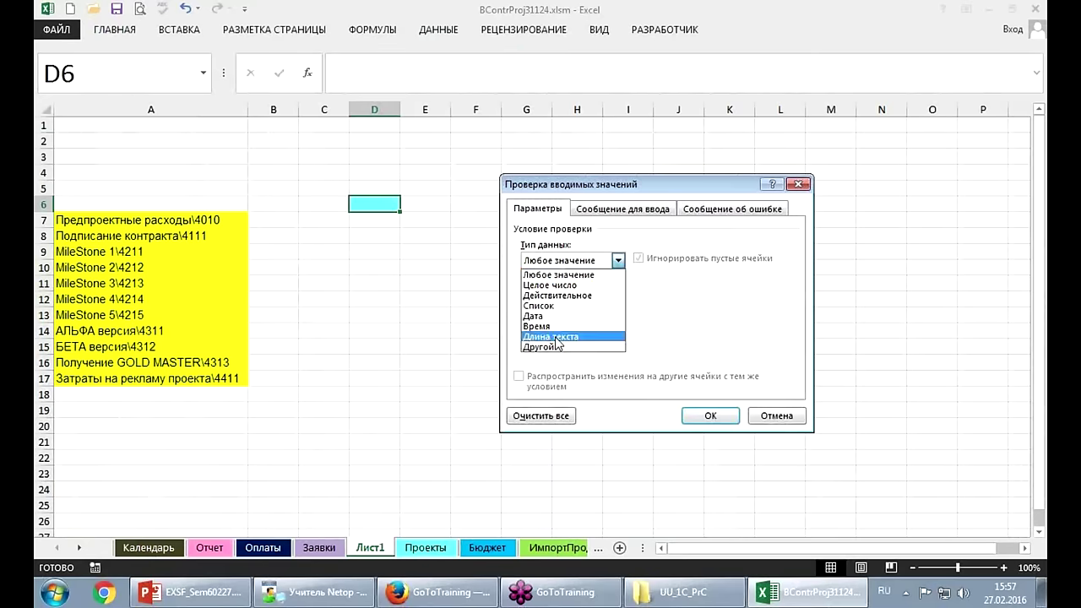
left_click(544, 306)
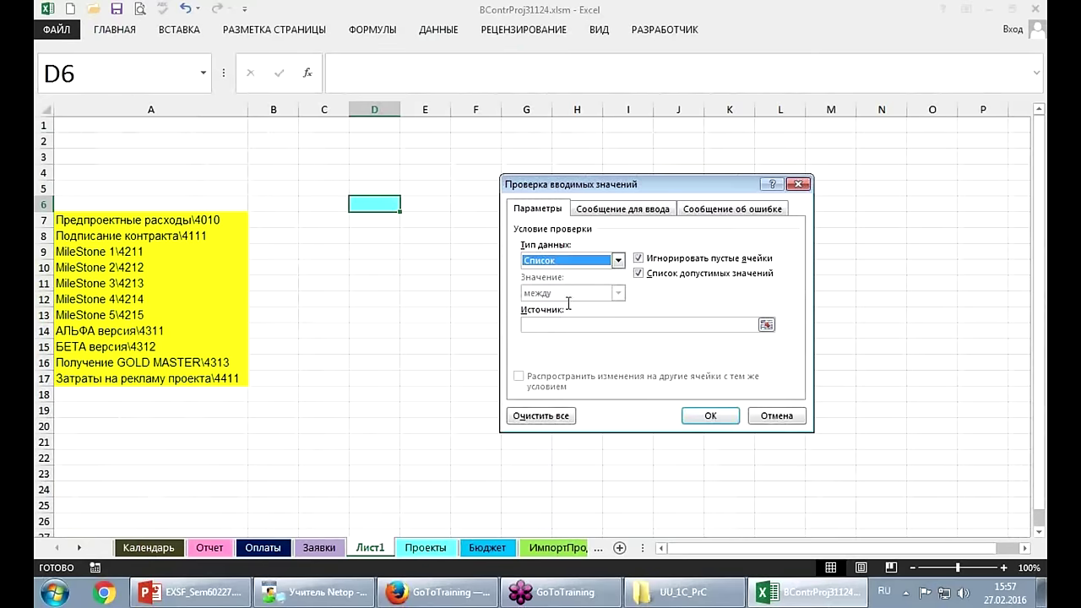
left_click(573, 325)
left_click_drag(244, 221, 186, 377)
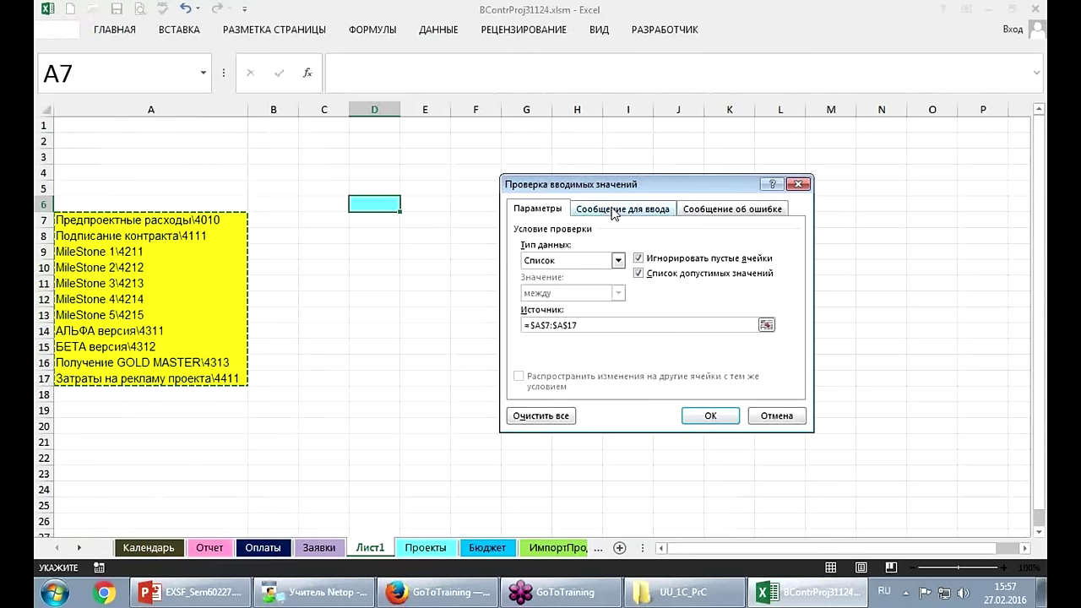
left_click(614, 208)
left_click(589, 279)
type("введите название статьи затрат")
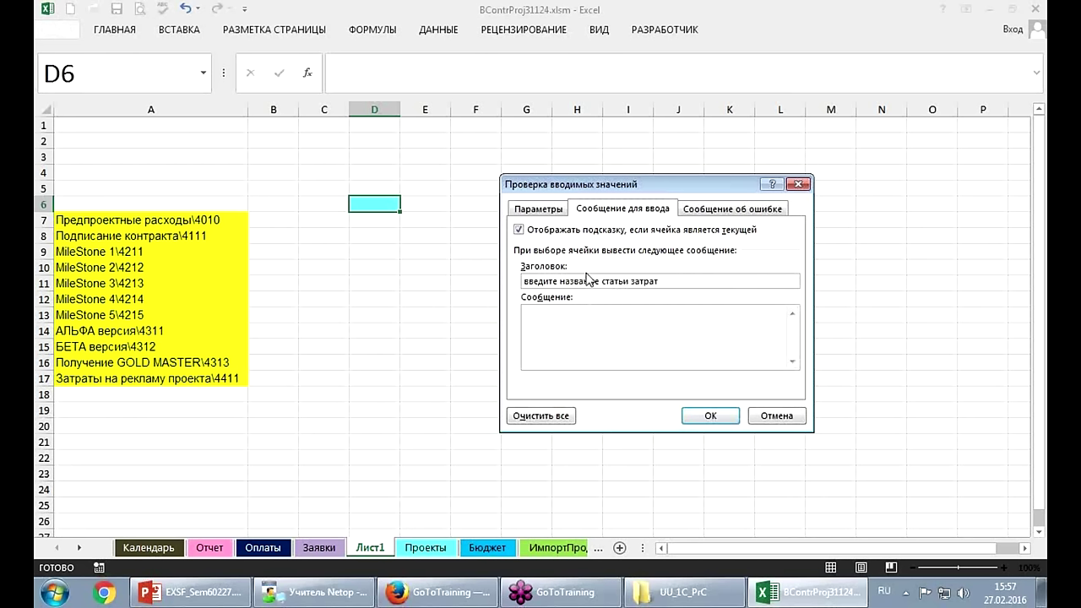
key("Return")
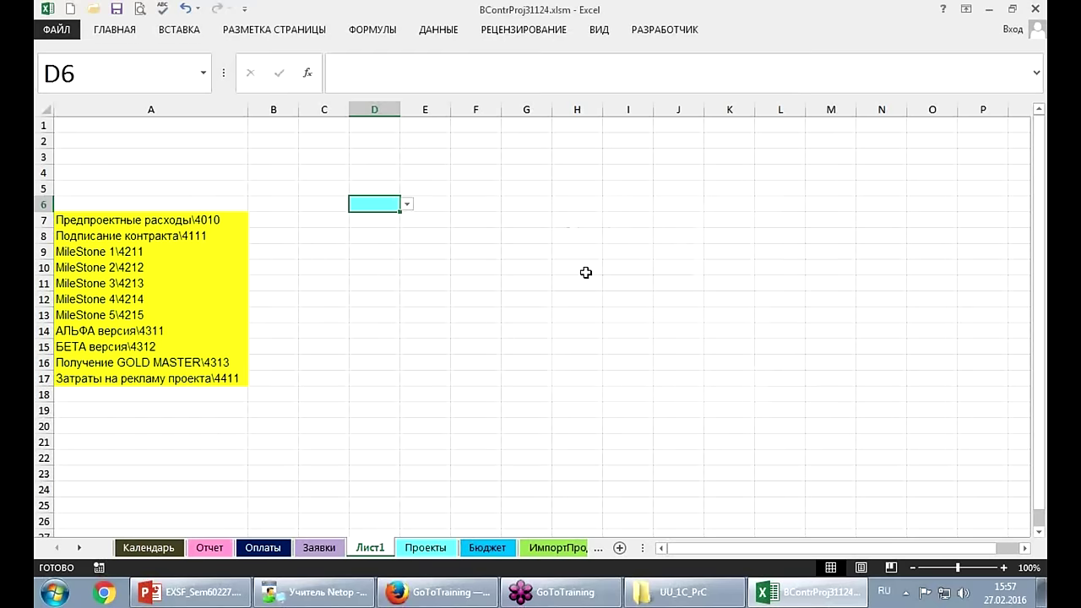
Capitalise the input title and add a Stop alert 'Статьи затрат' saying 'Код не верный'.
left_click(465, 33)
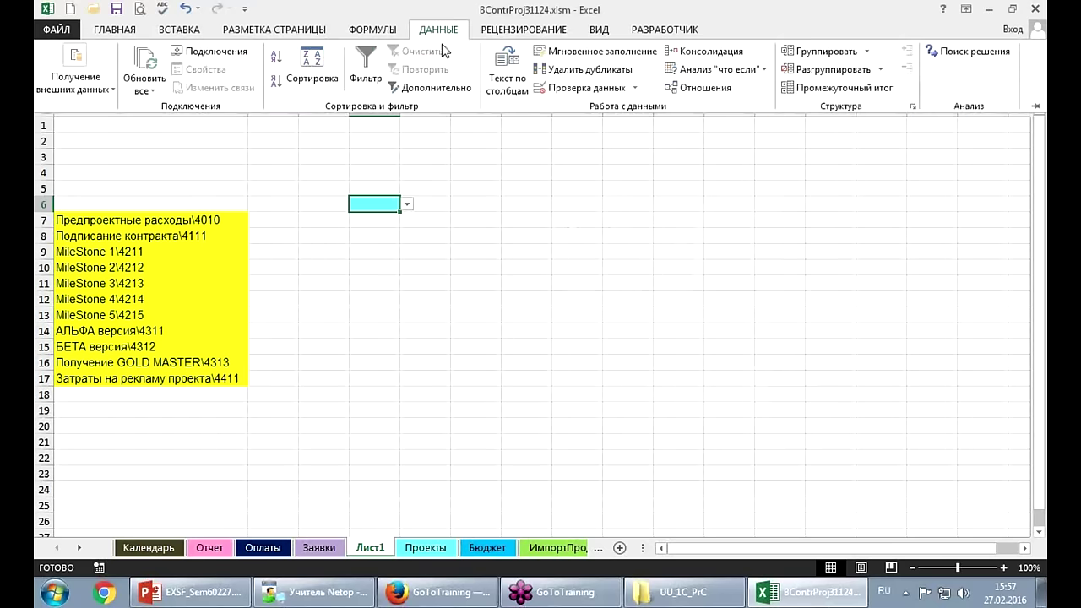
left_click(582, 87)
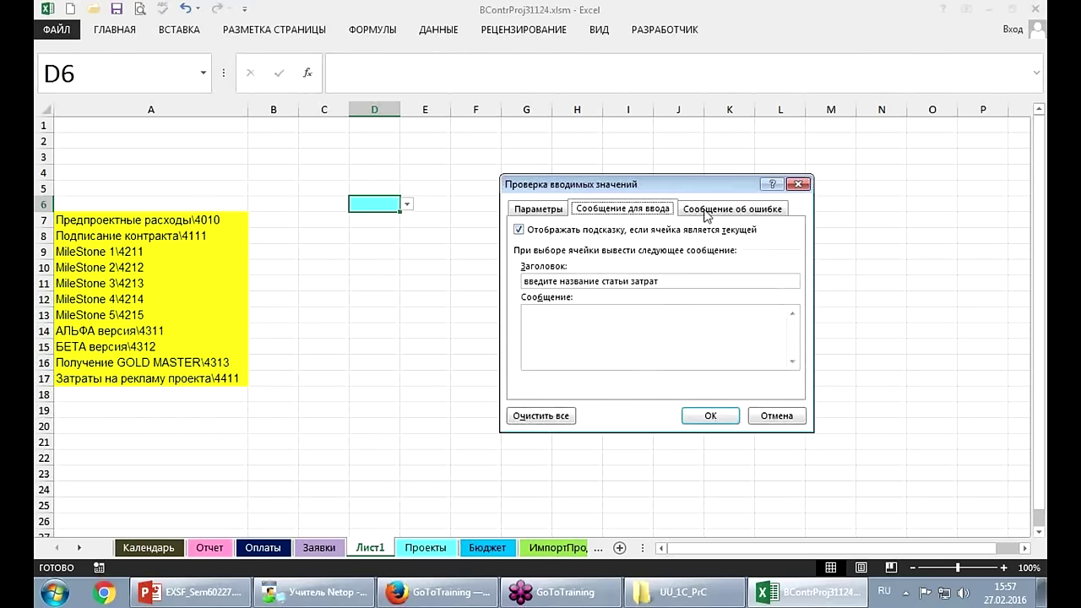
left_click(534, 284)
key("BackSpace")
type("В")
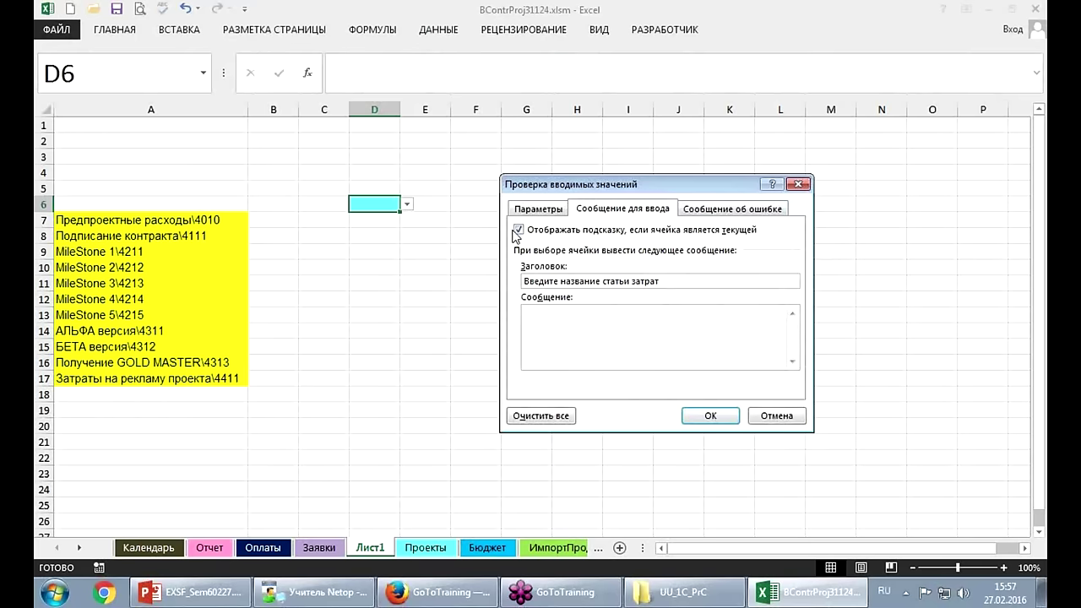
left_click(733, 209)
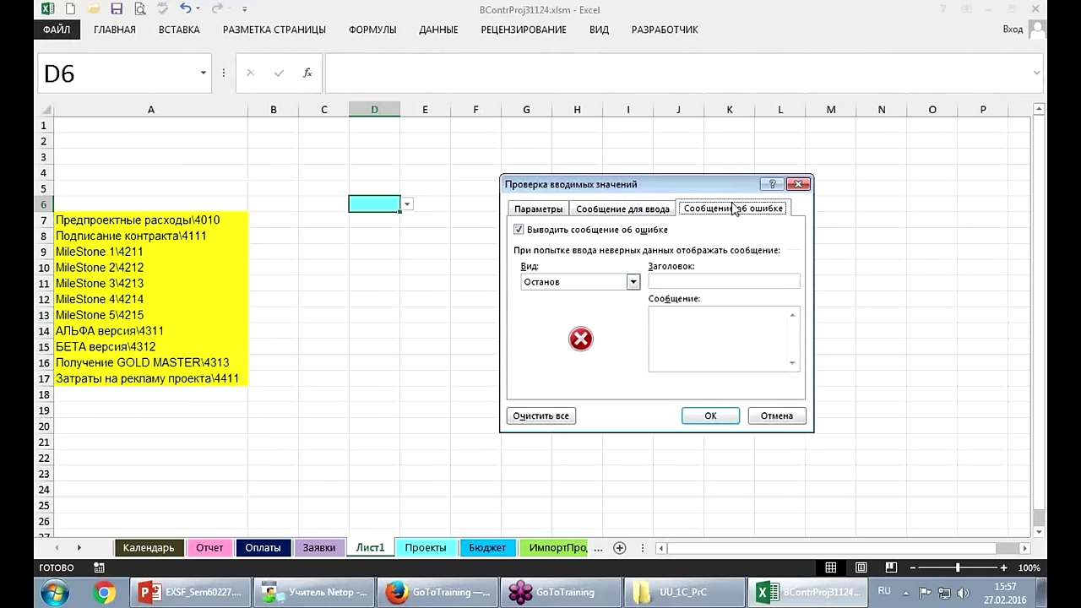
left_click(633, 282)
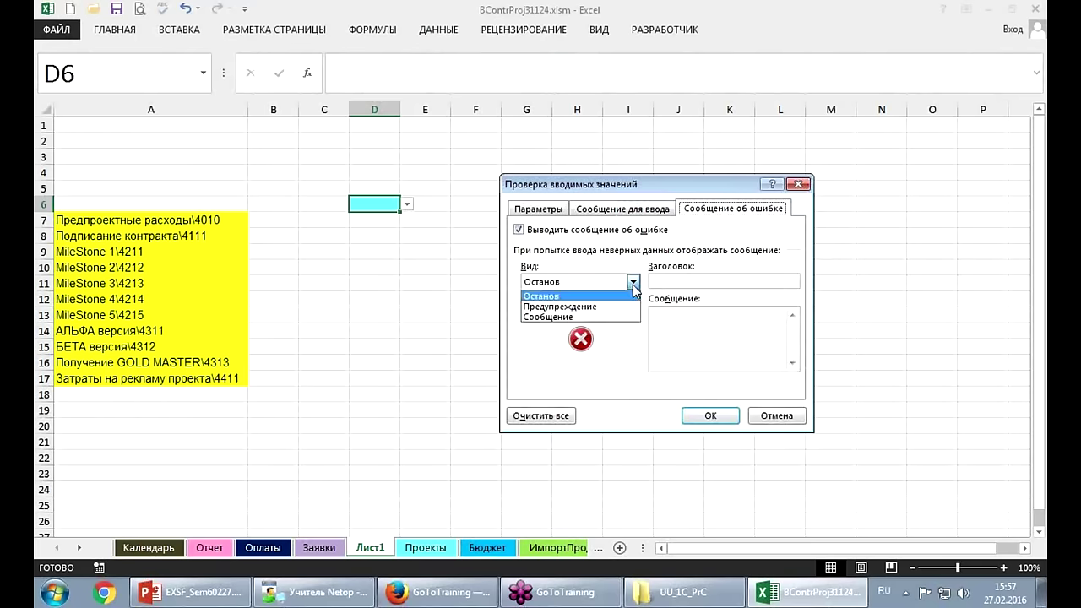
left_click(563, 296)
left_click(690, 279)
type("Статьи затрат")
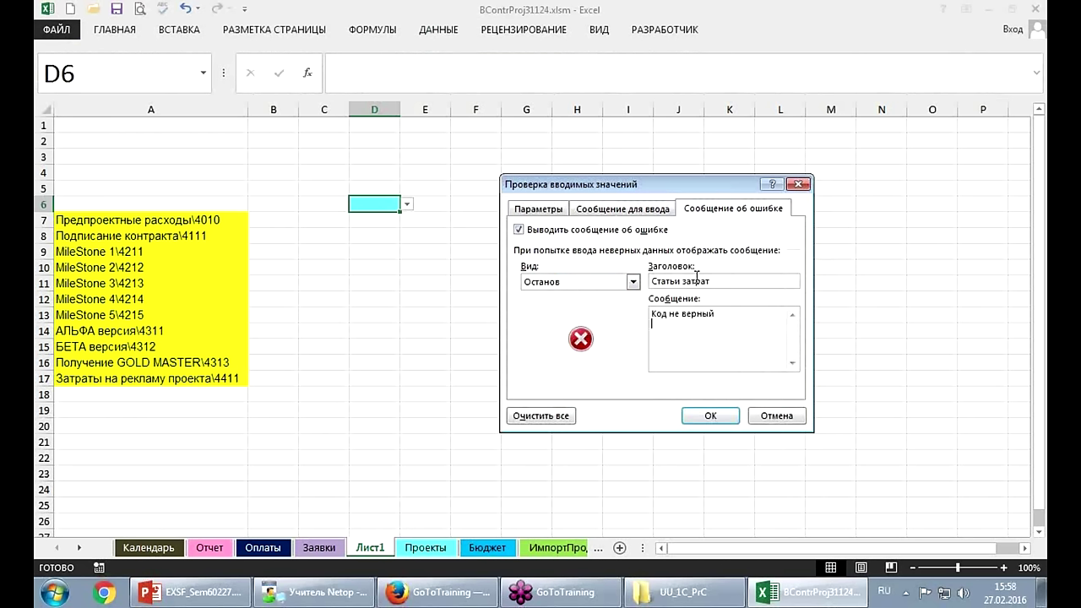
left_click(710, 415)
Test D6 with the invalid text 'усусусу' and cancel the rejected entry.
type("у")
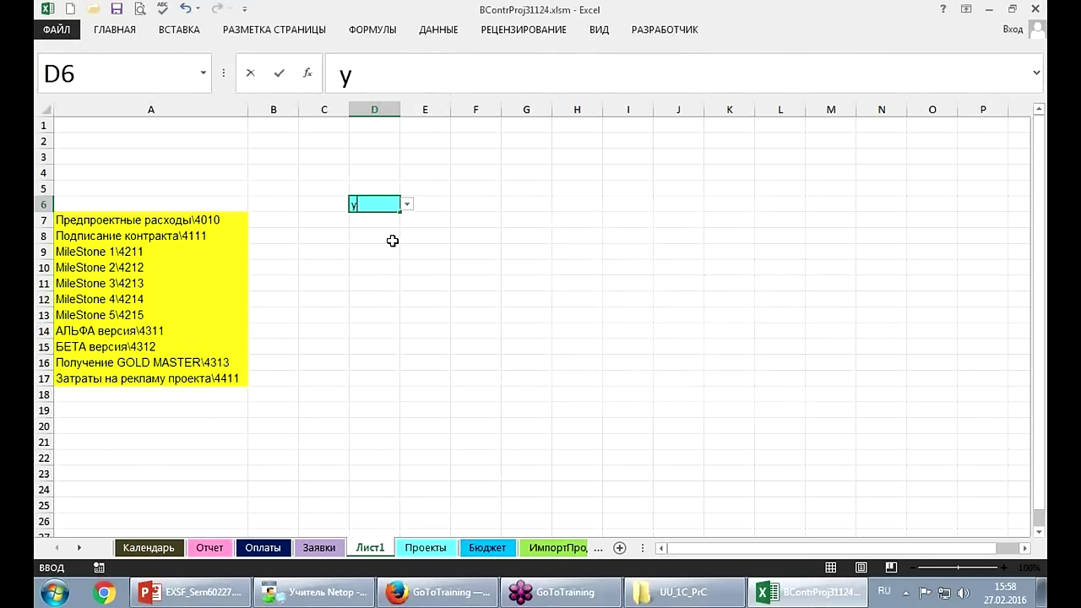
type("сусусу")
key("Return")
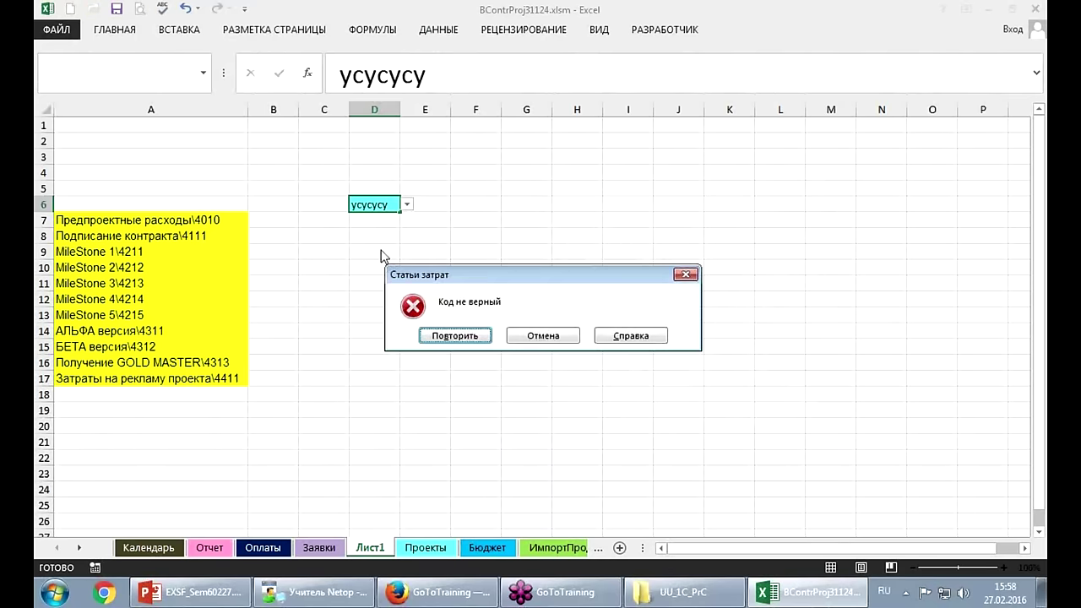
key("Escape")
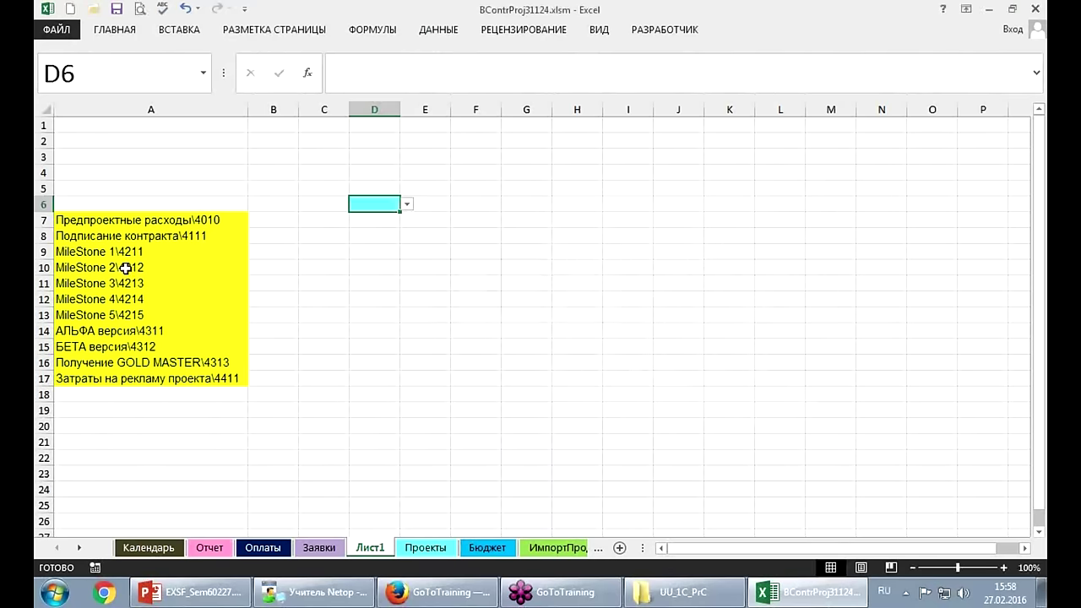
Copy MileStone 2\4212 from A10 and paste it into D6.
left_click(126, 268)
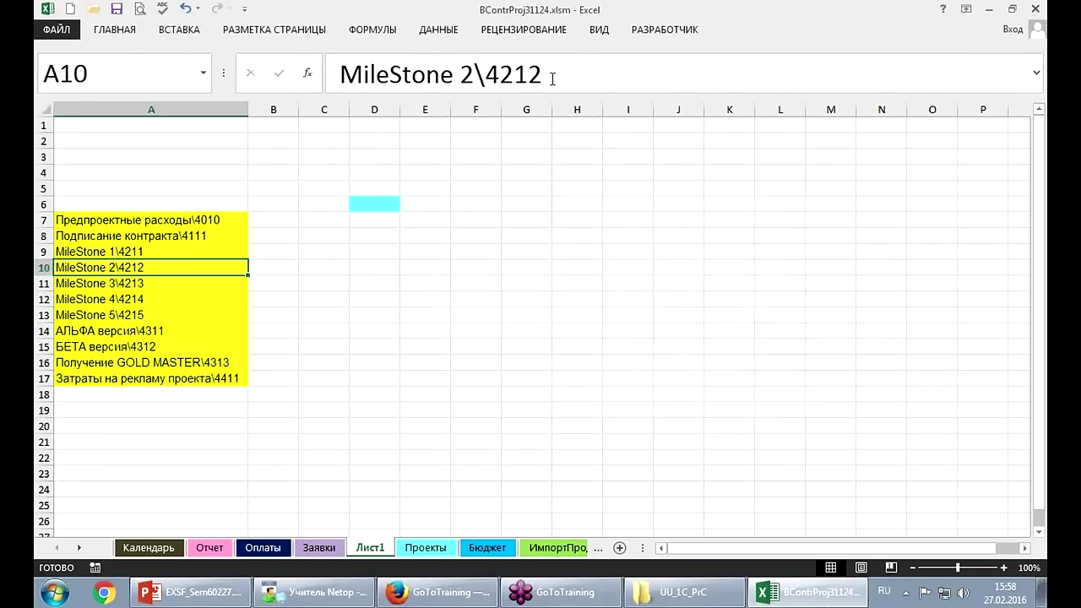
left_click_drag(552, 79, 339, 74)
left_click(278, 74)
key("Up")
key("Up")
key("Up")
key("Up")
key("Right")
key("Right")
key("Right")
key("F2")
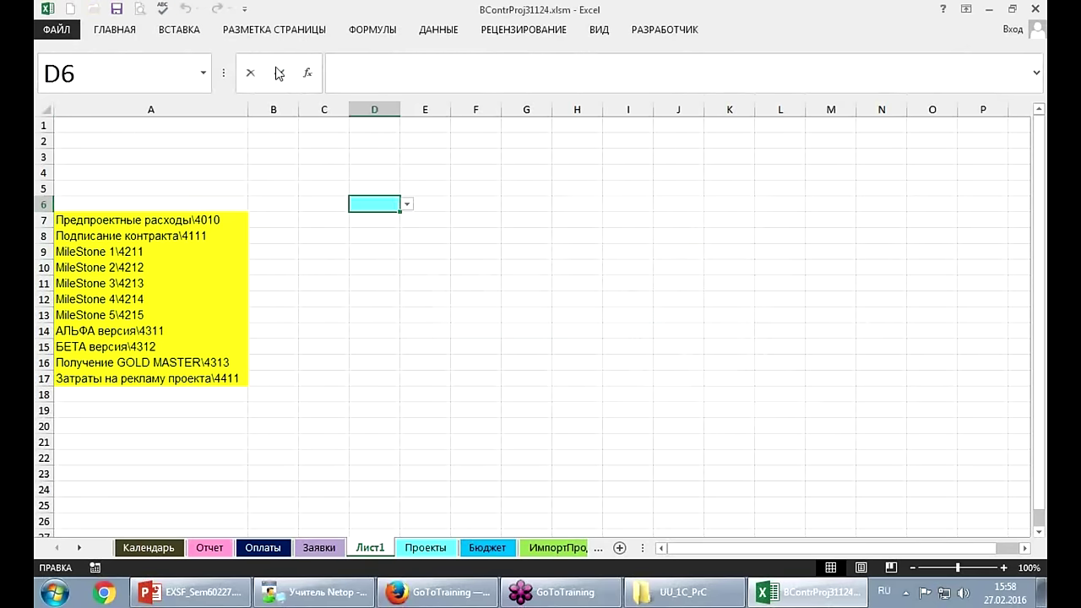
key("ctrl+v")
key("Return")
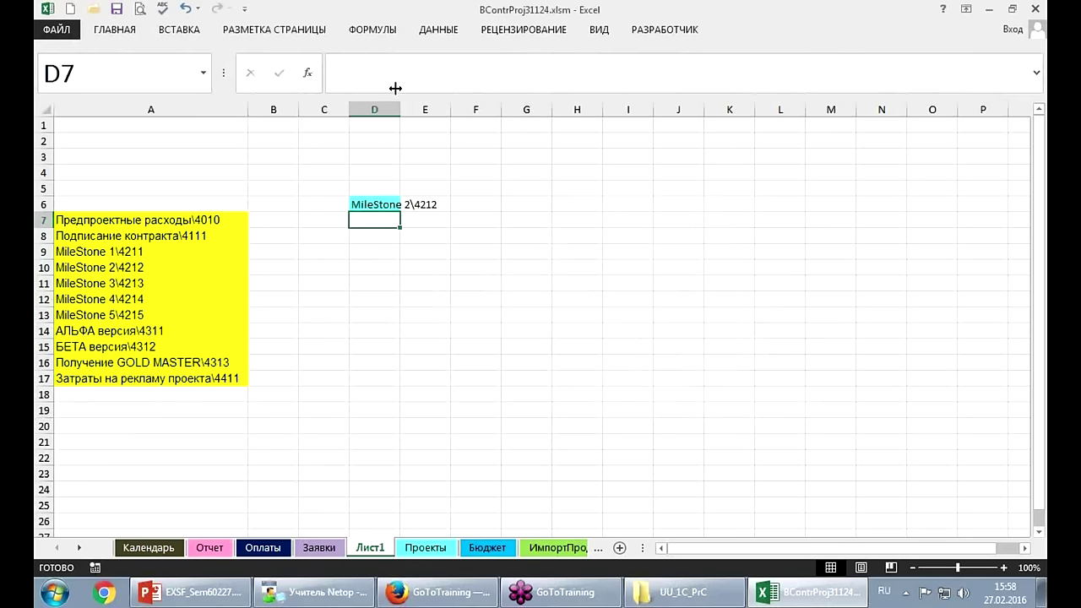
Widen column D and confirm the invalid entry 'чцчс' is rejected in D6.
left_click_drag(400, 110, 523, 110)
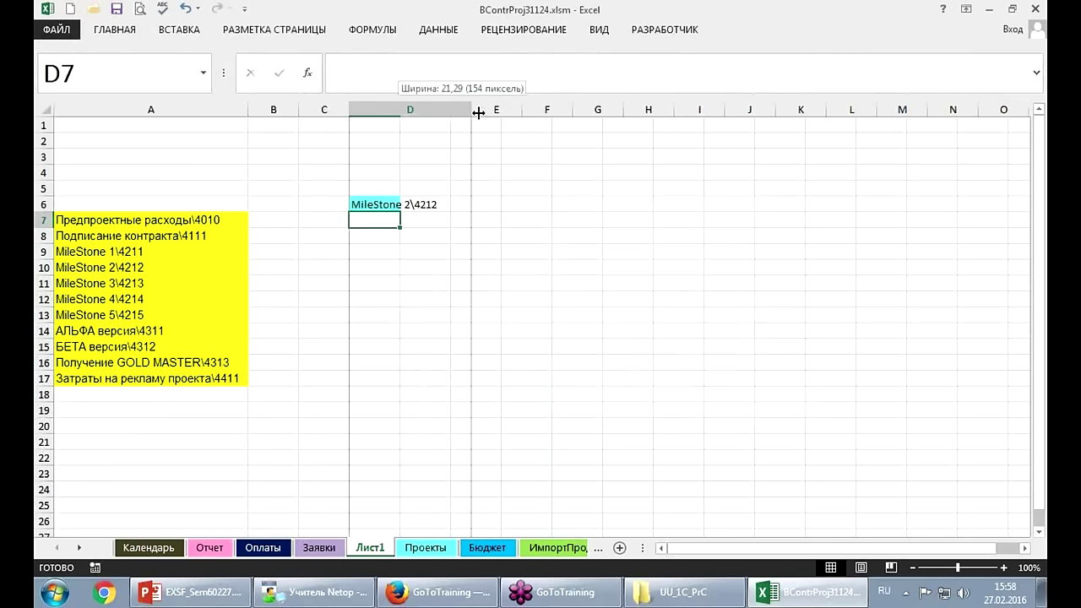
left_click(456, 198)
type("чцчс")
key("Return")
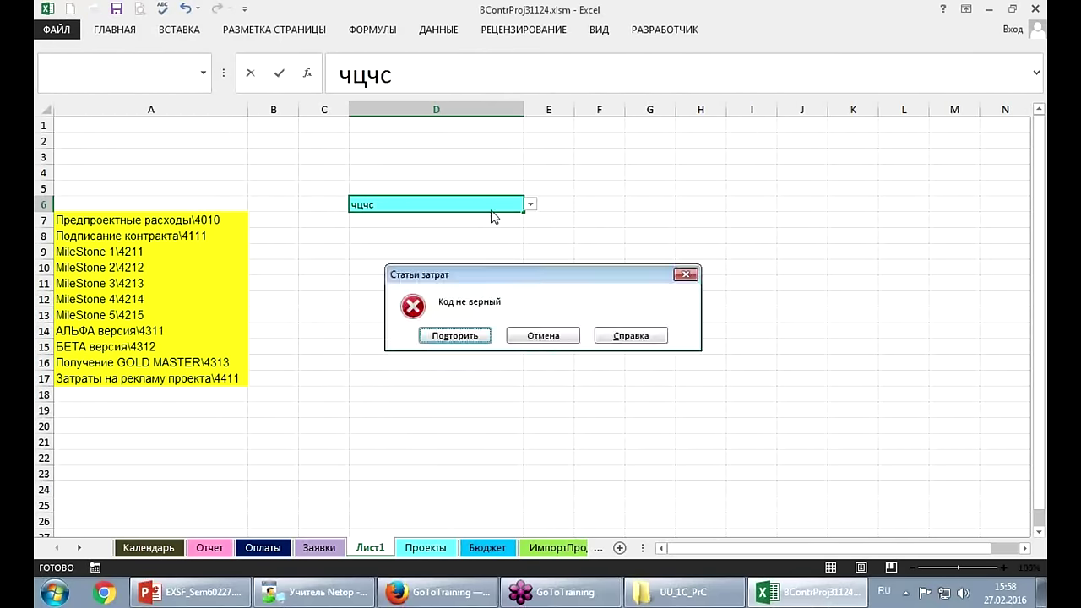
key("Return")
key("Escape")
Pick БЕТА версия\4312, then MileStone 4\4214 from D6's drop-down.
left_click(530, 205)
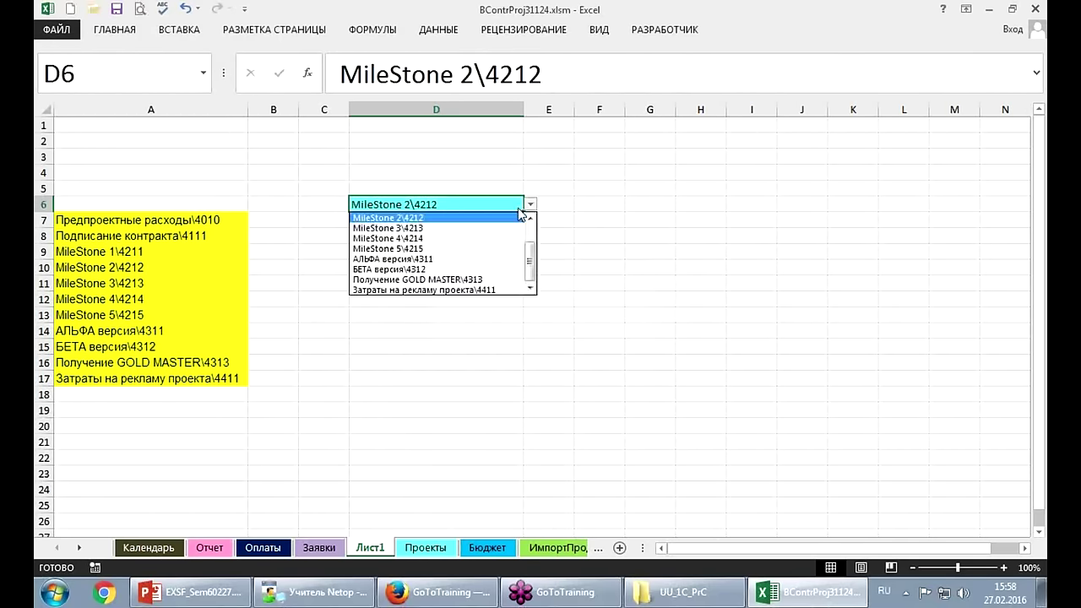
left_click(466, 268)
left_click(531, 205)
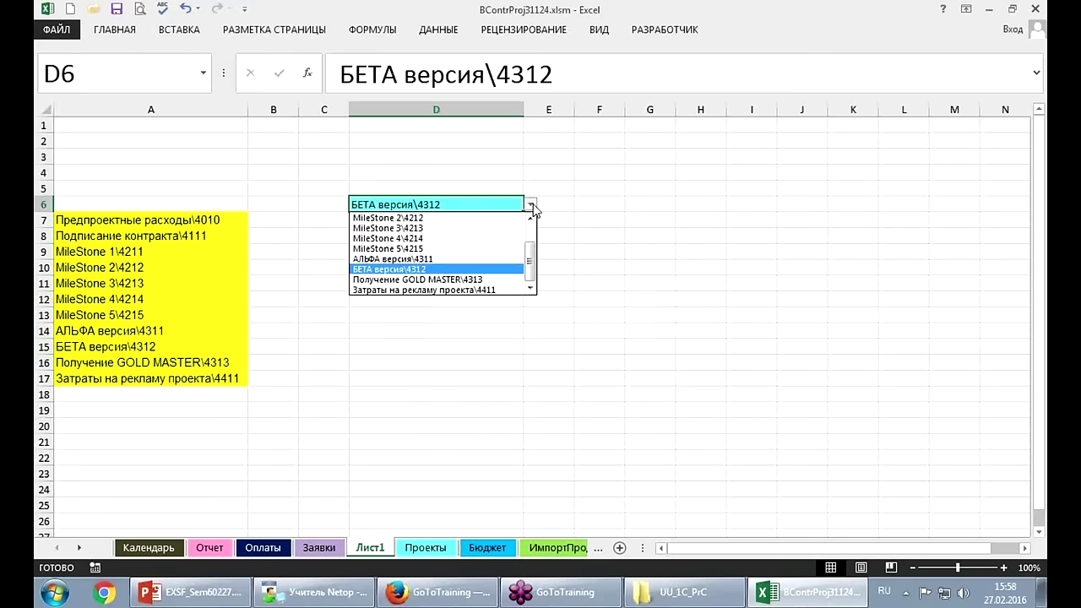
left_click(432, 238)
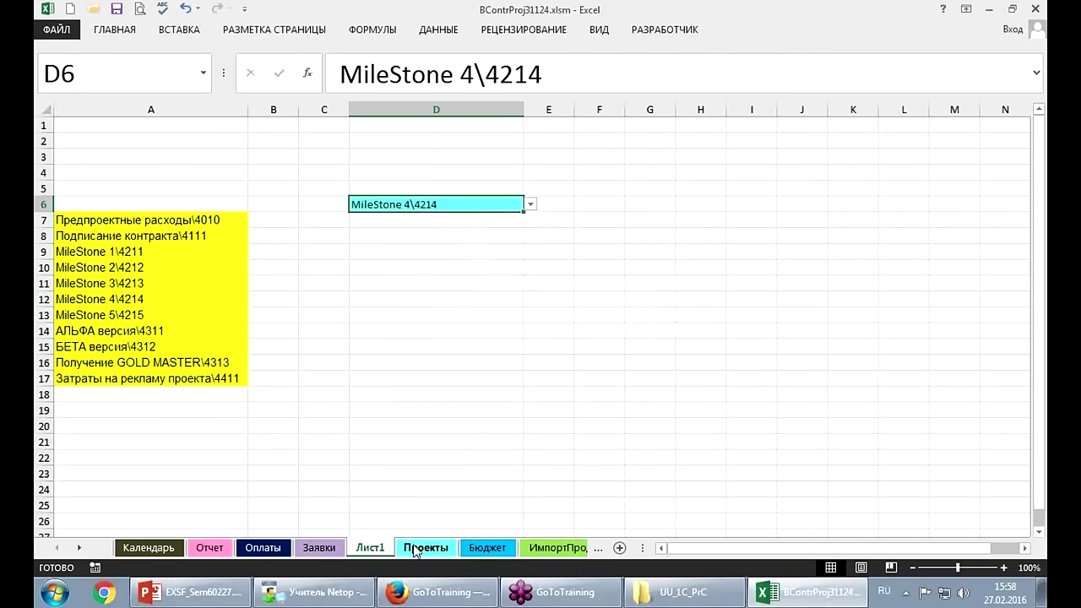
On Заявки, choose project code 2 105 for H31, then return to Лист1.
left_click(319, 547)
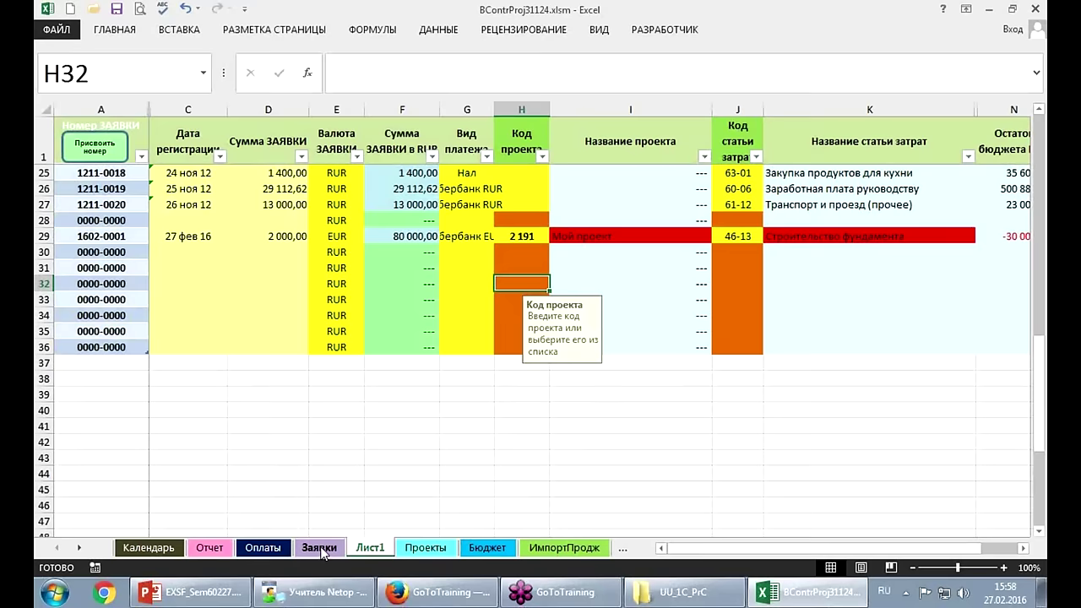
left_click(354, 251)
left_click(372, 253)
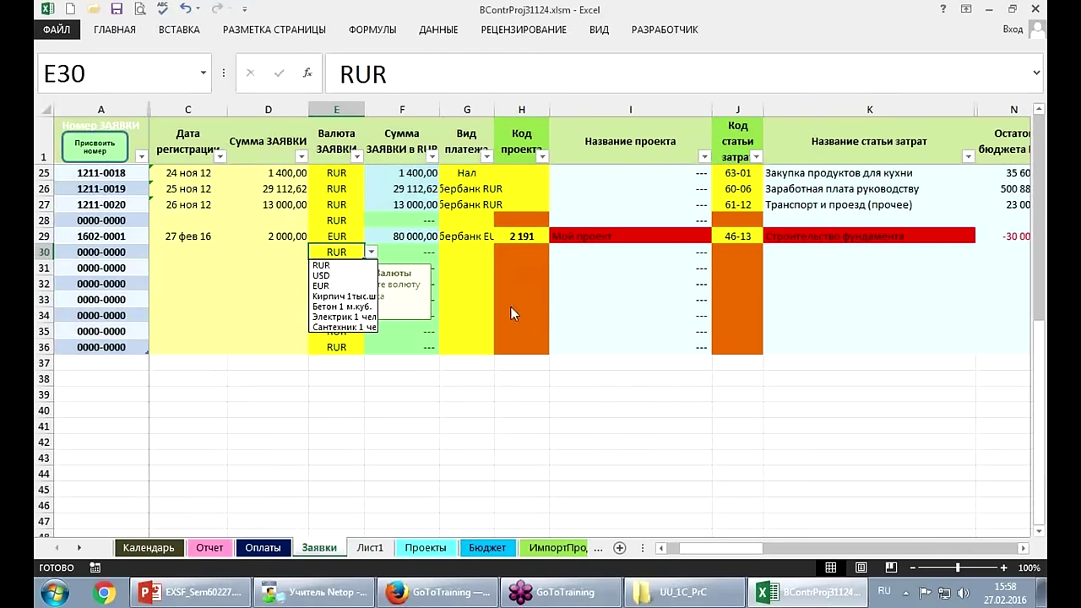
left_click(517, 270)
left_click(516, 269)
left_click(556, 268)
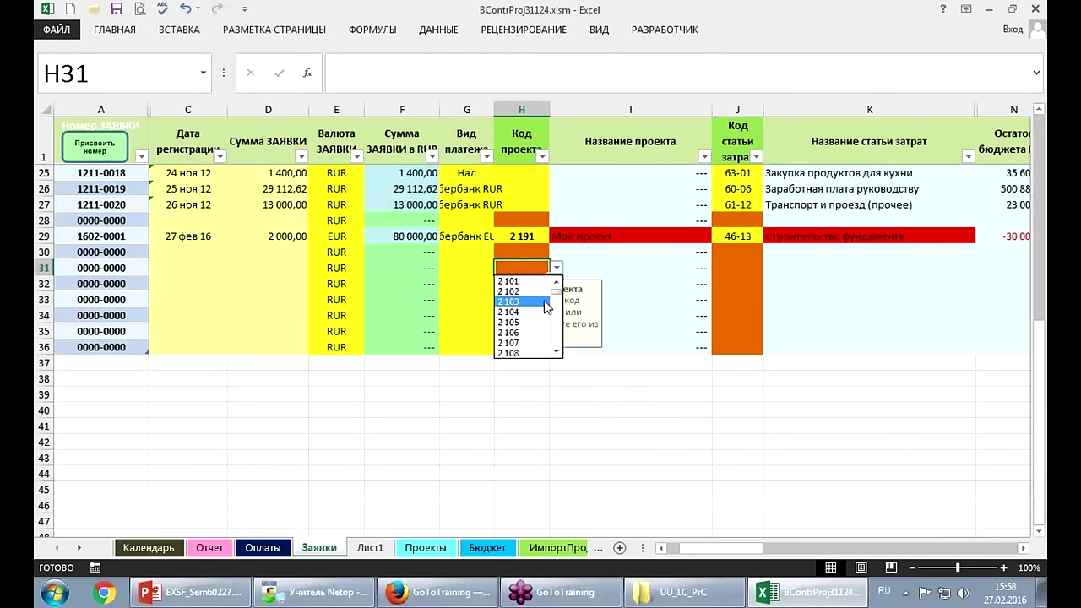
left_click(522, 316)
left_click(513, 421)
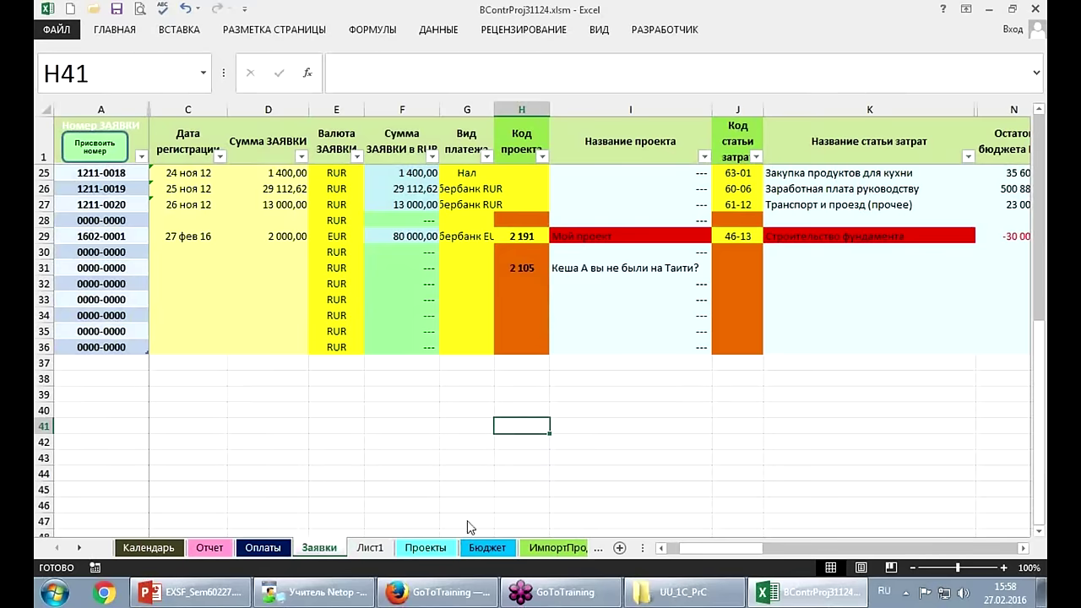
left_click(369, 548)
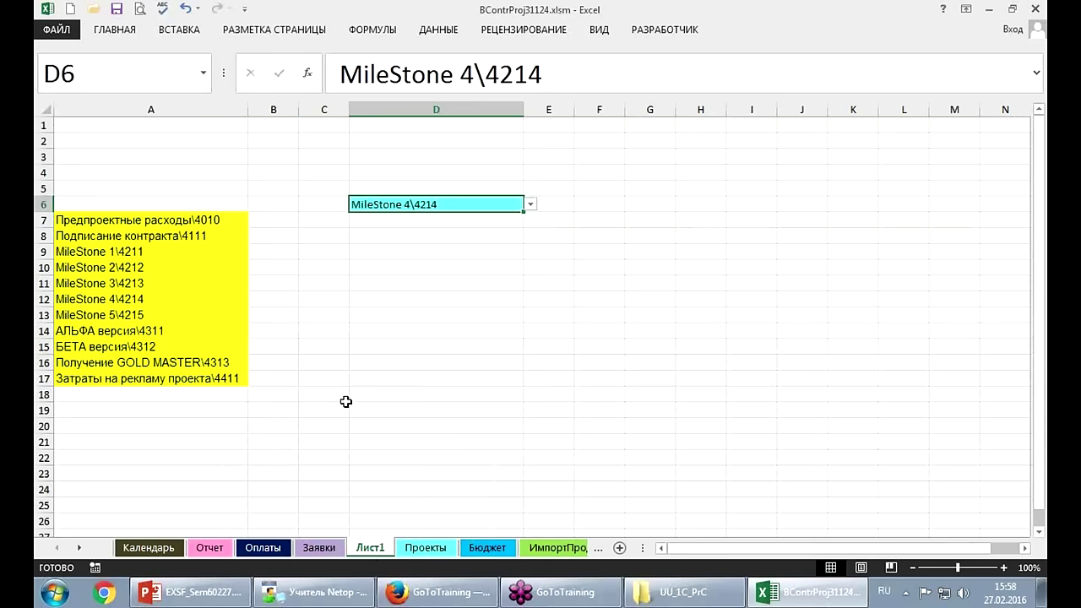
Add a new sheet Лист2 and fill its cell C5 with cyan.
left_click(619, 548)
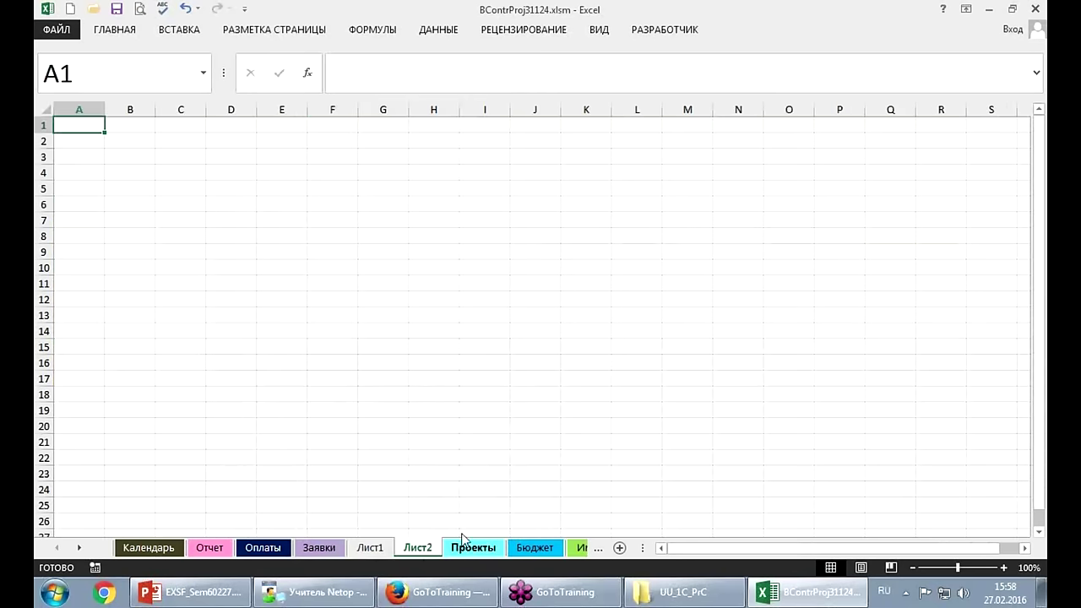
left_click(171, 182)
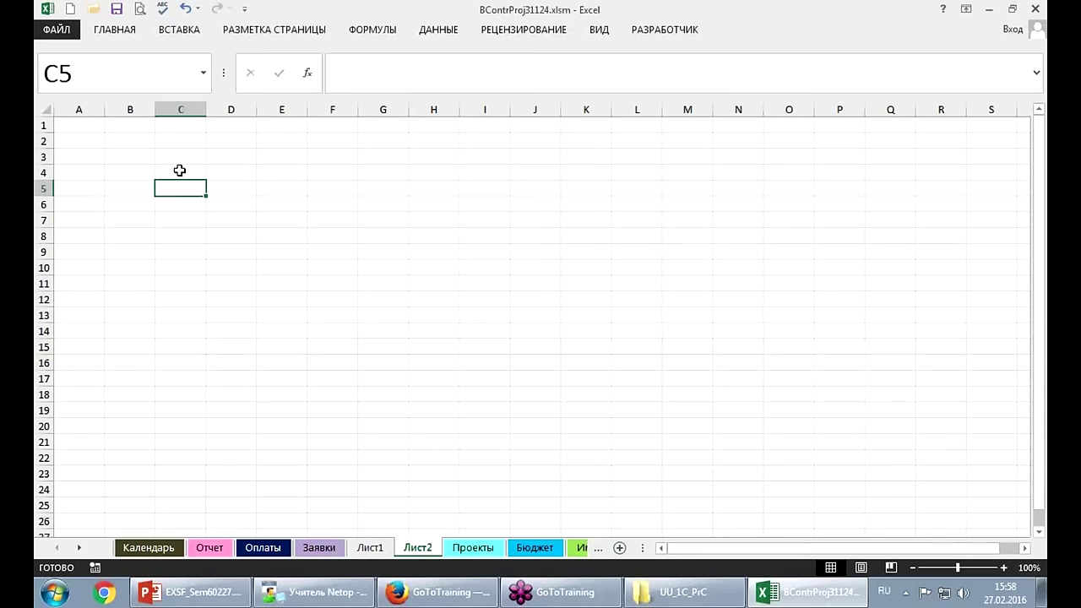
left_click(119, 33)
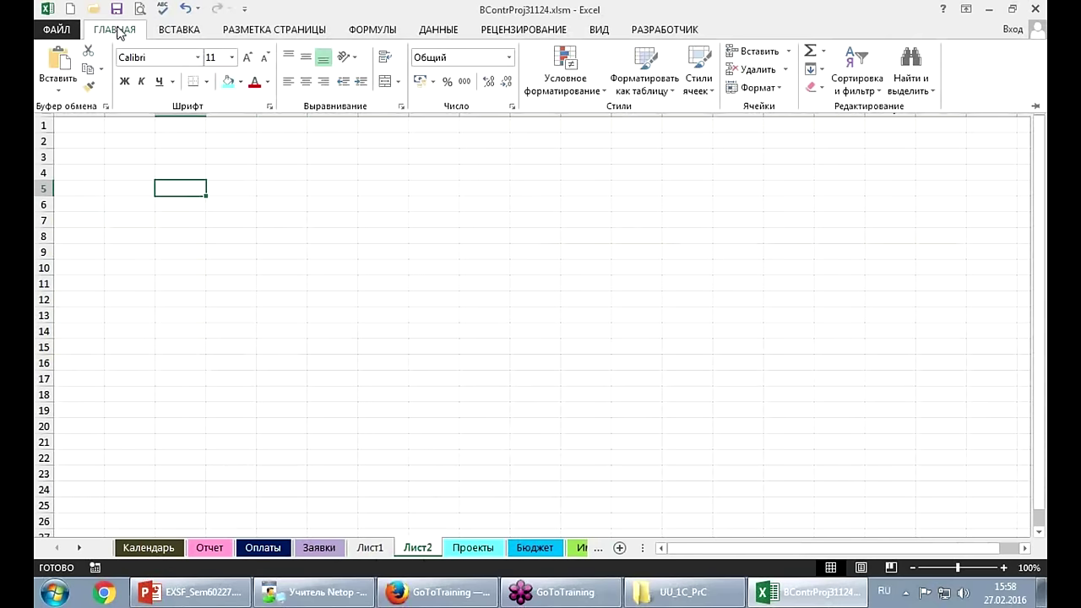
left_click(227, 81)
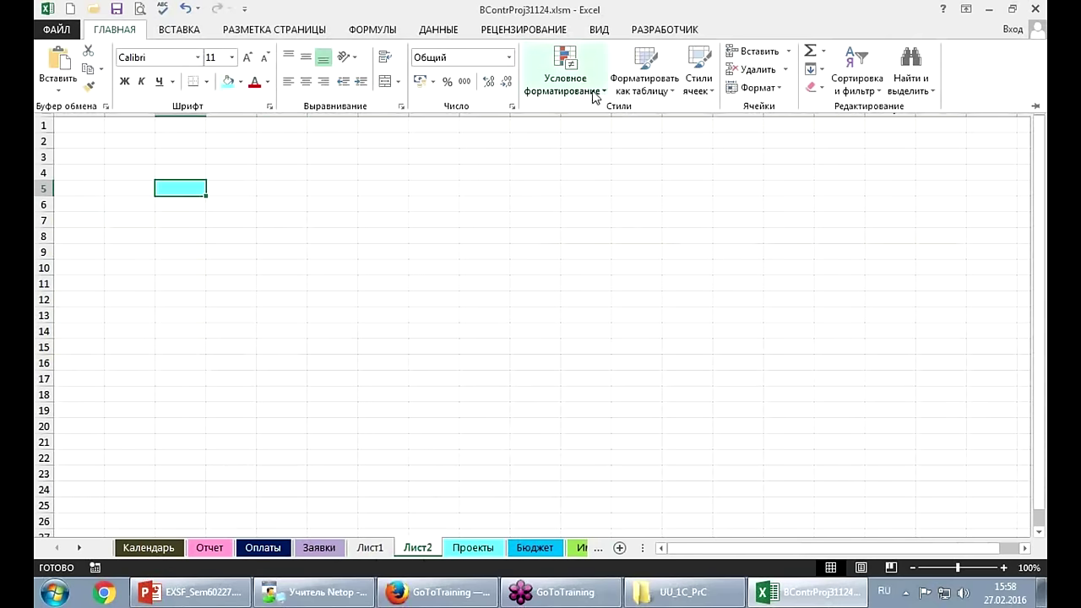
Start a data validation rule on C5 allowing only values from a list.
left_click(454, 32)
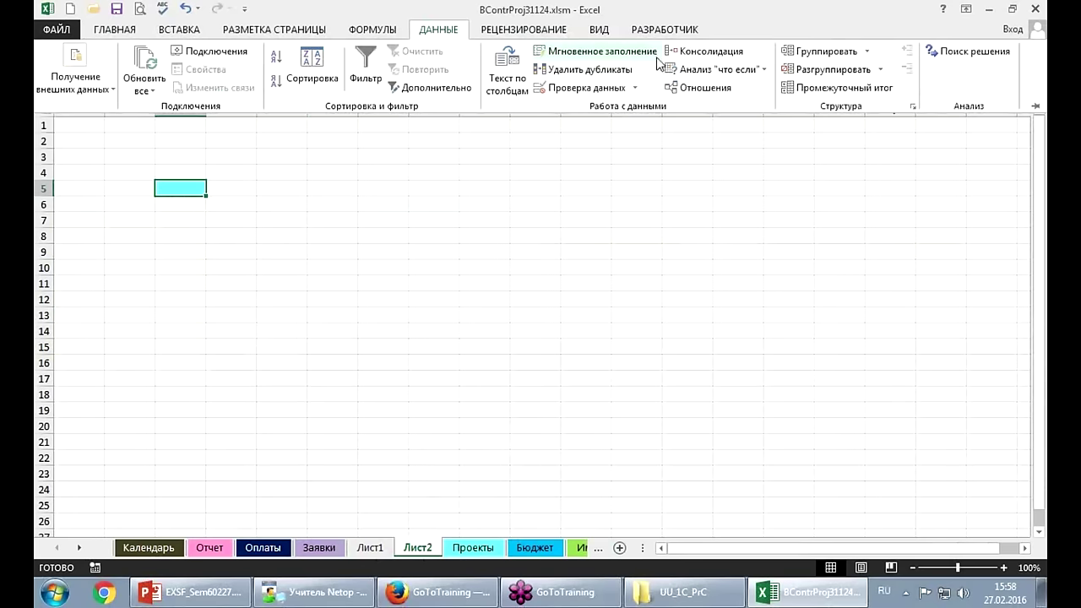
left_click(591, 90)
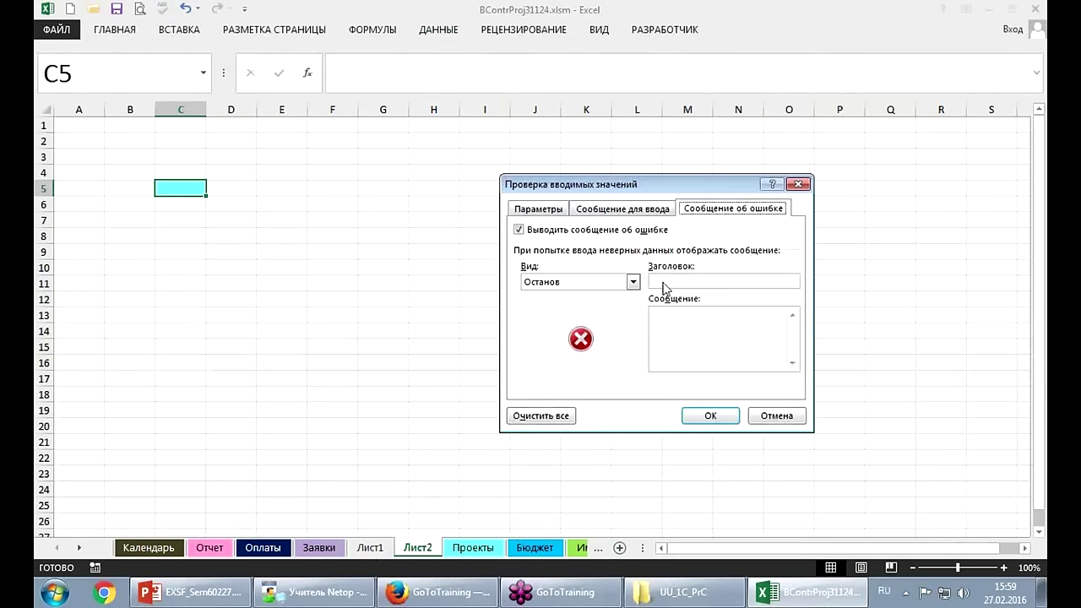
left_click(540, 209)
left_click(618, 262)
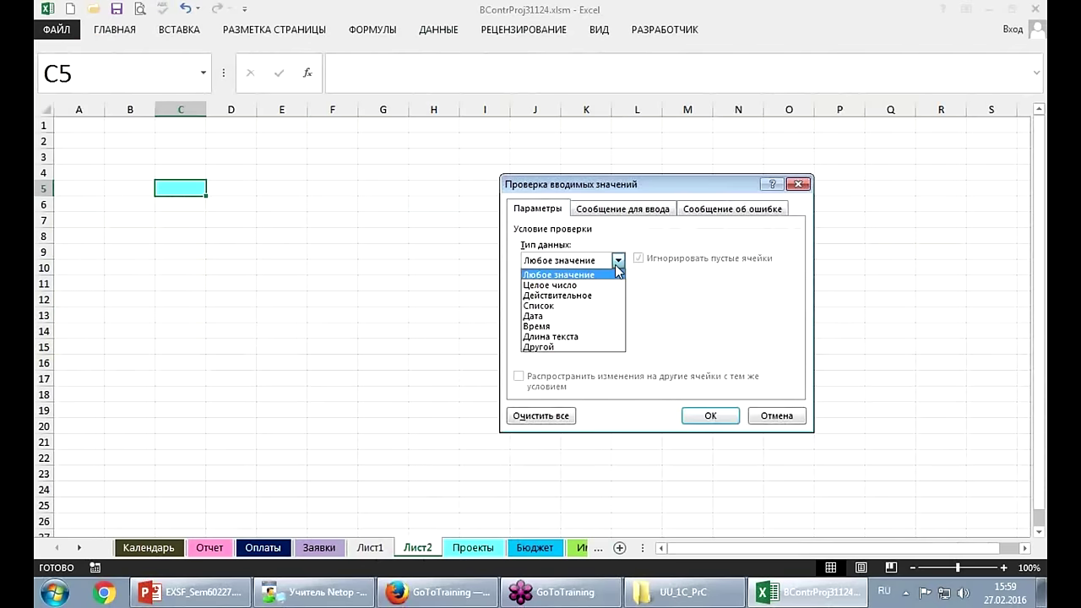
left_click(571, 306)
left_click(596, 325)
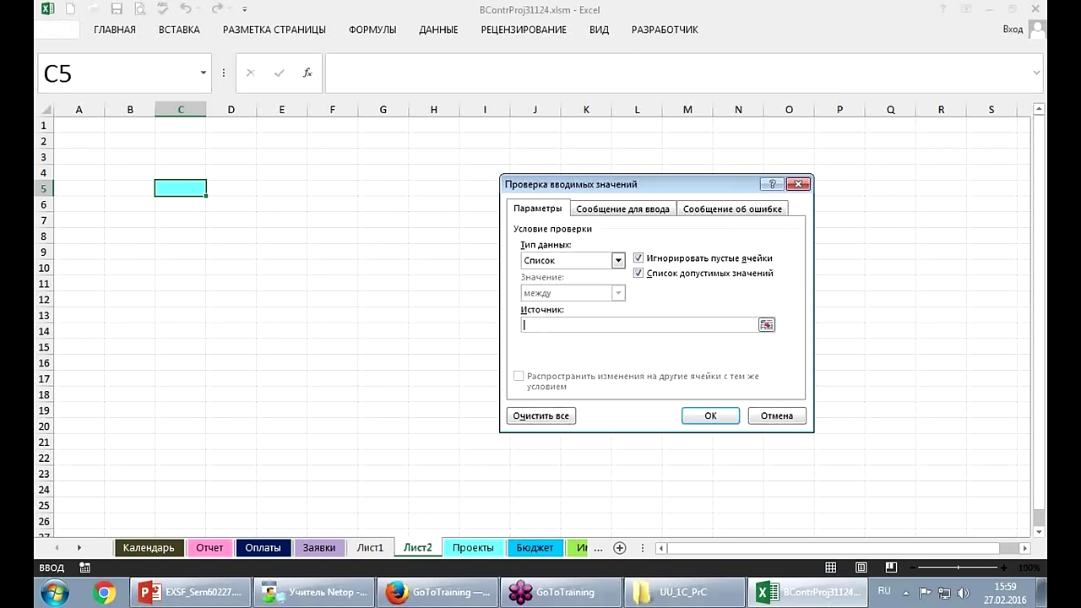
Set the list source to the cost-item cells in column A of Лист1, from A7.
mouse_move(551, 319)
left_mouse_down()
mouse_move(412, 377)
mouse_move(361, 537)
left_mouse_up()
left_click_drag(377, 505, 364, 538)
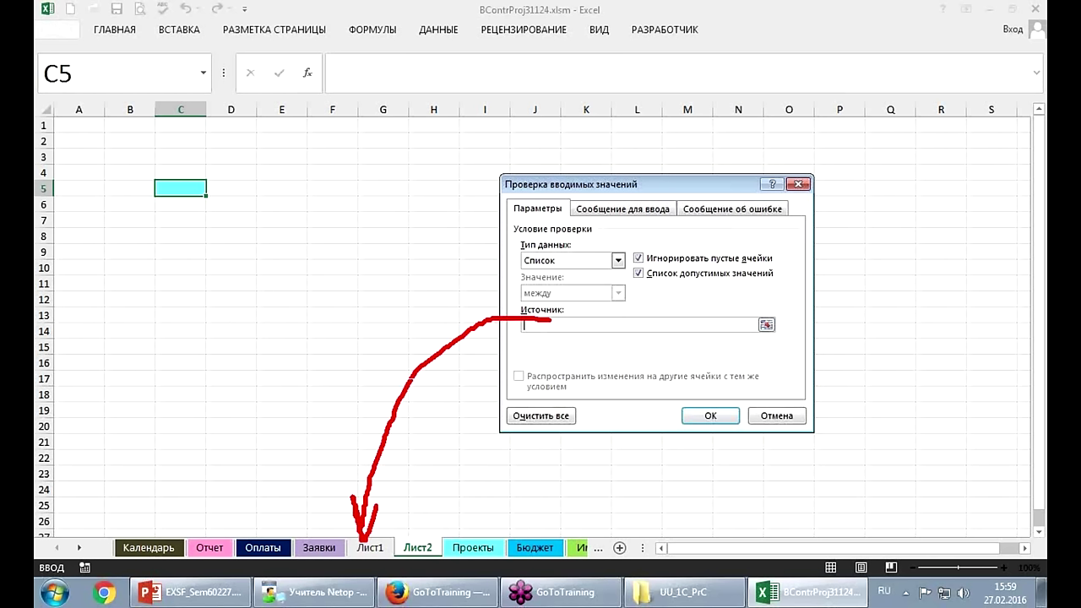
left_click_drag(356, 500, 386, 490)
key("Escape")
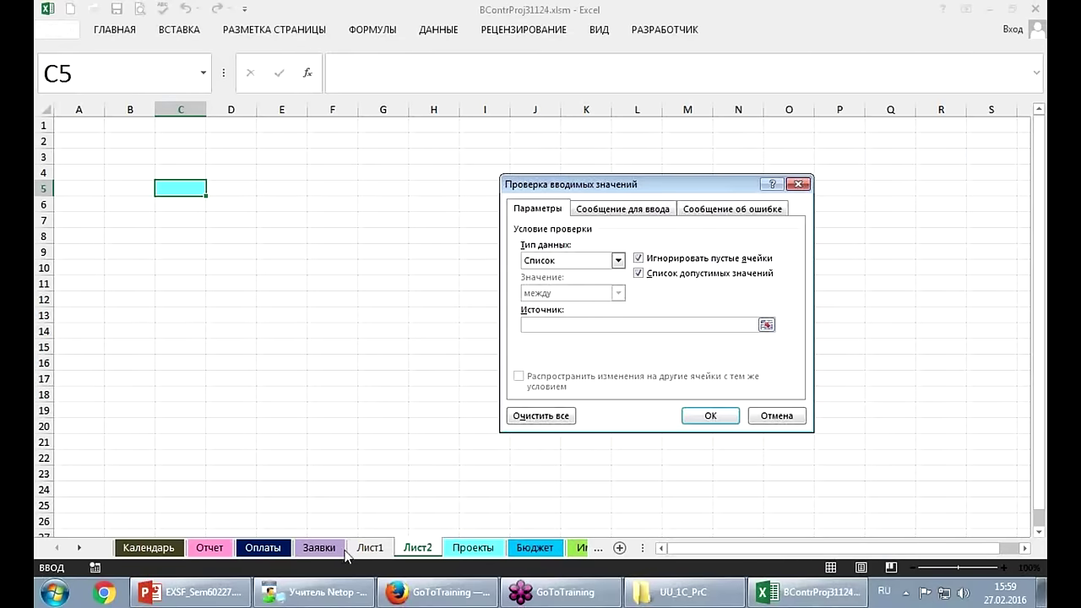
left_click(368, 547)
left_click(319, 547)
left_click(263, 547)
left_click(209, 547)
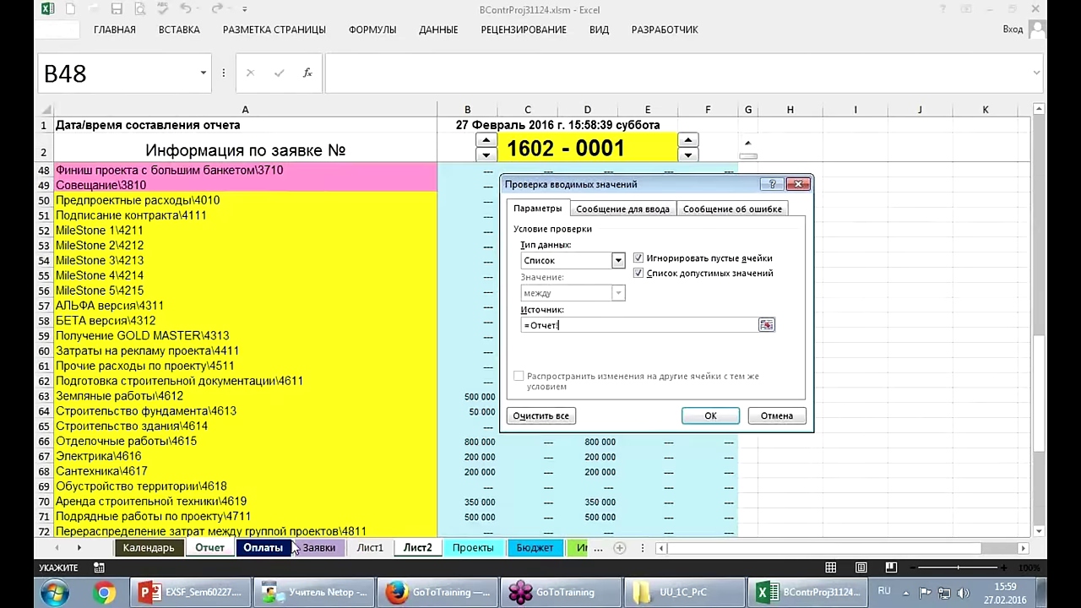
left_click(294, 547)
left_click(484, 547)
left_click(505, 547)
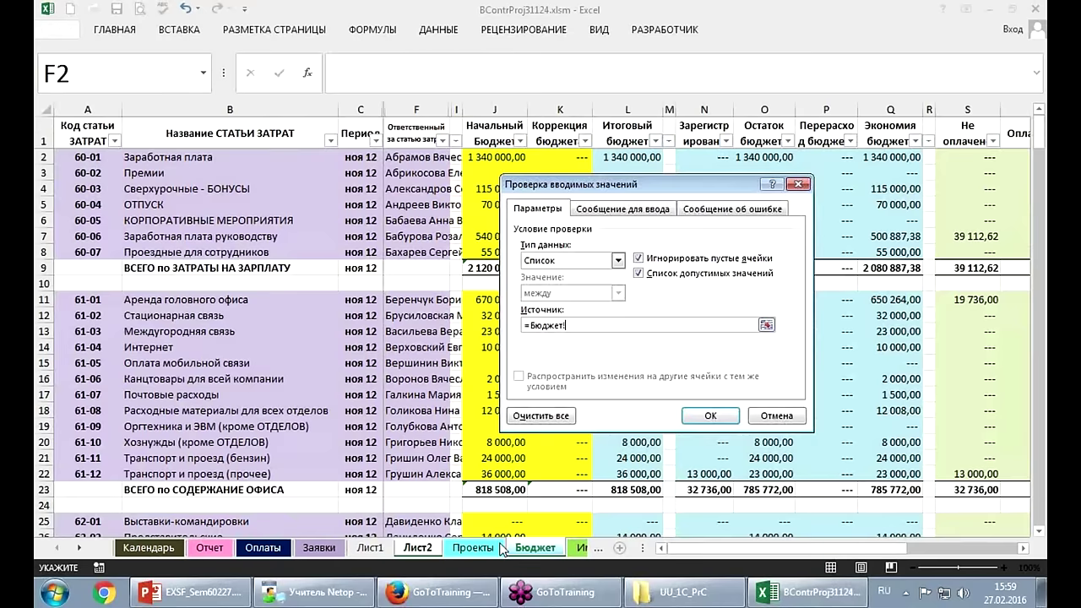
left_click(417, 547)
left_click(370, 547)
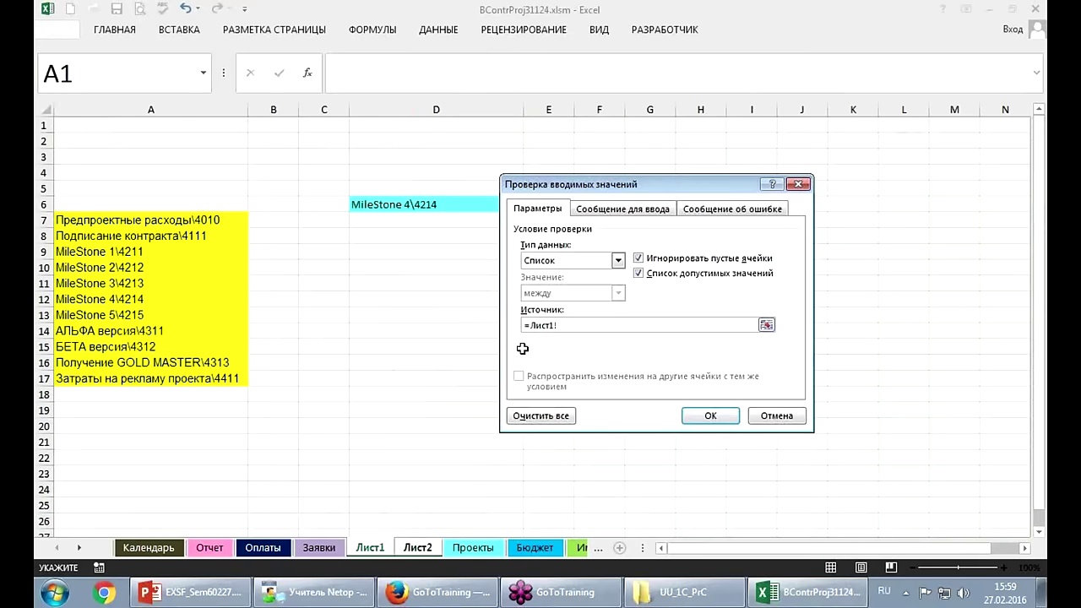
left_click_drag(181, 222, 172, 373)
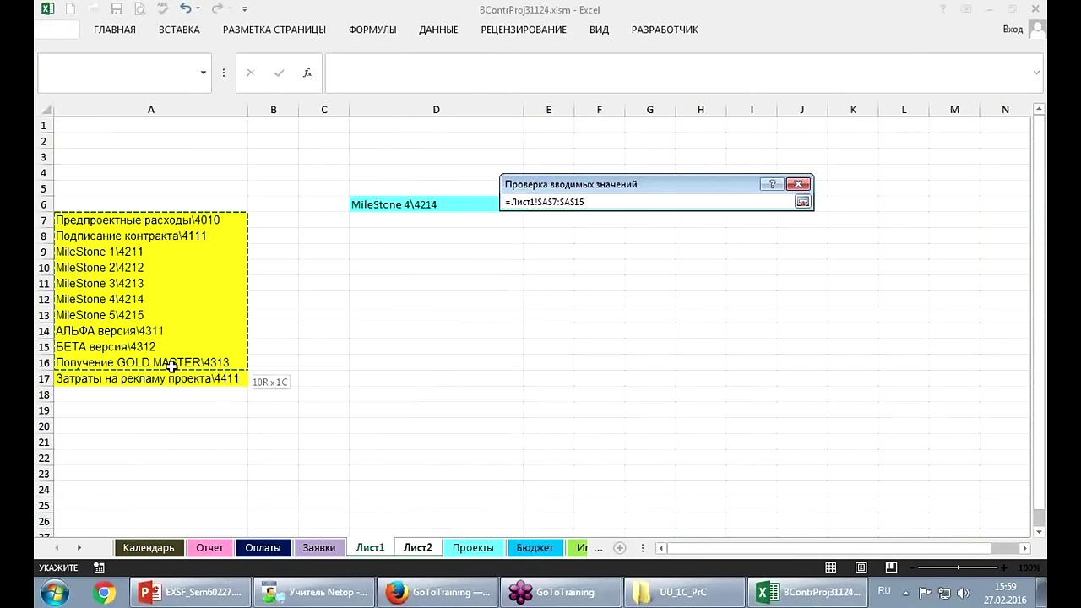
Confirm the rule, then pick MileStone 2\4212 and then АЛЬФА версия\4311 in C5.
key("Return")
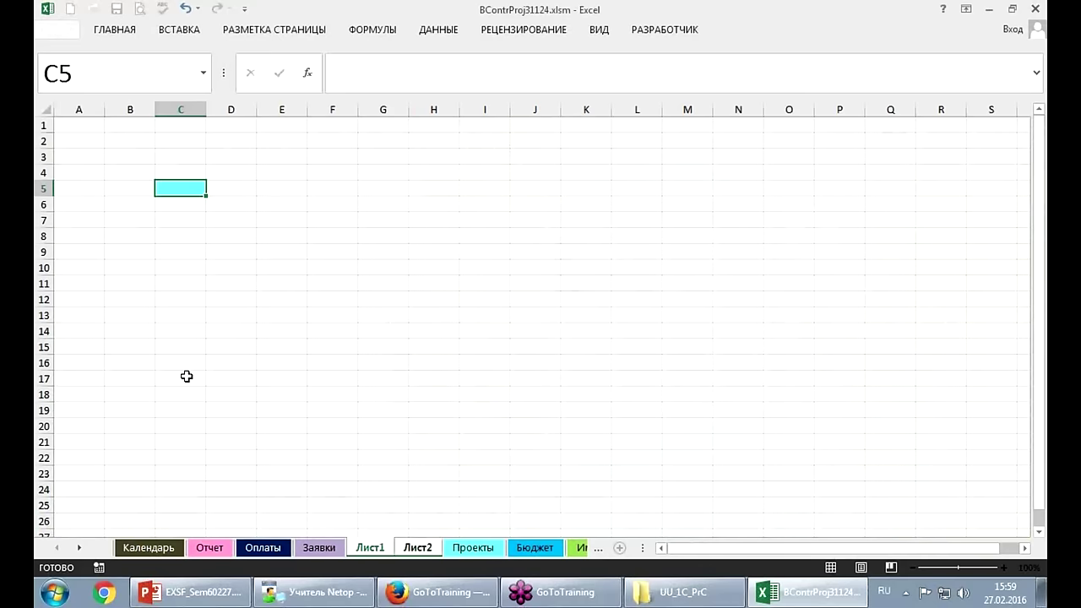
left_click(214, 188)
left_click(197, 236)
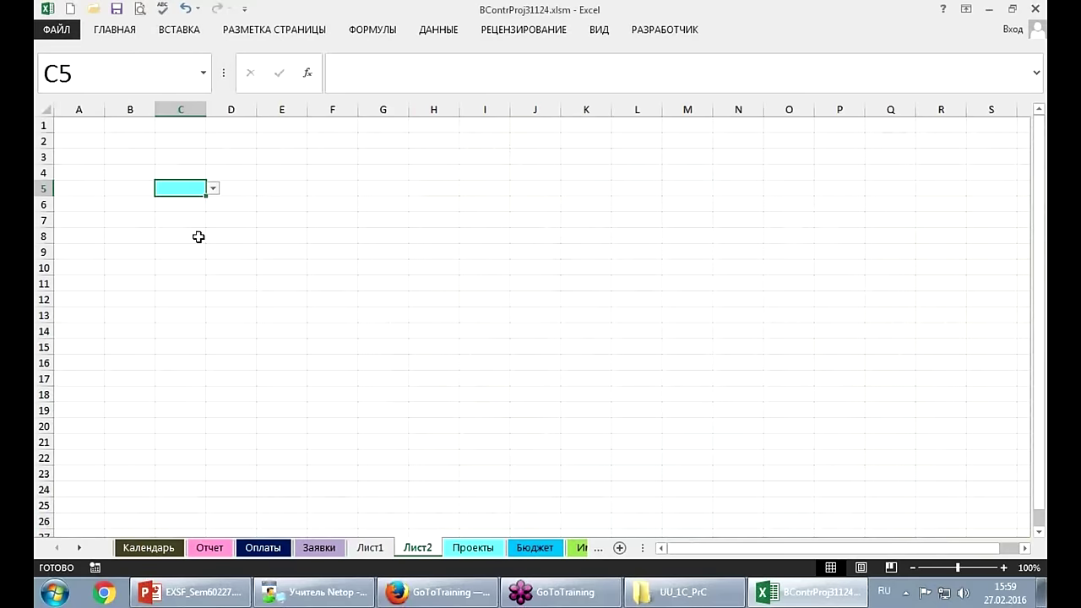
left_click(213, 188)
left_click(204, 252)
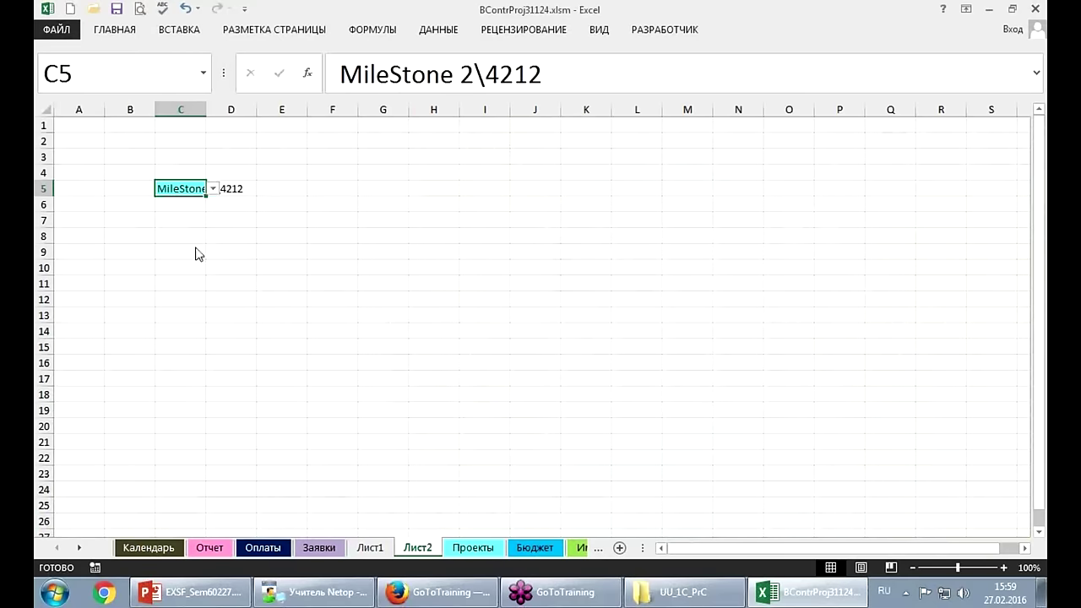
Check that the invalid entry 'ауа3а3' is rejected, keeping АЛЬФА версия\4311 in C5.
type("ауа3а3")
key("Return")
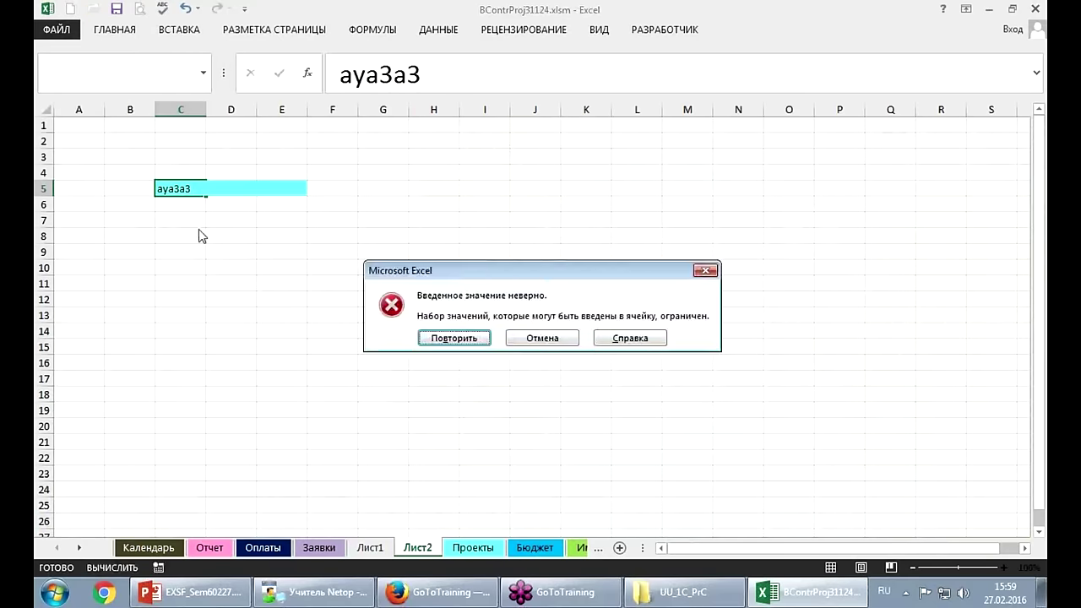
key("Return")
key("Escape")
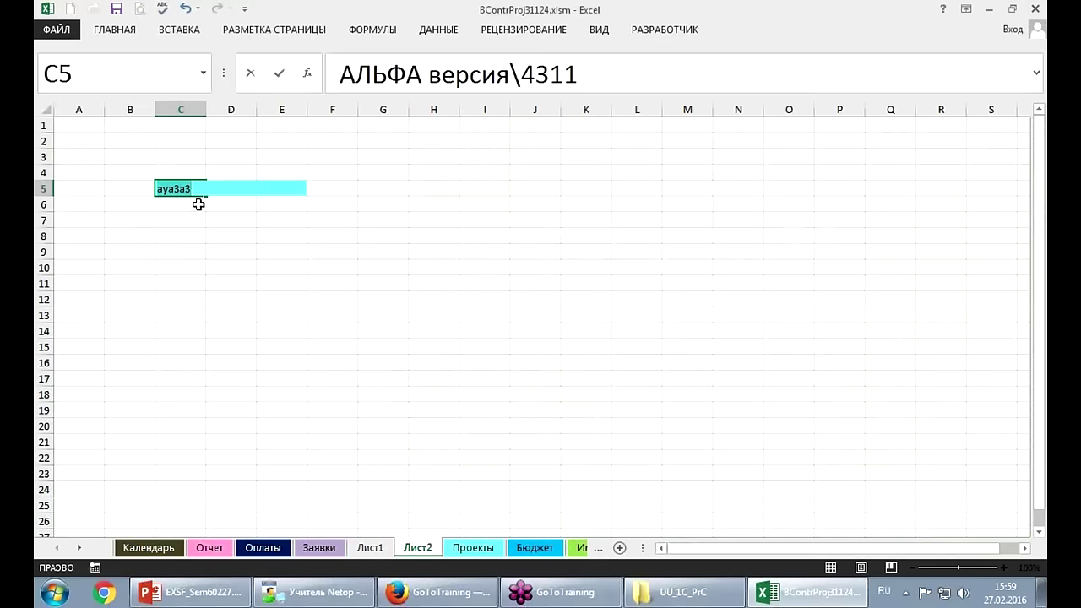
Autofit column C and reopen C5's list of cost items.
double_click(205, 110)
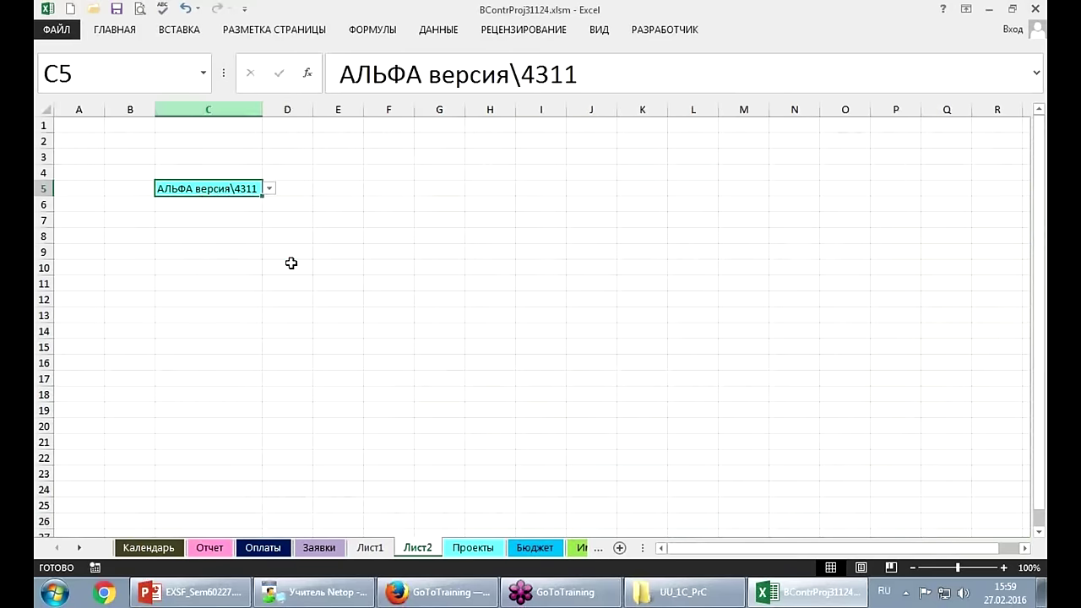
left_click(291, 265)
left_click(228, 189)
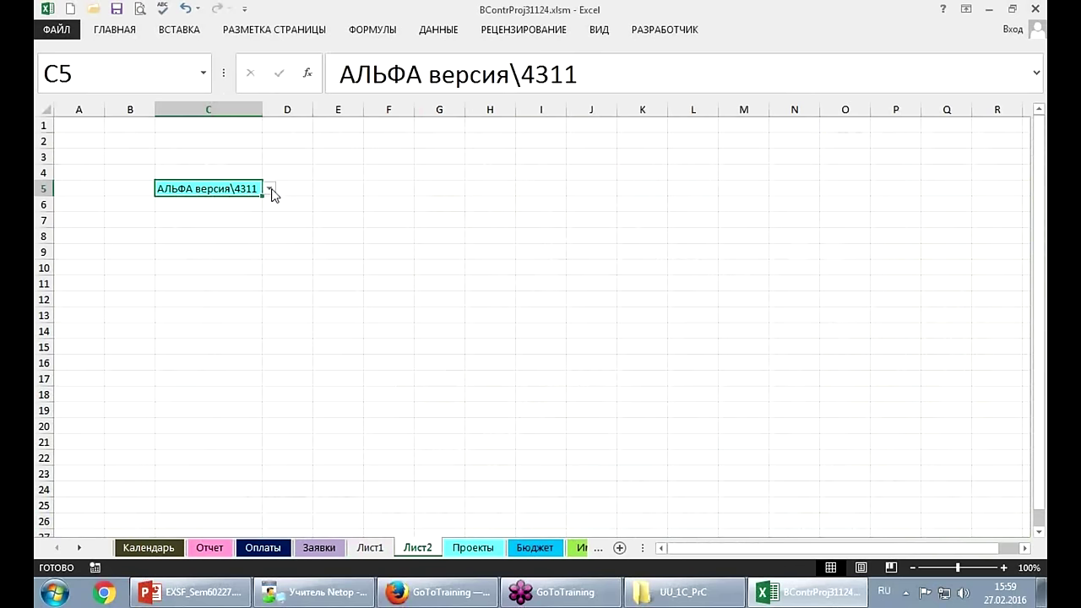
left_click(269, 190)
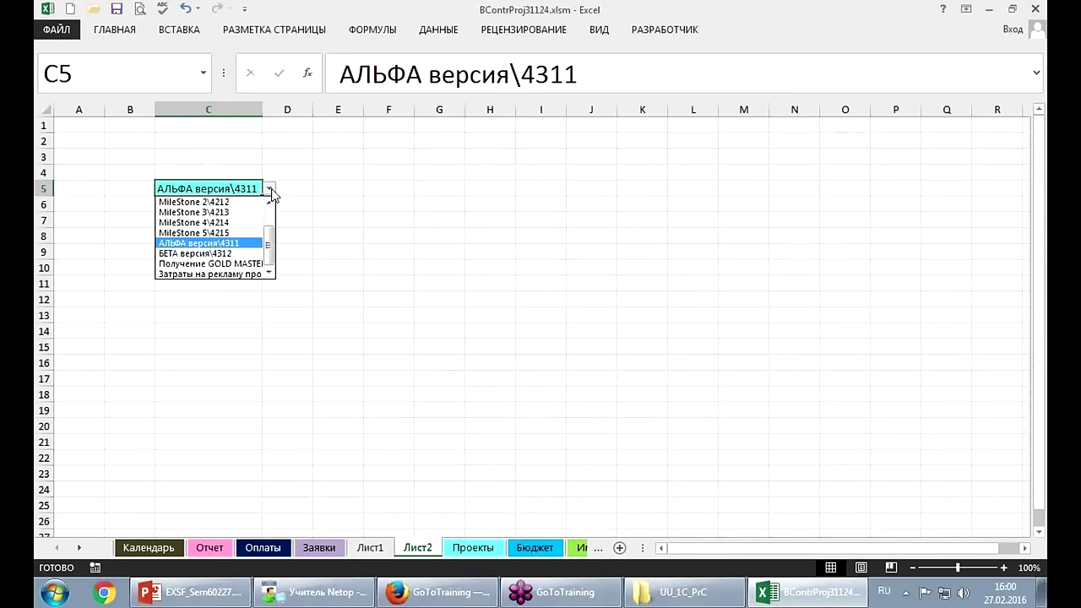
Pick MileStone 4\4214 from C5's drop-down list on Лист2, replacing АЛЬФА версия\4311.
left_click(270, 190)
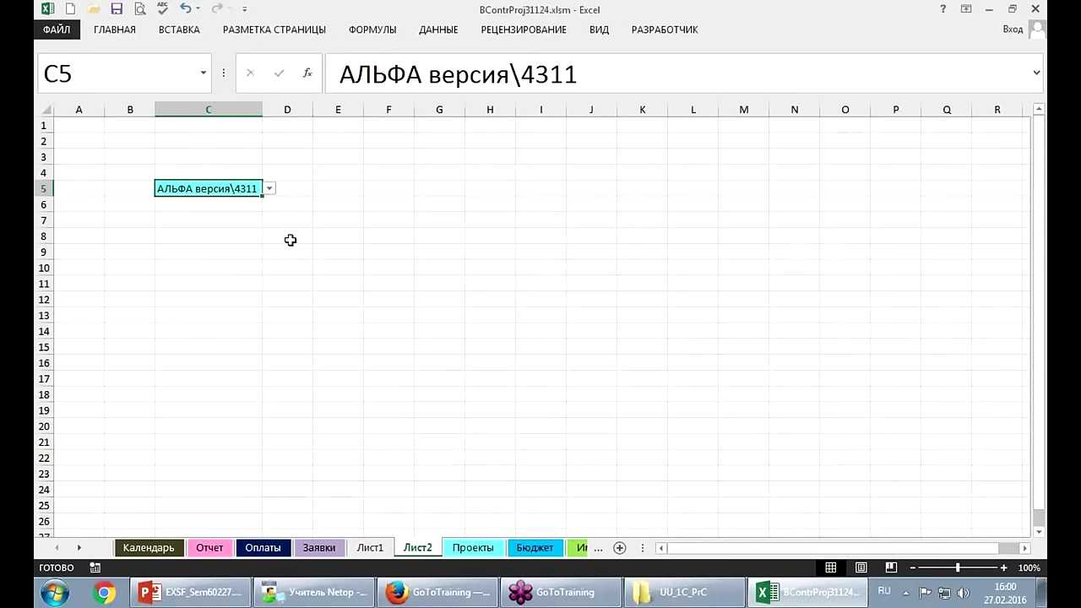
left_click(270, 190)
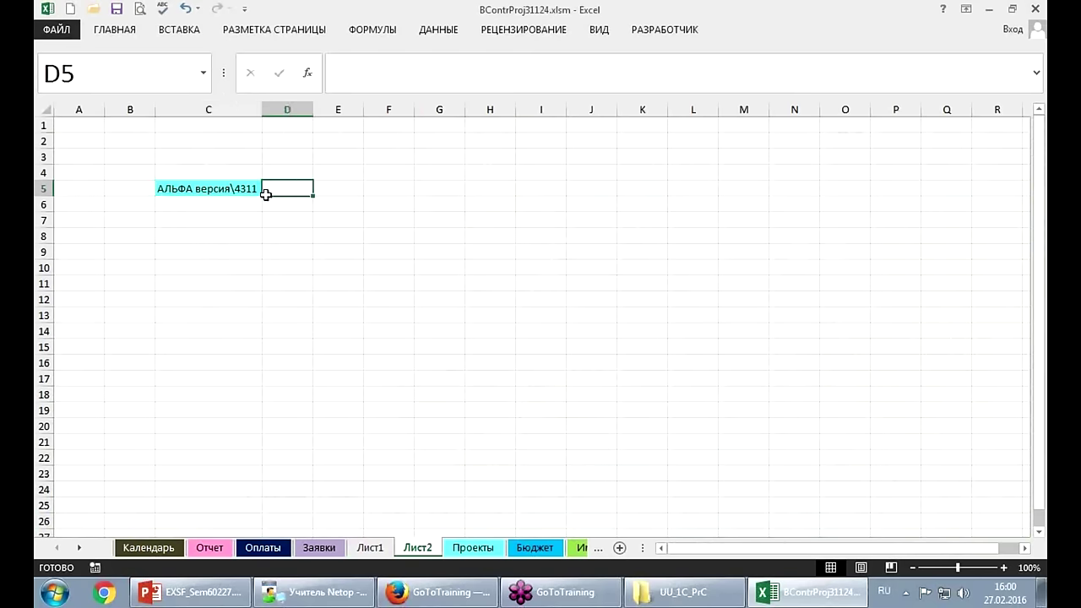
key("Left")
left_click(268, 188)
left_click(193, 224)
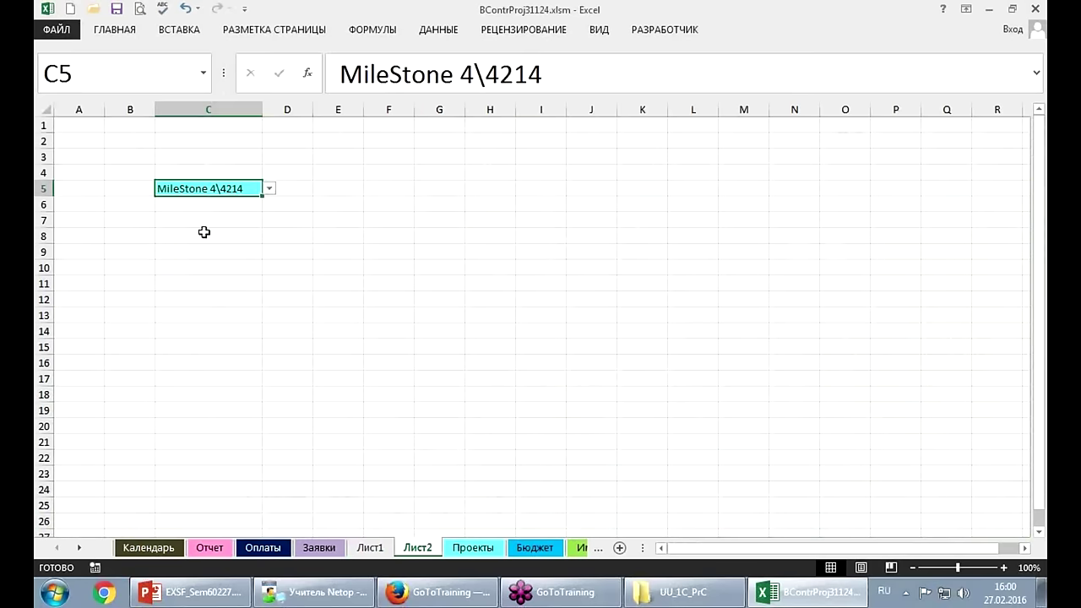
left_click(202, 232)
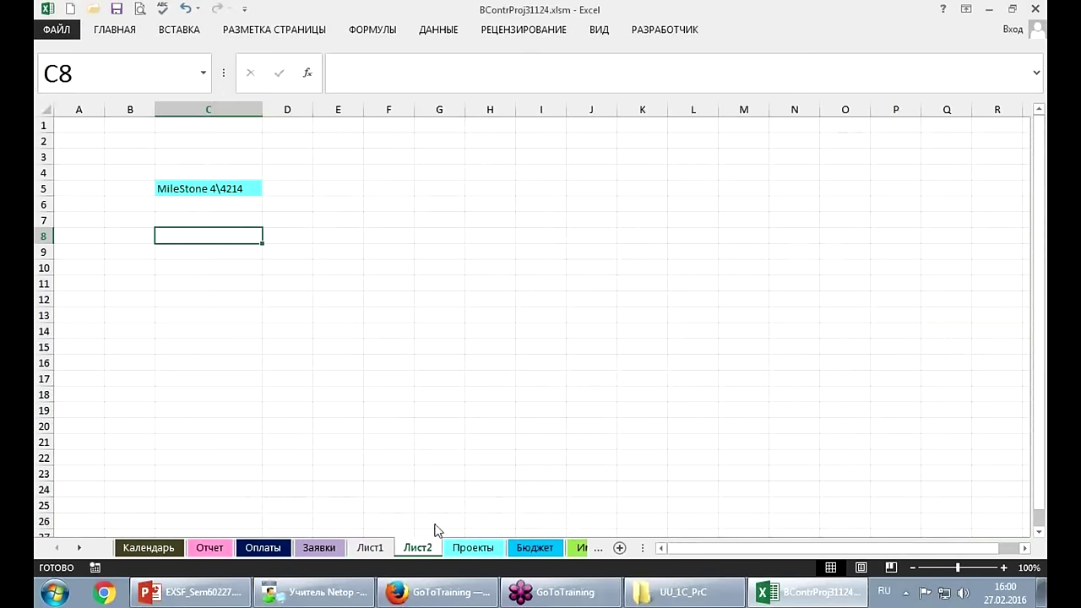
Select A7:A17 on Лист1, glance at Name Manager, and name the range МоиКоды.
left_click(370, 547)
left_click_drag(200, 218, 192, 378)
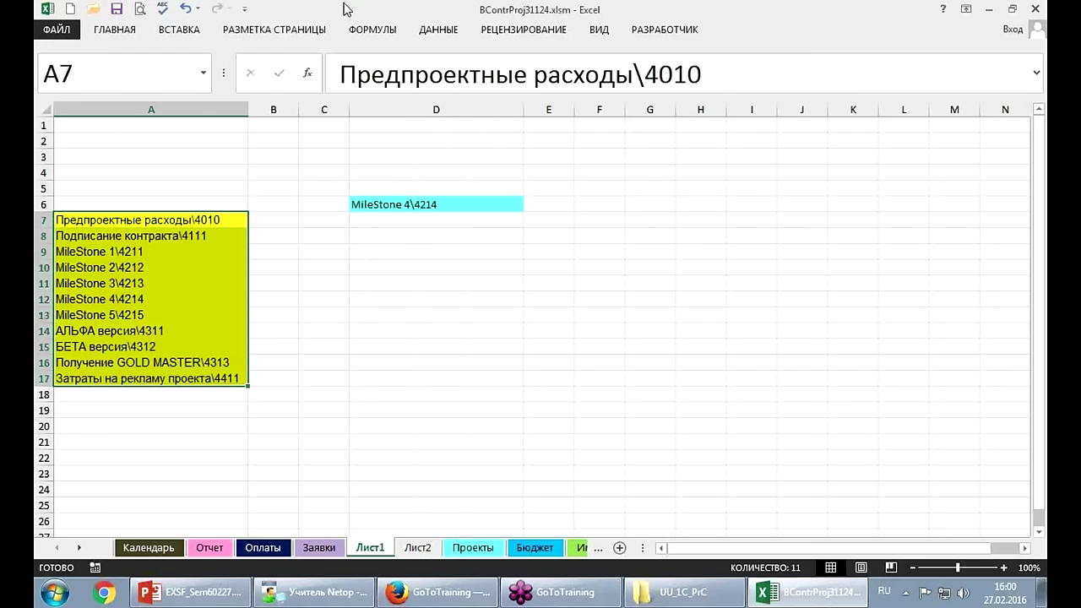
left_click(369, 29)
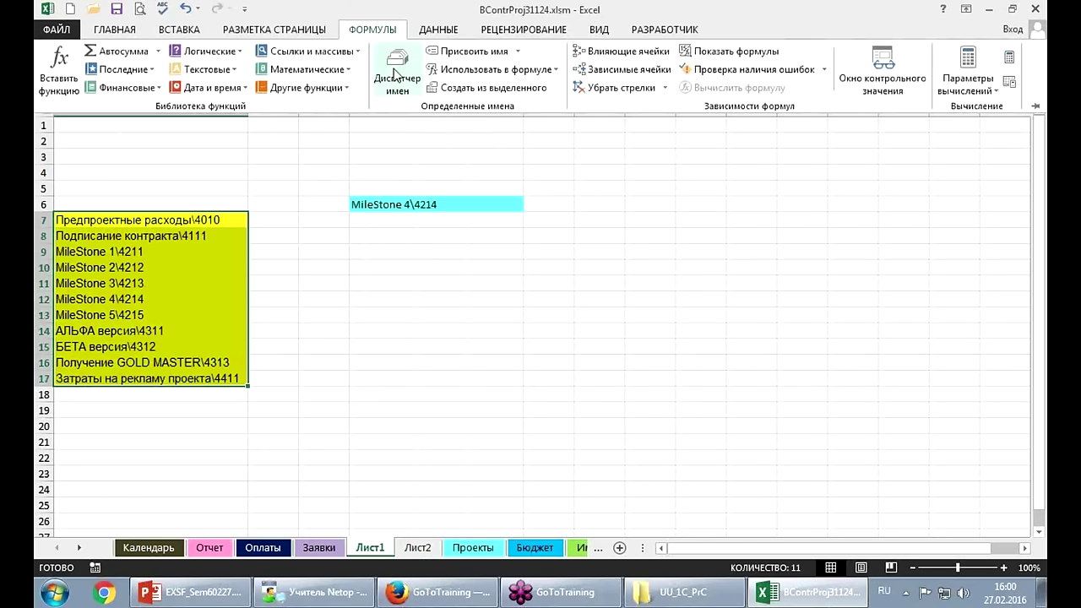
left_click(396, 72)
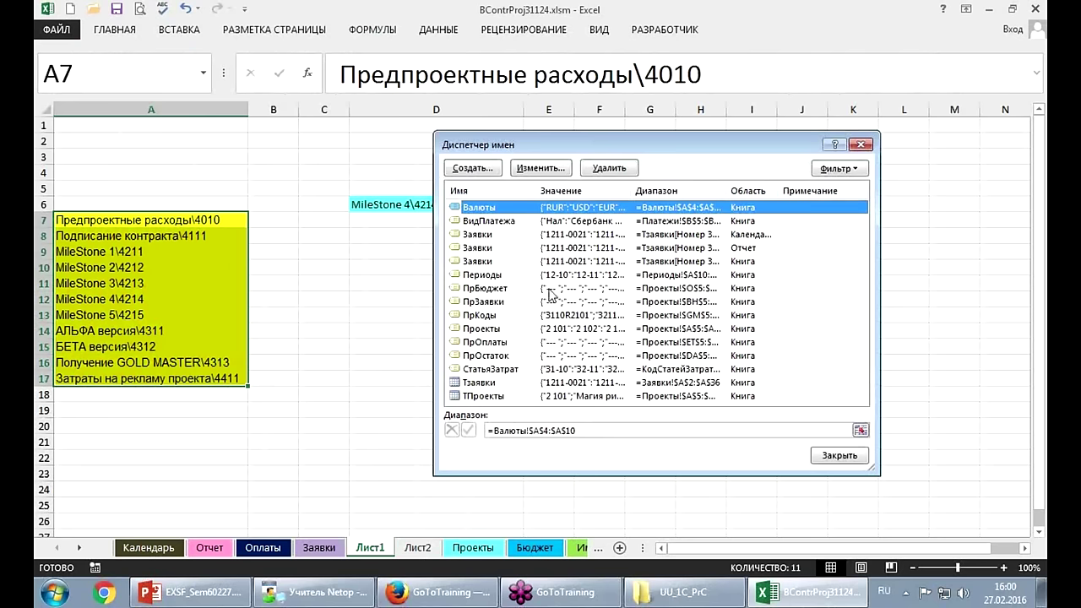
left_click(861, 146)
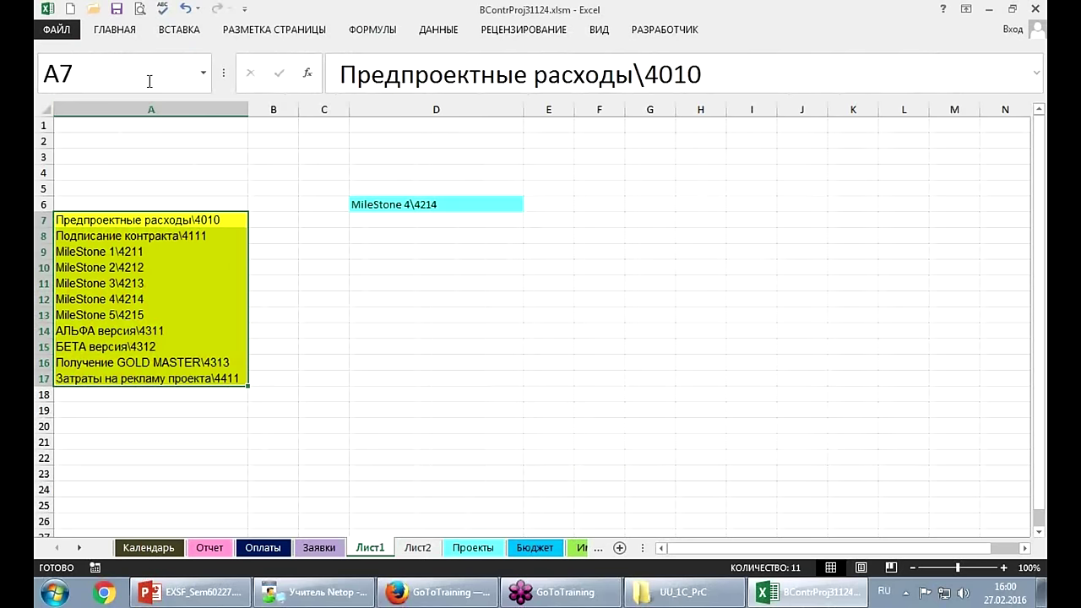
left_click(149, 75)
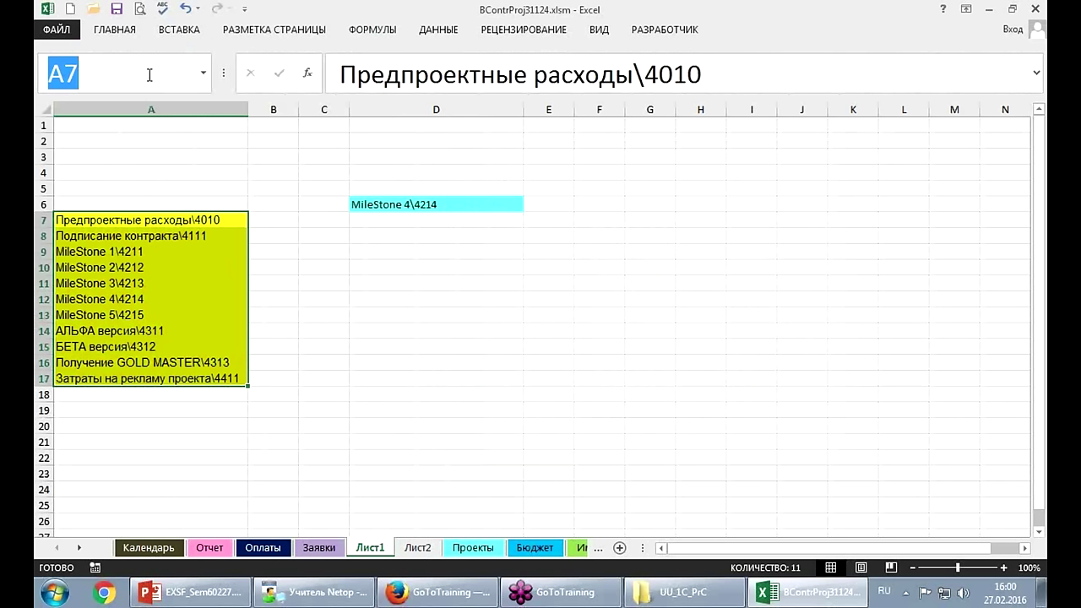
type("МоиКод")
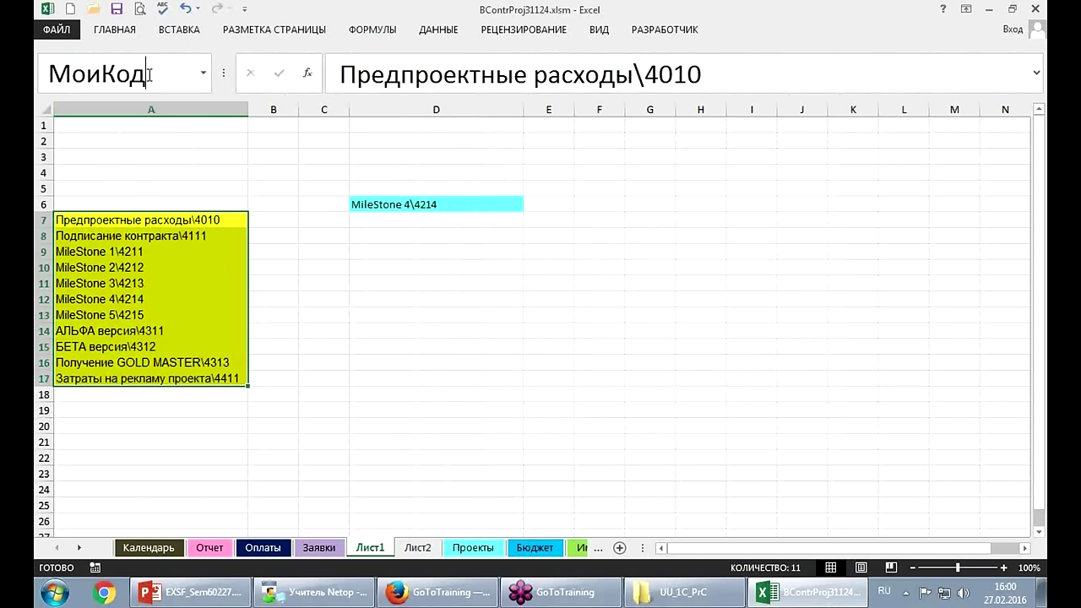
type("ы")
key("Return")
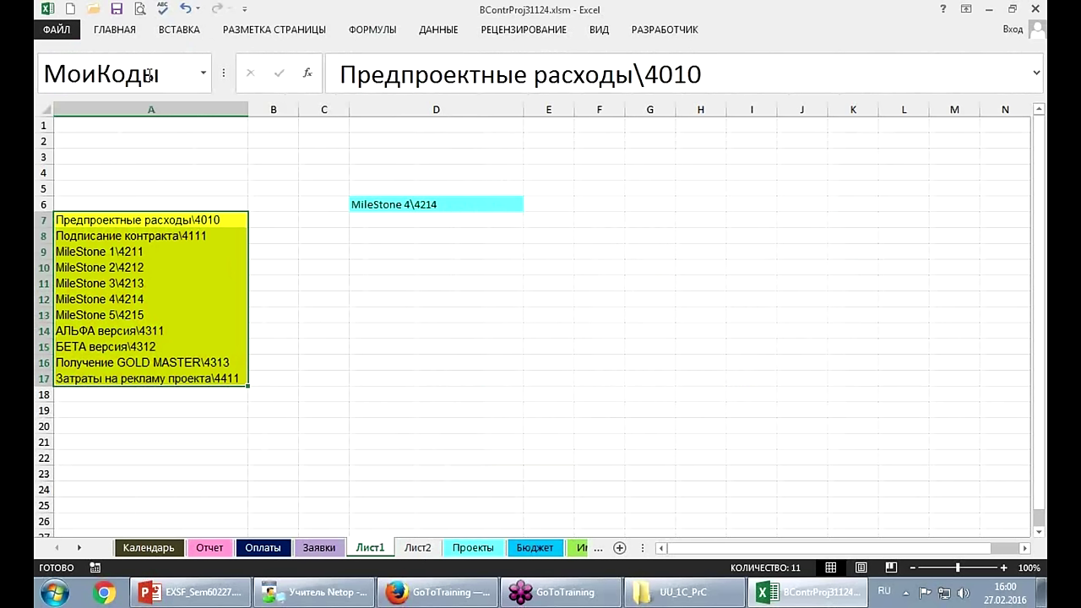
Fill cell C8 on Лист2 with light green.
left_click(414, 544)
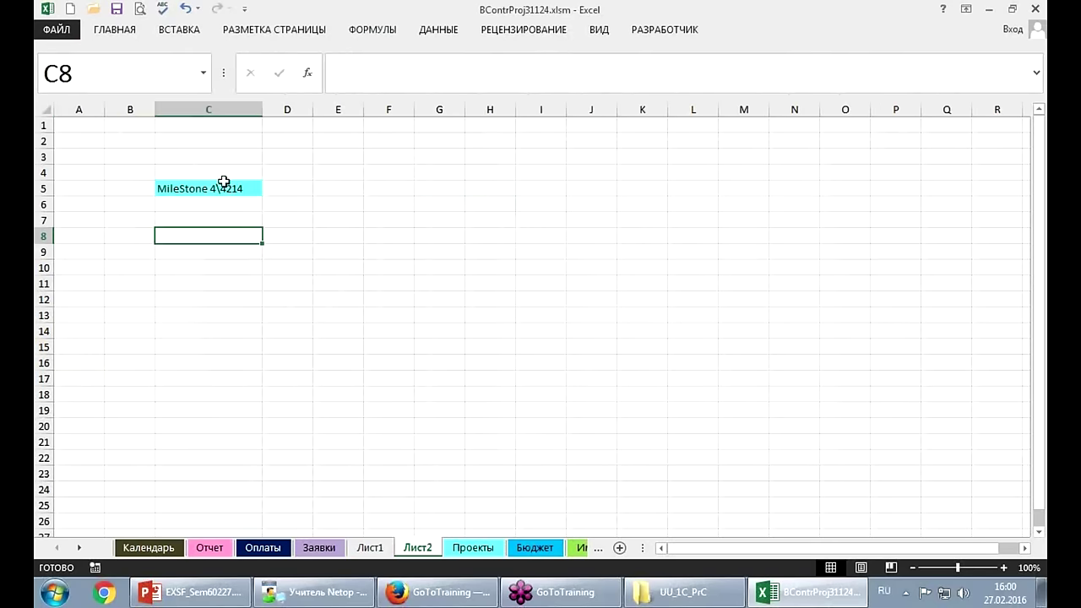
left_click(125, 29)
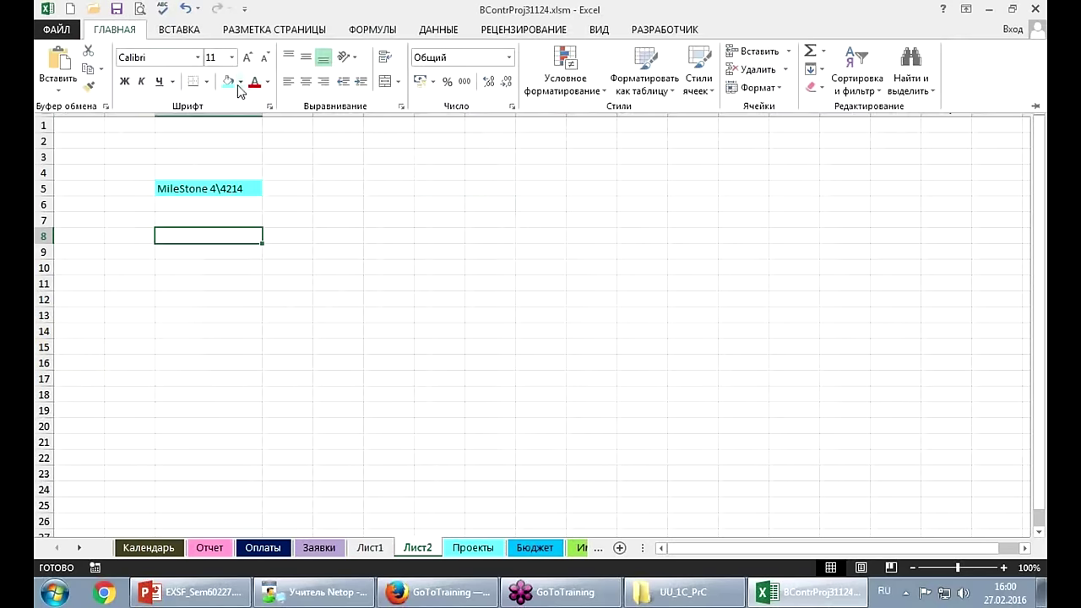
left_click(240, 82)
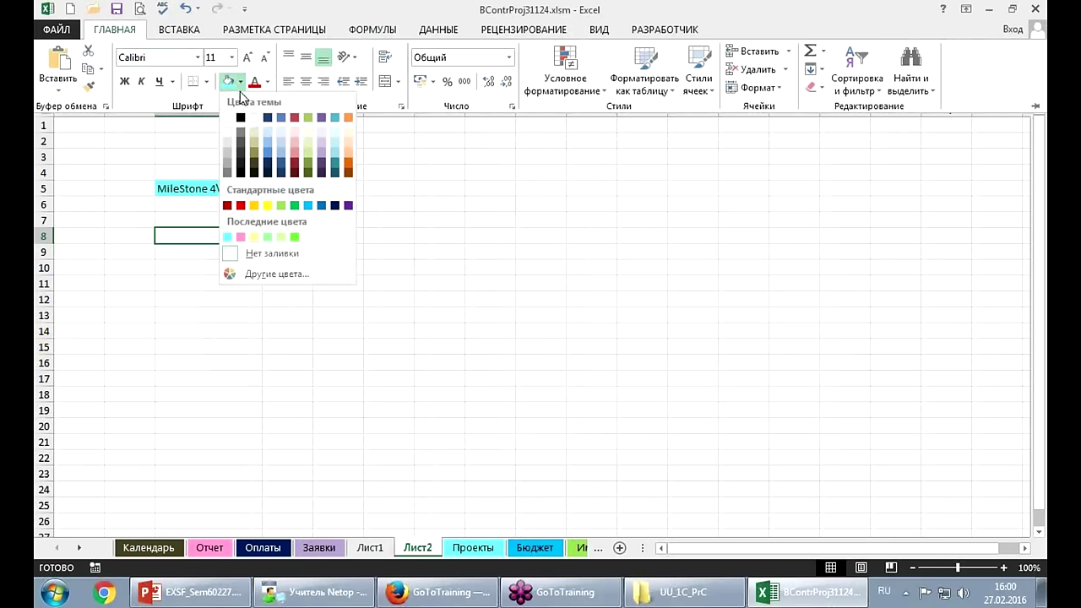
left_click(267, 237)
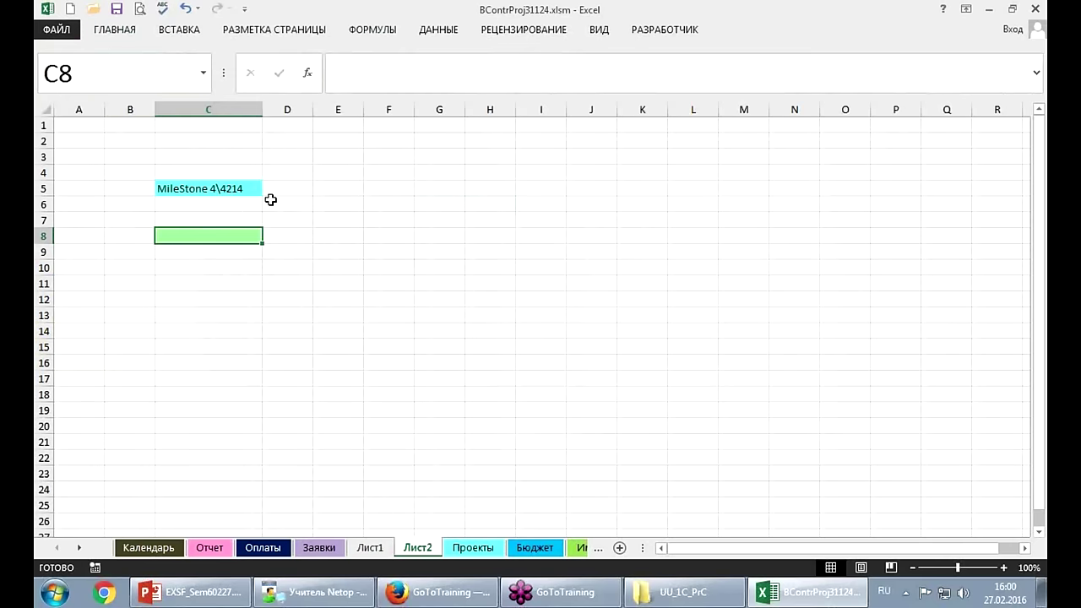
Give C8 List data validation with source =МоиКоды.
left_click(432, 32)
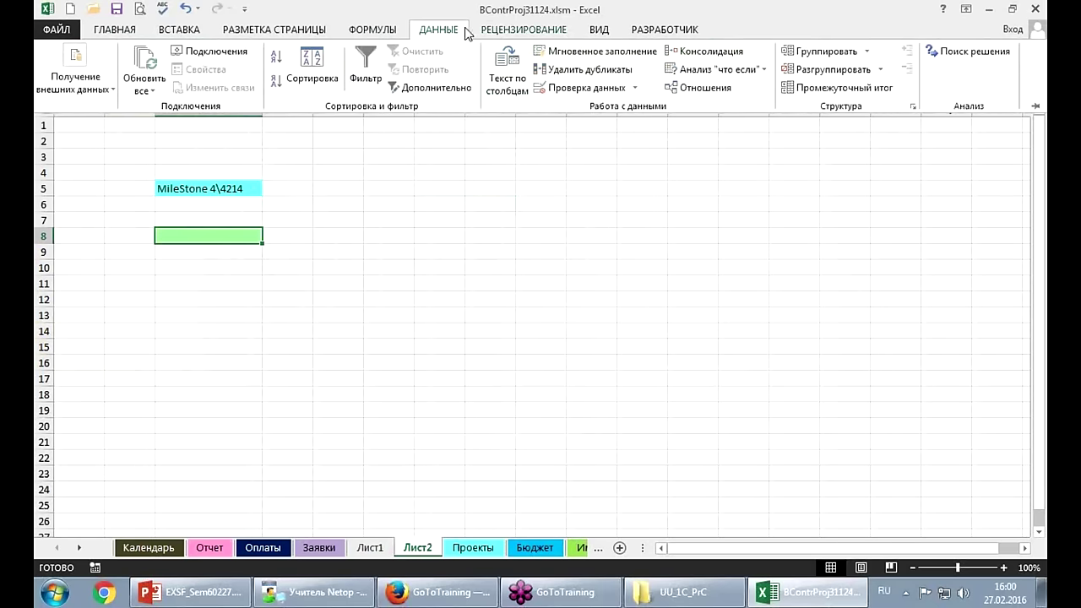
left_click(579, 86)
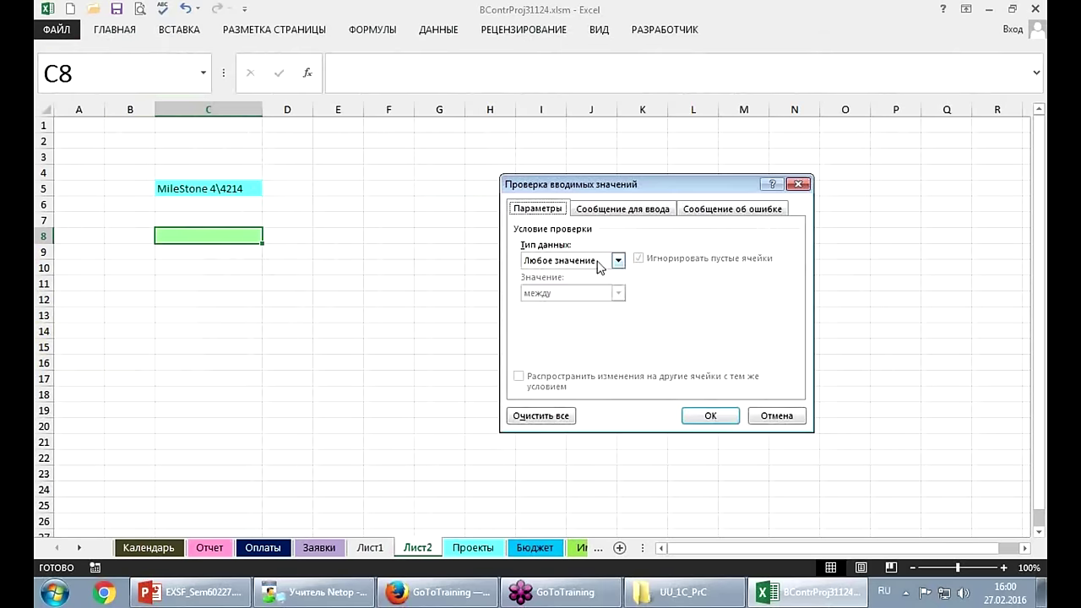
left_click(618, 260)
left_click(571, 306)
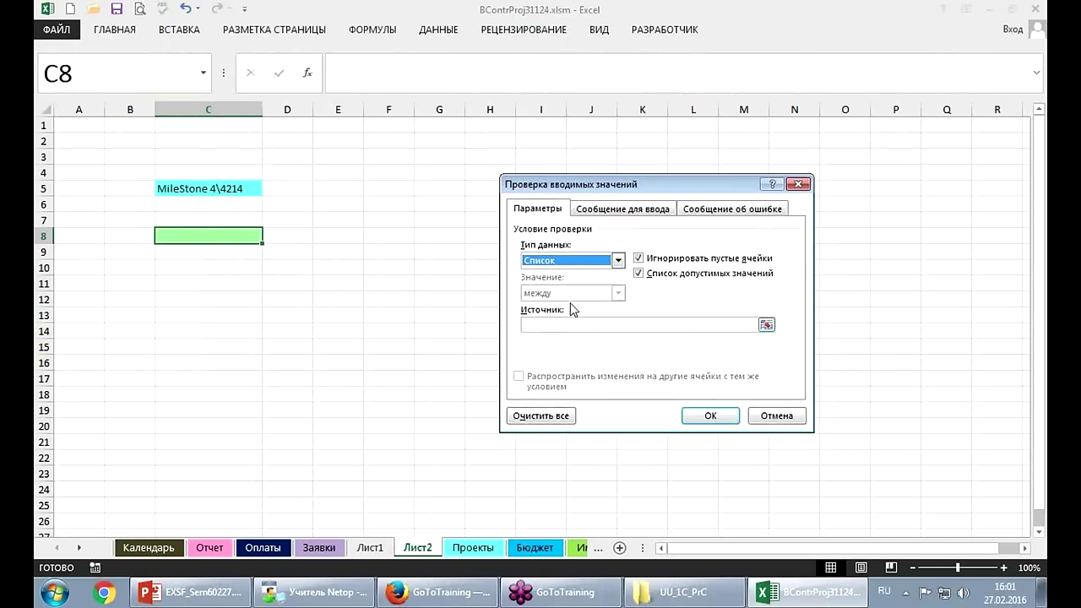
left_click(570, 325)
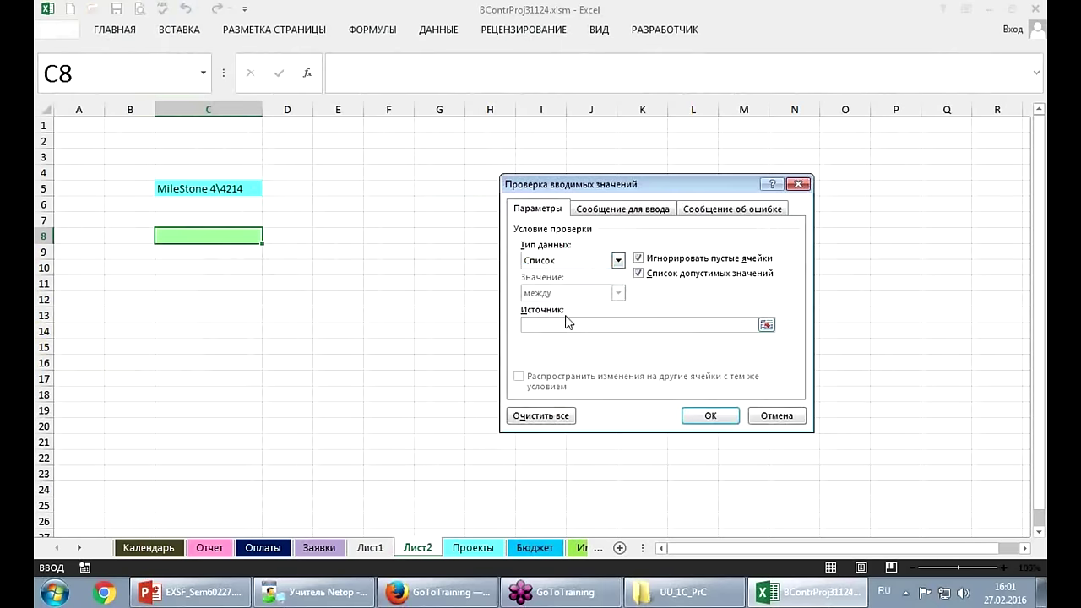
key("F3")
left_click(590, 302)
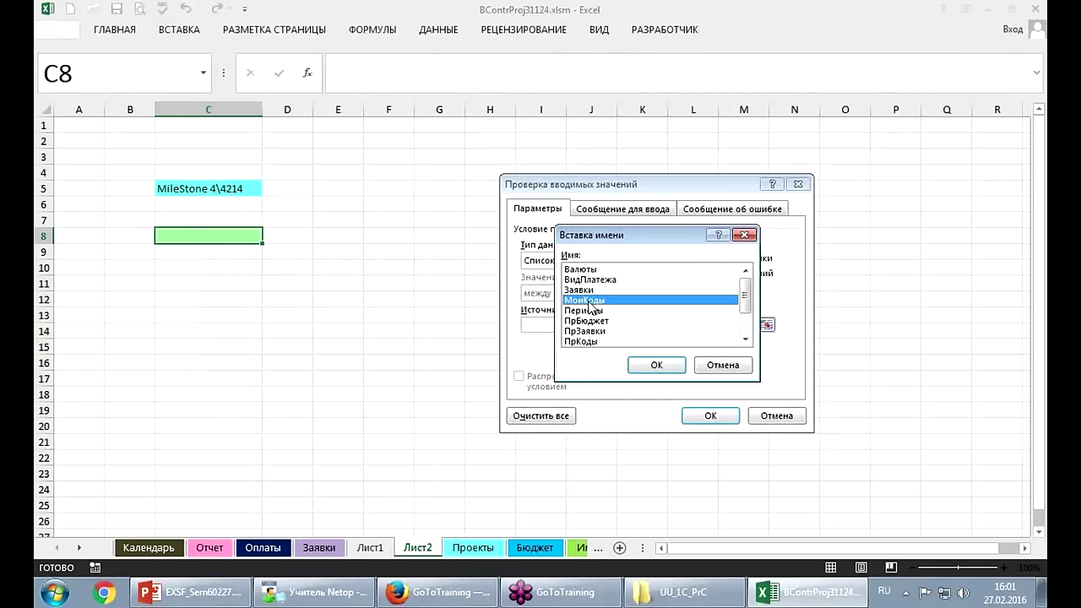
left_click(656, 365)
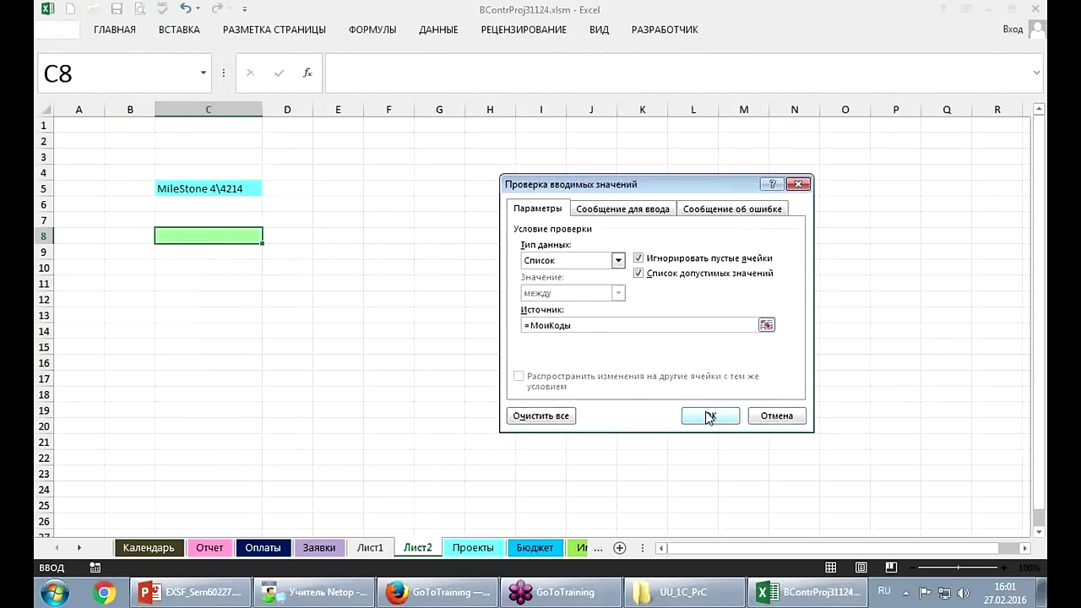
left_click(709, 415)
Choose MileStone 4\4214 from C8's new drop-down list.
left_click(400, 329)
left_click(245, 240)
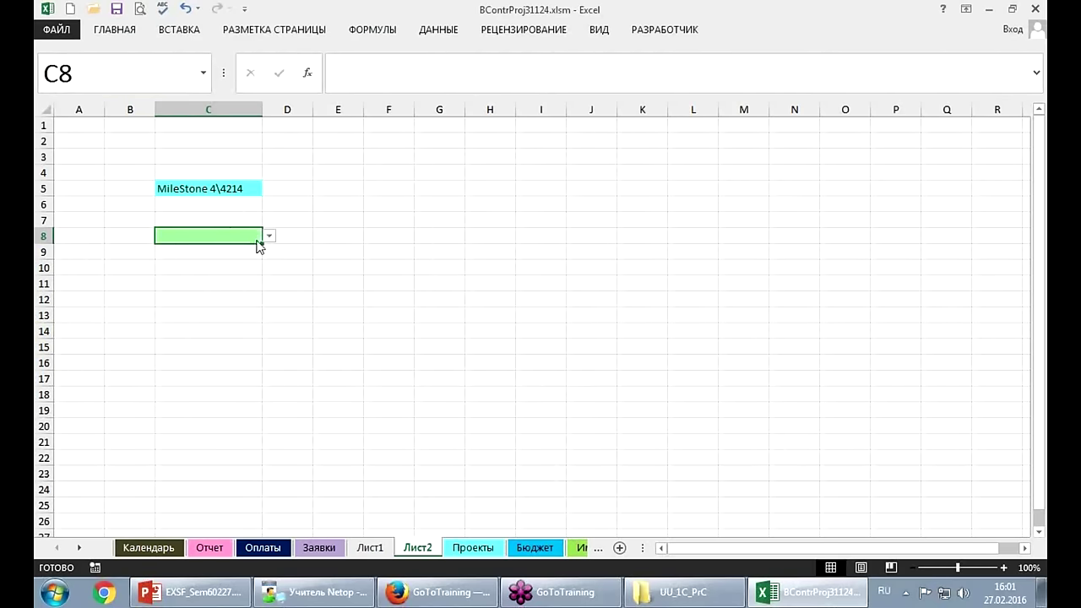
left_click(268, 236)
left_click(228, 300)
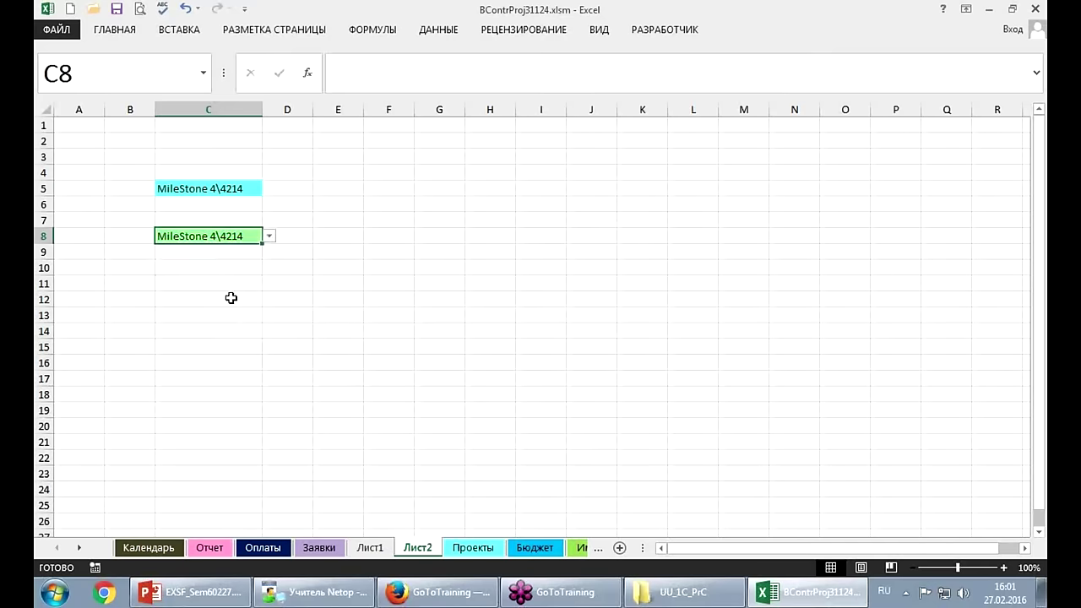
left_click(225, 186)
left_click(268, 188)
Set C5 to БЕТА версия\4312 and C8 to АЛЬФА версия\4311 from their lists.
left_click(241, 252)
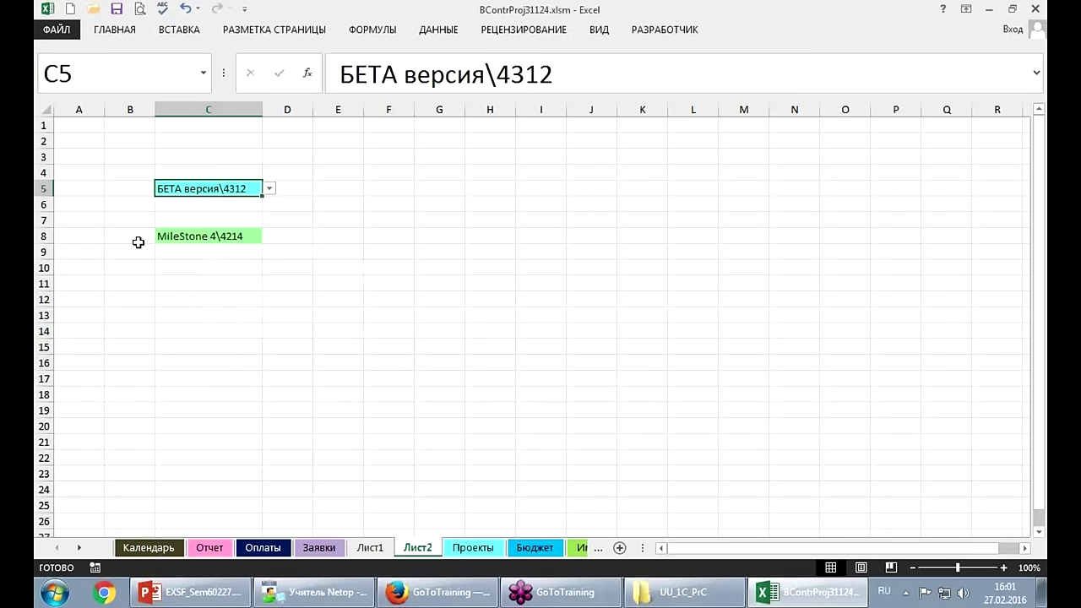
left_click(235, 242)
left_click(269, 236)
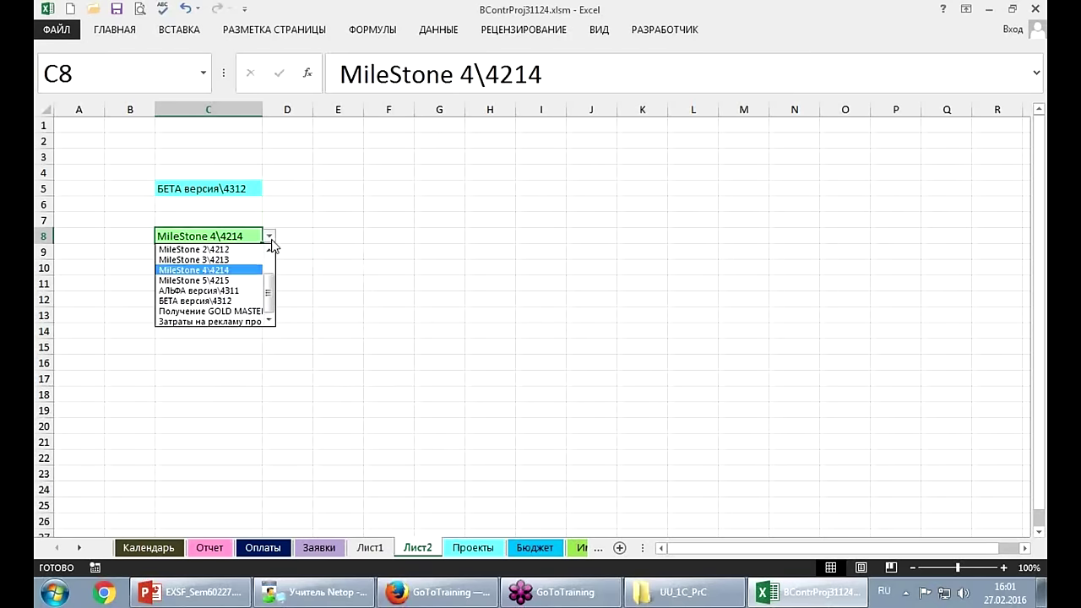
left_click(229, 287)
left_click(230, 190)
left_click(269, 189)
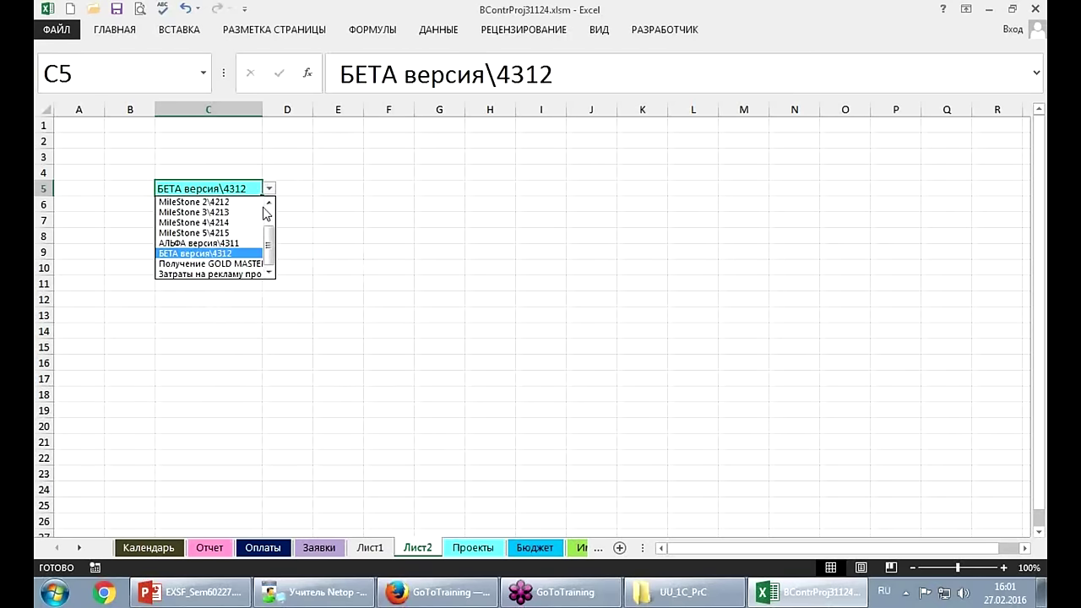
key("Escape")
left_click(341, 249)
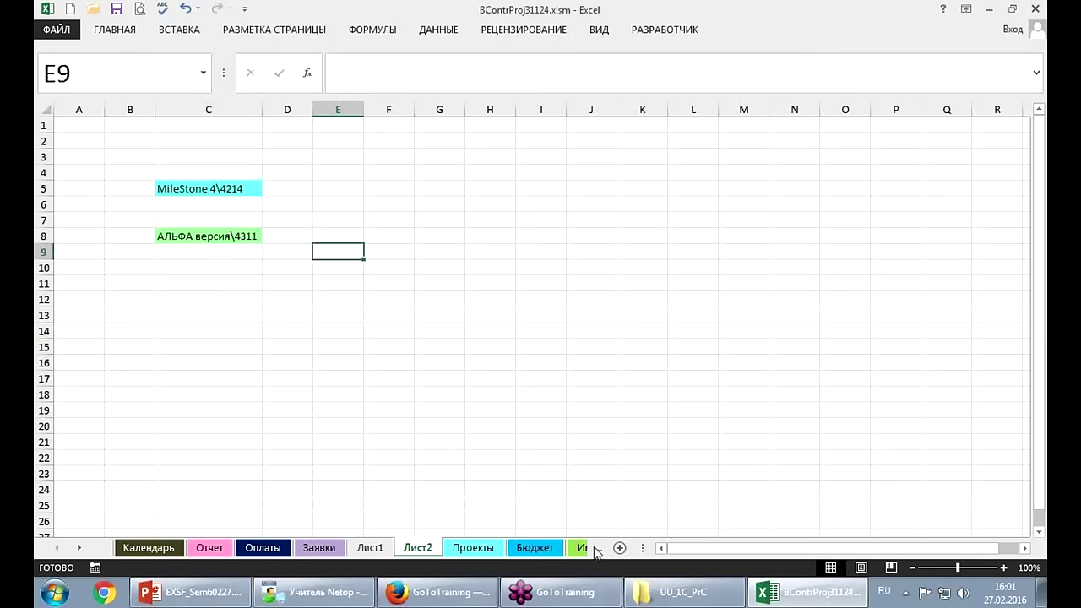
Hide the Лист1 sheet.
left_click(365, 552)
right_click(368, 552)
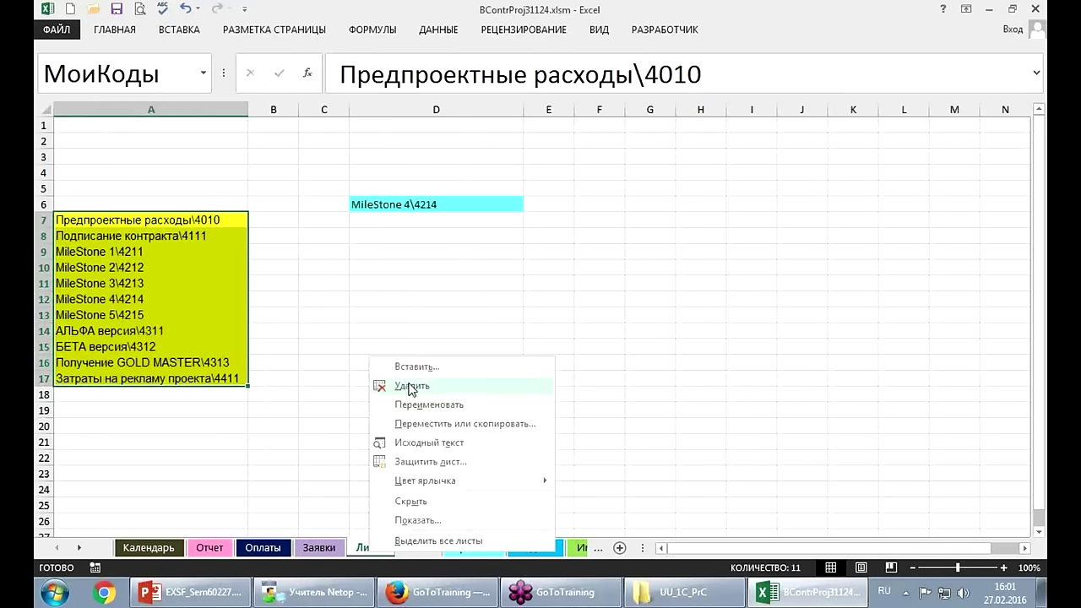
left_click(434, 503)
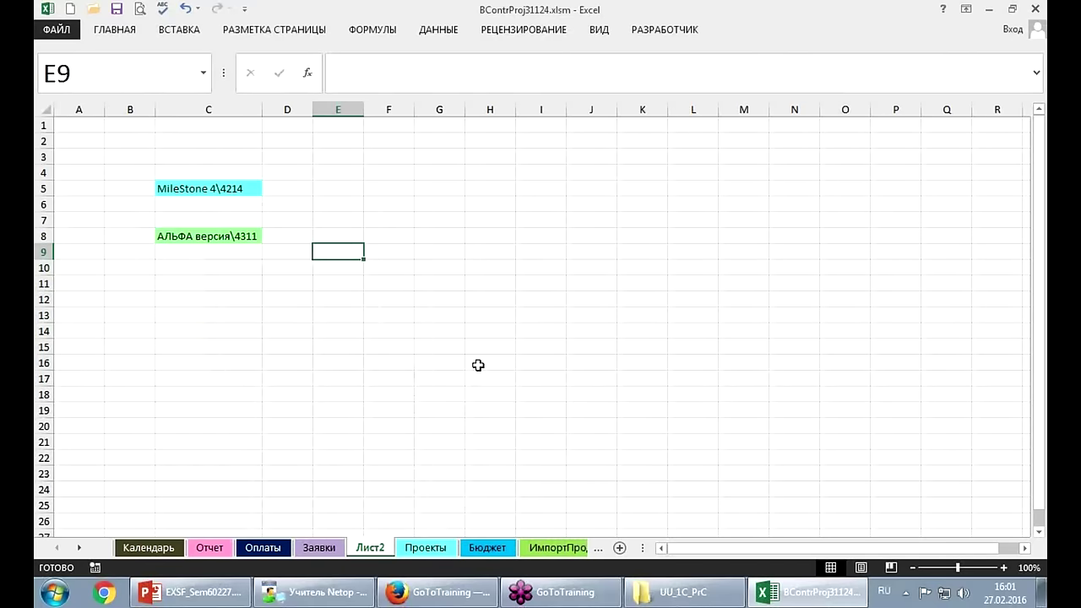
Pick Получение GOLD MASTER\4313 for C5, leaving C8 unchanged.
left_click(232, 235)
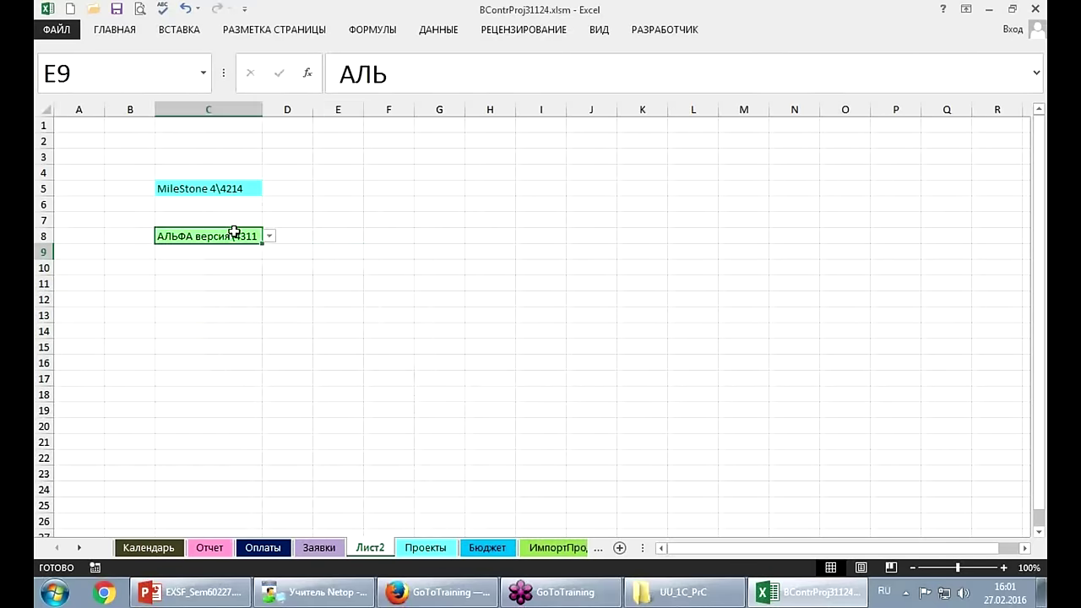
left_click(268, 238)
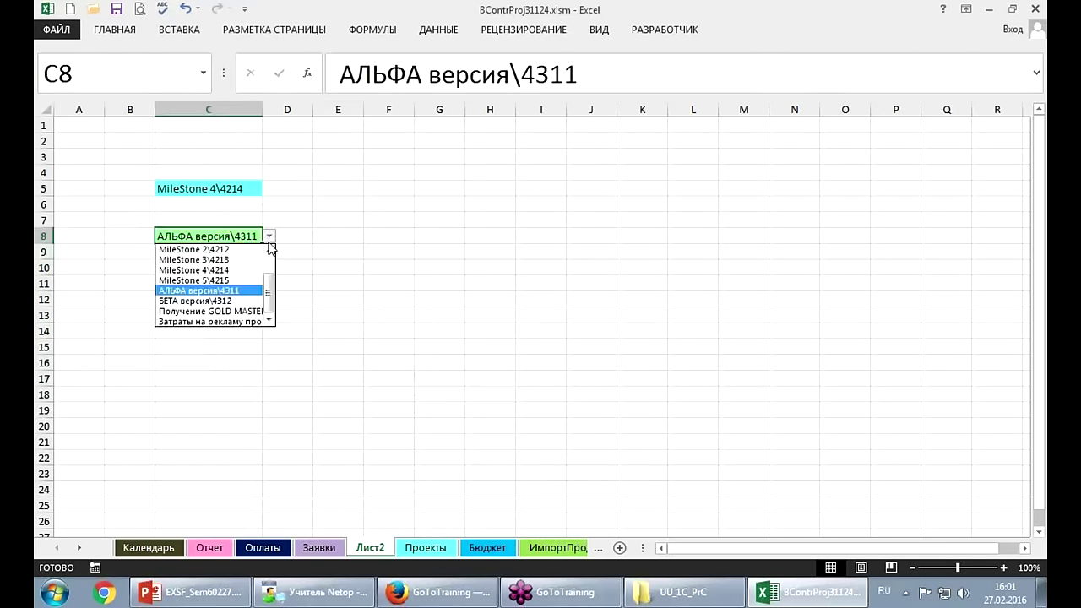
left_click(229, 290)
left_click(234, 187)
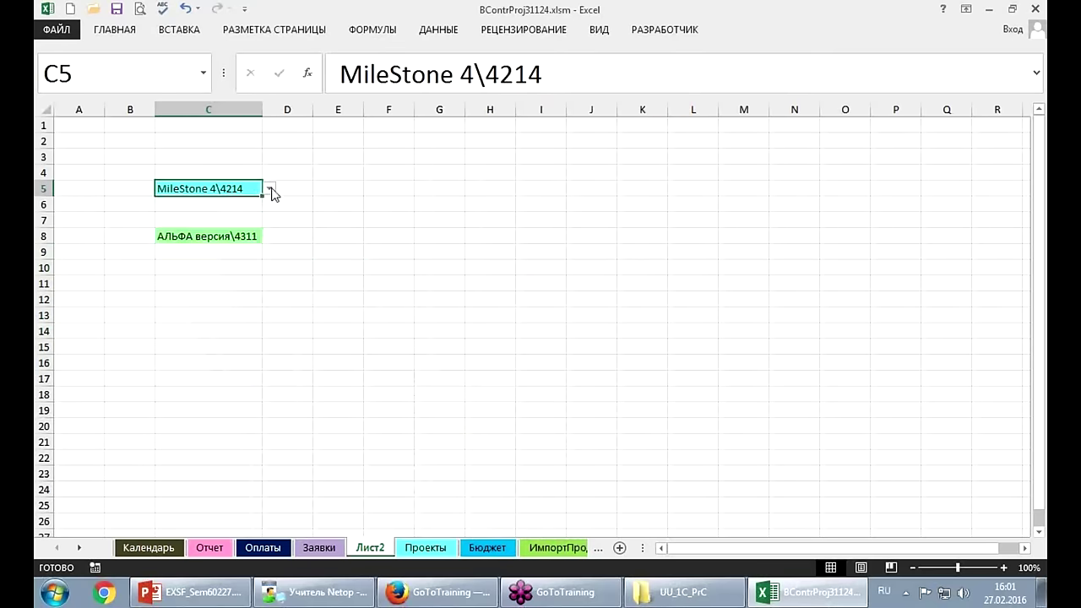
left_click(269, 188)
left_click(236, 263)
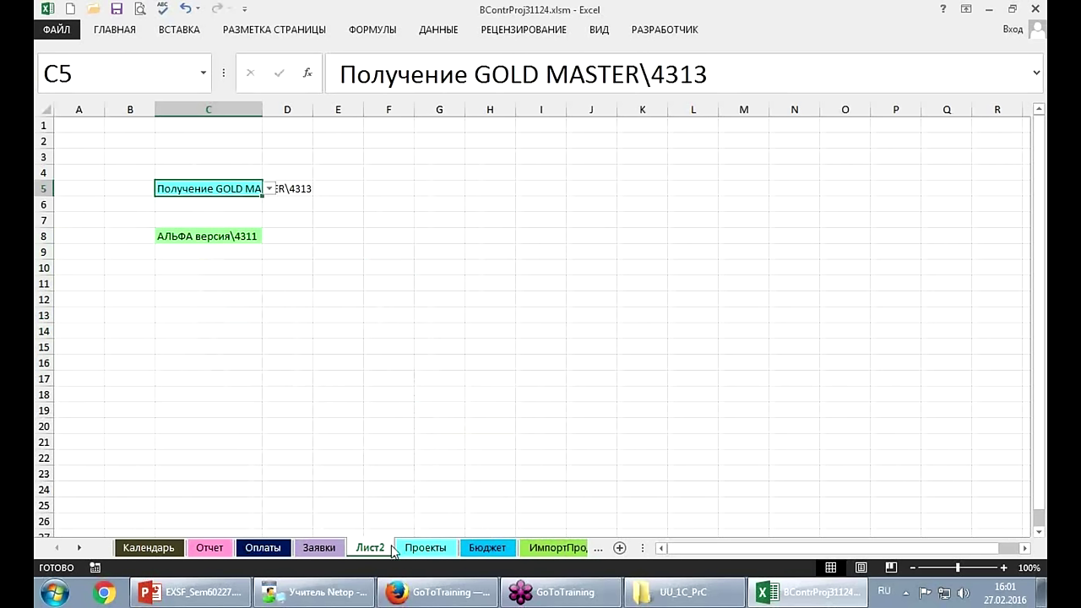
On Заявки, set E29 to Электрик 1 чел.день and check G29's payment-type list.
left_click(322, 549)
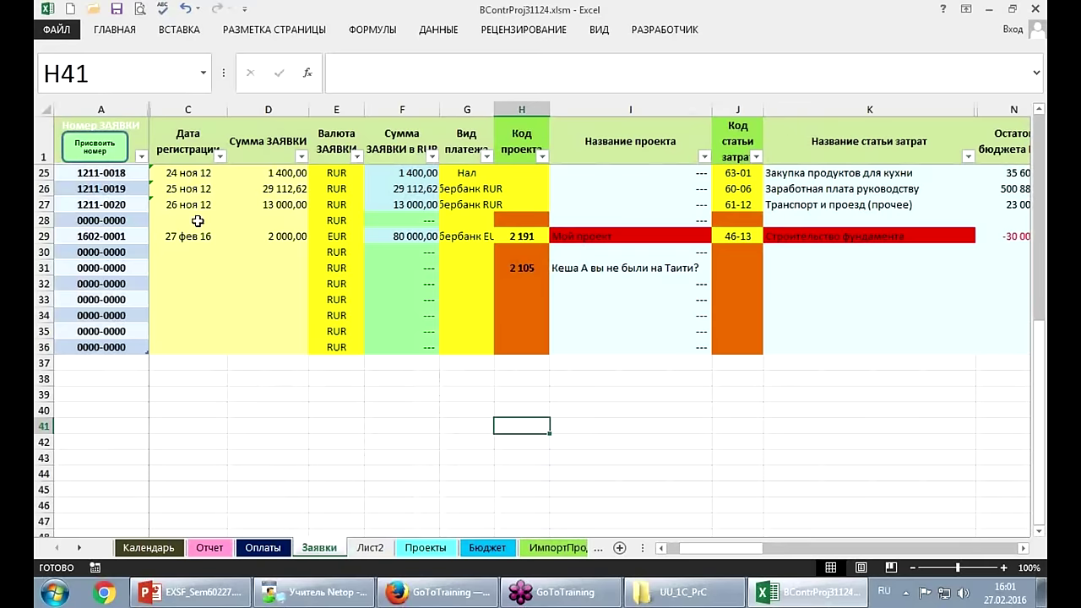
left_click(291, 237)
left_click(328, 233)
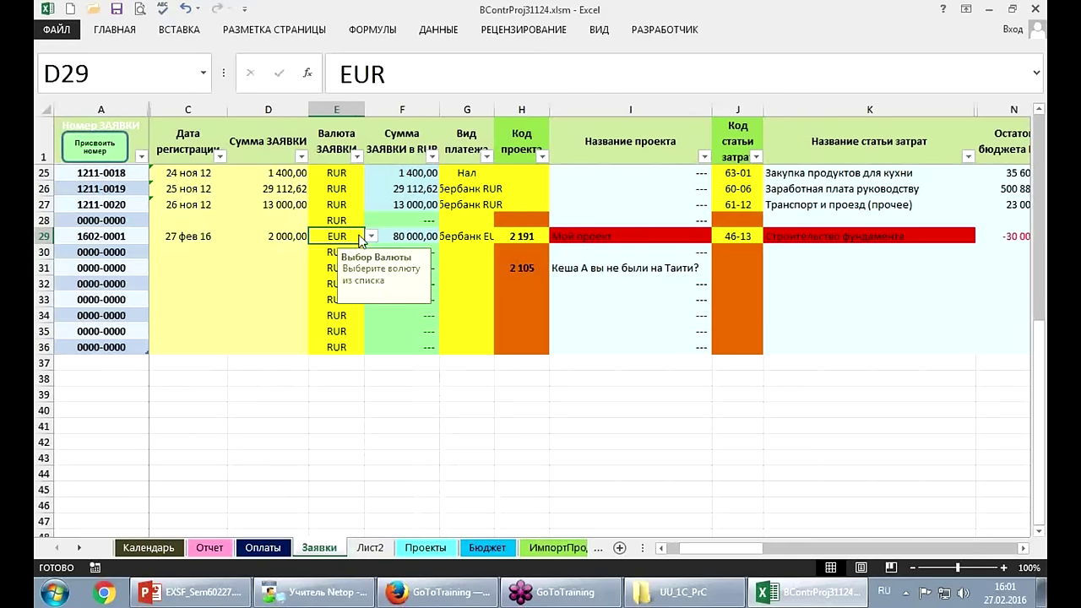
left_click(370, 237)
left_click(354, 300)
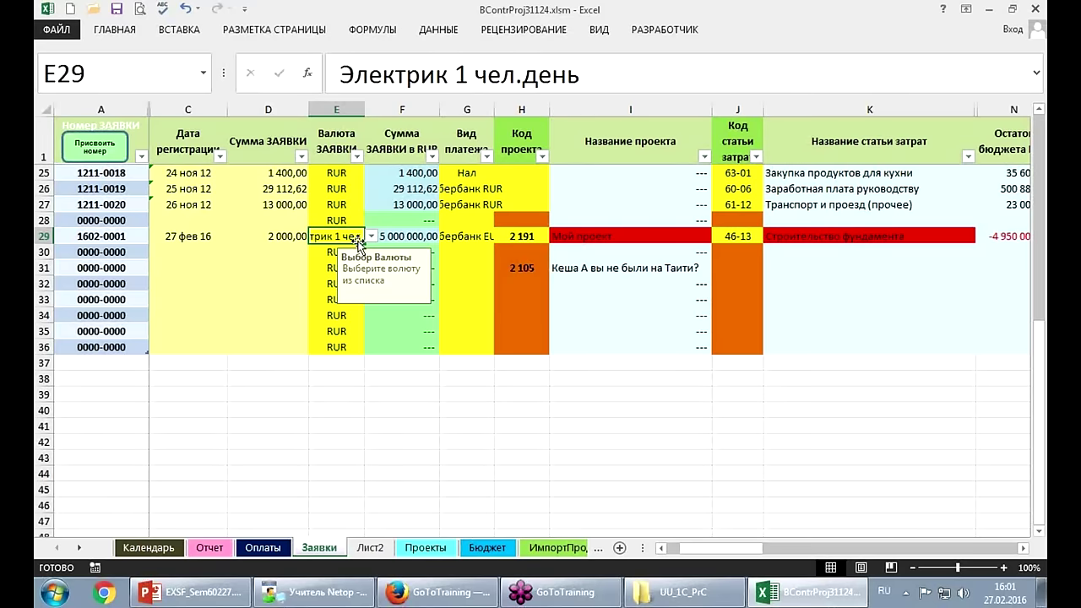
left_click(451, 239)
left_click(501, 236)
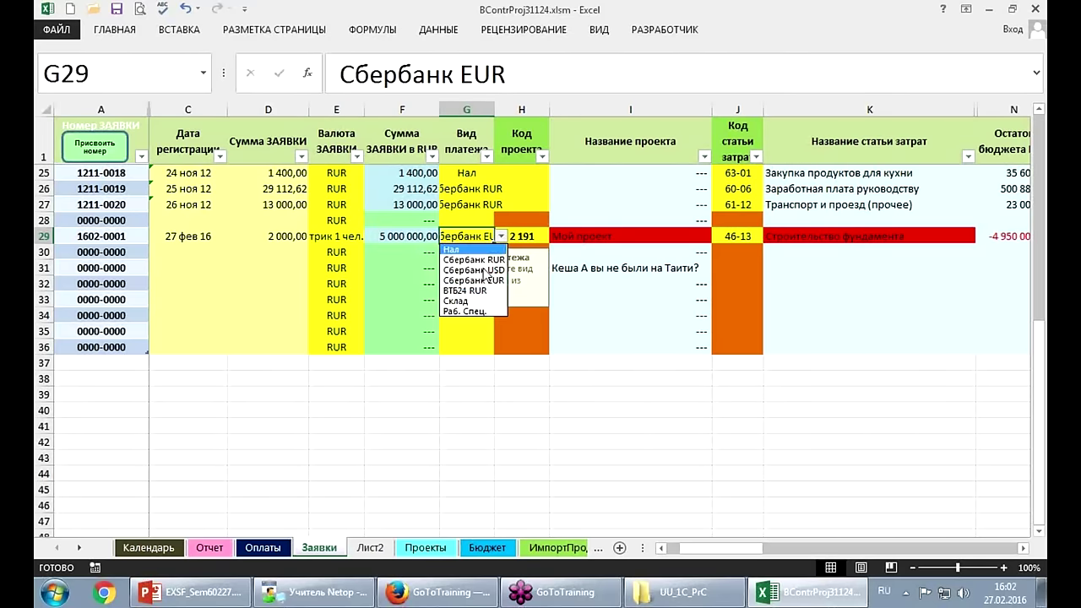
left_click(478, 285)
View the hidden sheets list via Показать and cancel without unhiding anything.
right_click(384, 547)
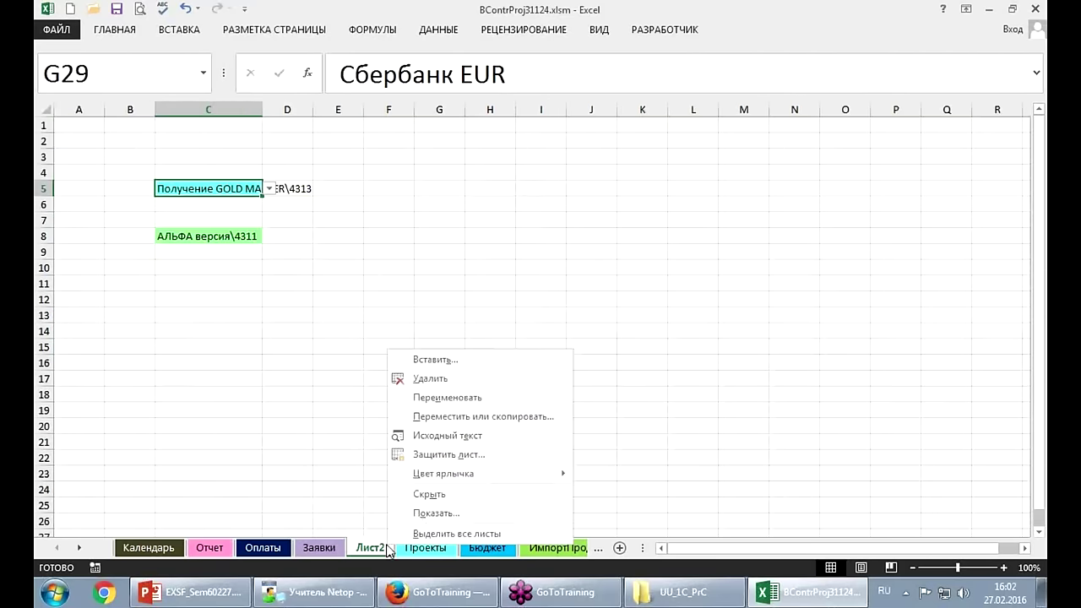
left_click(422, 513)
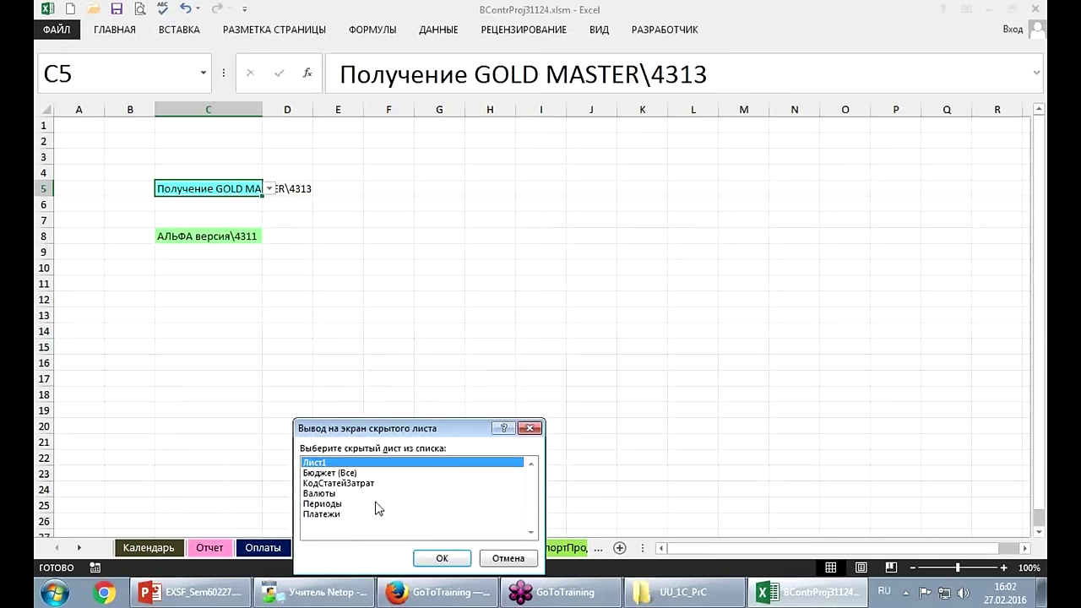
key("Escape")
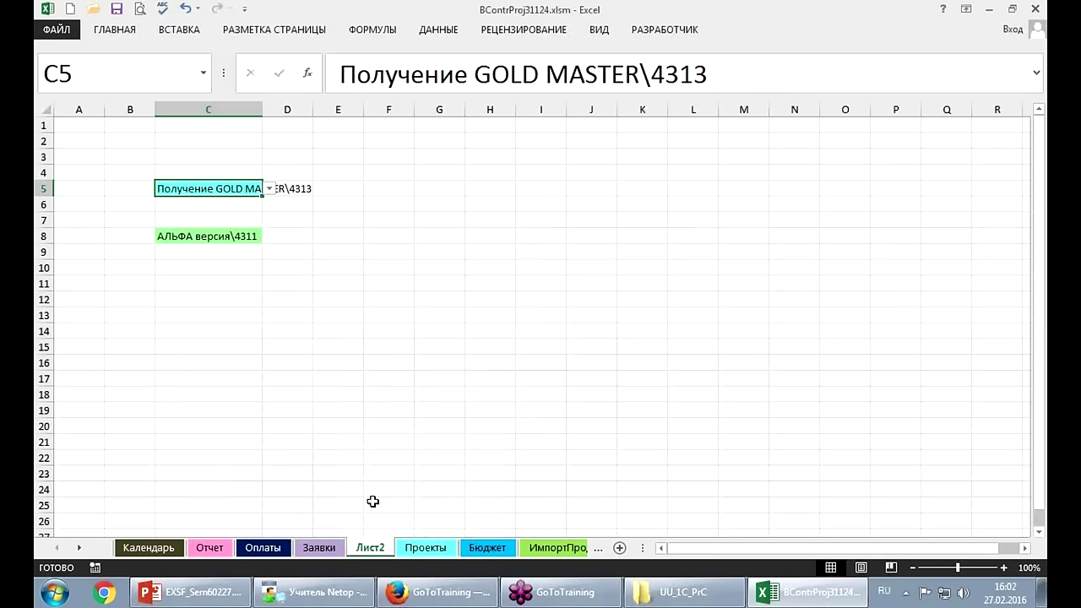
On the Отчет sheet, step the request period from 1602 to 1212 with the spin buttons.
left_click(164, 548)
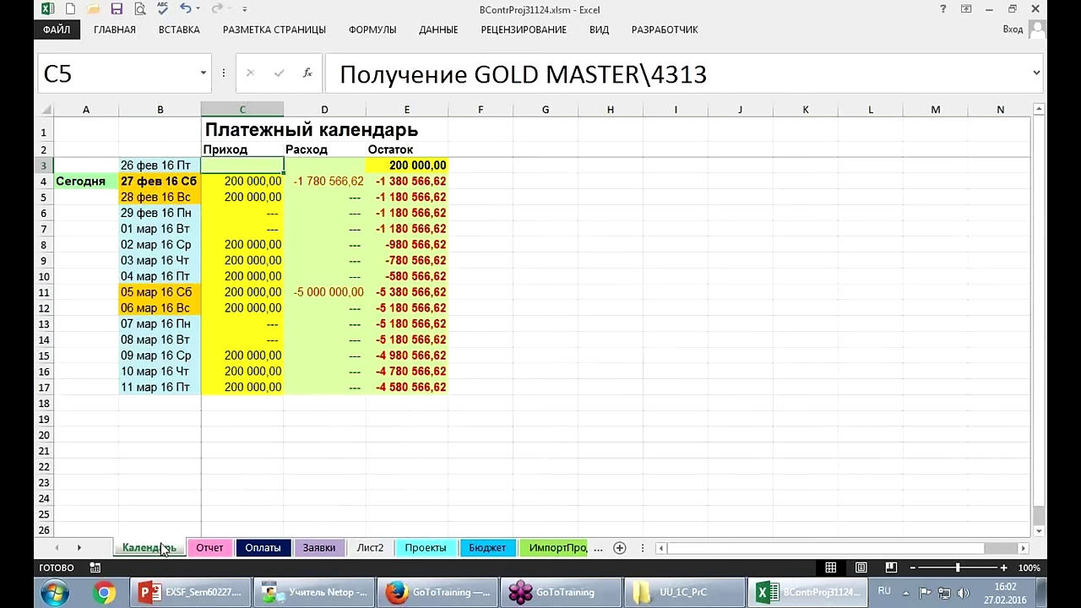
left_click(211, 548)
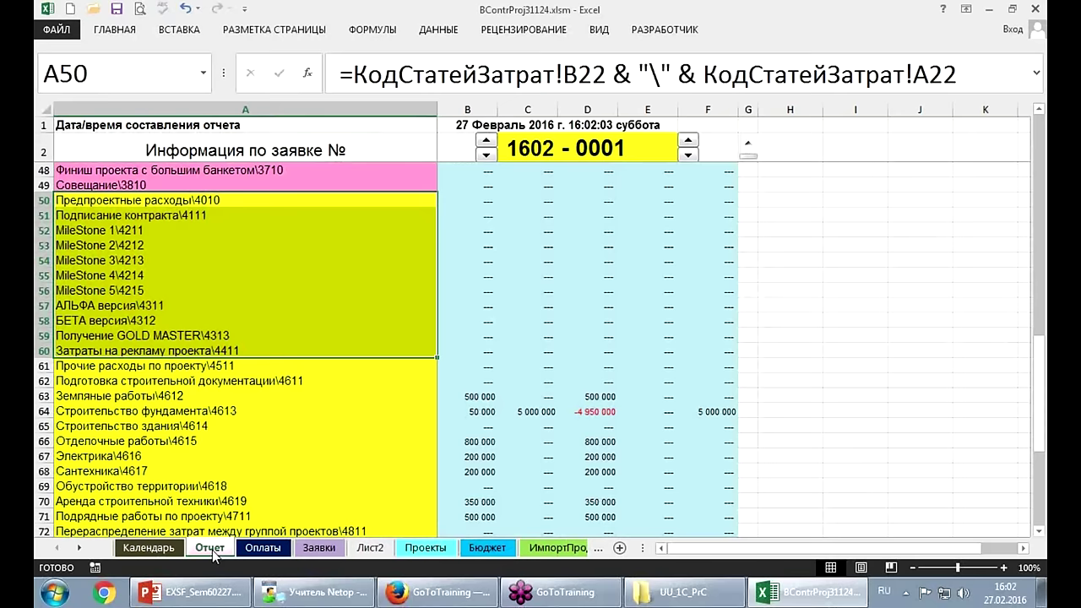
left_click(487, 154)
left_click(487, 155)
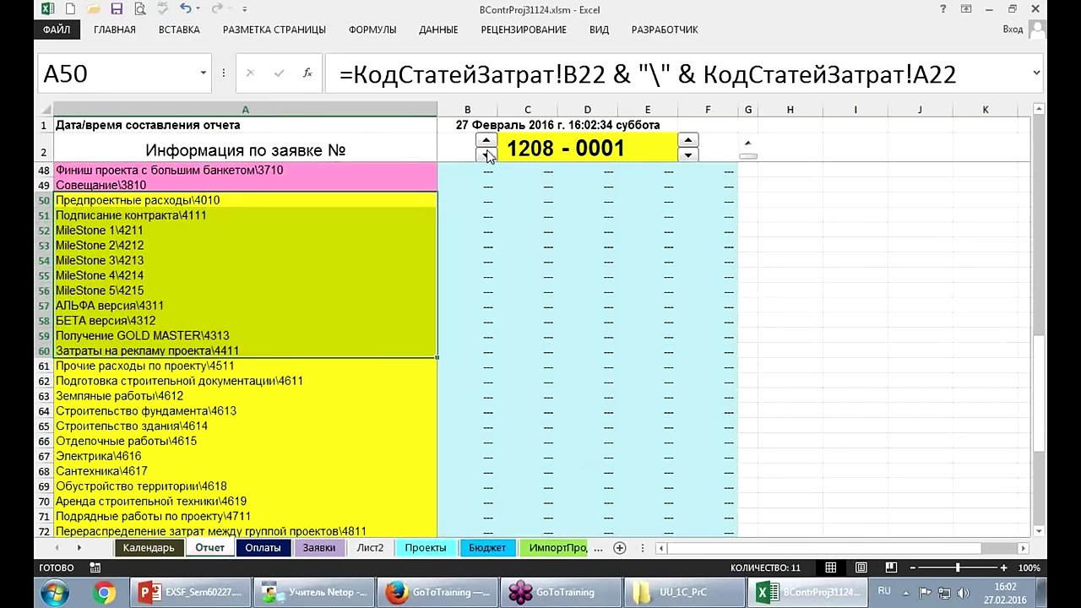
left_click(487, 142)
left_click(487, 142)
left_click(488, 142)
left_click(487, 142)
Step the Отчет request sequence number until it reads 1212 - 0018.
left_click(794, 150)
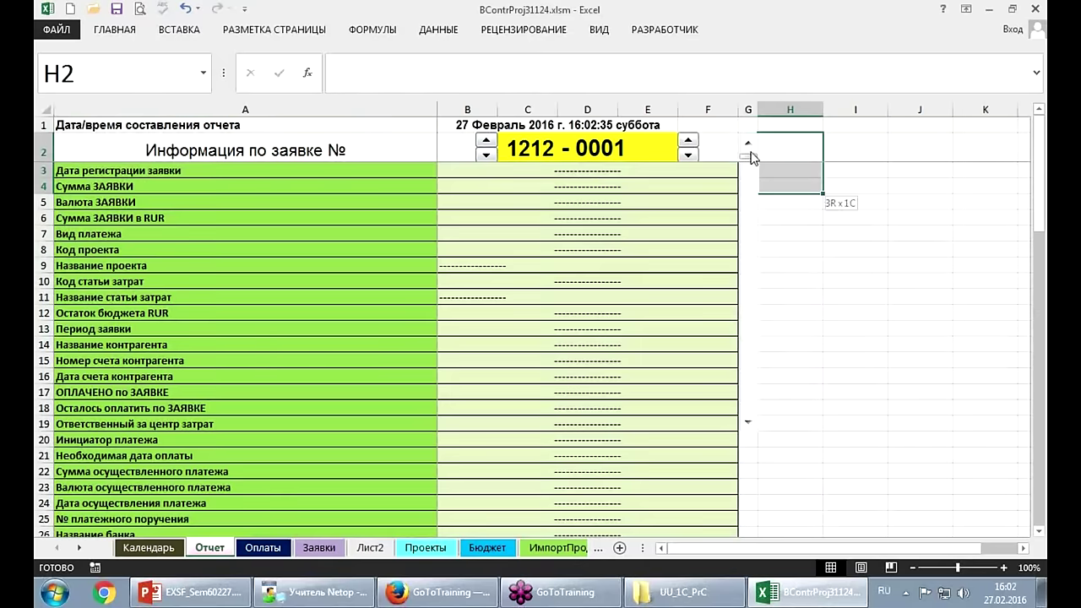
mouse_move(747, 154)
left_mouse_down()
mouse_move(747, 368)
mouse_move(747, 174)
mouse_move(757, 243)
mouse_move(747, 293)
left_mouse_up()
left_click(688, 140)
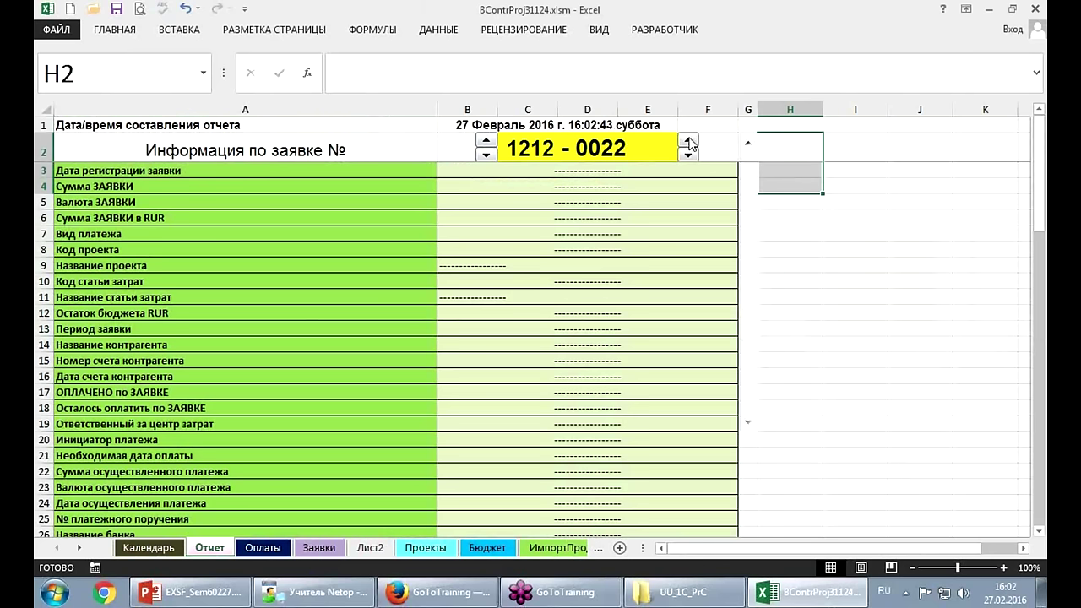
left_click(688, 156)
left_click(688, 156)
left_click(688, 156)
left_click(688, 155)
left_click(688, 156)
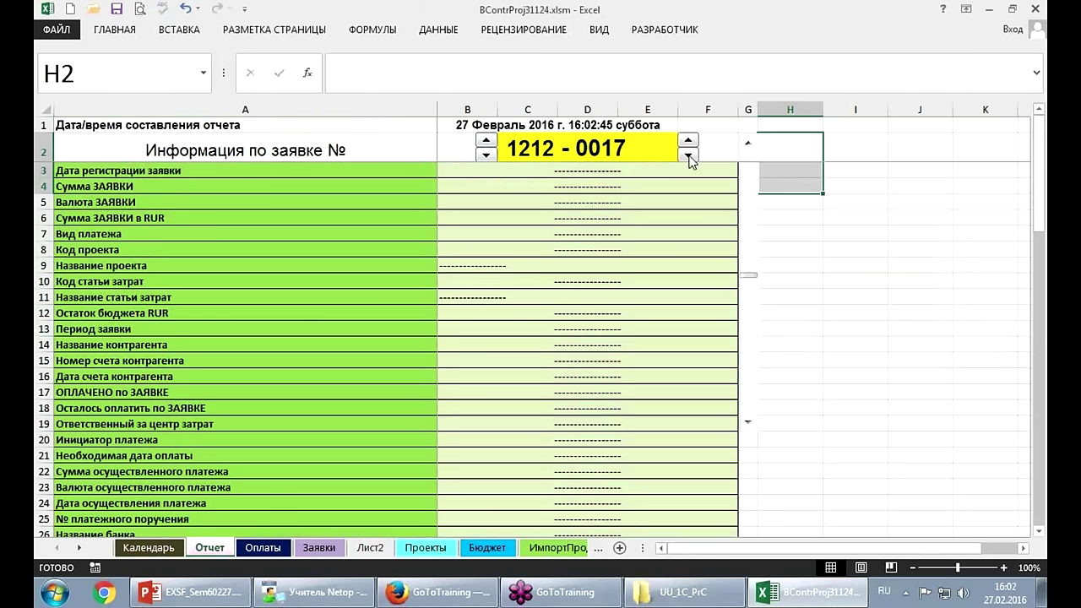
left_click(688, 155)
left_click(688, 155)
left_click(688, 141)
left_click(688, 141)
left_click(688, 141)
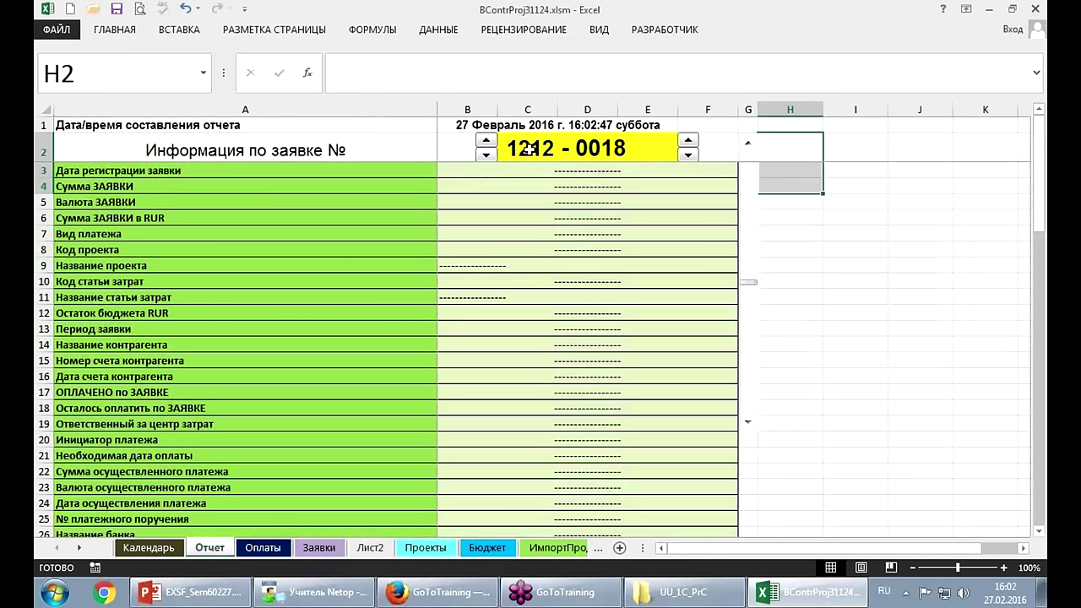
Inspect the number parts in C2 (1212) and D2 (18), then return to Лист2.
left_click(582, 152)
left_click(525, 145)
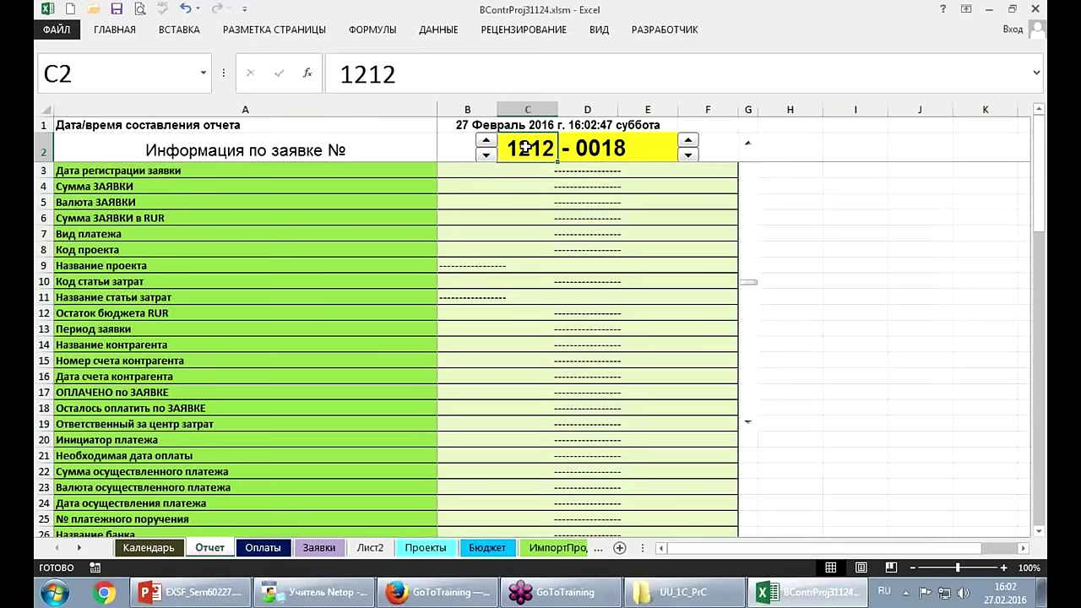
left_click(584, 148)
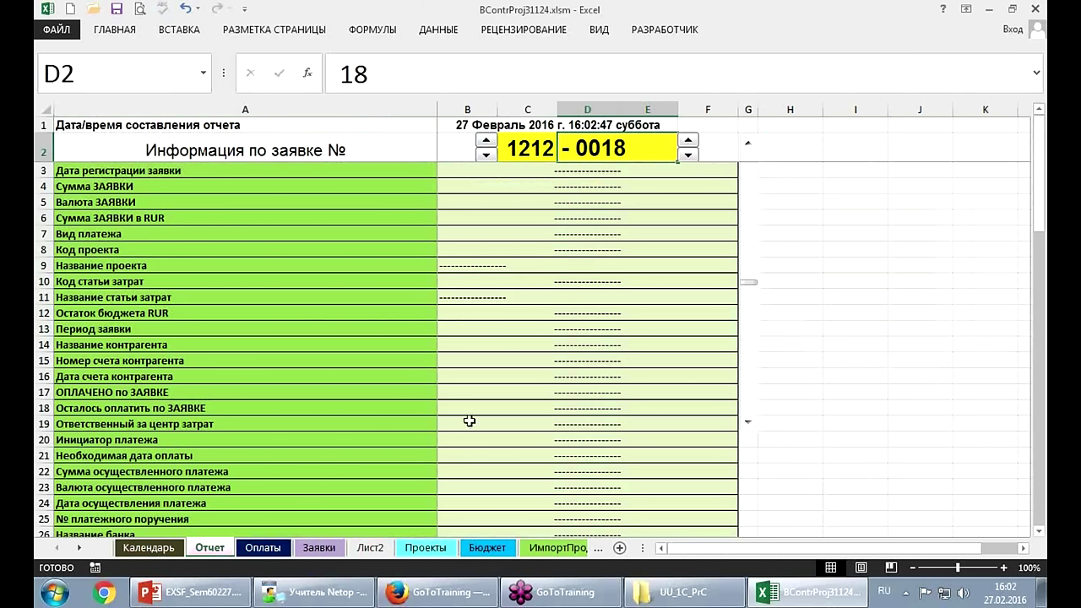
left_click(371, 551)
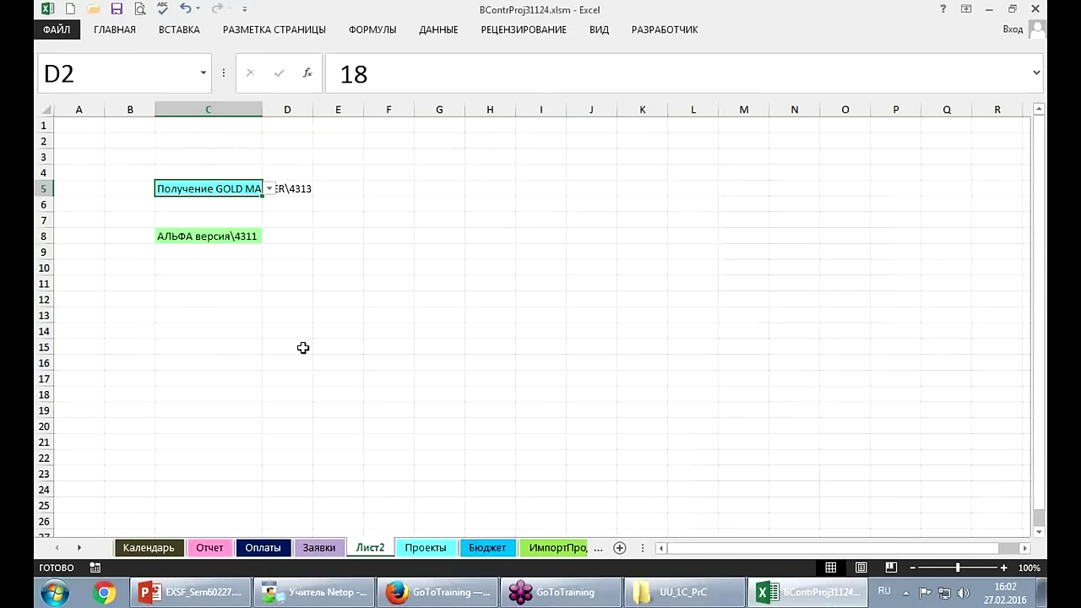
In Excel Options' ribbon customization, turn off the Разработчик tab and apply.
left_click(451, 187)
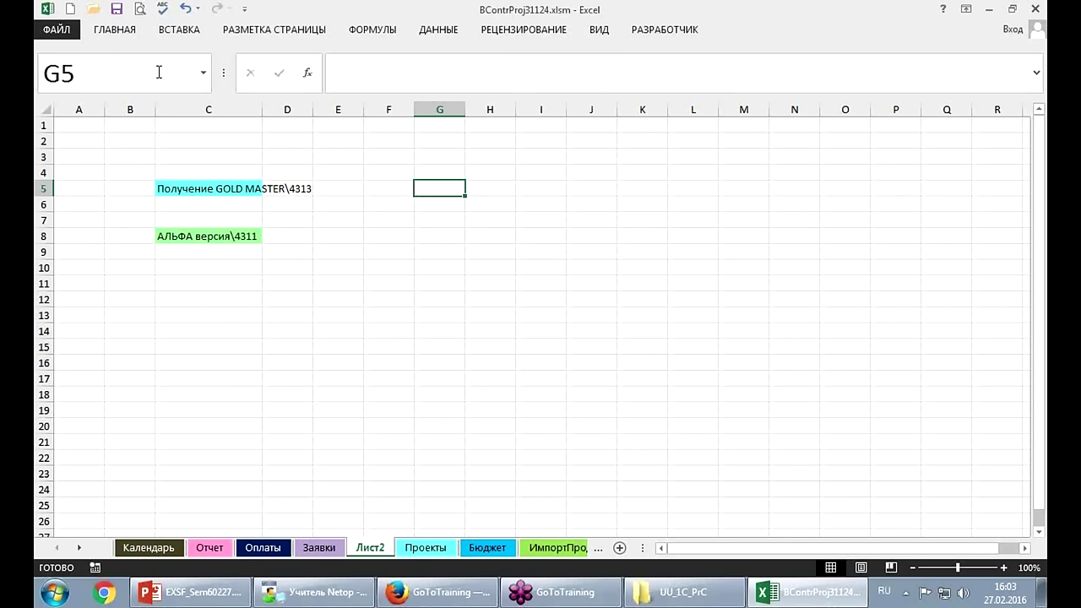
left_click(57, 30)
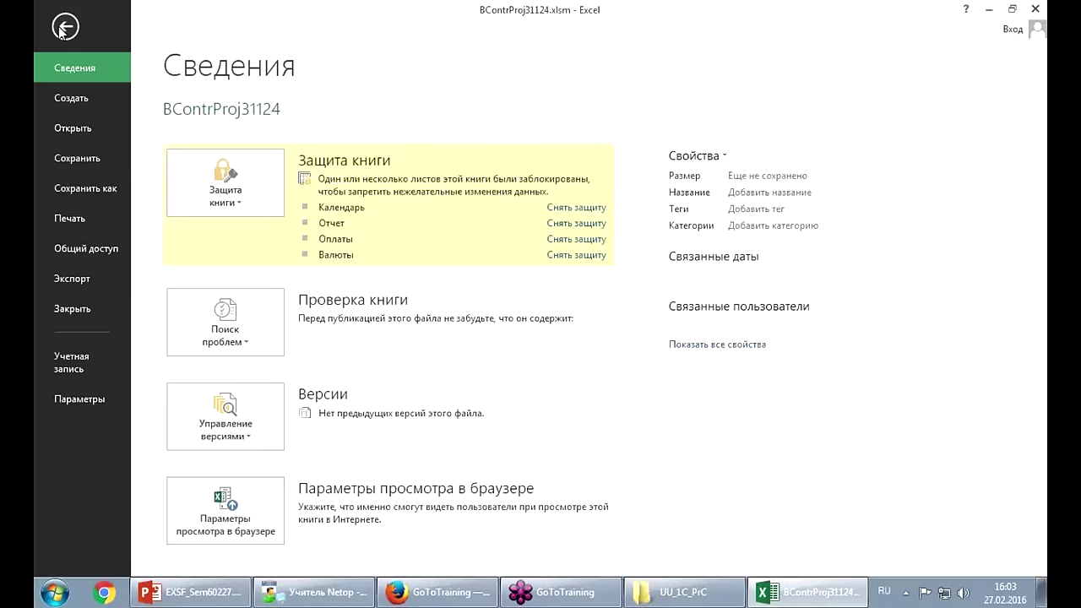
left_click(73, 403)
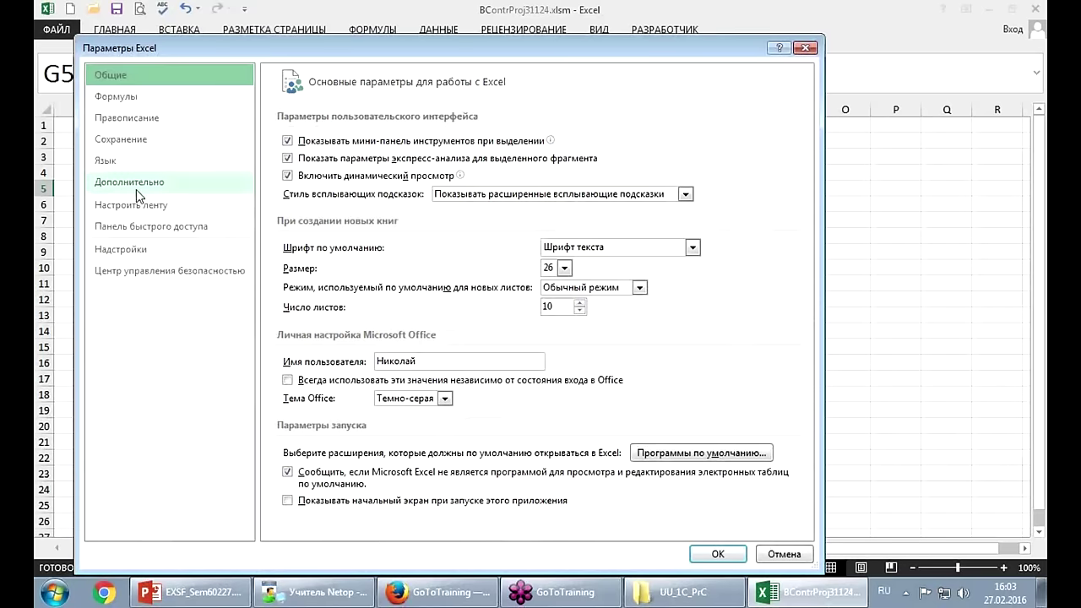
left_click(135, 205)
left_click(575, 289)
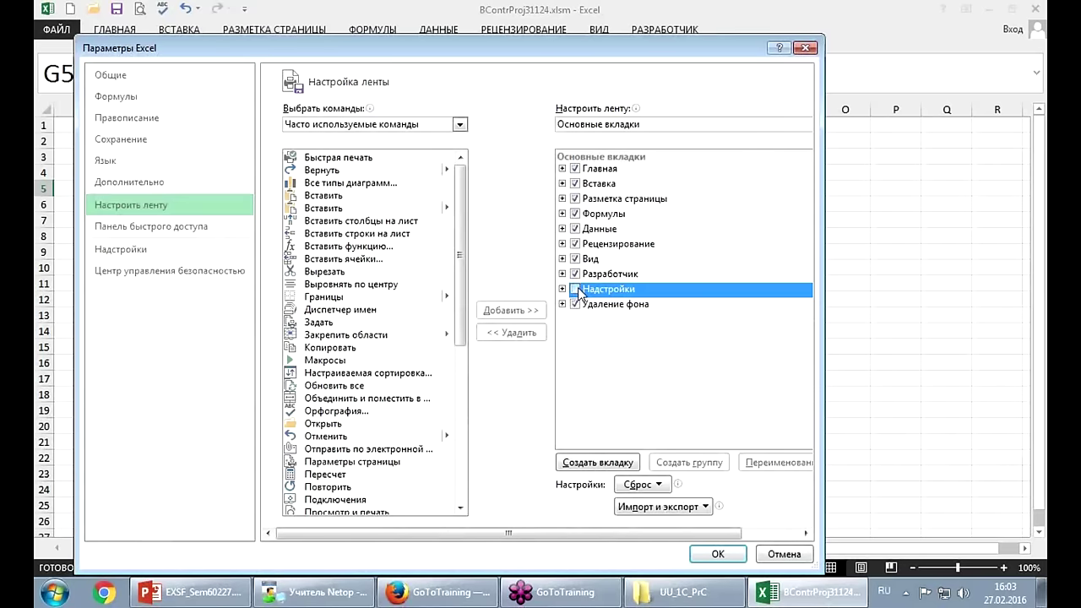
left_click(575, 289)
left_click(575, 274)
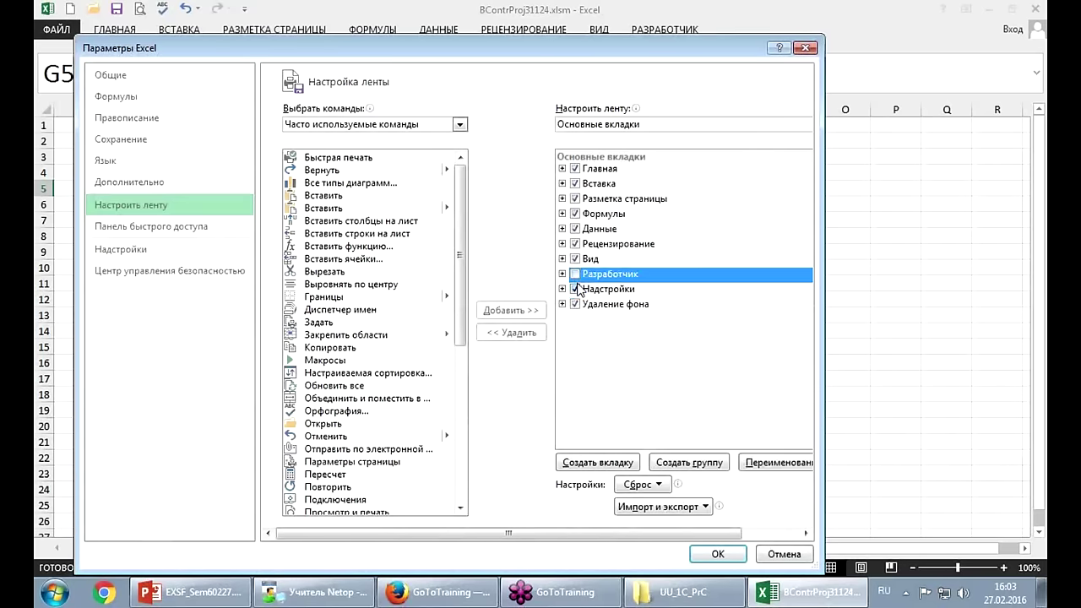
left_click(717, 554)
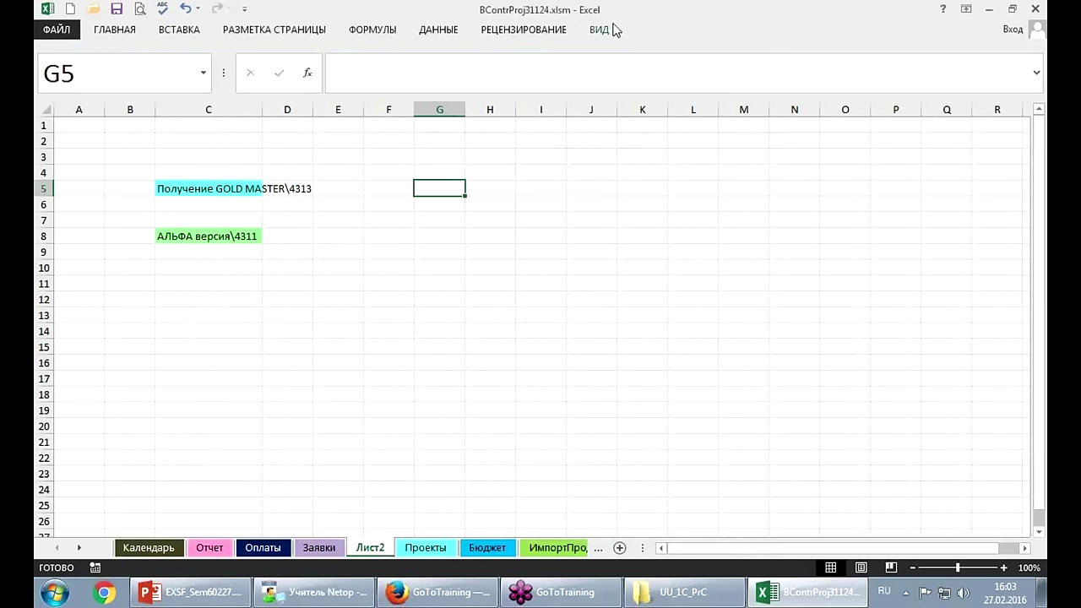
Reopen Excel Options and mark the quick analysis option and former developer tab spot in red.
left_click(50, 30)
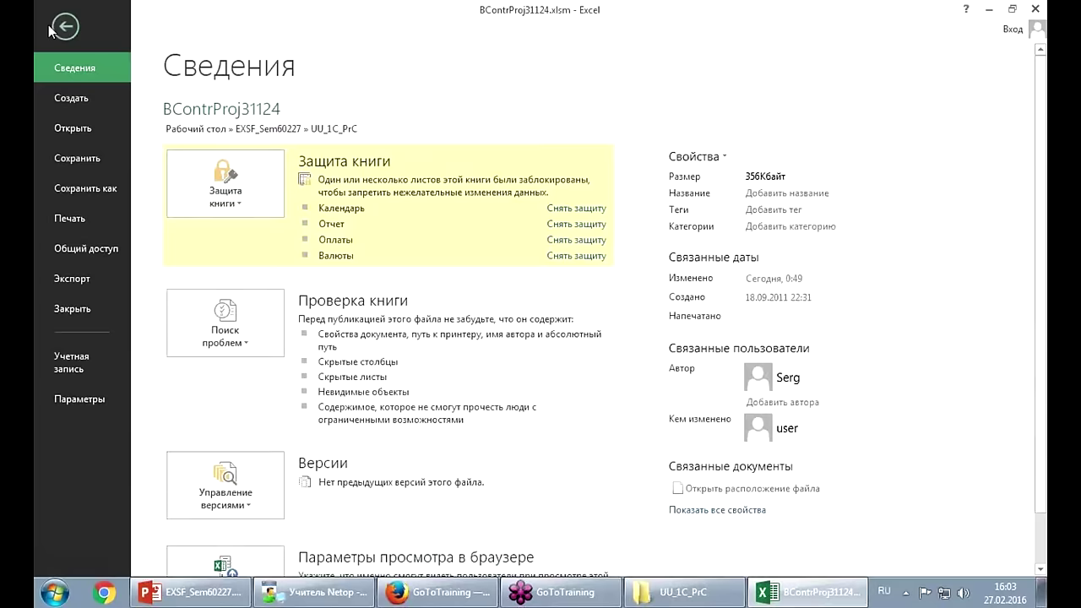
left_click(88, 401)
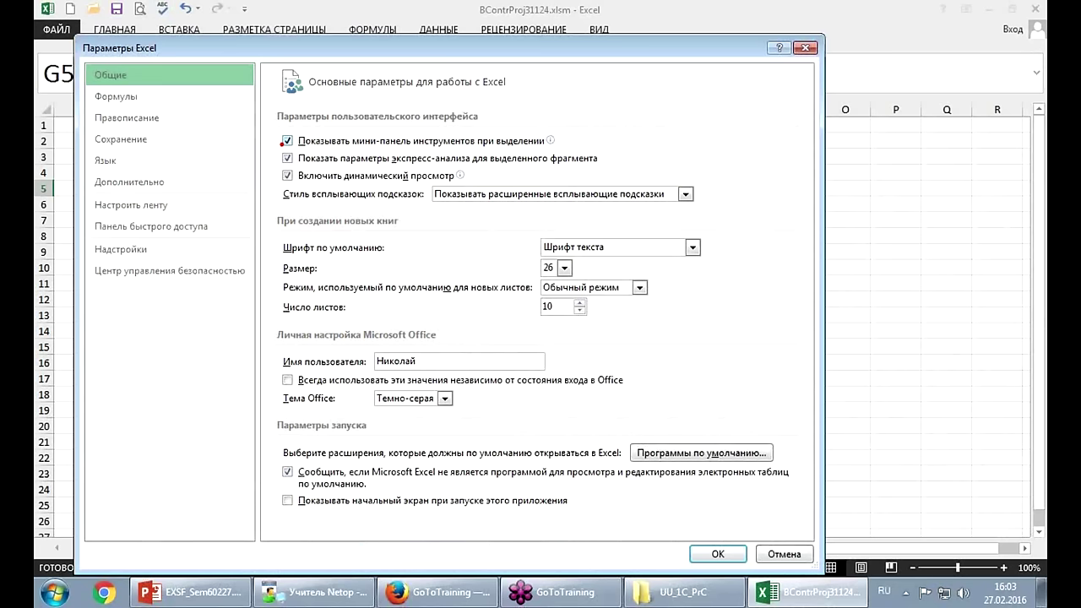
mouse_move(279, 146)
left_mouse_down()
mouse_move(298, 168)
mouse_move(619, 170)
left_mouse_up()
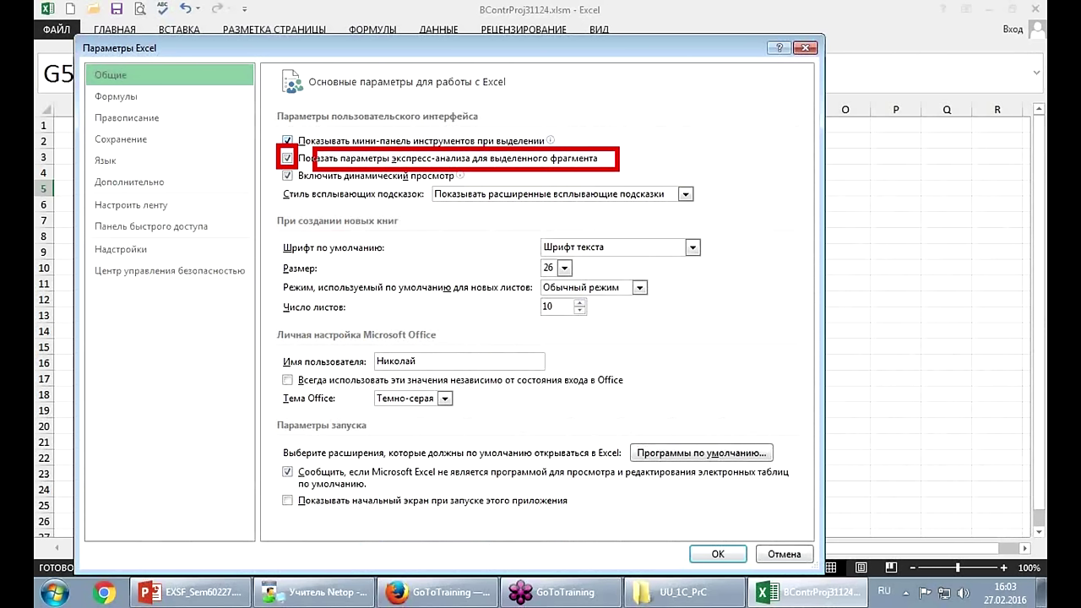
left_click_drag(407, 142, 474, 161)
left_click_drag(270, 119, 321, 87)
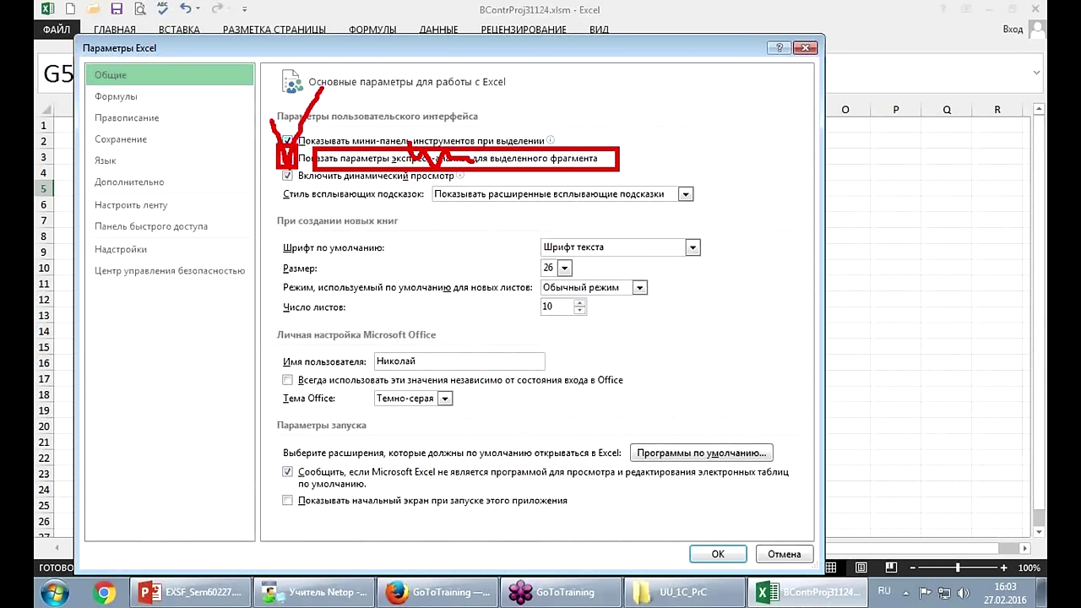
mouse_move(700, 11)
left_mouse_down()
mouse_move(734, 34)
mouse_move(667, 13)
left_mouse_up()
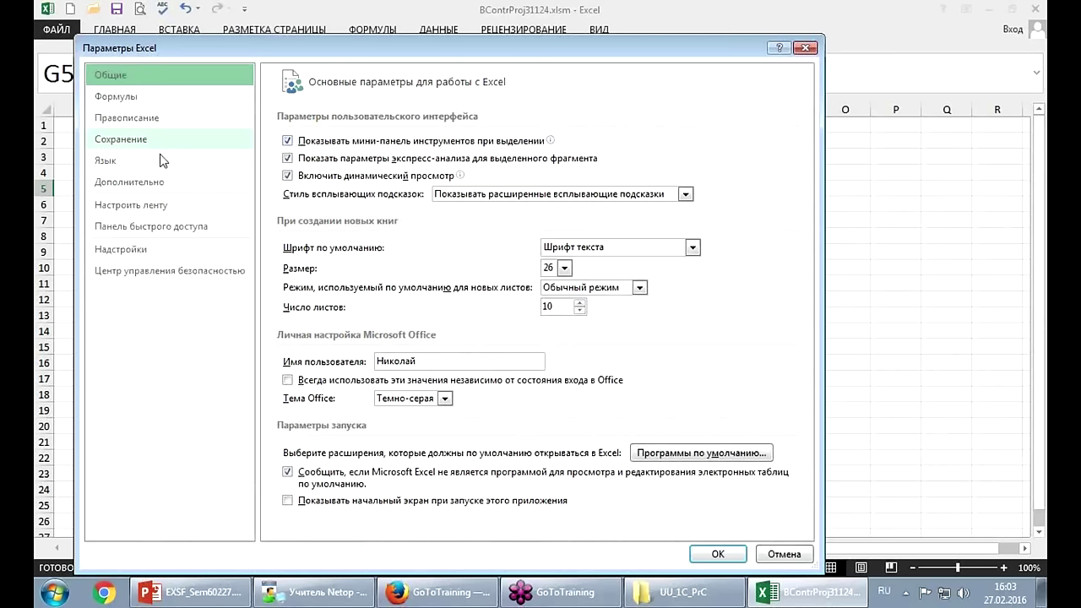
Re-enable the Разработчик tab under Customize Ribbon and confirm with OK.
left_click(144, 210)
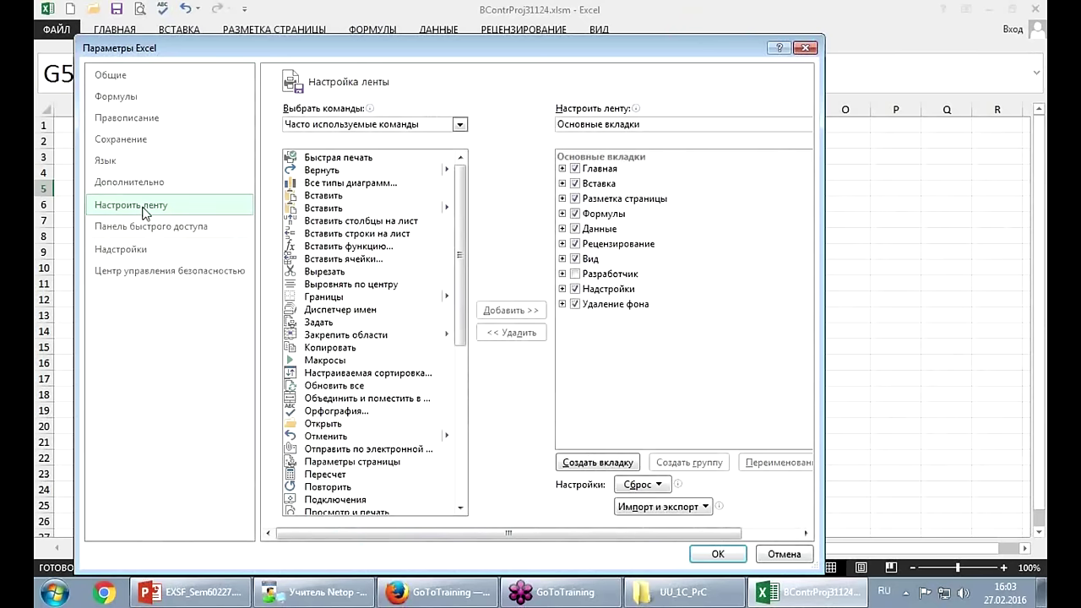
left_click(576, 276)
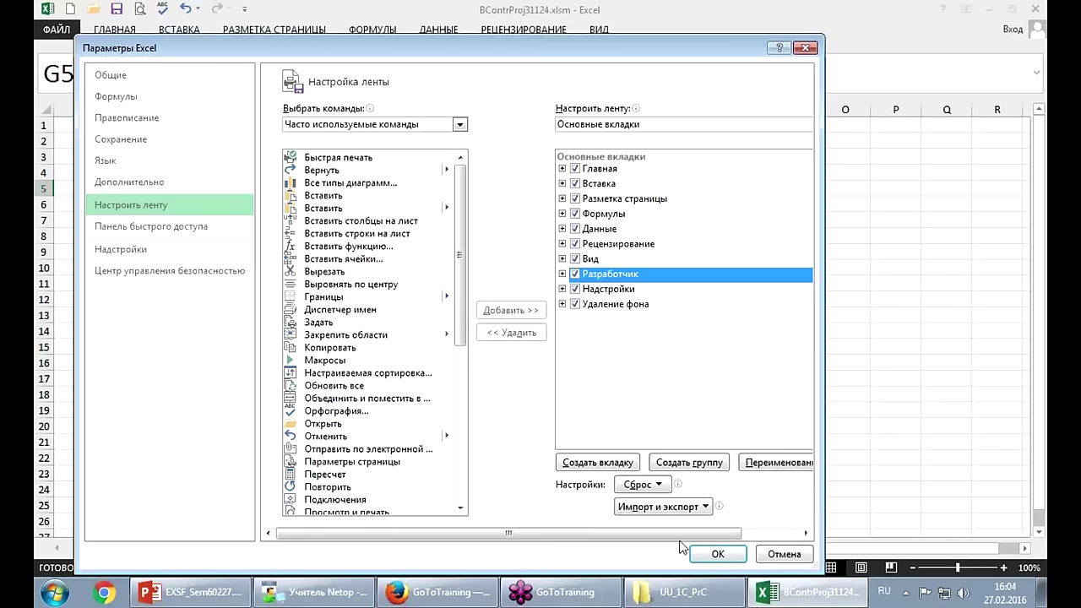
left_click(717, 554)
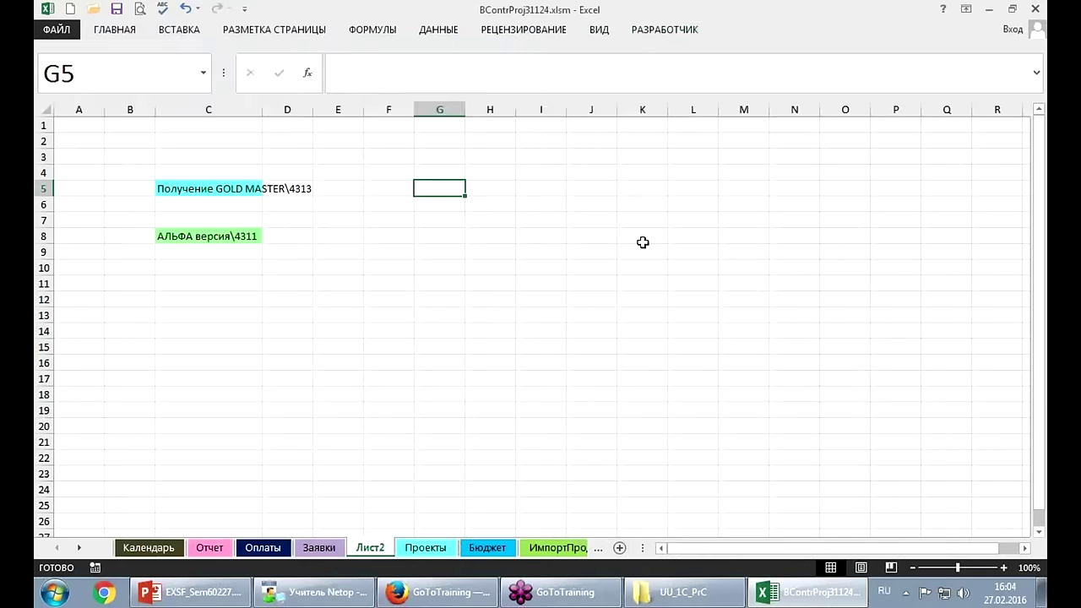
Pin the ribbon from the РАЗРАБОТЧИК tab and open the Вставить controls gallery.
double_click(655, 40)
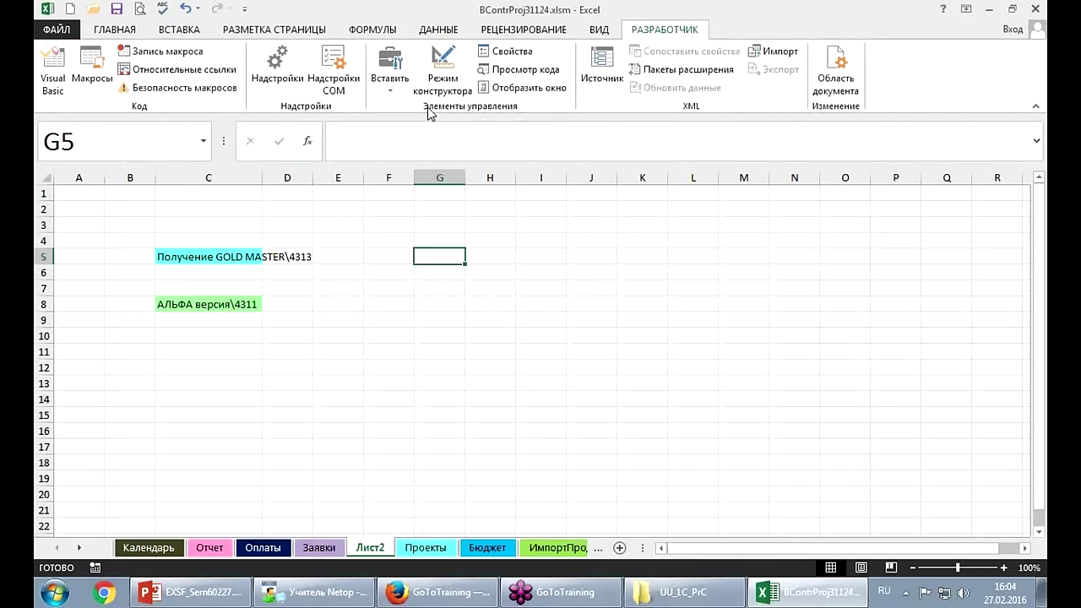
left_click(390, 85)
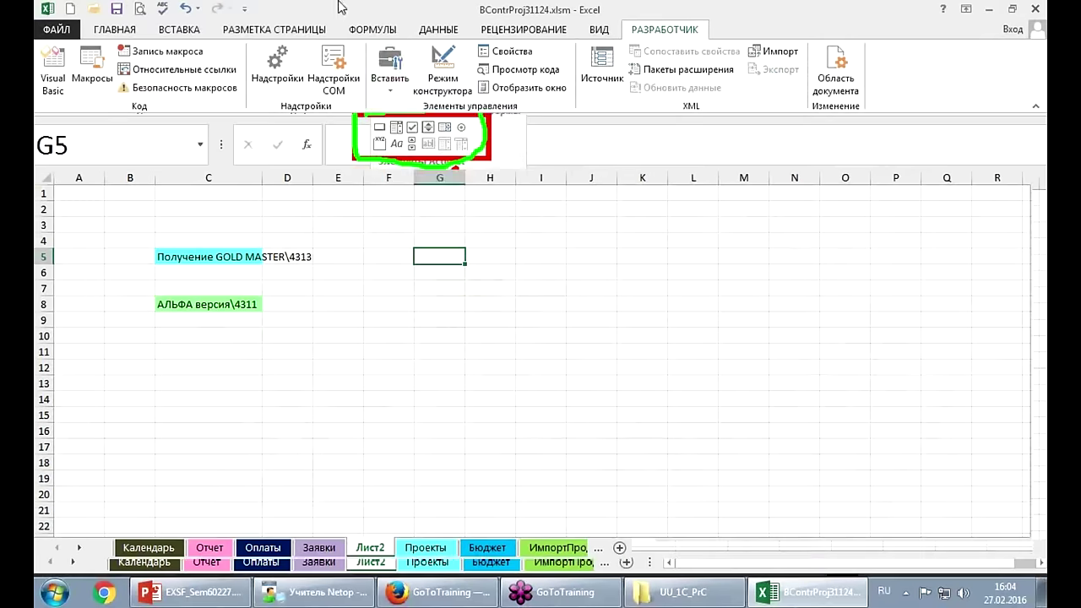
left_click(392, 90)
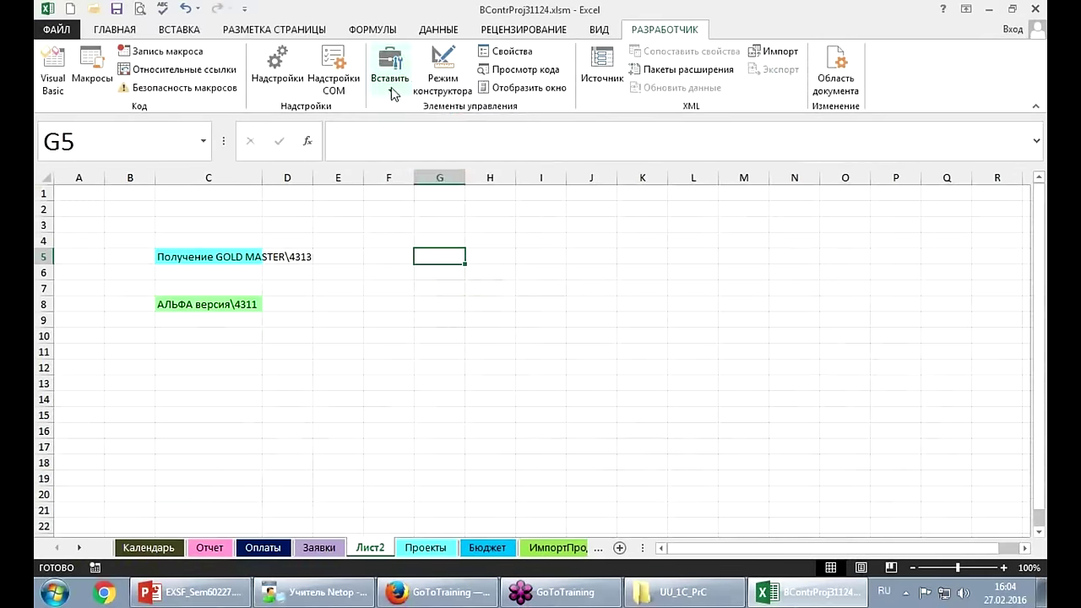
left_click(392, 91)
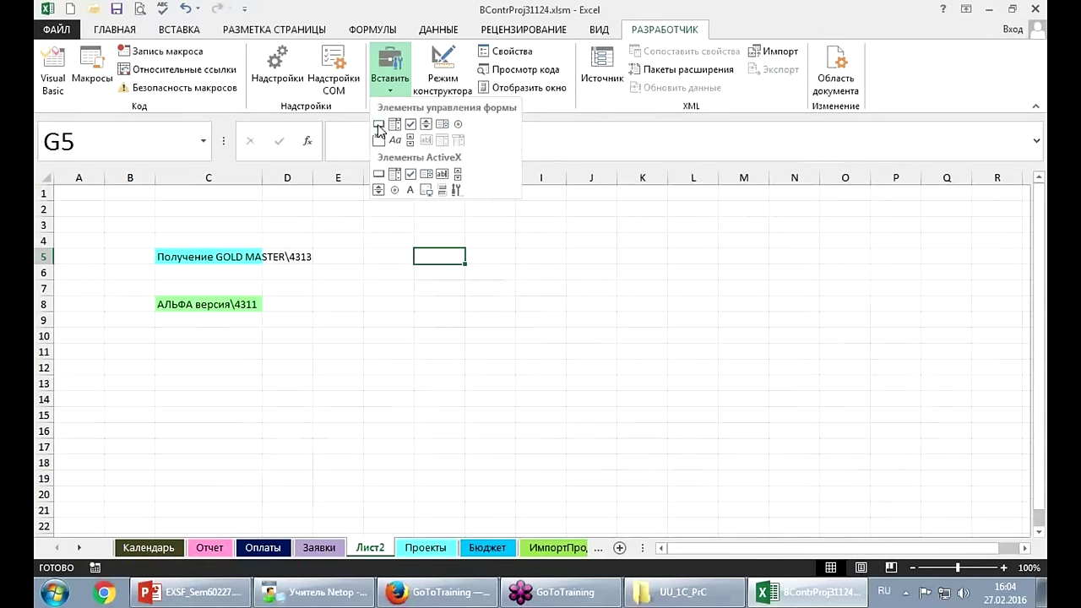
Draw a form spinner beside J4–J5 and an ActiveX spin button around K8–K10.
left_click(426, 125)
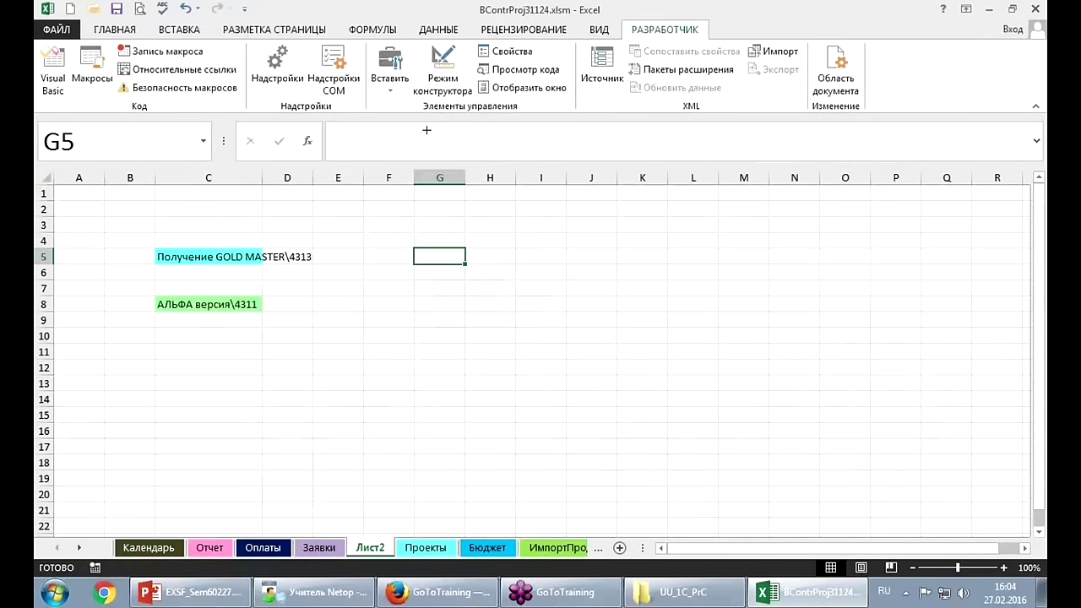
mouse_move(558, 226)
left_mouse_down()
mouse_move(584, 272)
mouse_move(601, 275)
left_mouse_up()
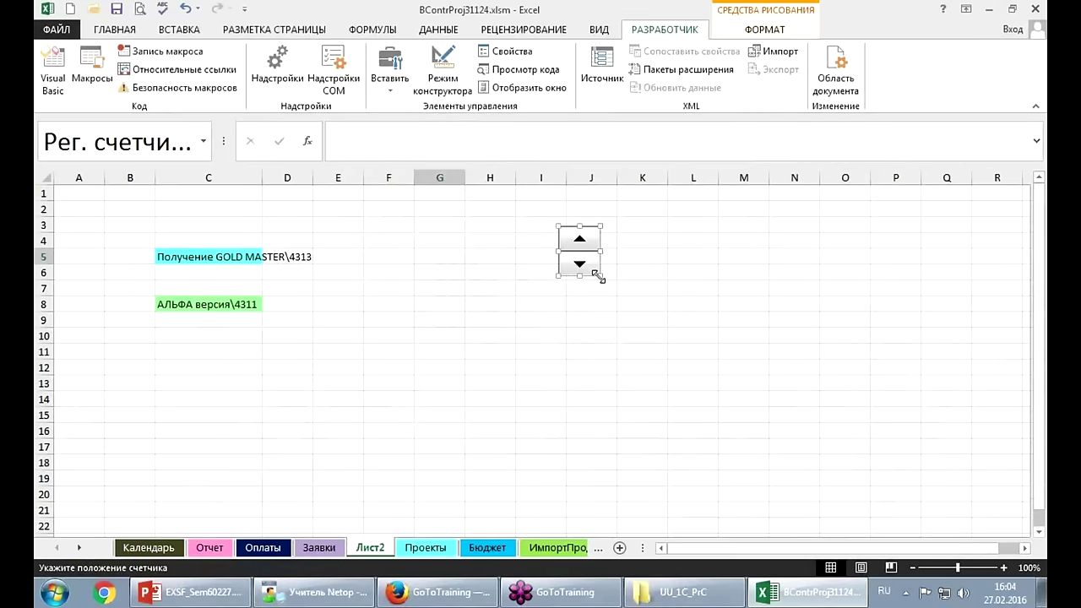
left_click(392, 91)
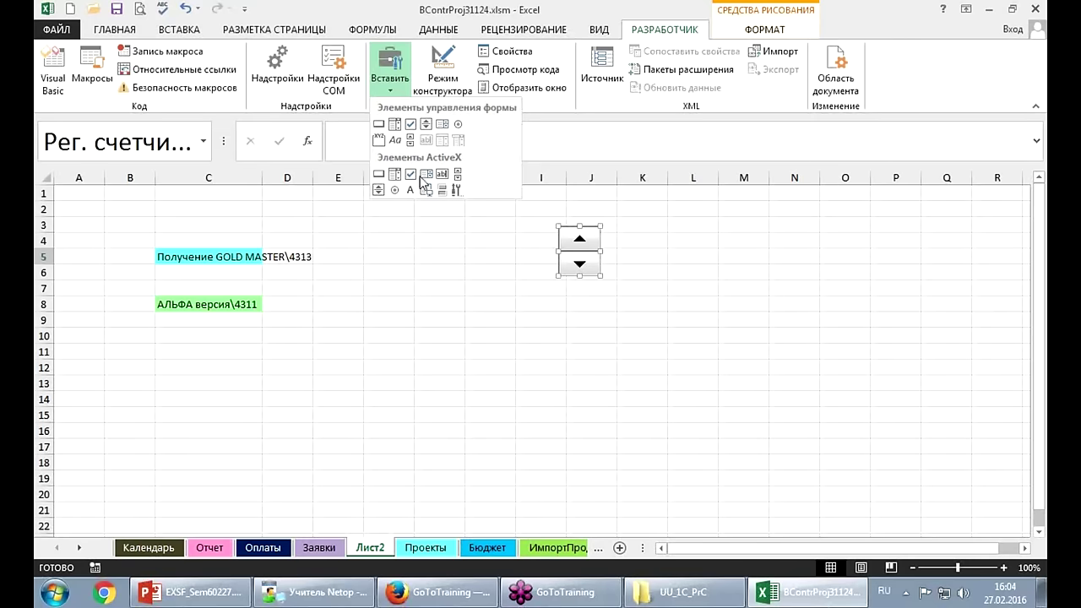
left_click(378, 189)
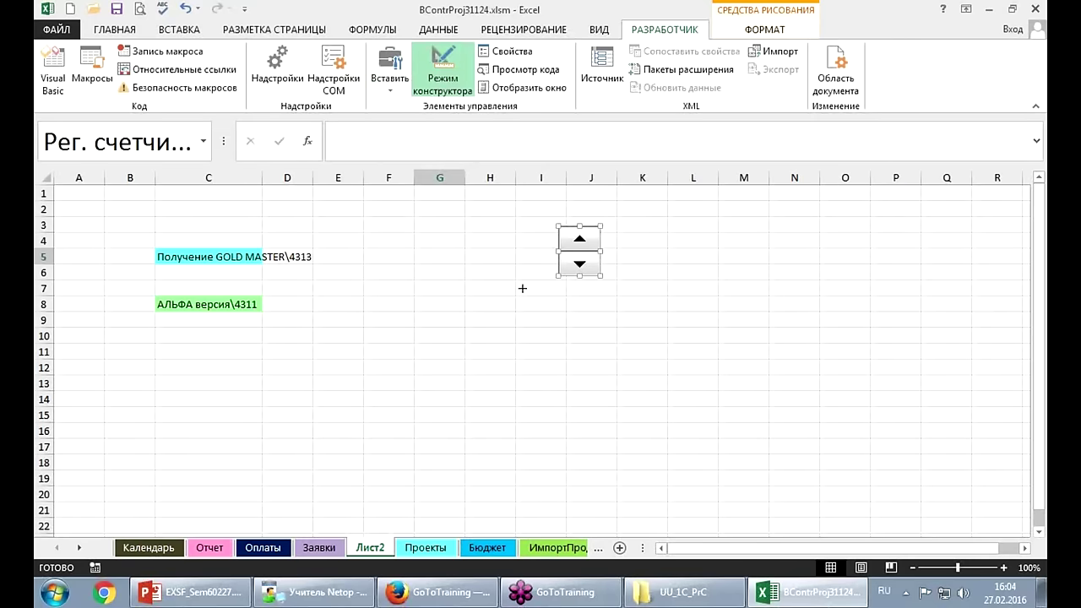
left_click_drag(623, 301, 671, 358)
left_click(759, 357)
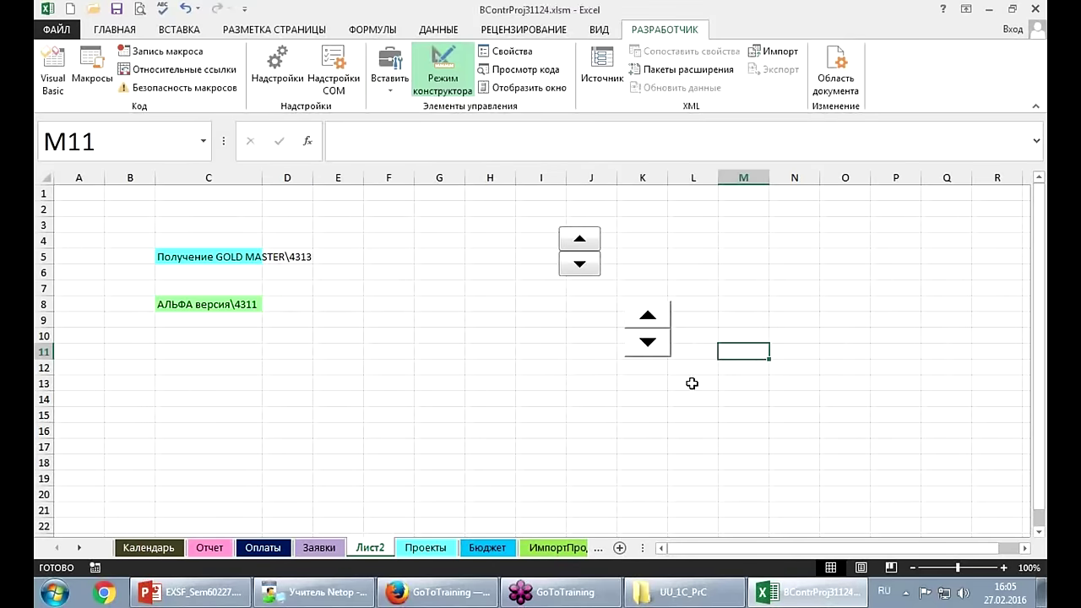
Create SpinButton1's empty Change procedure in the VBA editor and maximize the editor.
left_click(657, 354)
double_click(657, 355)
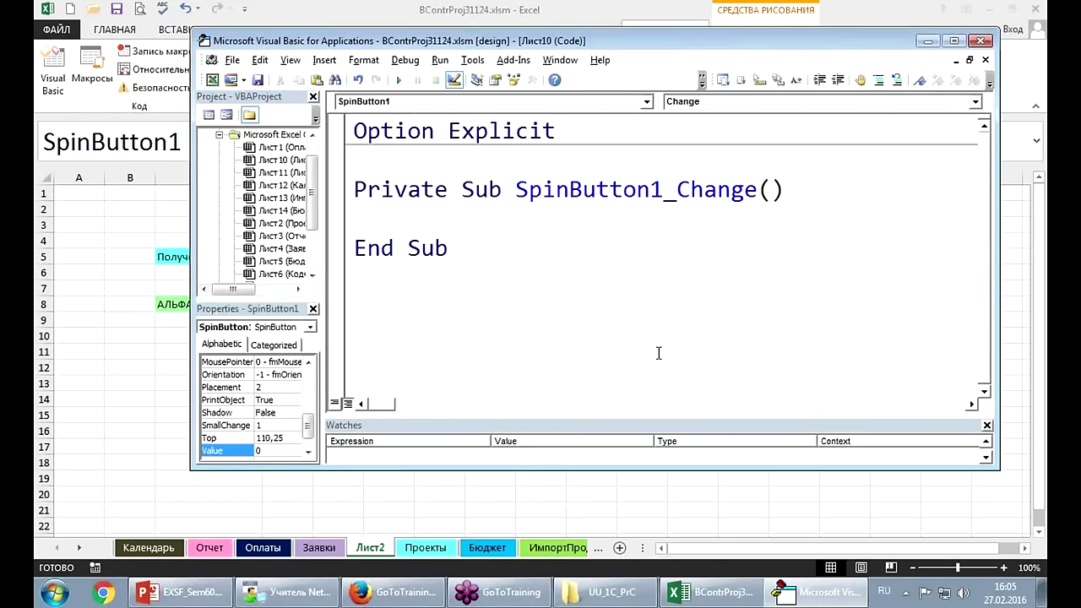
left_click(953, 40)
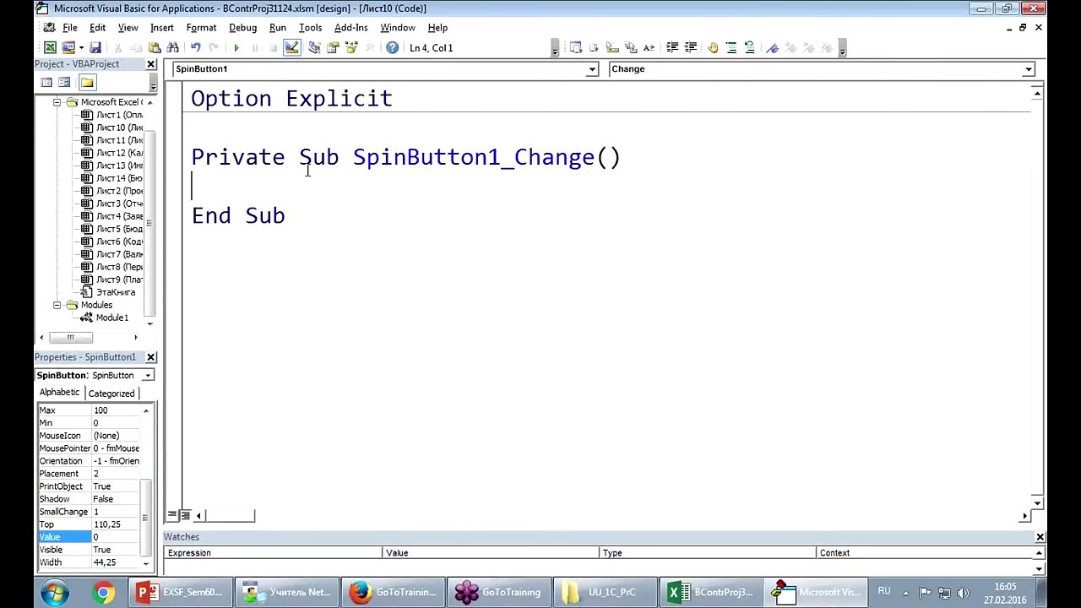
Return to the sheet, turn off Режим конструктора and test both spinners.
left_click(1034, 11)
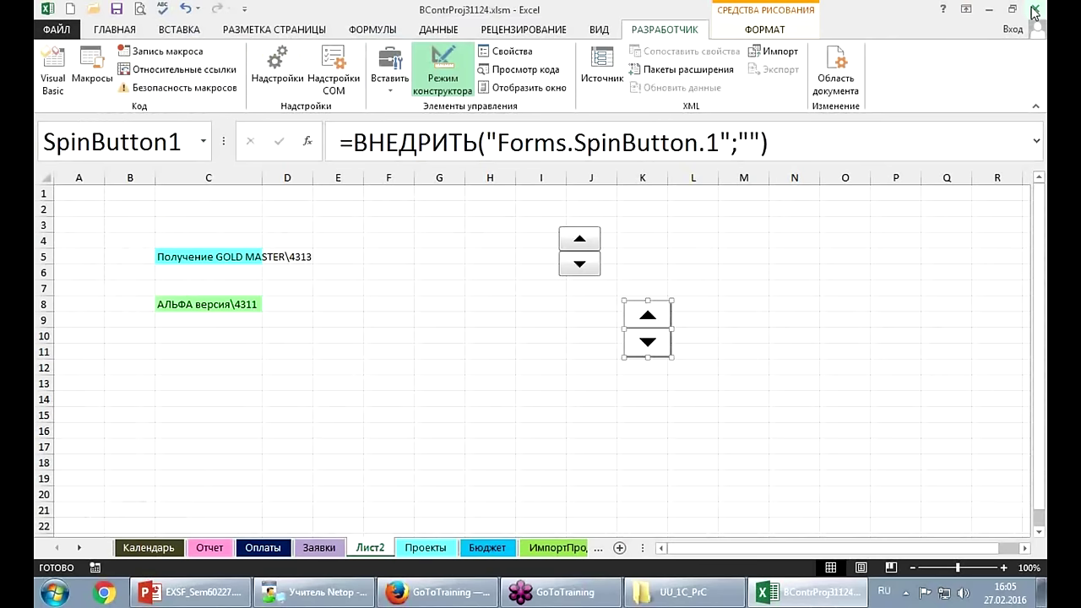
left_click(735, 394)
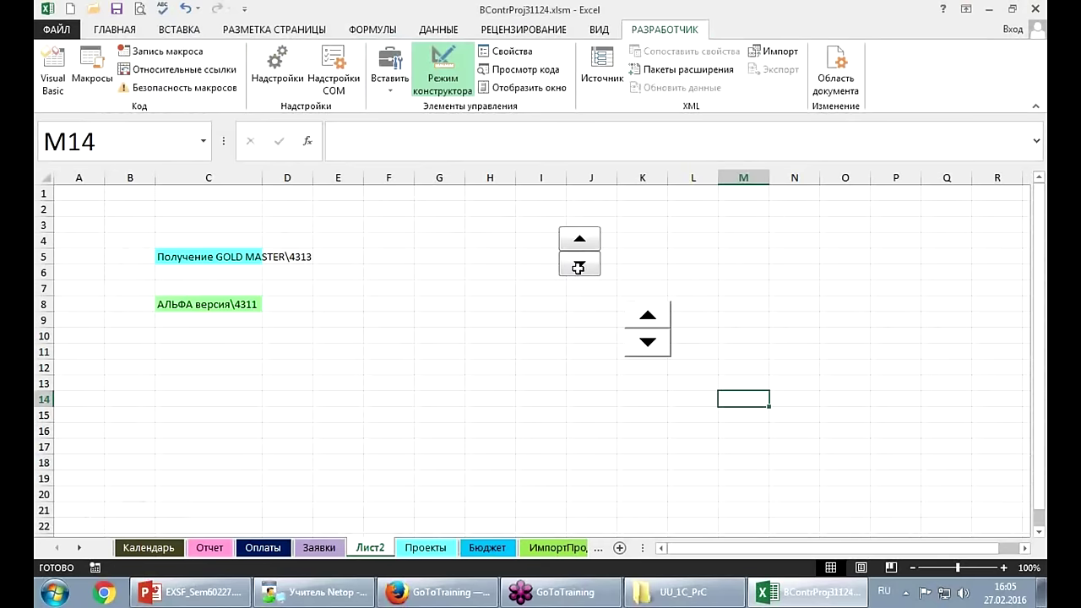
left_click(647, 316)
left_click(680, 321)
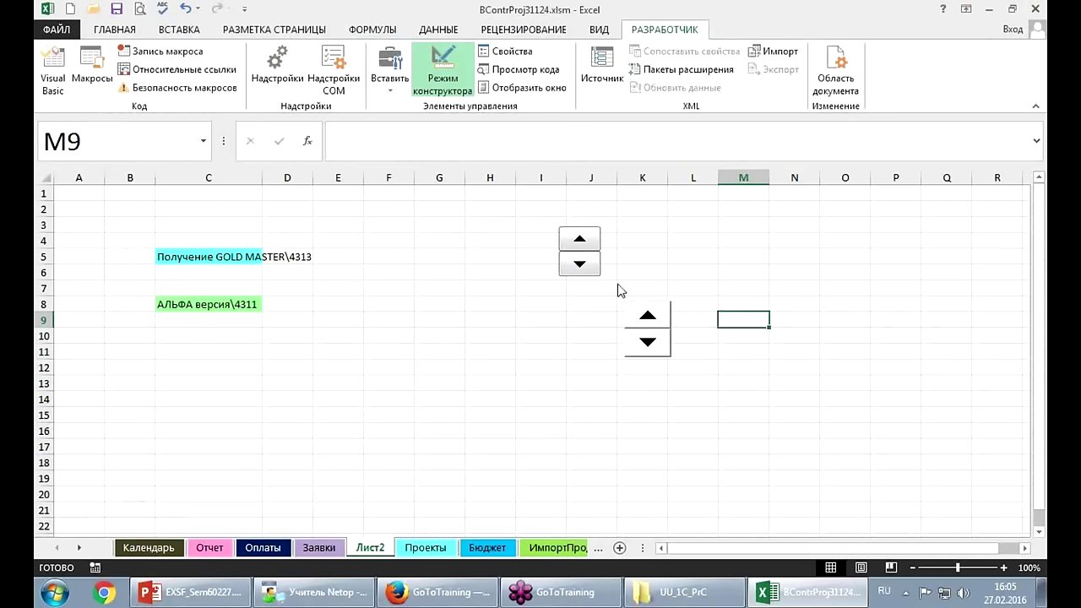
left_click(442, 76)
left_click(452, 317)
left_click(639, 314)
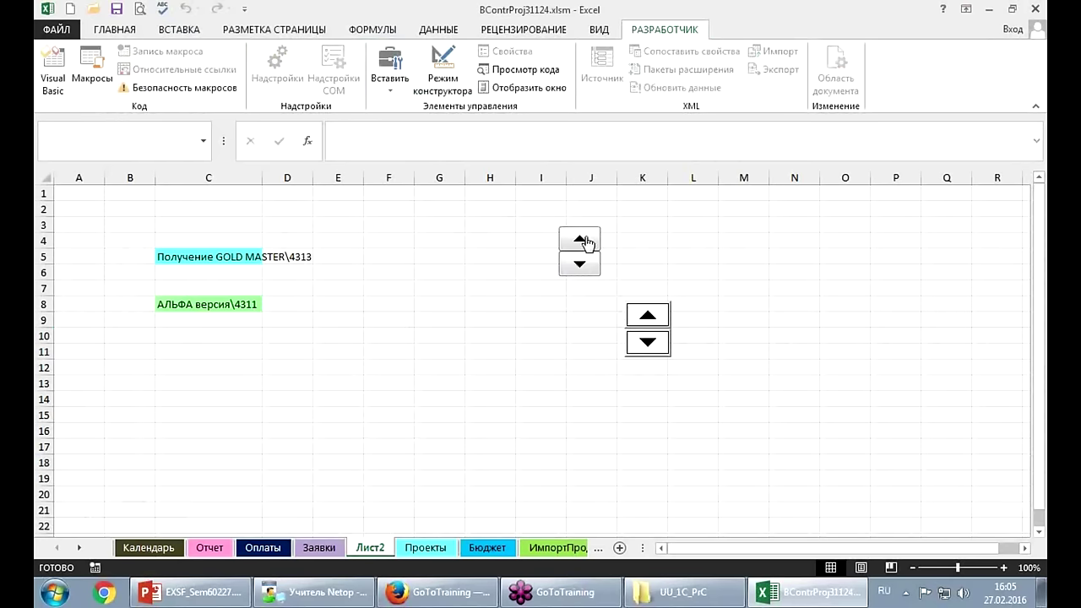
left_click(584, 265)
Fill cell F4 light yellow from the ГЛАВНАЯ tab.
left_click(392, 243)
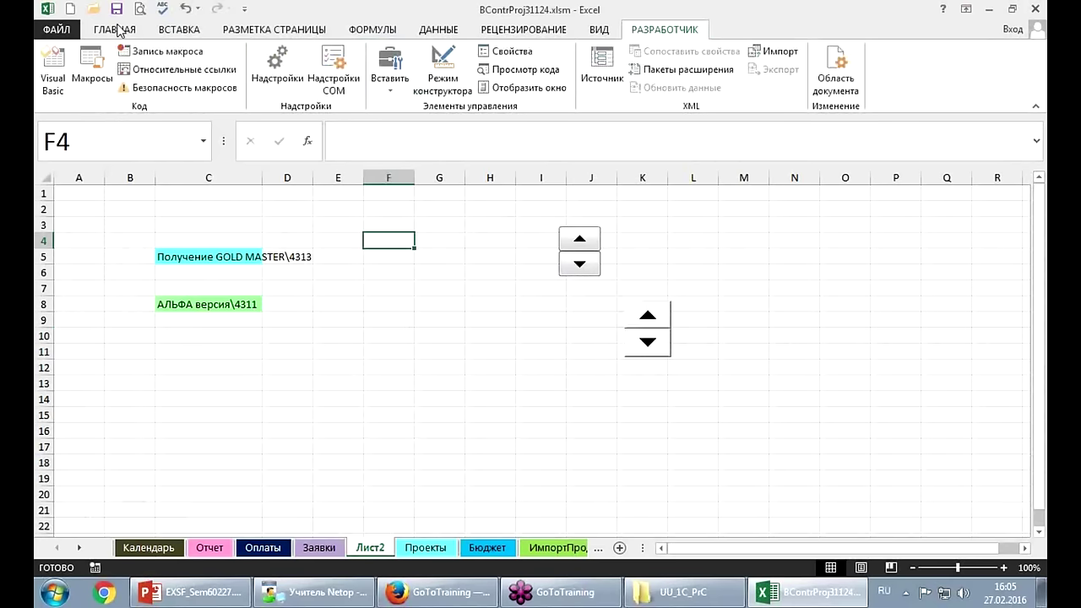
left_click(116, 30)
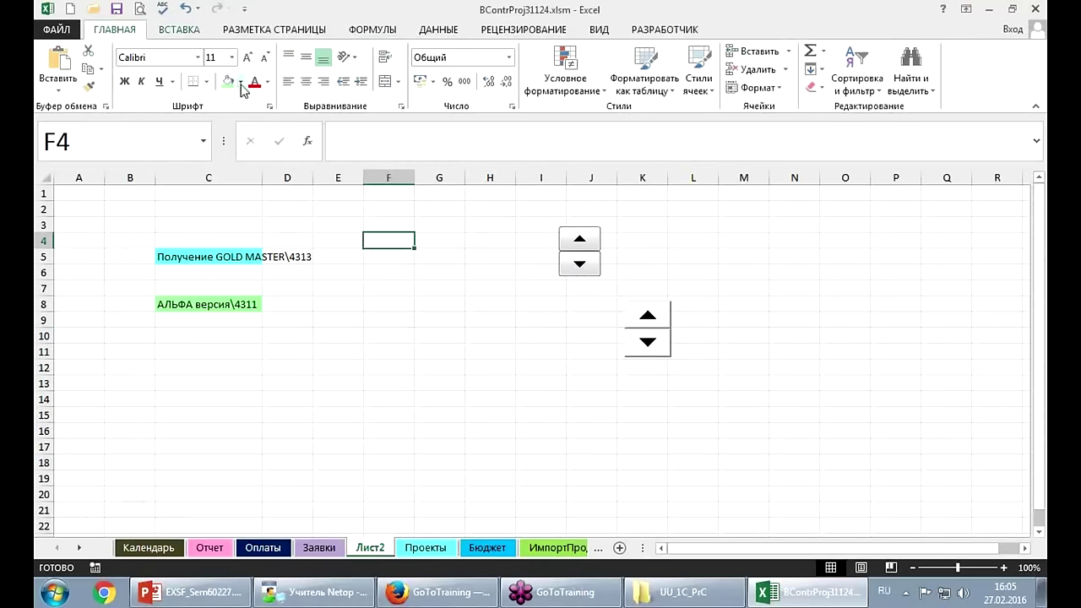
left_click(241, 83)
left_click(270, 236)
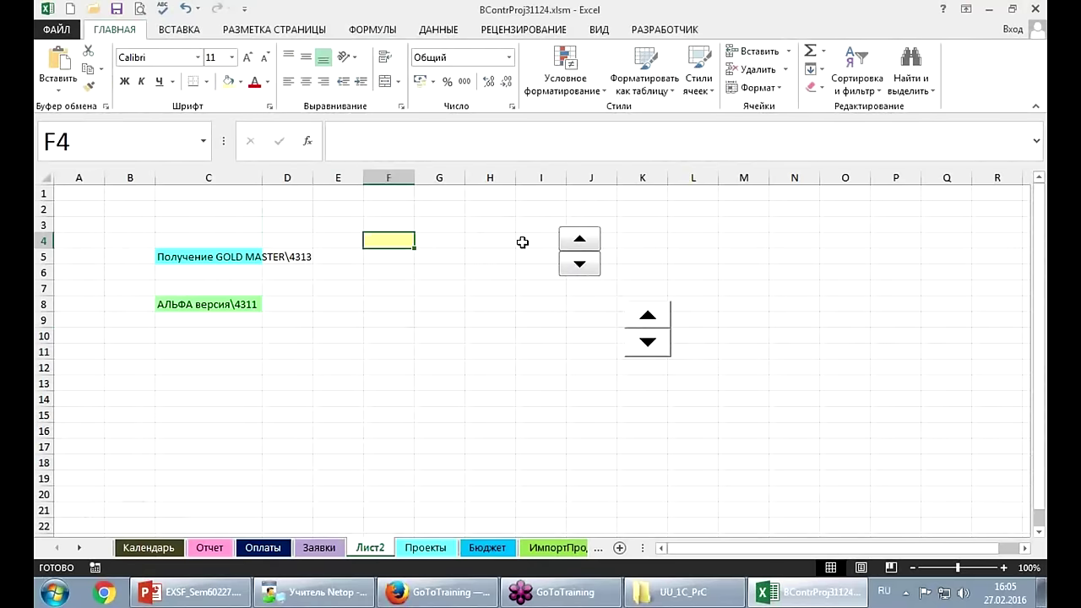
Link the form spinner to cell $F$4 with a maximum value of 200.
right_click(574, 241)
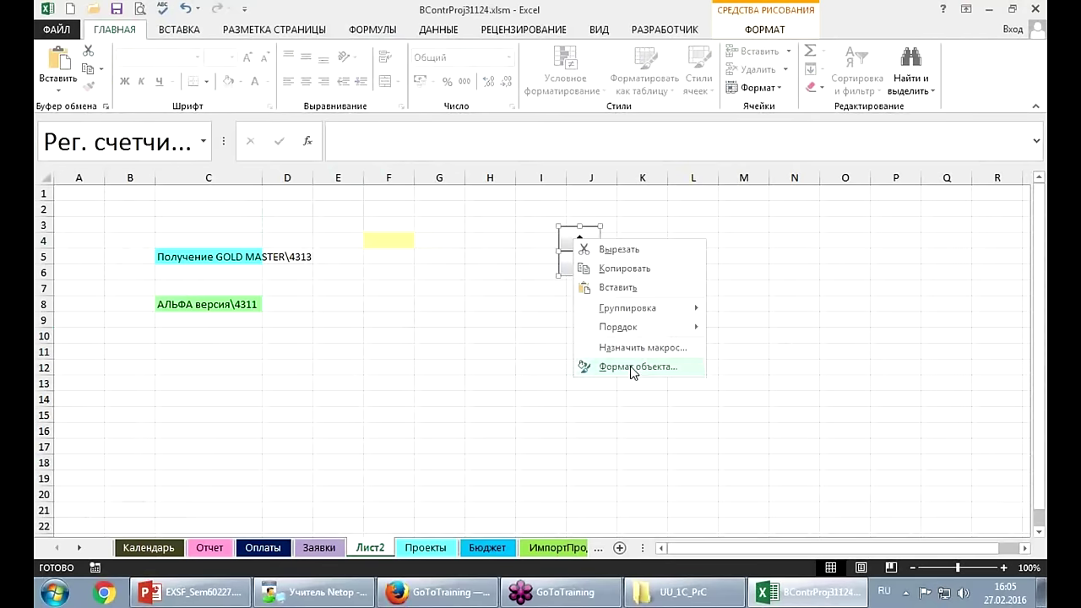
left_click(629, 366)
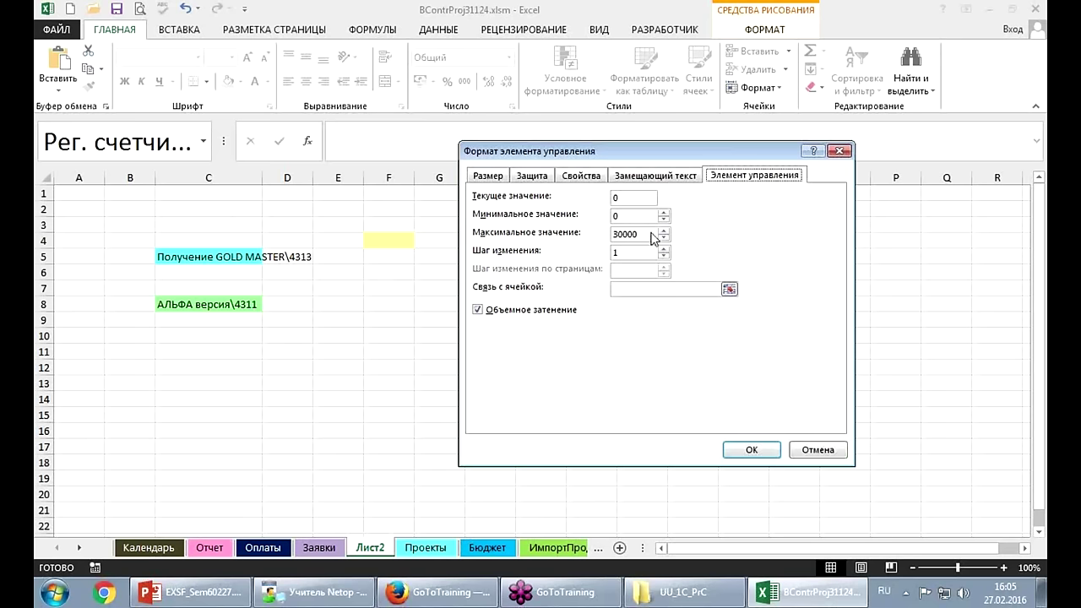
left_click(651, 288)
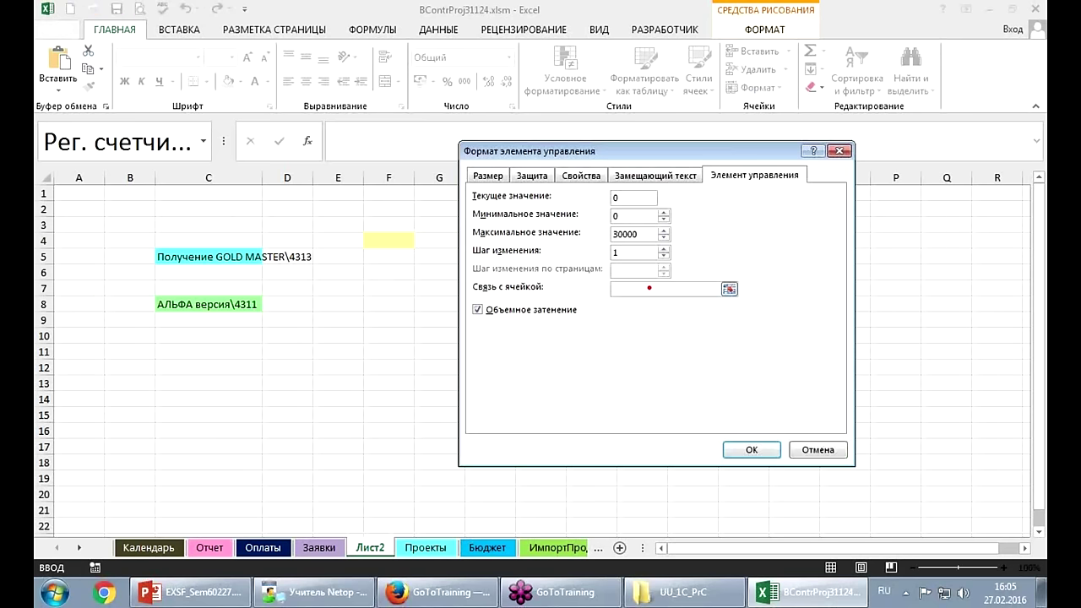
mouse_move(648, 287)
left_mouse_down()
mouse_move(576, 196)
mouse_move(404, 181)
mouse_move(387, 233)
left_mouse_up()
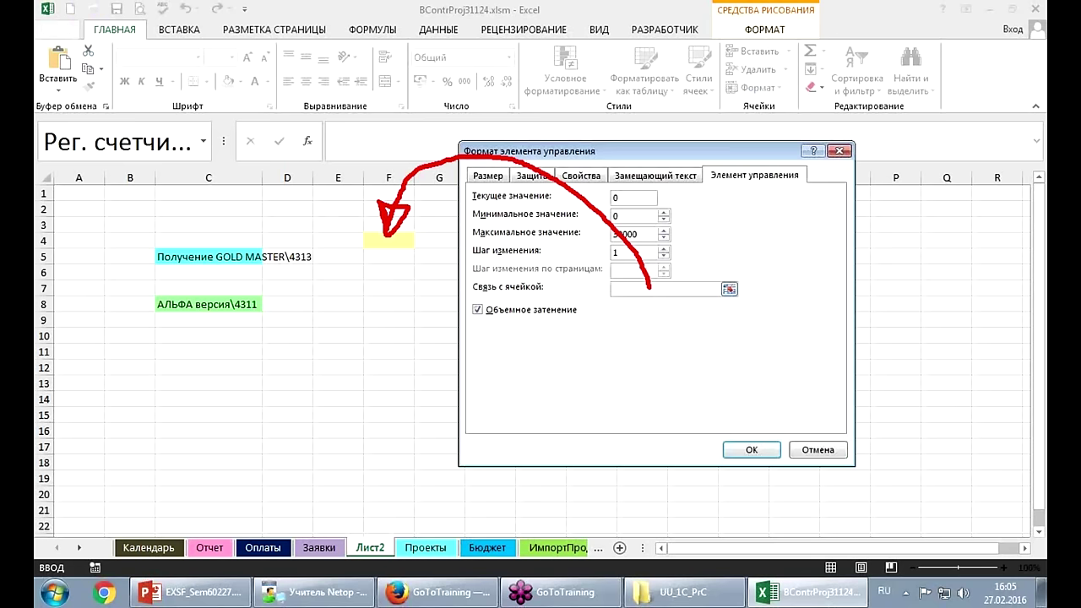
key("Escape")
left_click(392, 238)
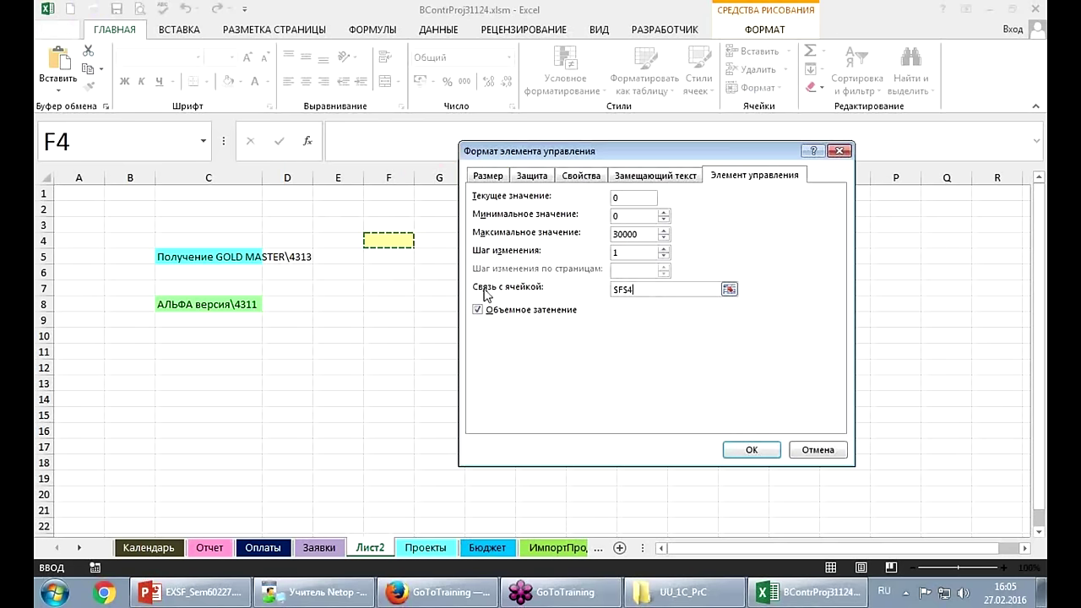
left_click(645, 233)
type("200")
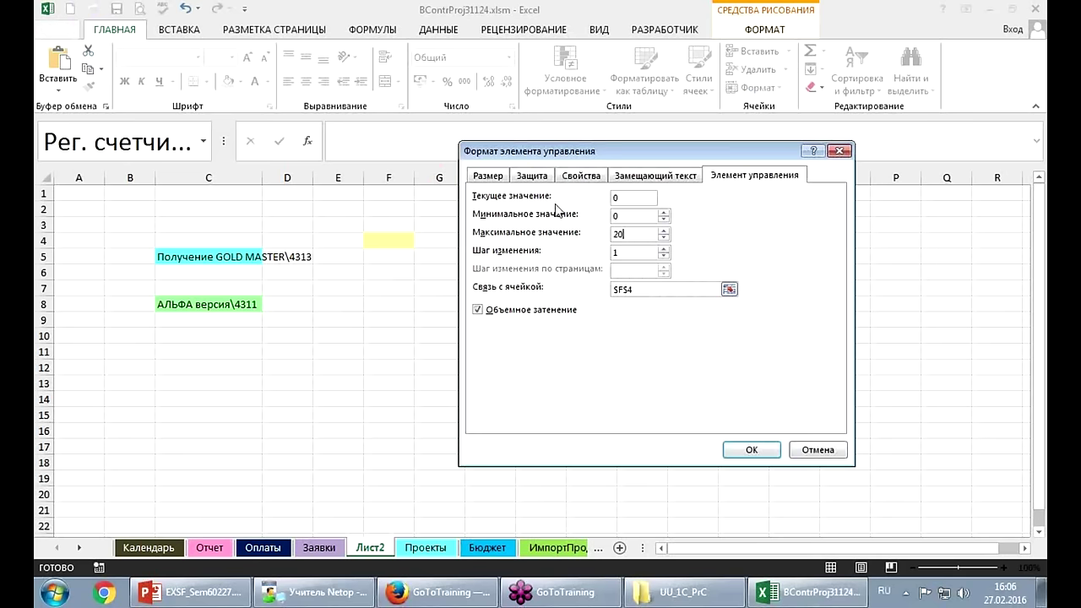
left_click(749, 449)
left_click(534, 316)
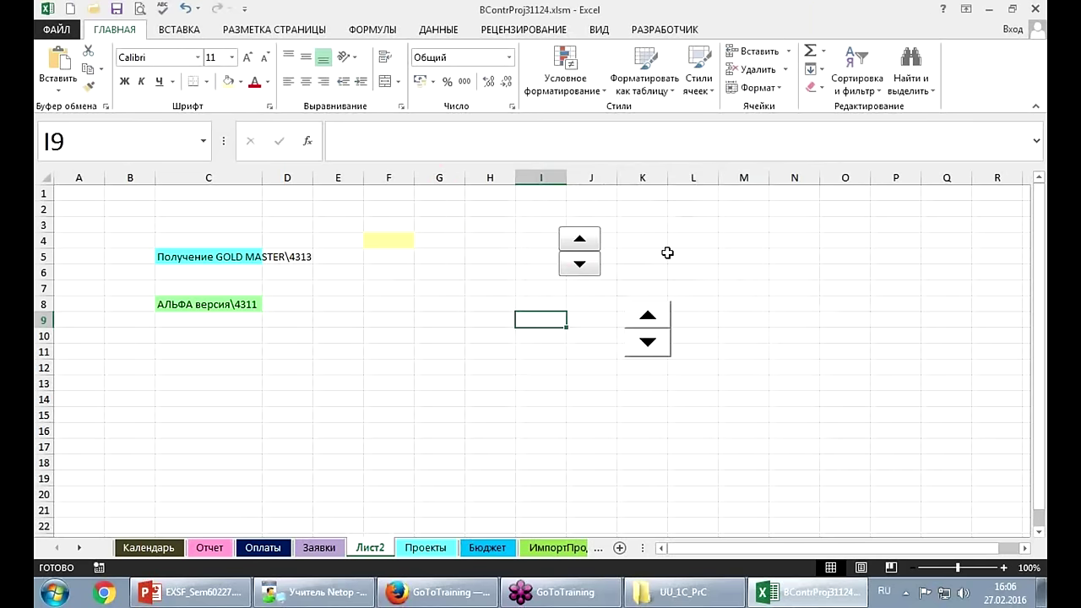
Test the spinner by counting F4 down to 0, then enter 195 in F4.
left_click(581, 238)
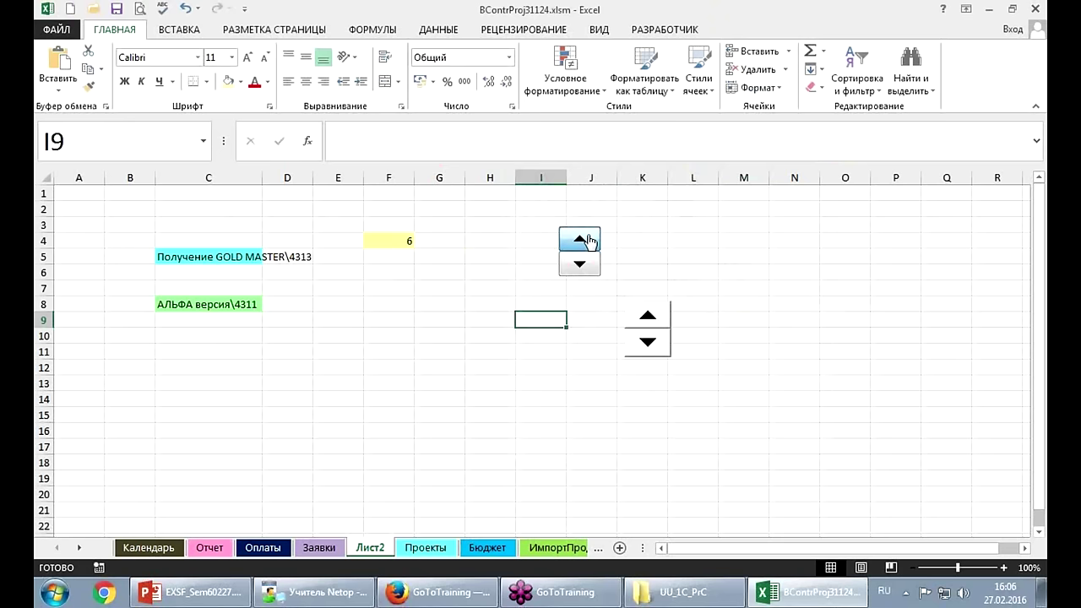
left_click(589, 265)
left_click(591, 266)
left_click(591, 266)
left_click(590, 266)
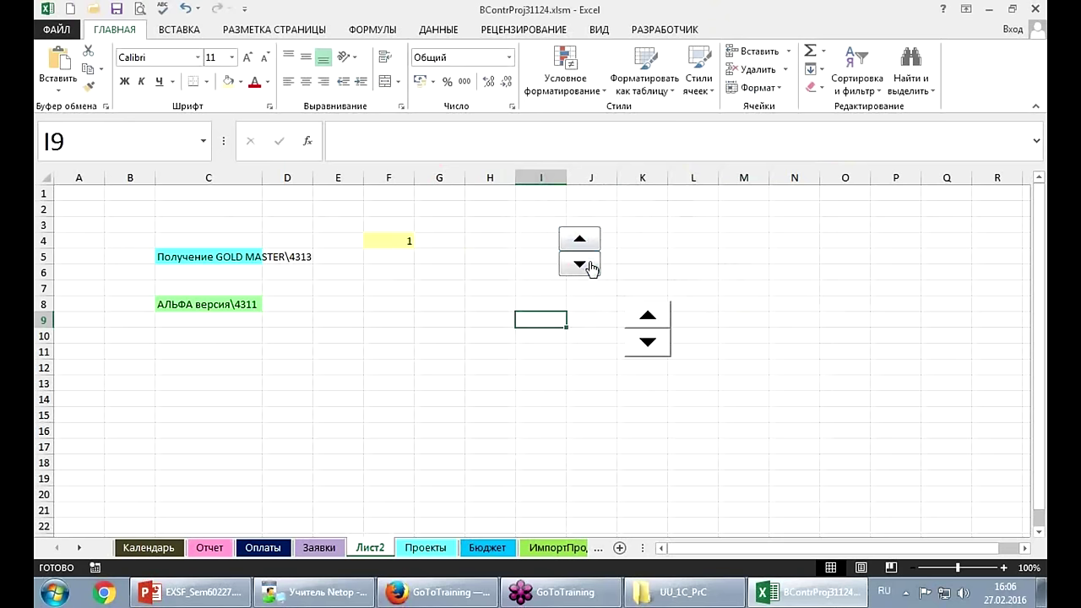
left_click(591, 266)
left_click(399, 242)
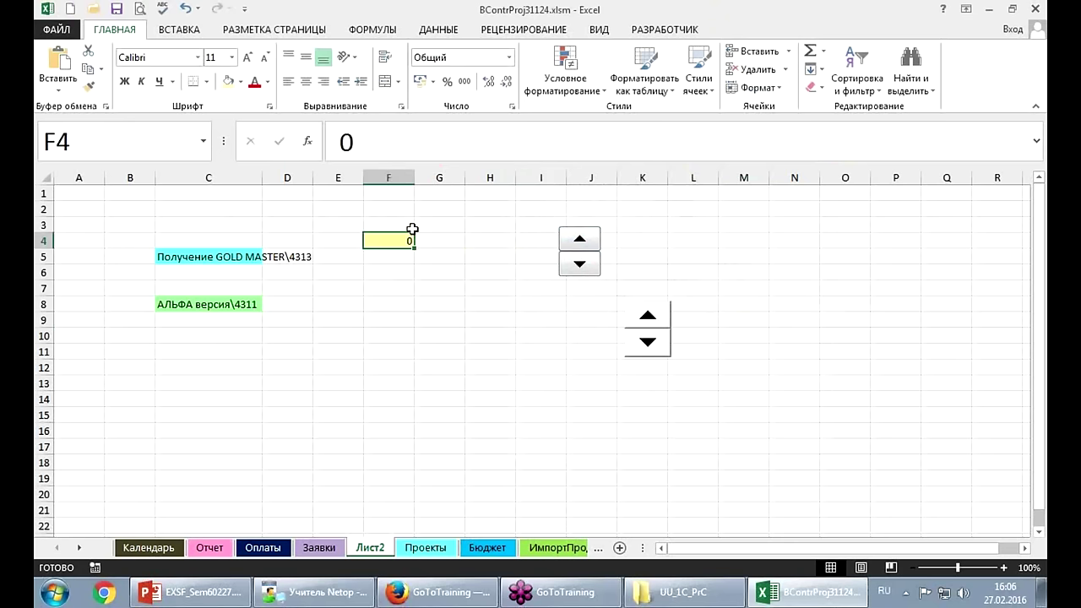
type("195")
key("Return")
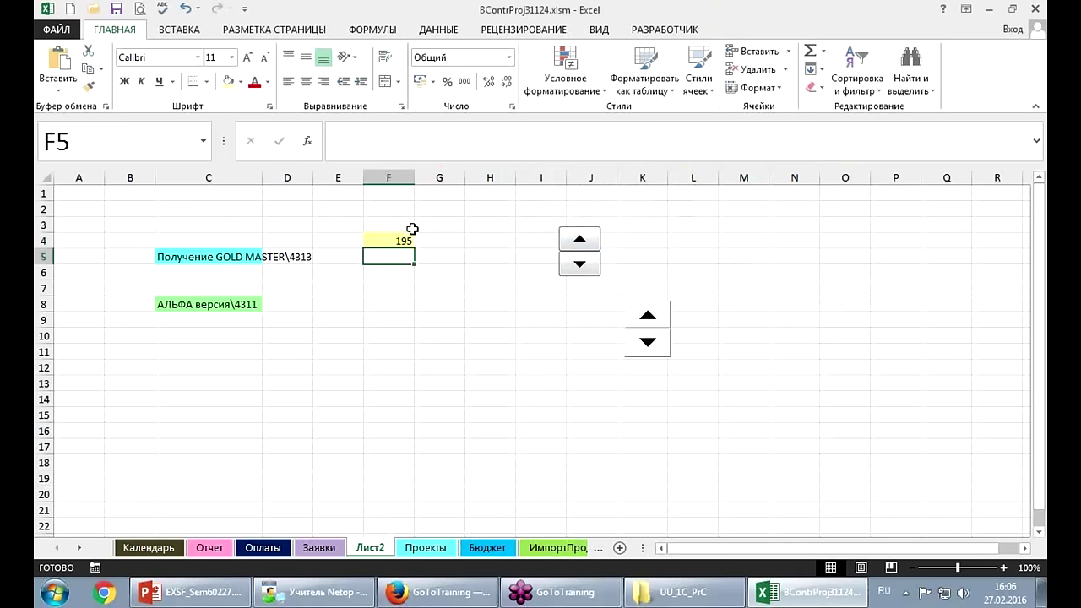
Step F4 up to its 200 limit with the spinner, then select the ActiveX spin button.
left_click(580, 238)
left_click(580, 238)
left_click(580, 238)
left_click(580, 265)
left_click(580, 265)
left_click(585, 263)
left_click(583, 240)
left_click(658, 327)
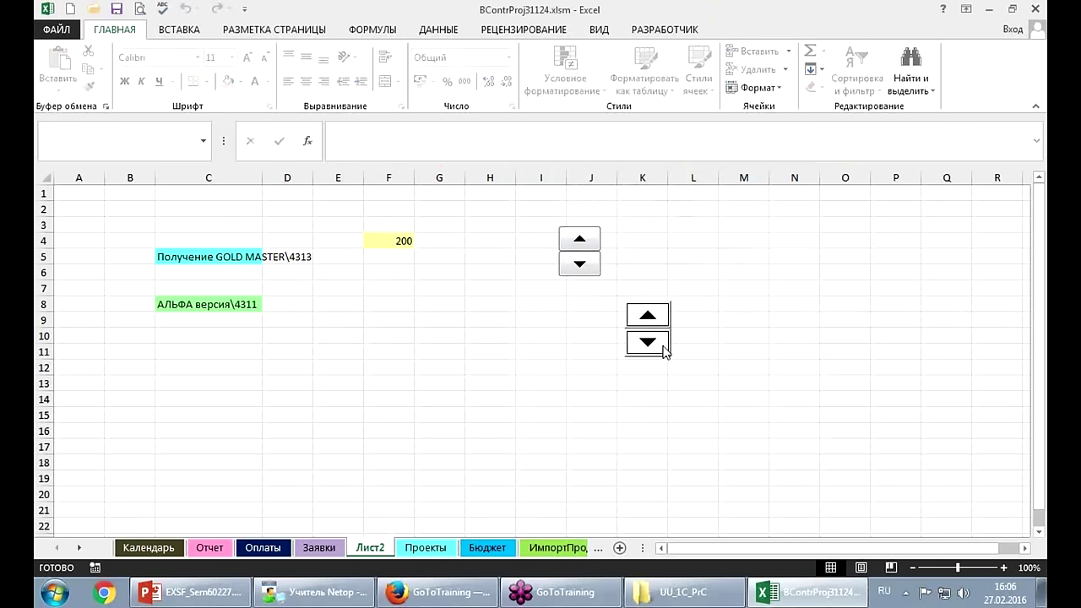
left_click(647, 29)
In design mode, inspect the second spin button's format settings without changes, then delete it.
left_click(444, 61)
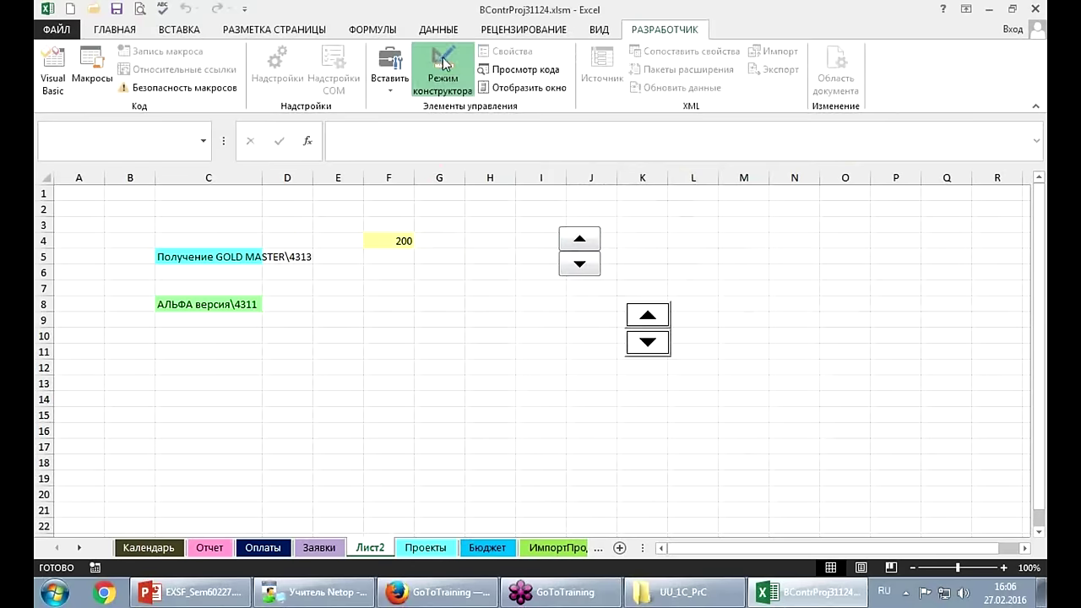
right_click(650, 331)
left_click(714, 494)
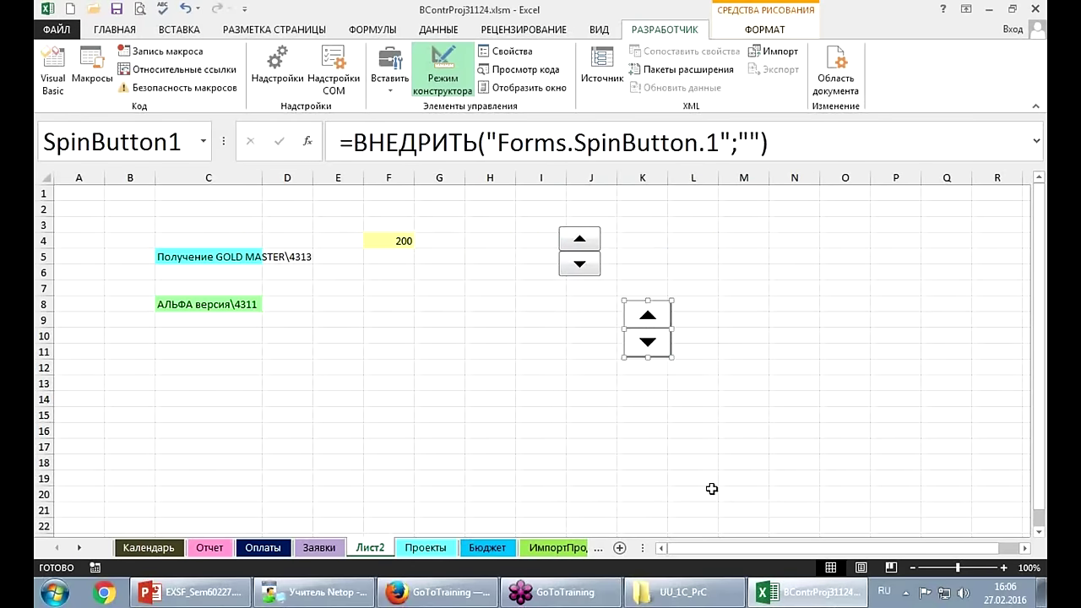
left_click(581, 177)
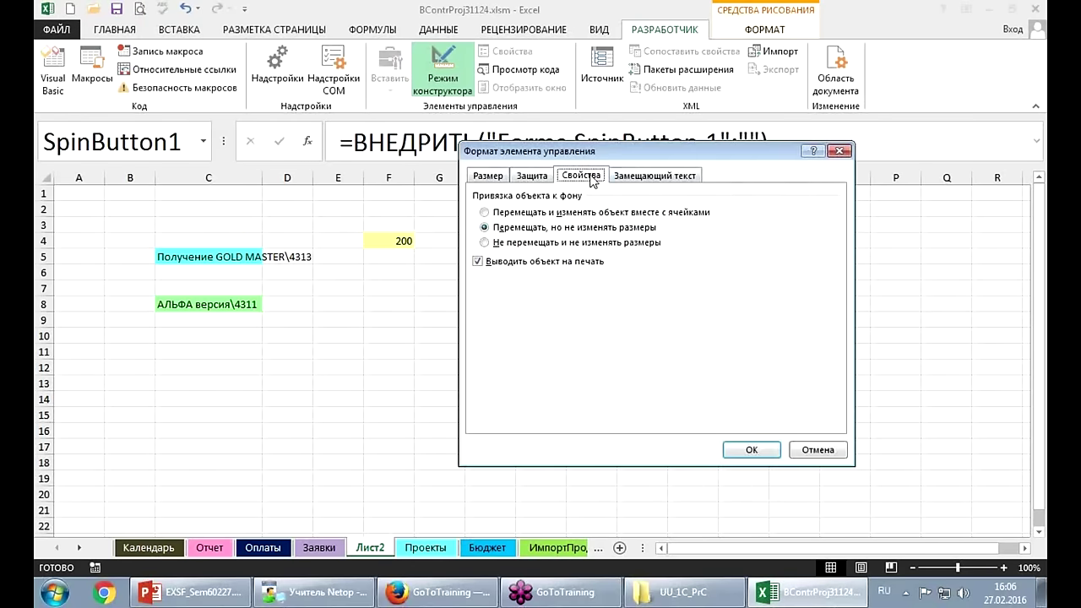
left_click(631, 177)
left_click(579, 177)
left_click(525, 178)
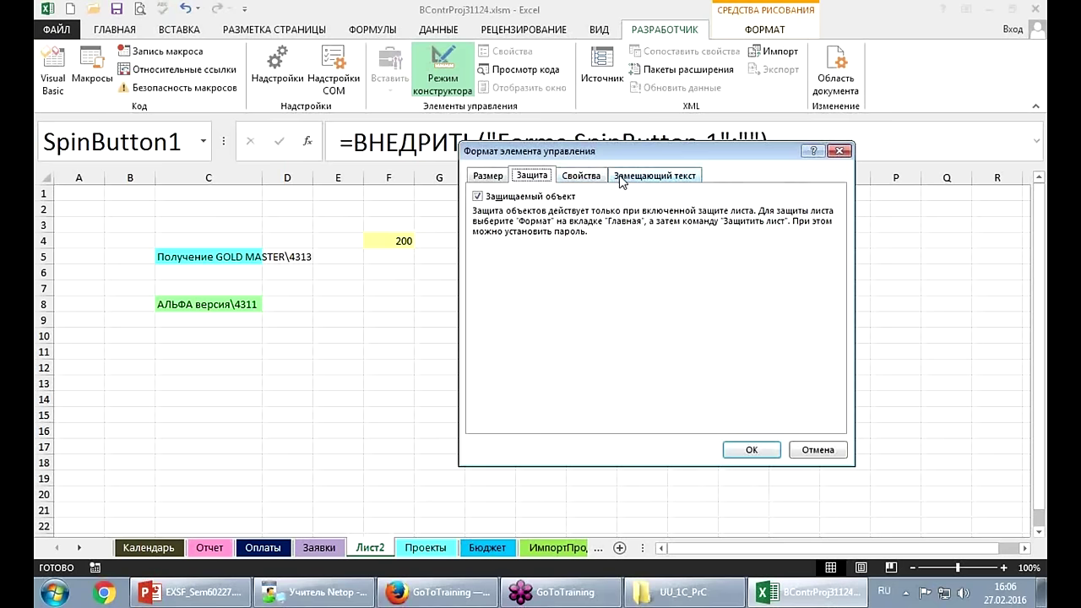
left_click(817, 449)
key("Delete")
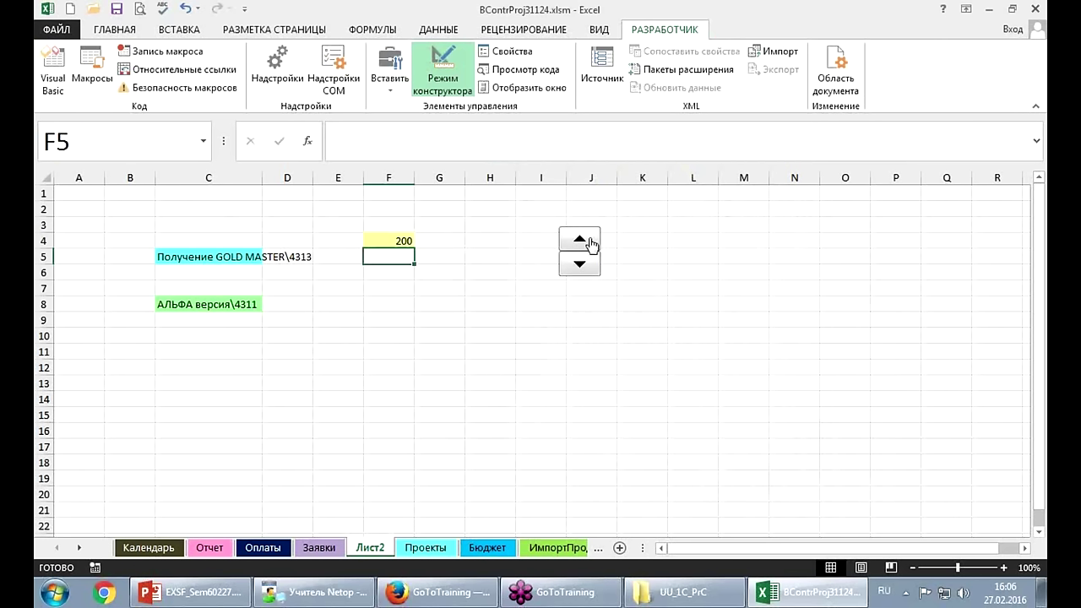
Step F4 down to 194 with the remaining spinner and exit design mode.
left_click(584, 267)
left_click(584, 267)
left_click(437, 86)
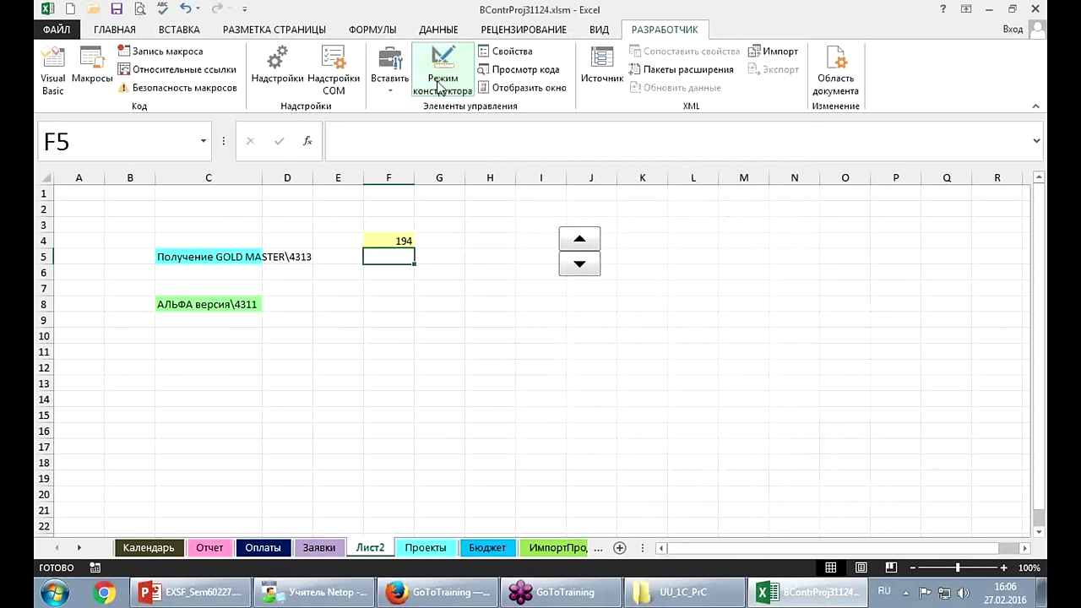
Draw a horizontal scroll bar across D13:K14 and a tall vertical one in column L.
left_click(388, 89)
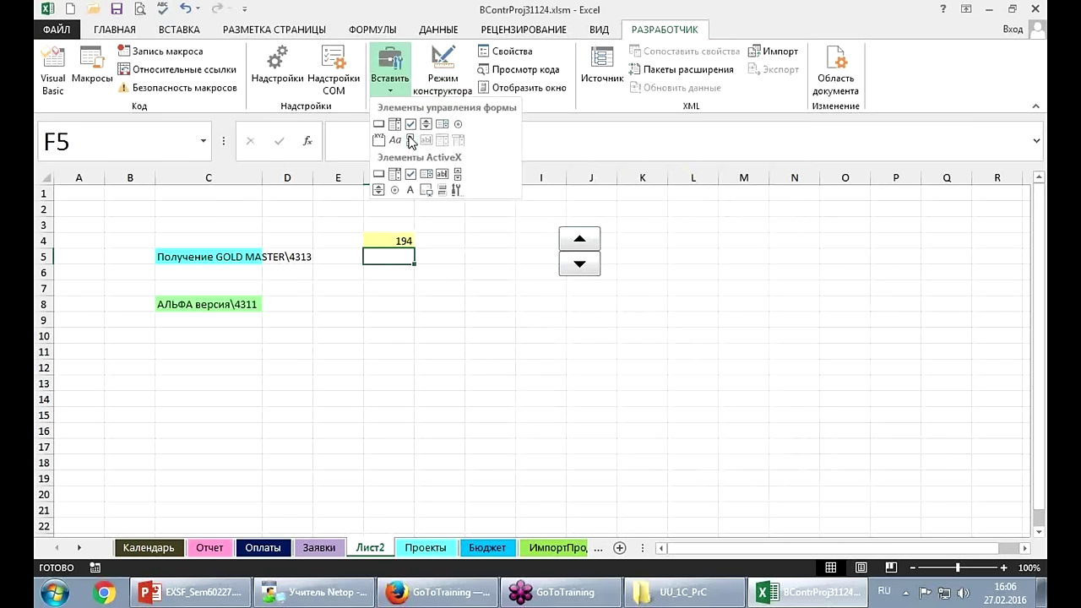
left_click(411, 140)
left_click_drag(278, 377, 539, 387)
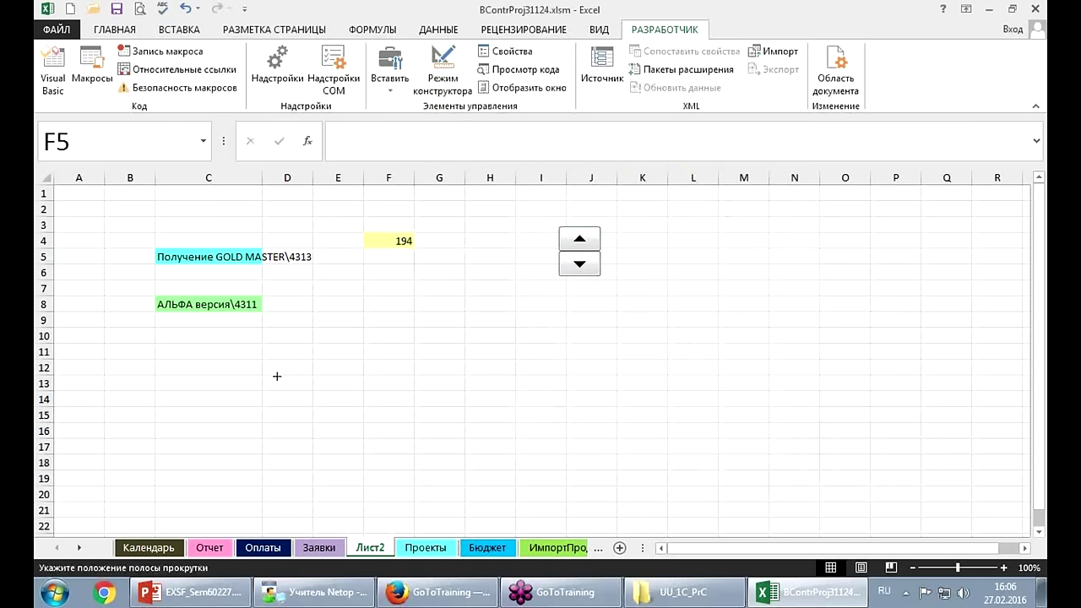
left_click_drag(658, 388, 680, 402)
left_click(389, 80)
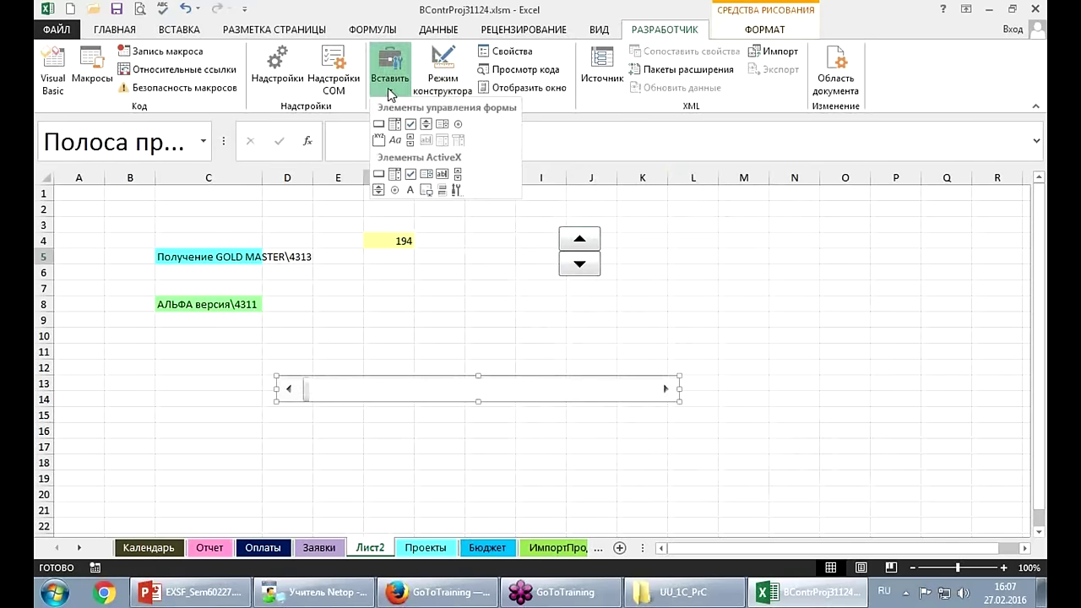
left_click(408, 141)
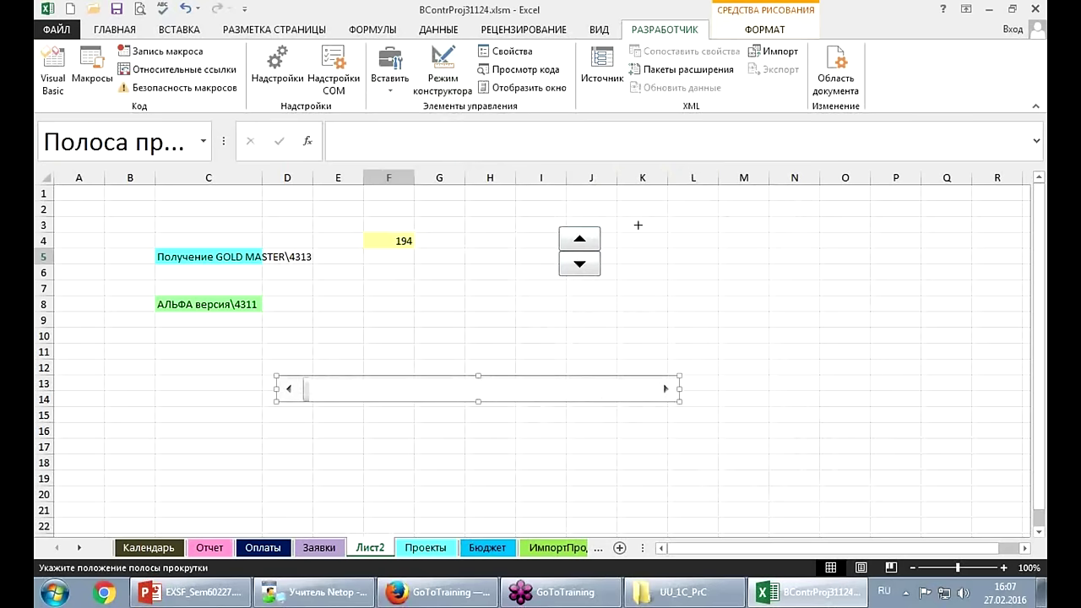
mouse_move(694, 207)
left_mouse_down()
mouse_move(891, 219)
mouse_move(896, 348)
mouse_move(732, 379)
mouse_move(743, 366)
mouse_move(727, 469)
left_mouse_up()
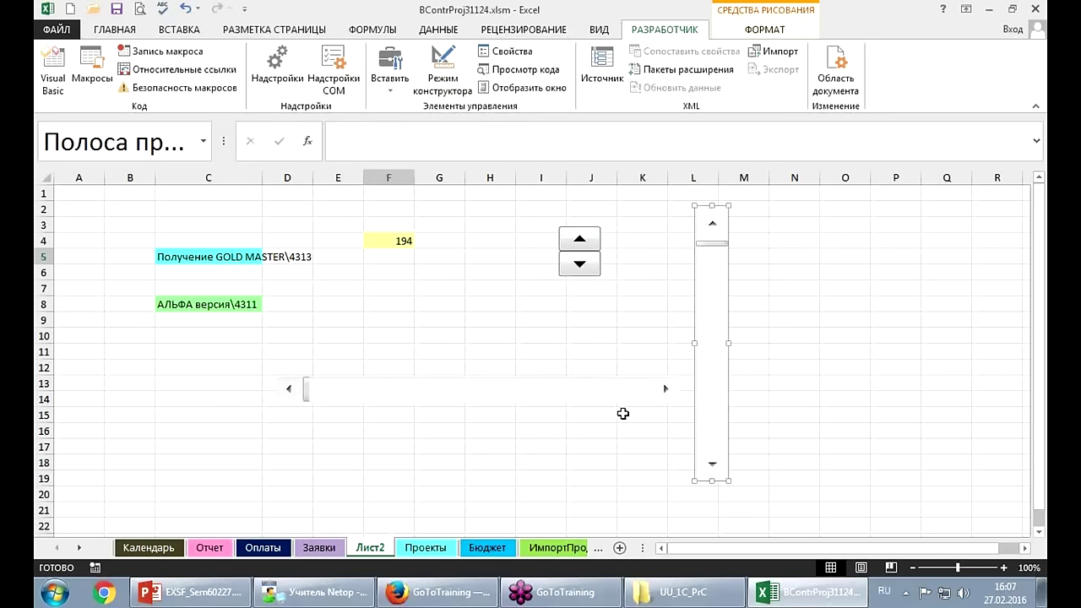
Set the cell link of both the horizontal and vertical scroll bars to $F$4.
right_click(615, 402)
left_click(667, 525)
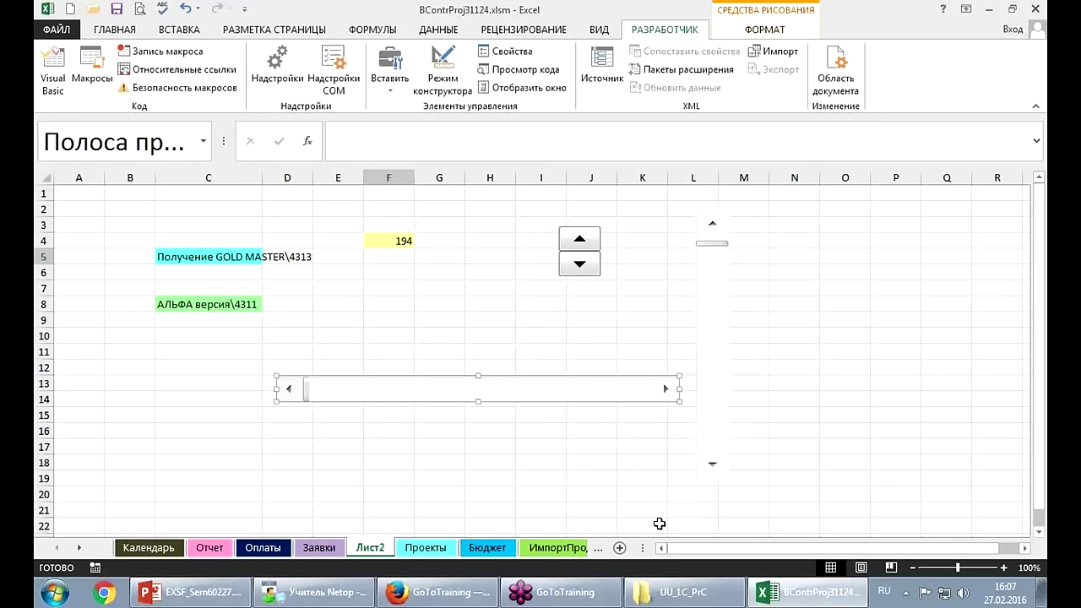
left_click(721, 175)
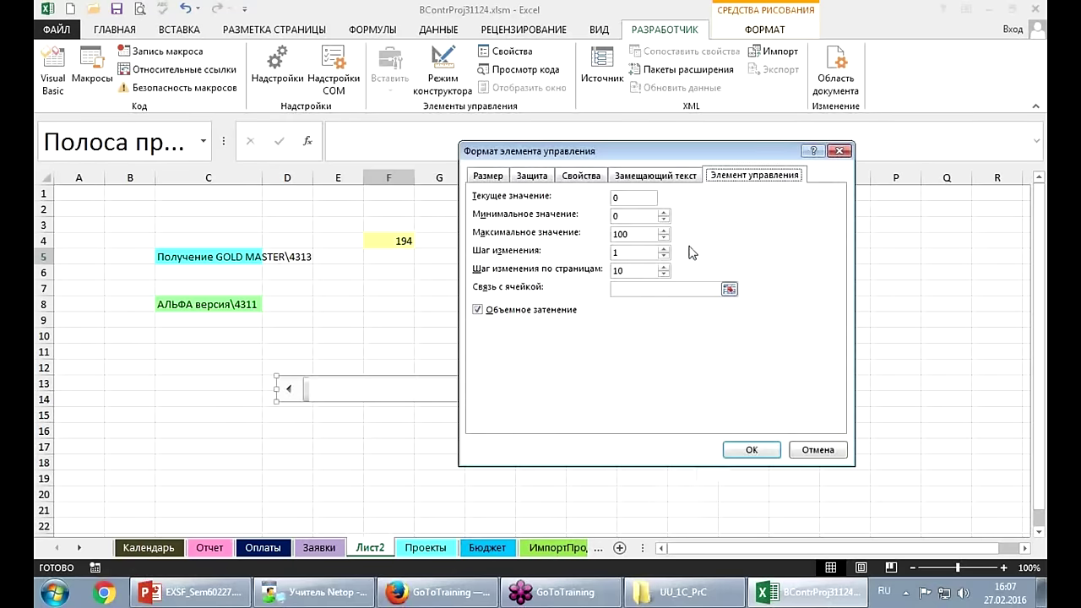
left_click(658, 287)
left_click(399, 239)
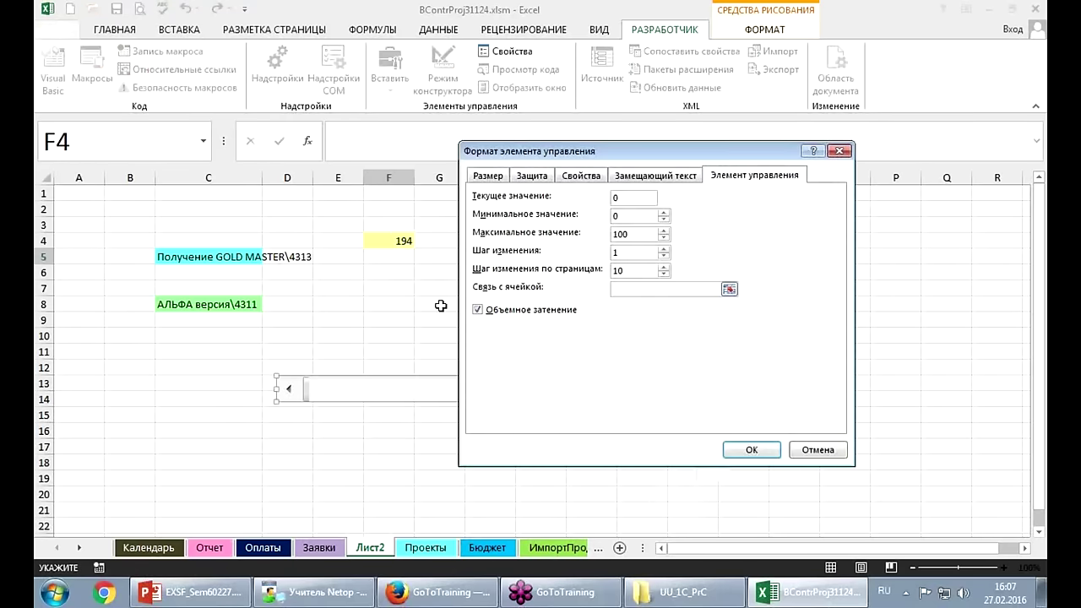
left_click(751, 450)
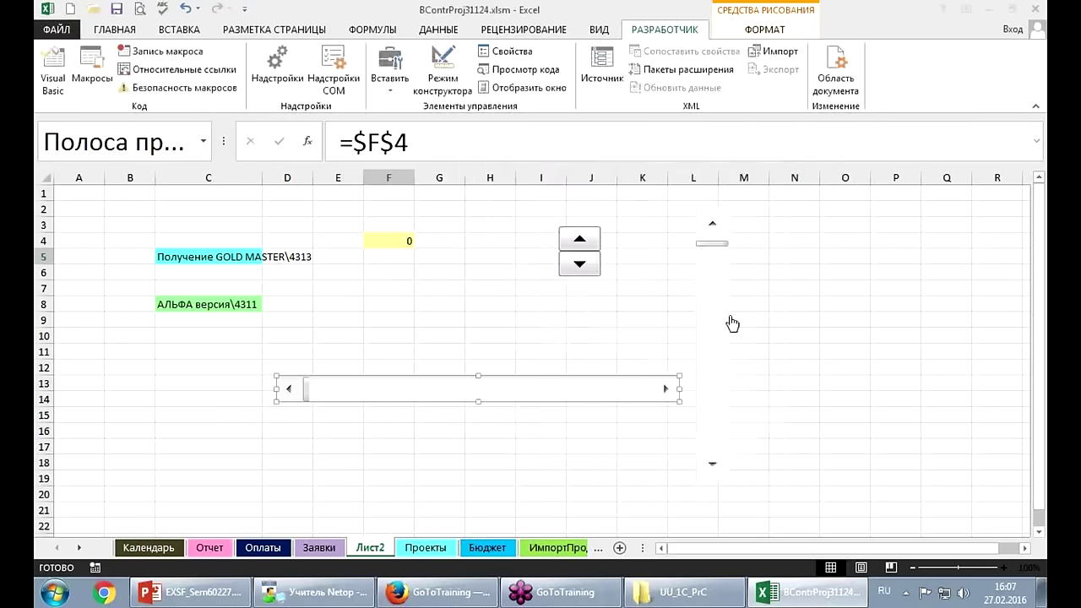
right_click(712, 316)
left_click(756, 435)
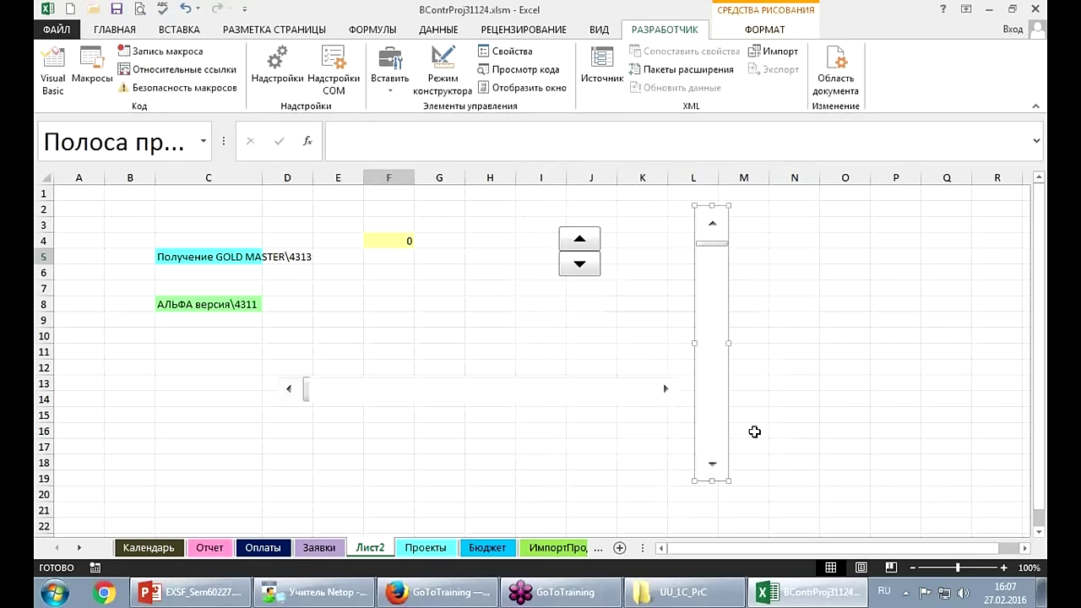
left_click(405, 240)
left_click(753, 449)
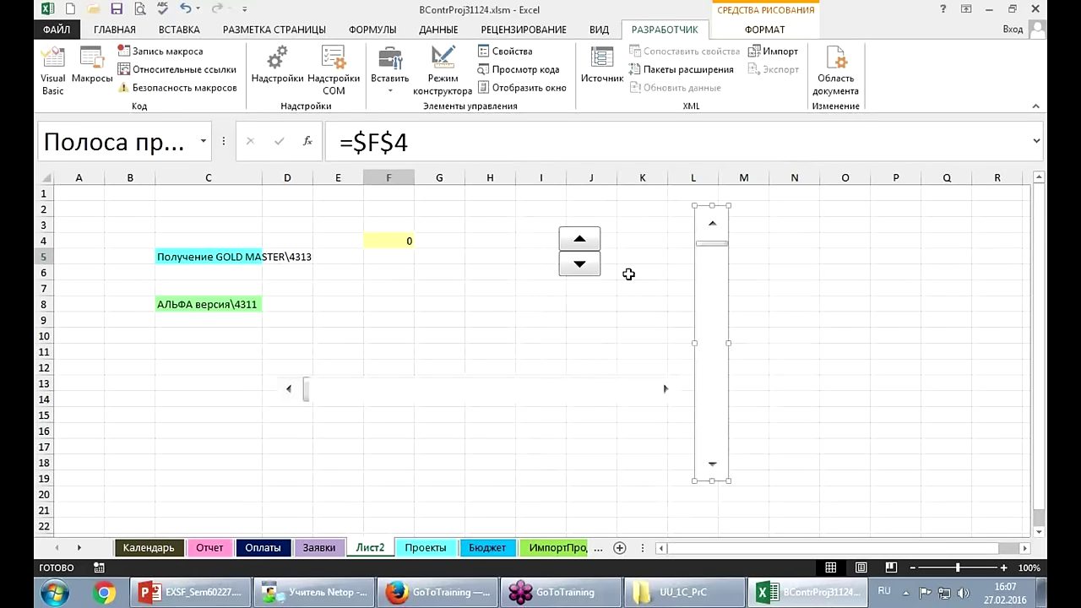
Test the spinner and both scroll bars changing F4 together, leaving it at 35.
left_click(629, 288)
left_click(611, 274)
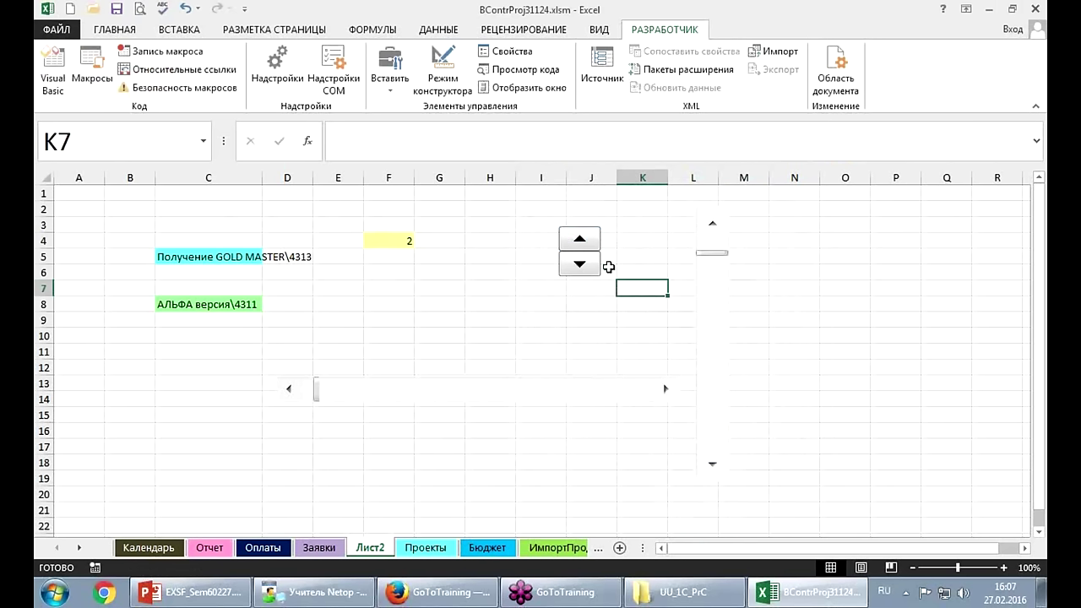
left_click(712, 289)
left_click(722, 362)
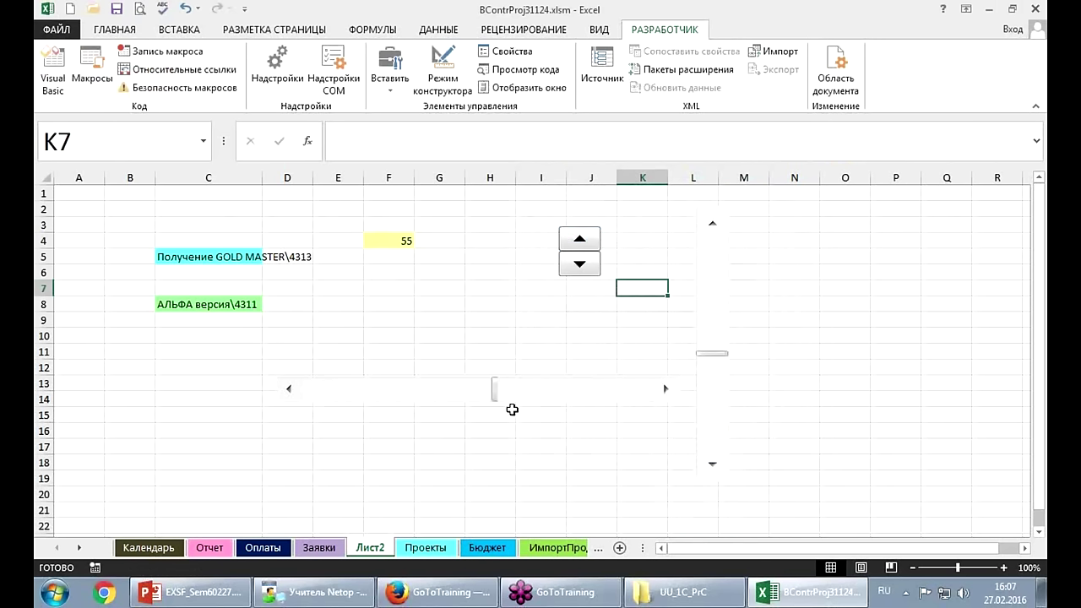
mouse_move(499, 400)
left_mouse_down()
mouse_move(383, 400)
mouse_move(614, 403)
left_mouse_up()
left_click(583, 245)
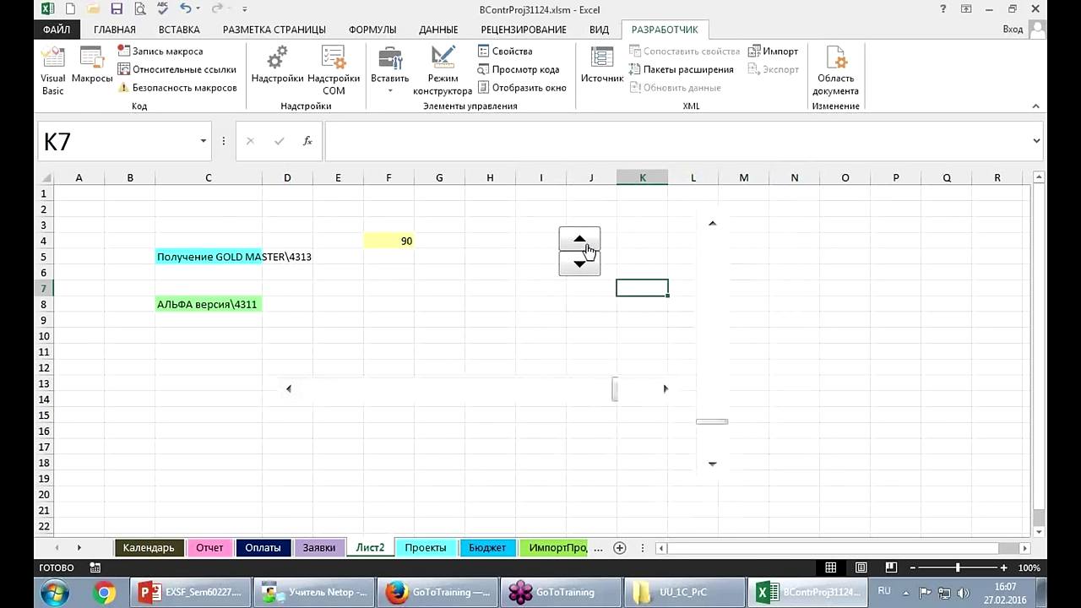
left_click(584, 246)
left_click(586, 249)
left_click(587, 249)
left_click(587, 249)
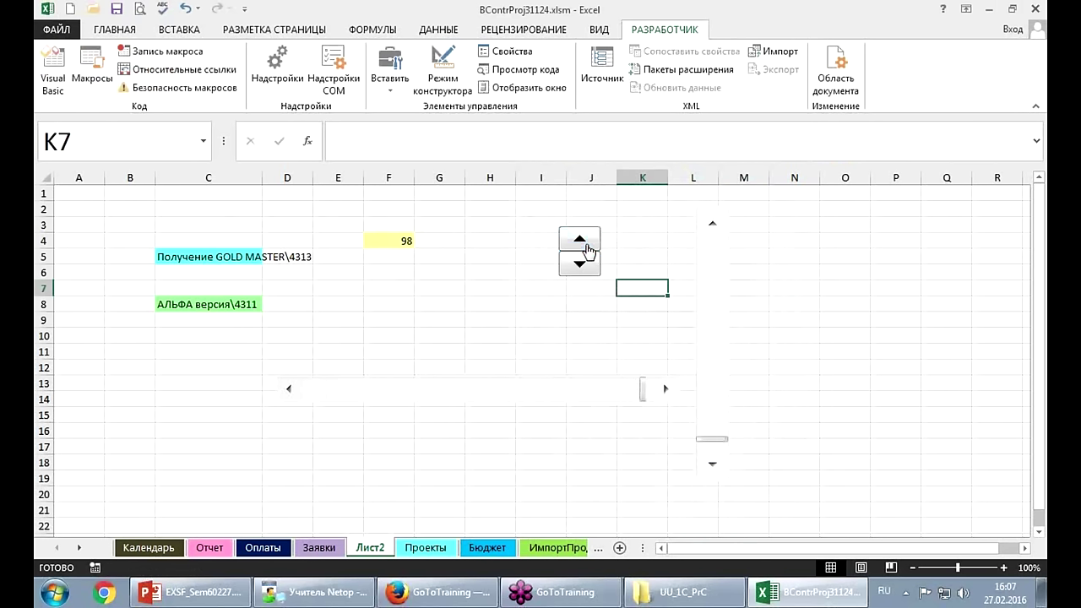
left_click(586, 249)
left_click(587, 249)
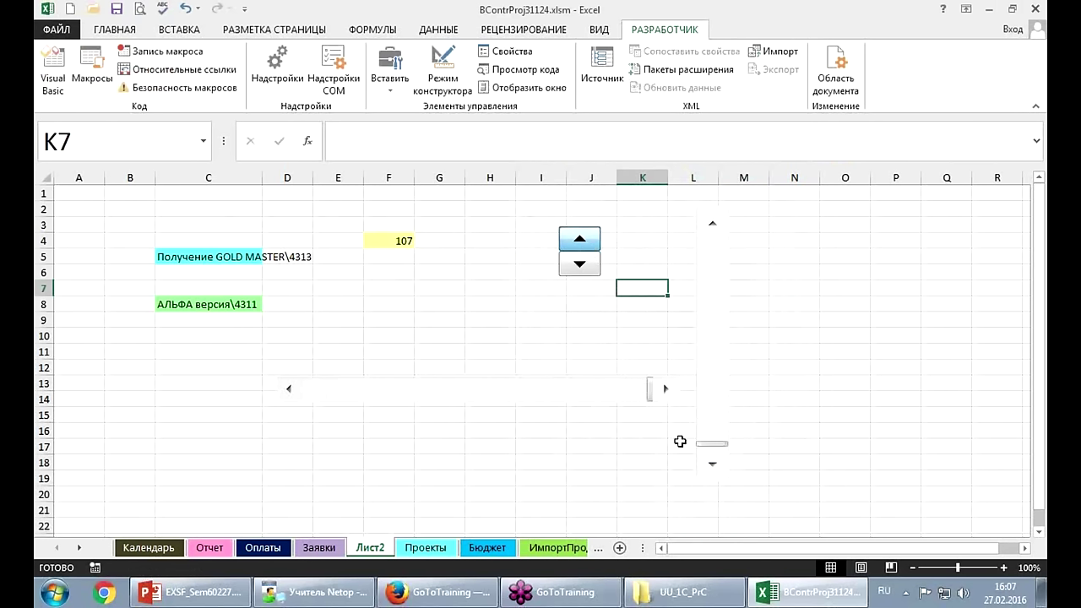
left_click_drag(711, 446, 711, 317)
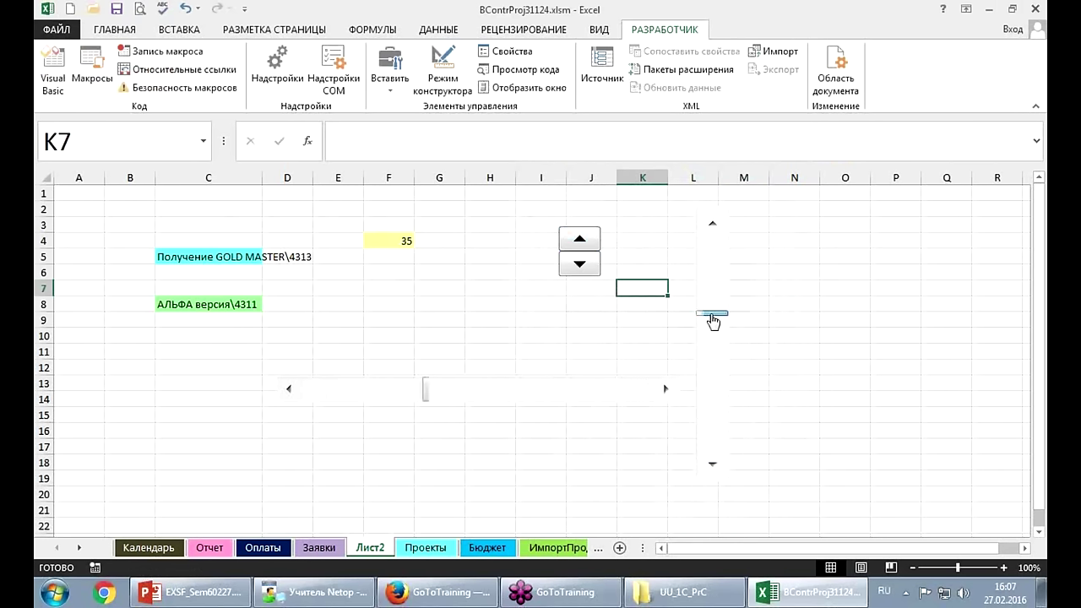
Discard an oversized drop-down and draw a list box from N2 to about Q3.
left_click(394, 95)
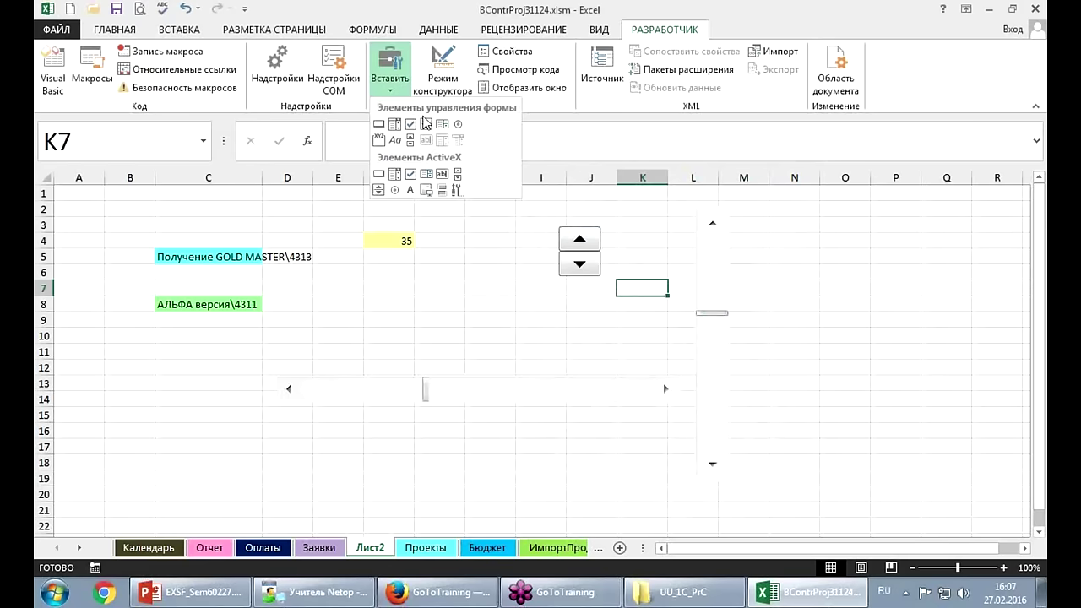
left_click(410, 144)
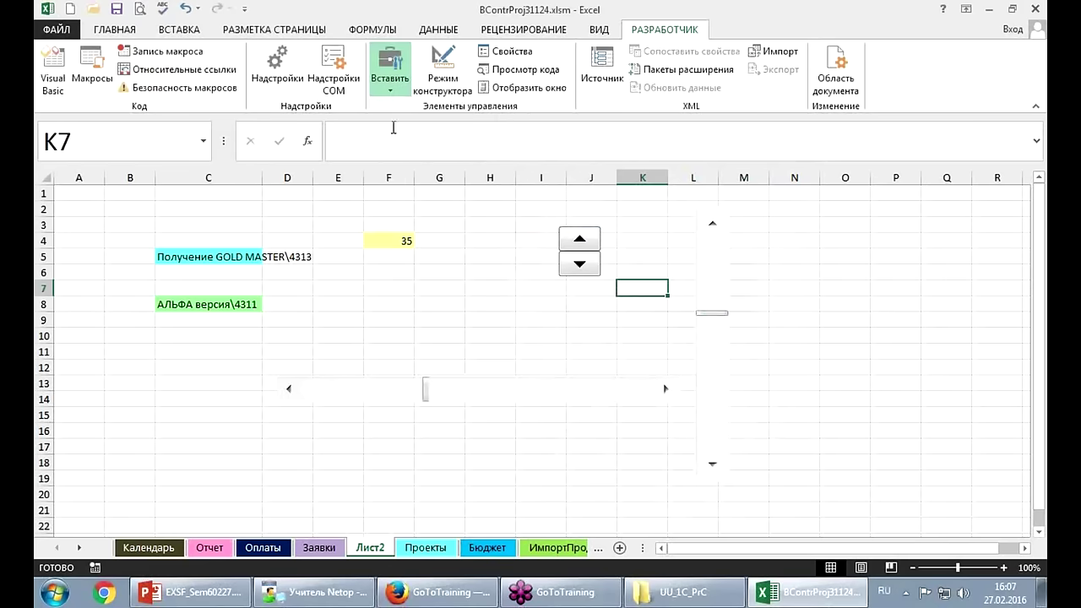
left_click_drag(105, 336, 219, 483)
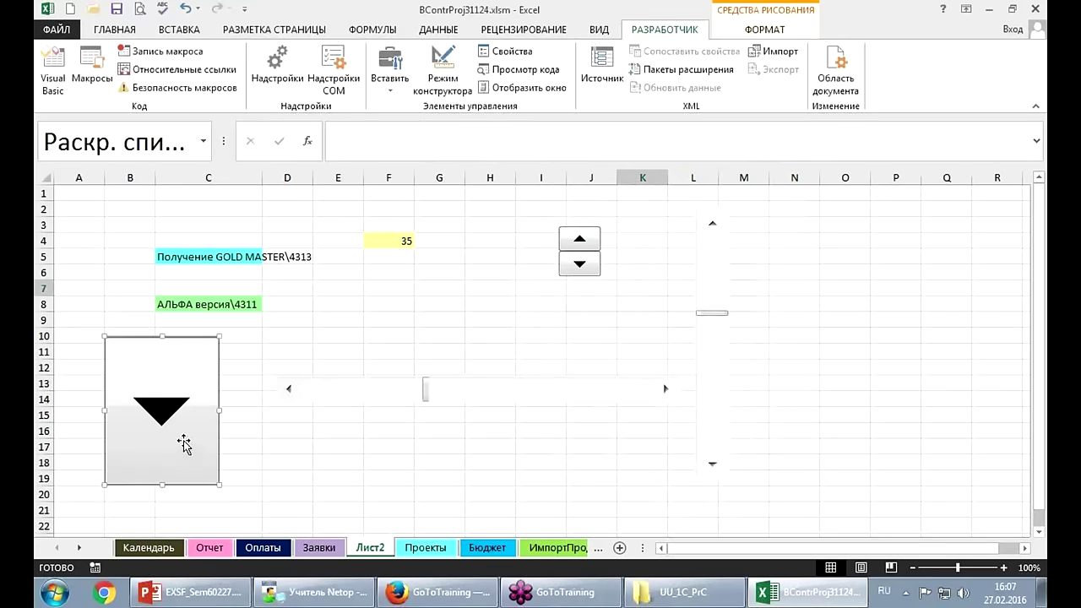
key("Delete")
left_click(390, 85)
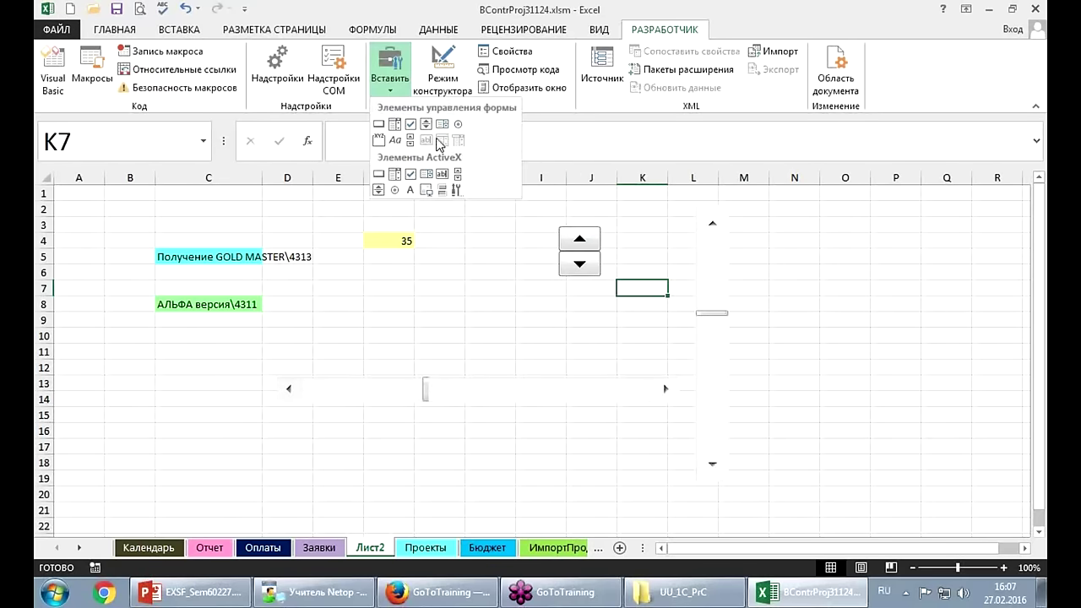
left_click(463, 279)
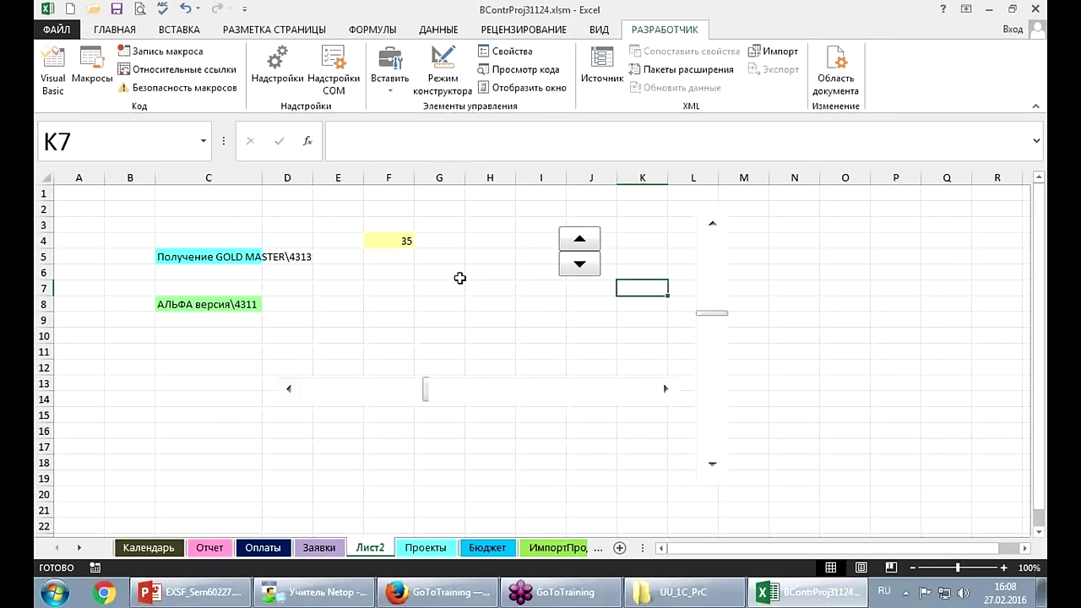
left_click(782, 212)
left_click(391, 88)
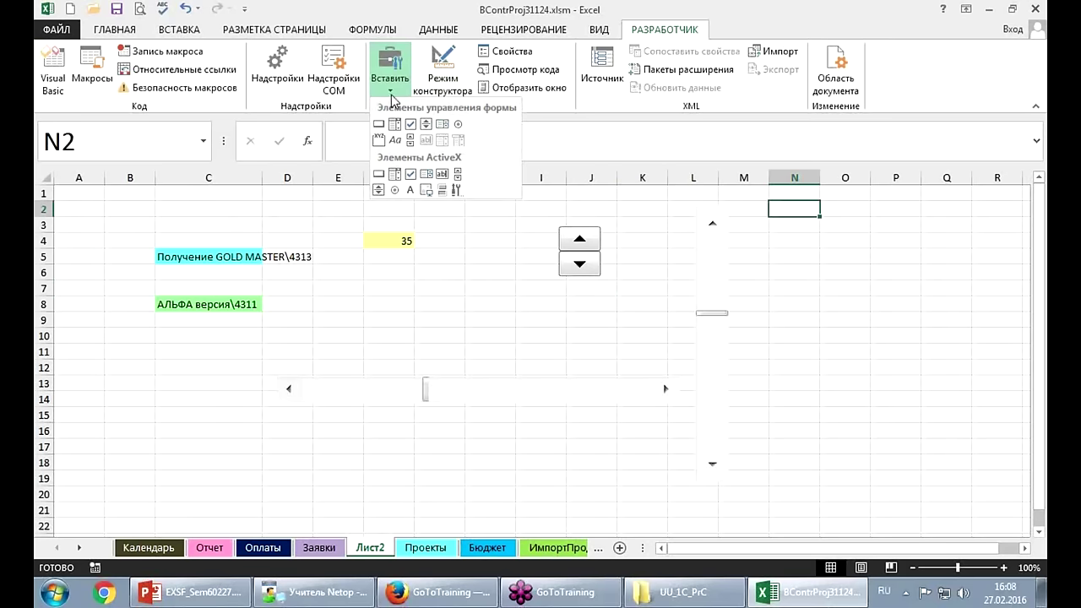
left_click(441, 124)
left_click_drag(769, 205, 950, 229)
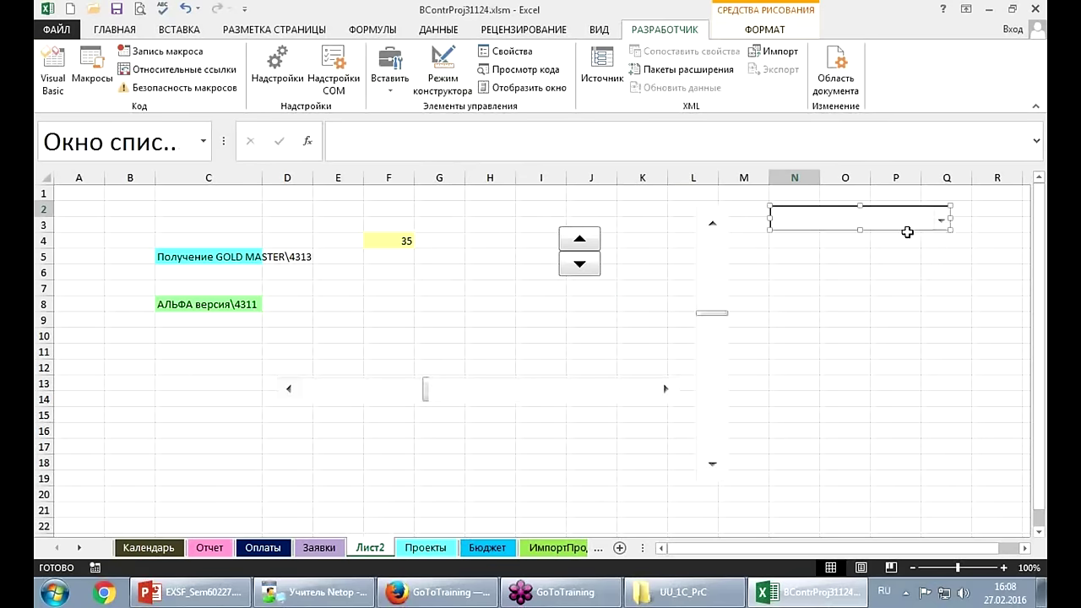
Set the list box input range to Заявки!$A$20:$A$26 and cell link to $F$5.
right_click(903, 228)
left_click(938, 352)
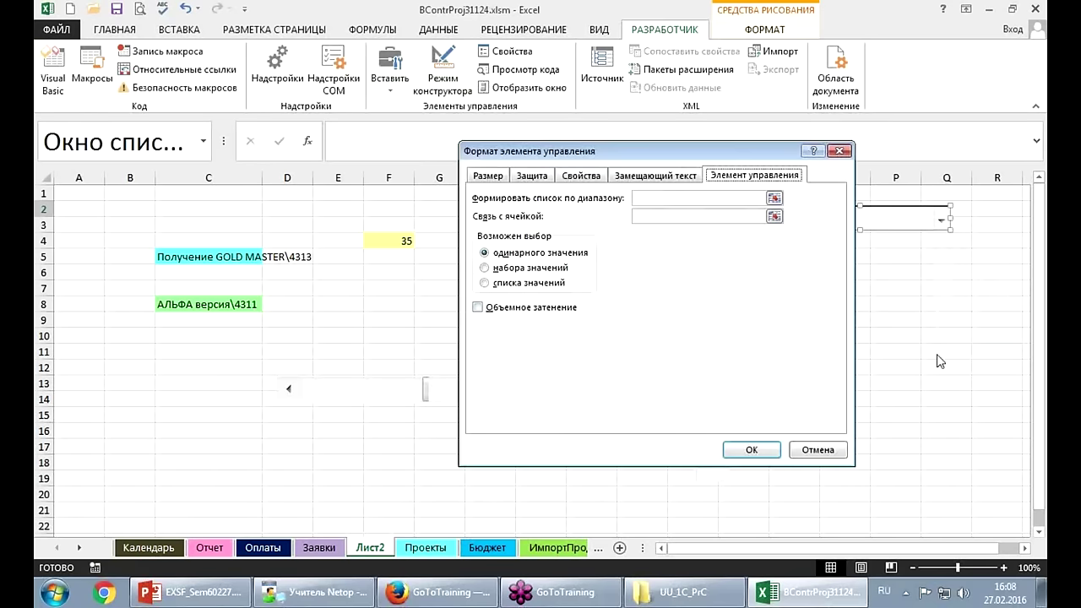
left_click(674, 197)
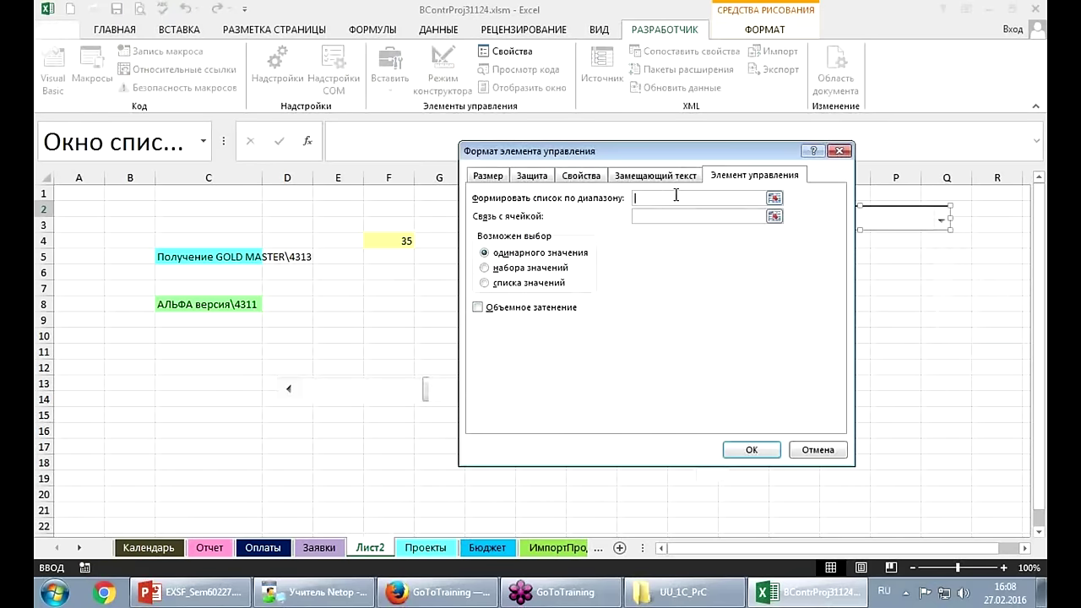
left_click(319, 547)
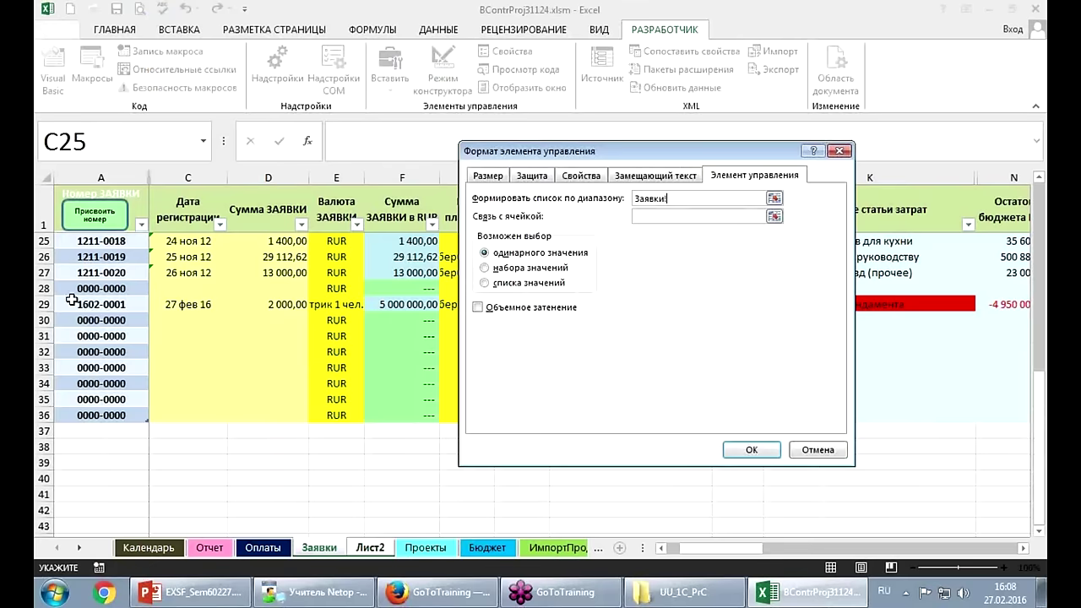
left_click_drag(101, 256, 102, 351)
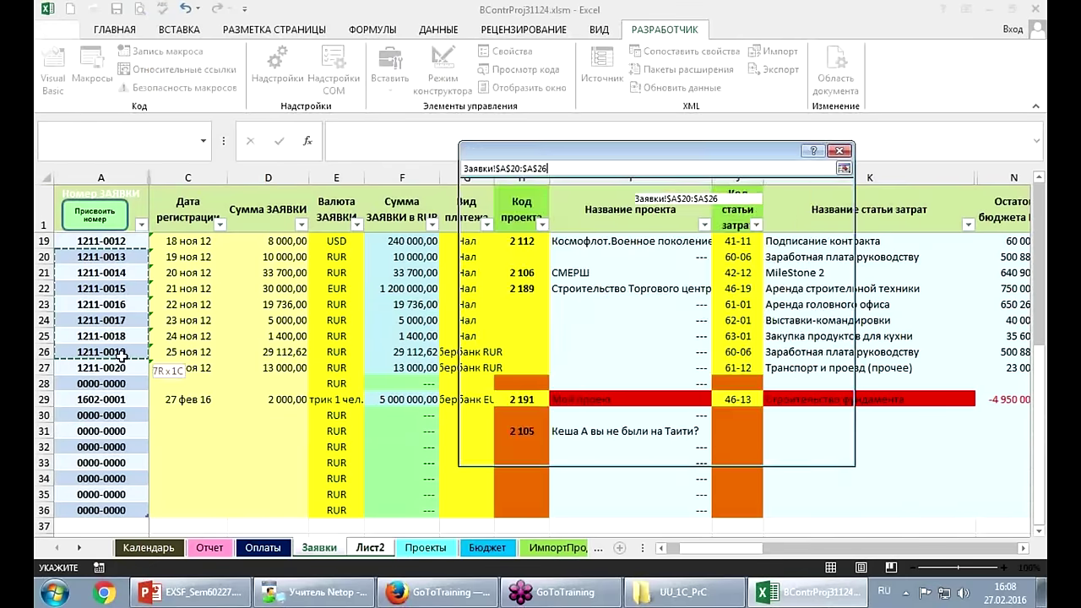
left_click(662, 218)
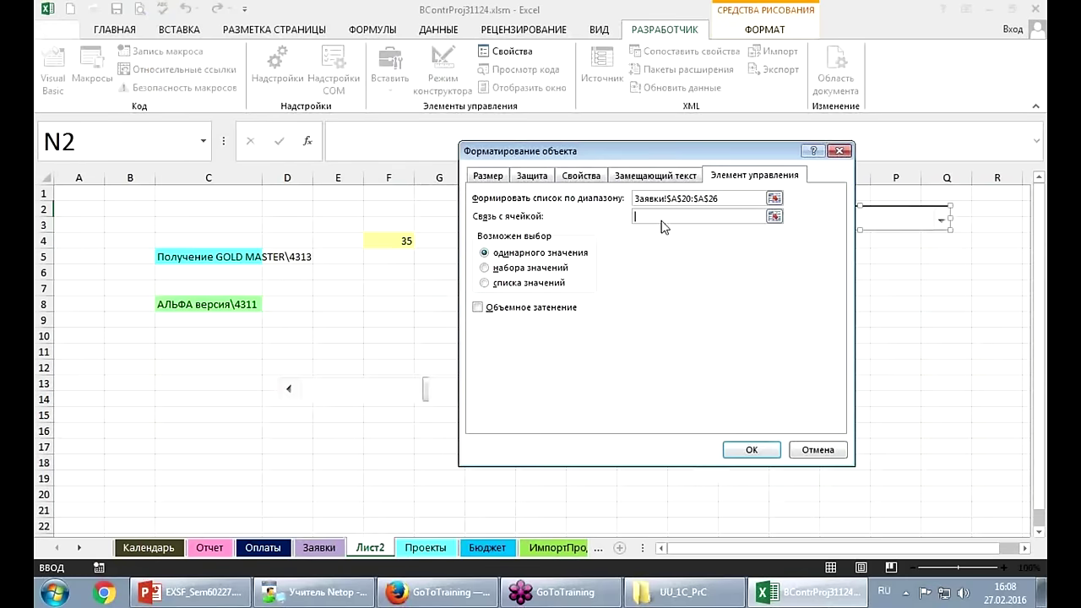
left_click(380, 256)
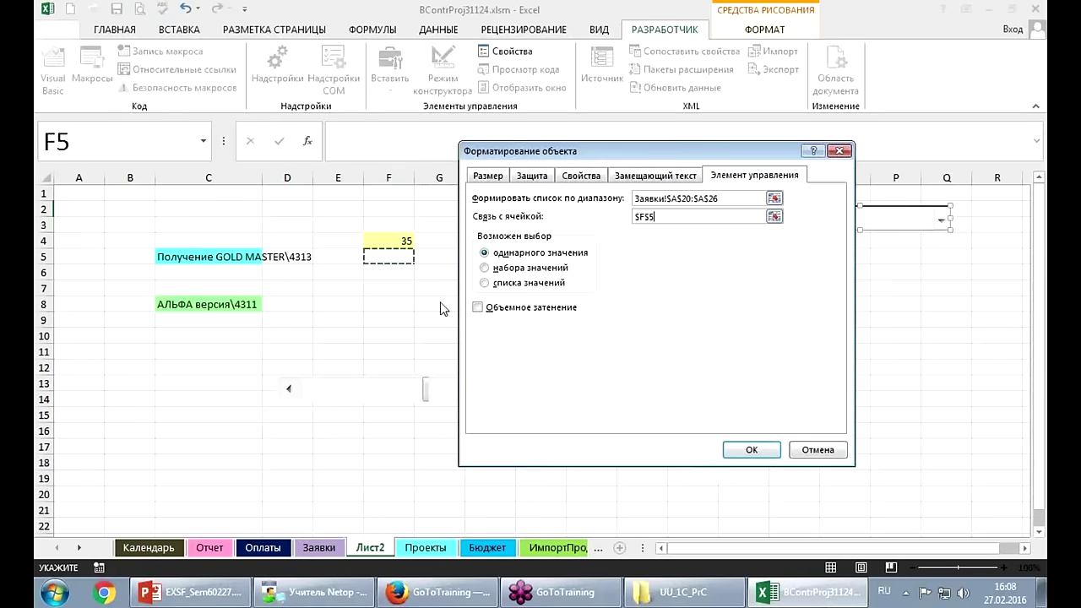
left_click(750, 449)
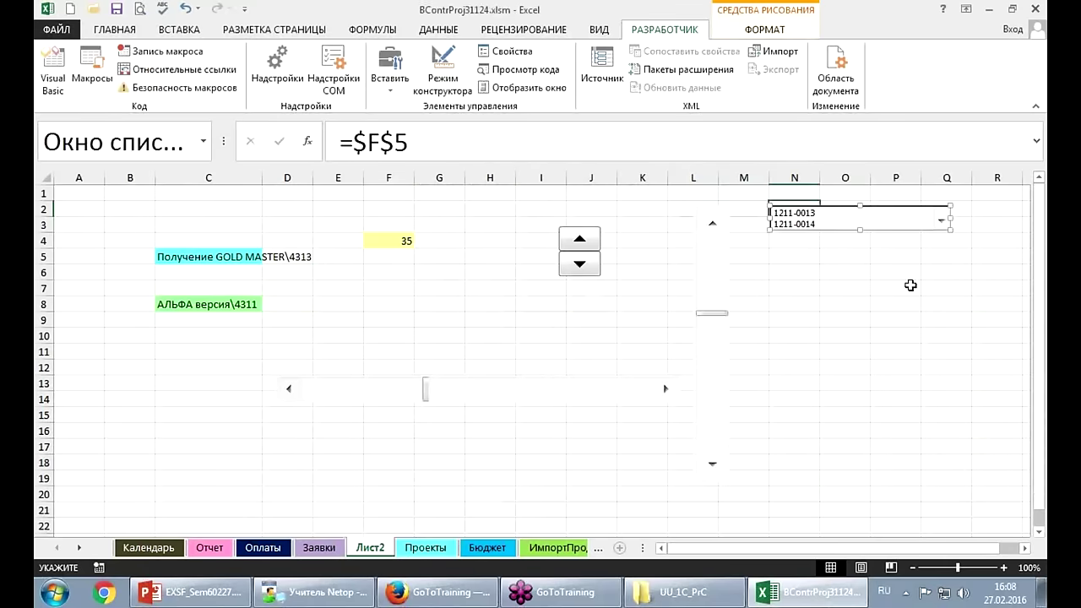
left_click(905, 287)
Test the list by picking 1211-0014 and then 1211-0013.
left_click(797, 224)
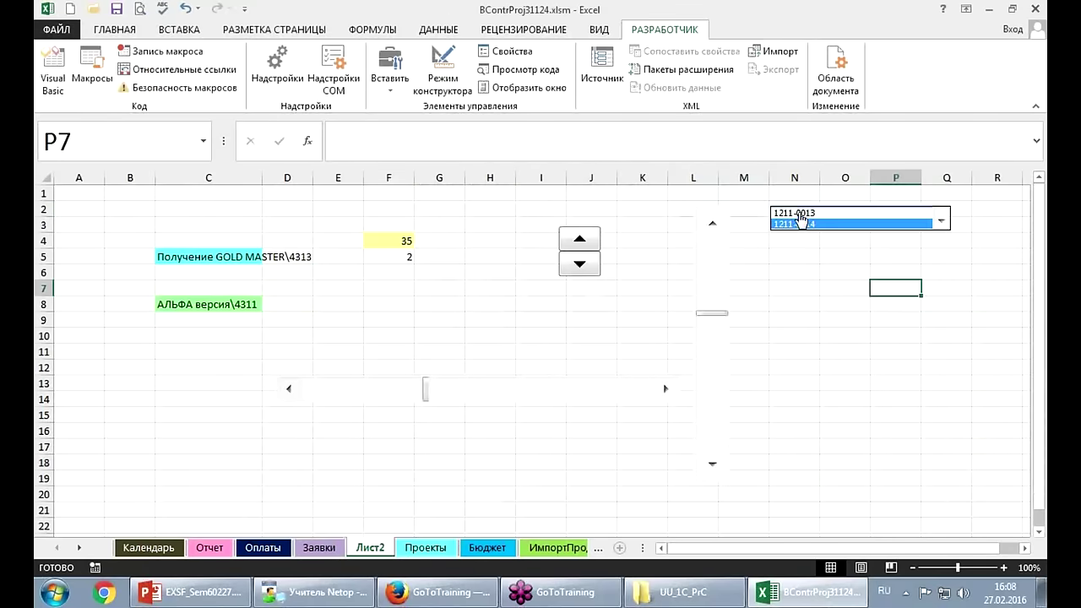
left_click(801, 212)
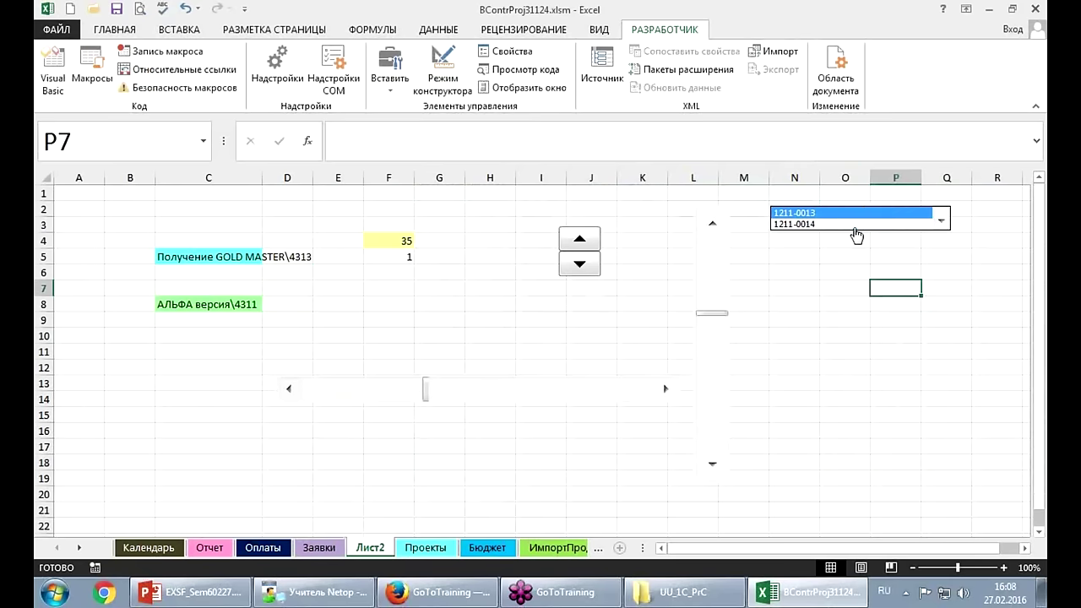
left_click(802, 225)
left_click(802, 214)
left_click(394, 93)
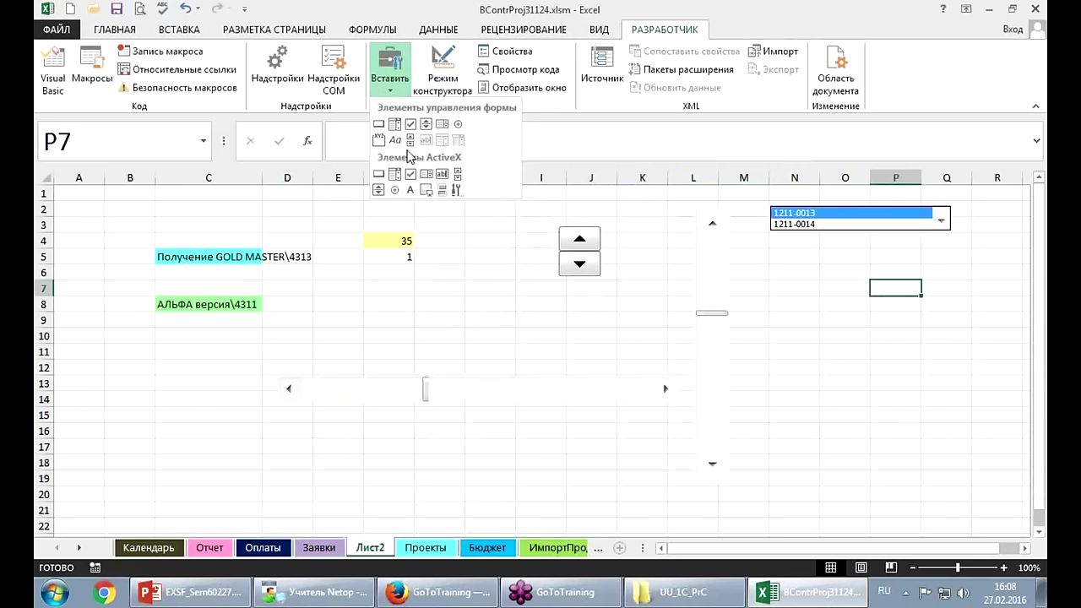
Draw a combo box near N8 with input range Оплаты!$J$3:$J$11 and cell link $F$6.
left_click(395, 126)
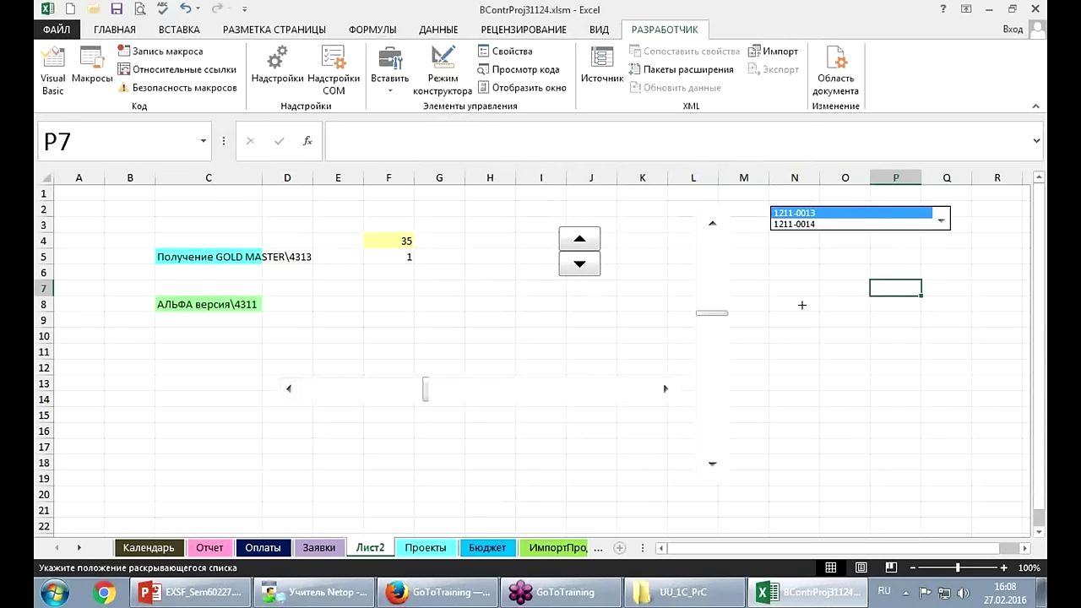
left_click_drag(791, 302, 956, 325)
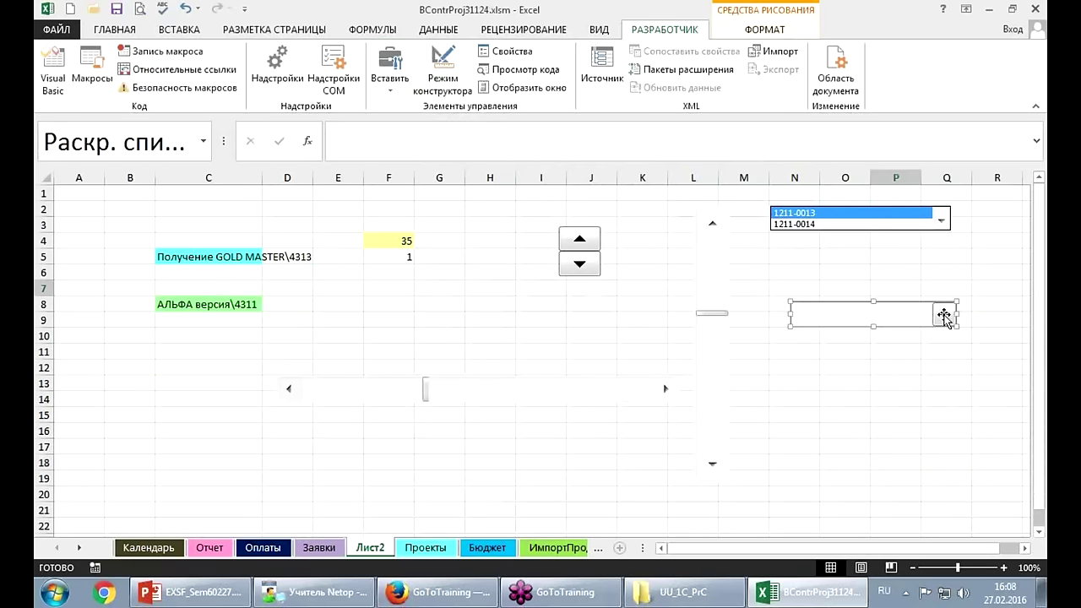
right_click(925, 319)
left_click(883, 445)
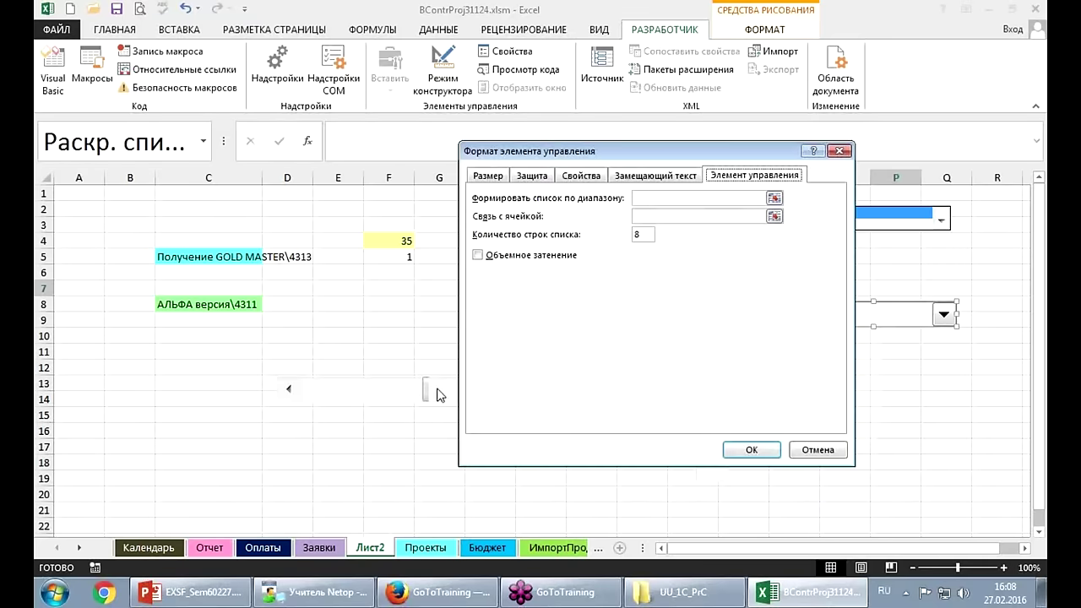
left_click(652, 198)
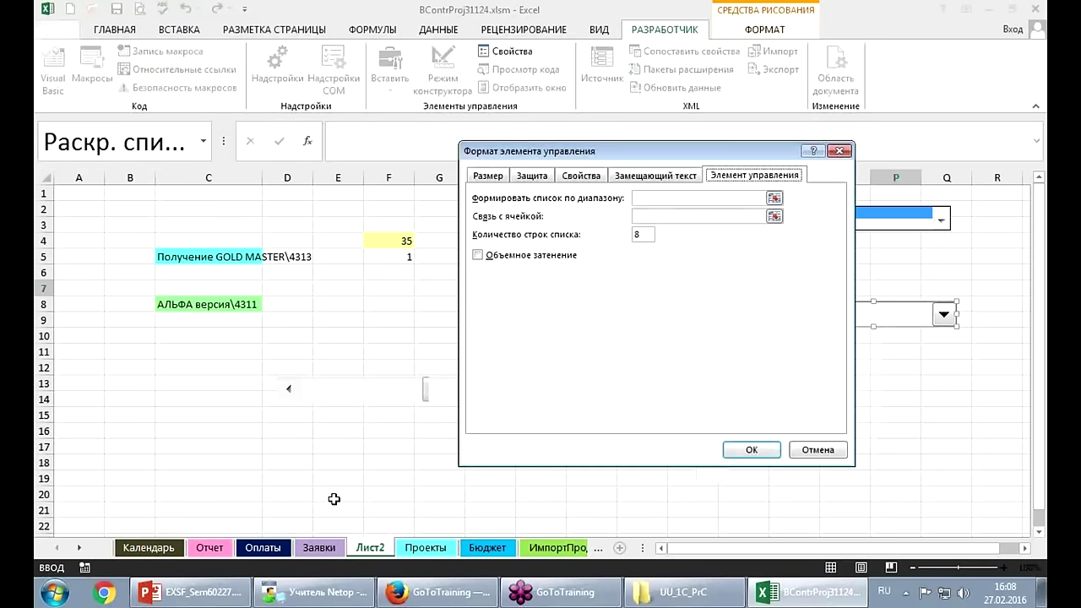
left_click(267, 547)
left_click_drag(307, 272, 324, 323)
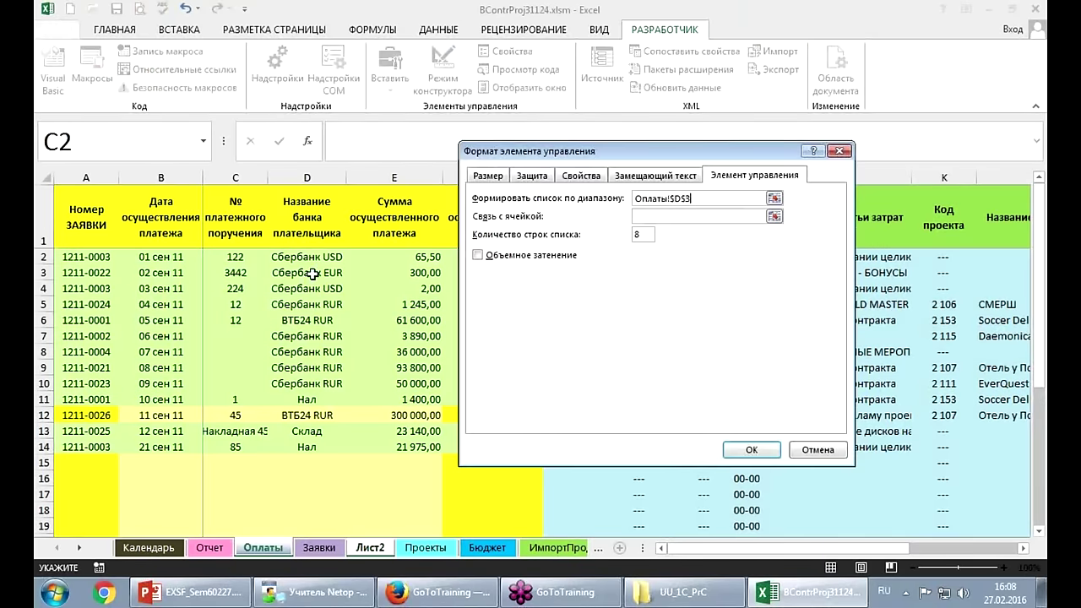
left_click_drag(863, 275, 878, 406)
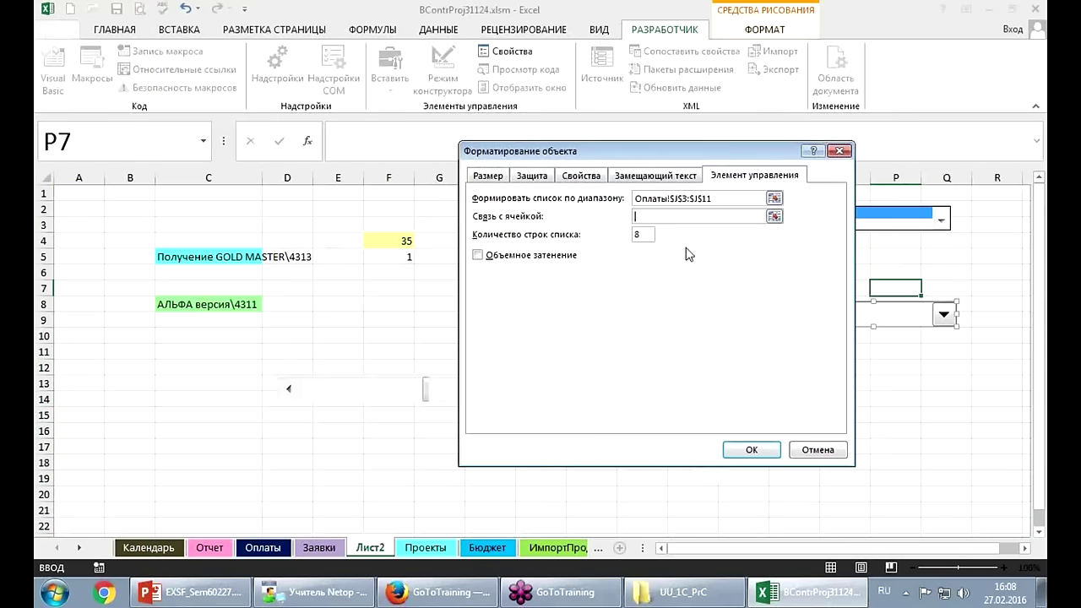
left_click(402, 277)
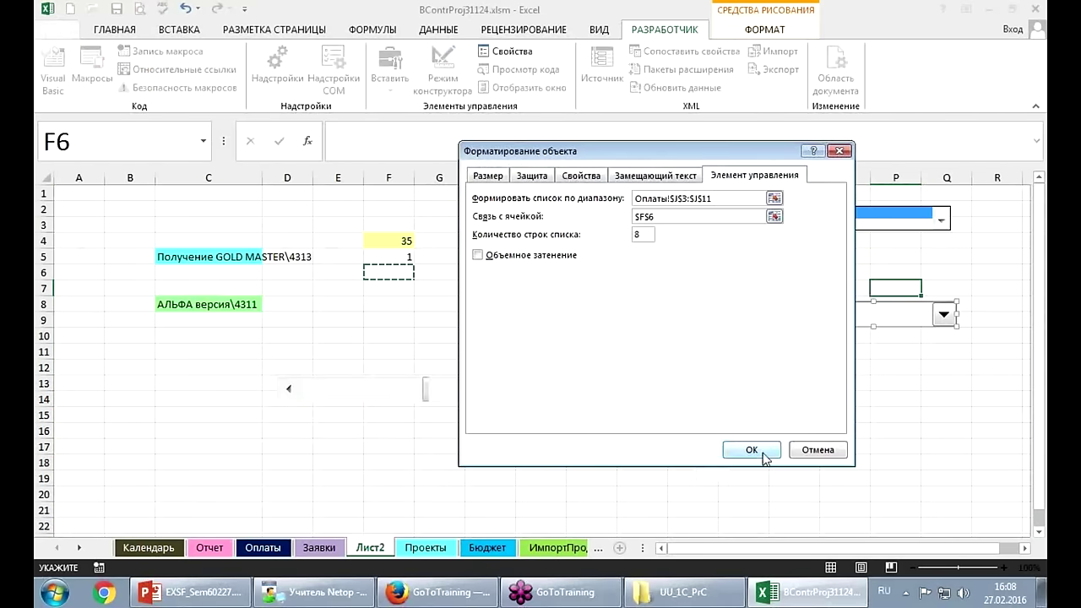
left_click(750, 450)
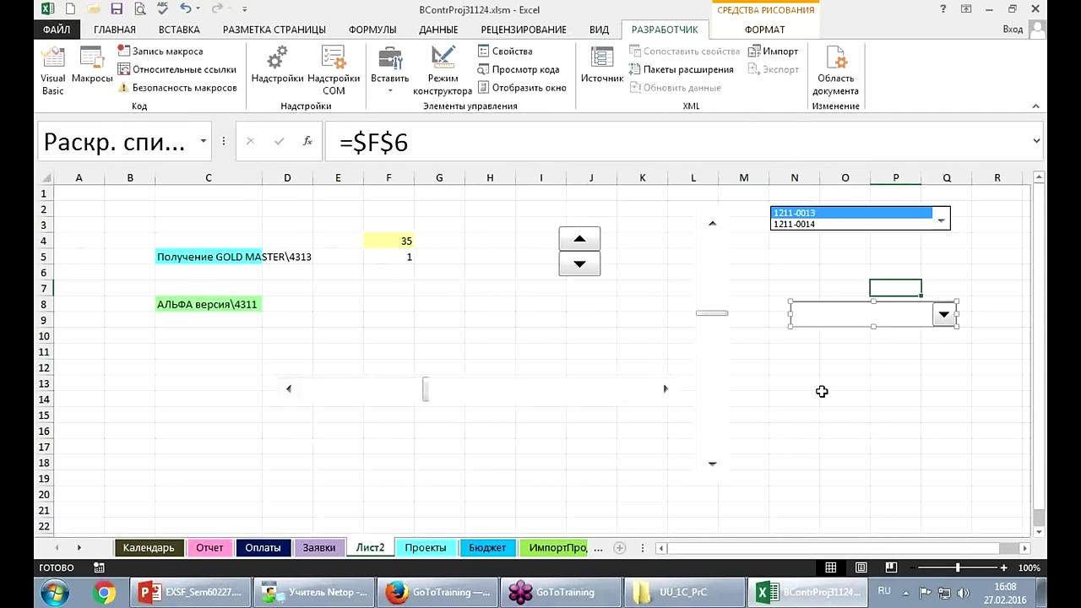
Test the drop-down with MileStone 1 and other items, ending on Подписание контракта.
left_click(824, 393)
left_click(942, 314)
left_click(854, 374)
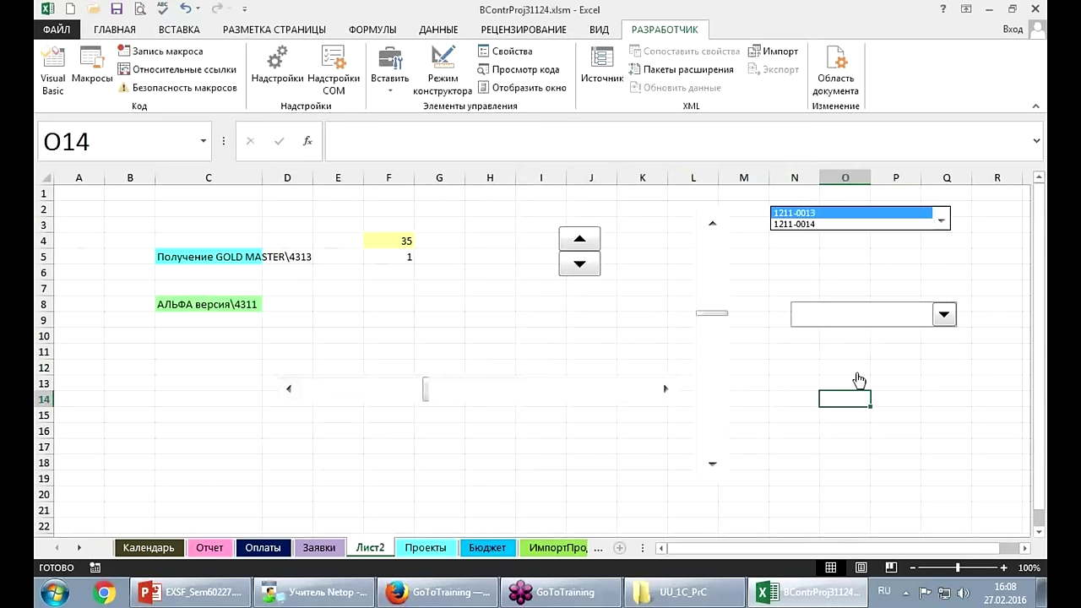
left_click(942, 314)
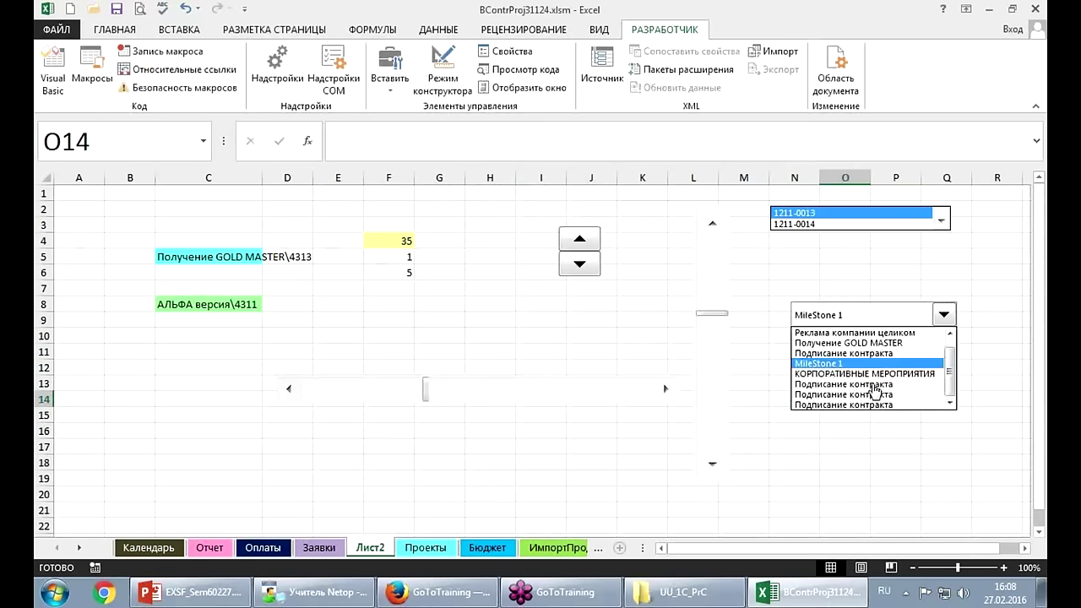
left_click(875, 392)
left_click(942, 314)
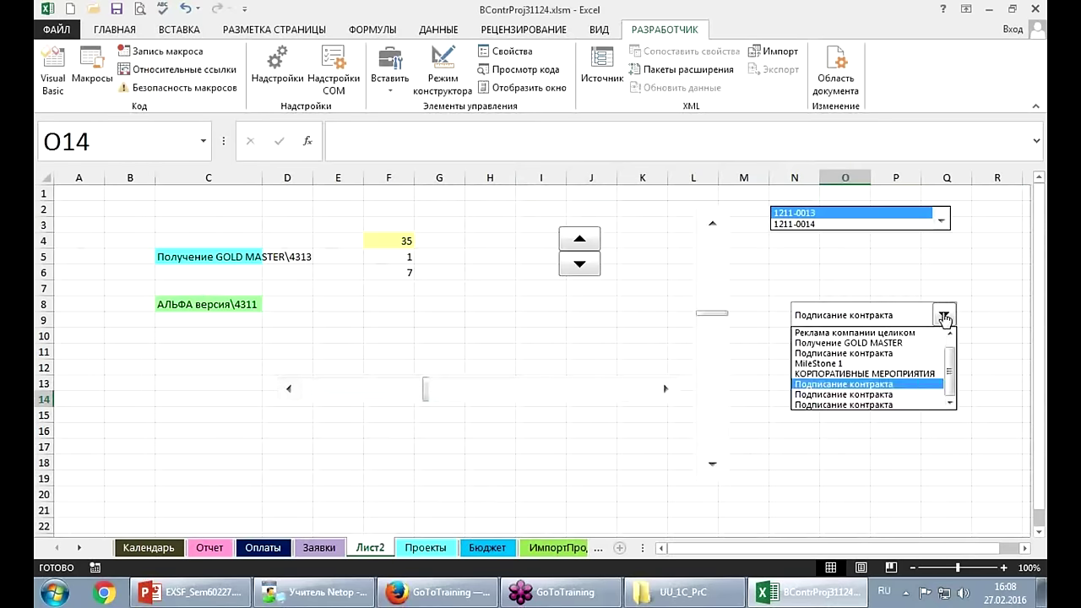
left_click(859, 345)
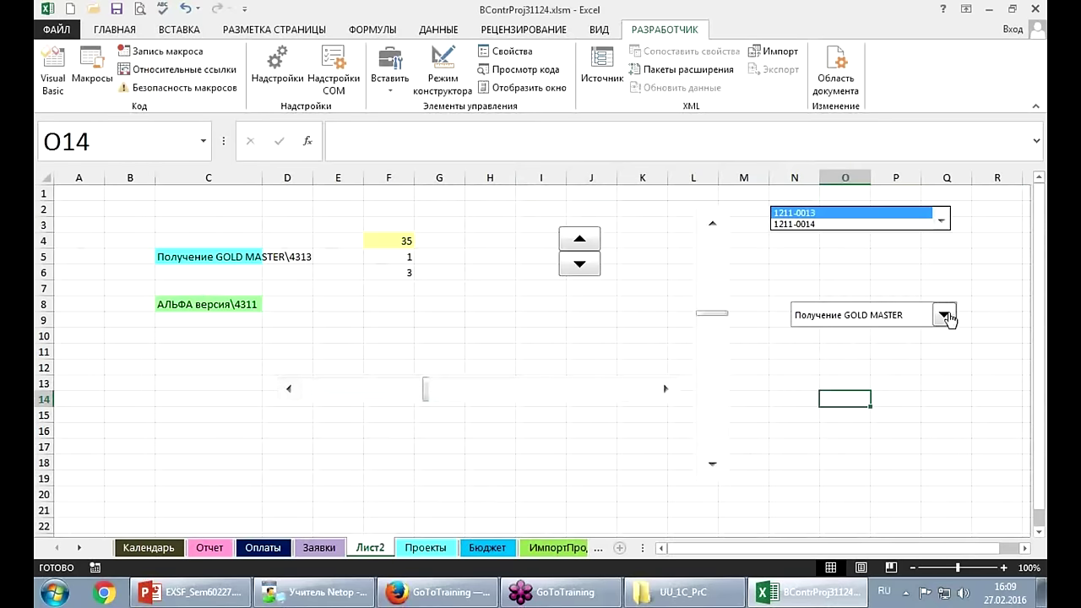
left_click(946, 317)
left_click(909, 401)
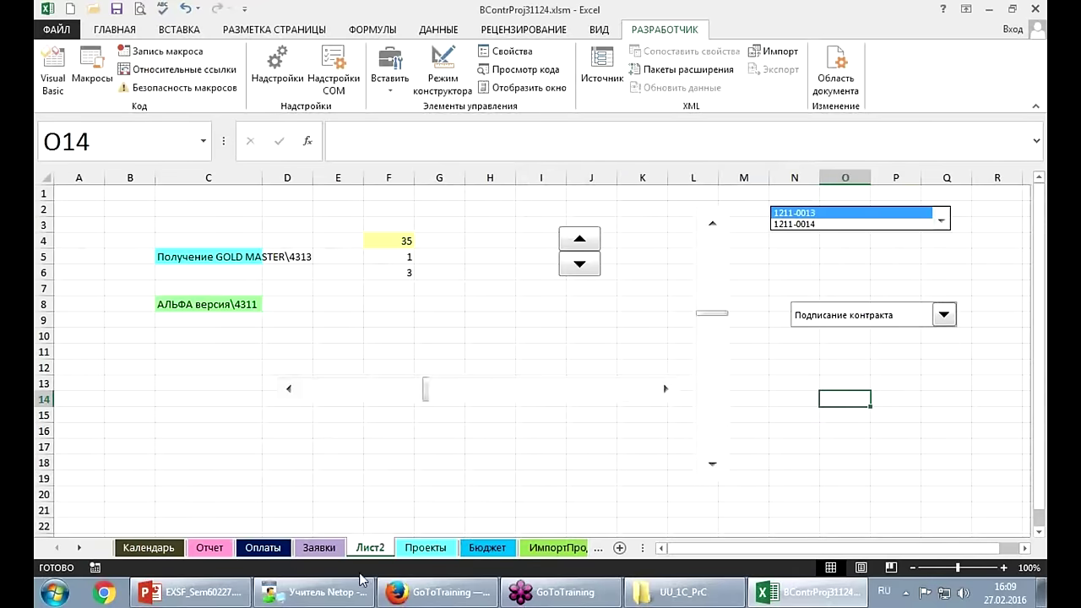
On Отчет, spin C2 down to 1209 and D2 up to 0022, then check B2's combining formula.
left_click(221, 551)
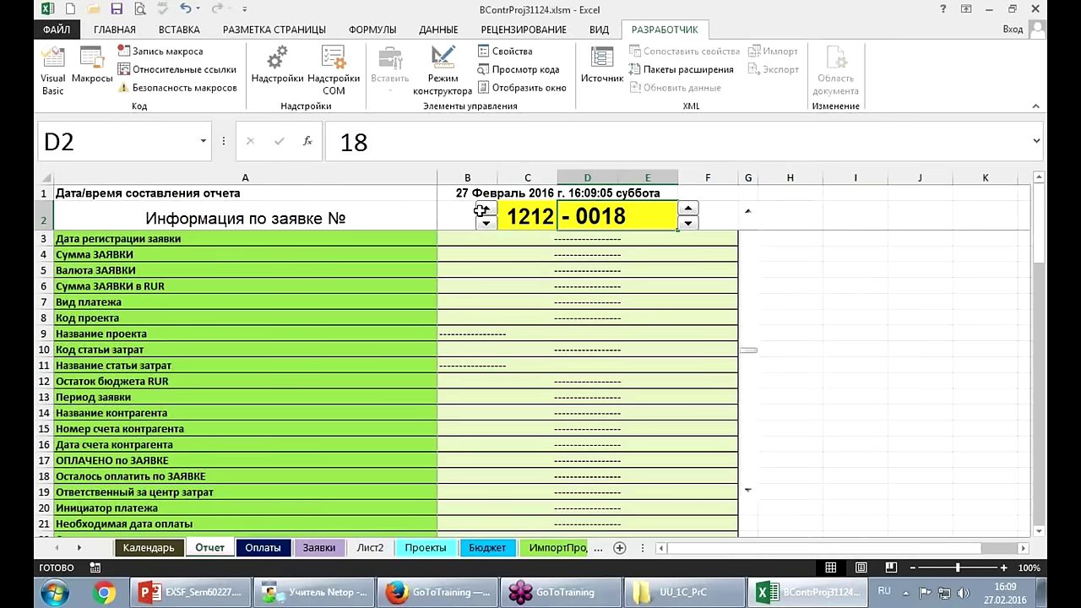
left_click(532, 211)
left_click(617, 226)
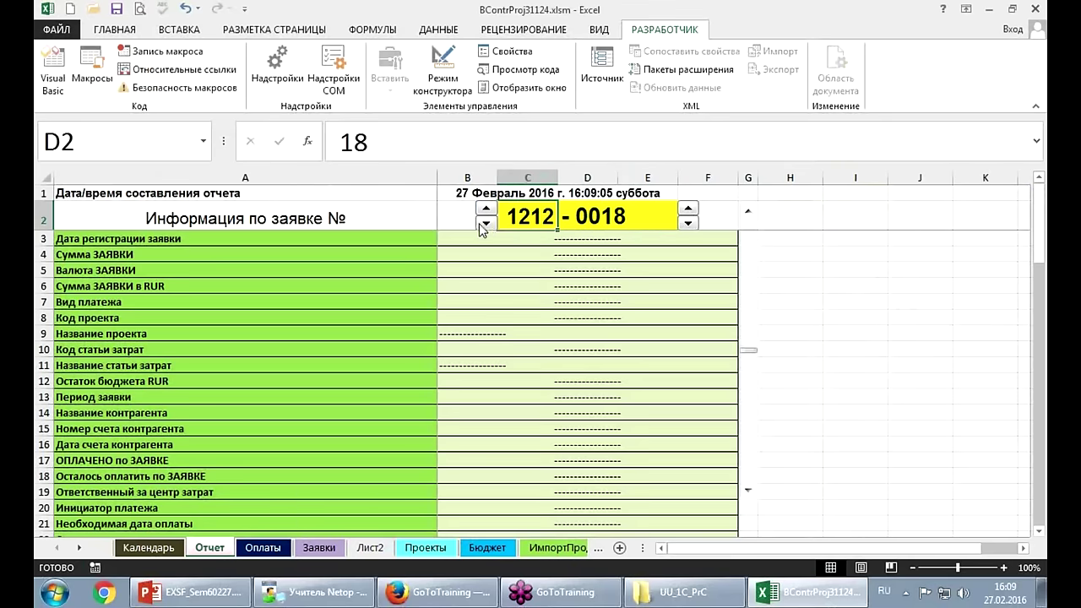
left_click(487, 224)
left_click(486, 225)
left_click(487, 225)
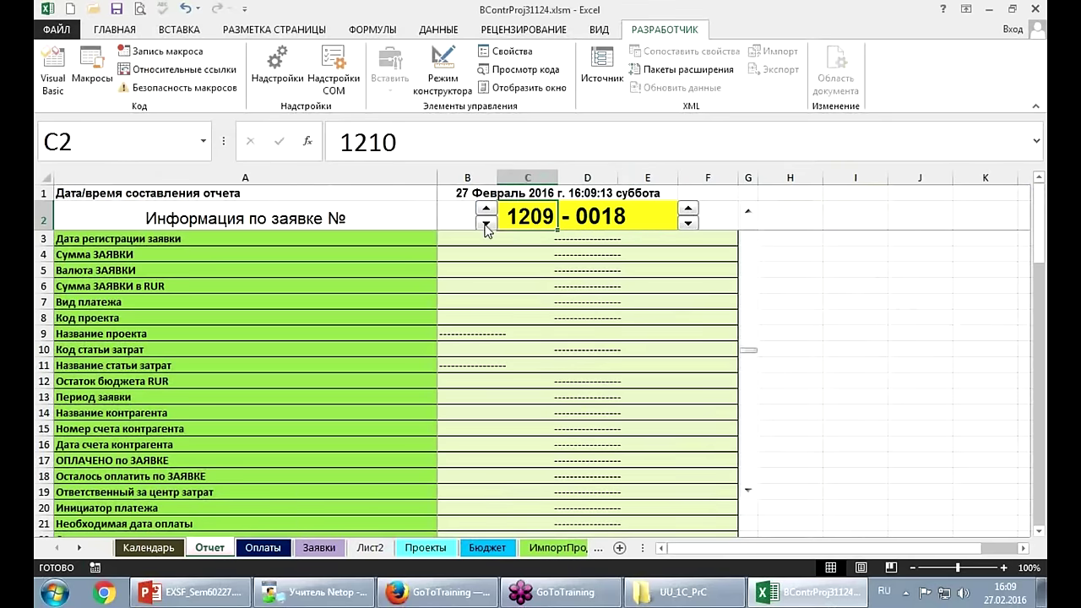
left_click(607, 218)
left_click(688, 209)
left_click(688, 208)
left_click(684, 209)
left_click(684, 208)
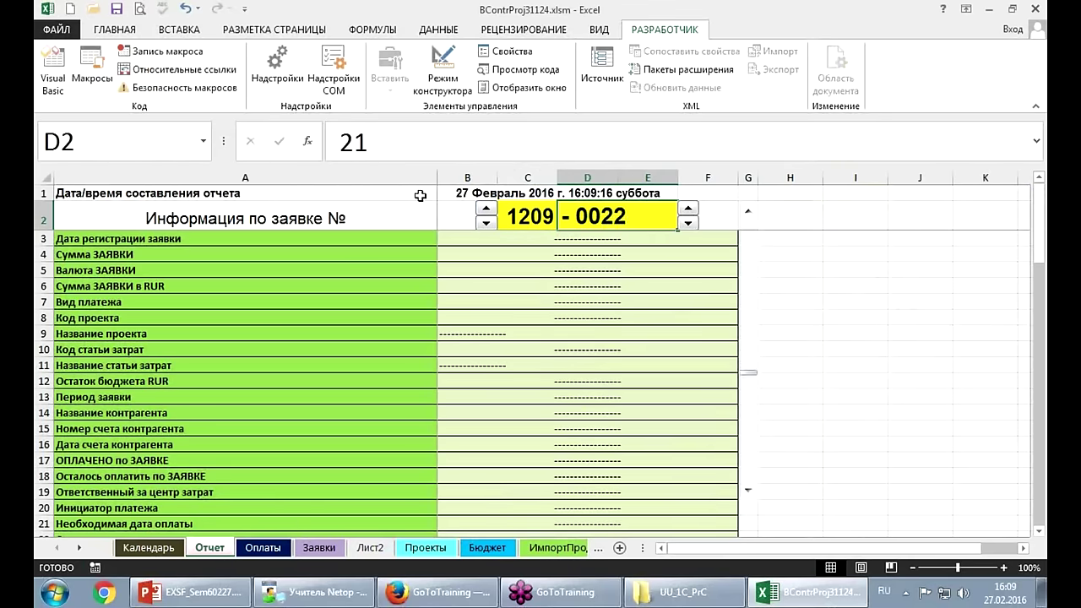
left_click(458, 209)
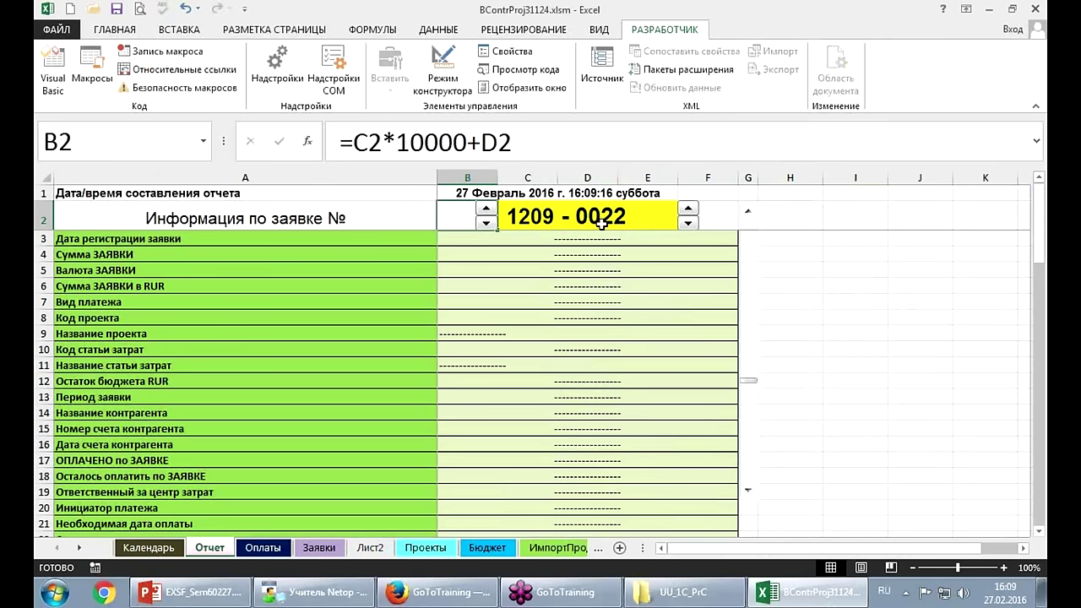
Try to Format-Paint C2's formatting onto A2 and B2, dismissing the protected-sheet warnings.
left_click(542, 216)
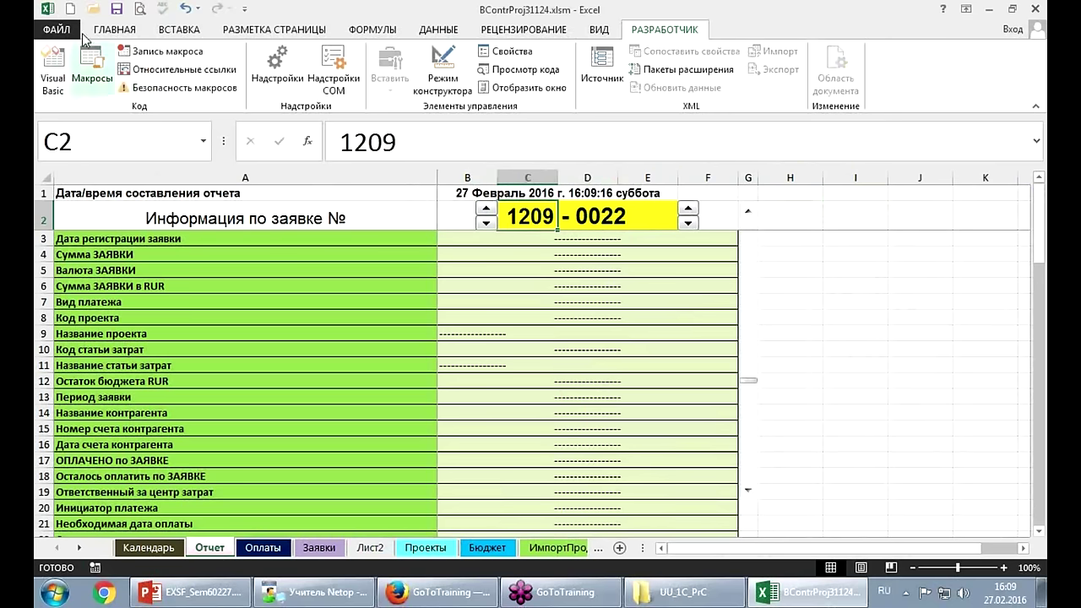
left_click(108, 32)
left_click(89, 85)
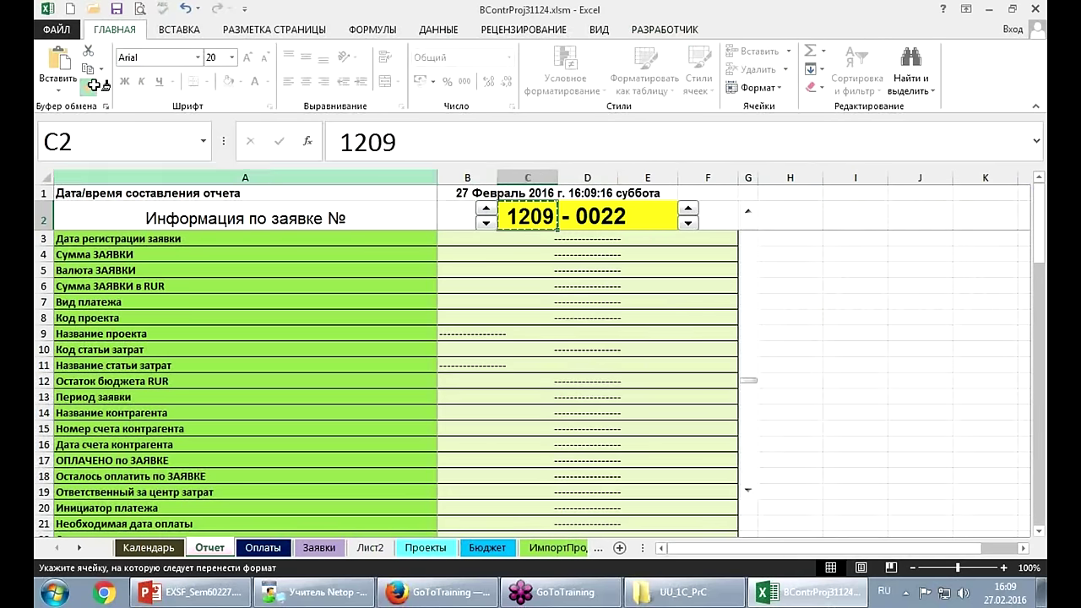
left_click(436, 216)
left_click(543, 338)
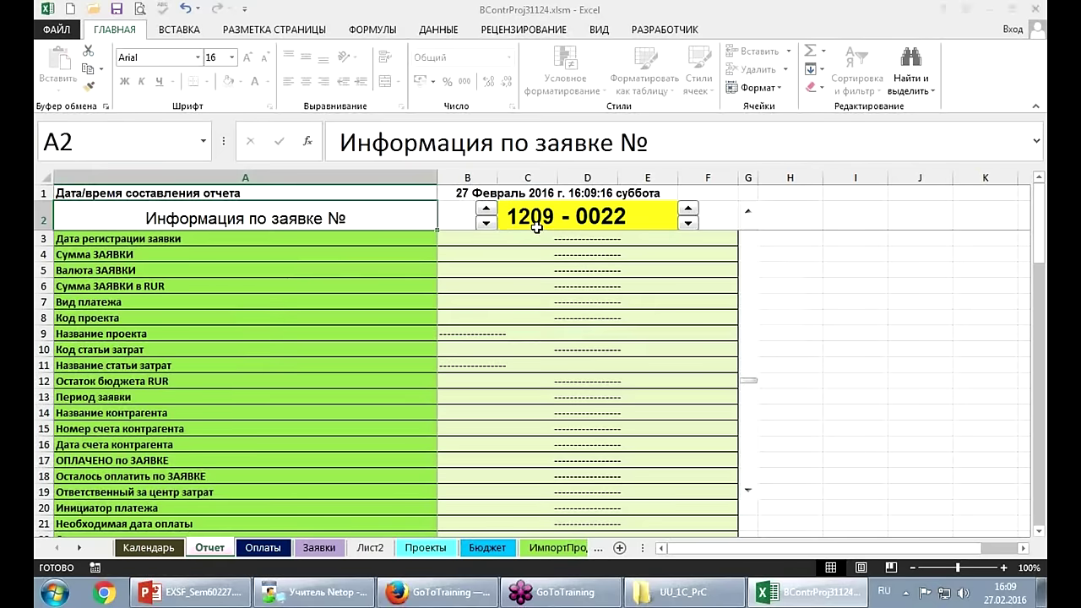
left_click(89, 84)
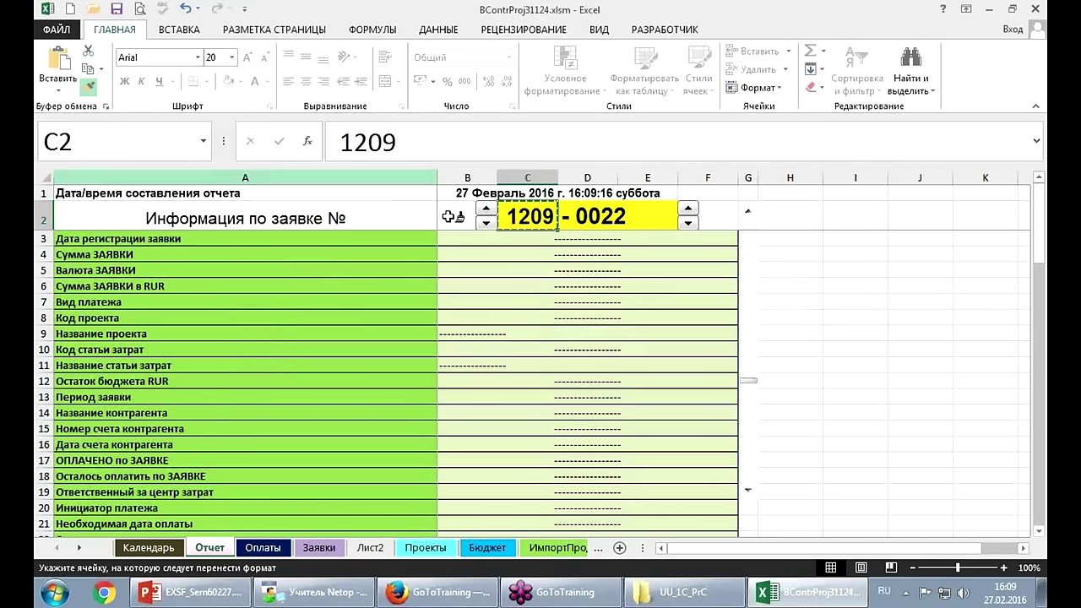
left_click(456, 217)
left_click(543, 337)
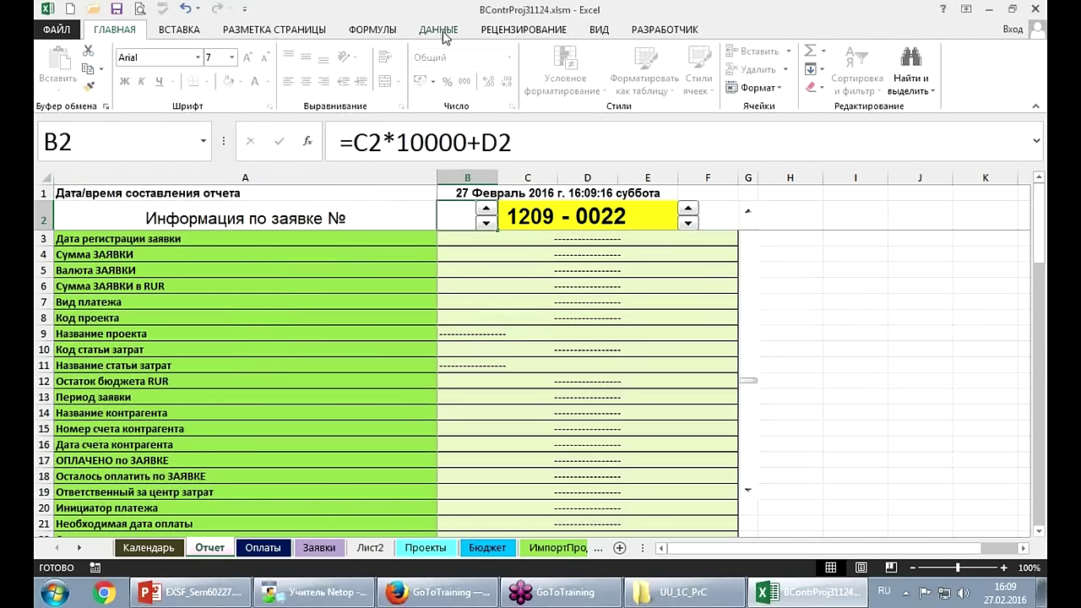
Unprotect the Отчет sheet and view B2's number format settings without changing them.
left_click(506, 29)
left_click(688, 69)
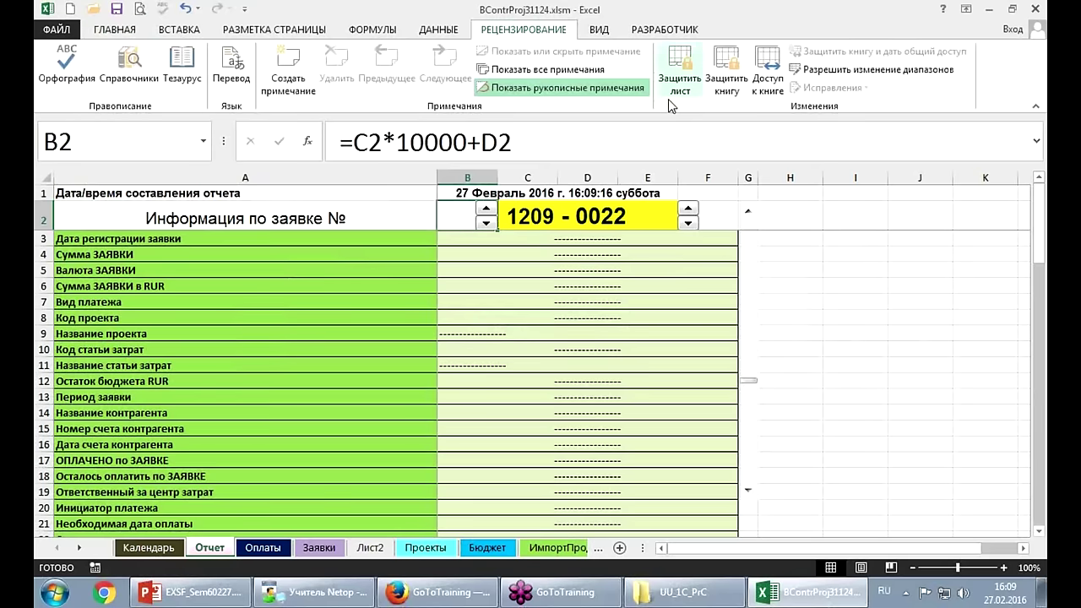
right_click(456, 211)
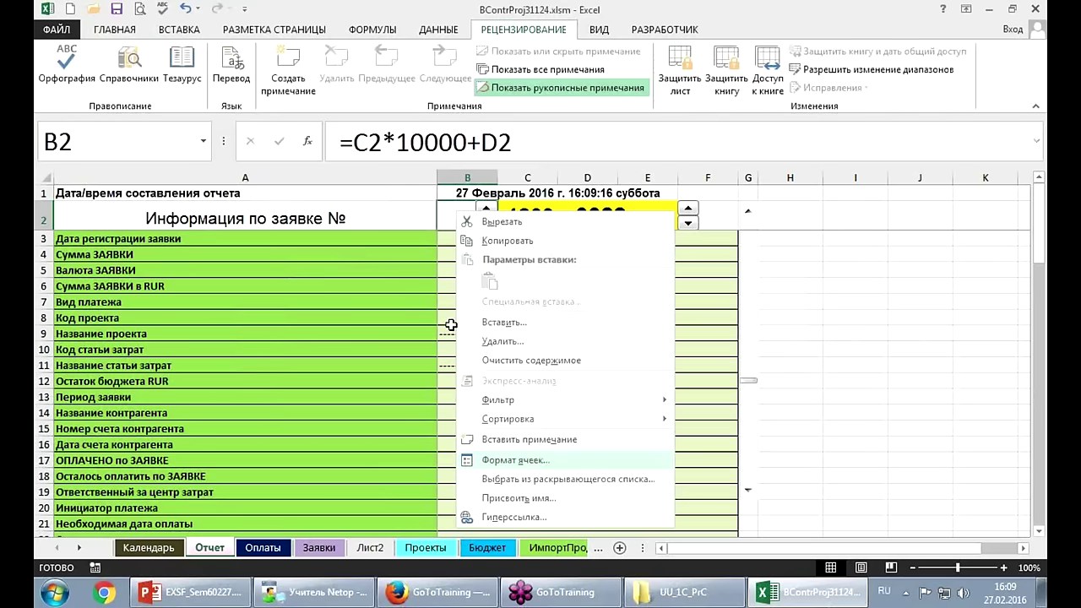
left_click(542, 461)
key("Escape")
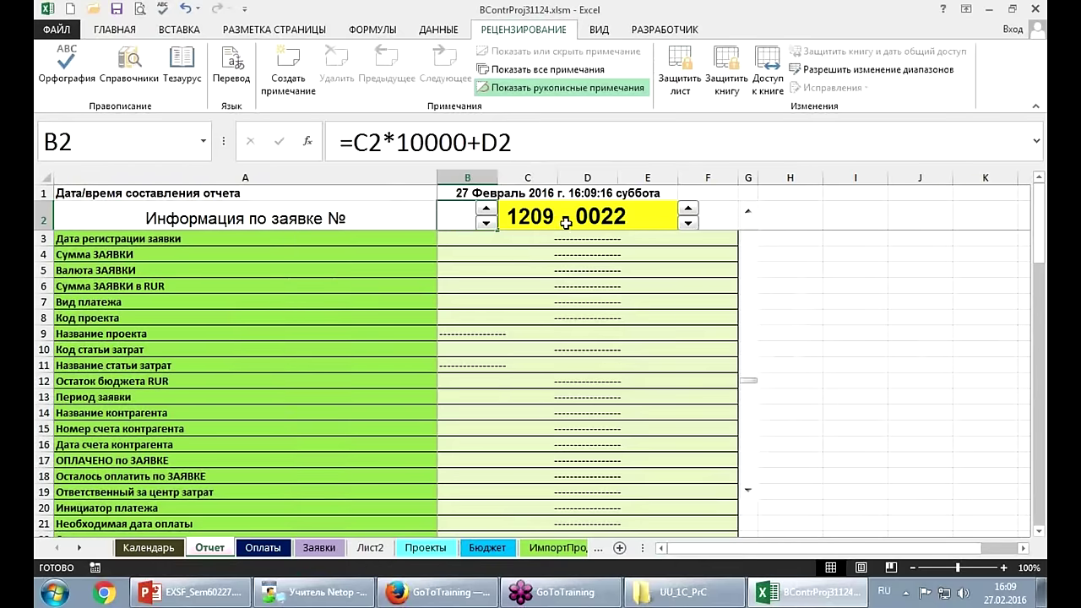
Raise the C2 prefix to 1210 and pick up C2's formatting with Format Painter.
key("Right")
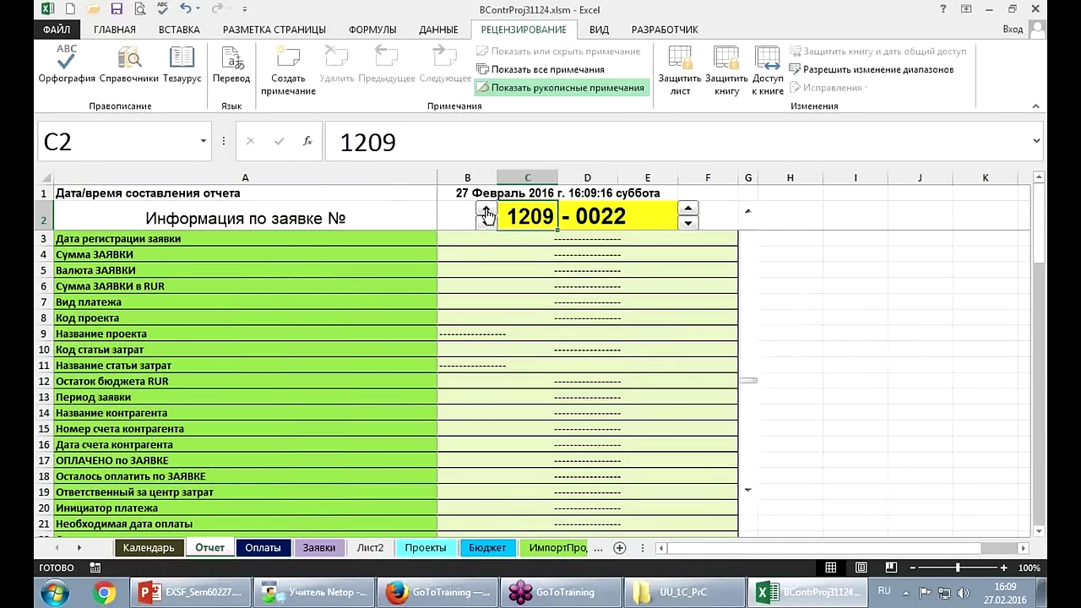
left_click(487, 208)
left_click(460, 213)
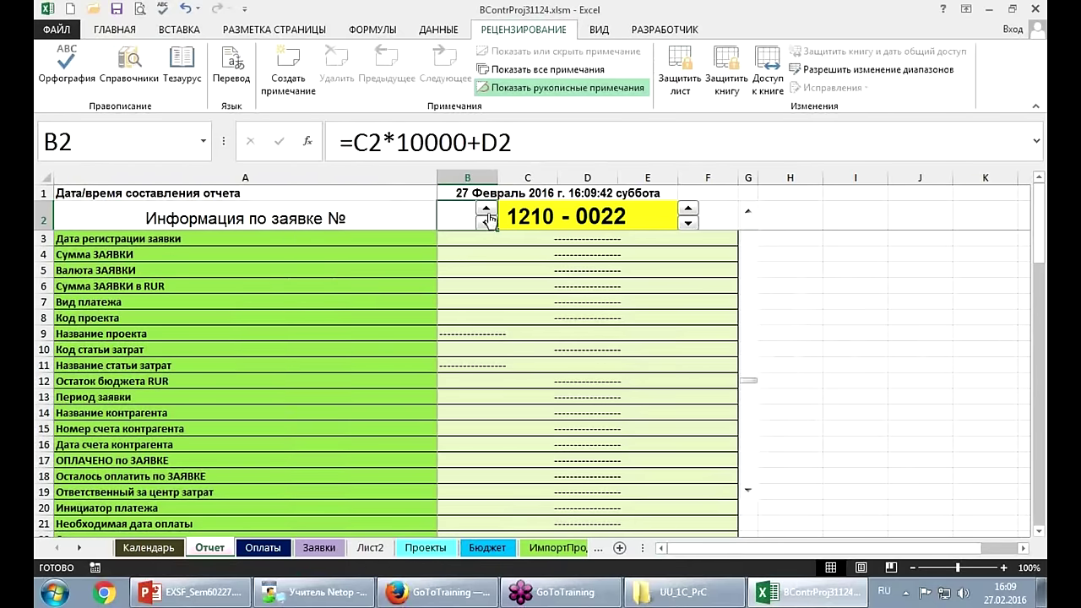
left_click(539, 221)
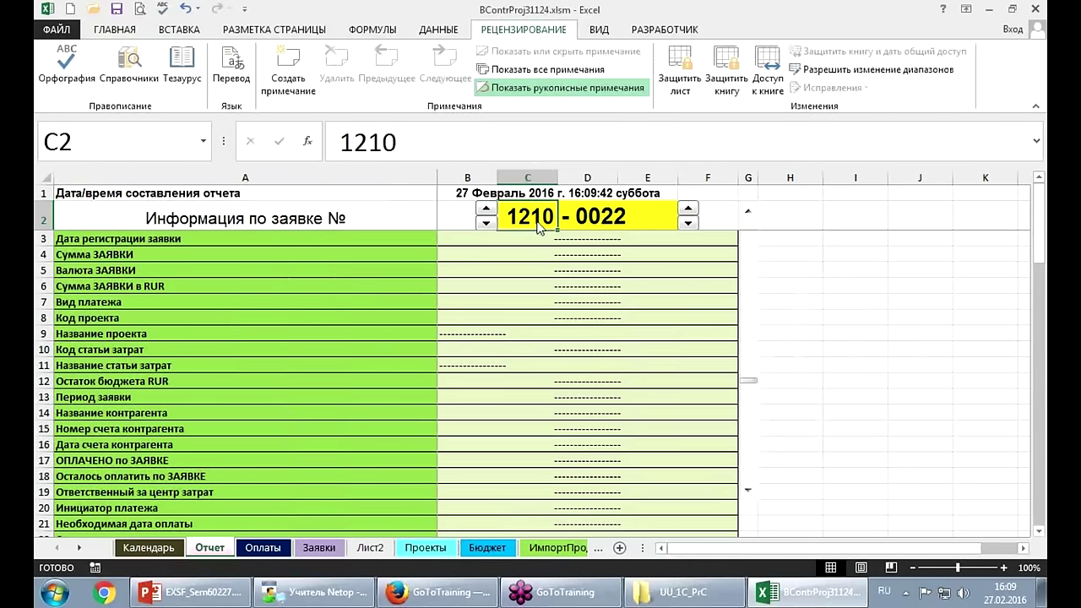
left_click(118, 29)
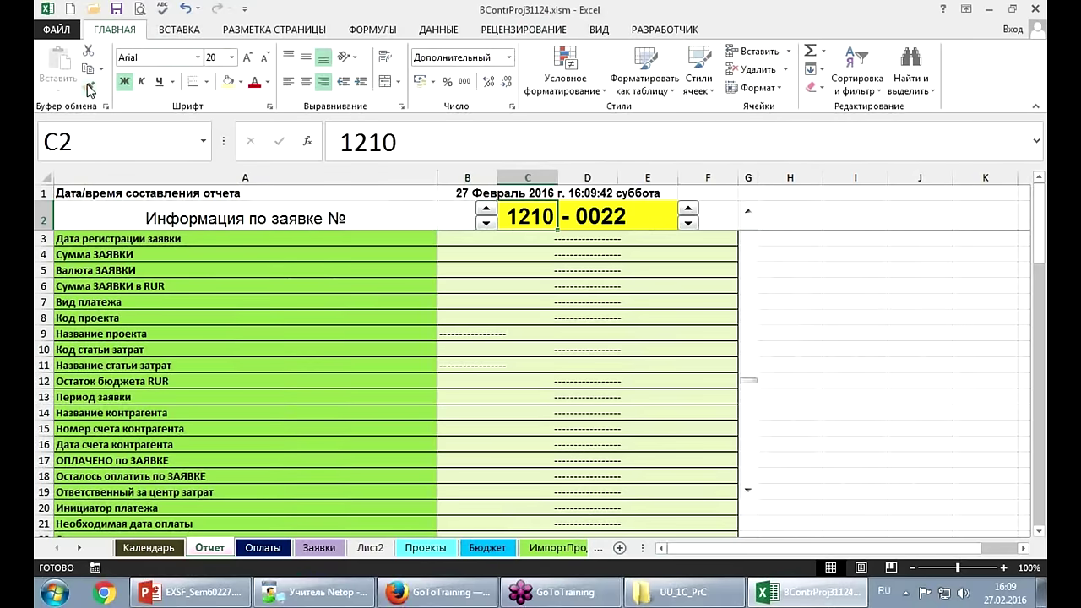
left_click(90, 87)
Paint C2's yellow bold format onto B2, widen column B, and move the narrowed spinner beside A2.
left_click(447, 217)
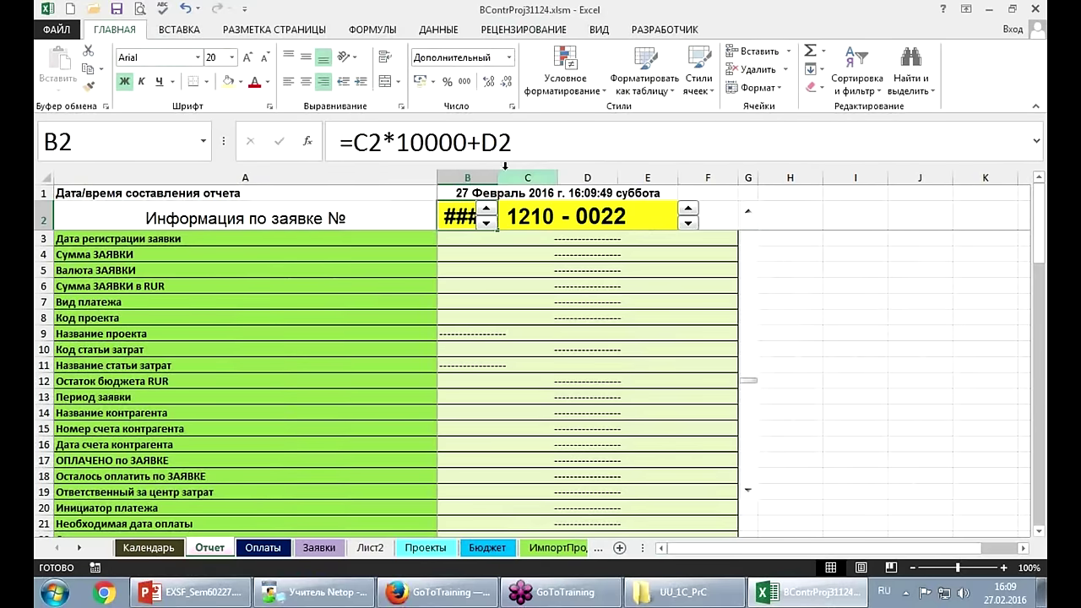
left_click_drag(498, 175, 618, 176)
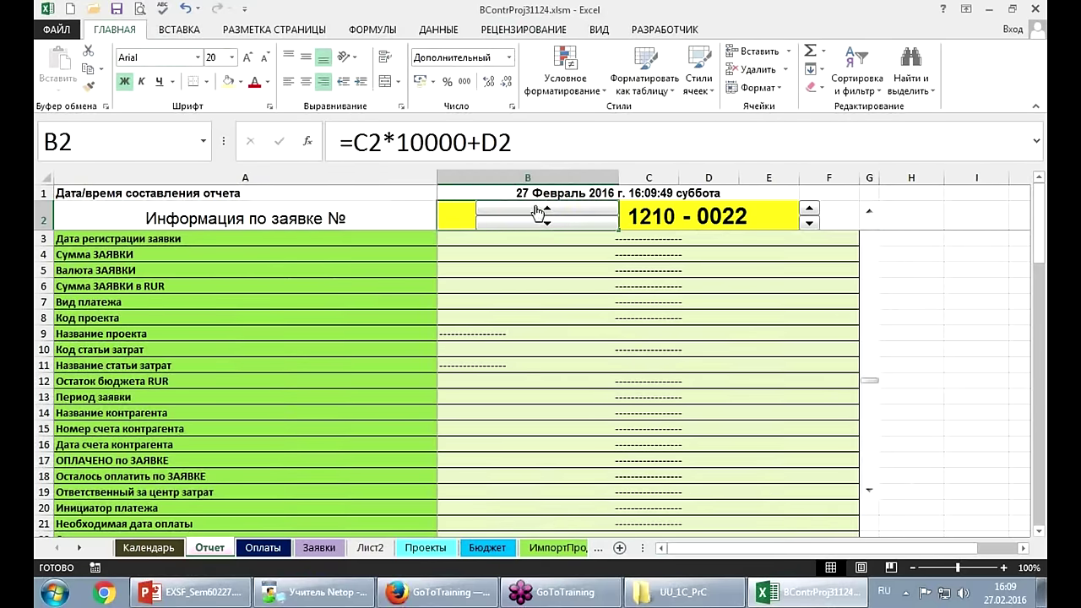
right_click(496, 207)
left_click(471, 228)
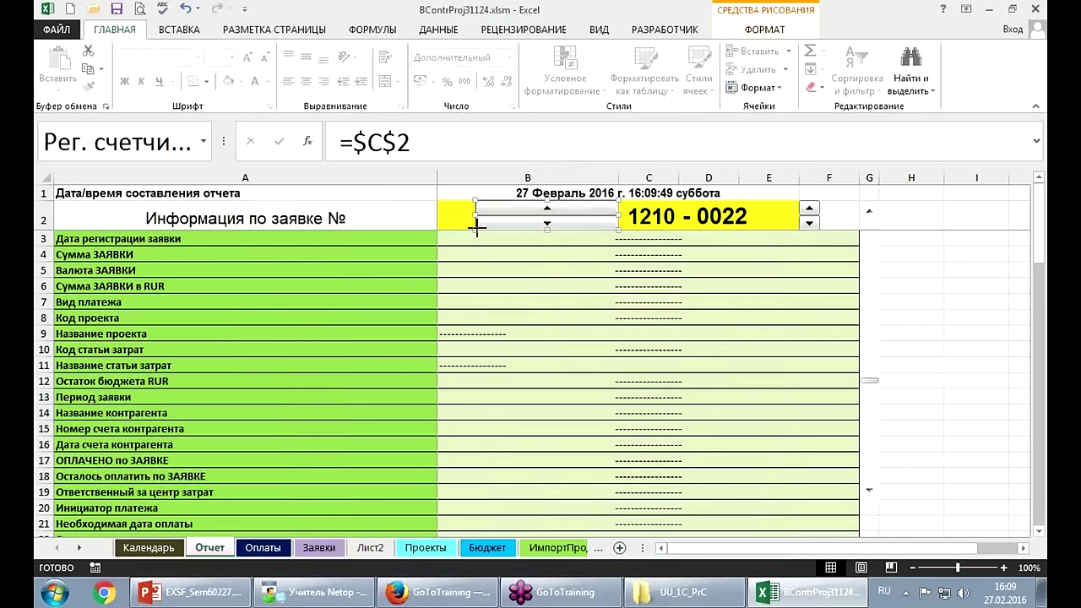
left_click_drag(477, 227, 570, 226)
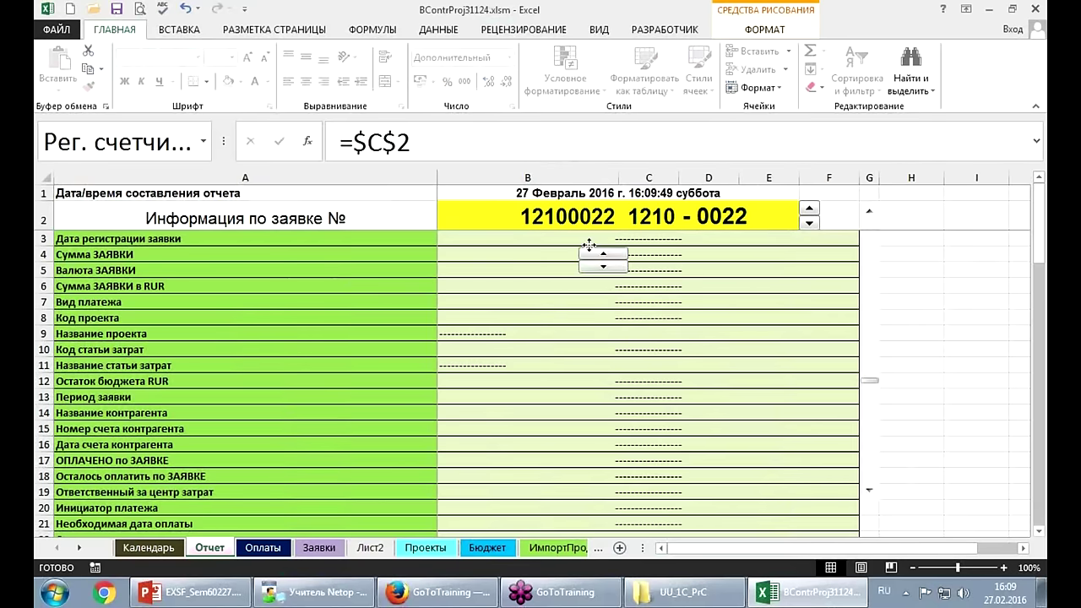
left_click_drag(580, 196, 367, 205)
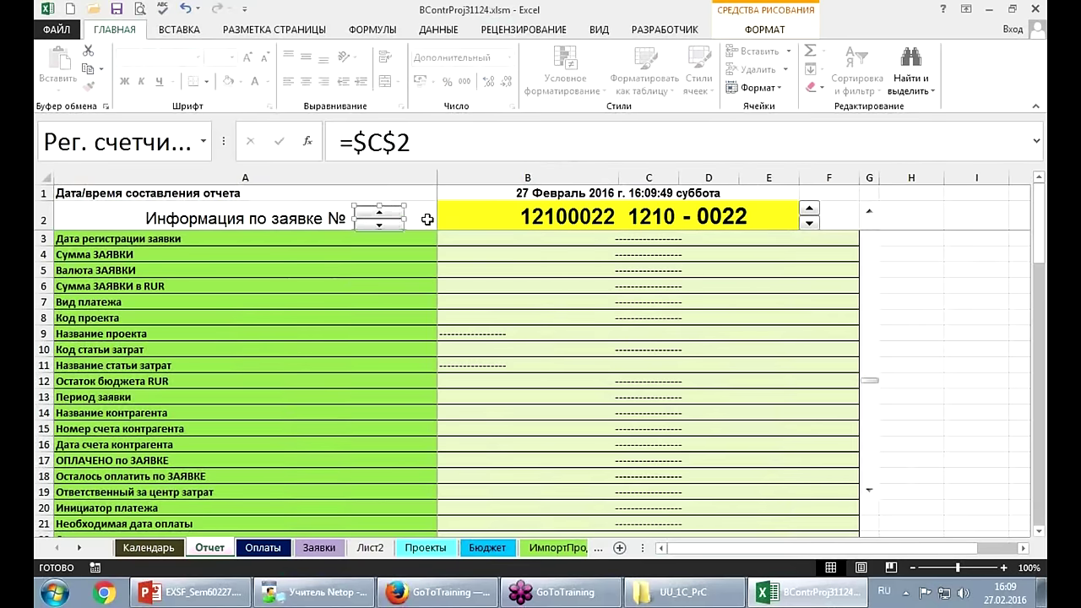
left_click(426, 218)
Spin the request number up to 1212 - 0029.
left_click(379, 213)
left_click(379, 213)
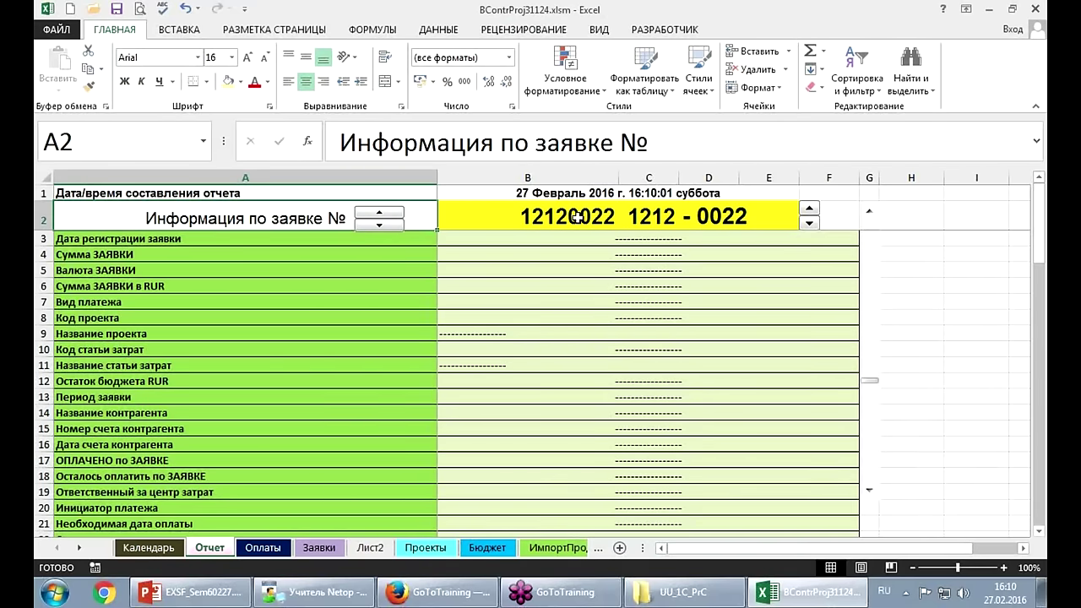
left_click(734, 211)
left_click(808, 211)
left_click(808, 211)
left_click(808, 211)
left_click(808, 211)
left_click(808, 211)
left_click(808, 211)
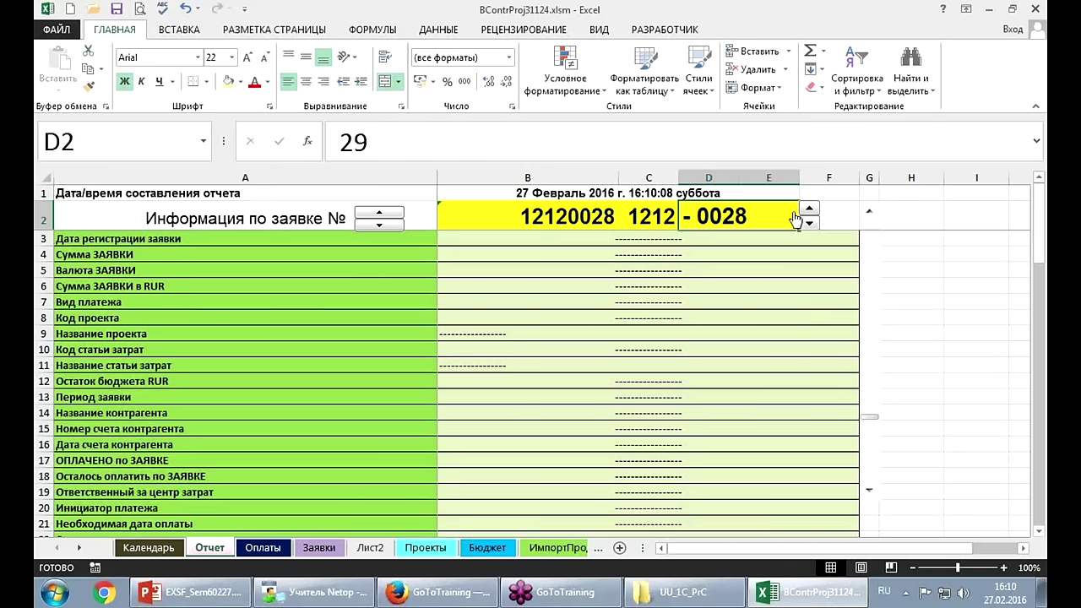
Inspect B4's lookup formula, then view request 1211-0015's row 22 on the Заявки sheet.
left_click(616, 251)
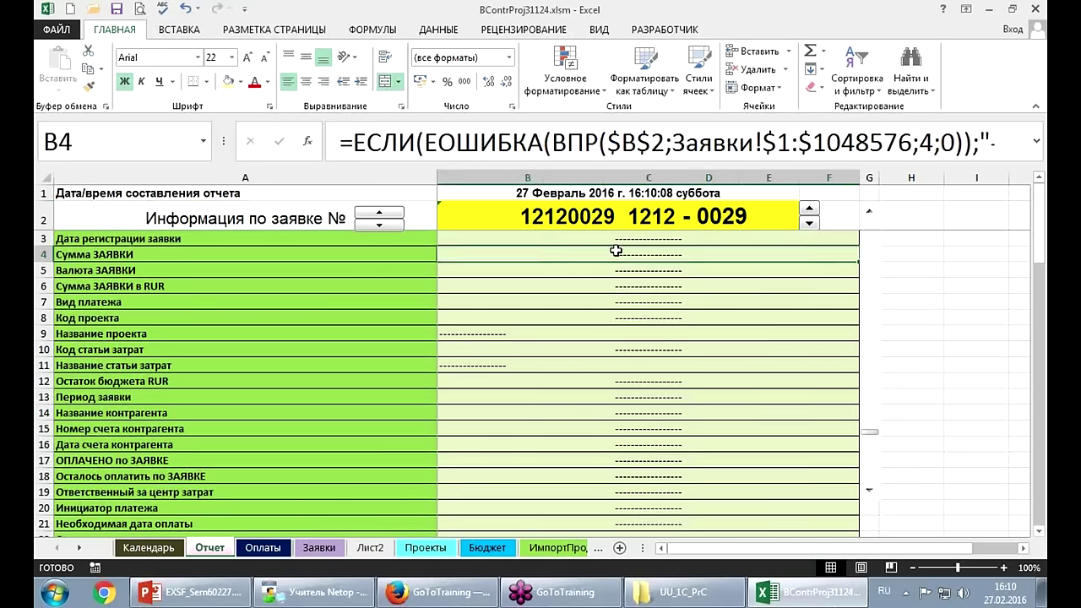
left_click(988, 143)
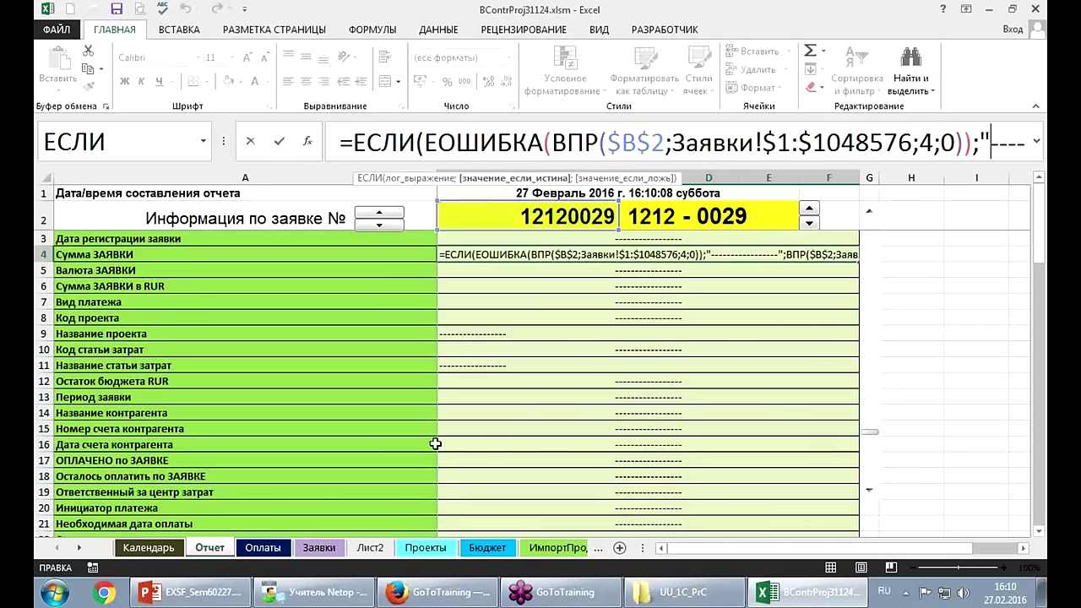
key("Escape")
left_click(321, 547)
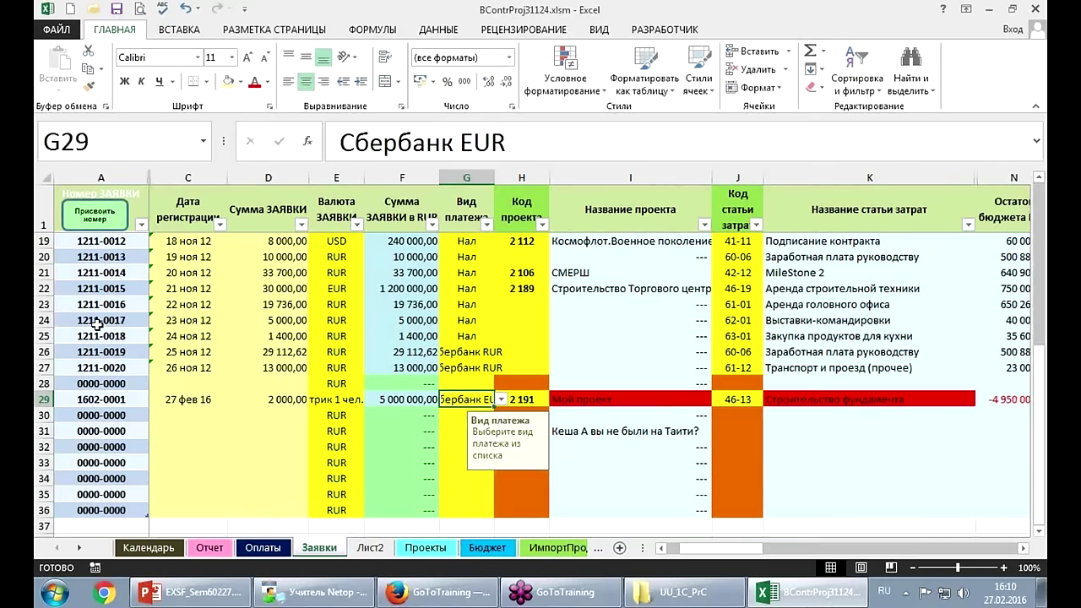
left_click(56, 288)
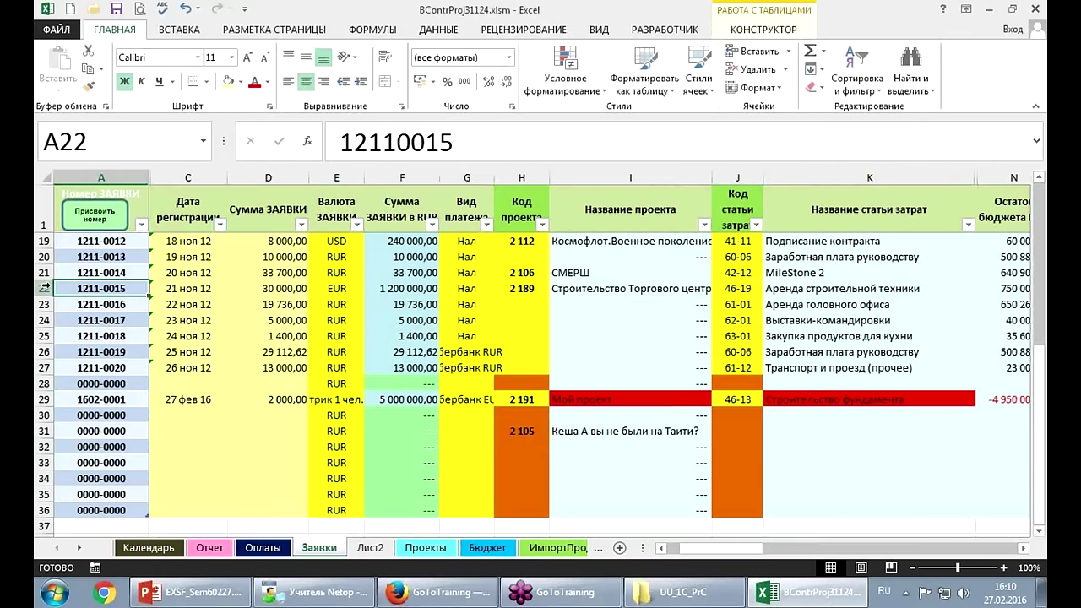
left_click(44, 288)
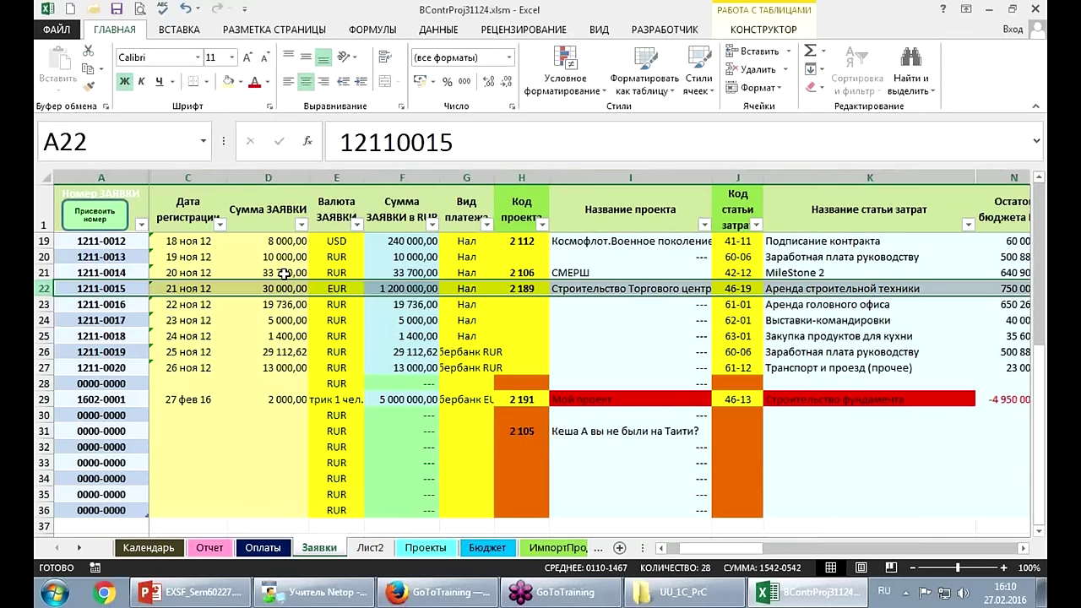
Back on Отчет, set the year-month value in C2 to 1211.
left_click(265, 548)
left_click(210, 548)
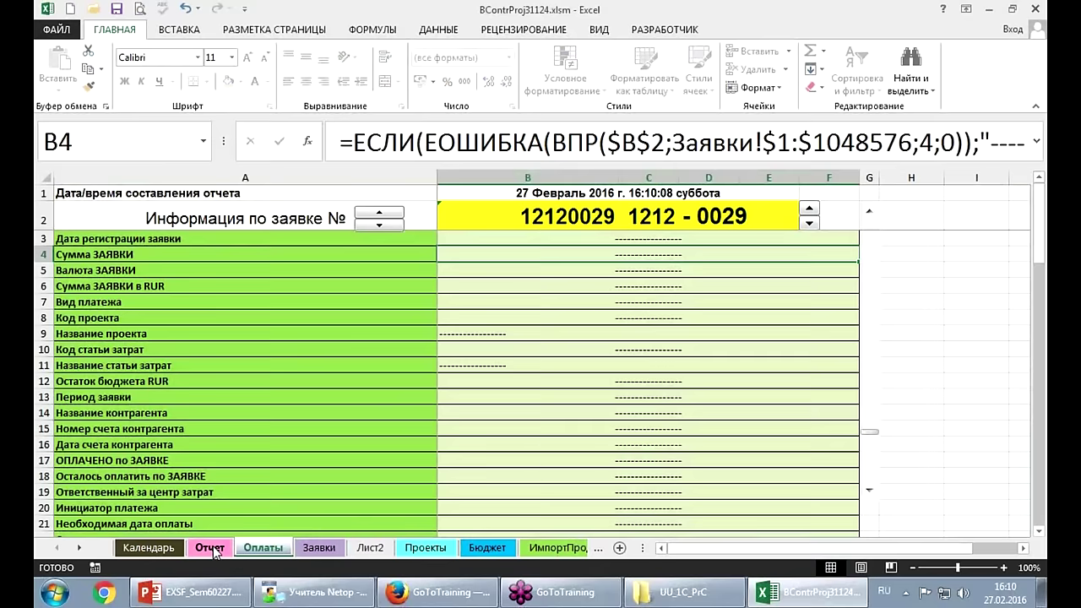
left_click(381, 225)
left_click(381, 225)
left_click(380, 226)
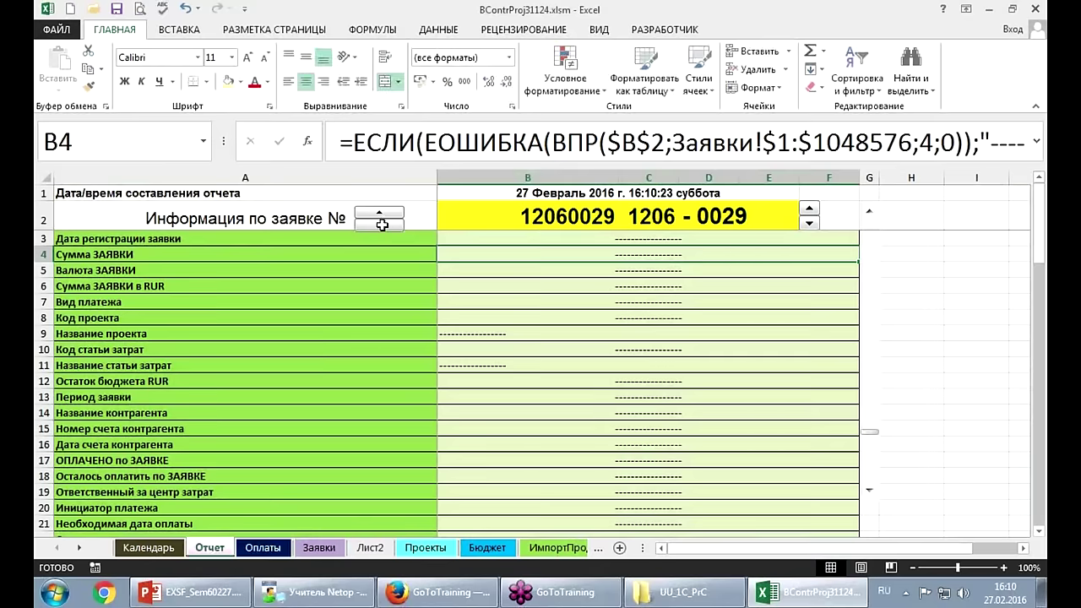
left_click(656, 216)
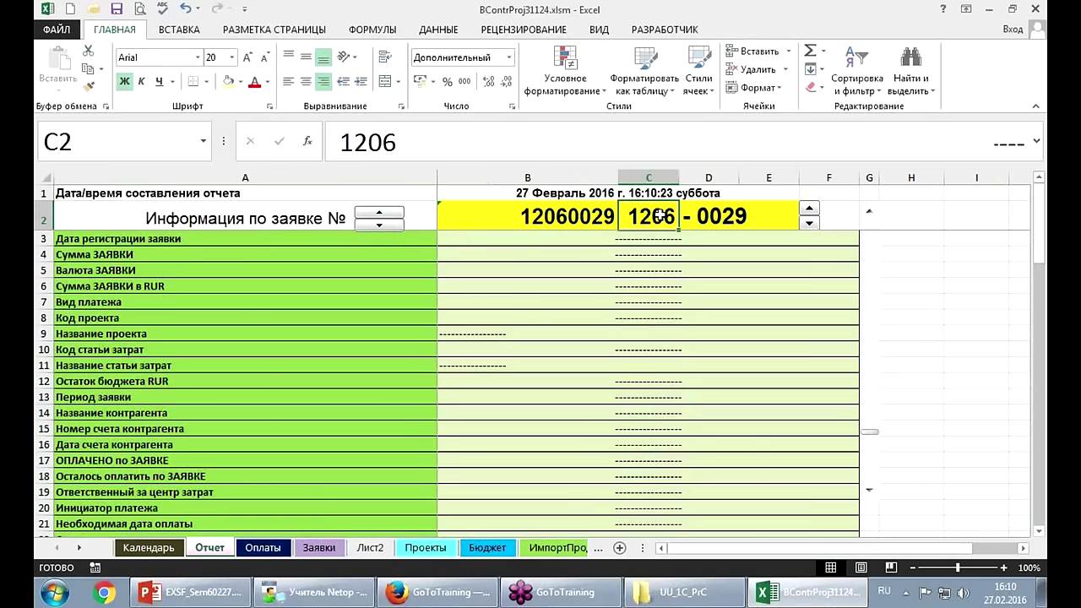
type("1211")
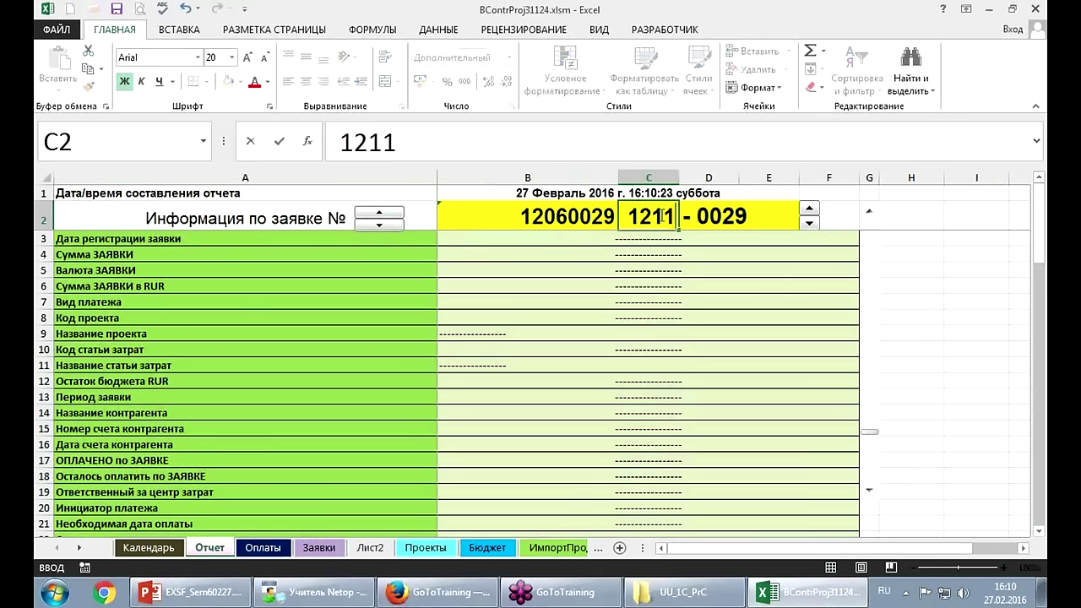
key("Return")
Raise the sequence number to 0034, then check request numbers on the Заявки and Оплаты sheets.
left_click(808, 208)
left_click(808, 208)
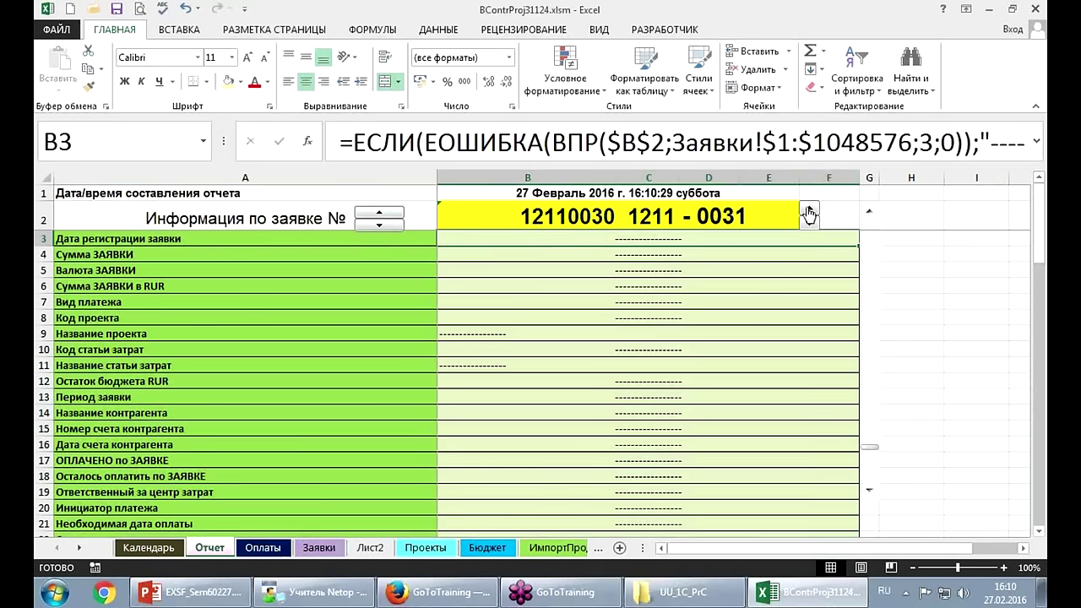
left_click(808, 209)
left_click(808, 208)
left_click(807, 209)
left_click(808, 208)
left_click(314, 547)
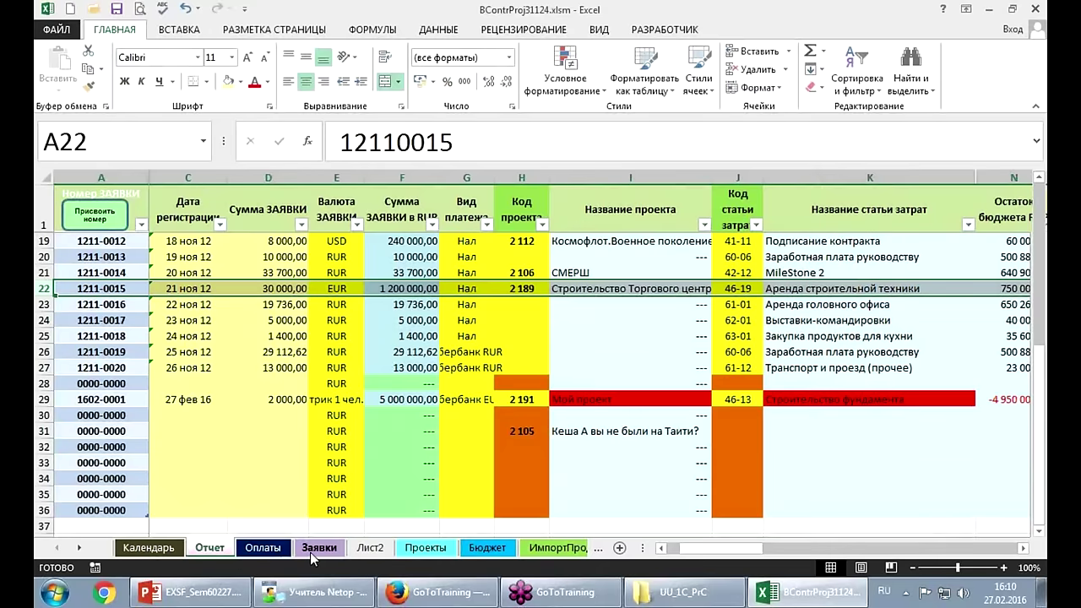
left_click(285, 549)
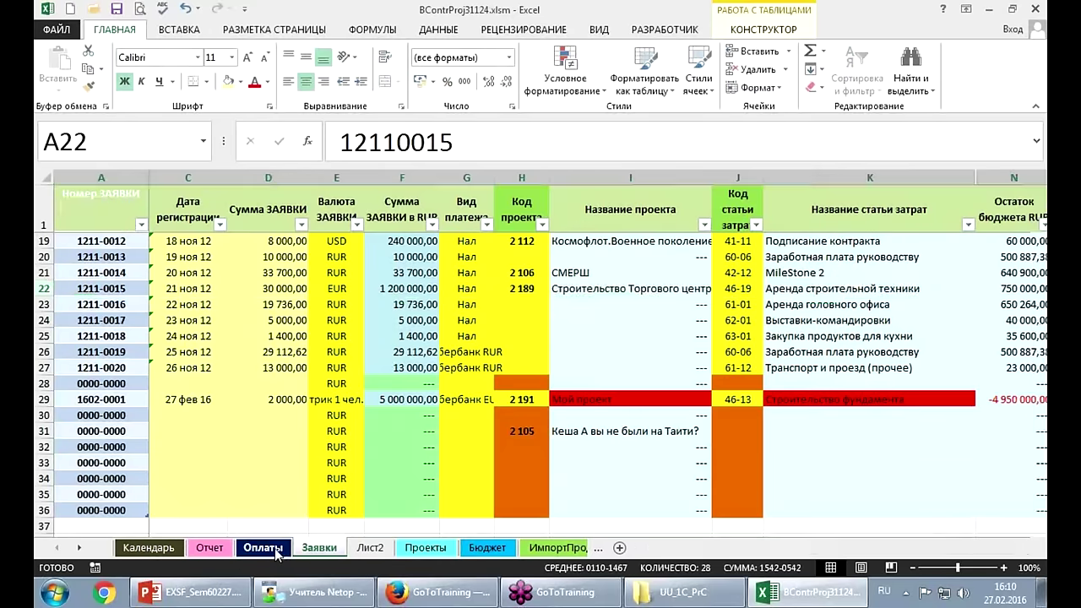
left_click(222, 548)
Enter 1 in D2 and spin it up to 0003, showing request 12110003.
left_click(737, 217)
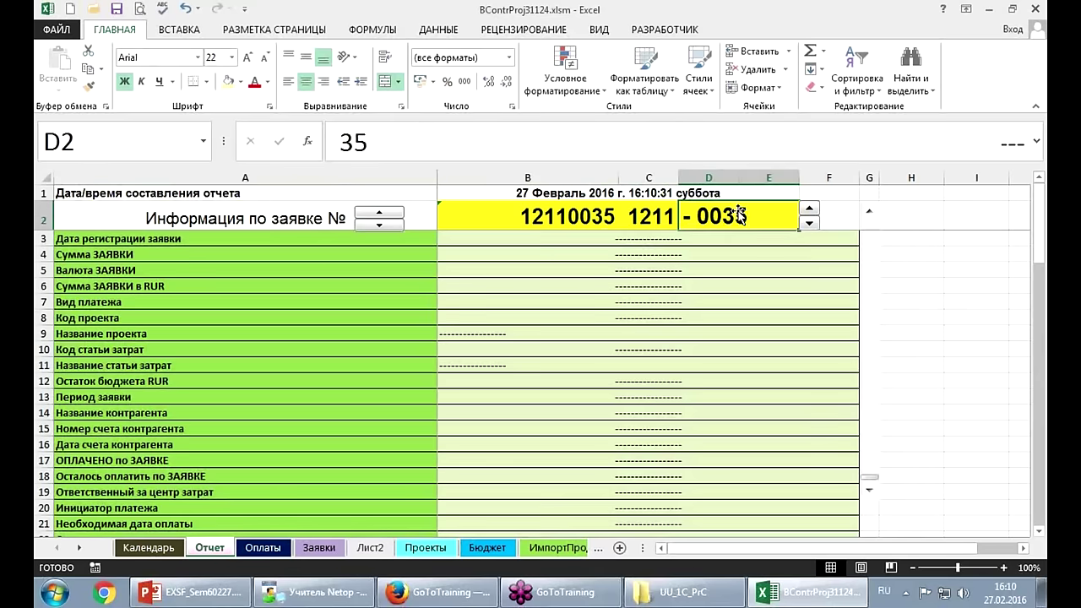
type("1")
key("Return")
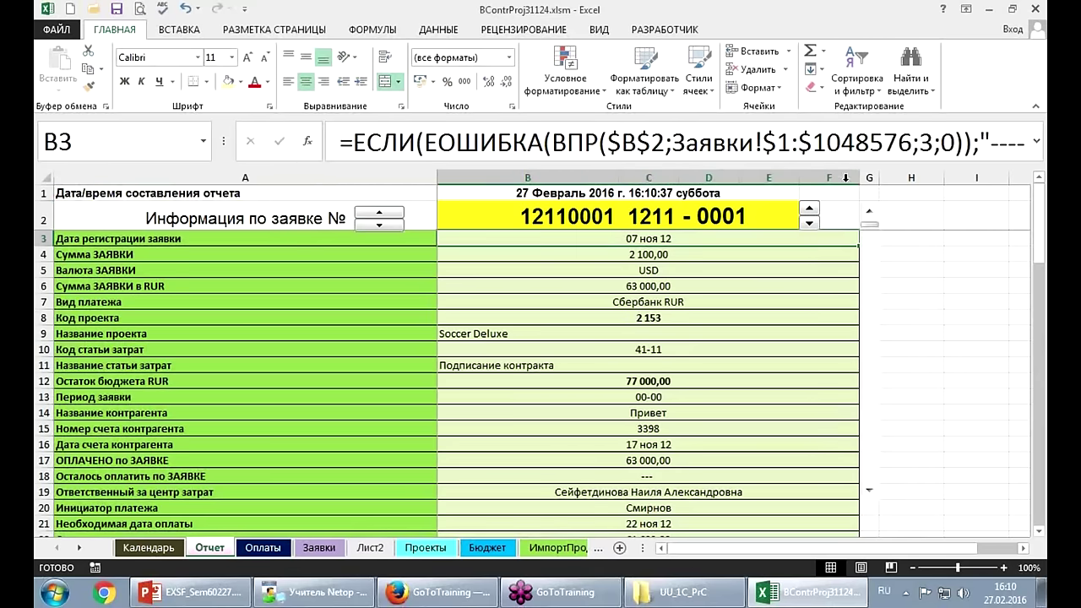
left_click(809, 211)
left_click(809, 210)
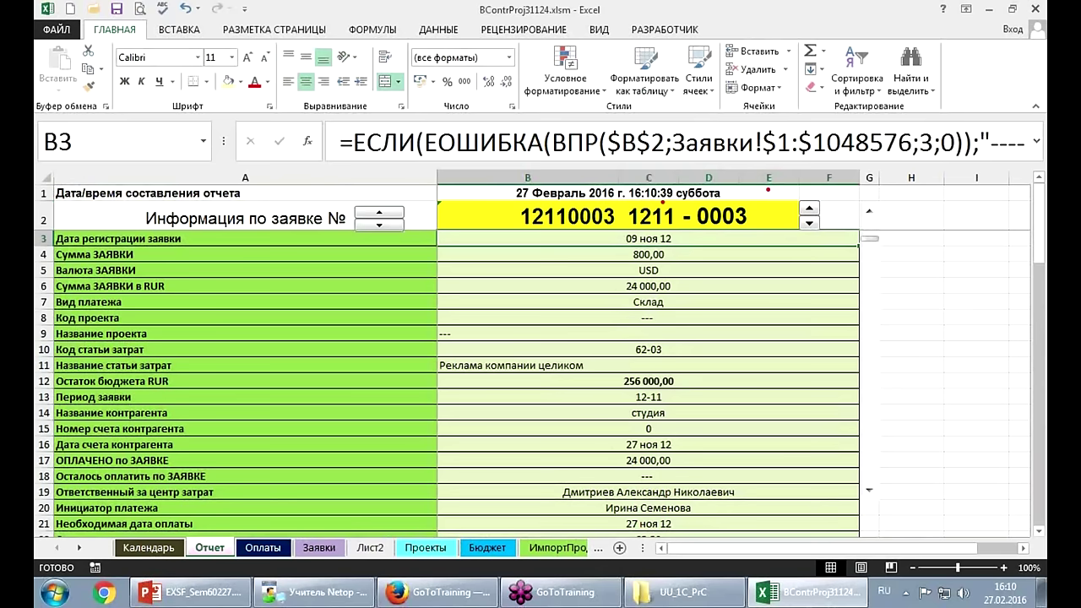
left_click_drag(663, 203, 576, 203)
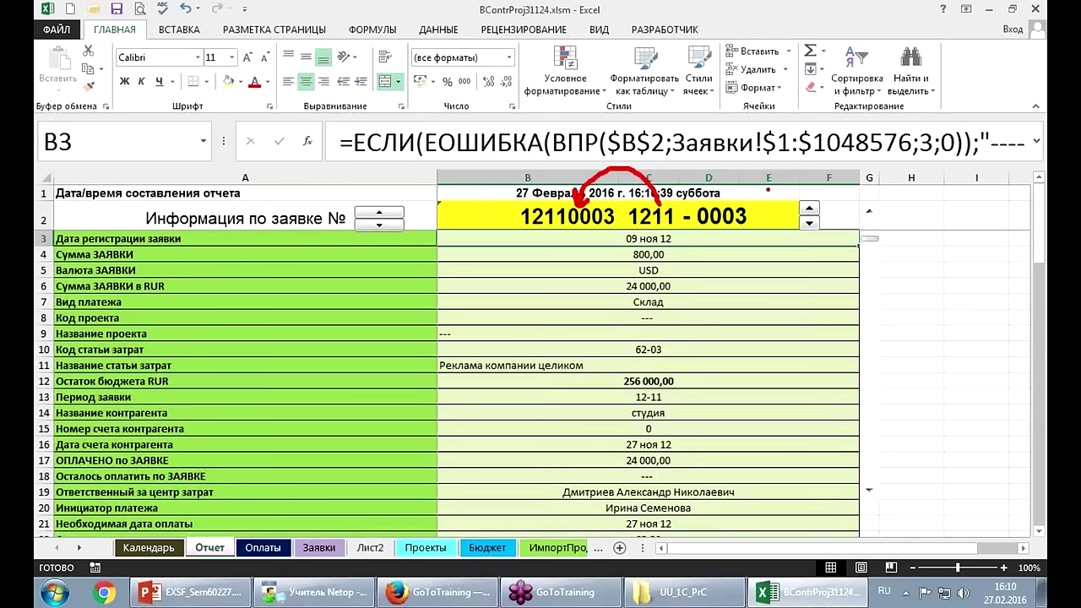
mouse_move(716, 209)
left_mouse_down()
mouse_move(688, 157)
mouse_move(536, 173)
mouse_move(537, 201)
left_mouse_up()
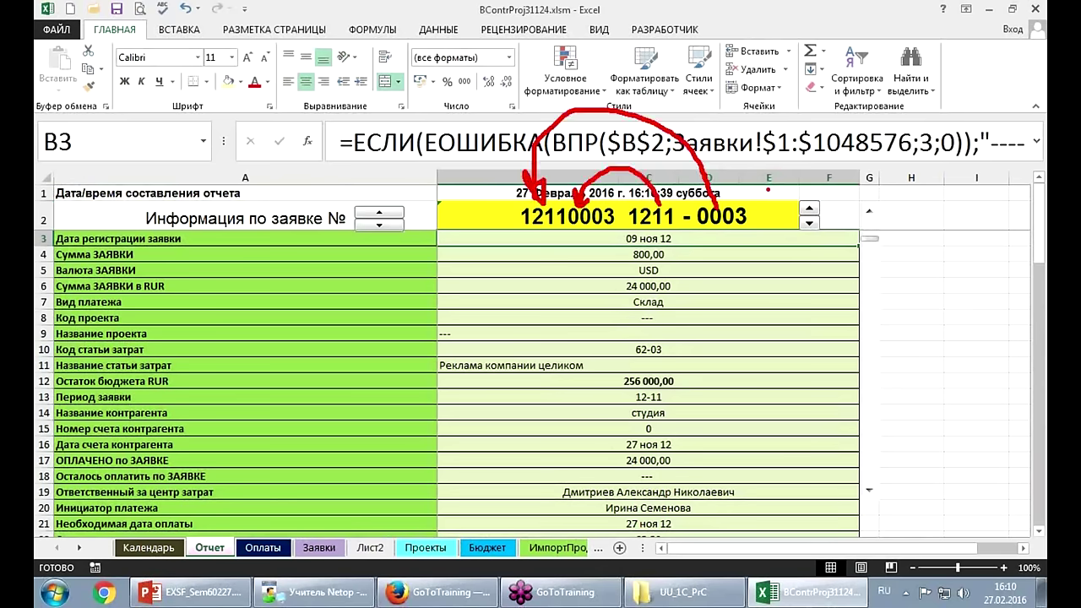
left_click_drag(384, 240, 666, 222)
mouse_move(818, 228)
left_mouse_down()
mouse_move(812, 277)
mouse_move(714, 261)
mouse_move(709, 229)
left_mouse_up()
left_click_drag(709, 228, 731, 249)
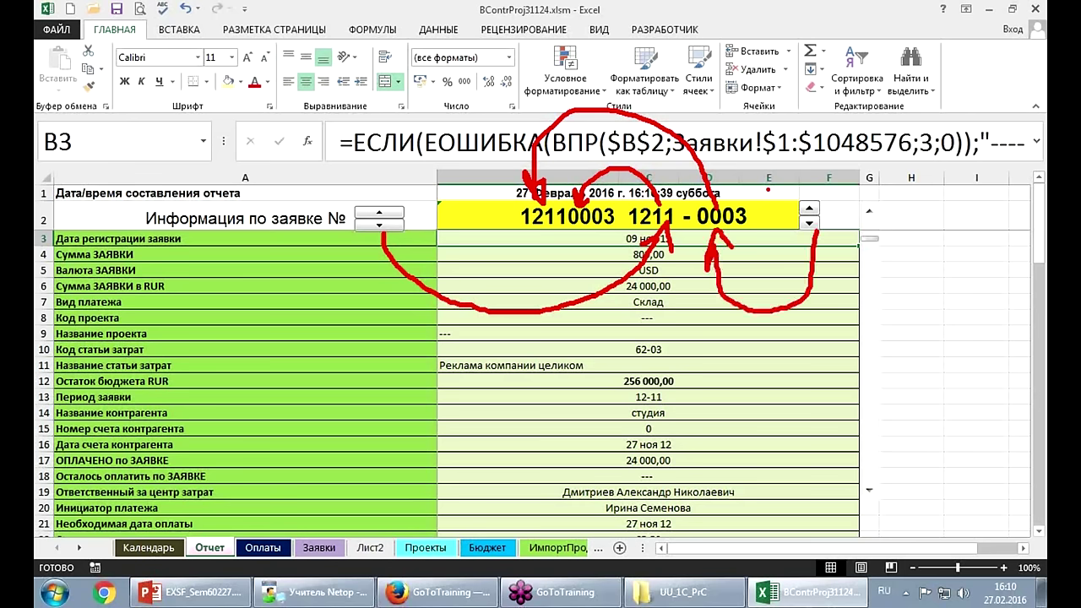
mouse_move(643, 402)
left_mouse_down()
mouse_move(572, 243)
mouse_move(622, 391)
mouse_move(577, 223)
left_mouse_up()
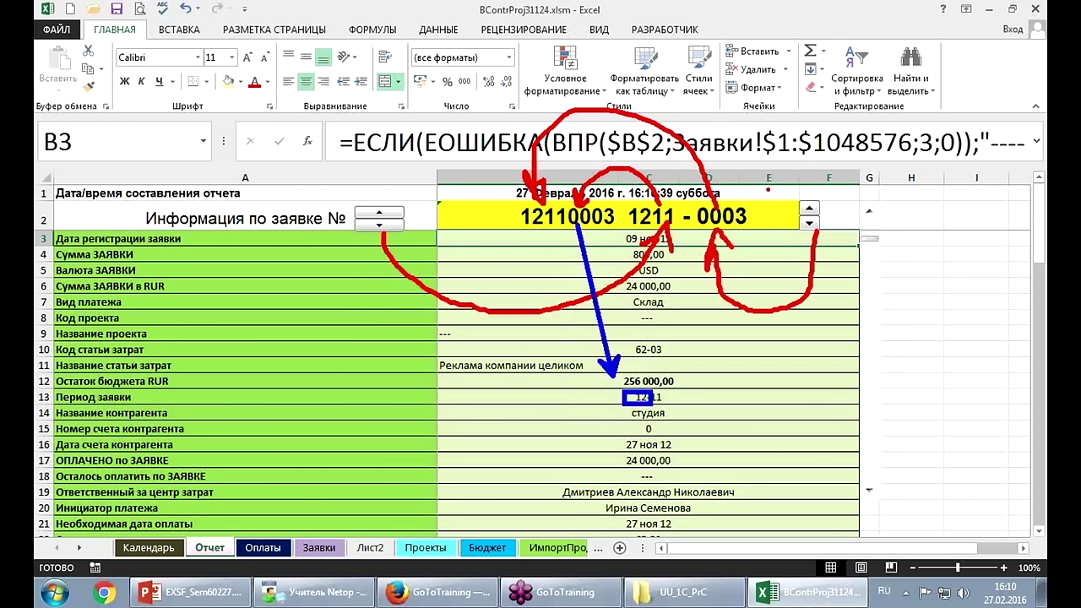
Spin D2 upward to request 12110021 and review its 2 345,00 EUR details.
left_click(809, 211)
left_click(808, 212)
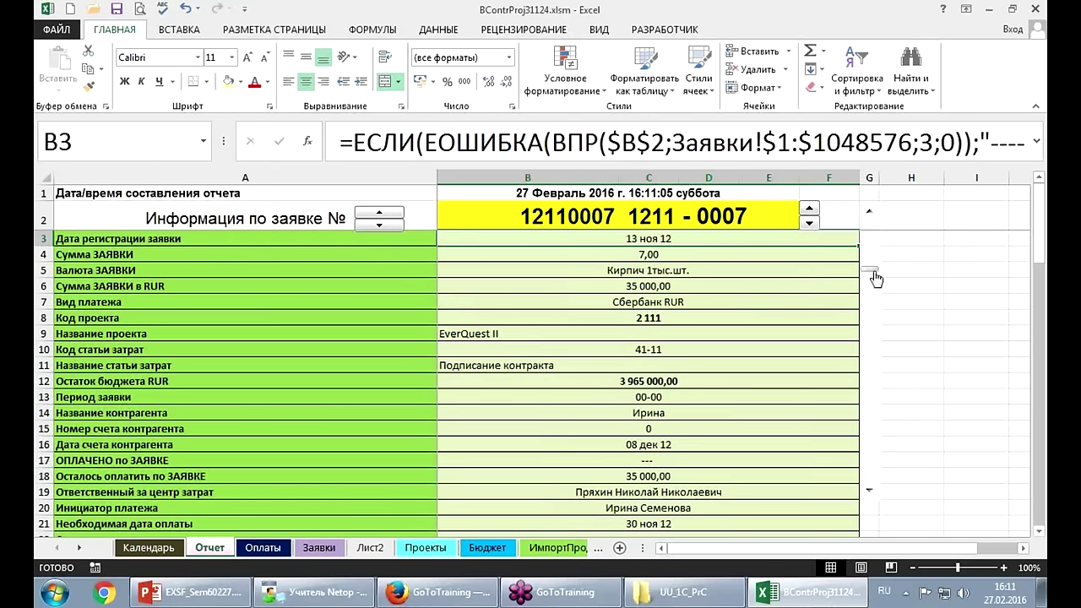
left_click_drag(875, 274, 872, 373)
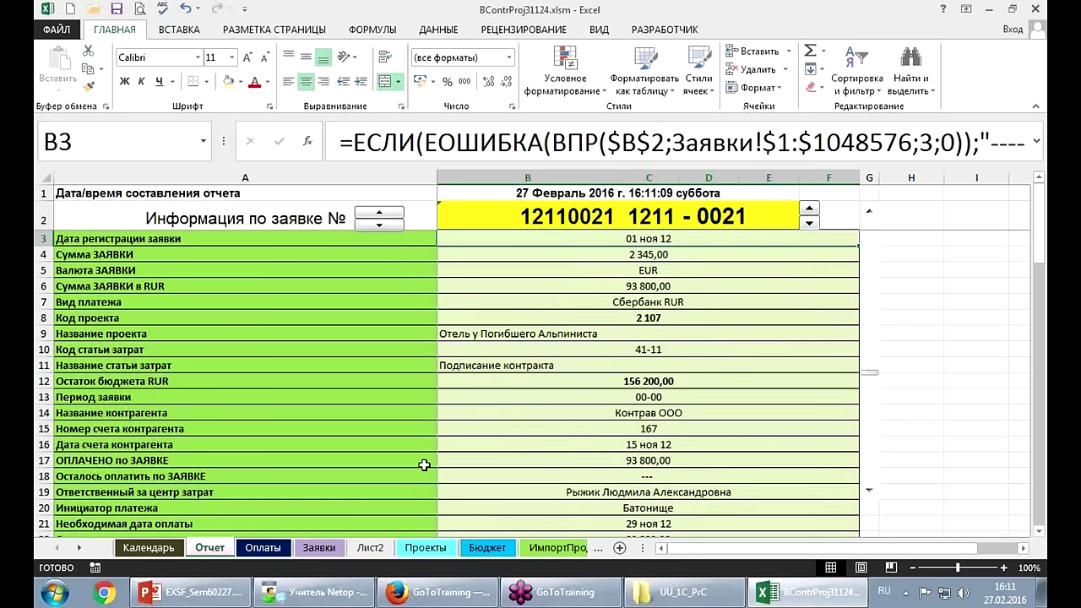
mouse_move(436, 592)
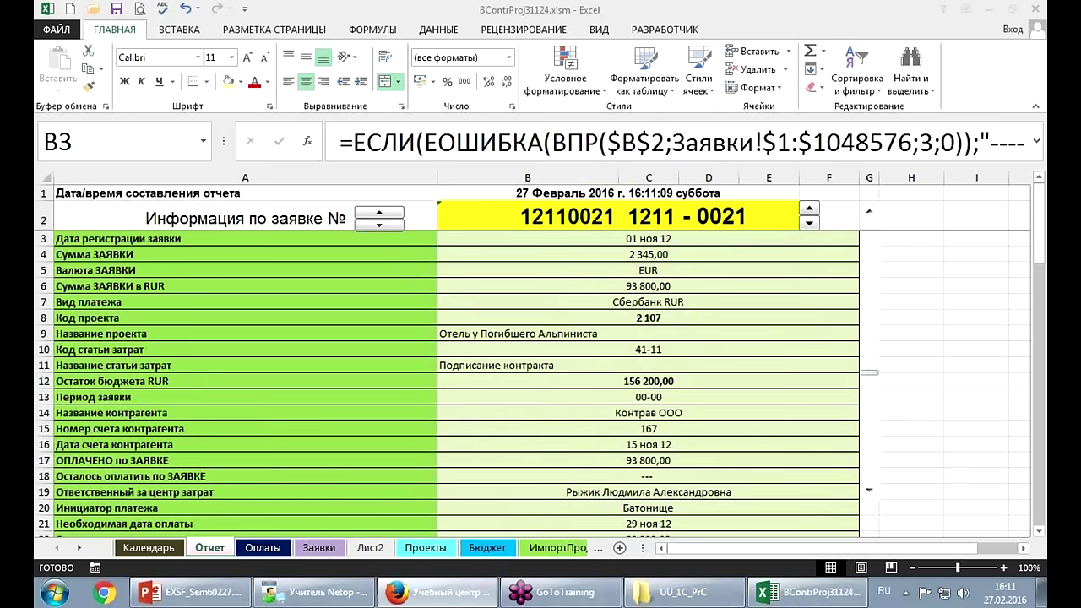
Look over the Календарь, Отчет and Оплаты sheets, briefly checking the browser.
left_click(168, 549)
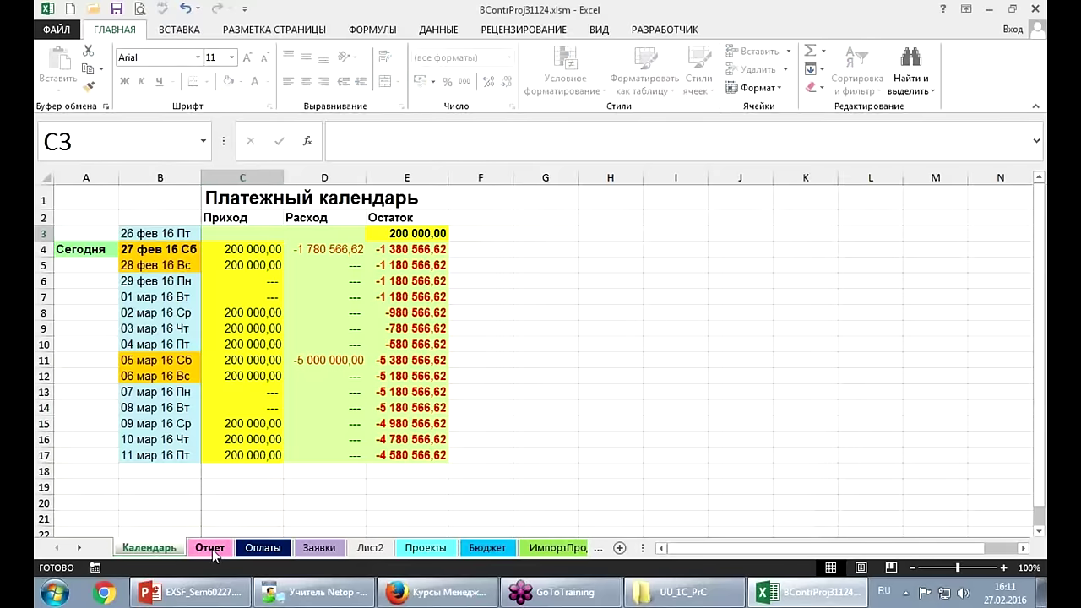
left_click(210, 548)
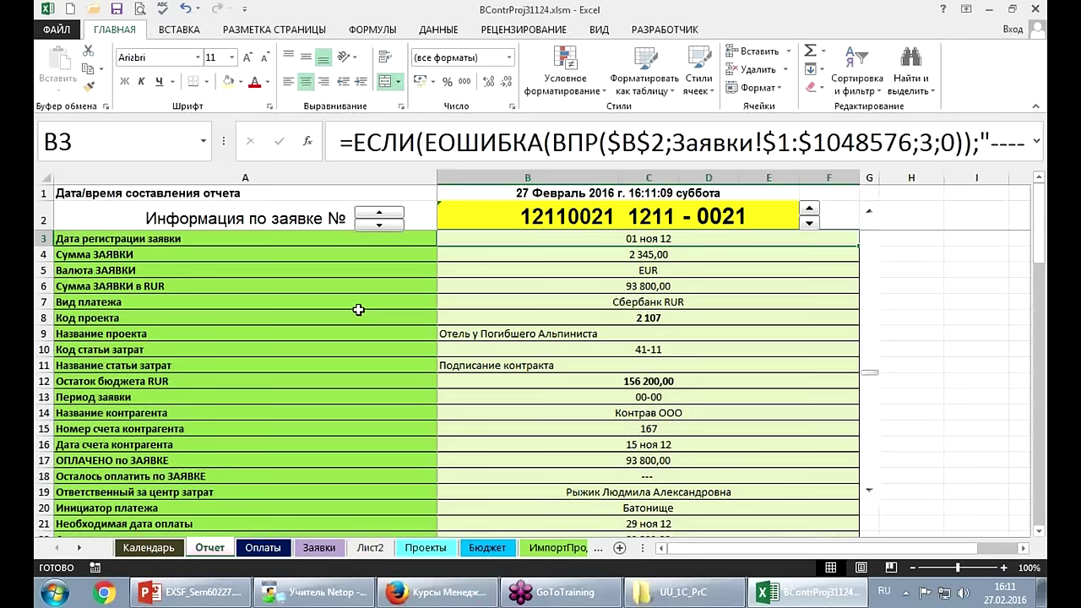
left_click(263, 547)
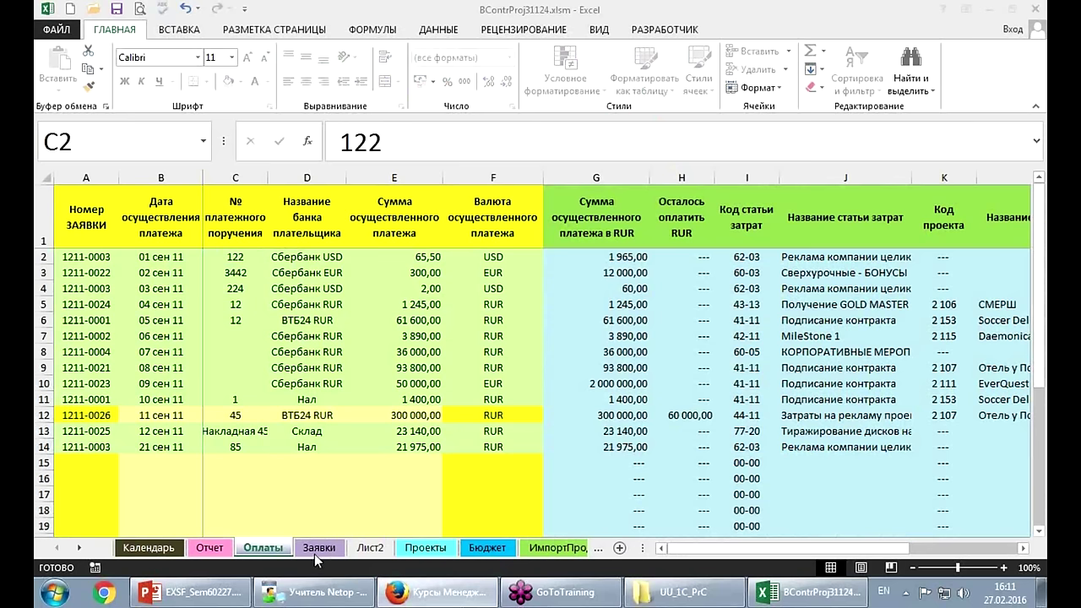
key("alt+Tab")
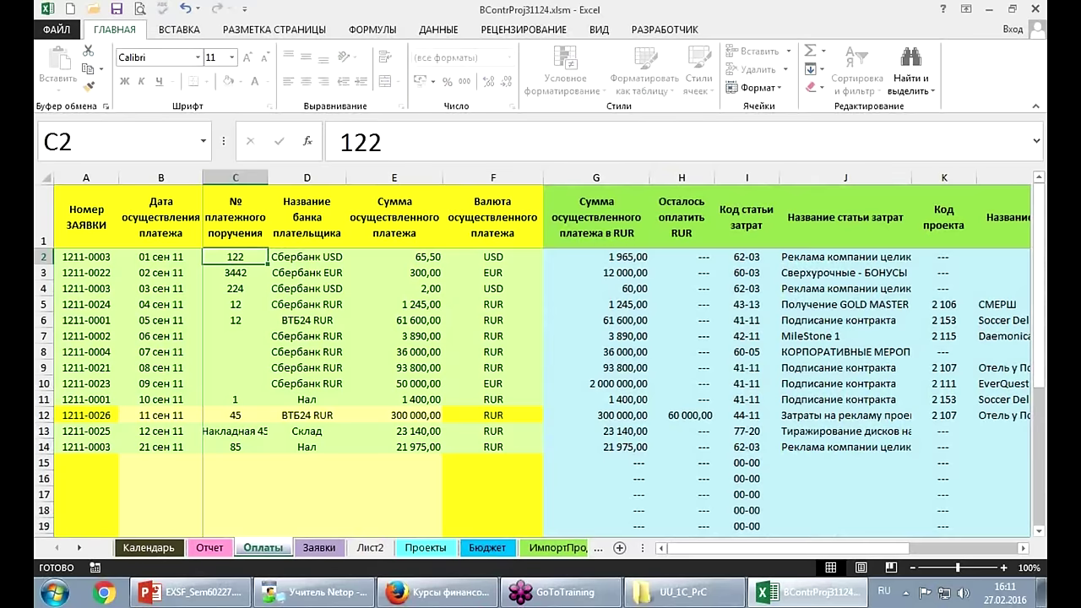
scroll(541, 355, "down", 3)
scroll(540, 355, "up", 3)
key("alt+Tab")
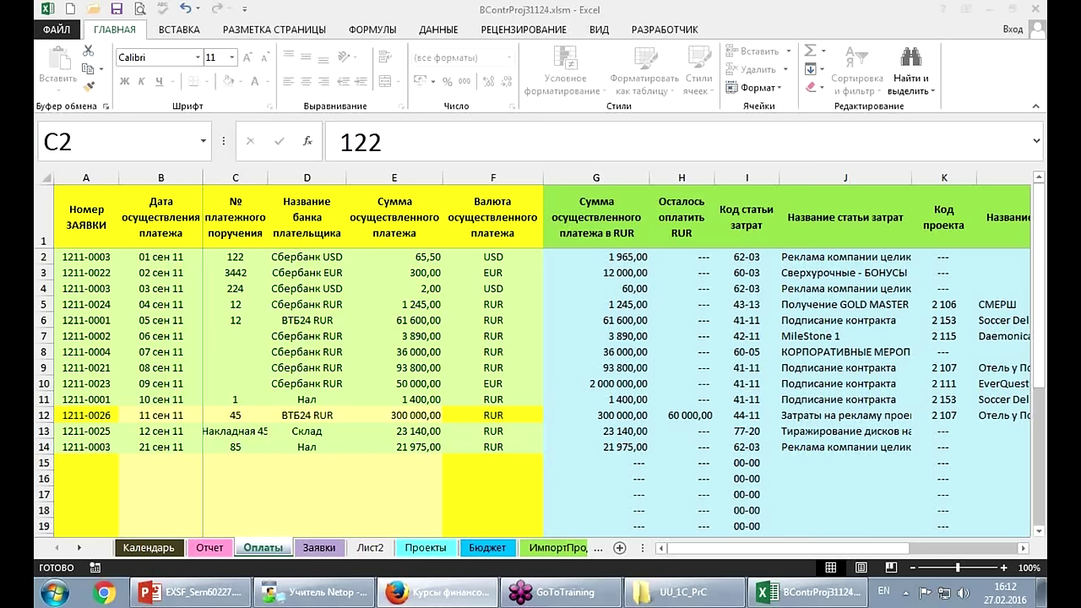
key("alt+Tab")
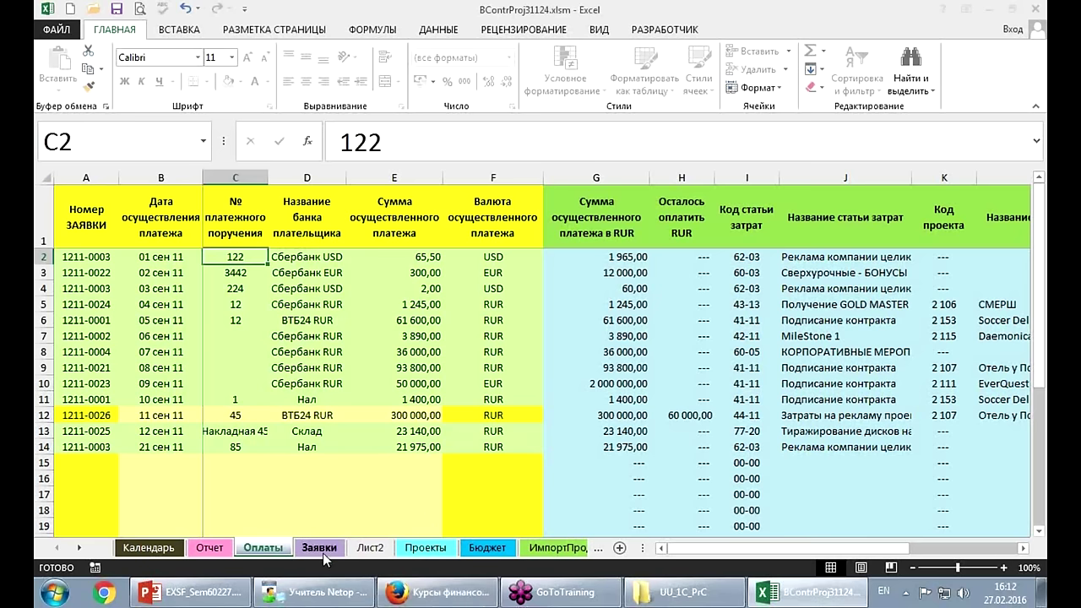
Browse the Заявки sheet and scroll through the Проекты table.
left_click(323, 552)
left_click(427, 549)
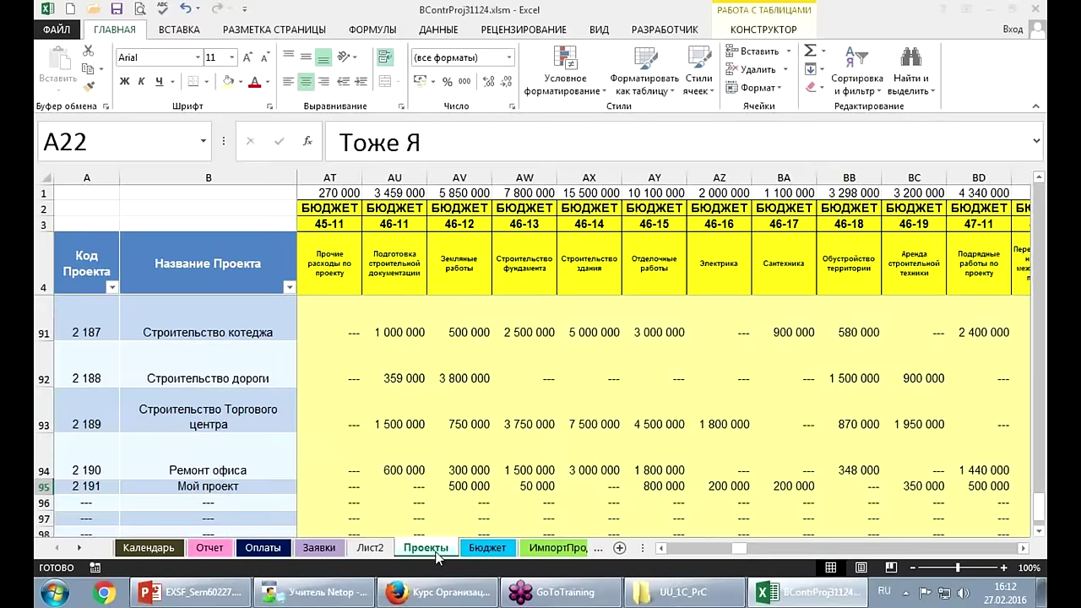
scroll(449, 416, "down", 2, "ctrl")
scroll(448, 418, "down", 2, "ctrl")
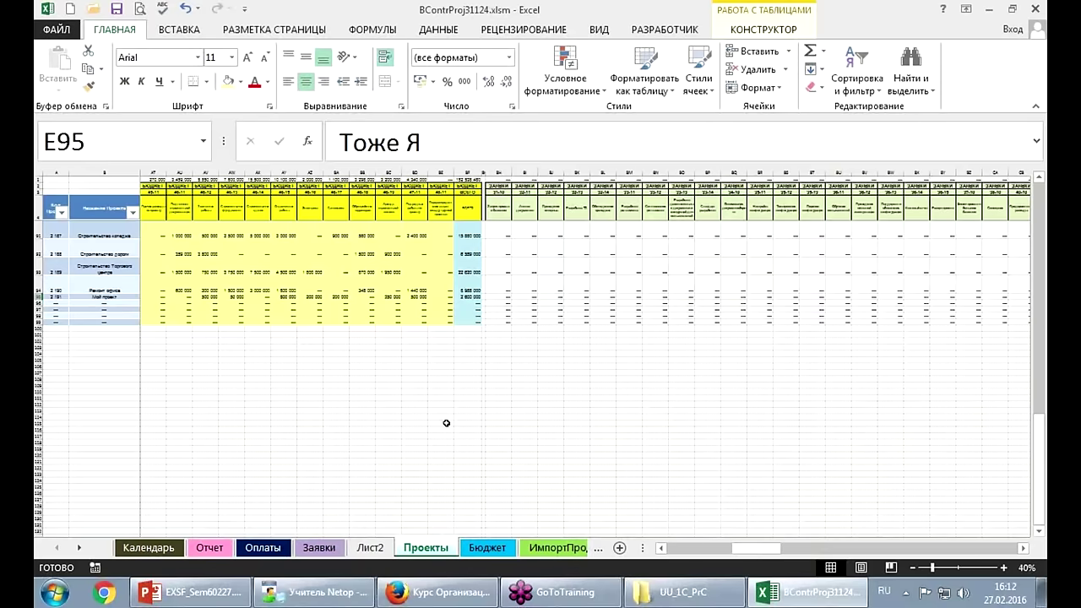
scroll(446, 423, "down", 1, "ctrl")
scroll(446, 423, "down", 1, "ctrl")
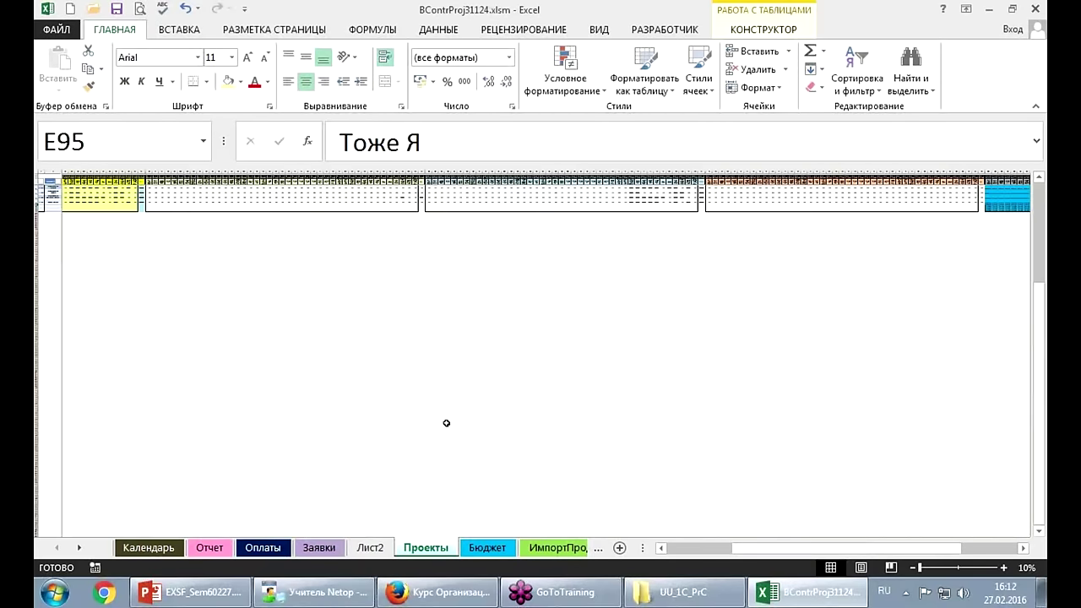
scroll(447, 423, "up", 1, "ctrl")
scroll(449, 405, "up", 1, "ctrl")
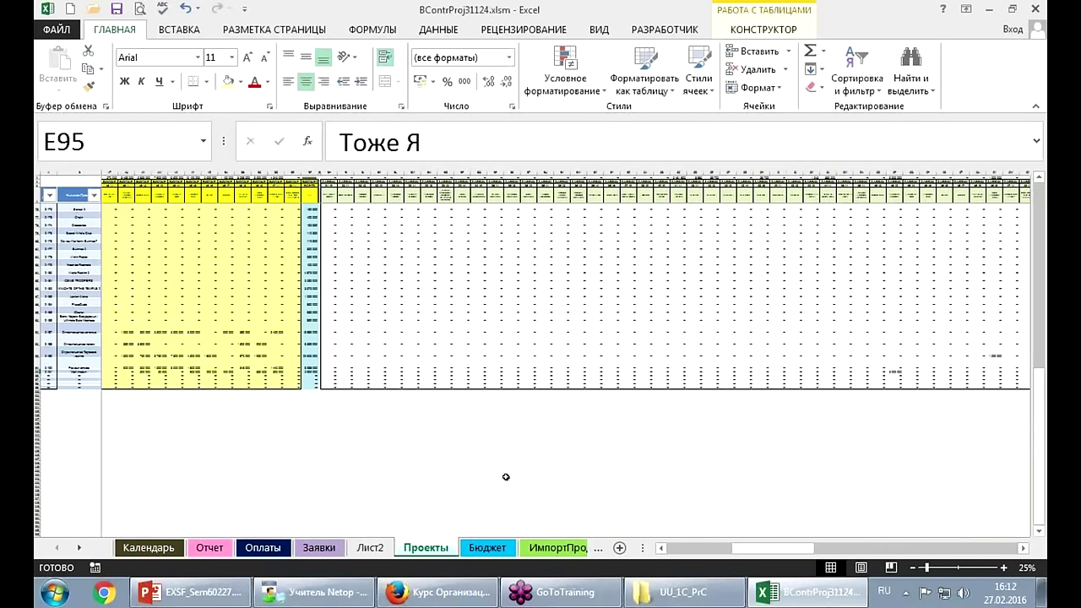
scroll(498, 481, "up", 1, "ctrl")
key("Up")
key("Up")
key("Up")
key("Up")
key("Up")
key("Up")
key("Up")
key("Up")
key("Up")
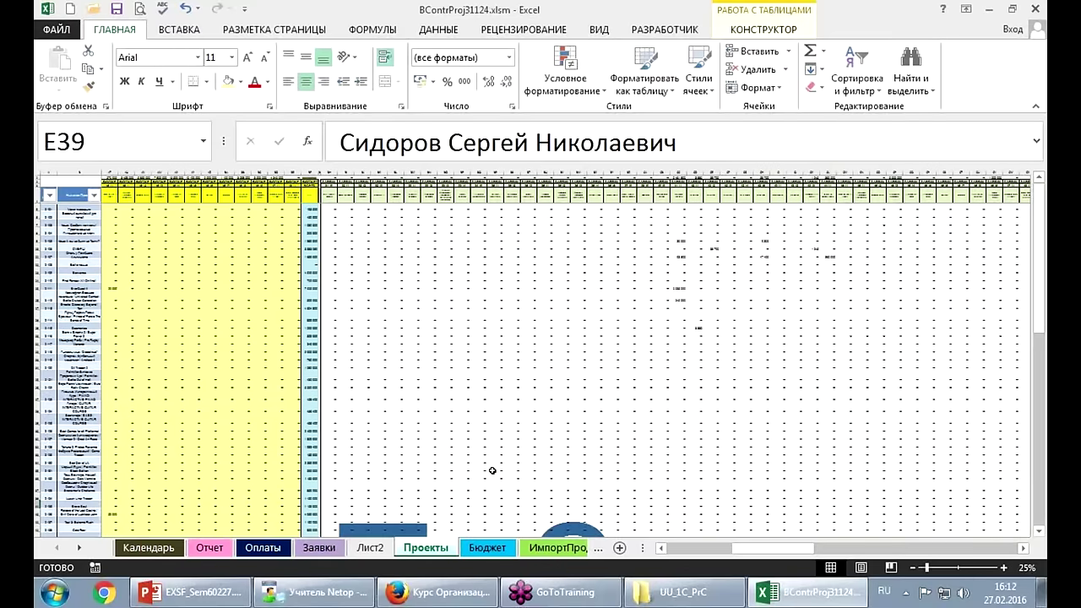
scroll(490, 468, "down", 1, "ctrl")
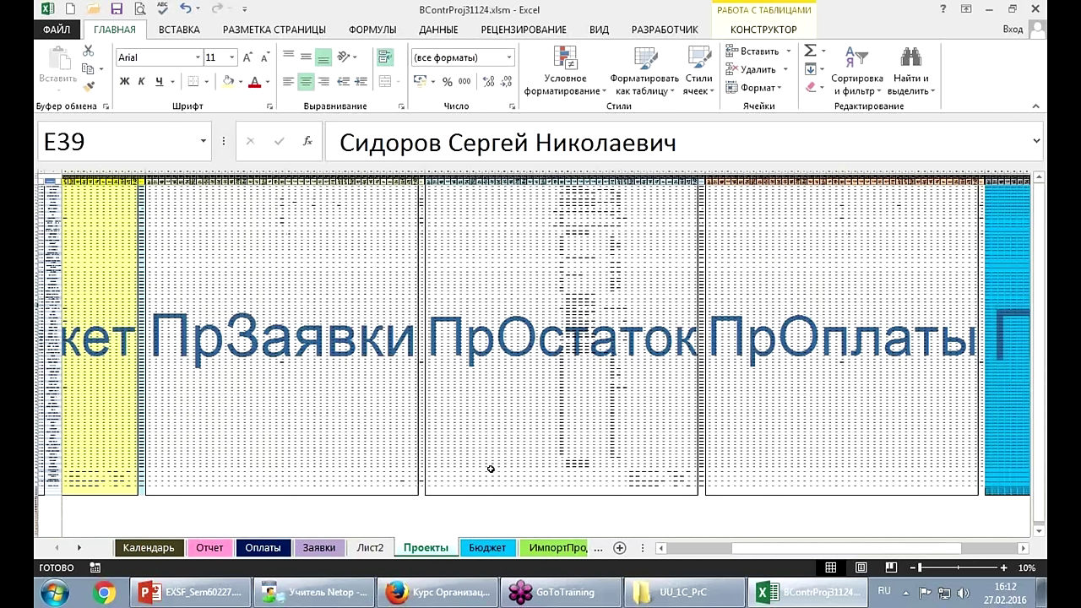
Review the Бюджет sheet, then end on the Календарь payment calendar via Отчет.
left_click(485, 549)
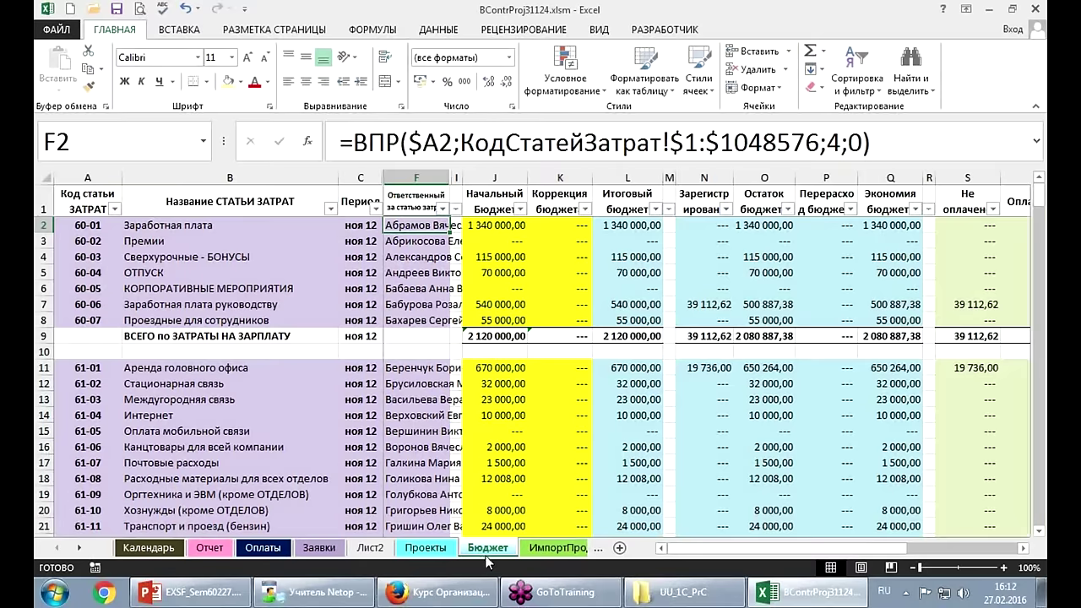
scroll(478, 498, "down", 1, "ctrl")
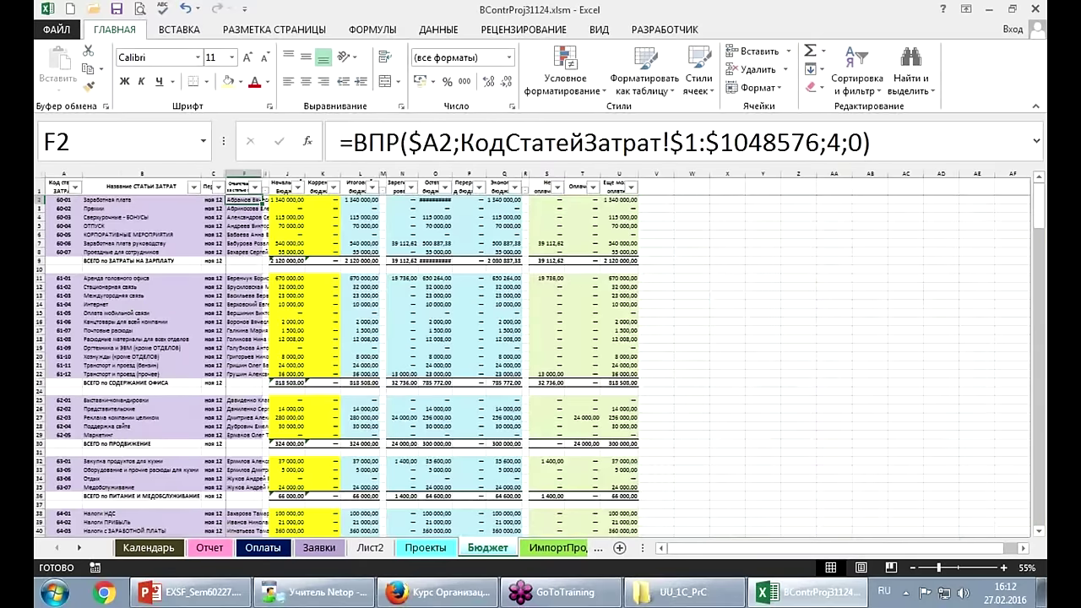
left_click(207, 548)
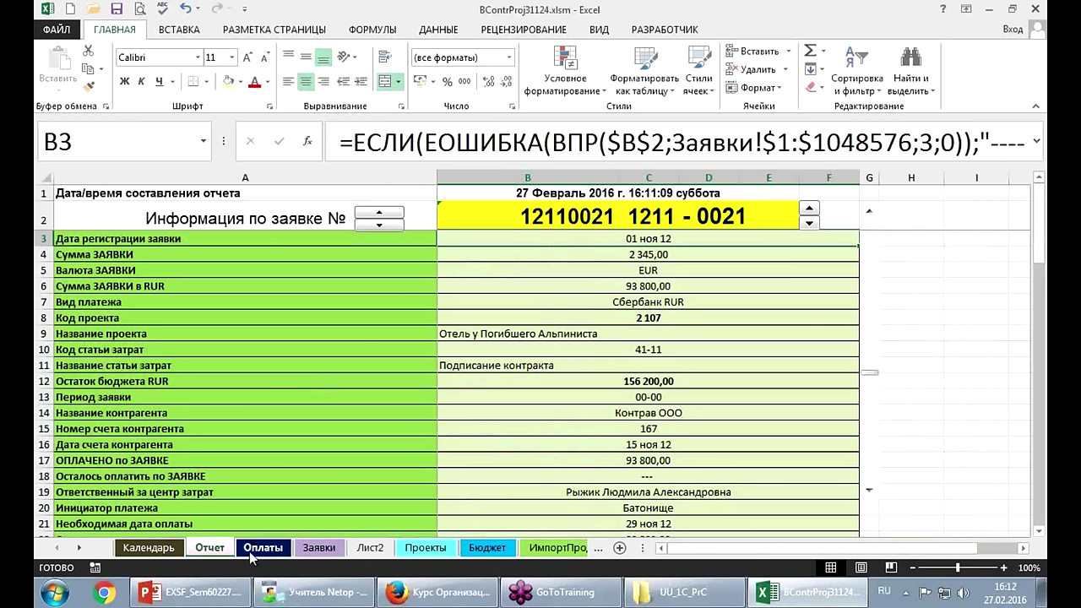
left_click(162, 547)
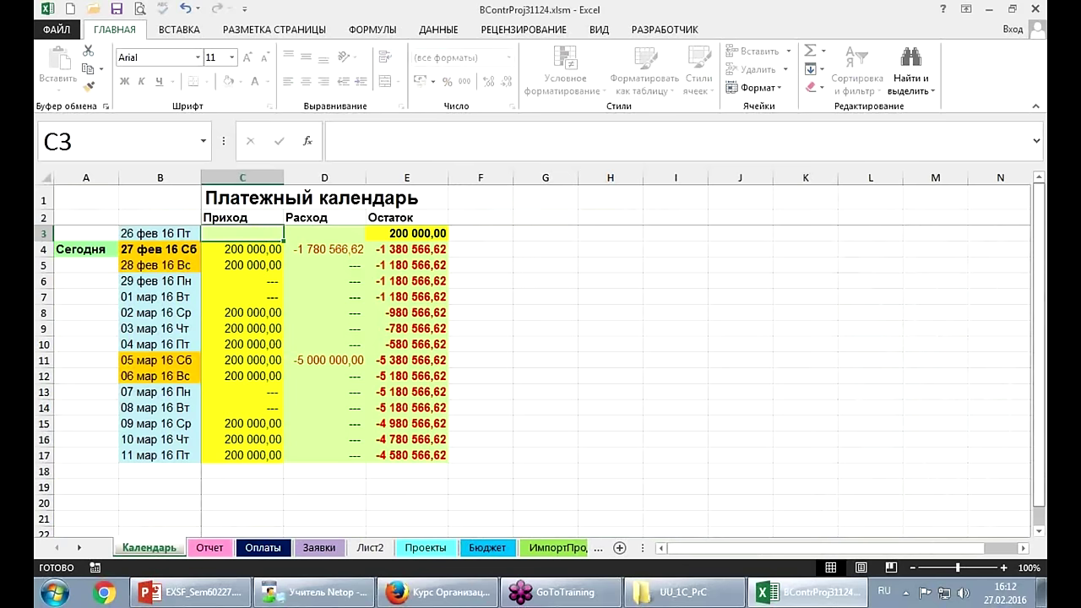
key("alt+shift")
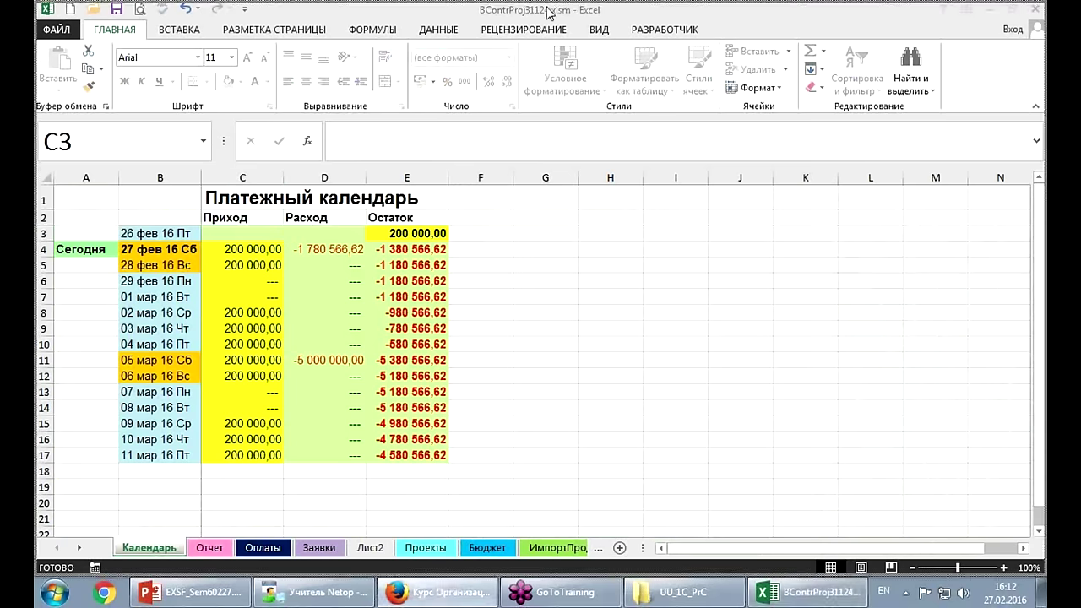
Maximize Firefox and scroll the budget-control course page down to its programme.
left_click_drag(37, 30, 37, 32)
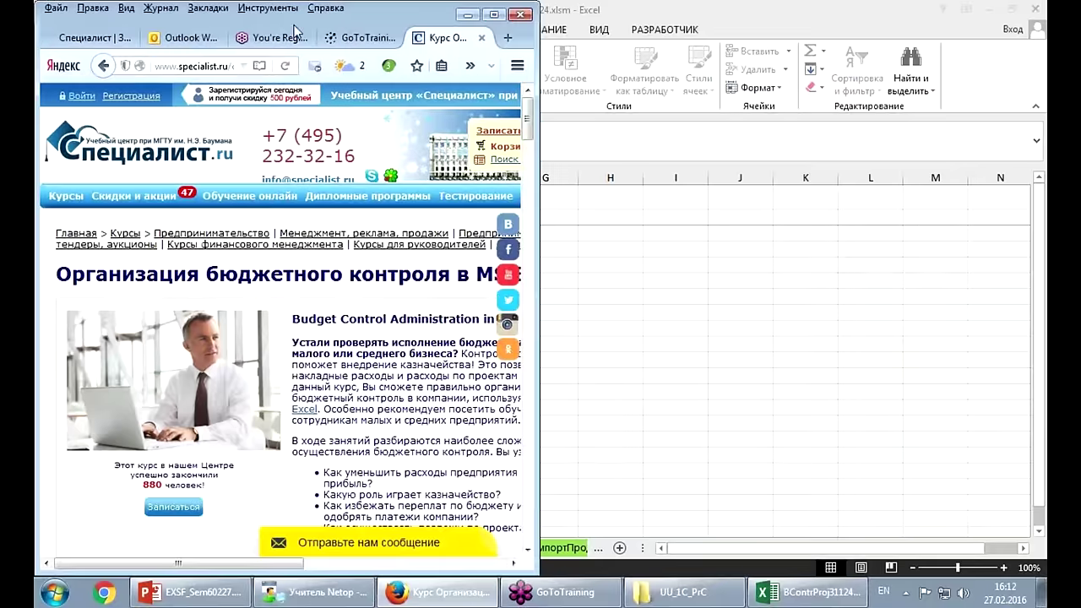
left_click(493, 15)
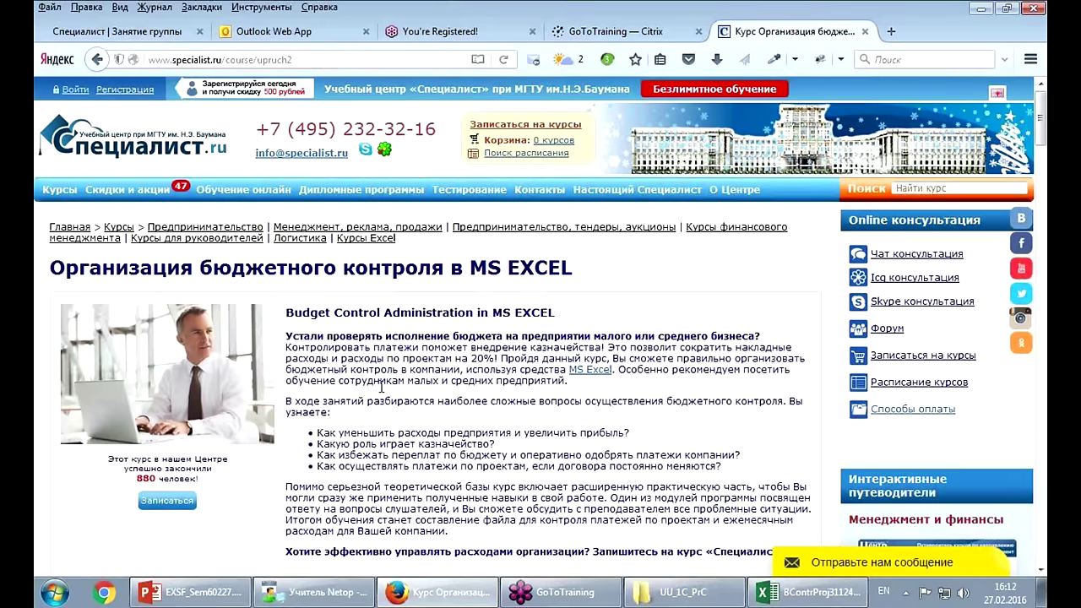
scroll(379, 377, "down", 4)
scroll(389, 397, "up", 3)
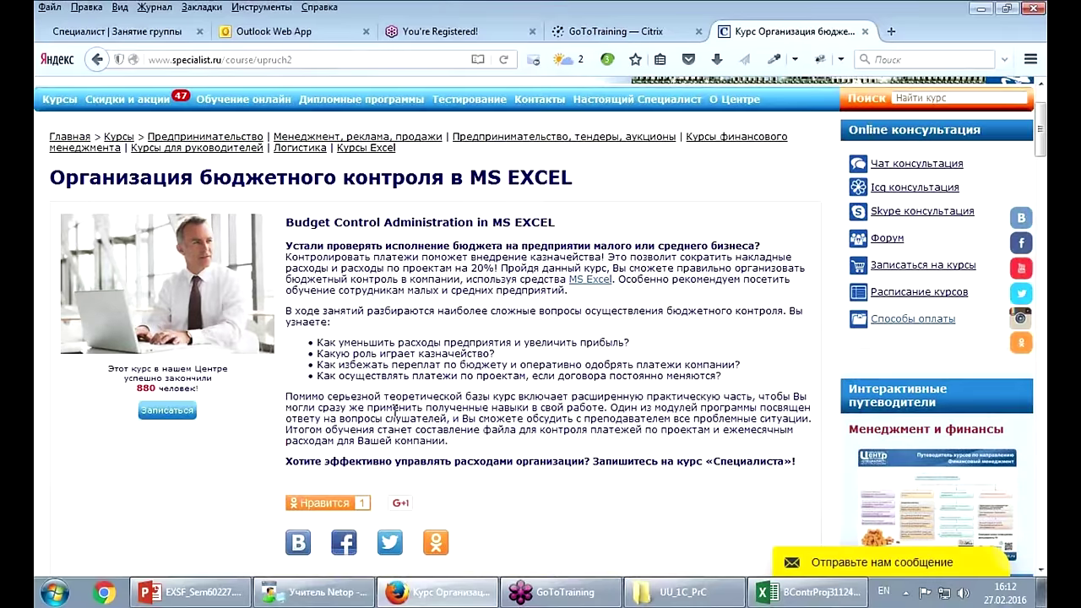
scroll(395, 411, "down", 2)
scroll(394, 411, "down", 3)
scroll(393, 413, "down", 5)
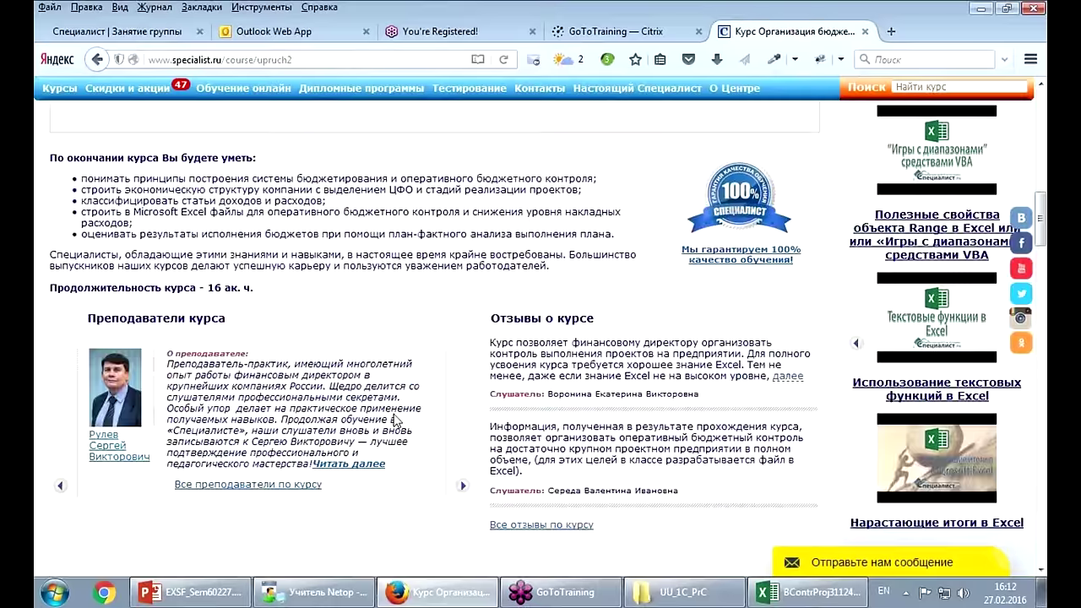
scroll(393, 415, "down", 2)
scroll(394, 415, "down", 3)
scroll(394, 418, "down", 1)
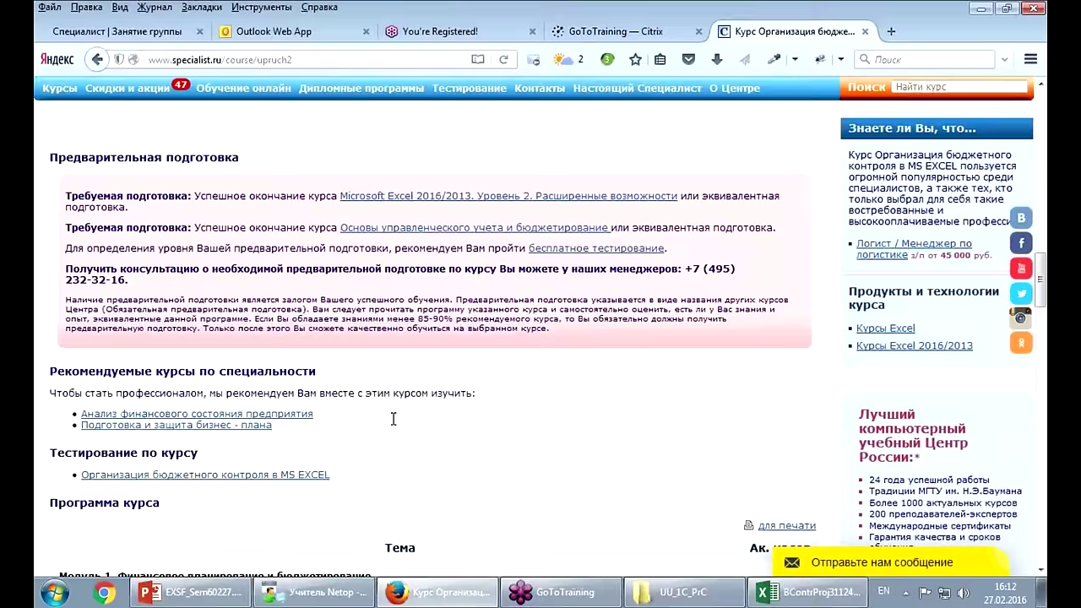
scroll(392, 422, "down", 1)
scroll(393, 425, "down", 1)
scroll(394, 423, "down", 2)
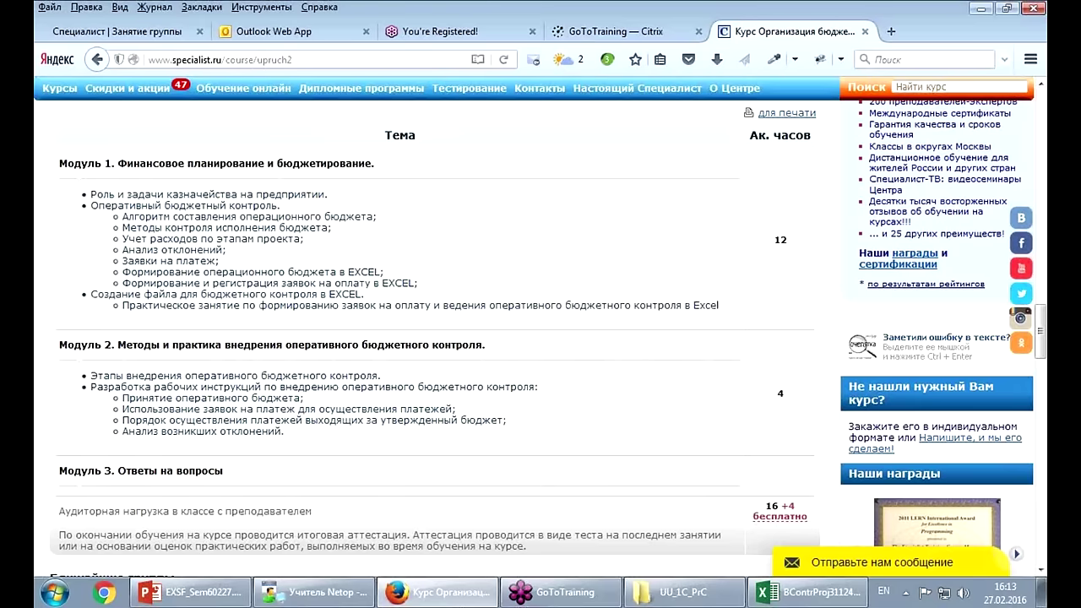
Highlight the last Module 1 topics, then close Excel, saving BContrProj31124.xlsm.
left_click_drag(68, 284, 124, 274)
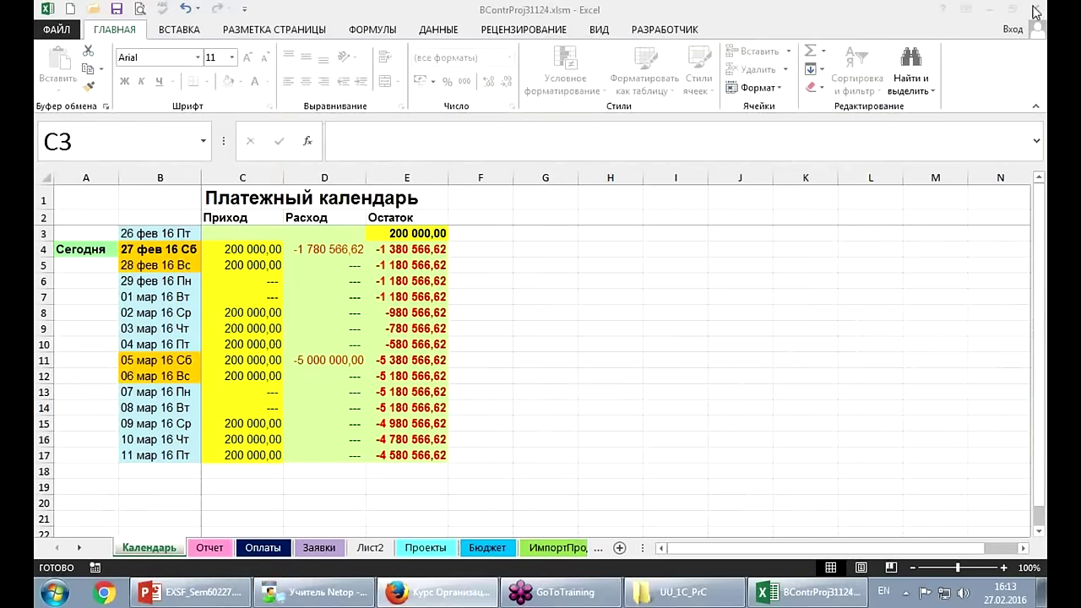
left_click(1037, 11)
left_click(463, 329)
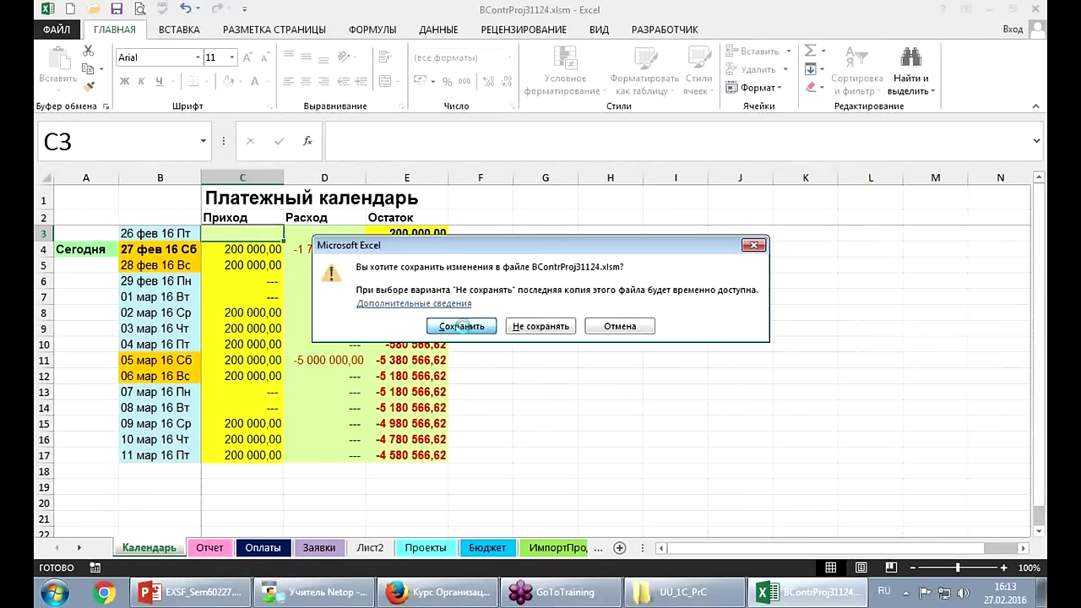
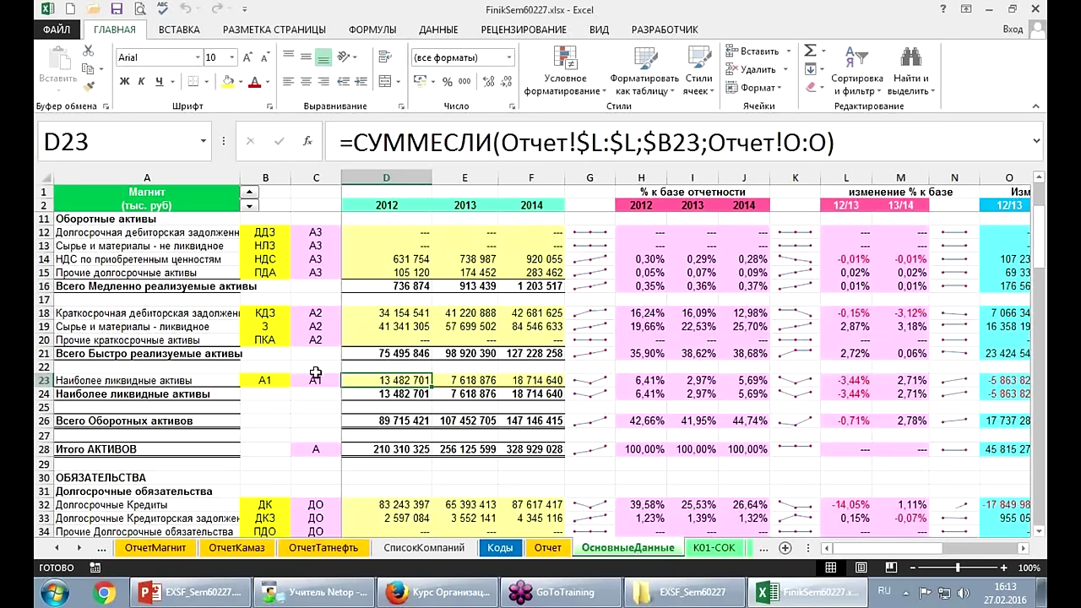
Open the ОтчетТатнефть report and scroll down through the Татнефть balance sheet.
left_click(158, 549)
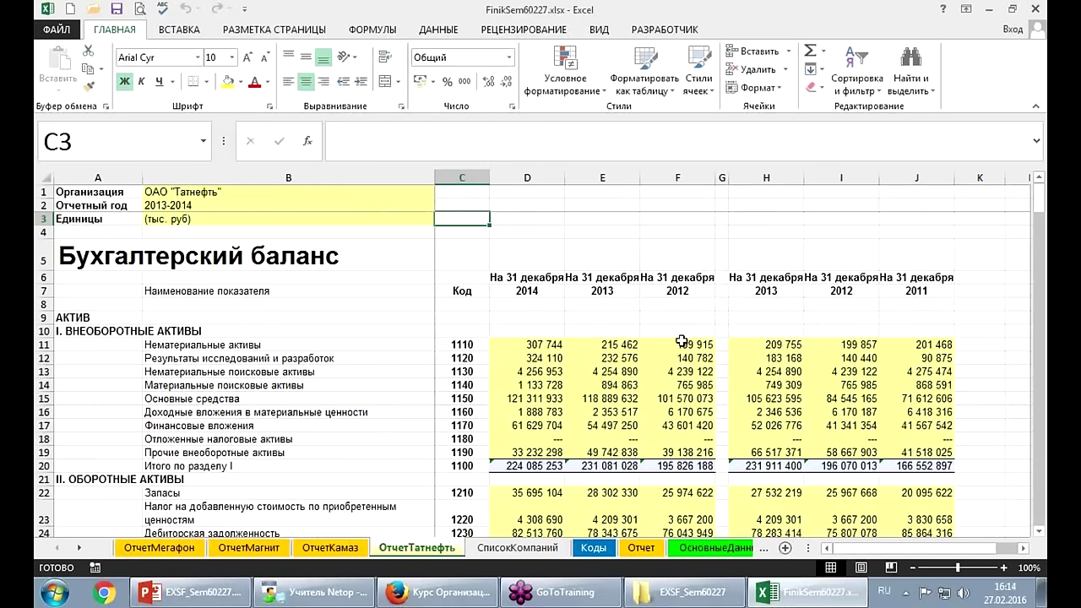
scroll(645, 345, "down", 1, "ctrl")
scroll(495, 357, "down", 1, "ctrl")
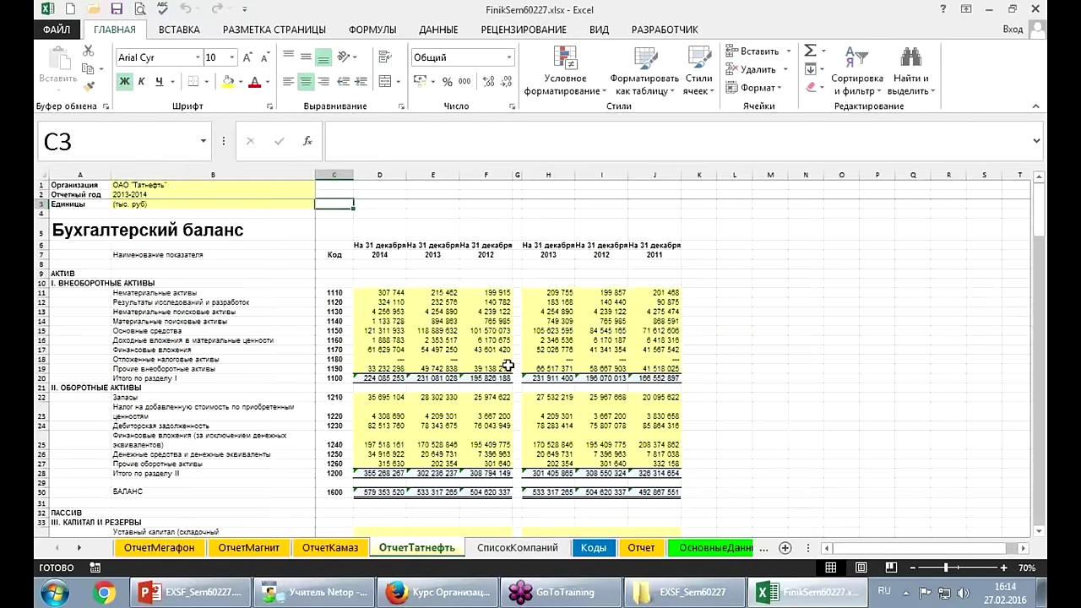
scroll(489, 358, "down", 3)
scroll(489, 357, "down", 3)
scroll(489, 358, "down", 3)
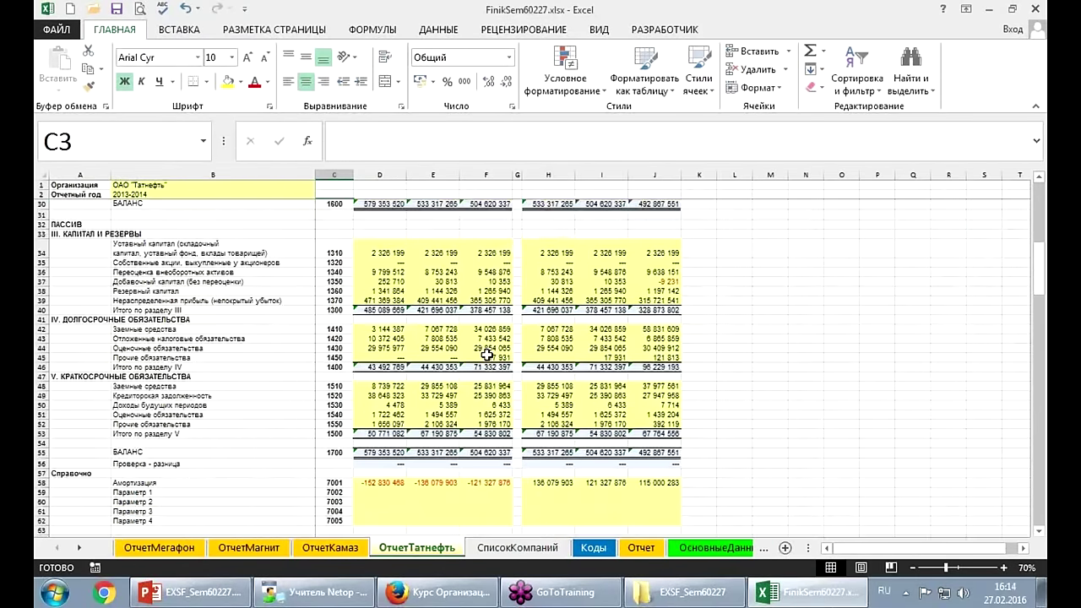
scroll(488, 355, "down", 3)
scroll(488, 356, "down", 1)
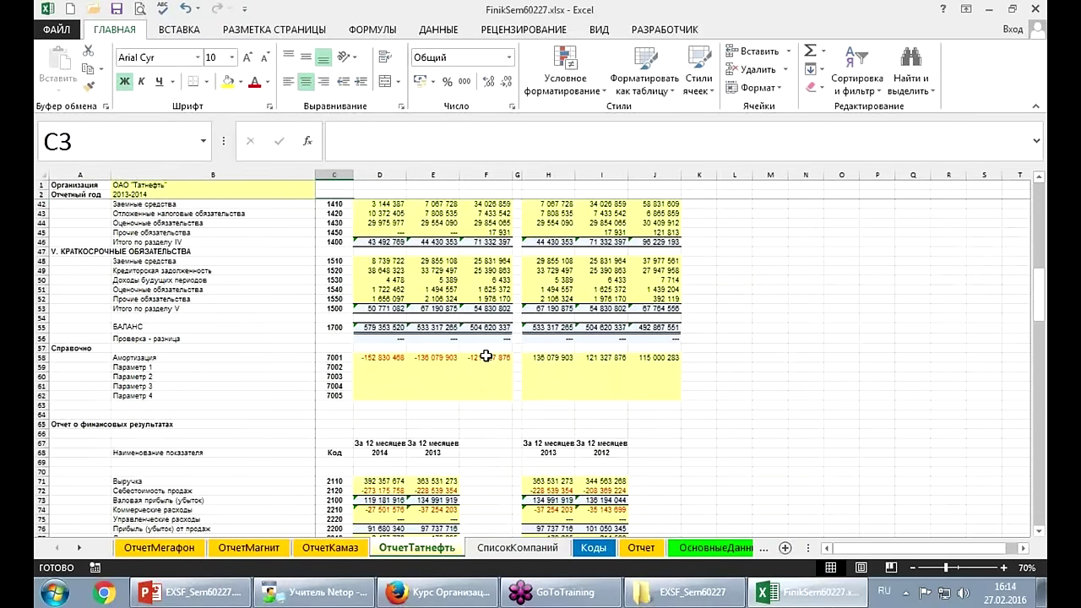
scroll(199, 434, "down", 1)
scroll(199, 426, "down", 1)
Browse the income-statement and cash-flow sections, then return to the top of the report.
left_click(197, 422)
key("Page_Down")
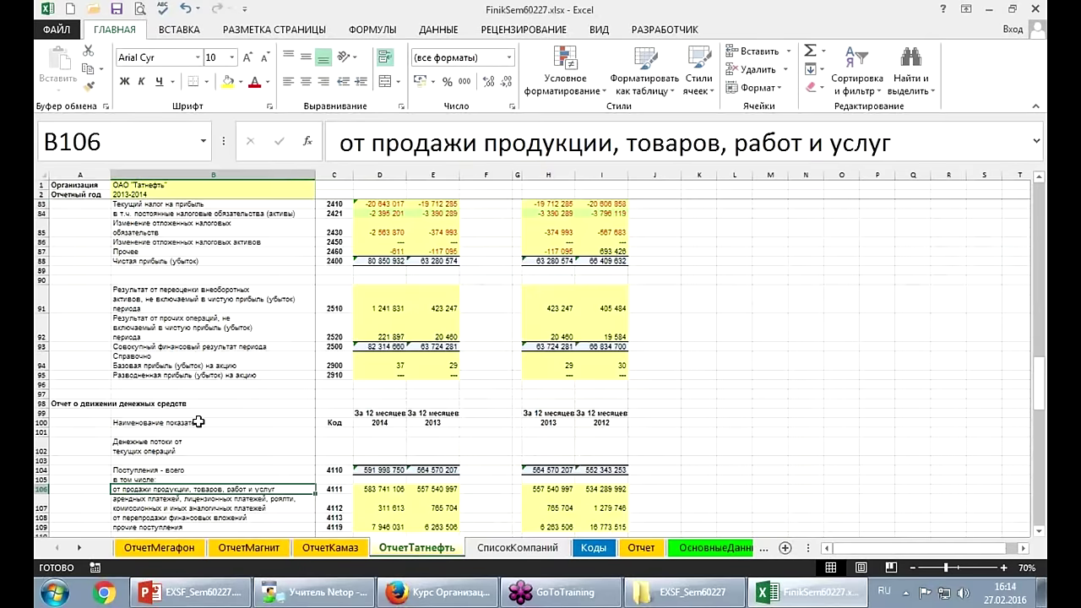
scroll(198, 421, "down", 10)
scroll(199, 420, "down", 5)
left_click(200, 419)
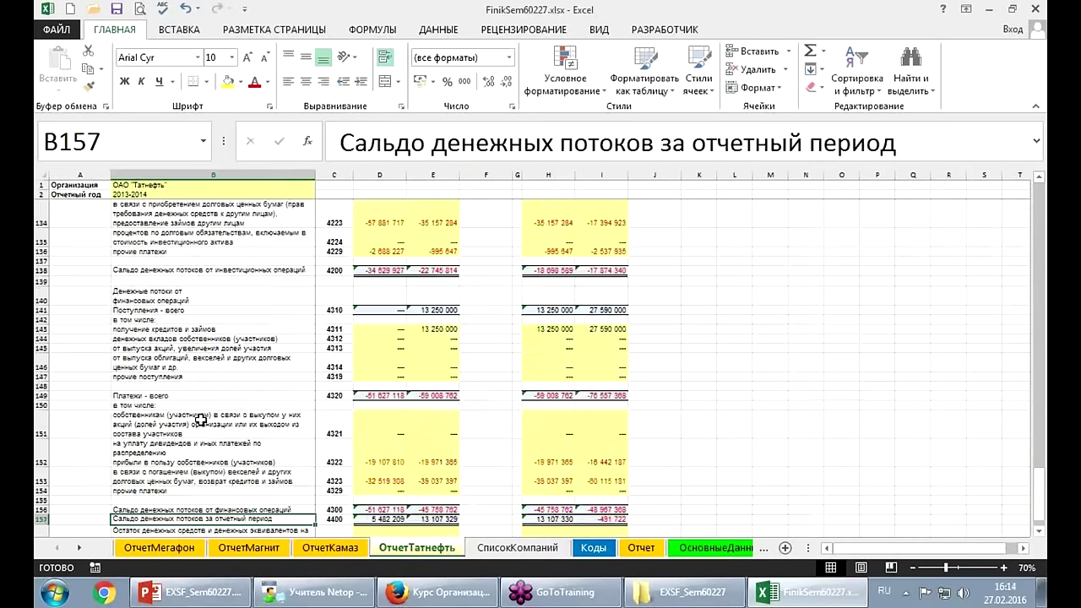
scroll(201, 420, "down", 5)
key("Page_Up")
key("Page_Up")
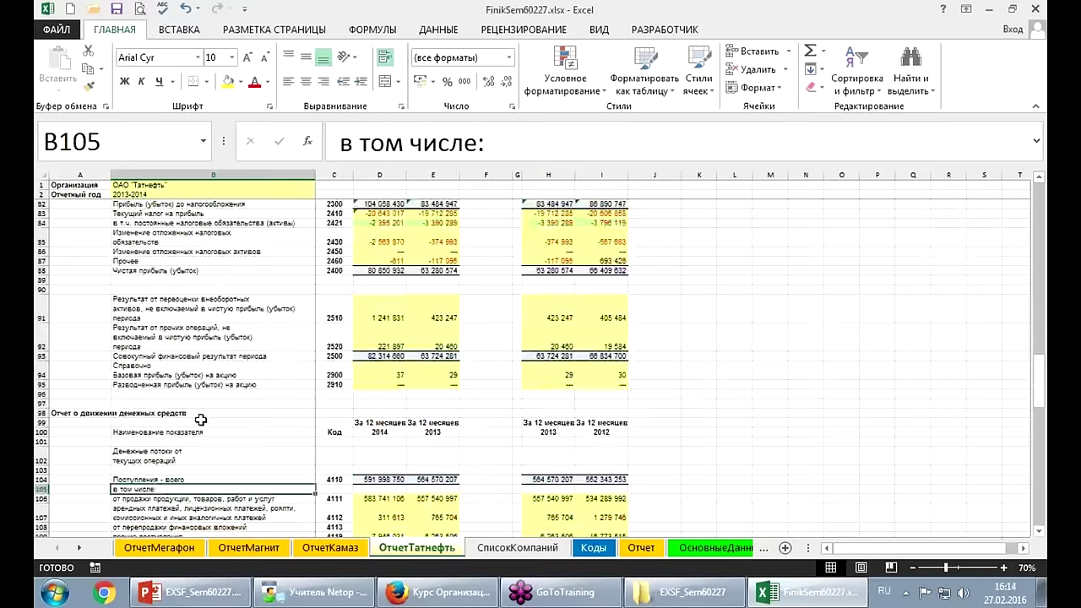
key("Page_Up")
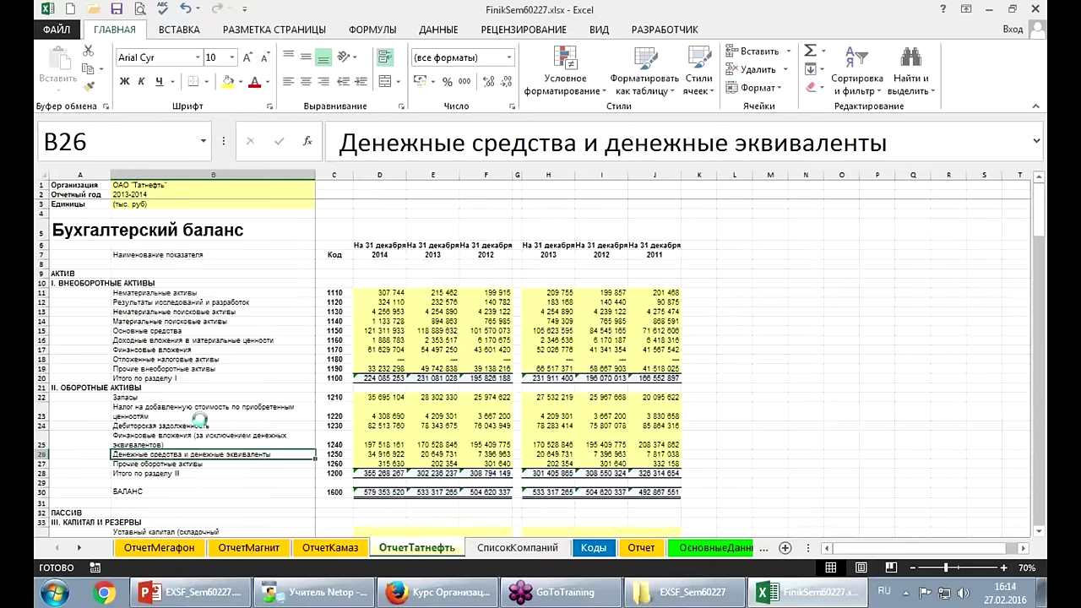
scroll(200, 420, "up", 2, "ctrl")
scroll(200, 420, "up", 1)
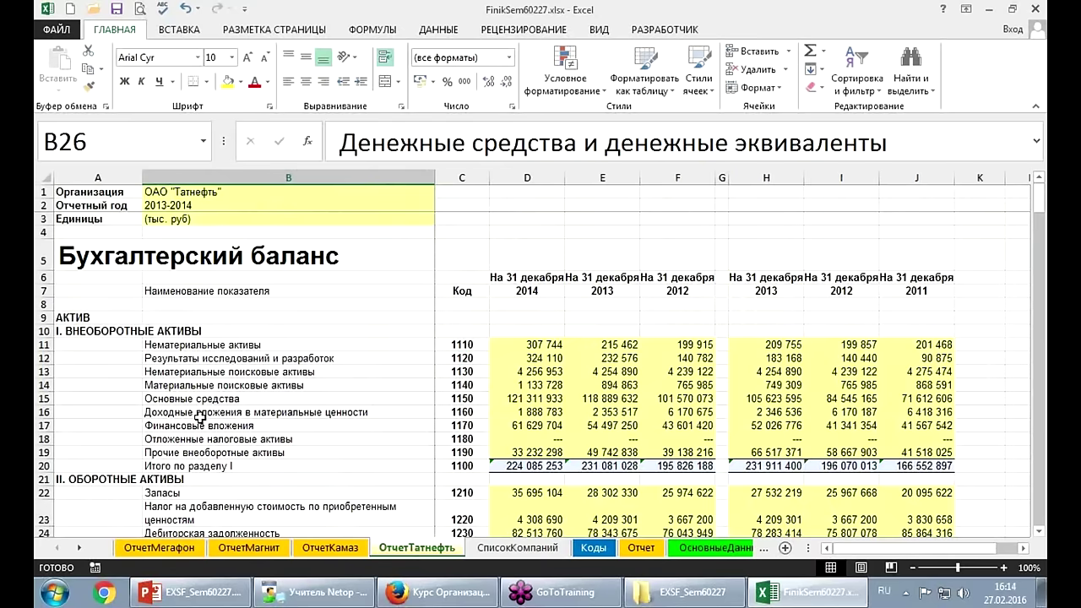
On ОсновныеДанные, cycle the company spinner through Мегафон, Магнит, ОАО КАМАЗ and ОАО "Татнефть".
left_click(685, 549)
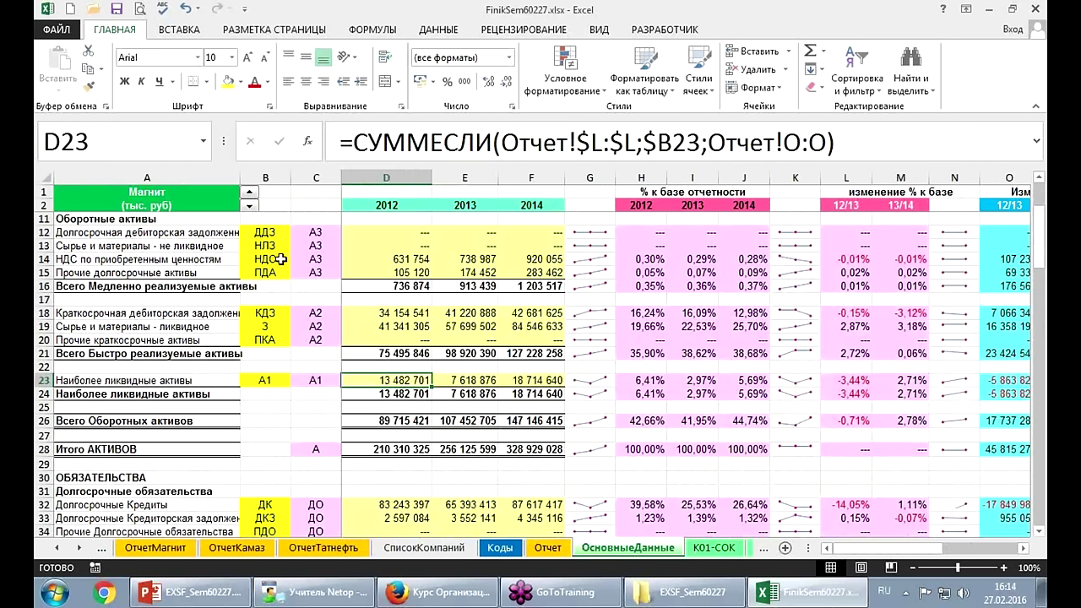
left_click(56, 549)
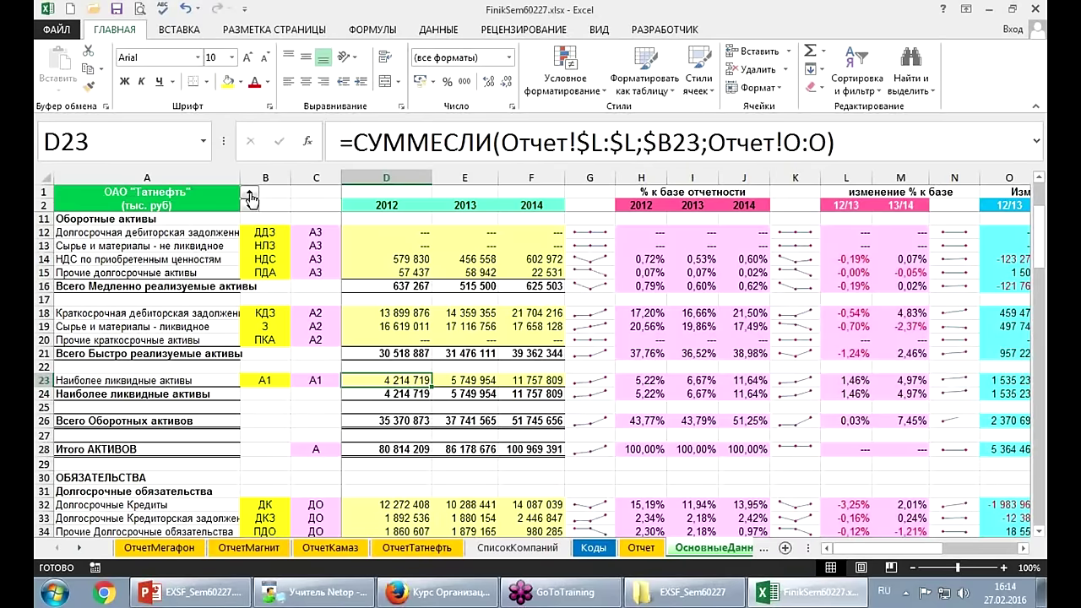
left_click(251, 197)
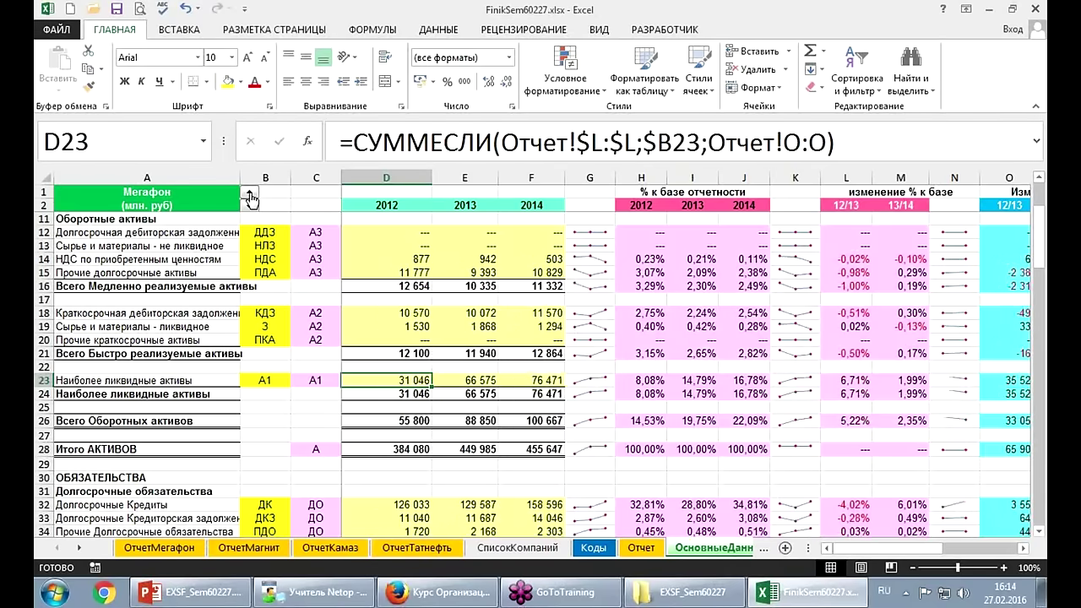
left_click(251, 197)
left_click(251, 197)
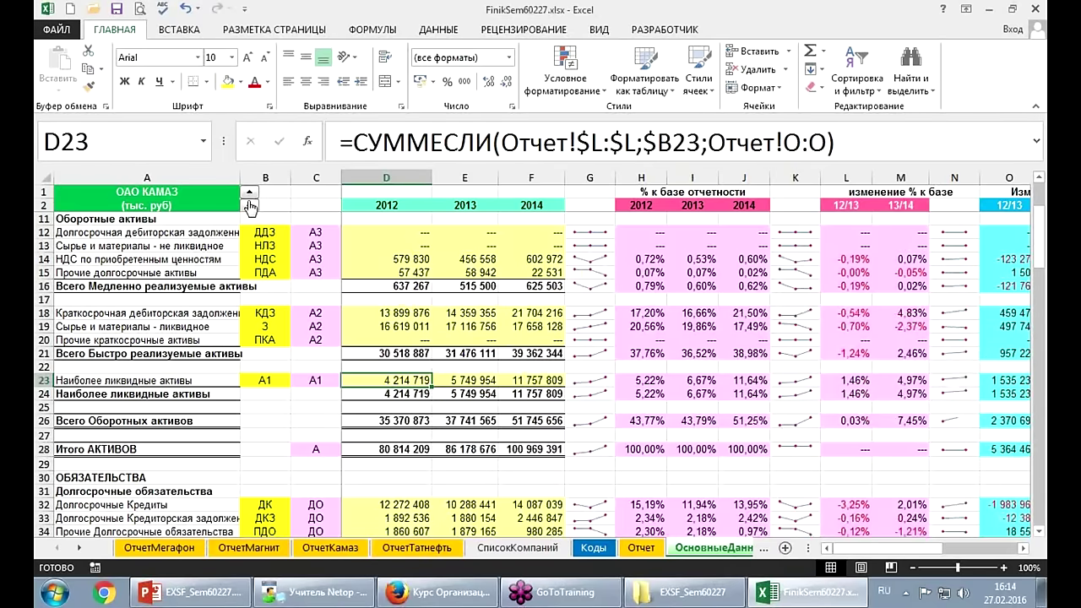
scroll(251, 206, "up", 2)
scroll(251, 207, "up", 1)
left_click(251, 206)
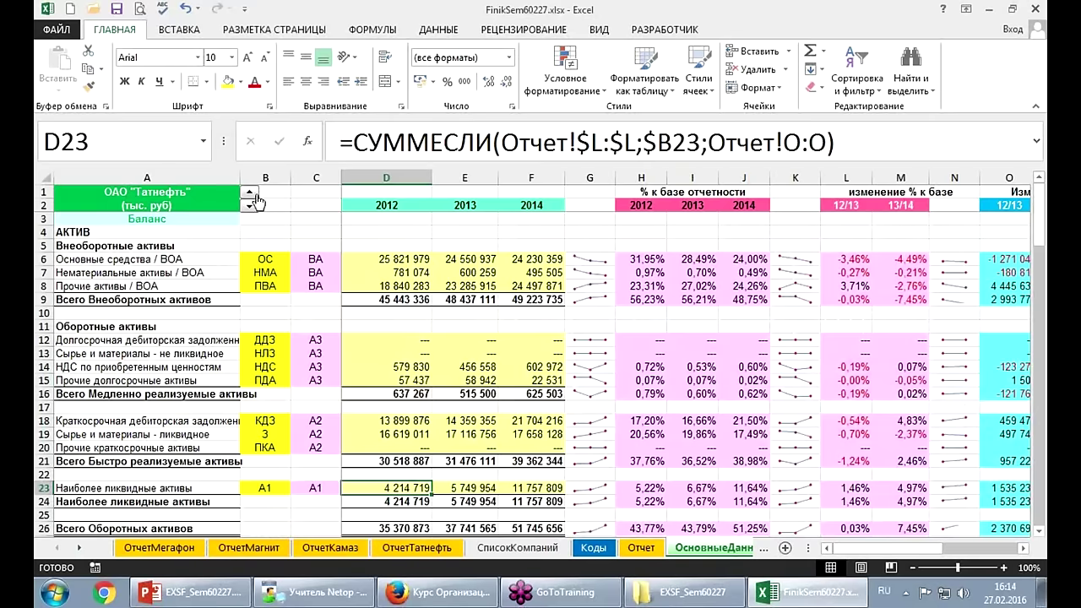
left_click(250, 206)
left_click(250, 206)
Review the summarized data and yearly averages lower down while switching the company to ОАО КАМАЗ.
scroll(365, 274, "down", 4)
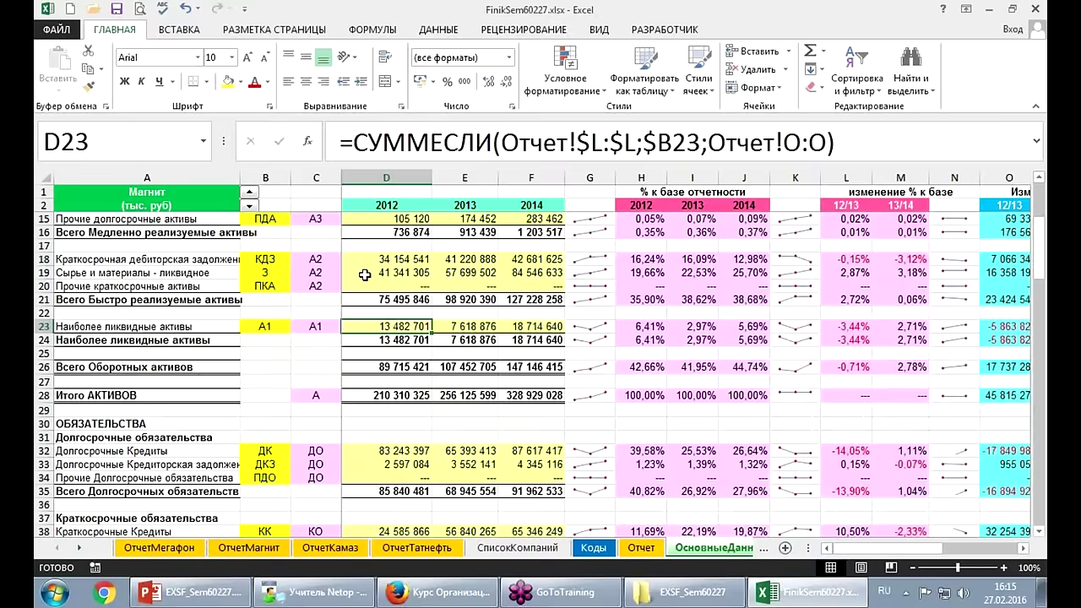
scroll(364, 274, "down", 2)
scroll(364, 274, "up", 2)
scroll(365, 274, "up", 4)
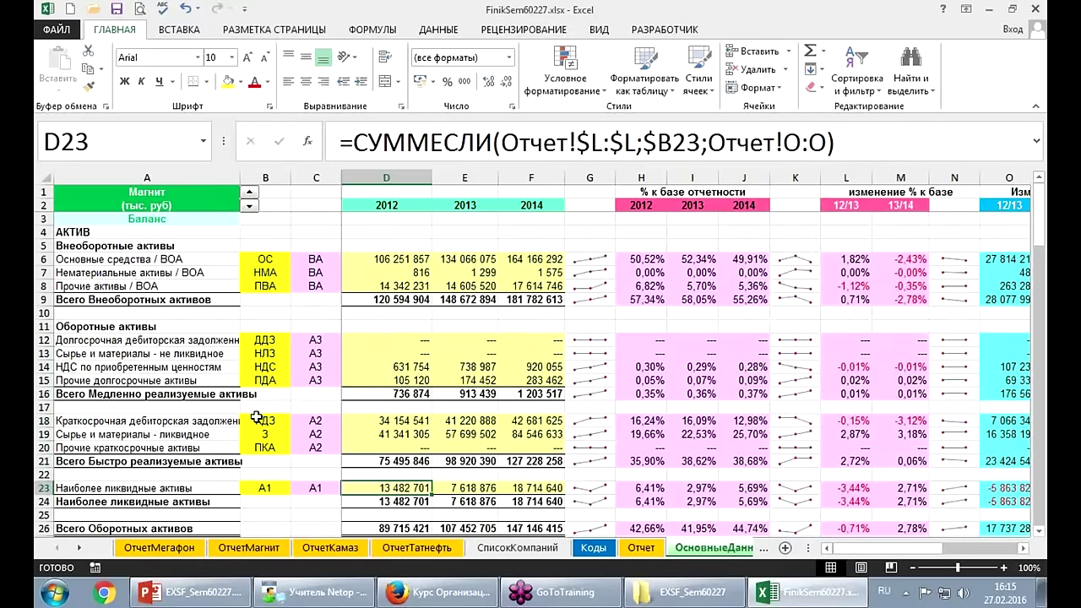
scroll(257, 417, "down", 1)
scroll(220, 380, "down", 6)
scroll(190, 342, "down", 2)
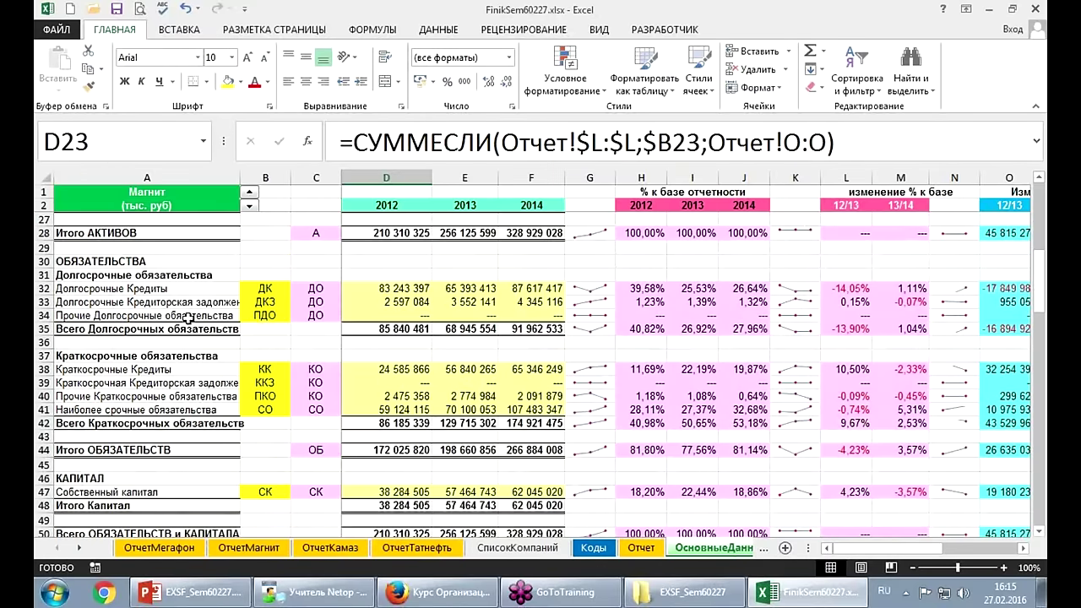
scroll(250, 323, "down", 2)
scroll(250, 324, "down", 1)
scroll(250, 323, "down", 3)
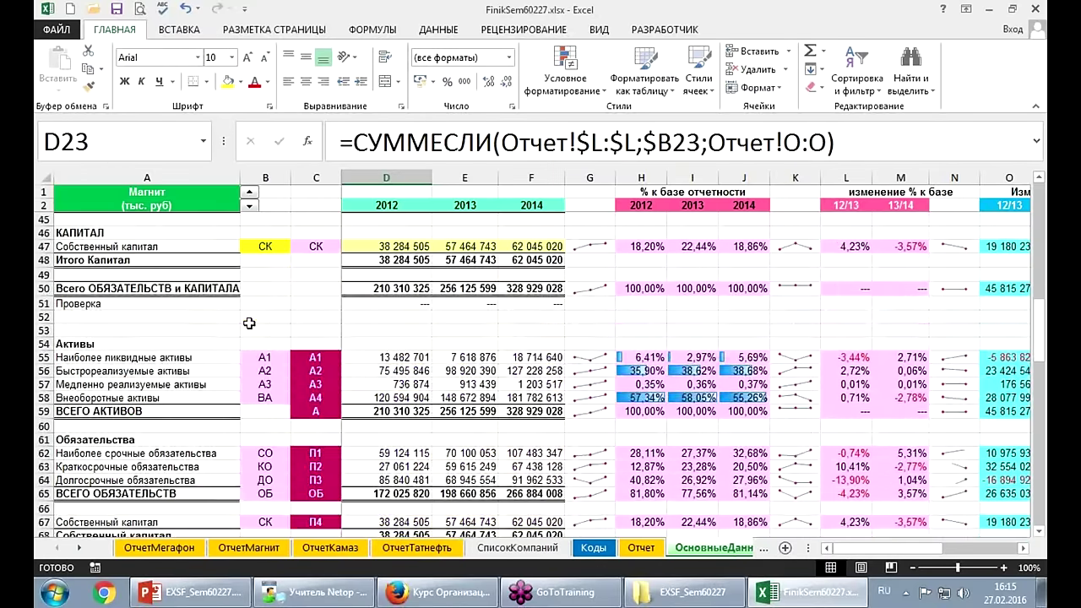
scroll(250, 323, "down", 3)
left_click(247, 196)
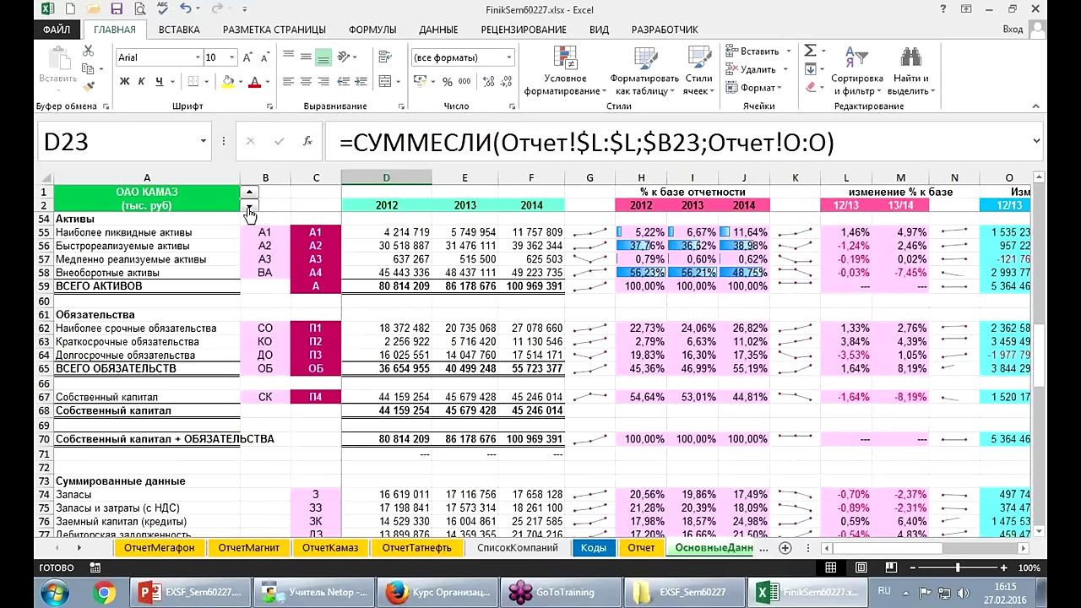
left_click(248, 206)
left_click(248, 193)
Set the analysis company back to ОАО "Татнефть", briefly checking ОАО КАМАЗ.
scroll(409, 363, "down", 1)
scroll(410, 363, "down", 4)
scroll(409, 363, "down", 1)
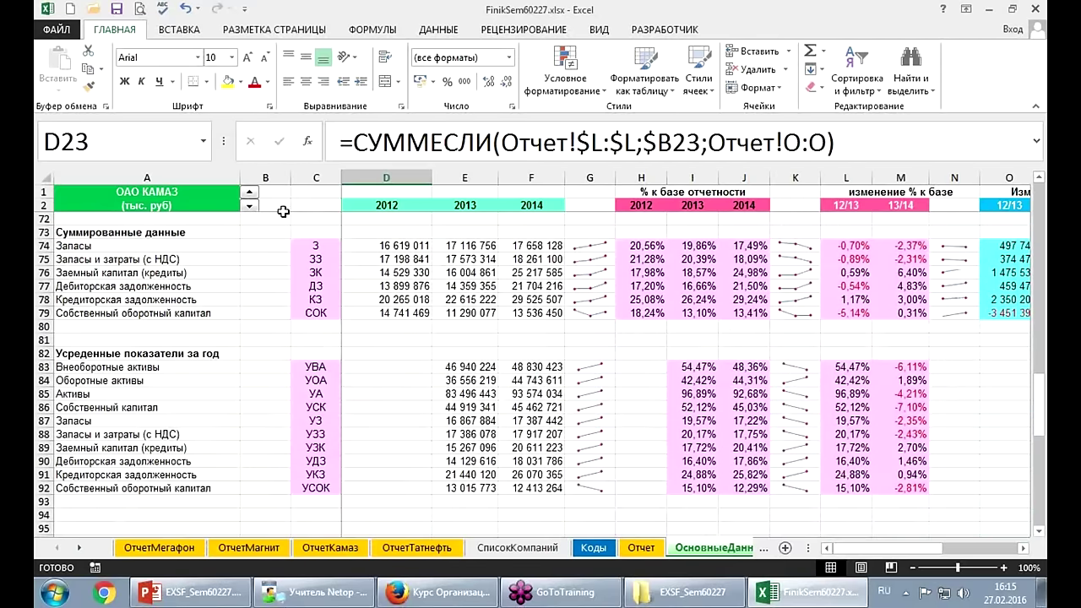
left_click(250, 195)
left_click(250, 206)
left_click(250, 192)
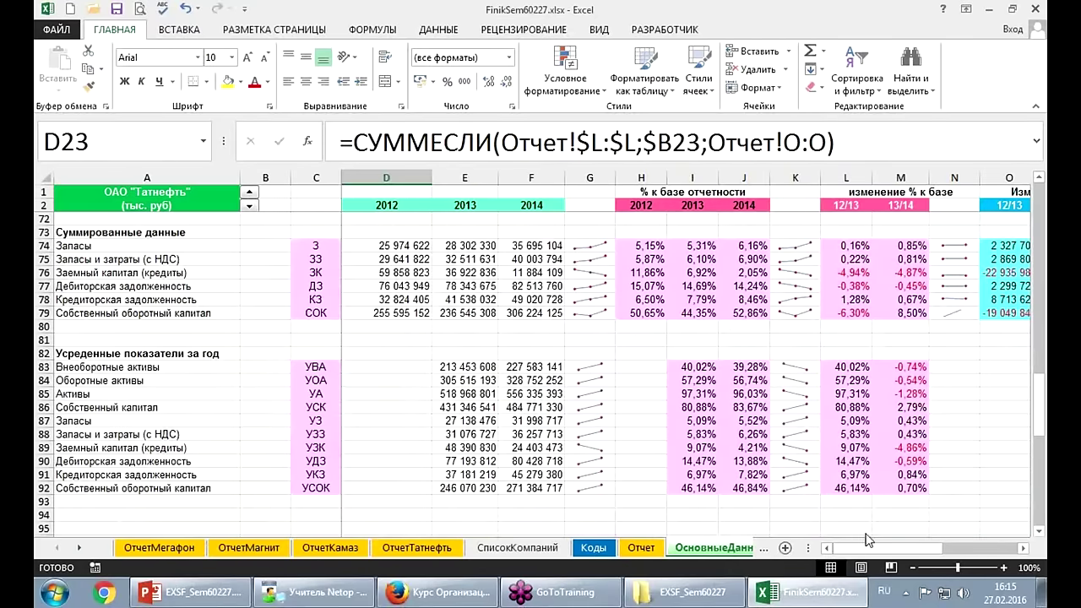
Select F1:F7 and inspect the percentage formula in I7.
scroll(513, 221, "up", 3)
left_click(514, 192)
left_click_drag(514, 193, 515, 270)
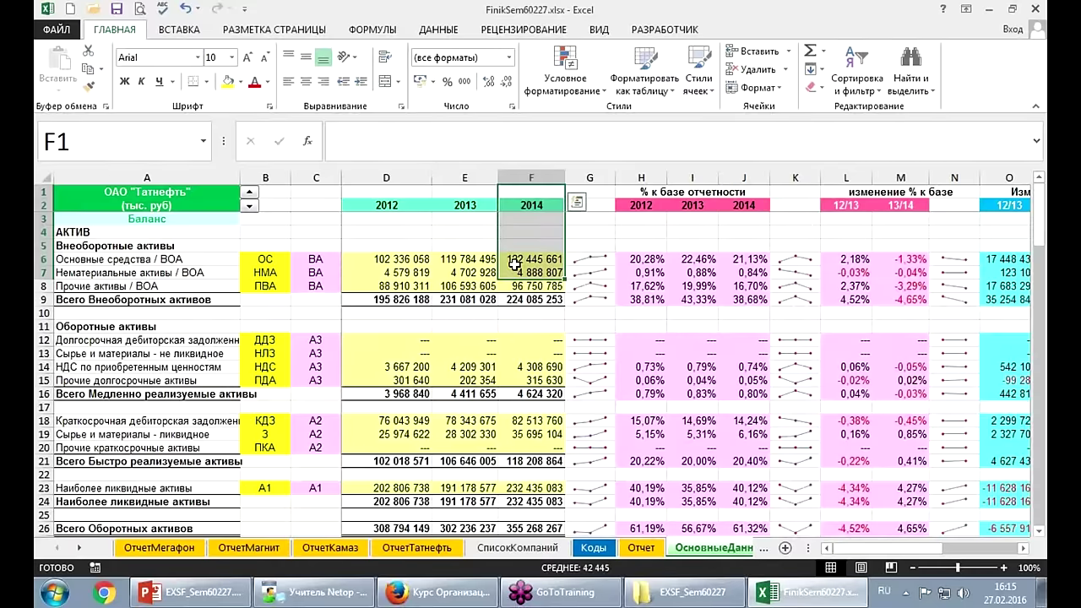
left_click(701, 271)
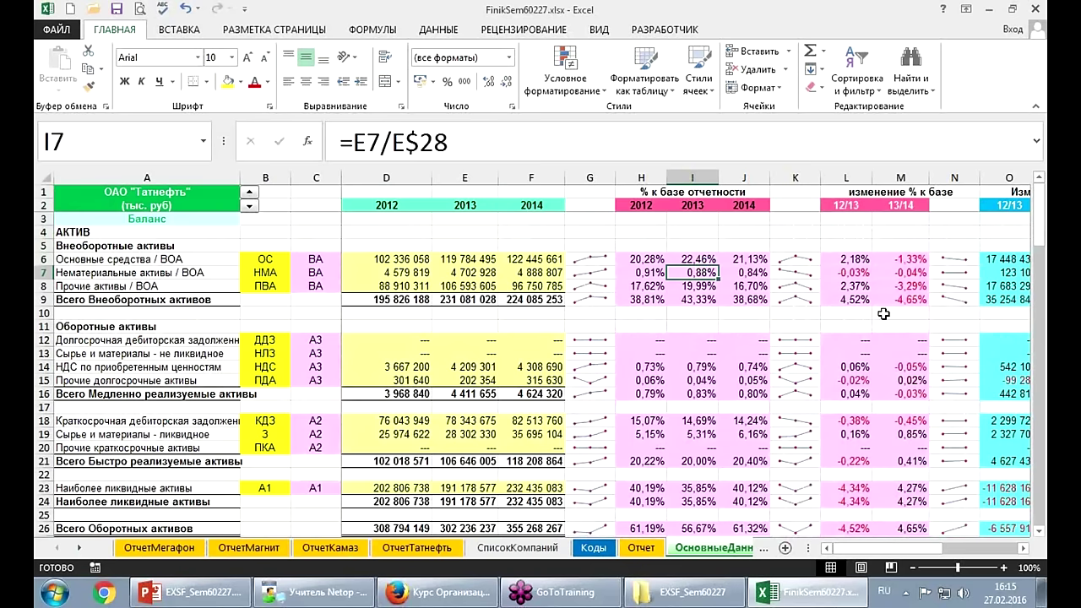
left_click_drag(896, 551, 963, 557)
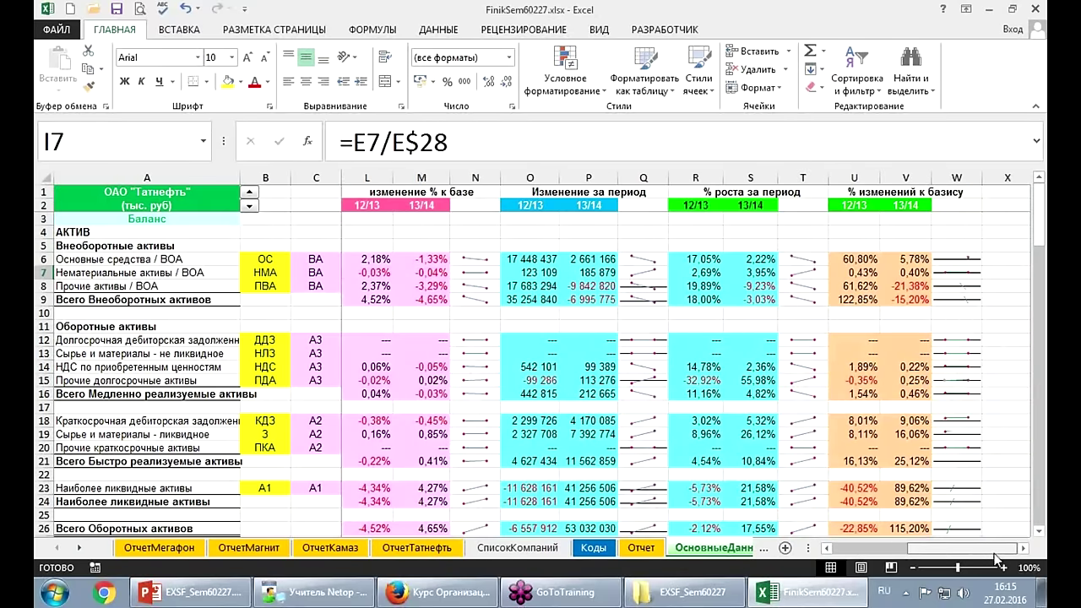
Flip the company to Мегафон and back to ОАО "Татнефть", then move on to K01-СОК.
left_click(250, 205)
left_click(251, 206)
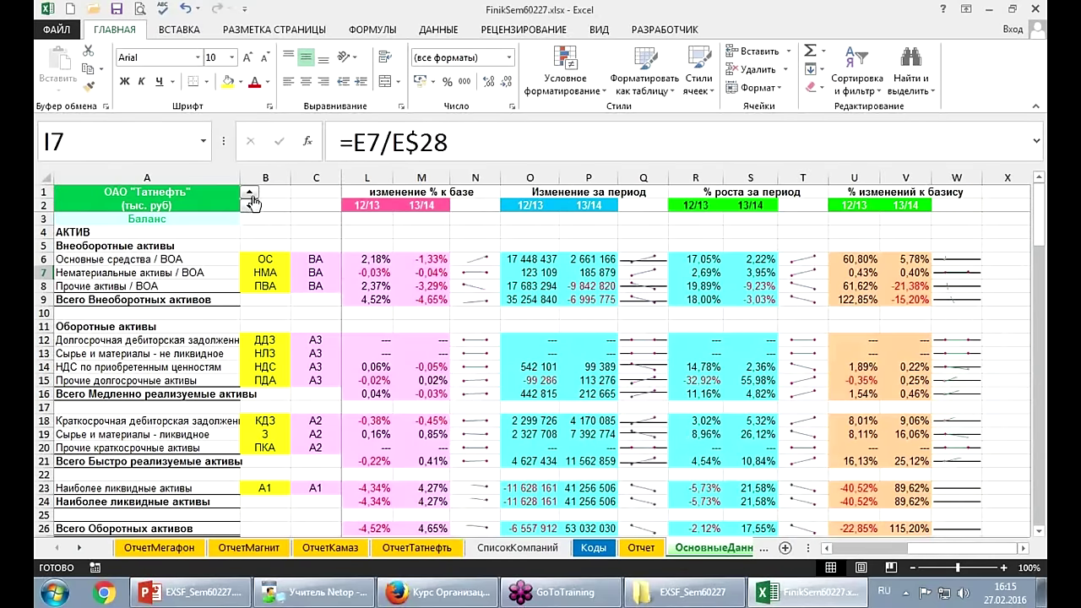
left_click(252, 208)
left_click(250, 207)
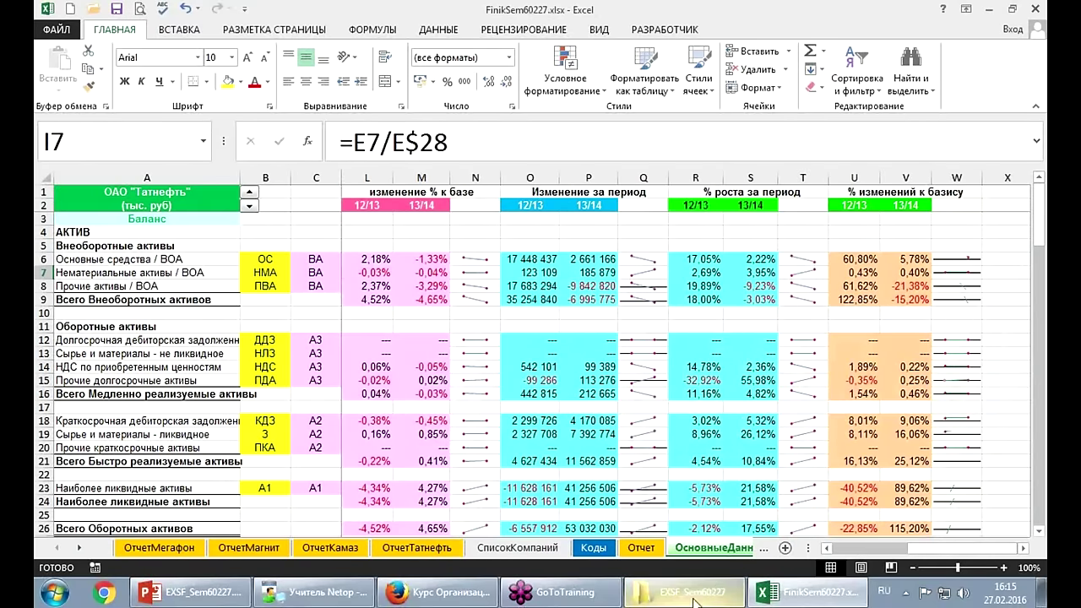
key("ctrl+Page_Down")
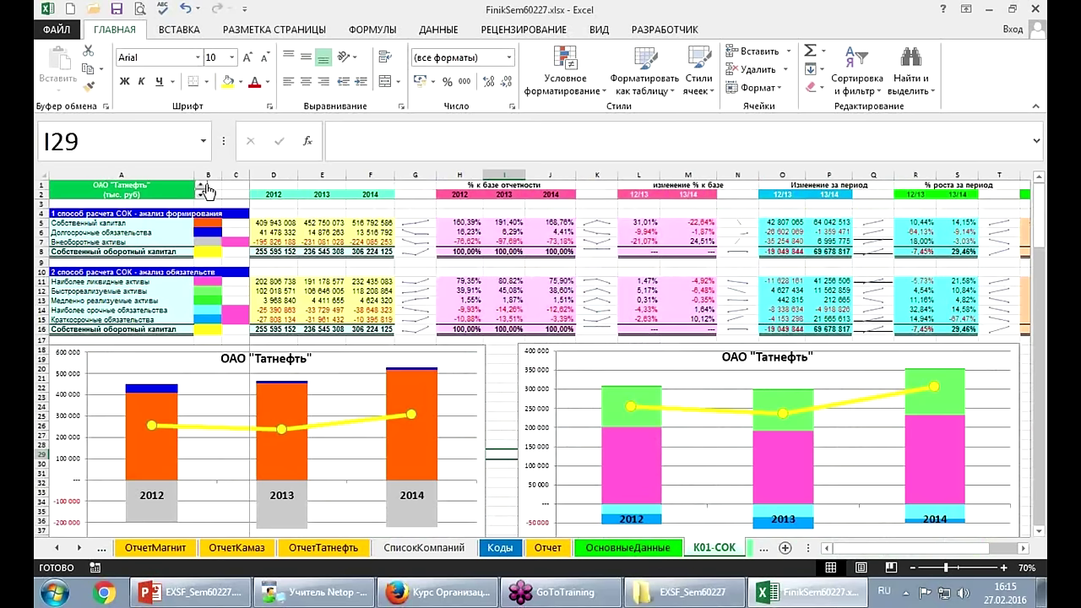
Cycle the K01-СОК company selector from ОАО "Татнефть" through Мегафон to Магнит.
left_click(201, 187)
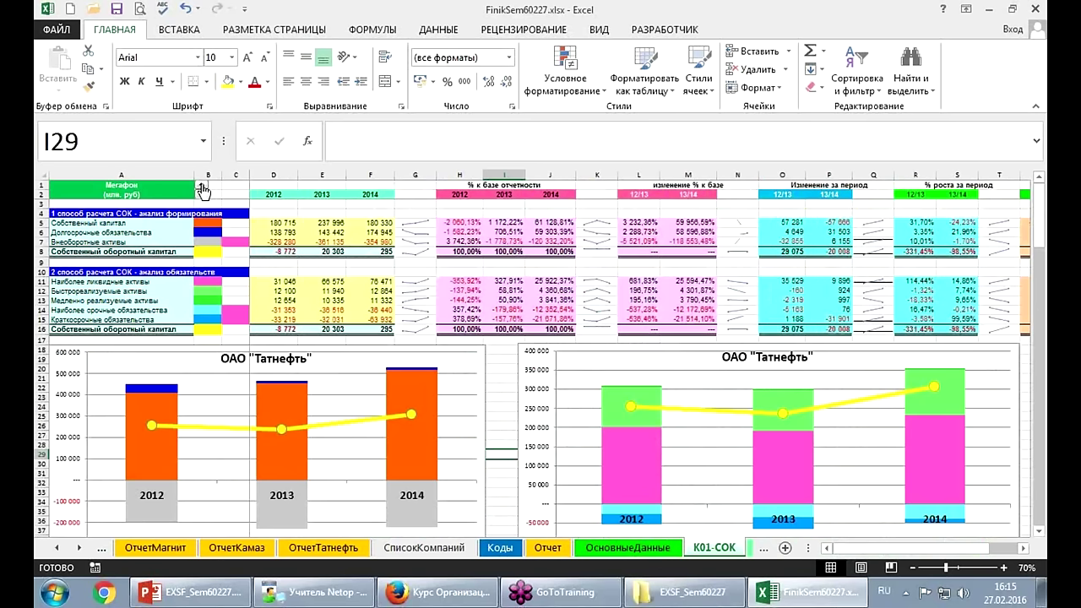
left_click(202, 199)
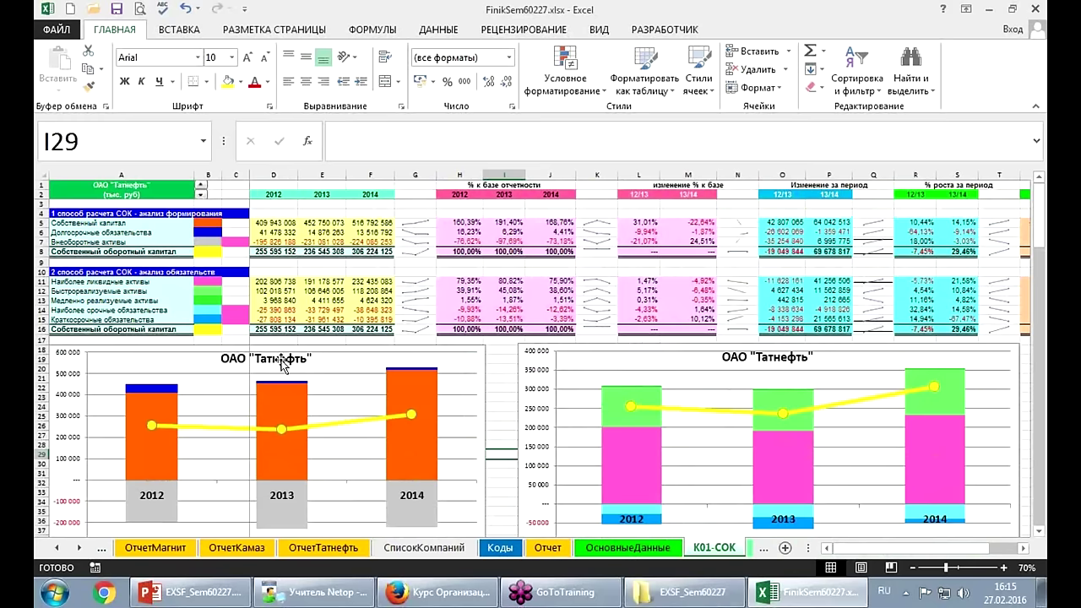
left_click(201, 187)
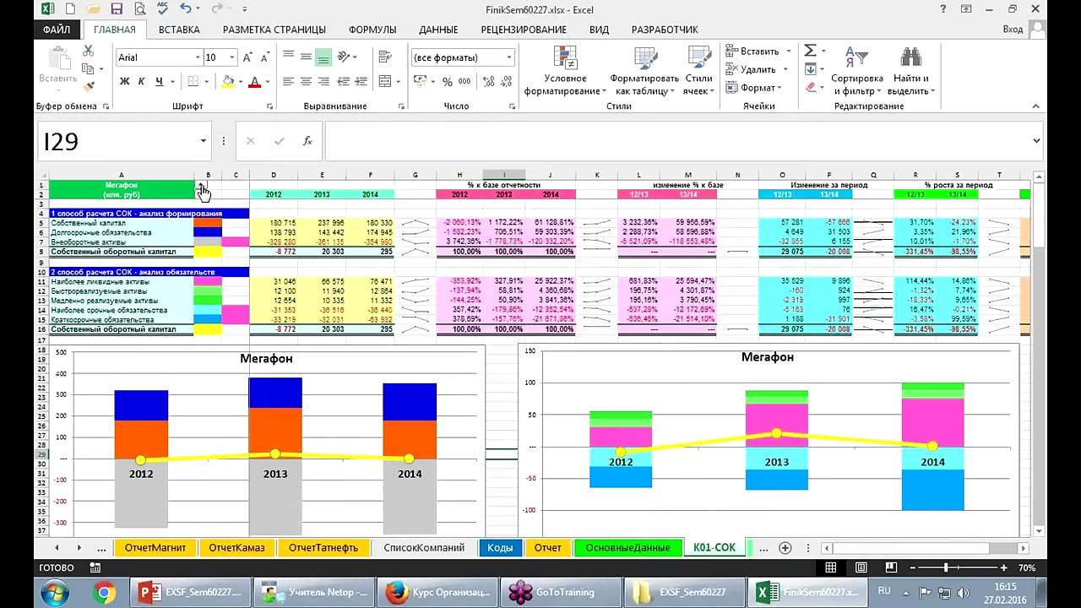
left_click(202, 189)
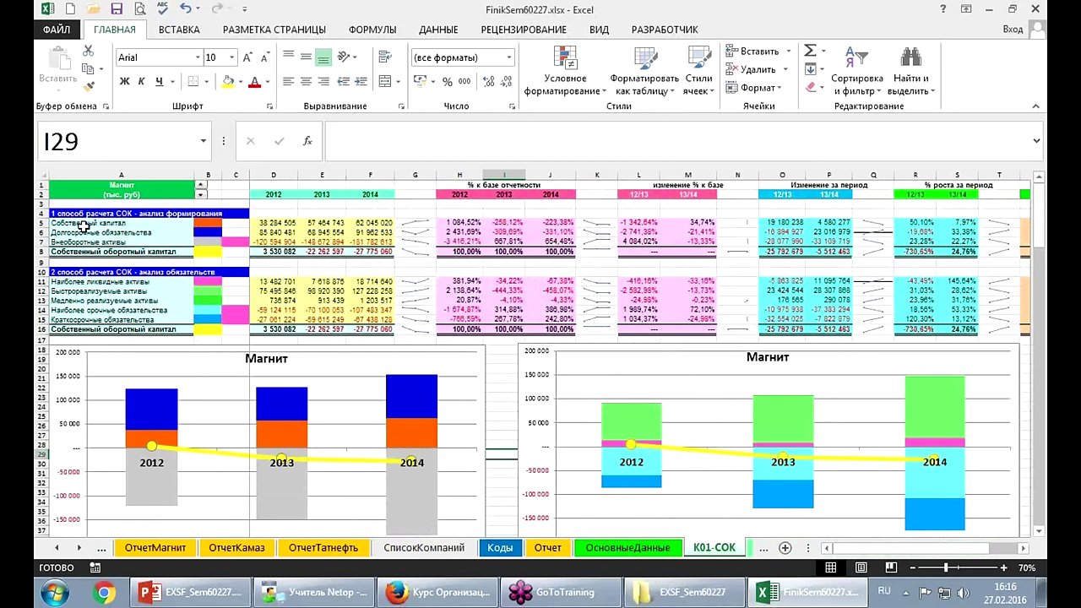
Mark up the asset and liabilities tables and charts with pen boxes and arrows, then clear them.
left_click_drag(65, 179, 279, 272)
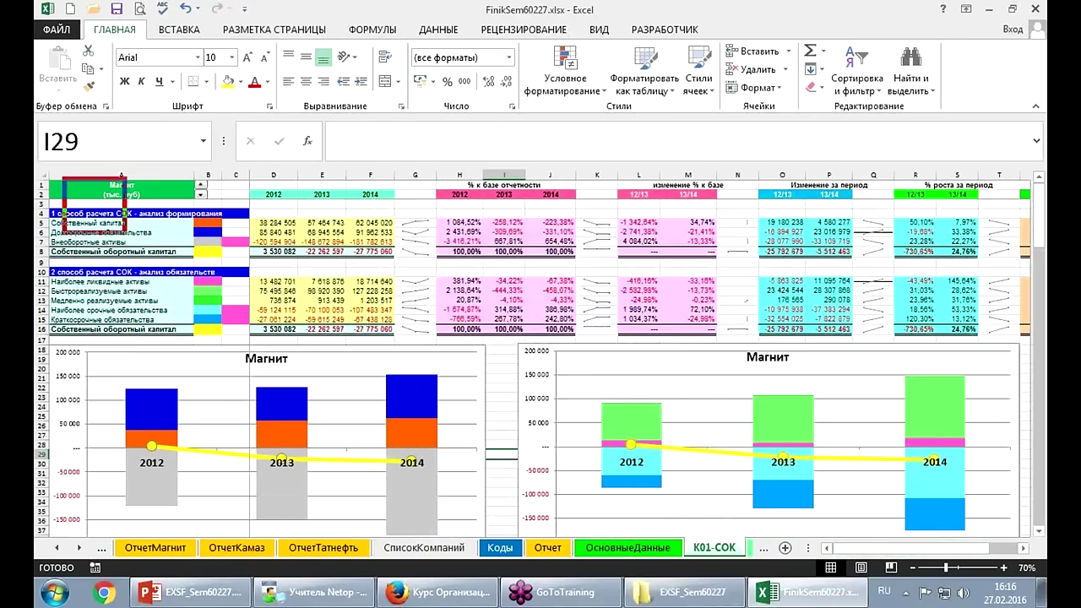
left_click_drag(214, 238, 263, 422)
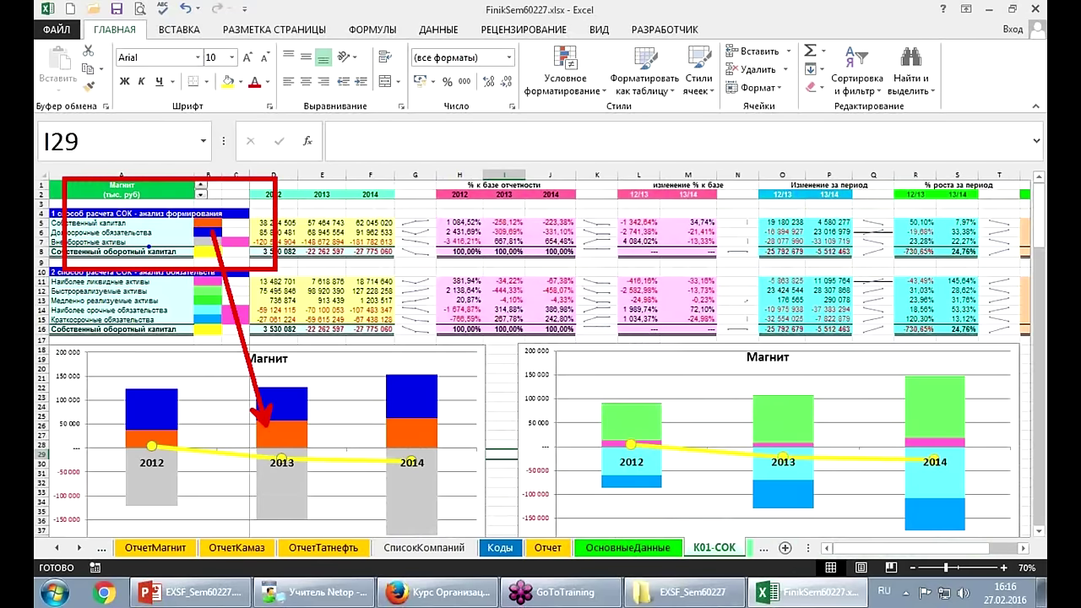
left_click_drag(148, 245, 308, 358)
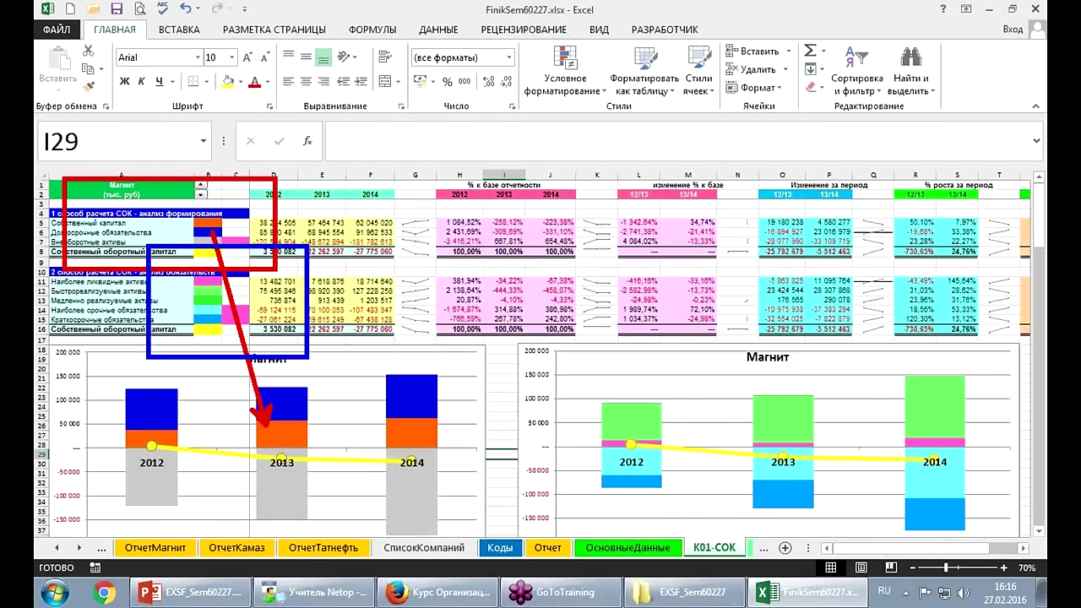
left_click_drag(297, 302, 684, 405)
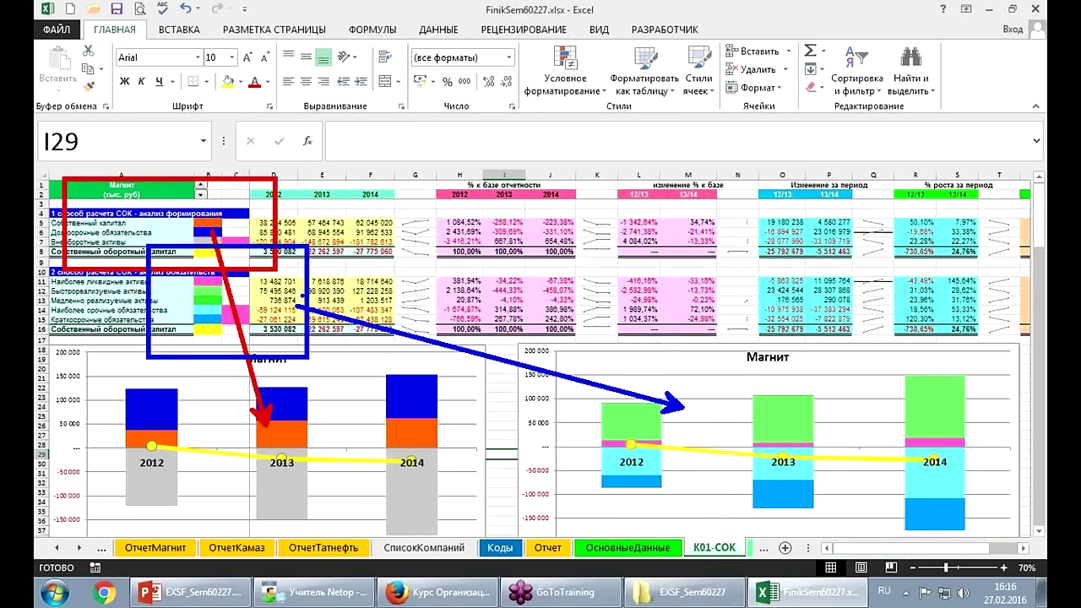
key("Escape")
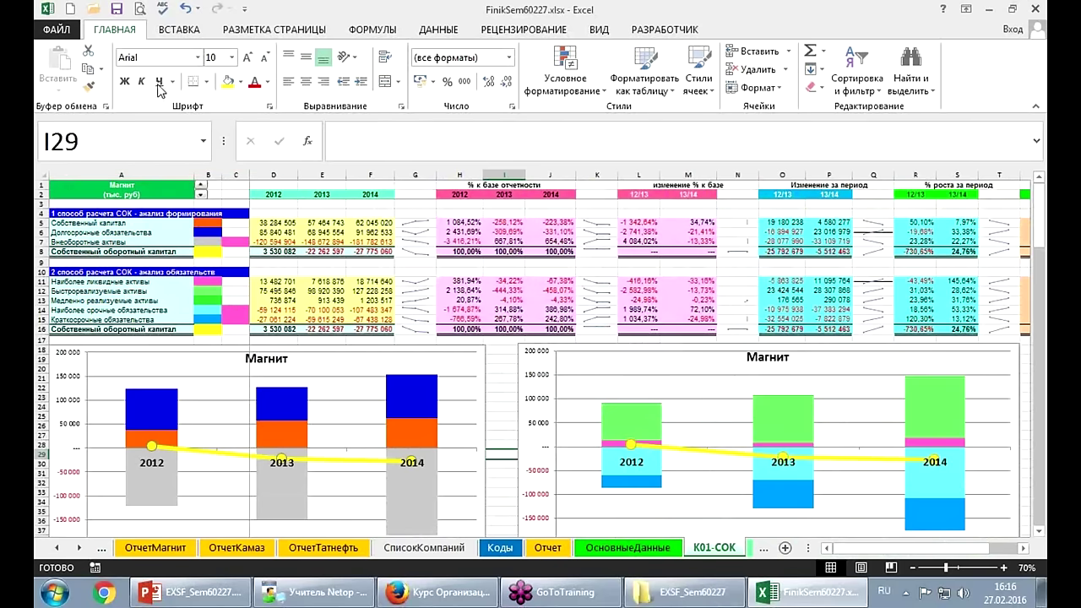
Cycle companies, inspect the G4:G8 sparklines, and go to К02-ТемпРоста showing Мегафон.
left_click(203, 192)
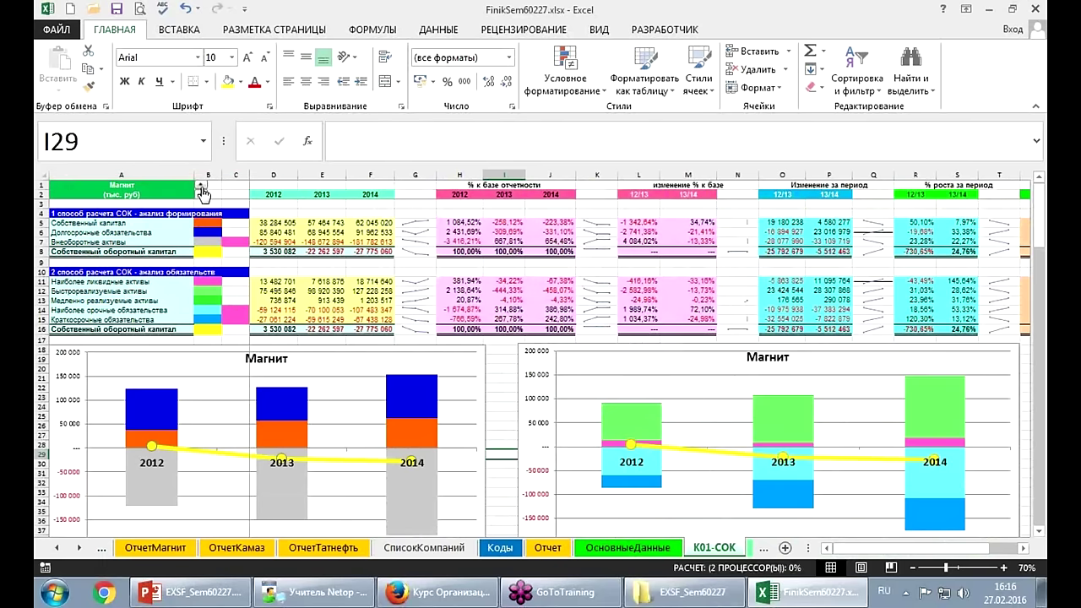
left_click(203, 193)
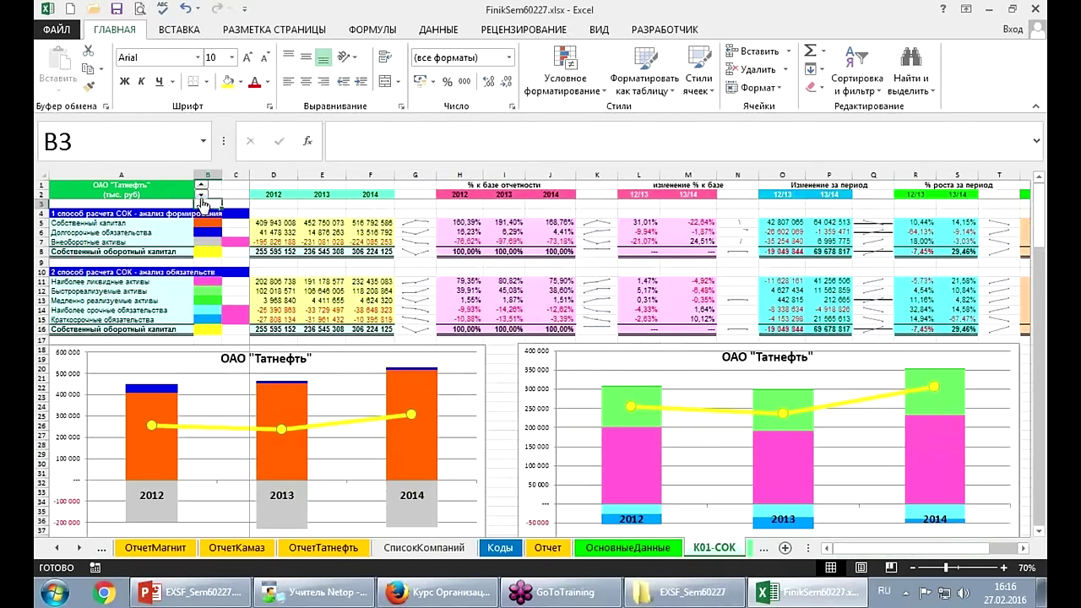
left_click(202, 201)
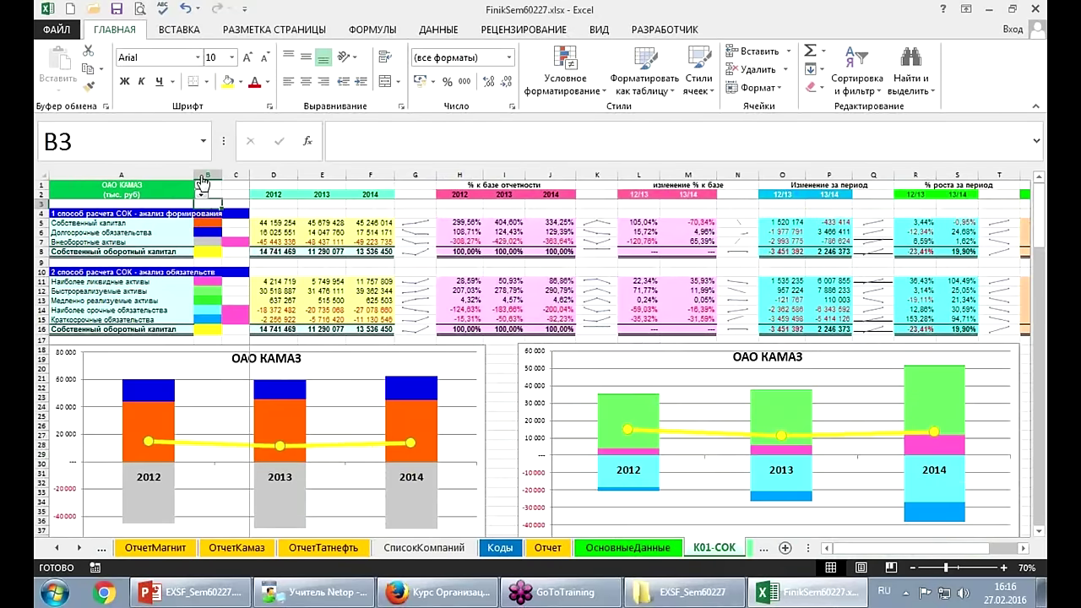
left_click(203, 181)
left_click(200, 193)
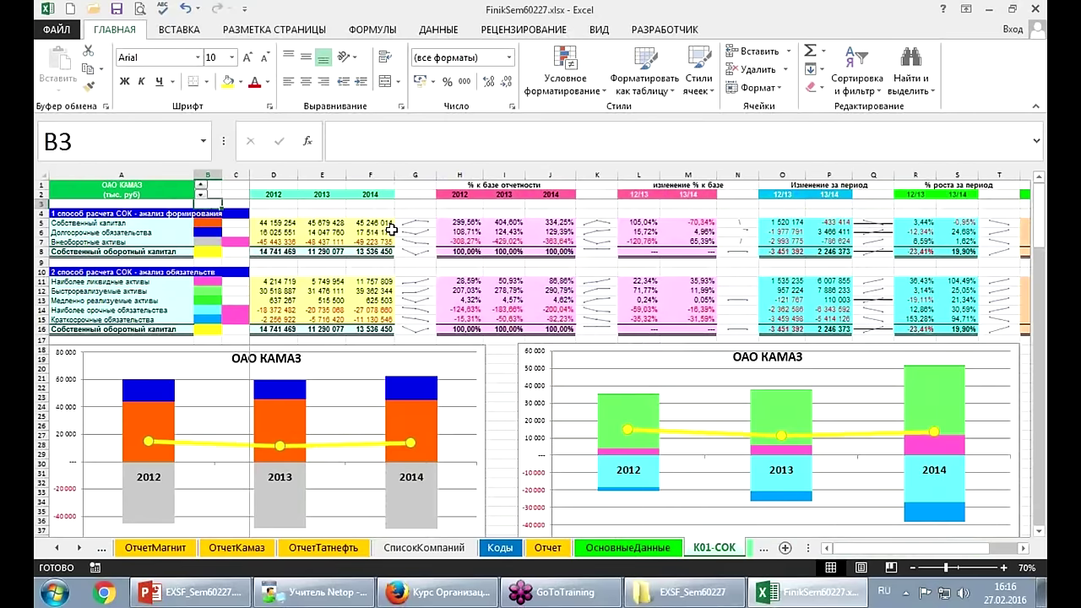
left_click_drag(417, 218, 412, 255)
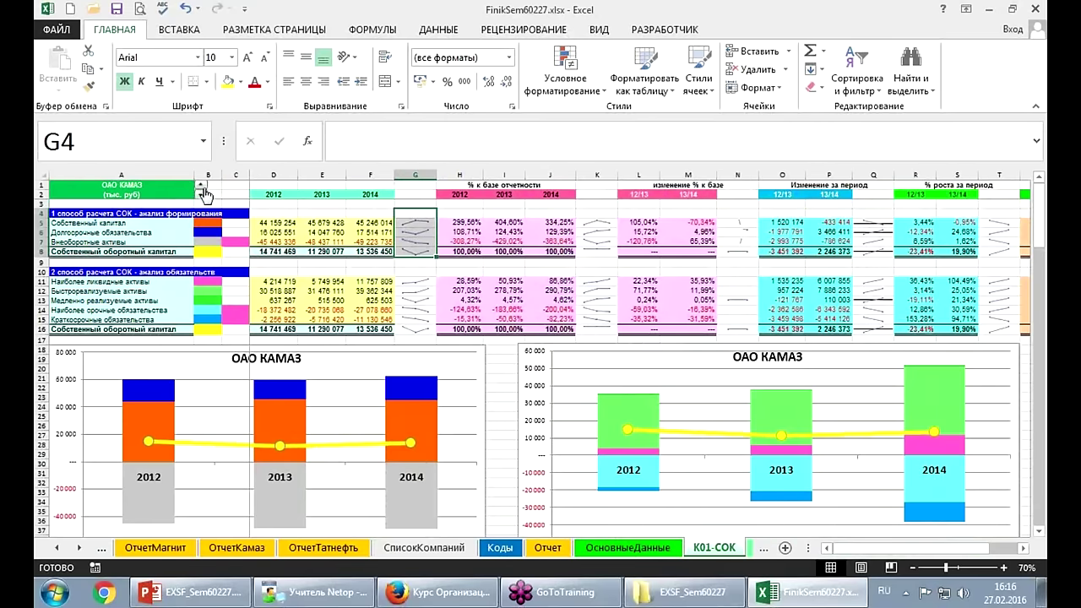
left_click(200, 186)
left_click(200, 187)
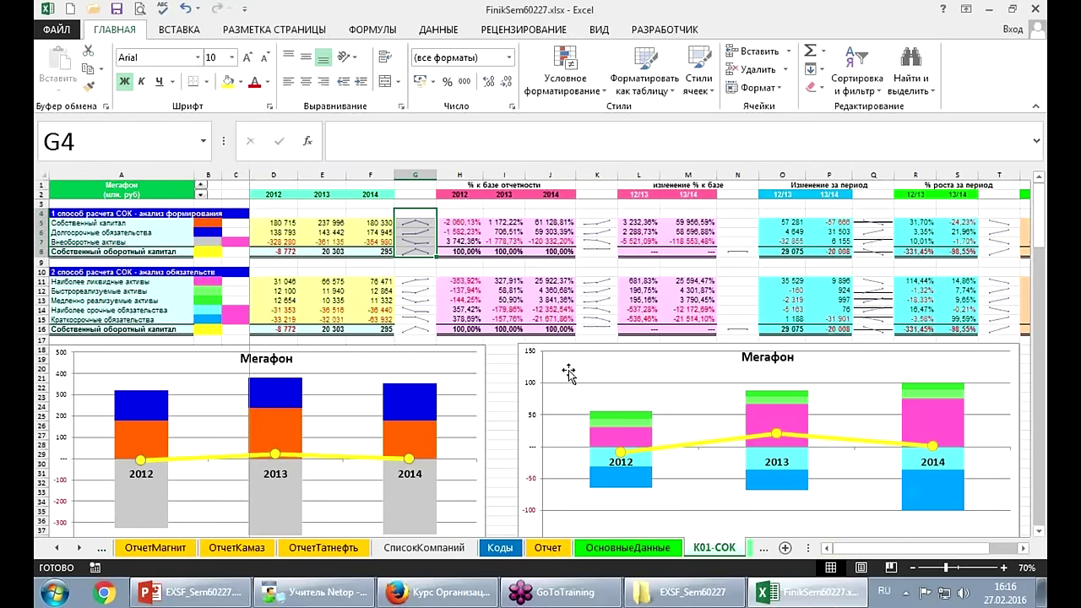
key("ctrl+Page_Down")
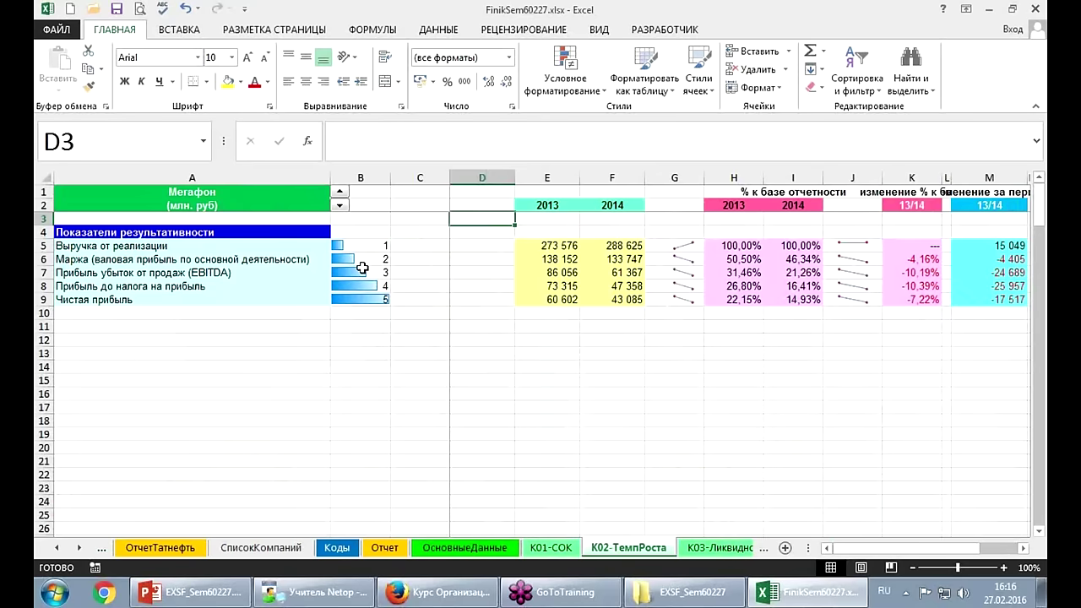
On К03-Ликвидность, switch the company through Мегафон to ОАО КАМАЗ.
key("ctrl+Page_Down")
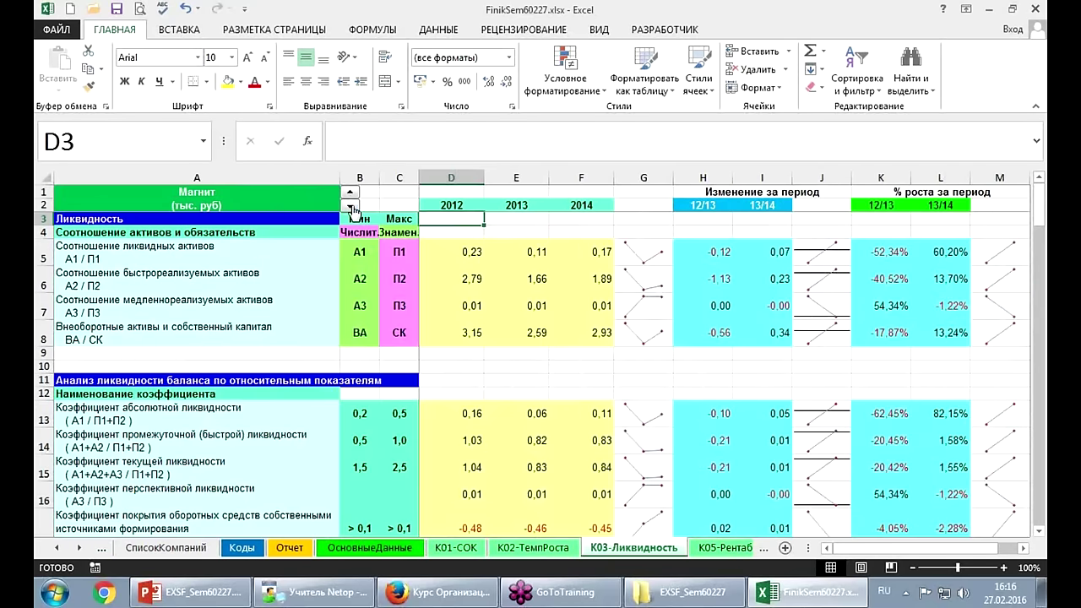
left_click(349, 206)
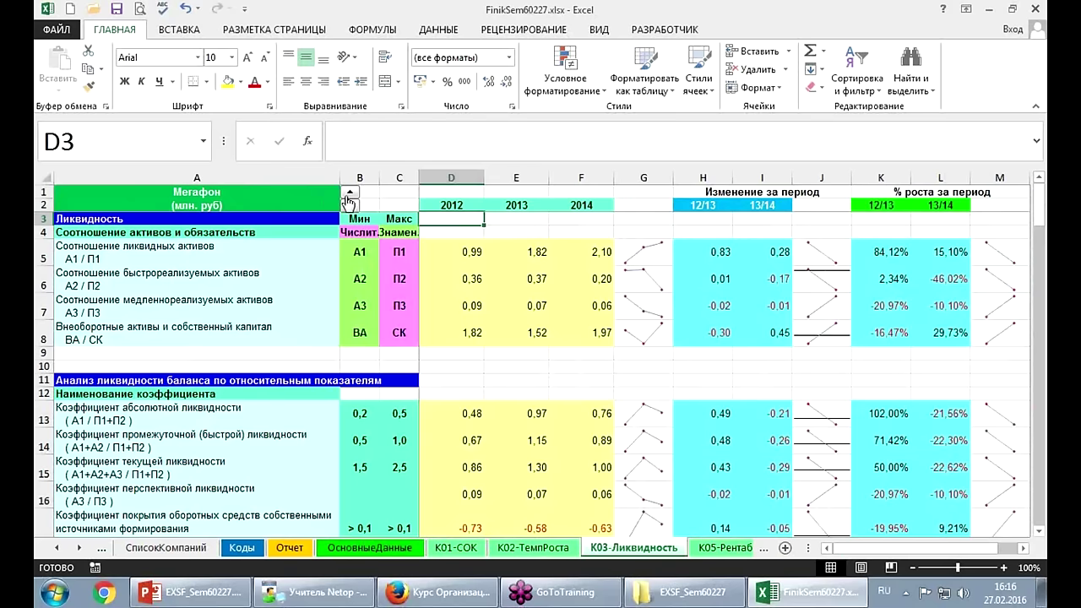
left_click(349, 195)
left_click(349, 194)
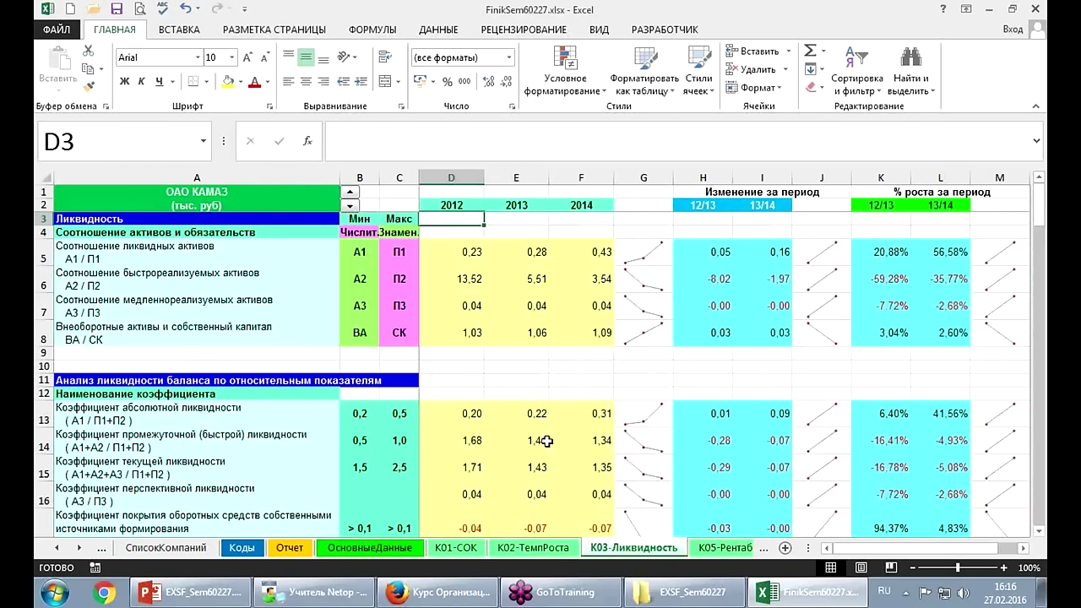
Page through К05, К08 and К09 to К11-НИФЗ, previewing other companies and returning to ОАО КАМАЗ.
left_click(657, 540)
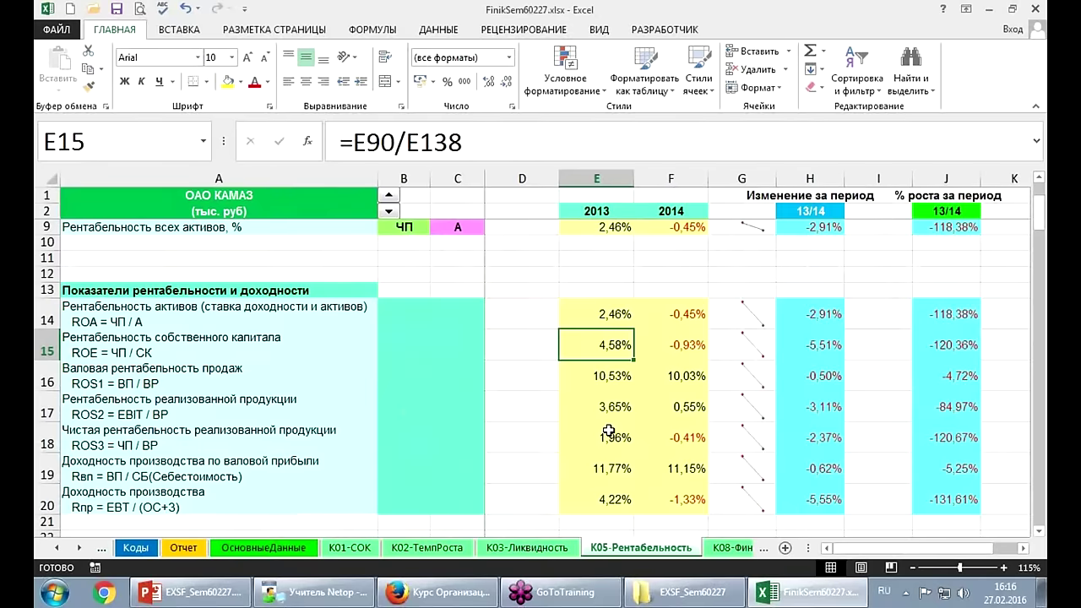
key("ctrl+Page_Down")
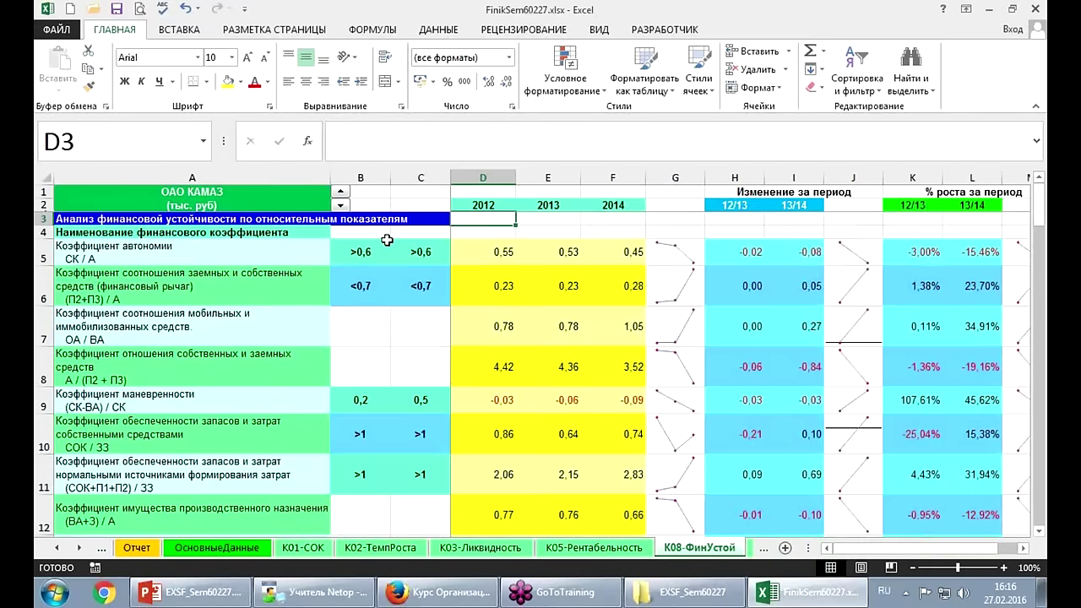
key("ctrl+Page_Down")
key("ctrl+Page_Down")
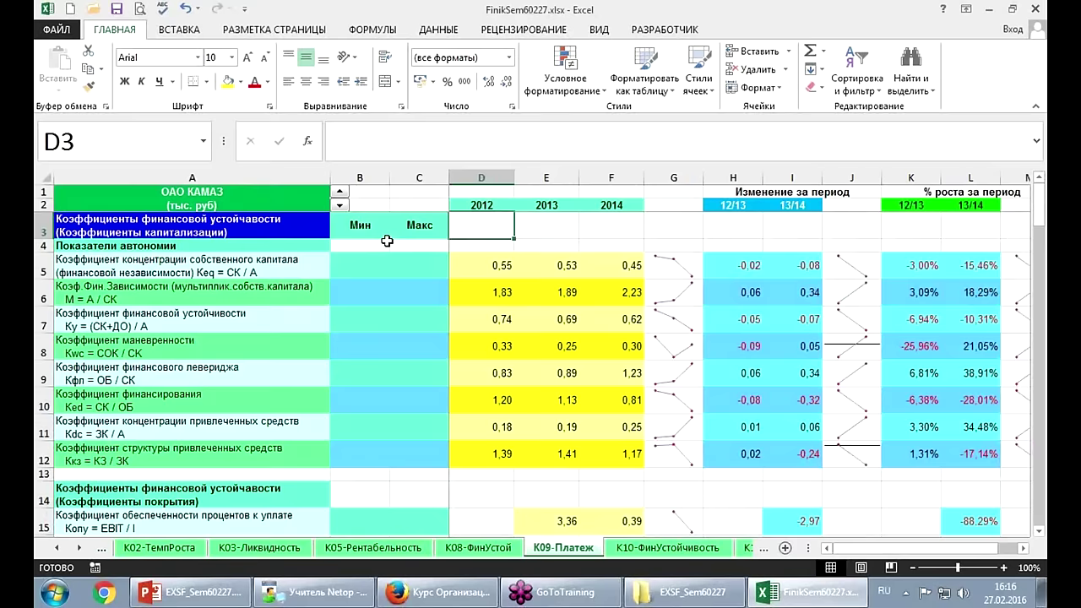
key("ctrl+Page_Down")
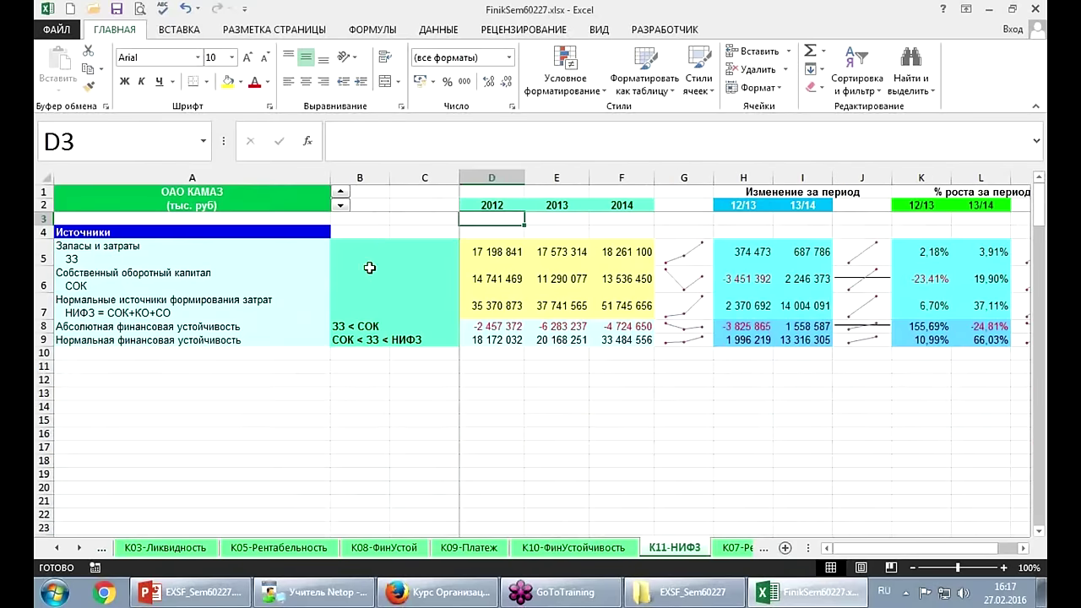
left_click(341, 193)
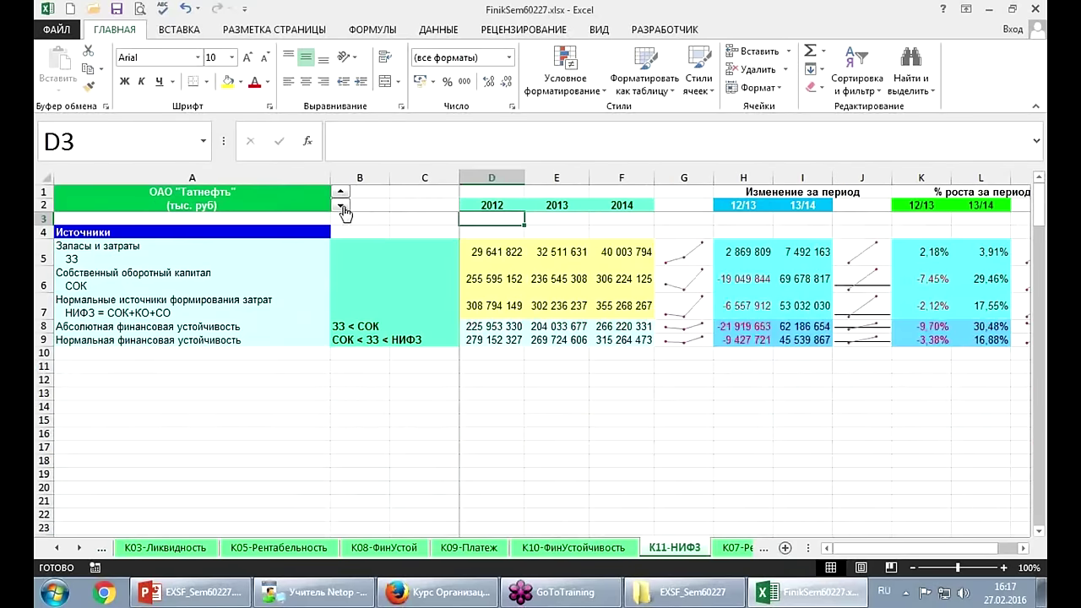
left_click(340, 205)
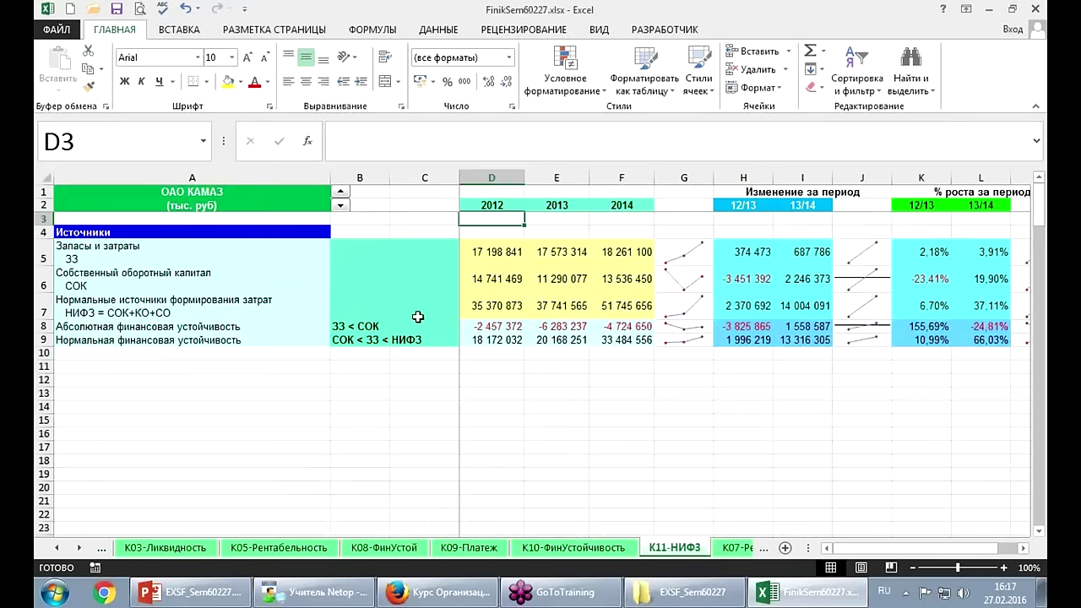
left_click(342, 206)
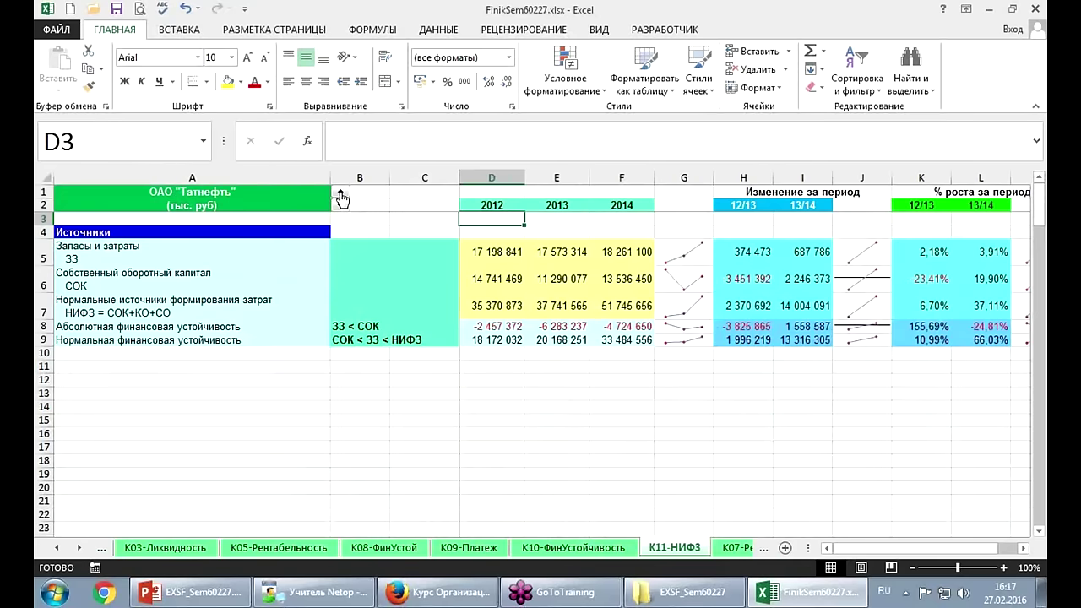
left_click(345, 208)
key("ctrl+Page_Down")
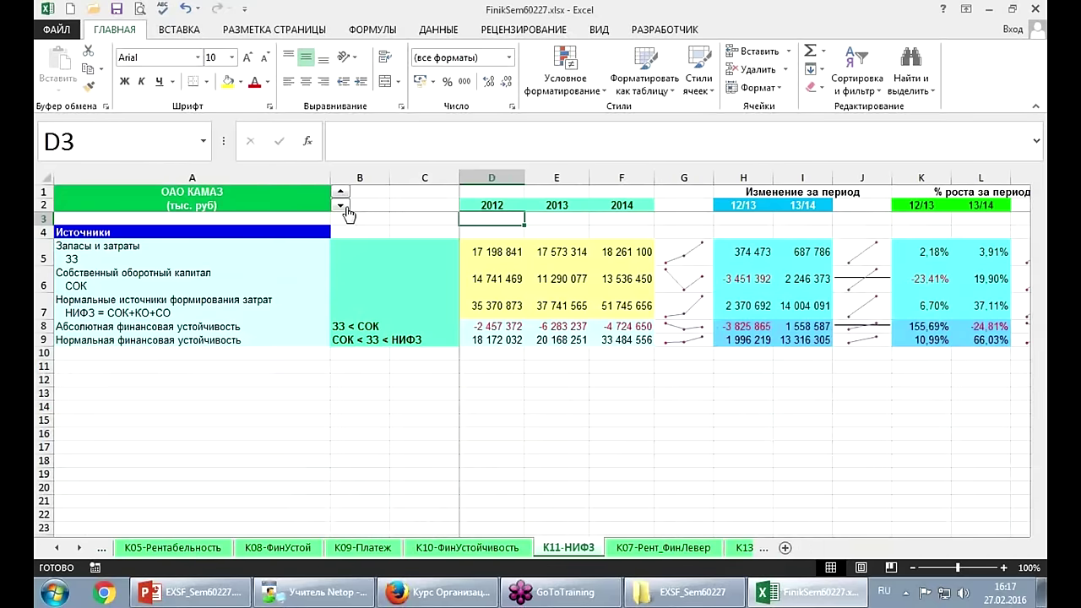
Page to К16-ОперЦикл and cycle its company through Мегафон and Магнит back to ОАО КАМАЗ.
key("ctrl+Page_Down")
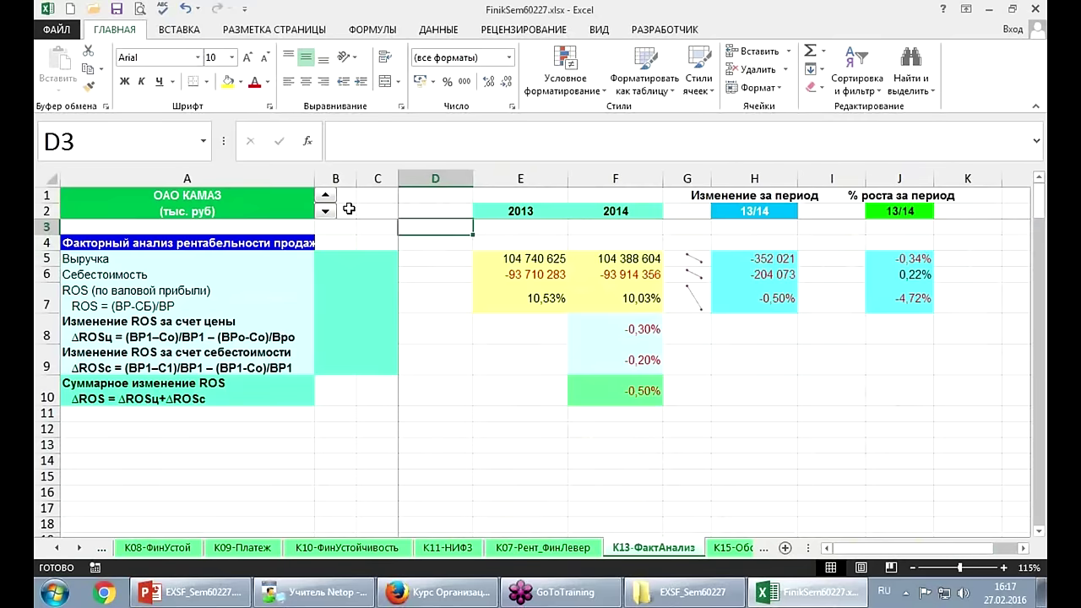
key("ctrl+Page_Down")
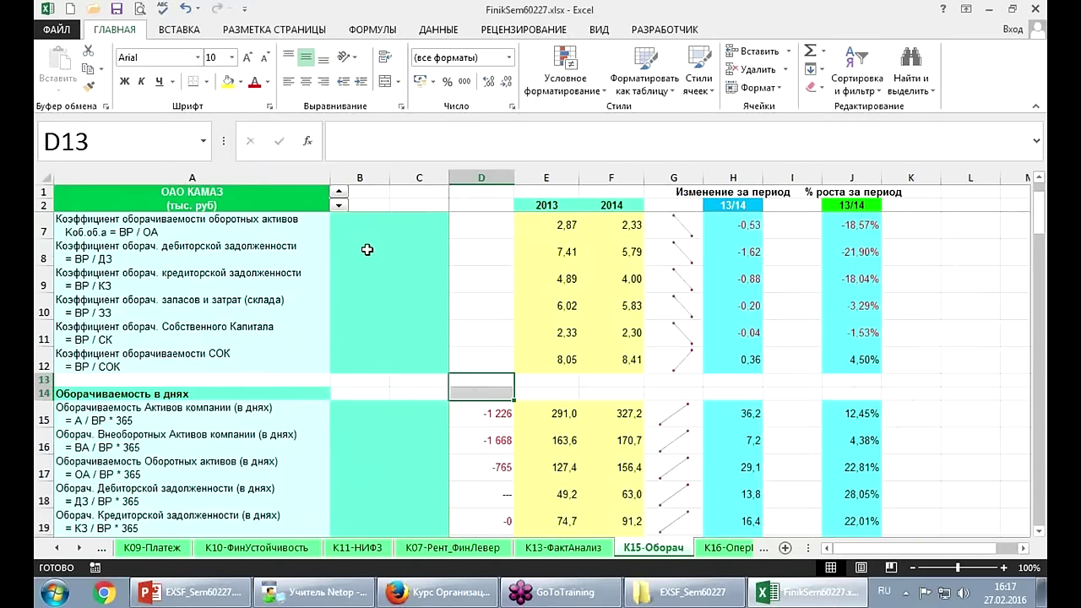
key("ctrl+Page_Down")
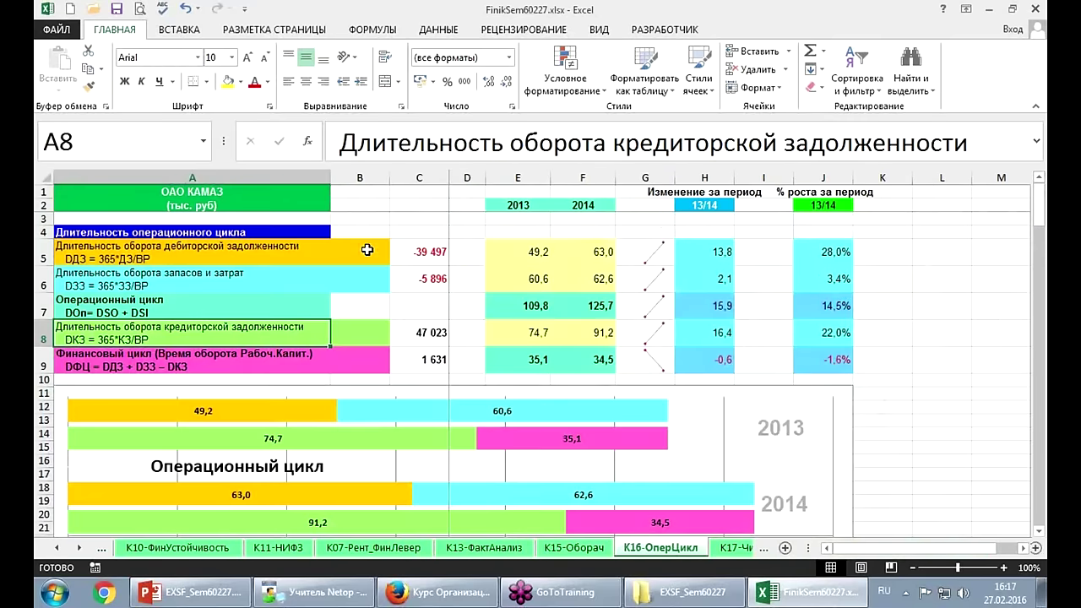
left_click(343, 199)
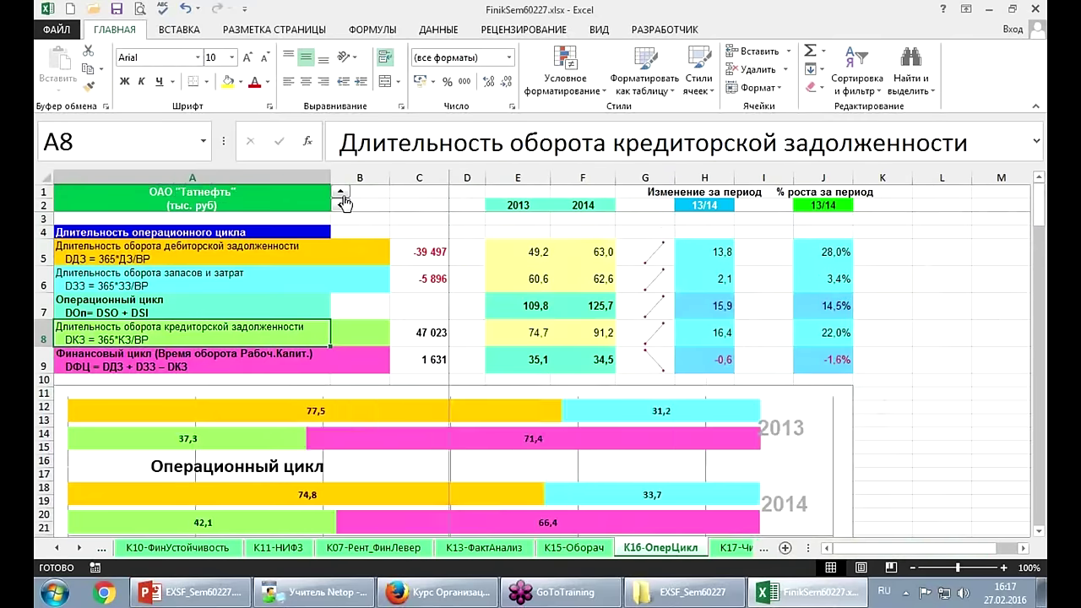
left_click(342, 200)
left_click(343, 199)
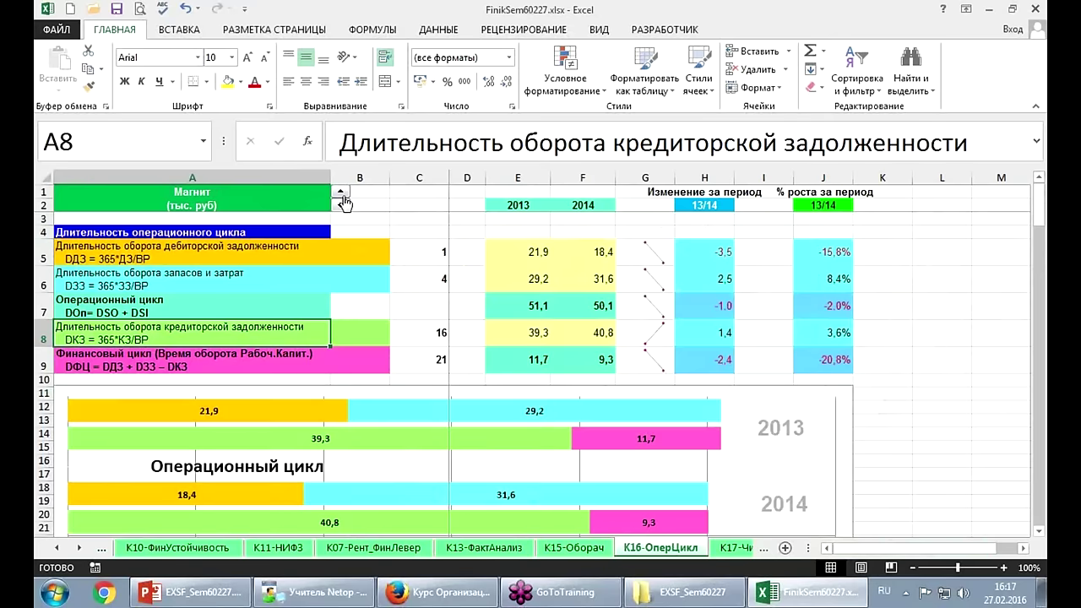
left_click(342, 201)
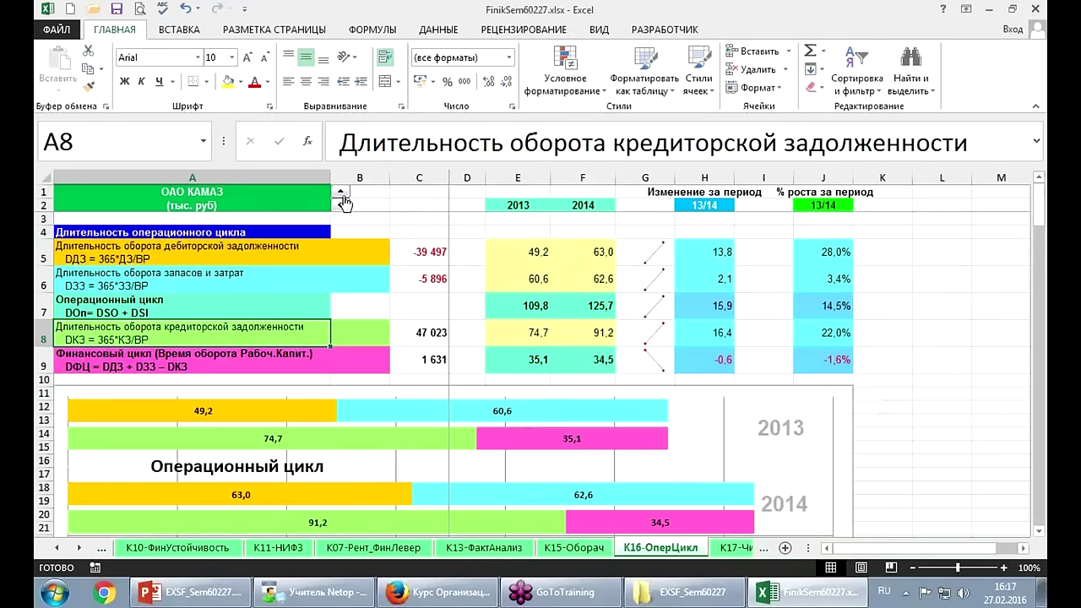
On К17-ЧистыйЦикл, switch the company to Магнит, then open К18-ДюПонт and К20-Б_2Альтам.
key("ctrl+Page_Down")
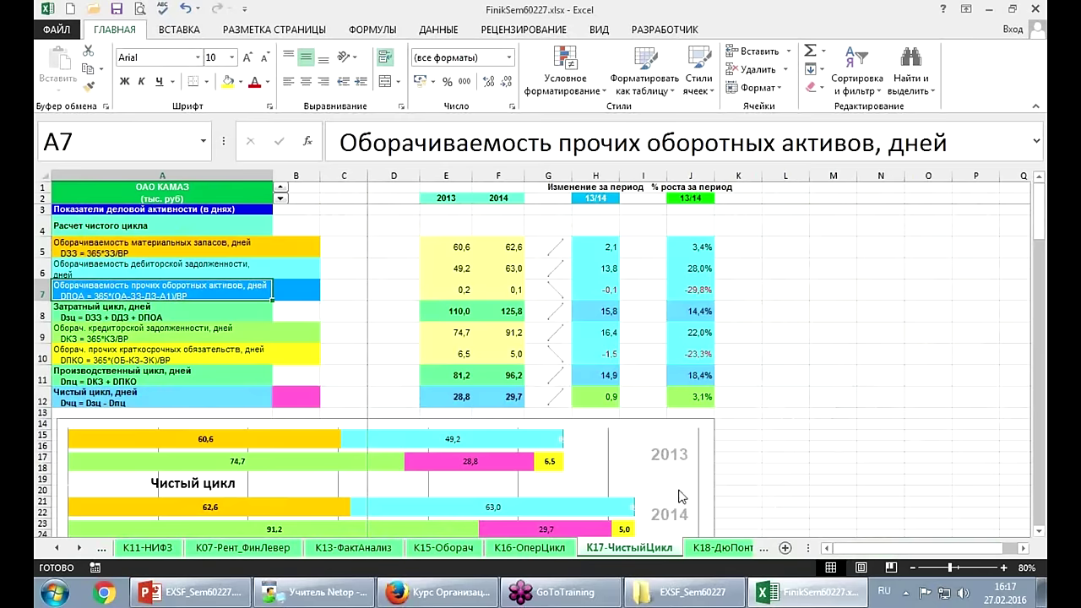
left_click(280, 189)
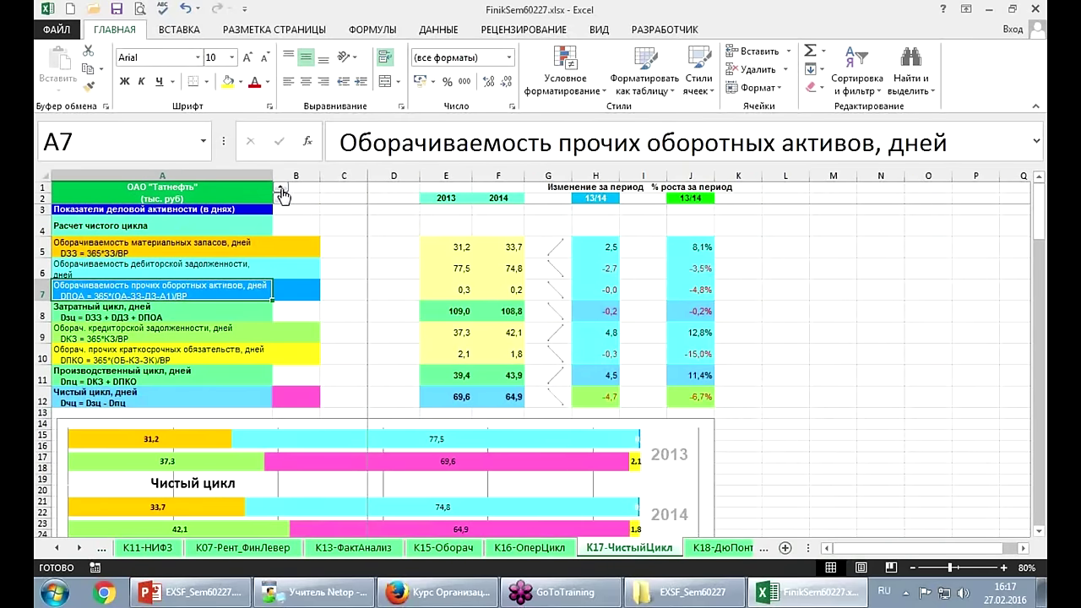
left_click(281, 189)
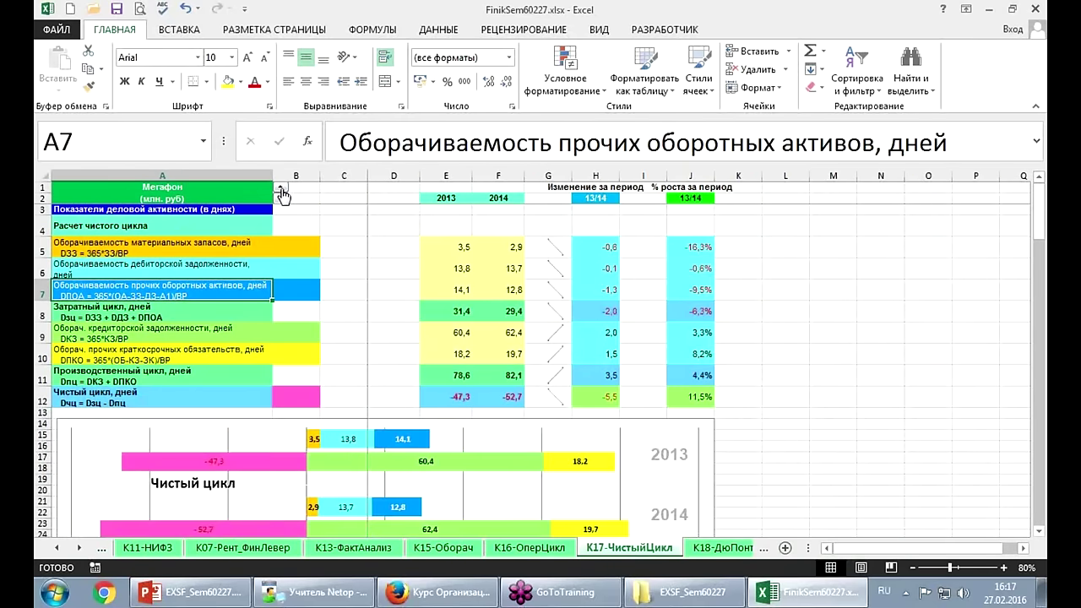
left_click(280, 191)
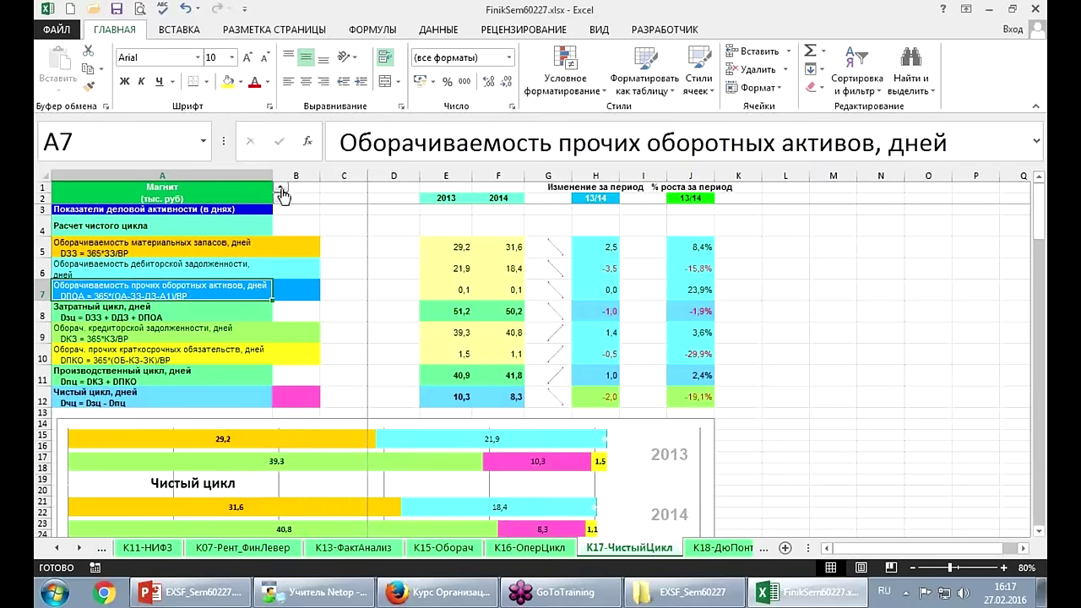
left_click(713, 550)
left_click(764, 547)
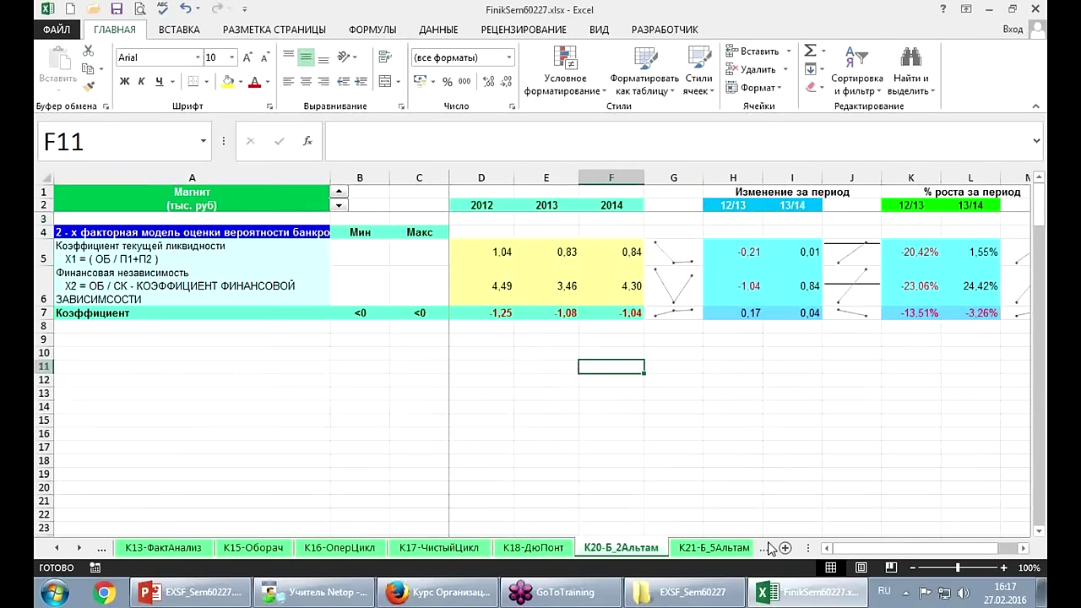
Toggle the bankruptcy model between ОАО КАМАЗ and Магнит, then page on to К21 and К22.
left_click(340, 205)
left_click(340, 193)
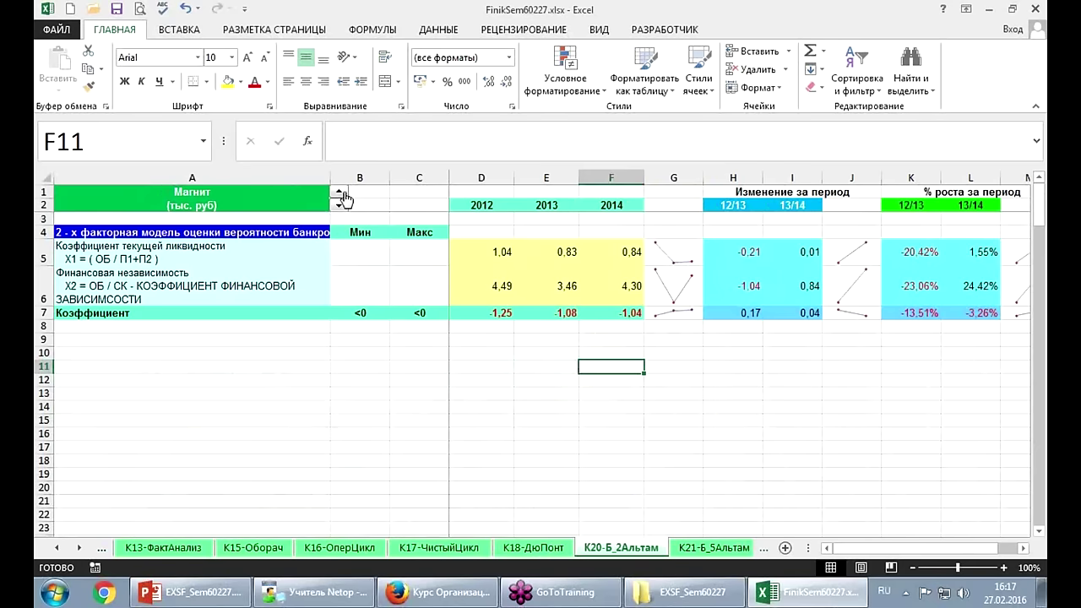
left_click(340, 205)
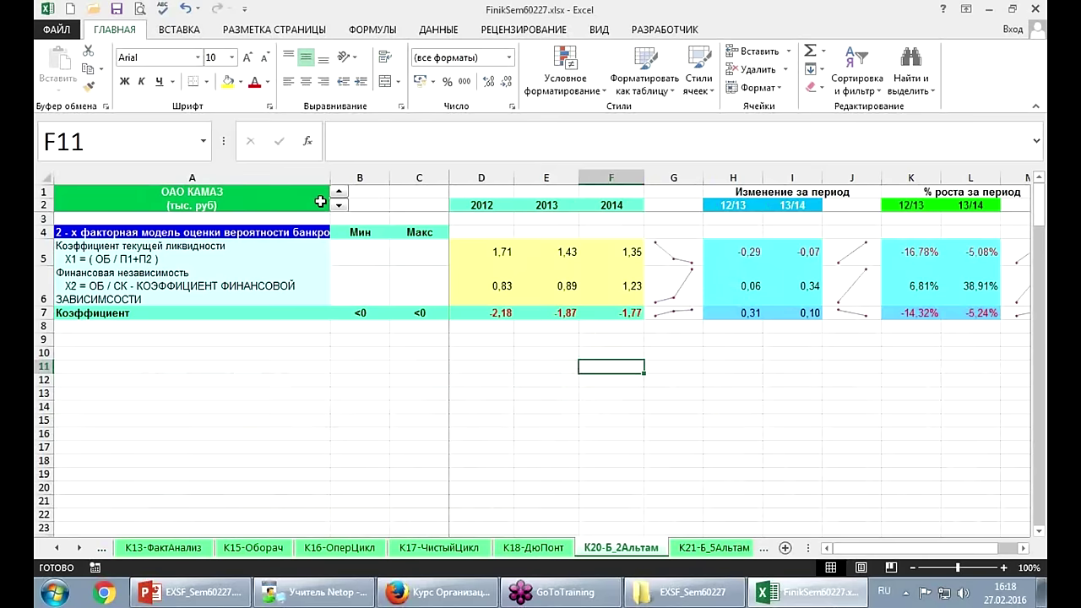
key("ctrl+Page_Down")
key("ctrl+Page_Down")
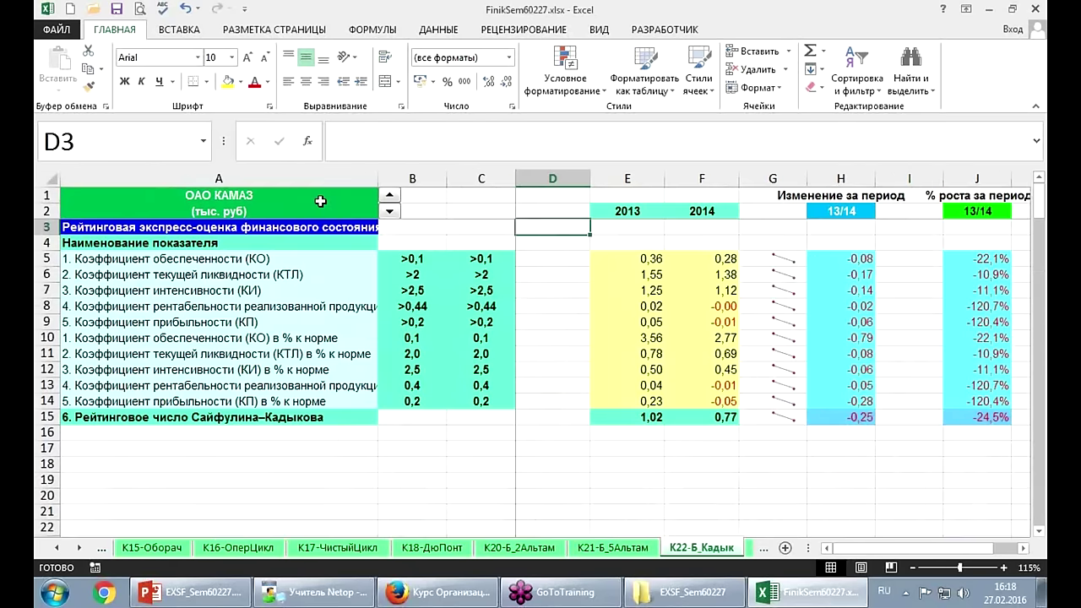
key("ctrl+Page_Down")
key("ctrl+Page_Down")
key("ctrl+Page_Down")
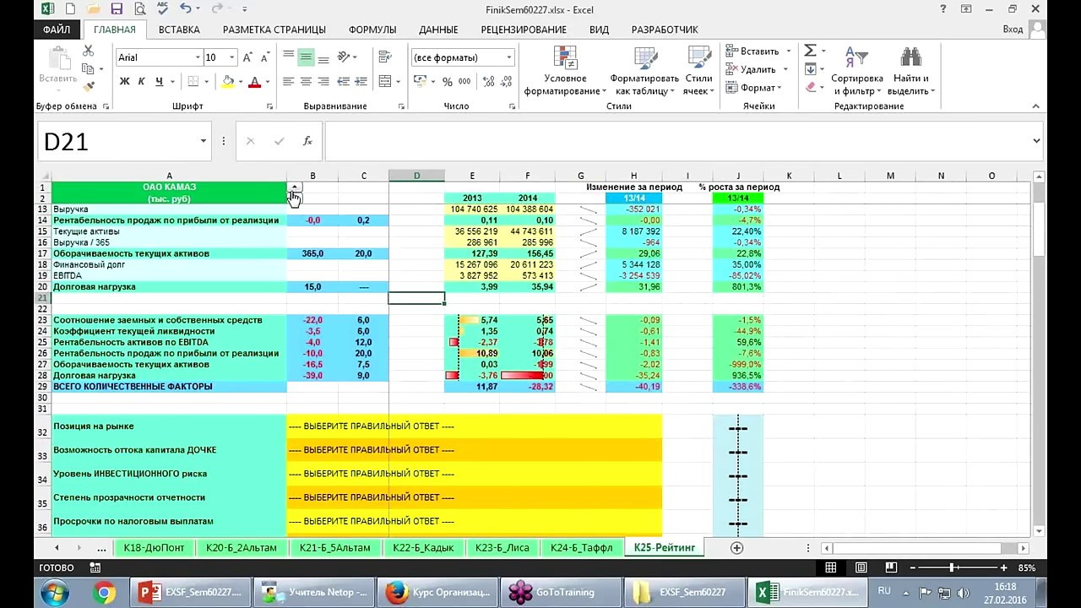
Switch the rating sheet to ОАО Татнефть and back, and check the B32 market-position answer list.
left_click(294, 189)
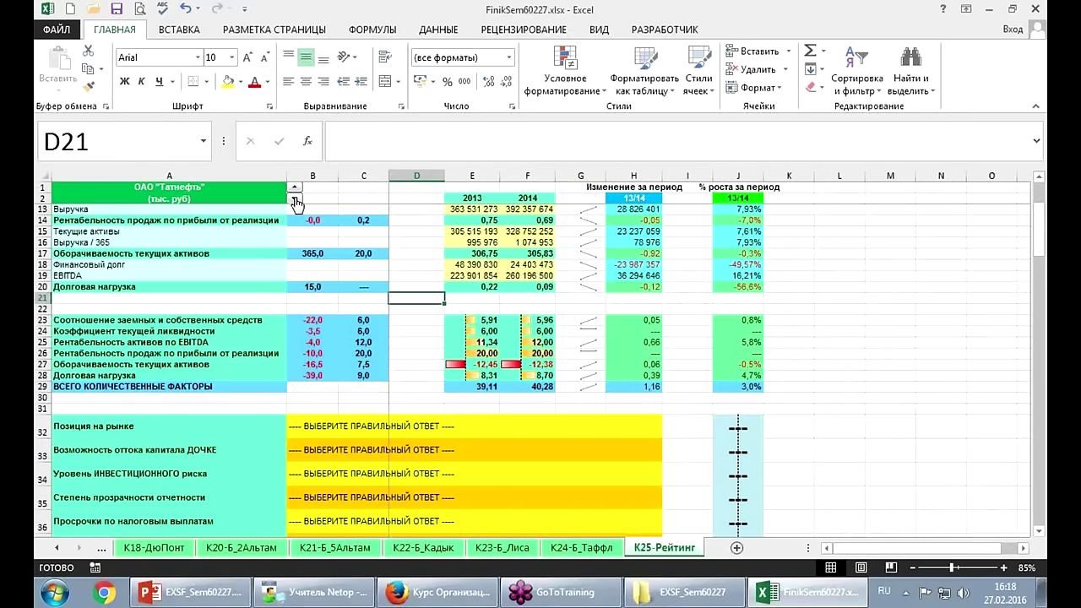
left_click(297, 200)
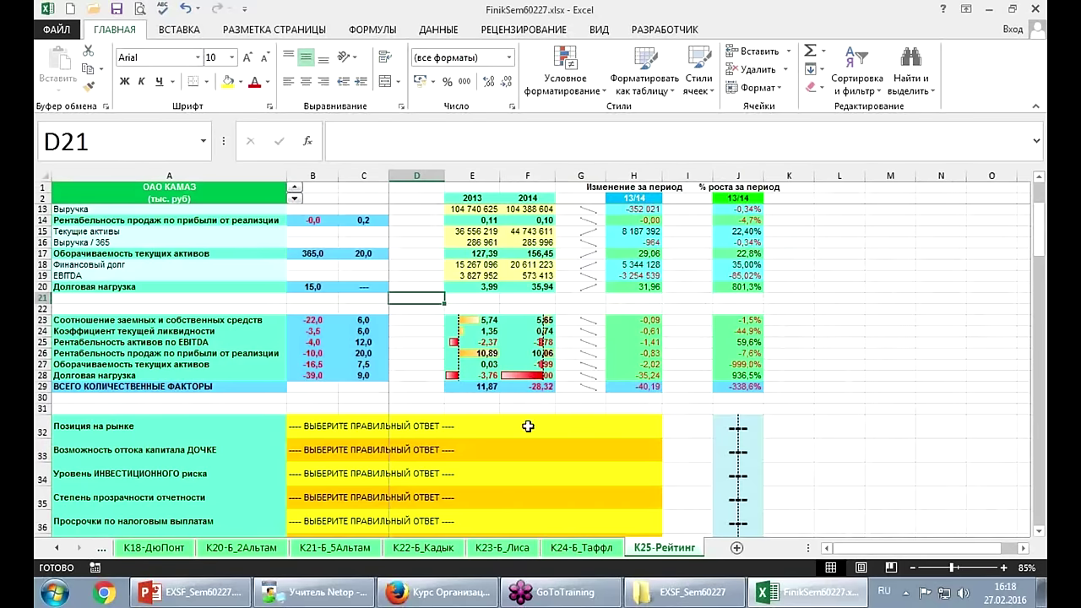
left_click(634, 433)
left_click(667, 430)
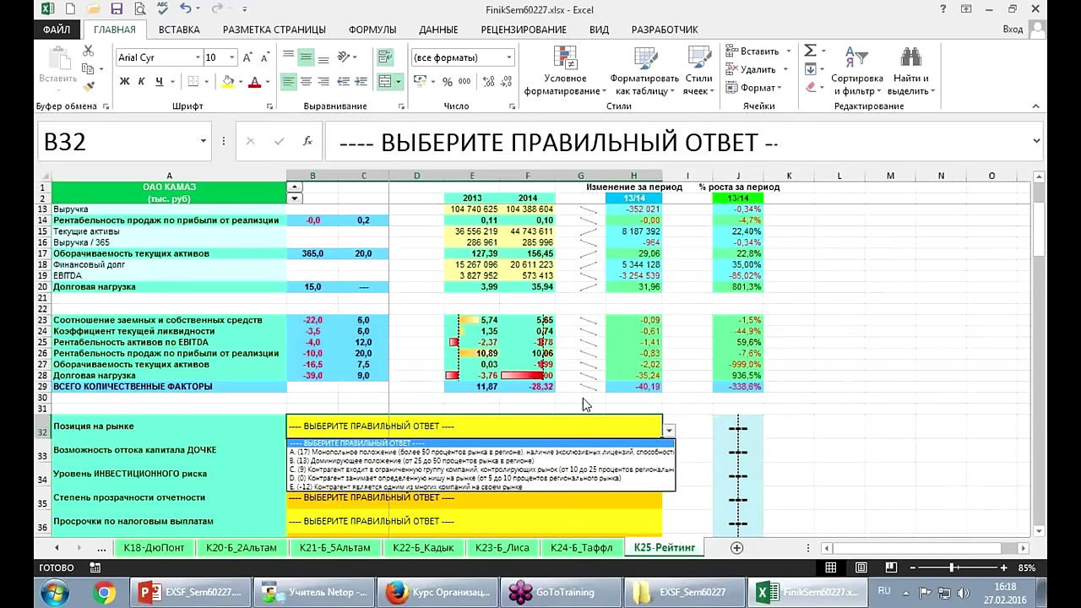
key("Escape")
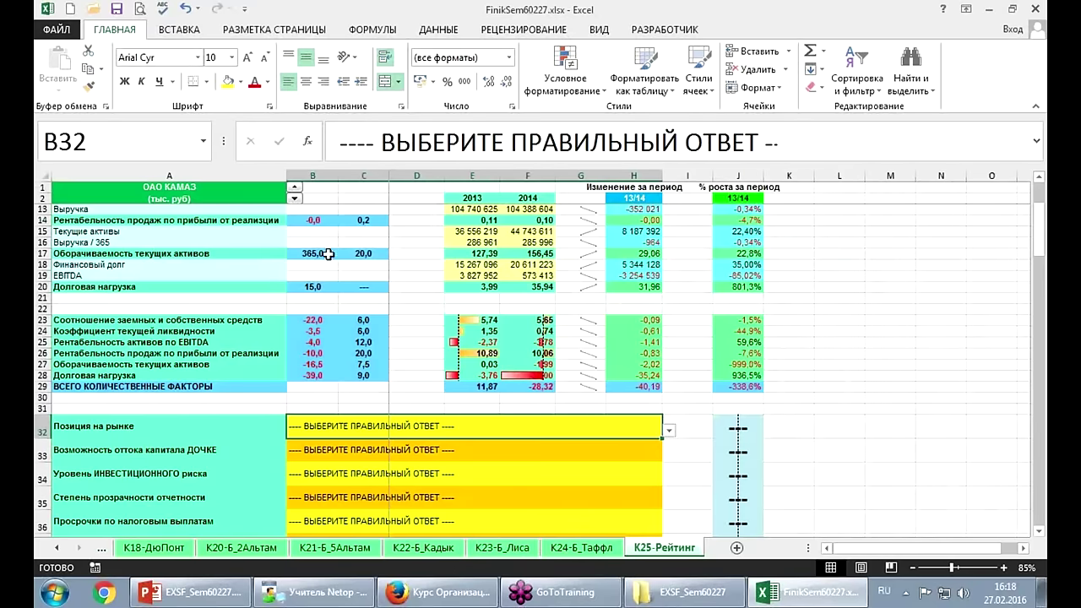
Step the rating sheet's company selector on to Мегафон.
left_click(296, 194)
left_click(295, 194)
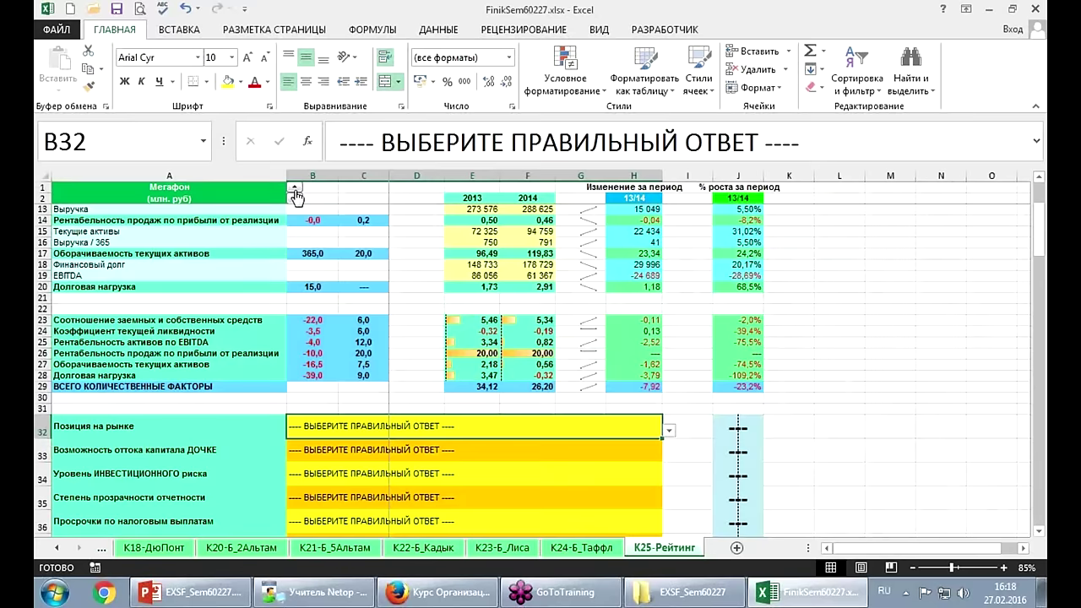
left_click(295, 194)
left_click(295, 190)
left_click(294, 191)
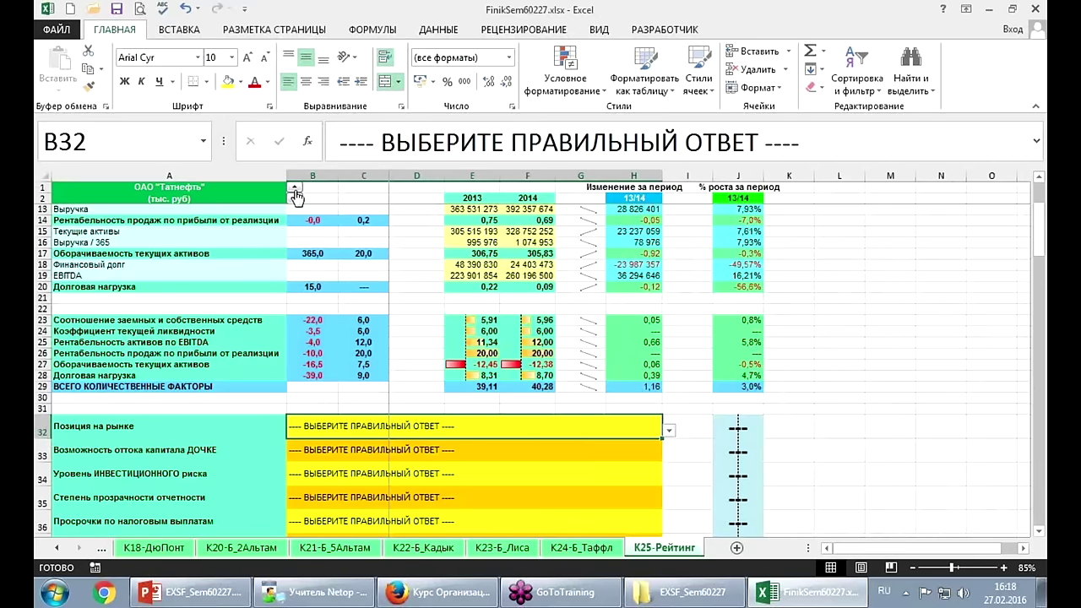
left_click(295, 191)
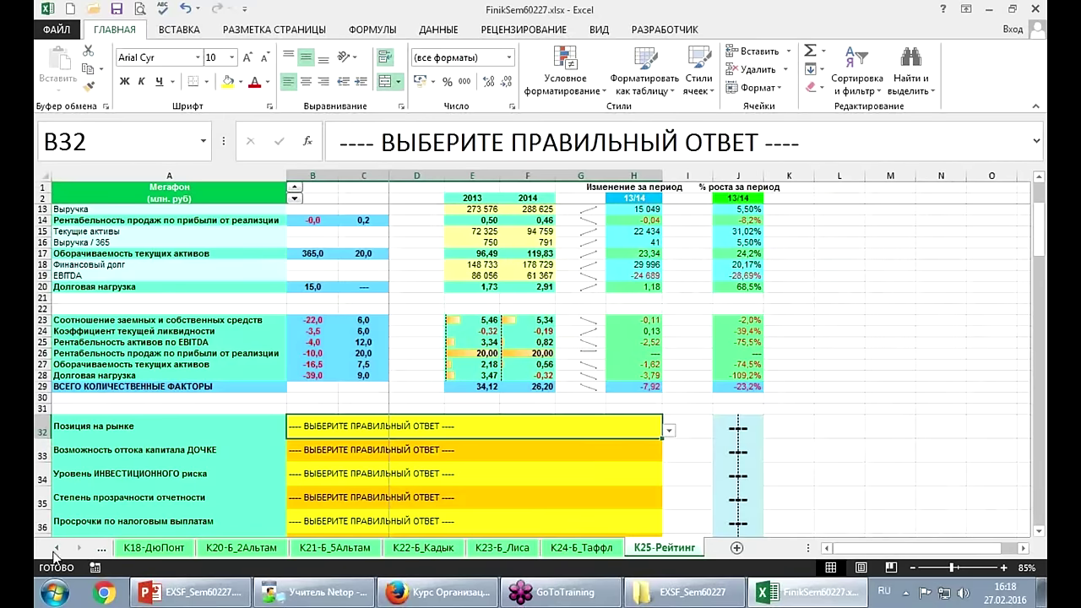
Scroll the sheet tabs back to the per-company reports and open ОтчетМегафон.
left_click(58, 553)
left_click(57, 553)
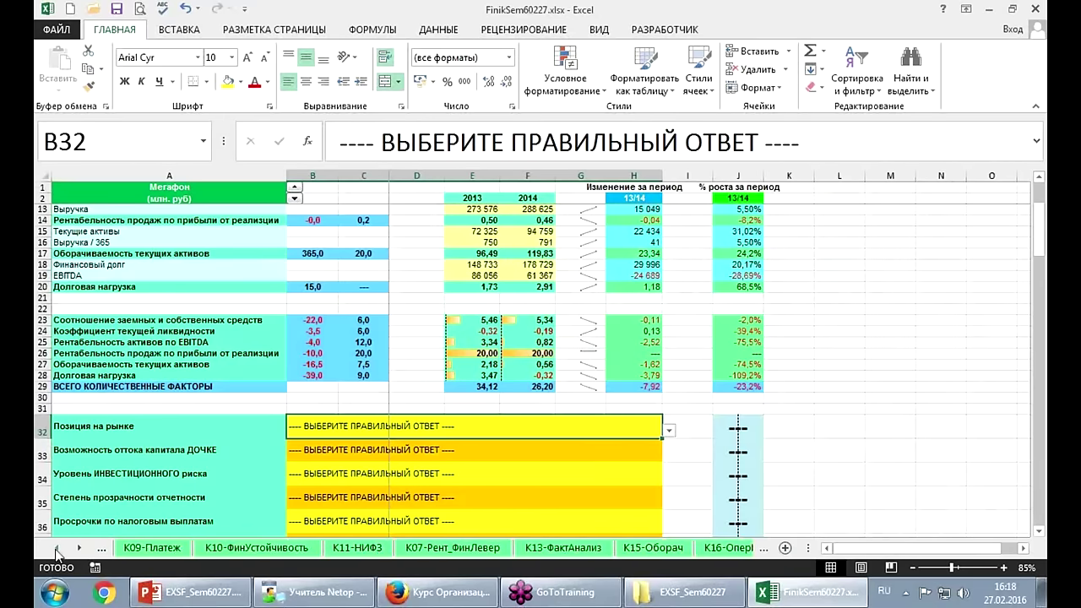
left_click(58, 553)
left_click(57, 553)
left_click(57, 553)
left_click(58, 553)
left_click(57, 553)
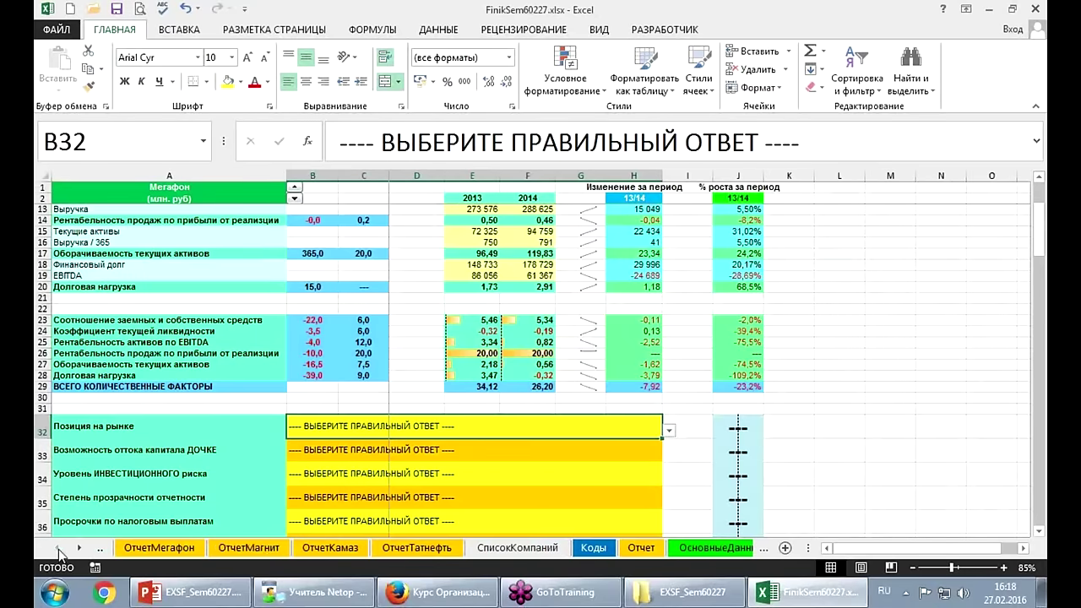
left_click(183, 551)
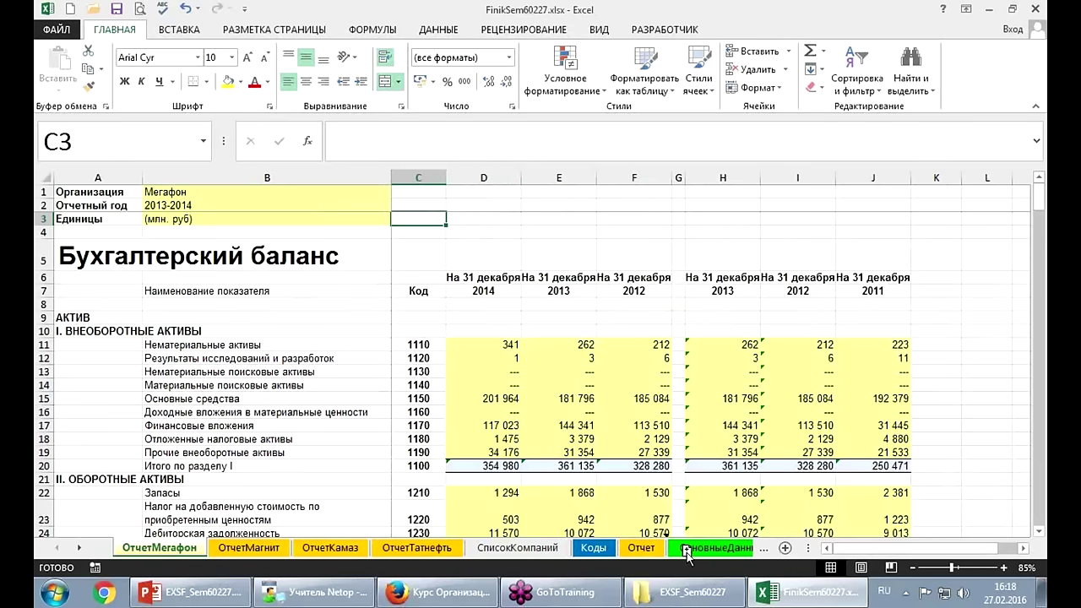
Copy ОтчетМегафон before ОсновныеДанные and name the copy ОтчетСЕМИНАР.
left_click_drag(686, 552, 686, 553)
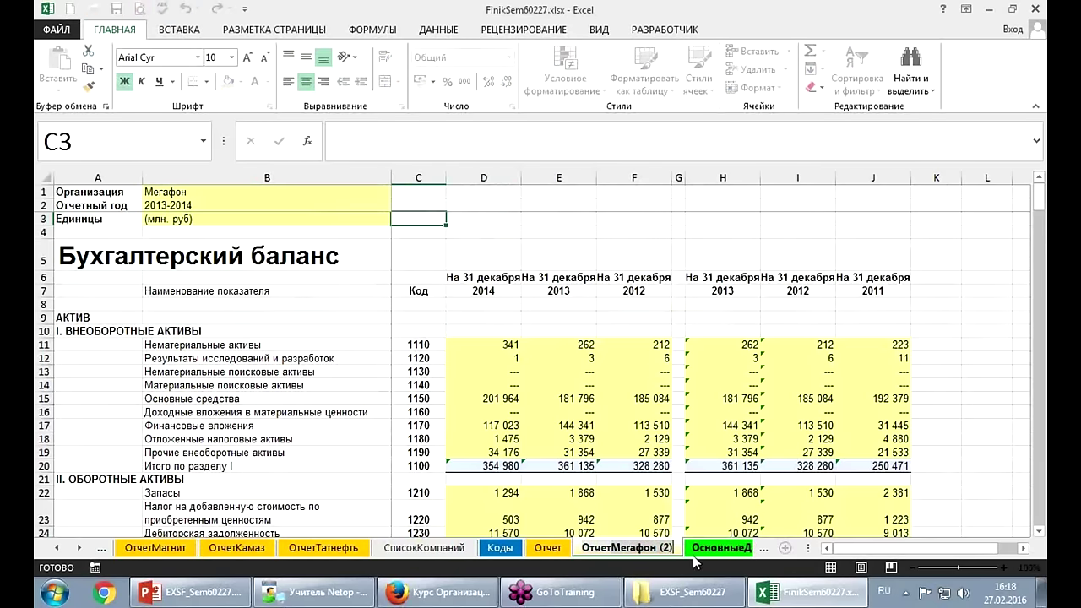
type("НОВЫЙ")
key("BackSpace")
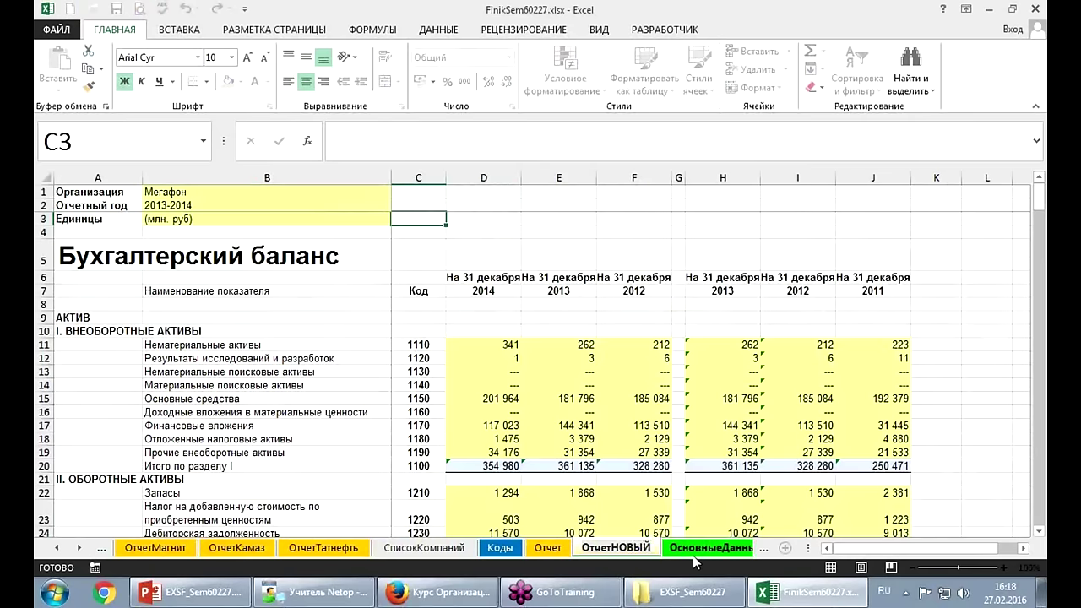
key("BackSpace")
key("BackSpace")
key("BackSpace")
key("BackSpace")
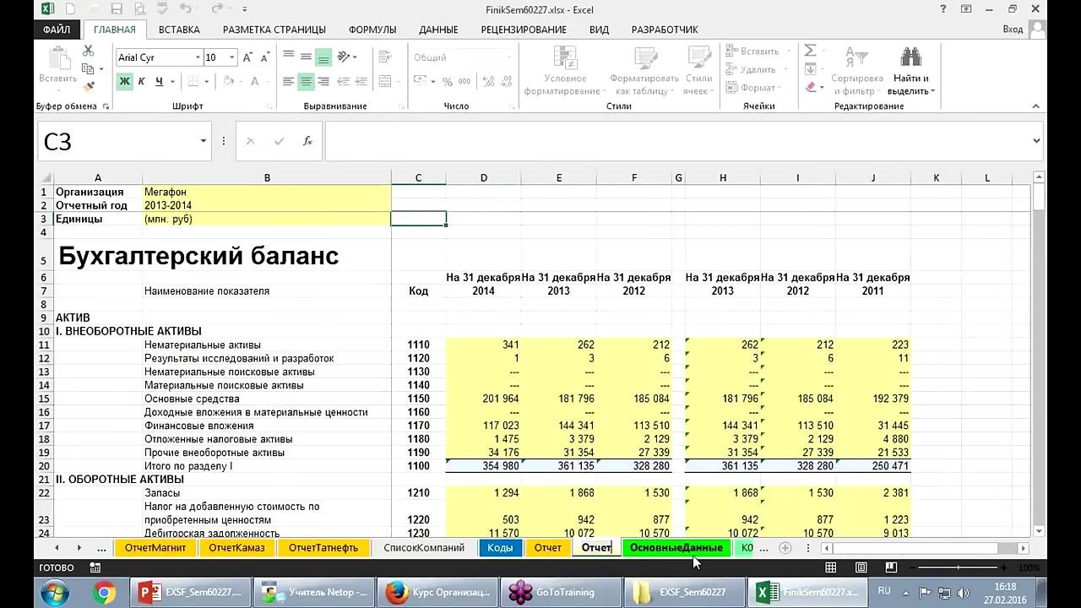
type("СЕМИНА")
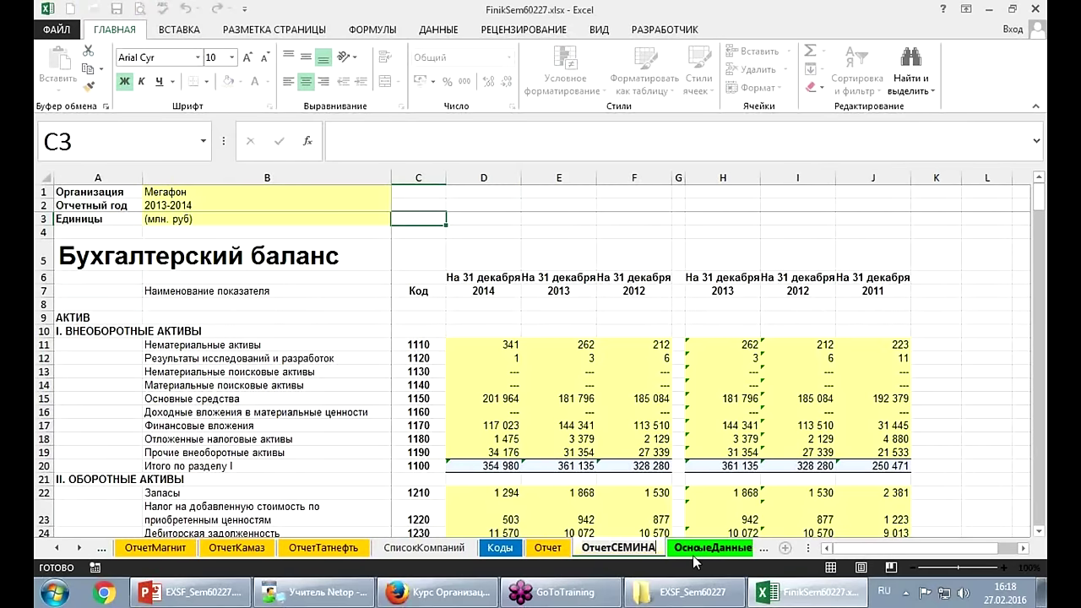
type("Р")
key("Return")
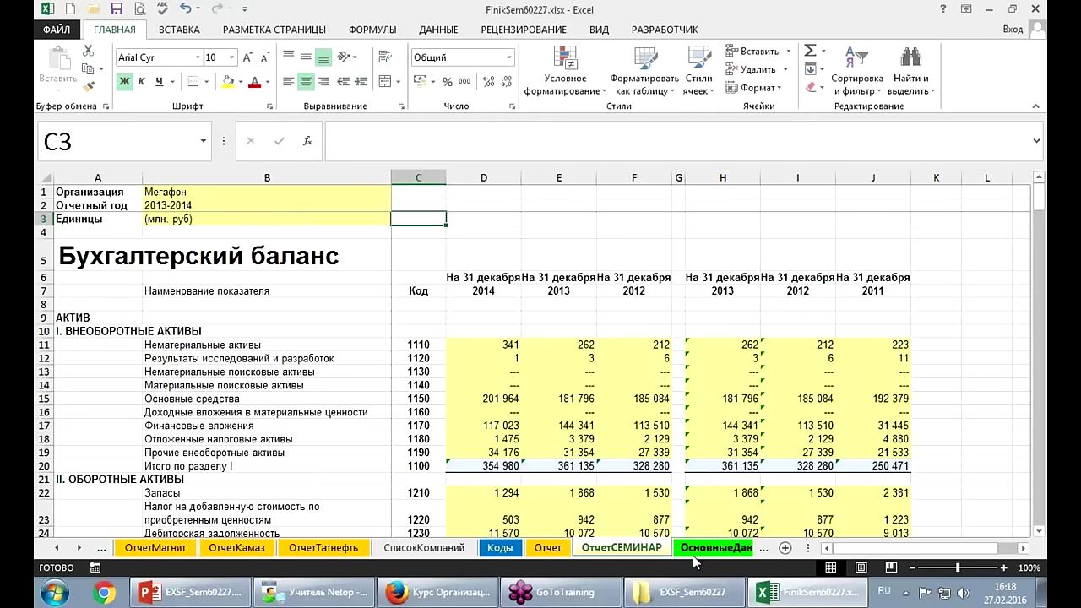
left_click(174, 192)
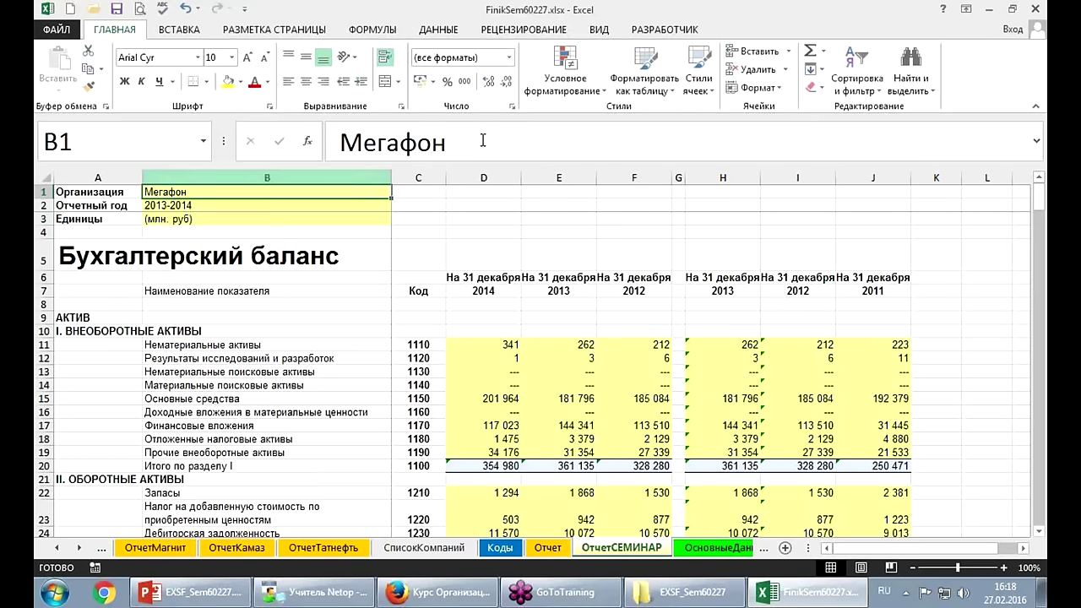
Enter СЕМАНАР as the organisation in B1 and change the reporting year in B2 to 2003-2004.
type("СЕМ")
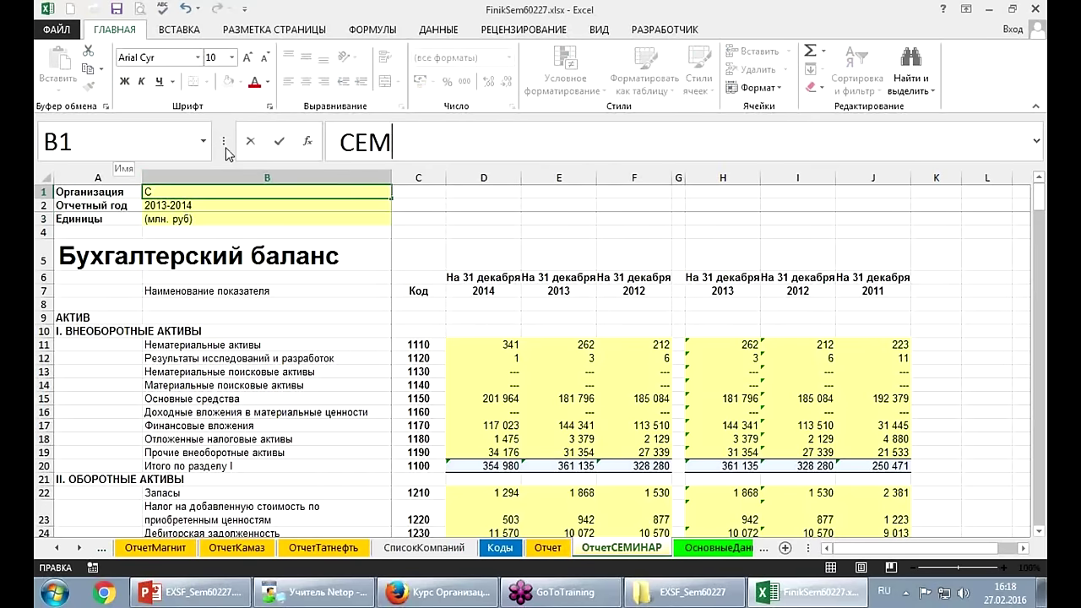
type("А")
type("НАР")
key("Return")
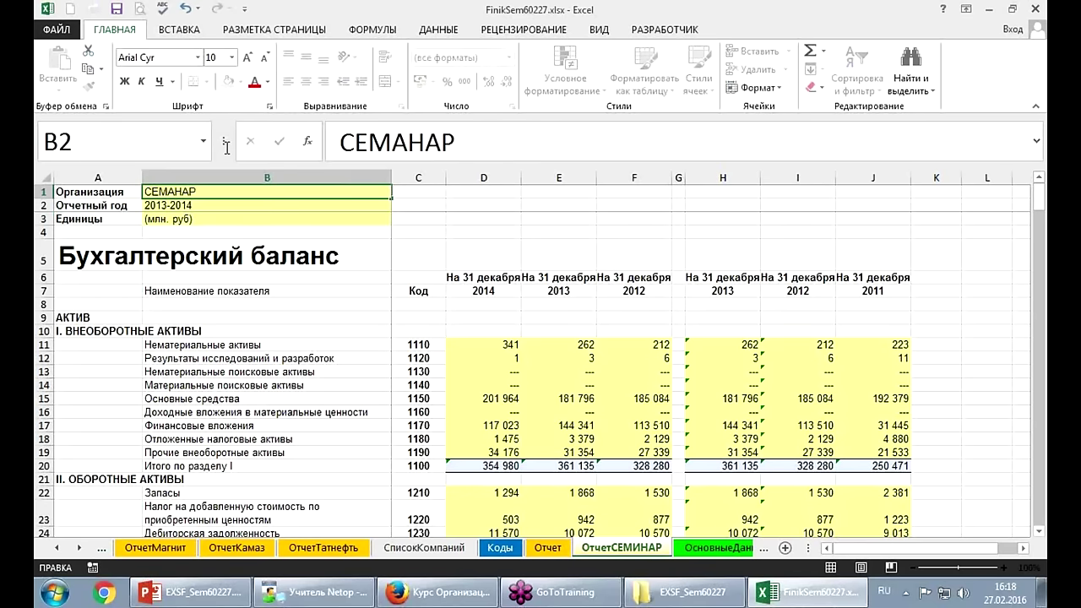
left_click(394, 142)
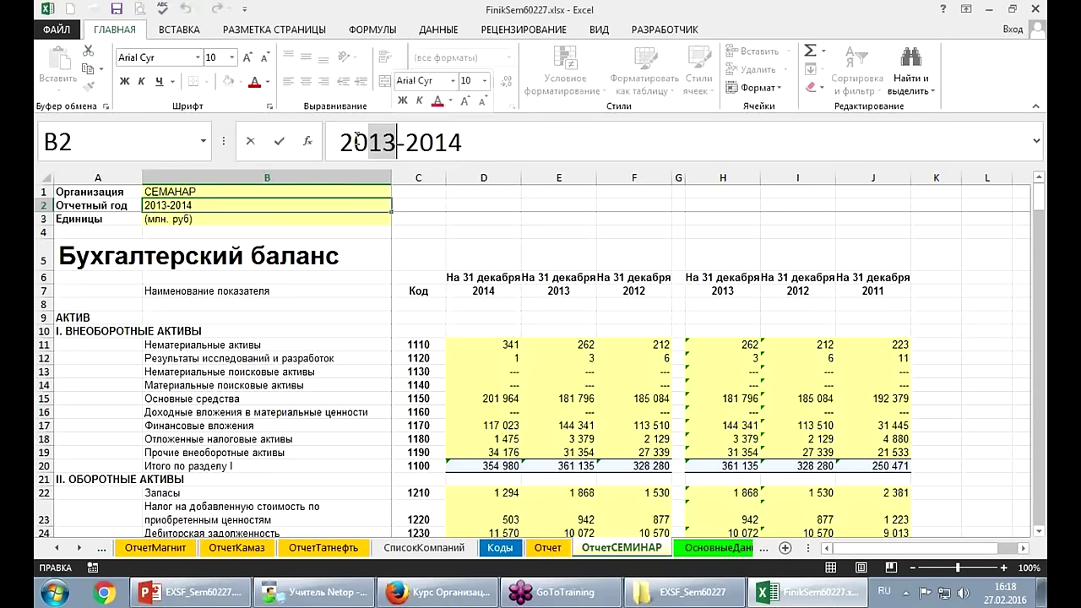
key("BackSpace")
key("BackSpace")
type("03")
key("Right")
key("Right")
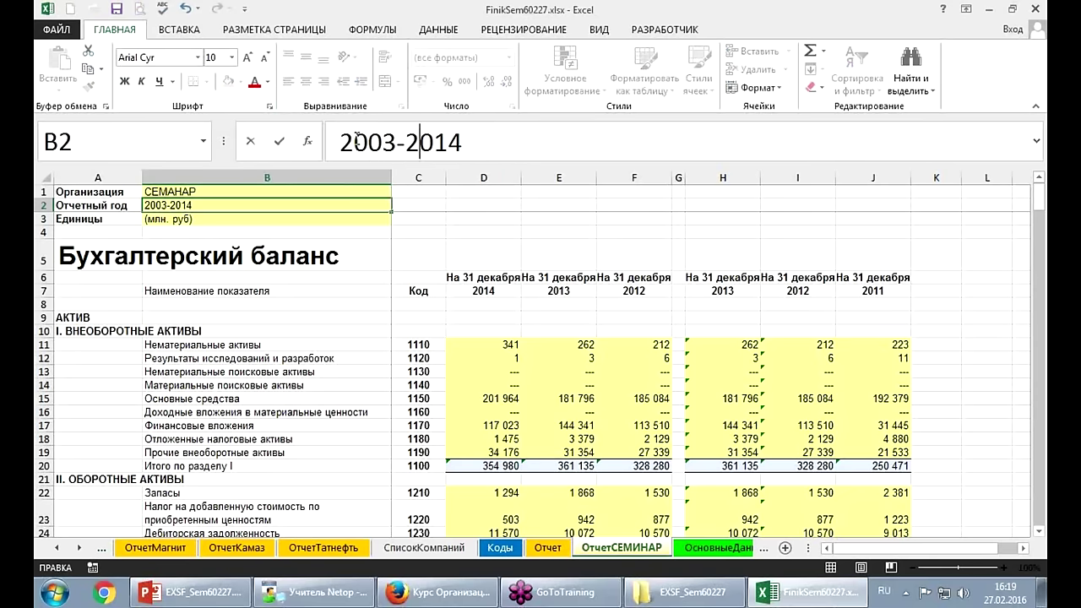
key("Right")
type("0")
key("Delete")
key("Return")
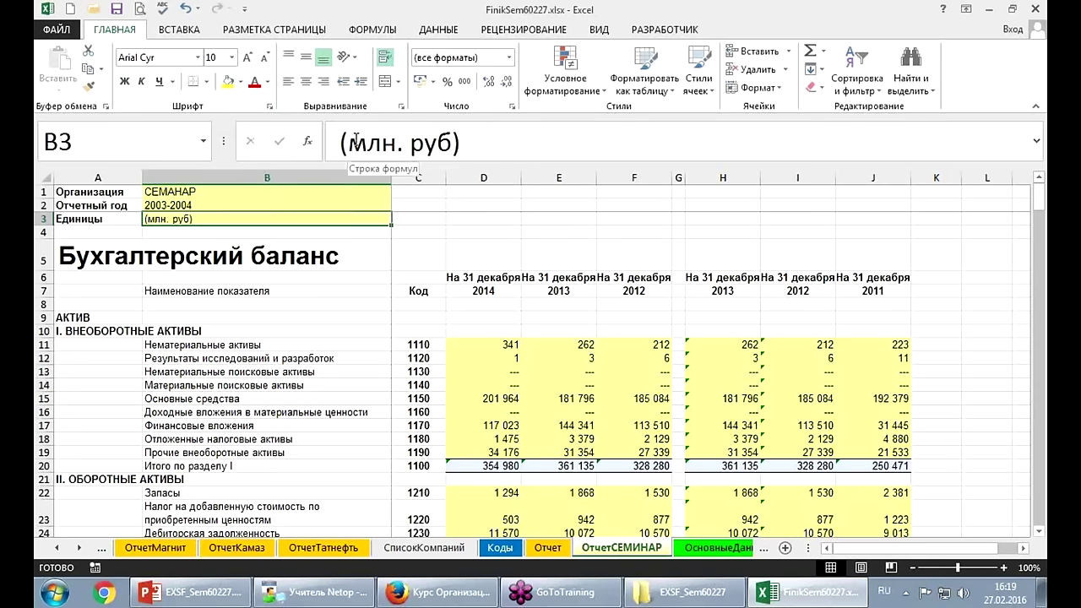
Replace млн in the B3 units label with a row of $ signs.
left_click_drag(348, 141, 396, 142)
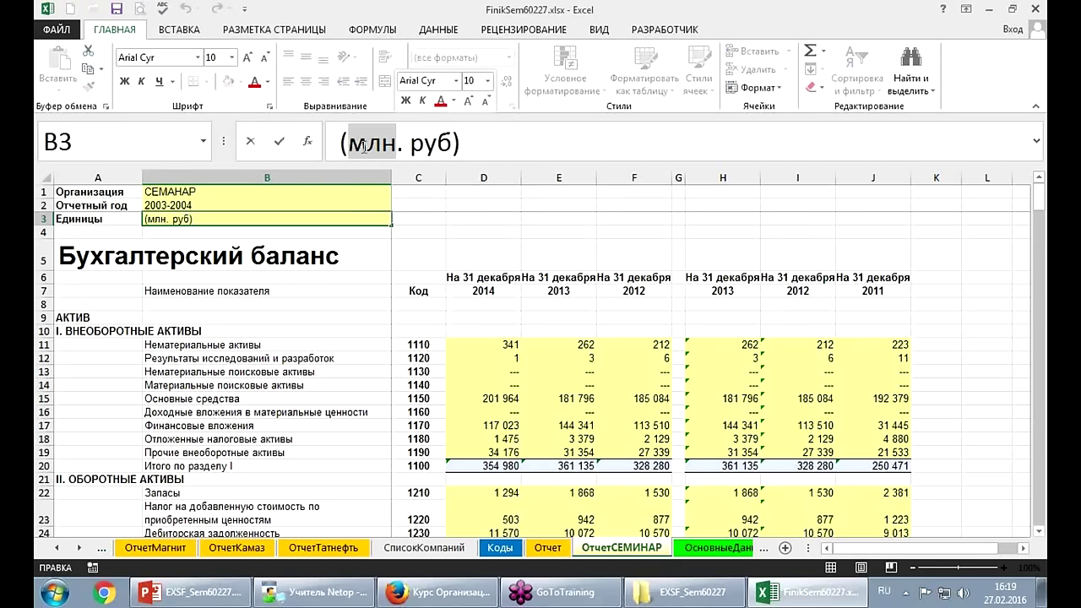
type("4")
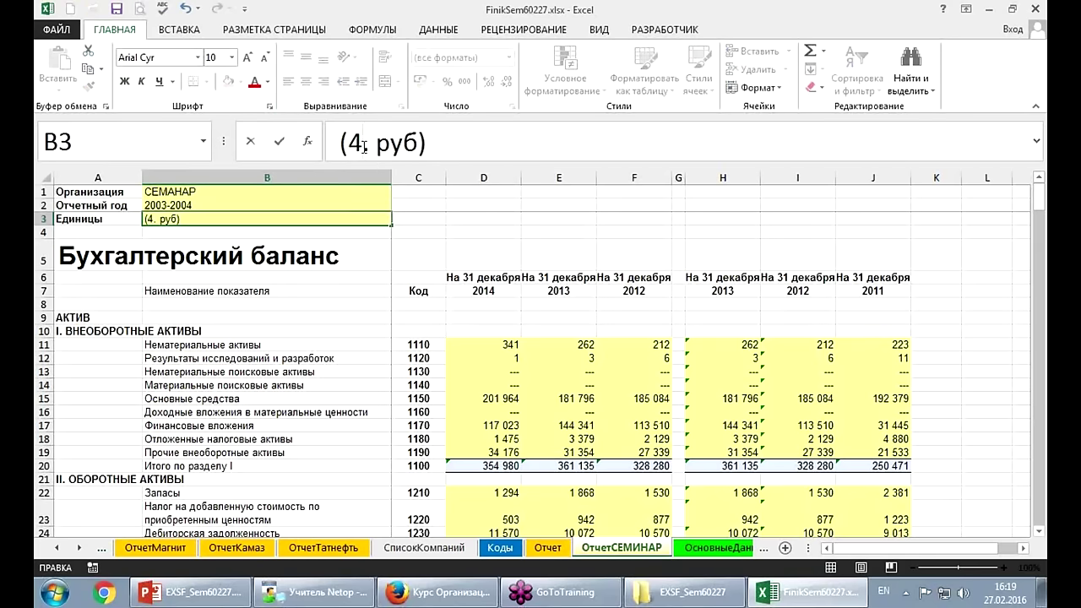
key("BackSpace")
key("alt+shift")
type(";")
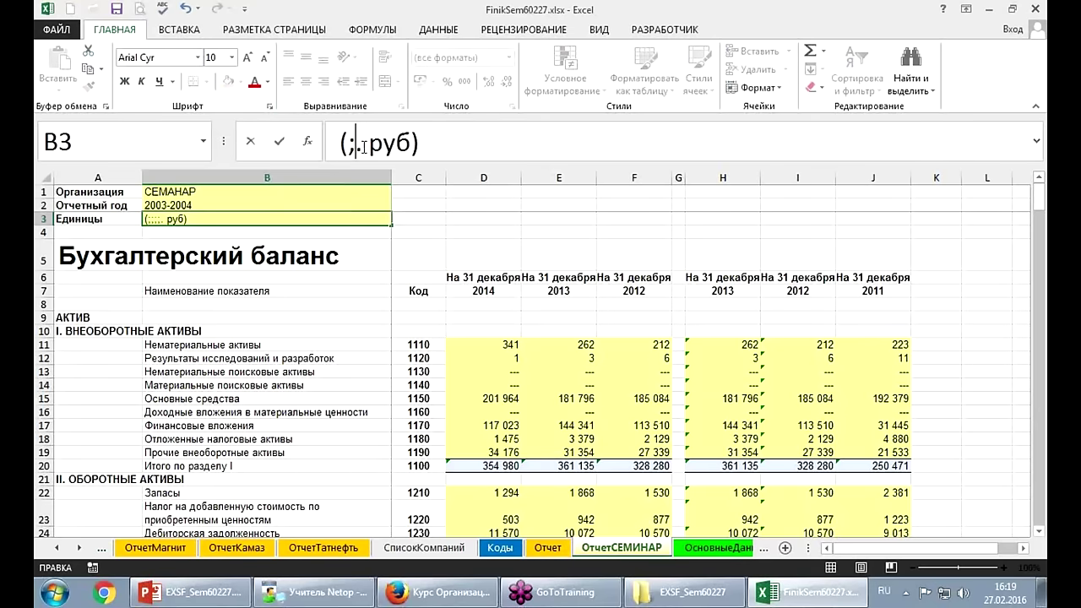
key("BackSpace")
type("$$$$$$$$$$$$$$$$")
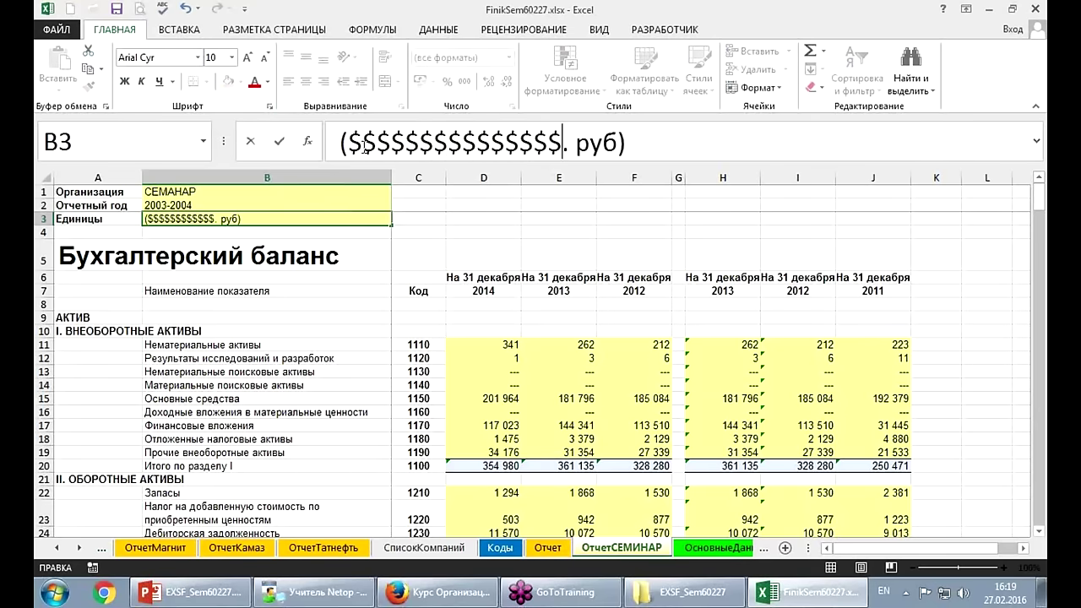
key("Return")
Enter the year headers 2003, 2004 and 2005 in D7:F7.
key("Down")
key("Down")
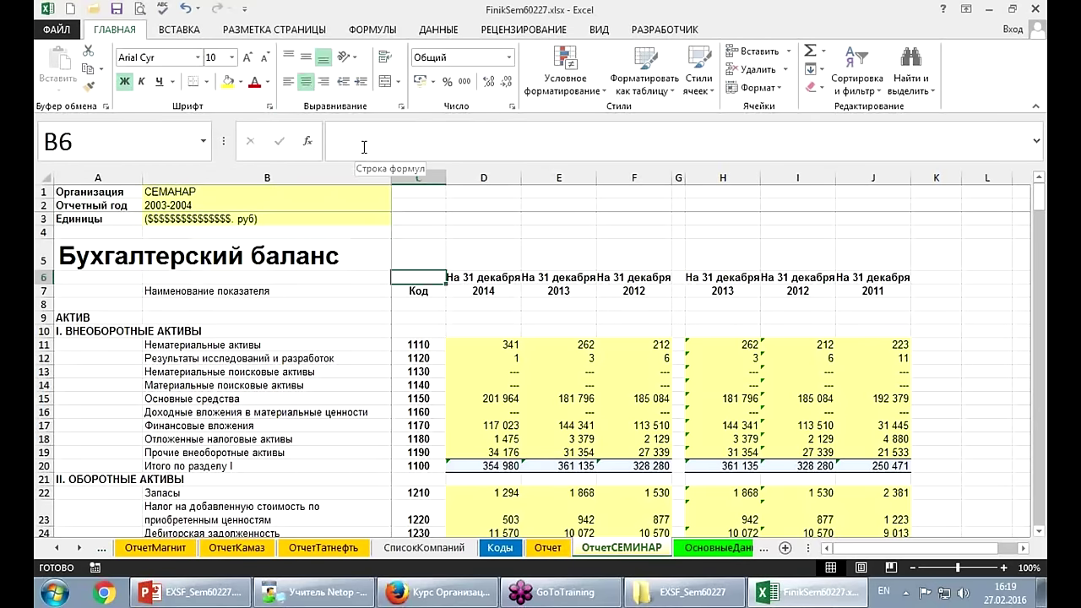
key("Down")
key("Right")
key("Right")
type("200")
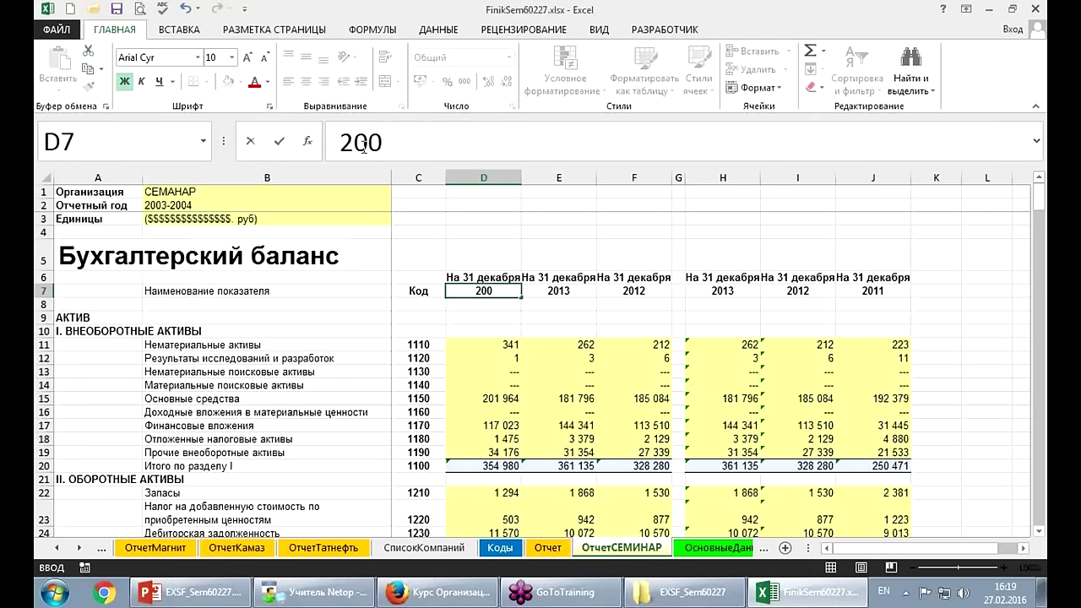
type("3")
key("Right")
type("2004")
key("Right")
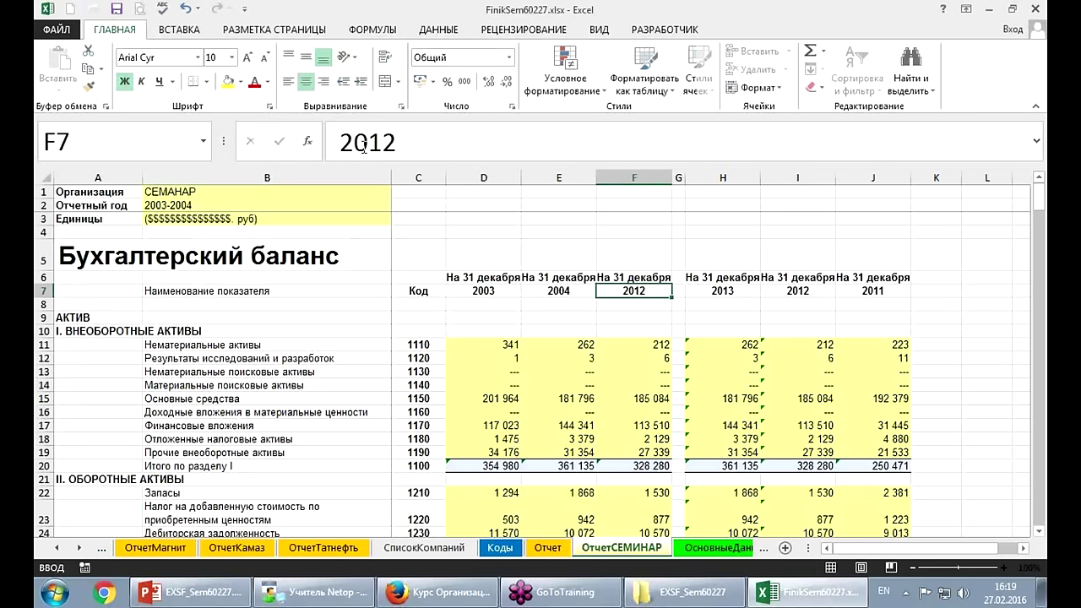
type("2005")
key("Return")
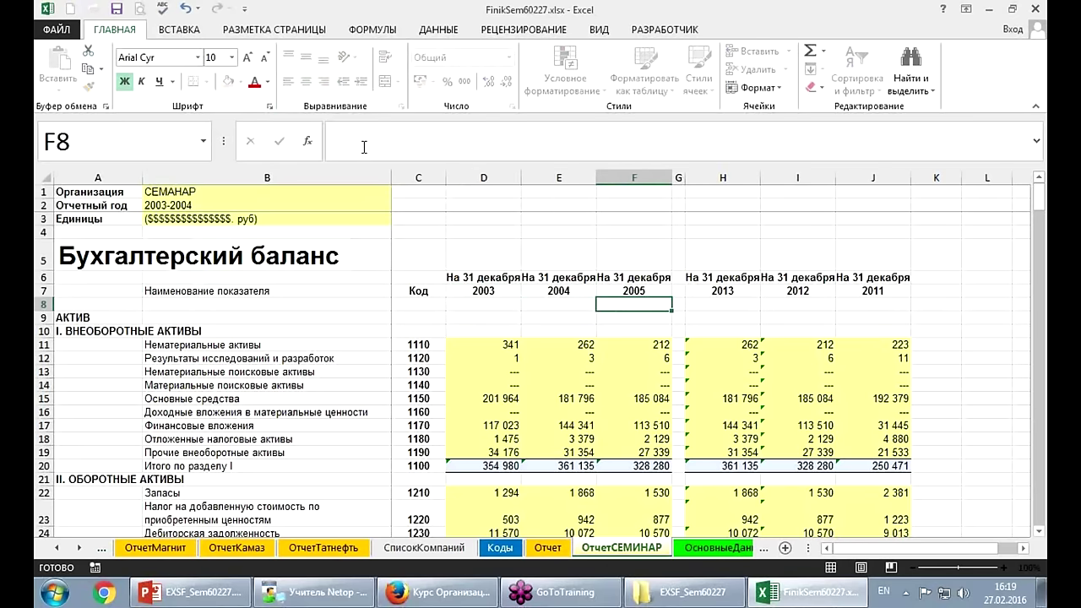
Fill the non-current assets figures with 111 and the current assets figures with 222.
mouse_move(484, 347)
left_mouse_down()
mouse_move(608, 439)
mouse_move(596, 452)
left_mouse_up()
type("111")
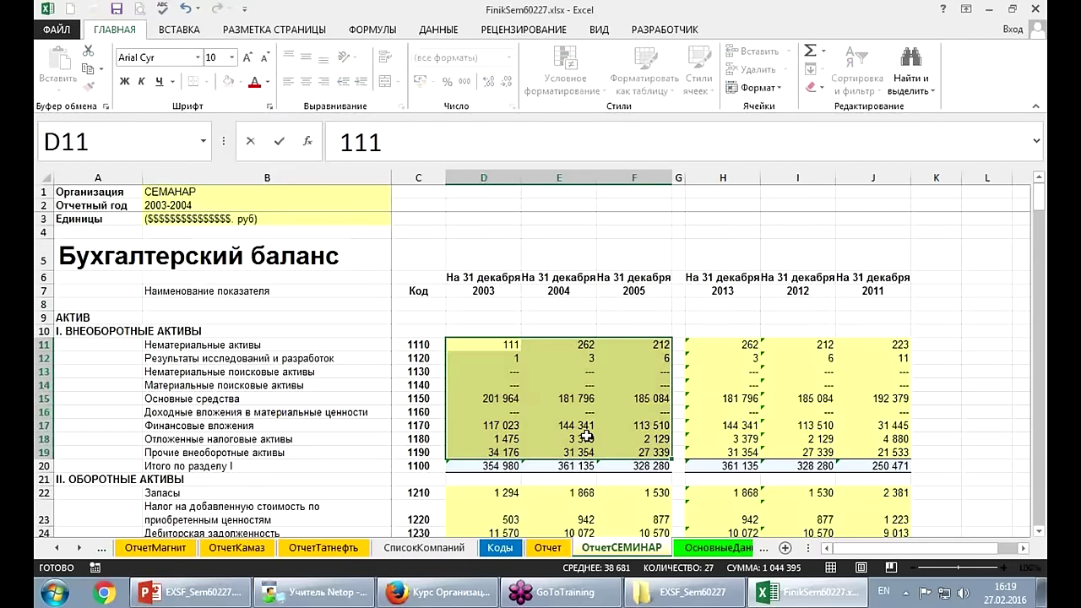
key("ctrl+Return")
scroll(548, 397, "down", 1)
scroll(524, 371, "down", 2)
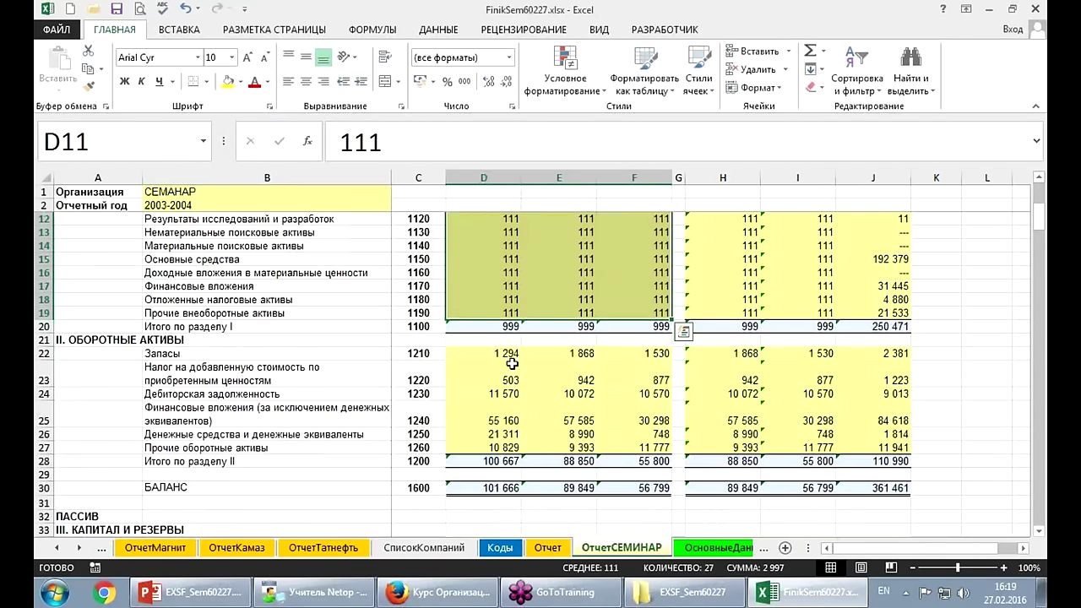
left_click_drag(507, 353, 620, 441)
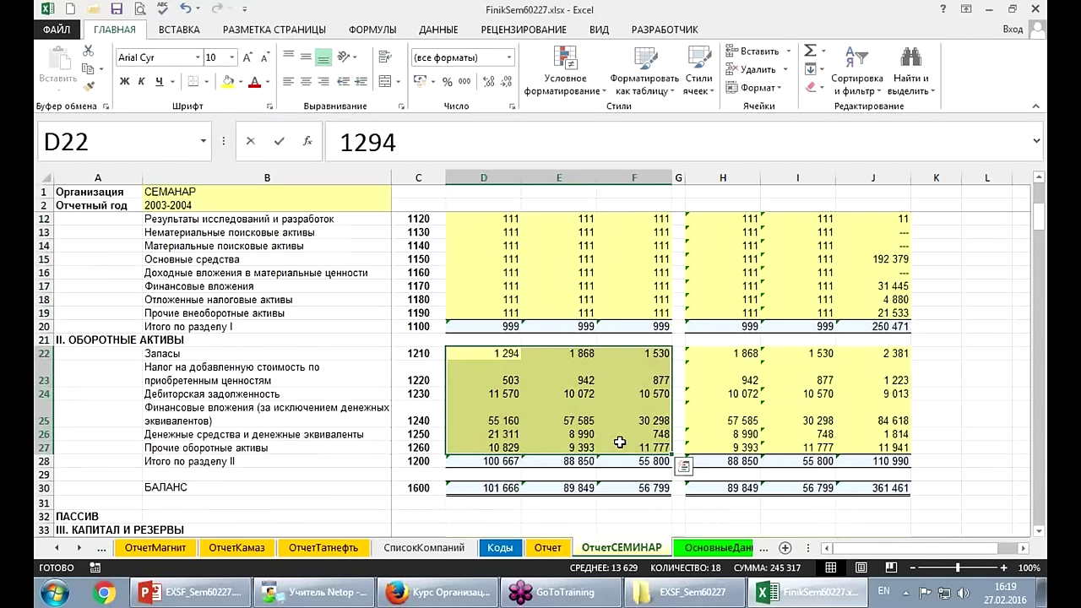
type("222")
key("ctrl+Return")
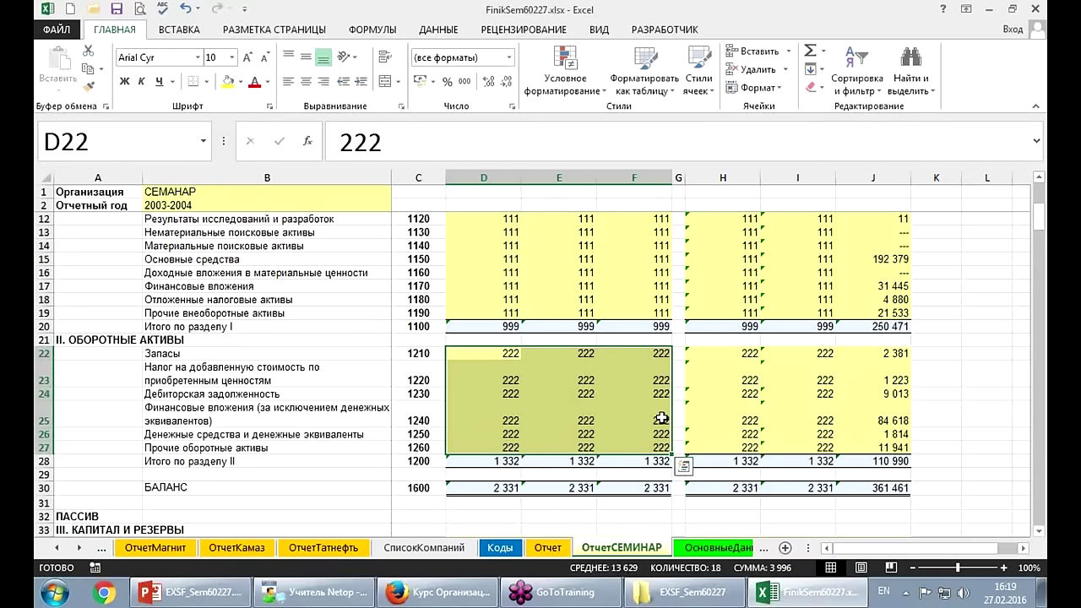
Fill capital and reserves with 333, long-term liabilities with 444, and short-term liabilities with 555.
scroll(661, 418, "down", 4)
mouse_move(506, 380)
left_mouse_down()
mouse_move(655, 431)
mouse_move(658, 445)
left_mouse_up()
type("333")
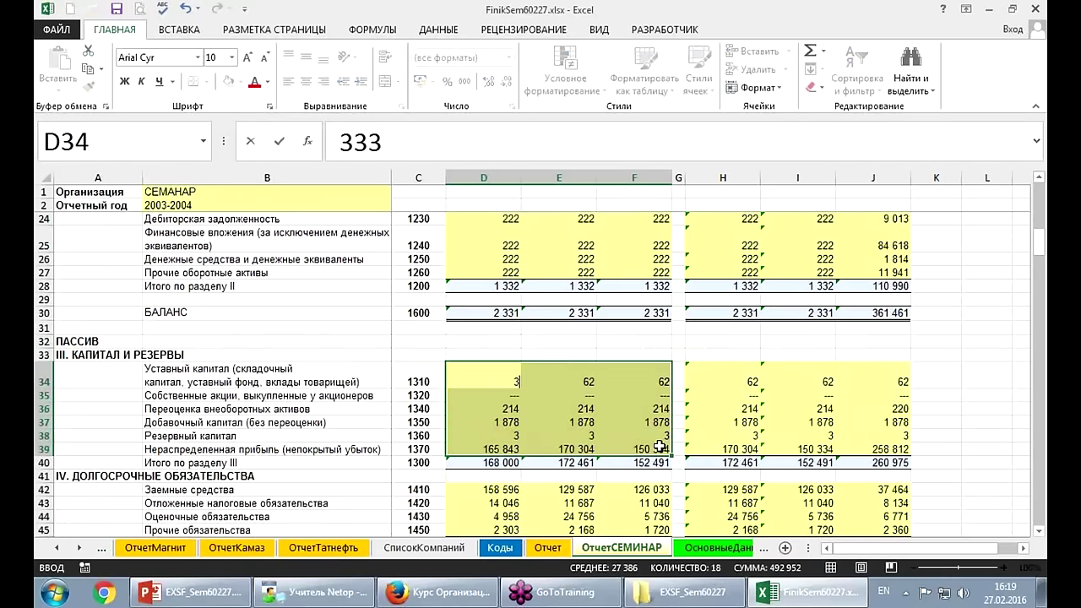
key("ctrl+Return")
scroll(676, 465, "down", 2)
scroll(505, 344, "down", 1)
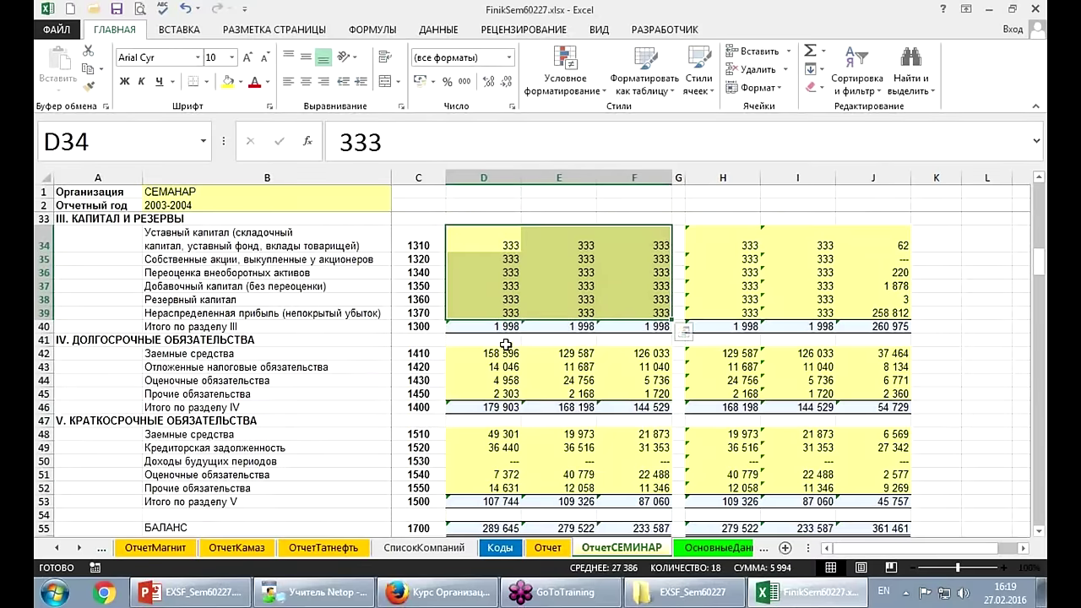
left_click_drag(505, 353, 631, 391)
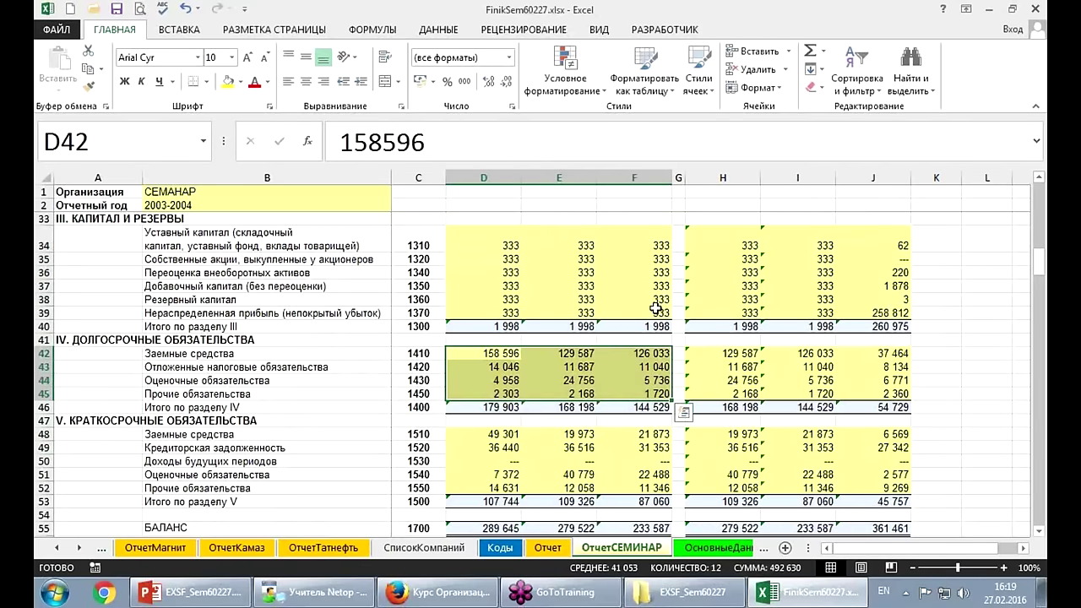
type("444")
key("ctrl+Return")
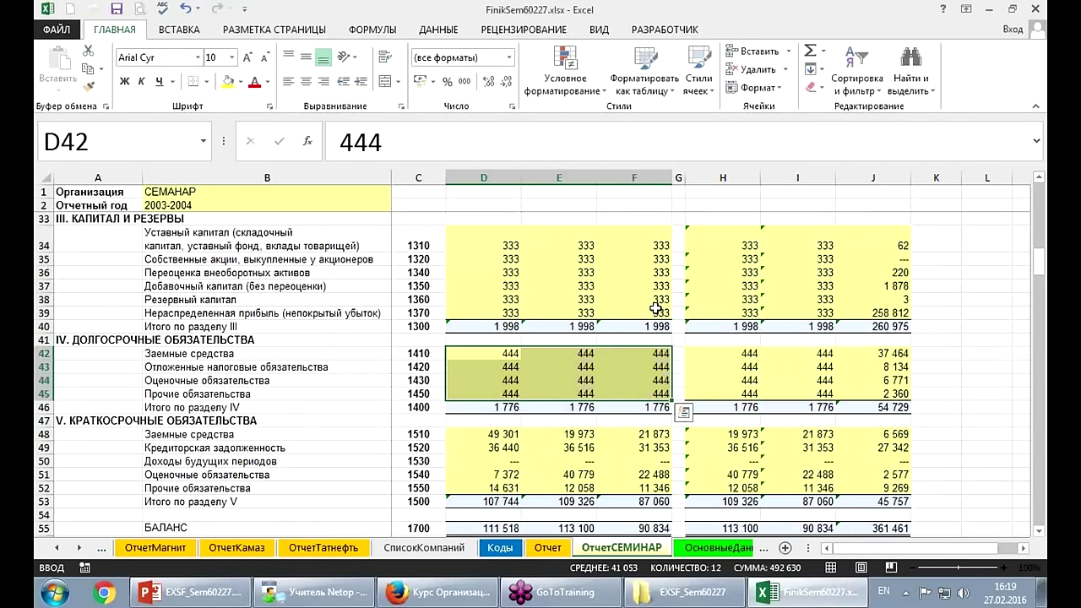
left_click_drag(514, 439, 635, 488)
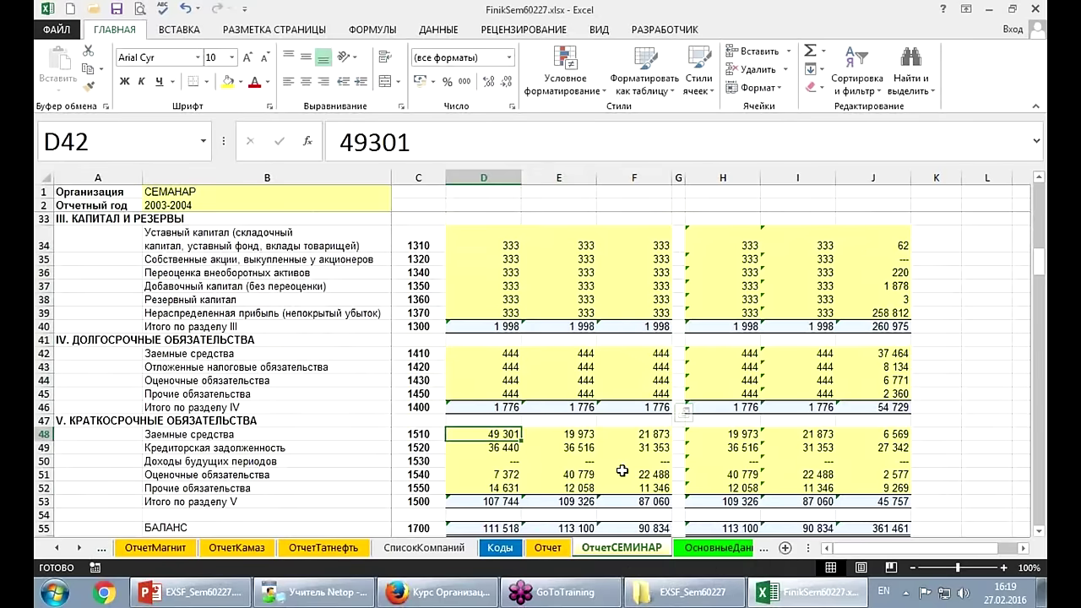
type("555")
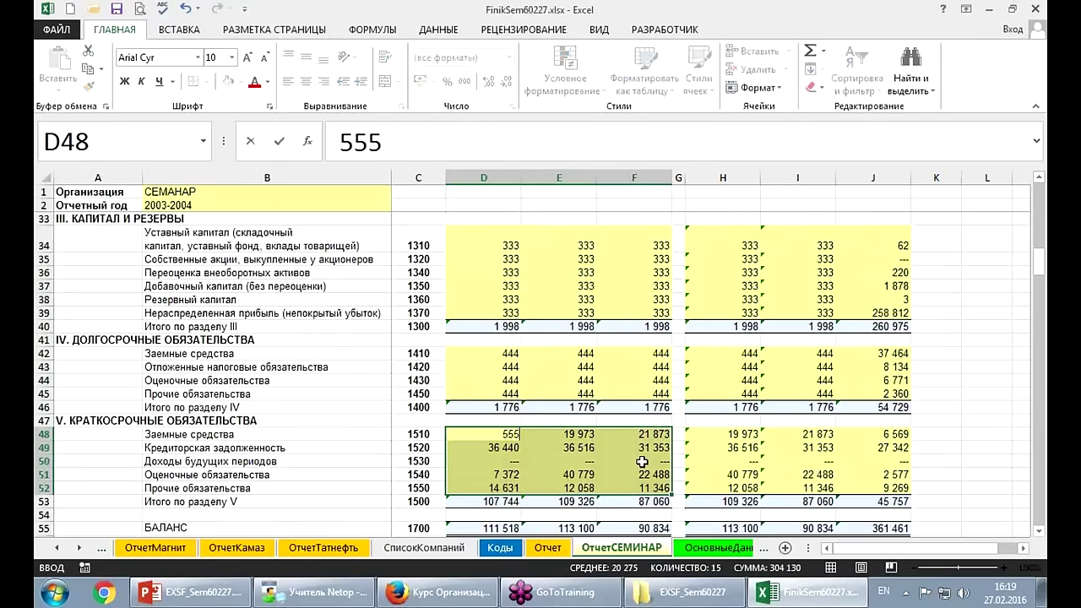
key("ctrl+Return")
scroll(650, 456, "down", 2)
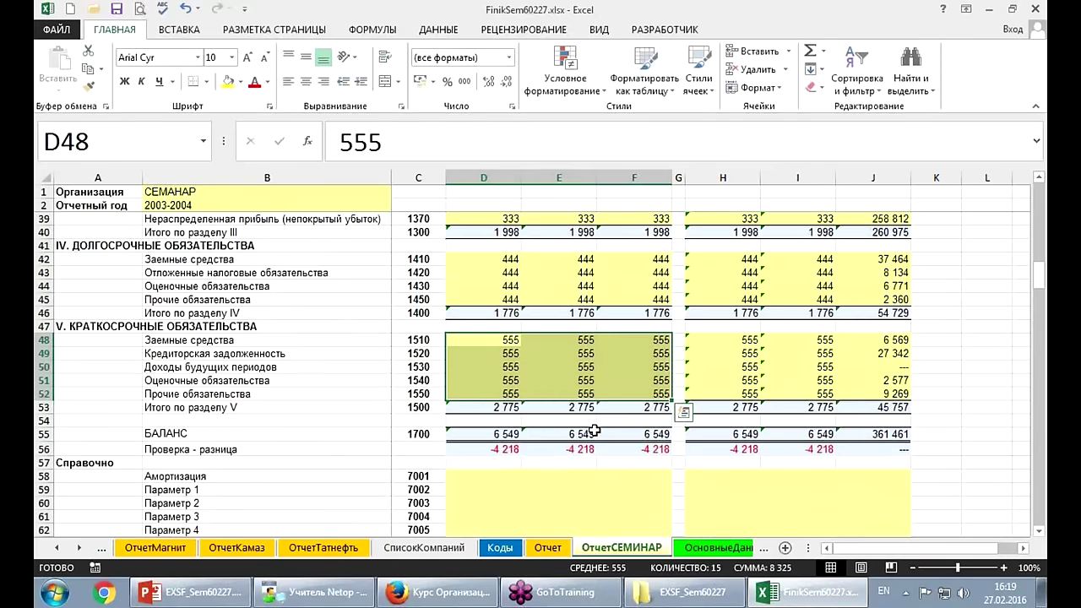
scroll(574, 437, "down", 1)
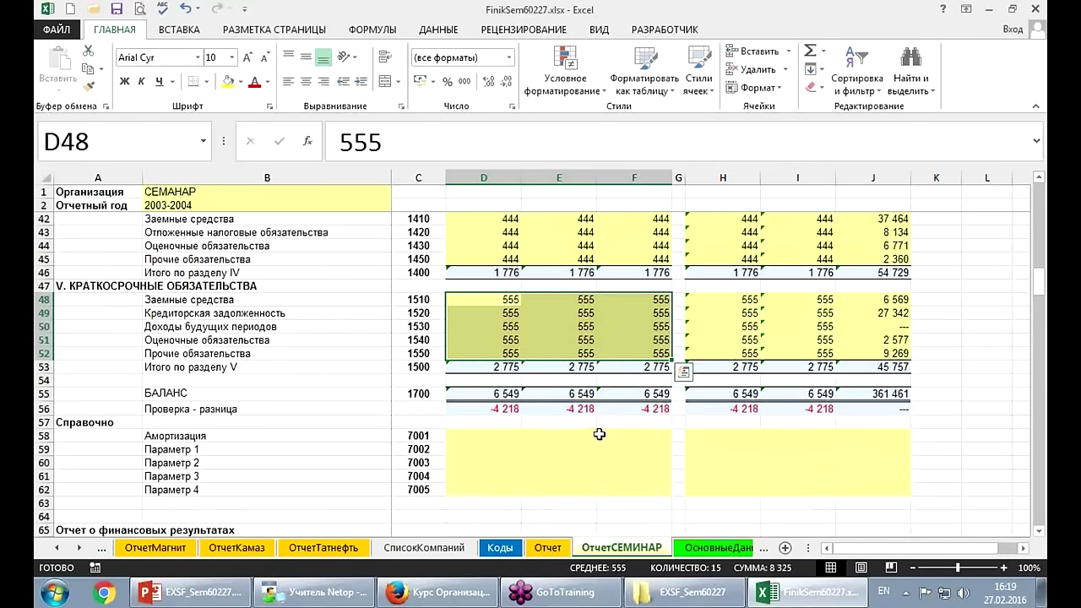
scroll(571, 405, "up", 4)
scroll(570, 381, "up", 1)
scroll(570, 380, "up", 1)
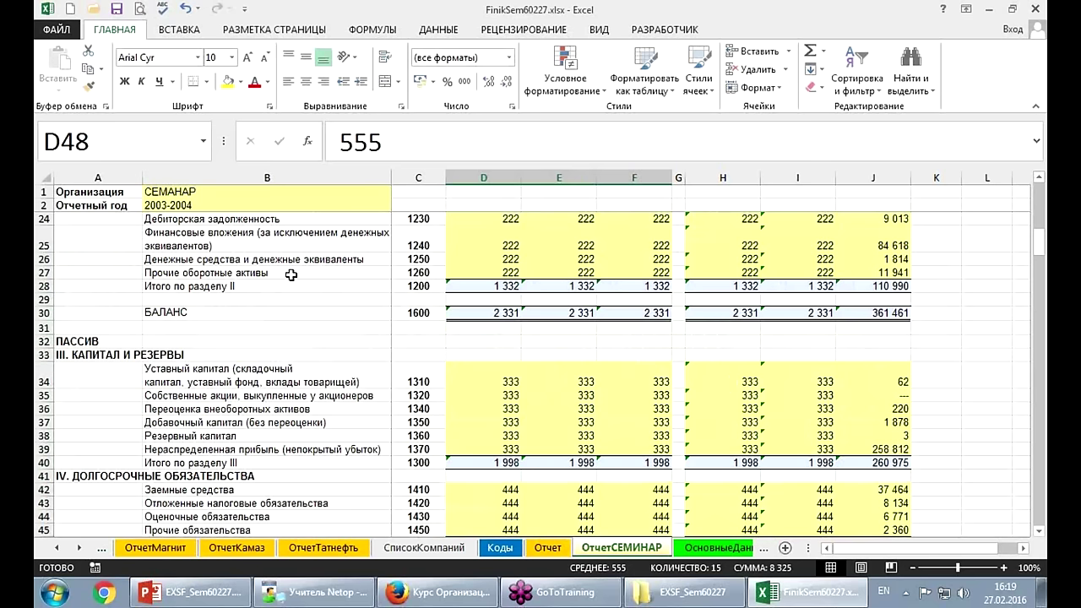
On ОсновныеДанные, step the analysed company selector to Мегафон.
left_click(718, 548)
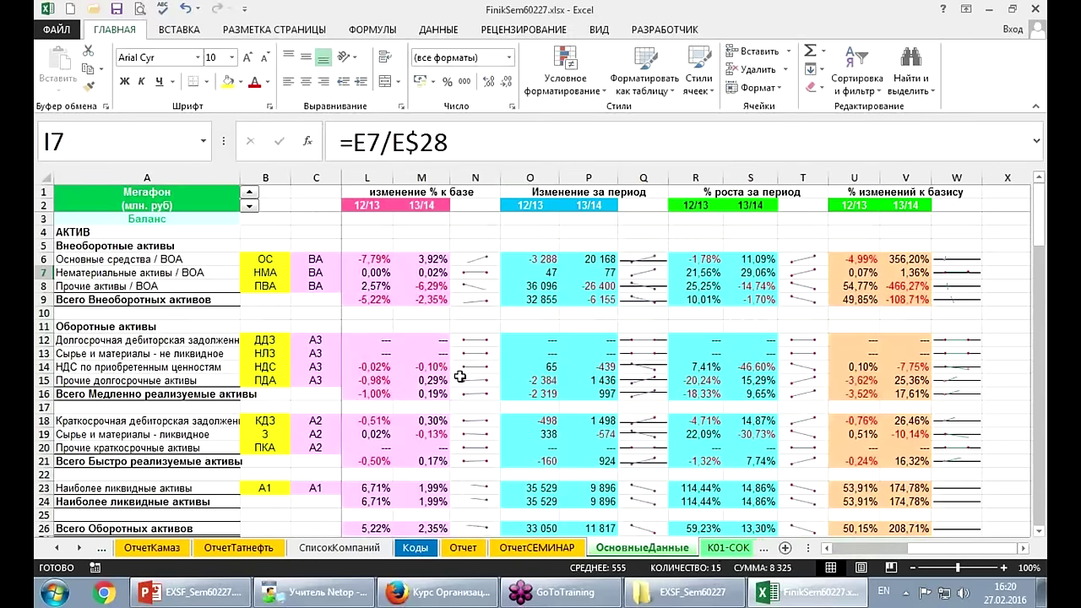
left_click(250, 200)
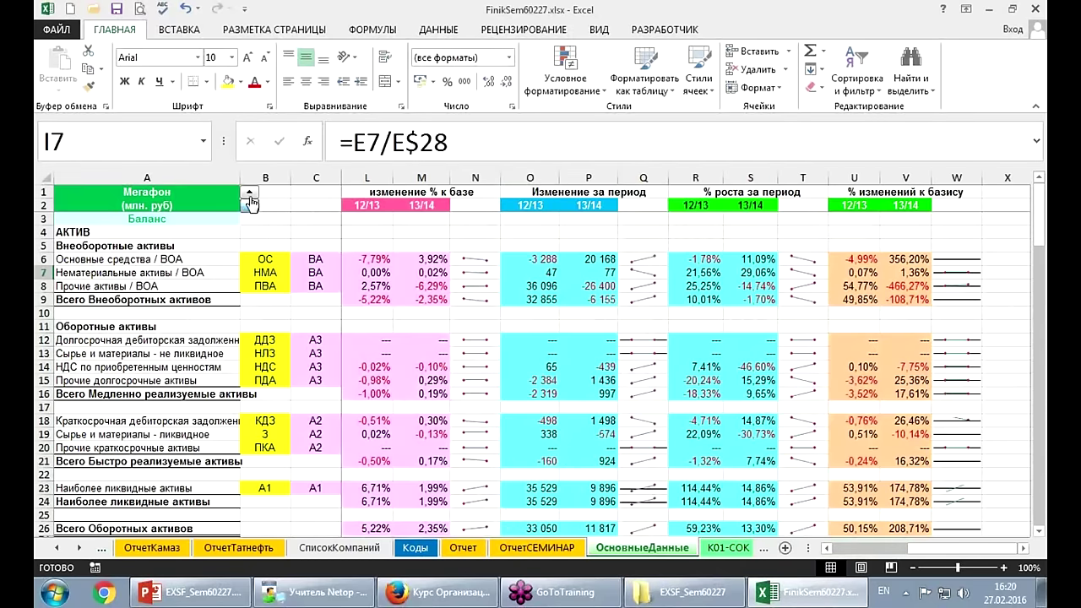
left_click(251, 194)
left_click(253, 207)
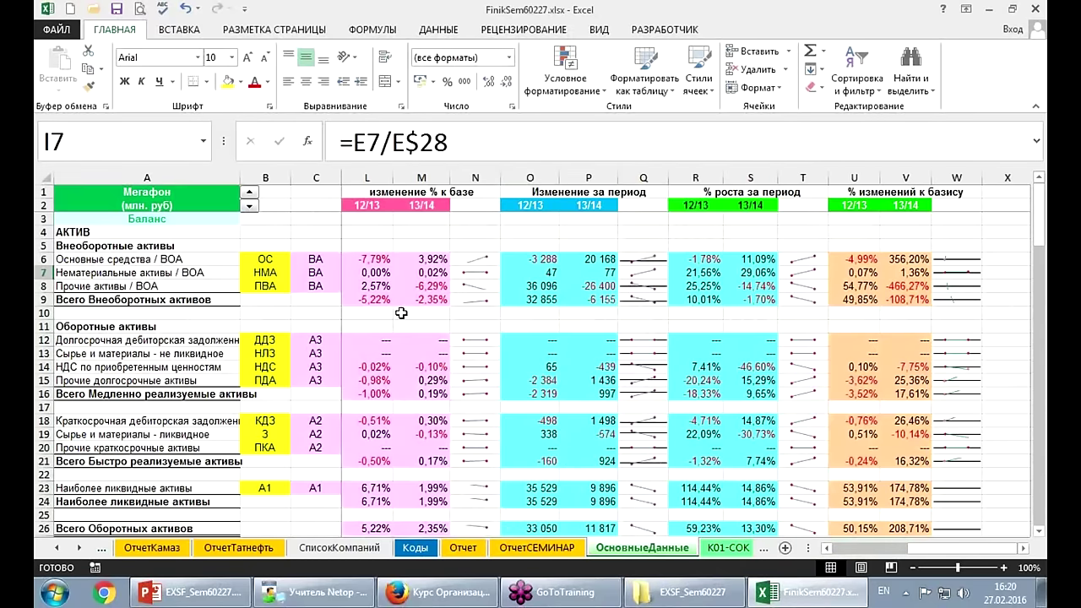
Add ОтчетСЕМИНАР in A6 of the СписокКомпаний company list.
left_click(336, 548)
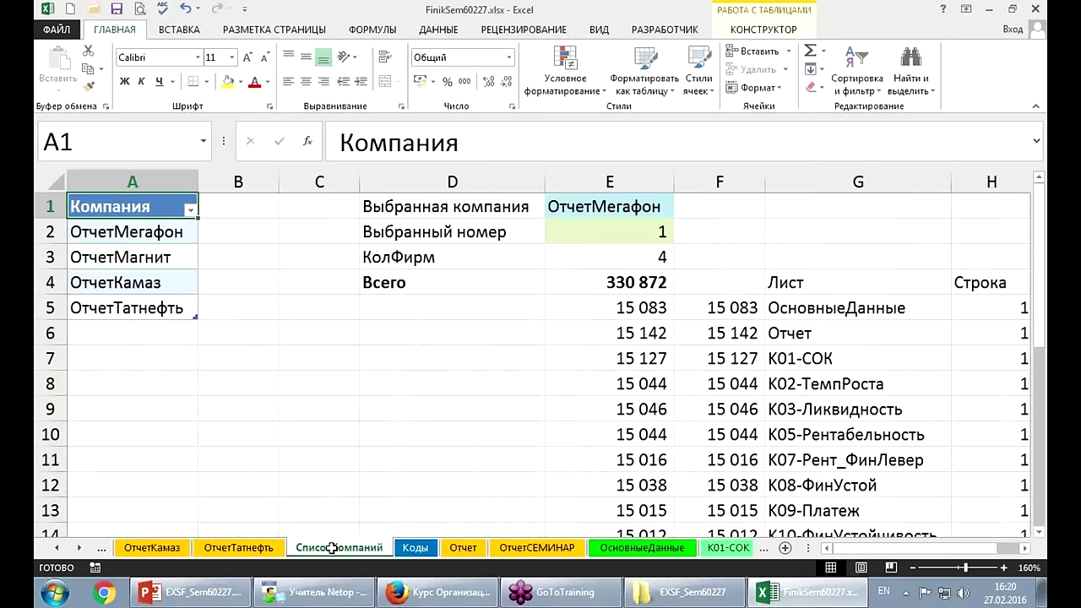
left_click(118, 332)
type("J")
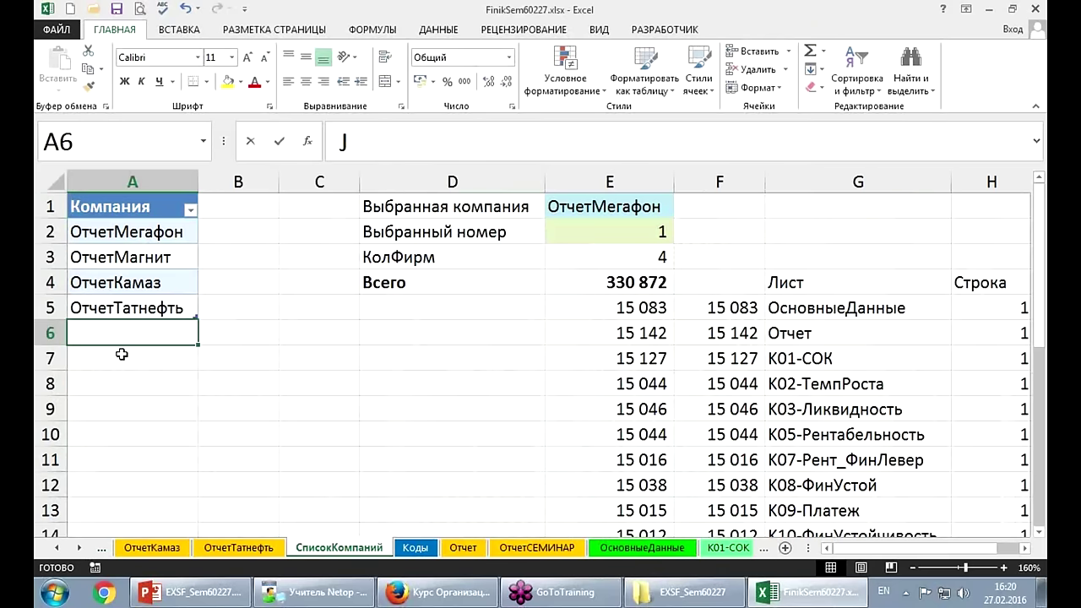
type("nxtn")
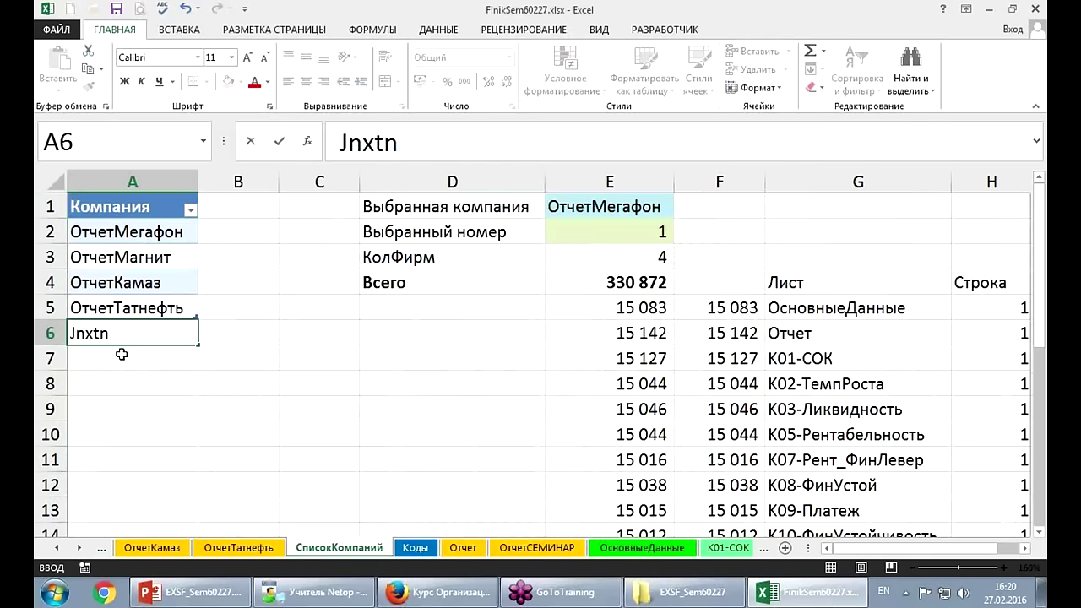
key("Escape")
key("alt+shift")
type("О")
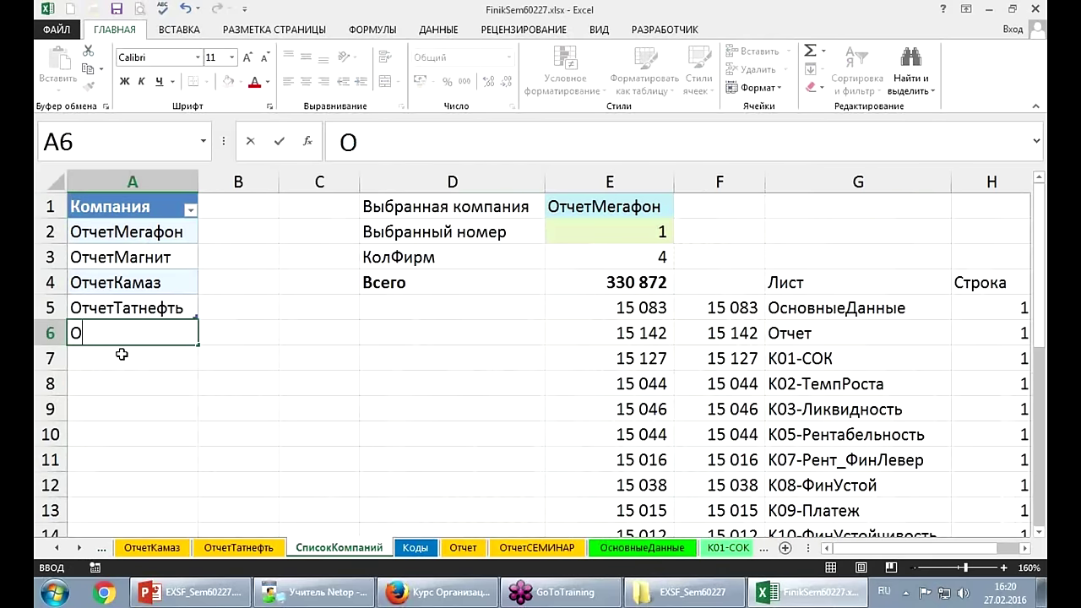
type("тчетСЕ")
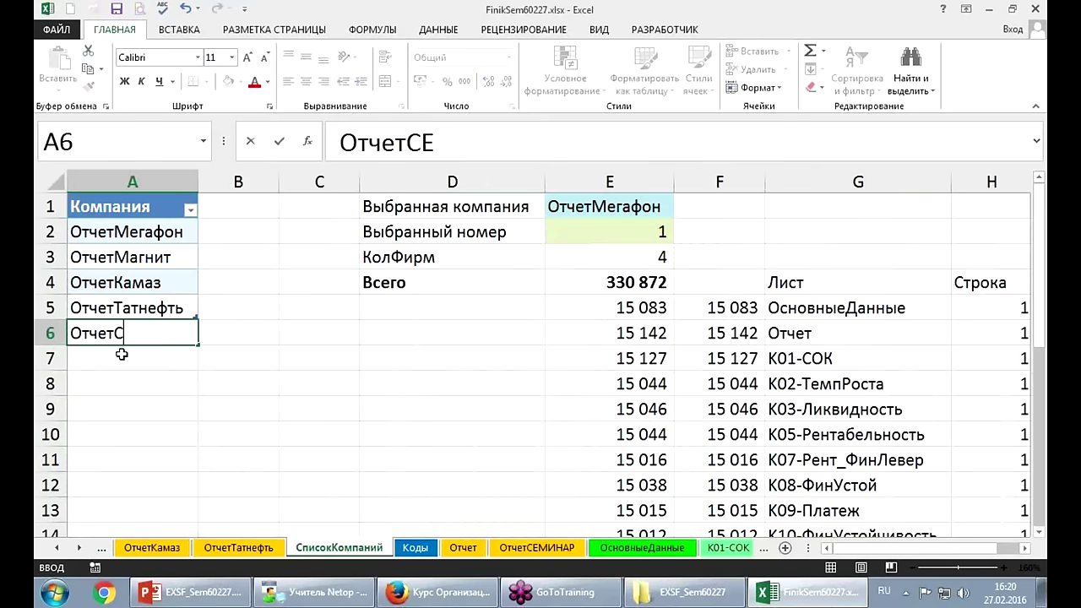
type("МИНАР")
key("Return")
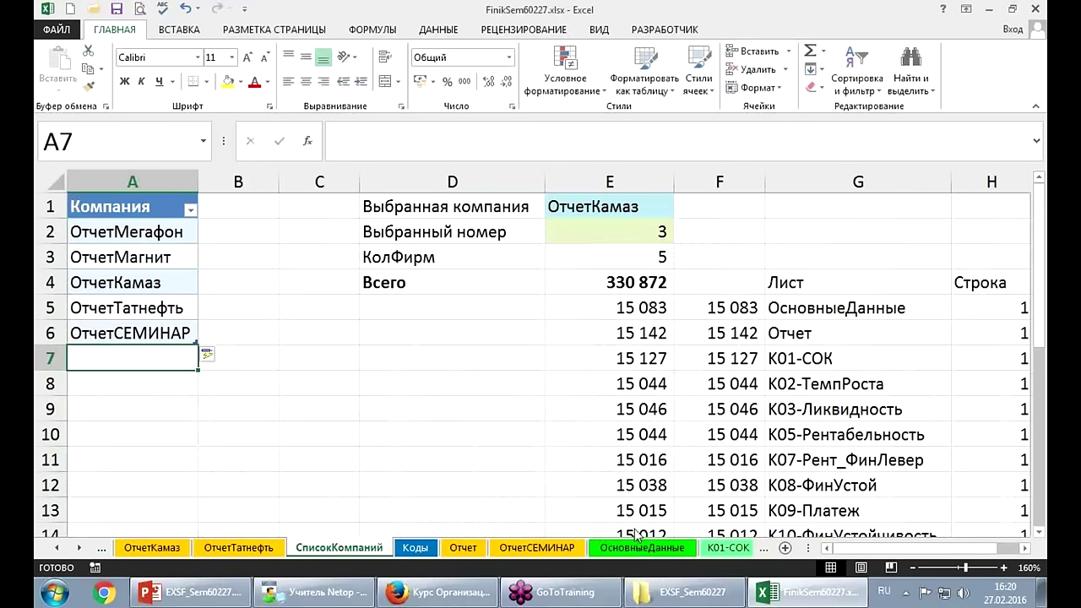
Step the К01-СОК company selector to СЕМАНАР and page through the following analysis sheets.
left_click(729, 550)
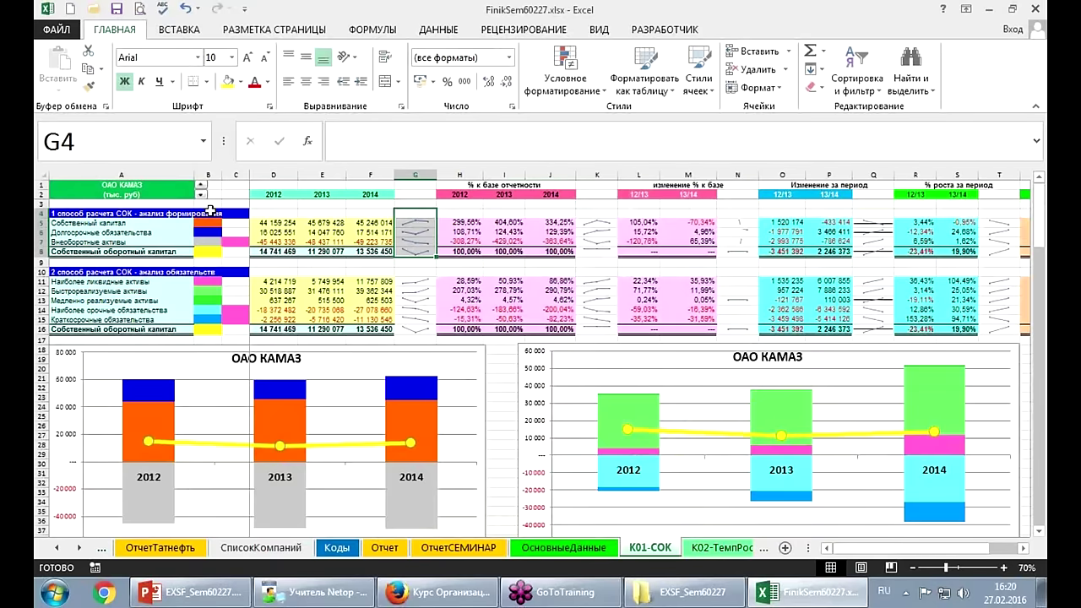
left_click(204, 192)
left_click(204, 193)
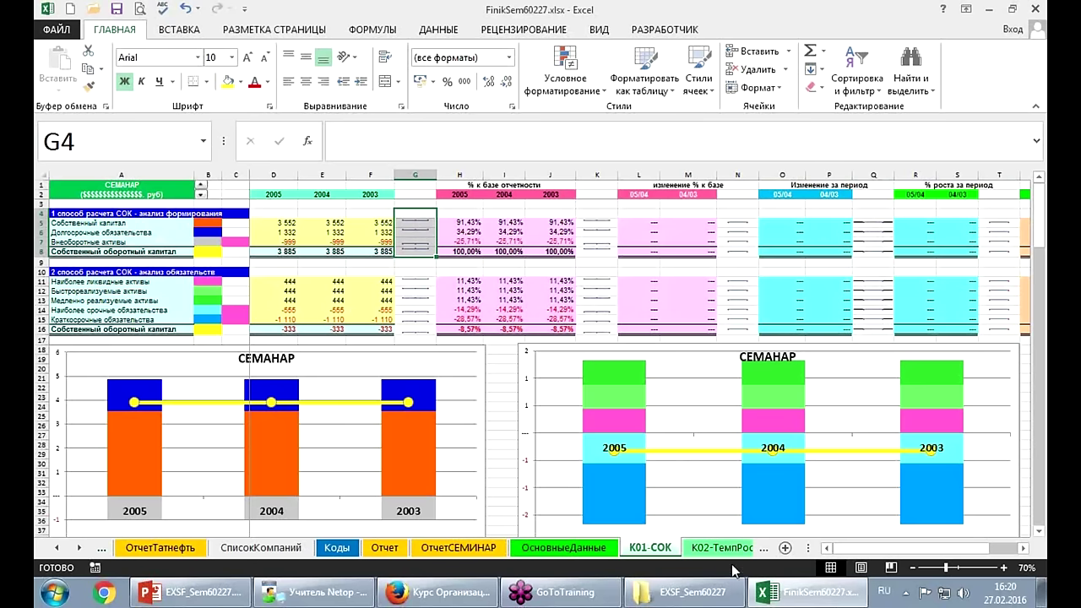
key("ctrl+Page_Down")
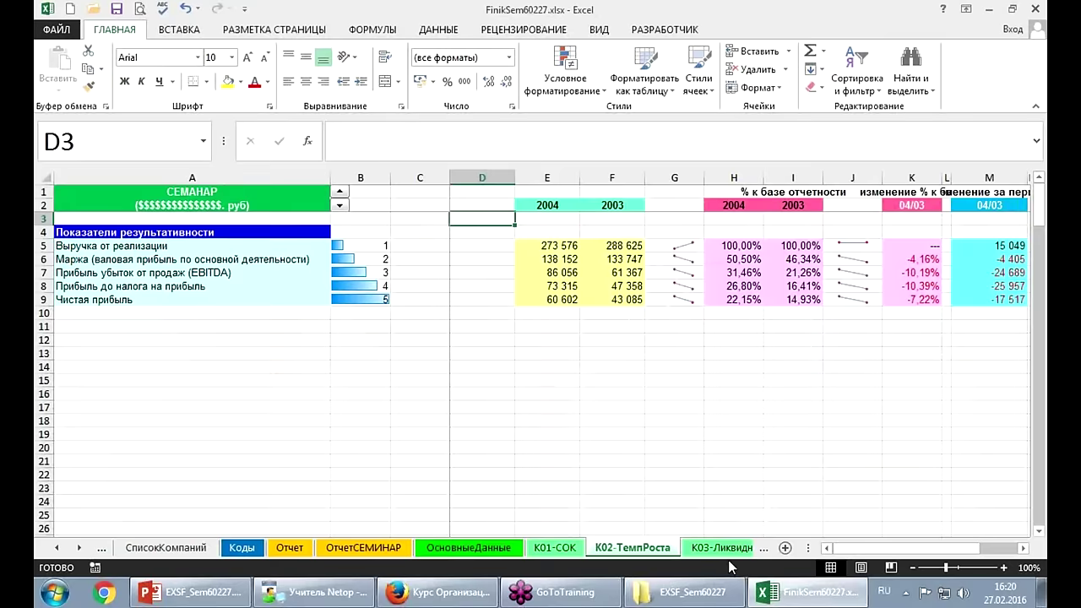
key("ctrl+Page_Down")
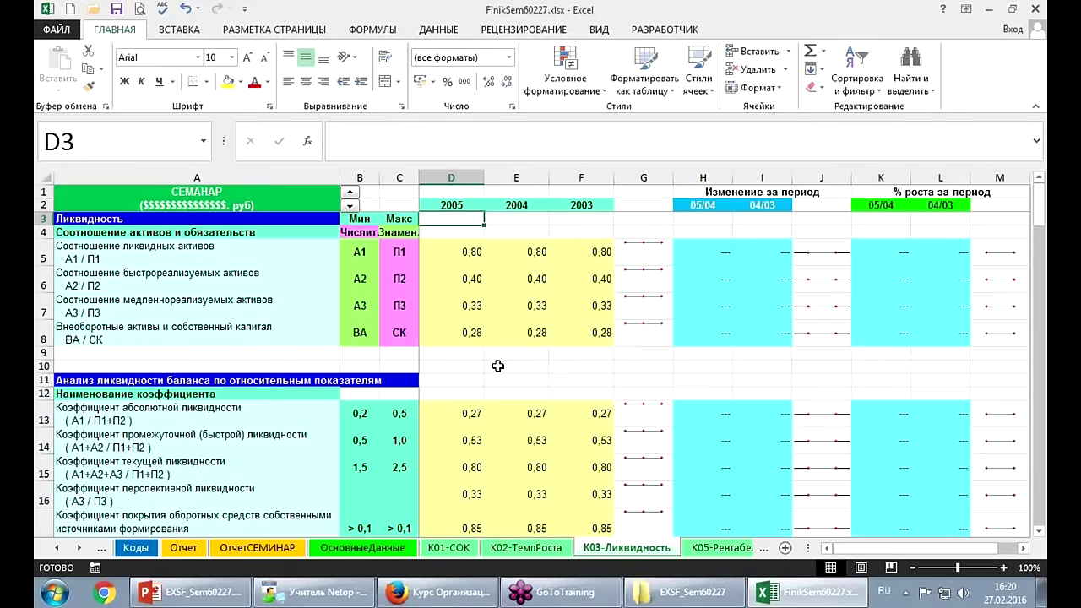
key("ctrl+Page_Down")
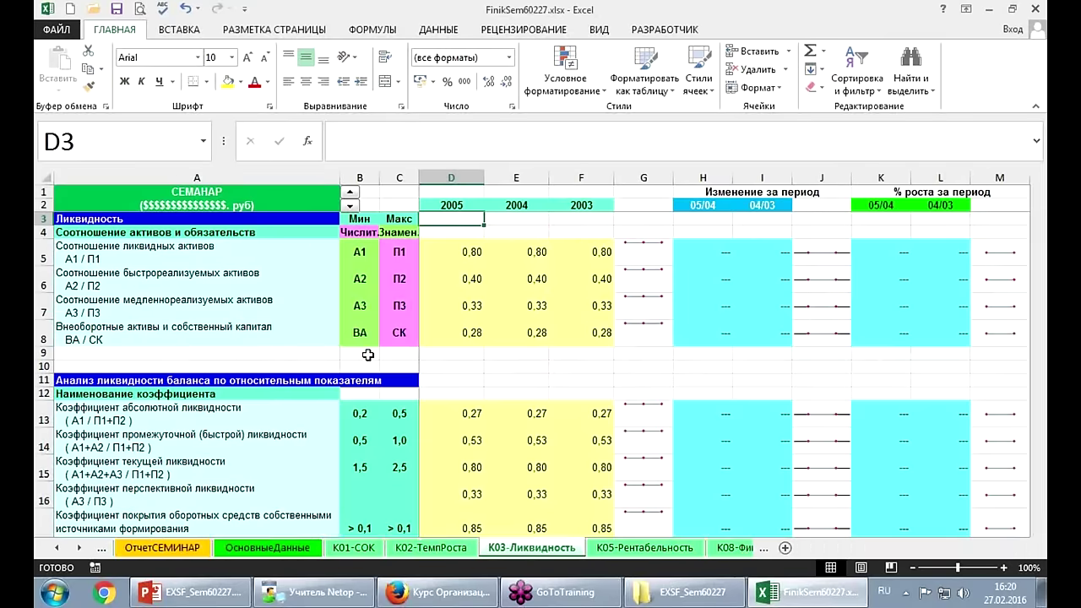
key("ctrl+Page_Down")
key("ctrl+Page_Down")
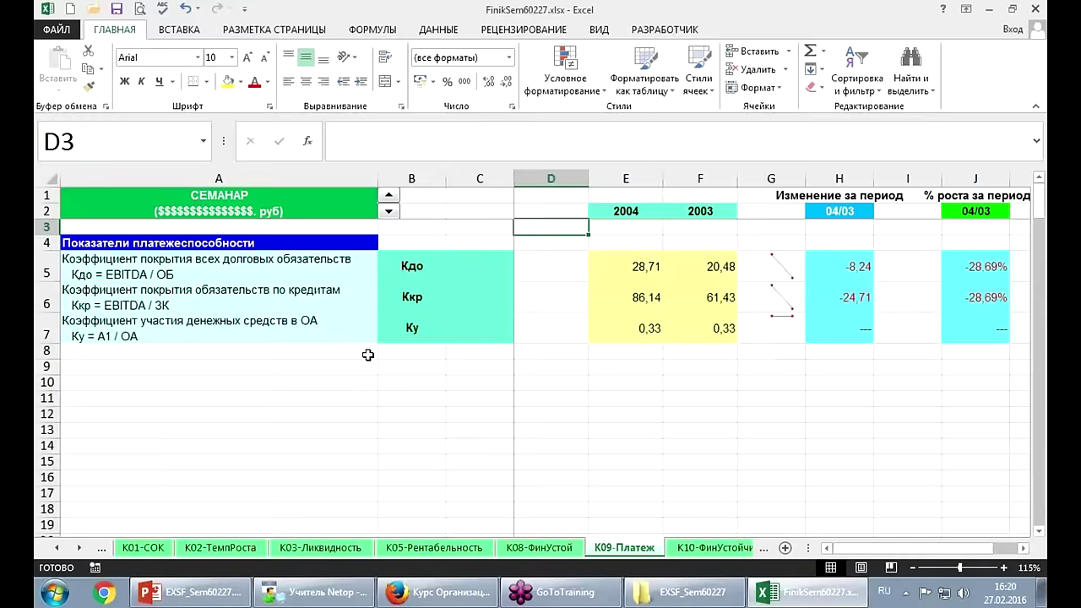
key("ctrl+Page_Down")
key("ctrl+Page_Down")
key("ctrl+Page_Down")
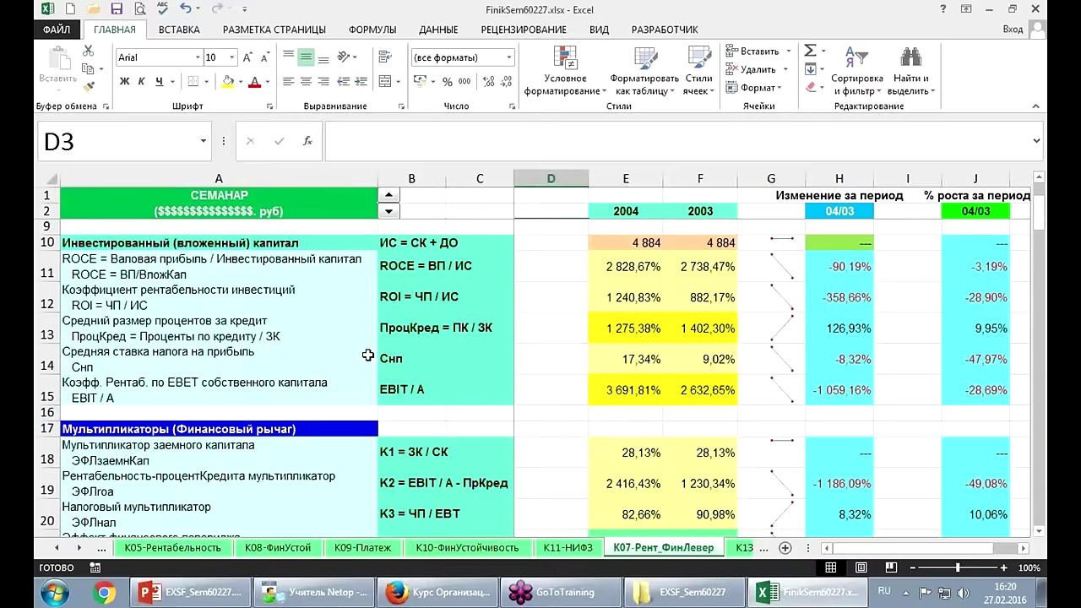
key("ctrl+Page_Down")
key("ctrl+Page_Down")
key("ctrl+Page_Down")
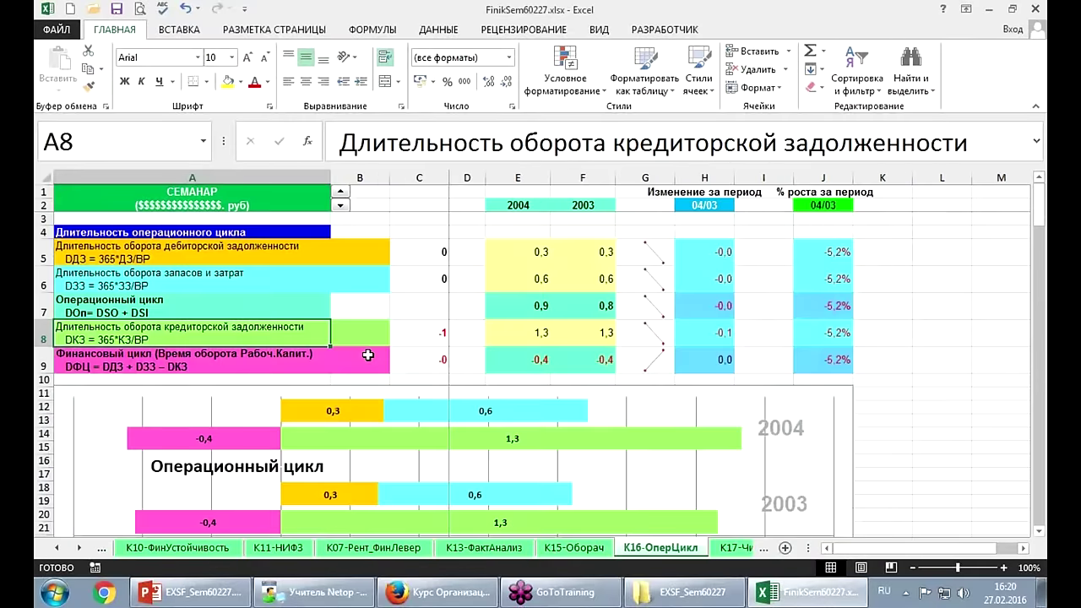
On the operating-cycle sheet, cycle the company through Мегафон and Магнит back to СЕМАНАР.
left_click(341, 194)
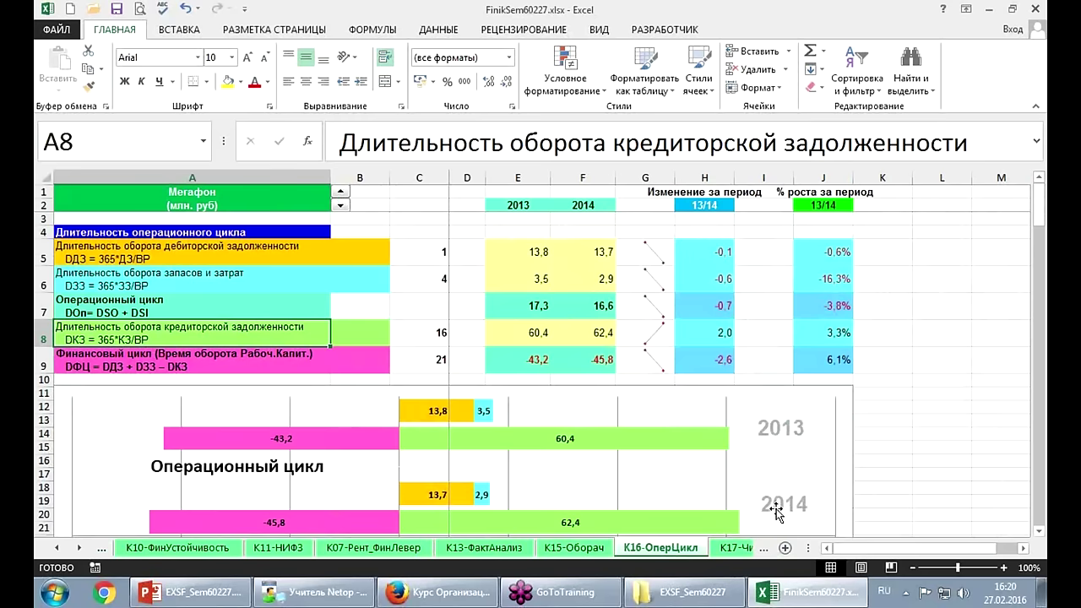
left_click(338, 204)
left_click(342, 195)
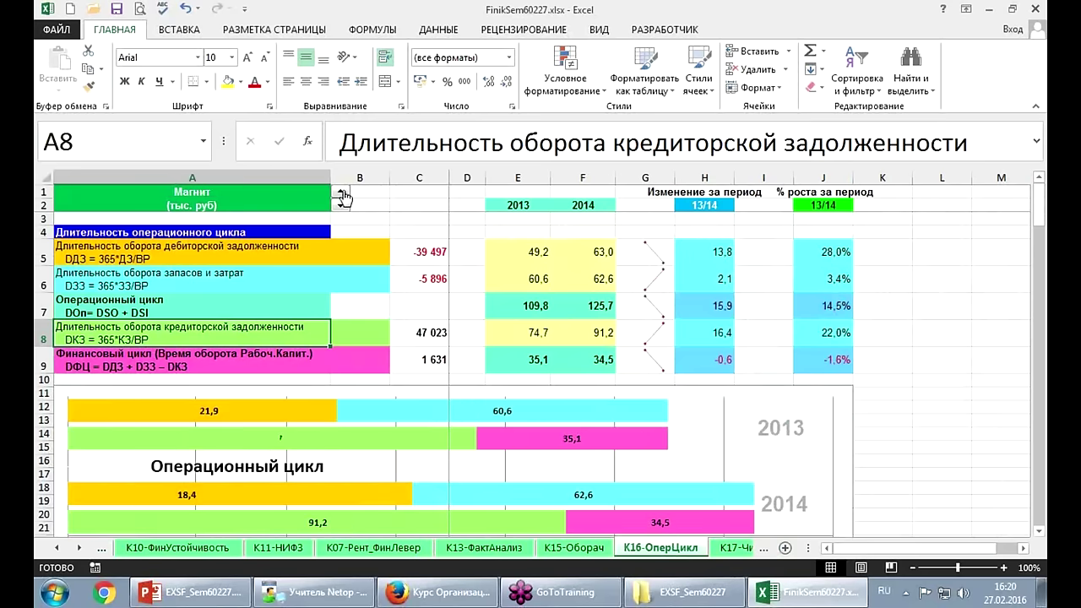
left_click(342, 195)
left_click(342, 196)
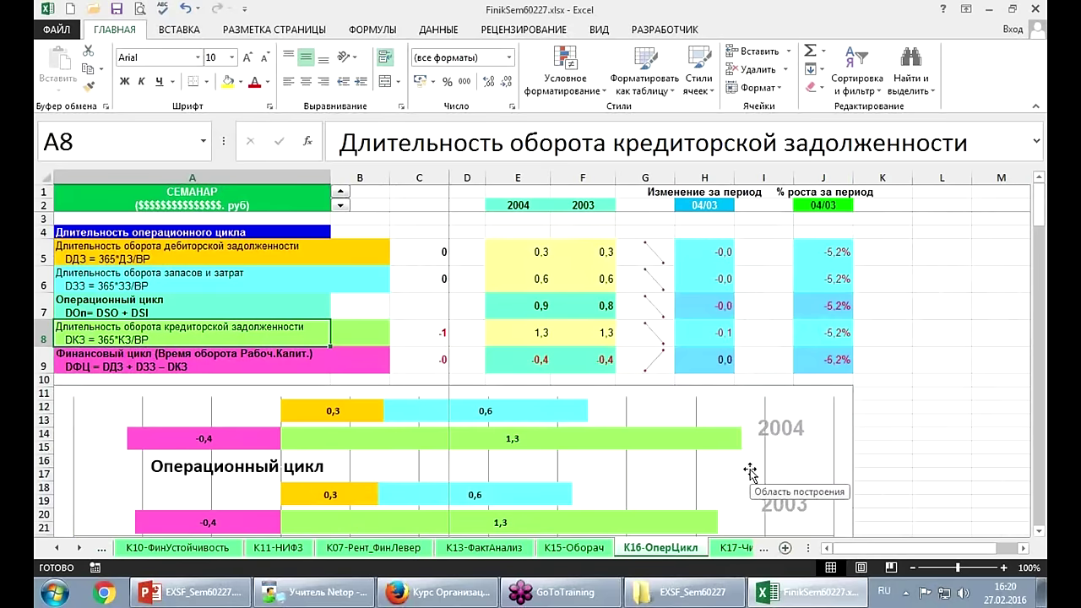
Page back through the analysis sheets, view the Отчет report, and return to СписокКомпаний.
key("ctrl+Page_Up")
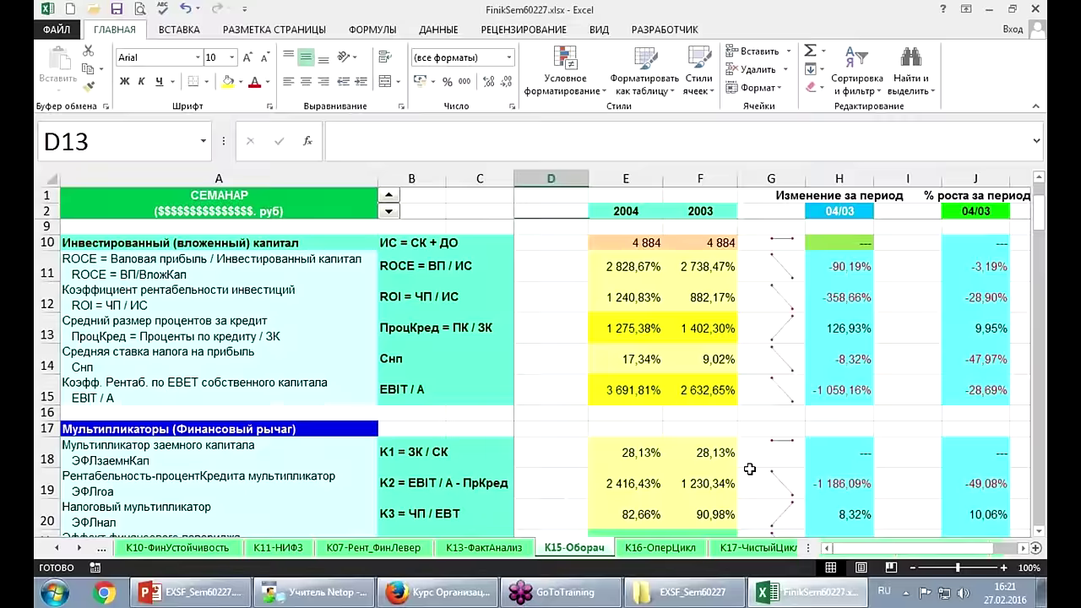
key("ctrl+Page_Up")
key("ctrl+Page_Up")
key("ctrl+Page_Up")
key("ctrl+Page_Up")
key("ctrl+Page_Up")
key("ctrl+Page_Up")
key("ctrl+Page_Up")
key("ctrl+Page_Up")
key("ctrl+Page_Up")
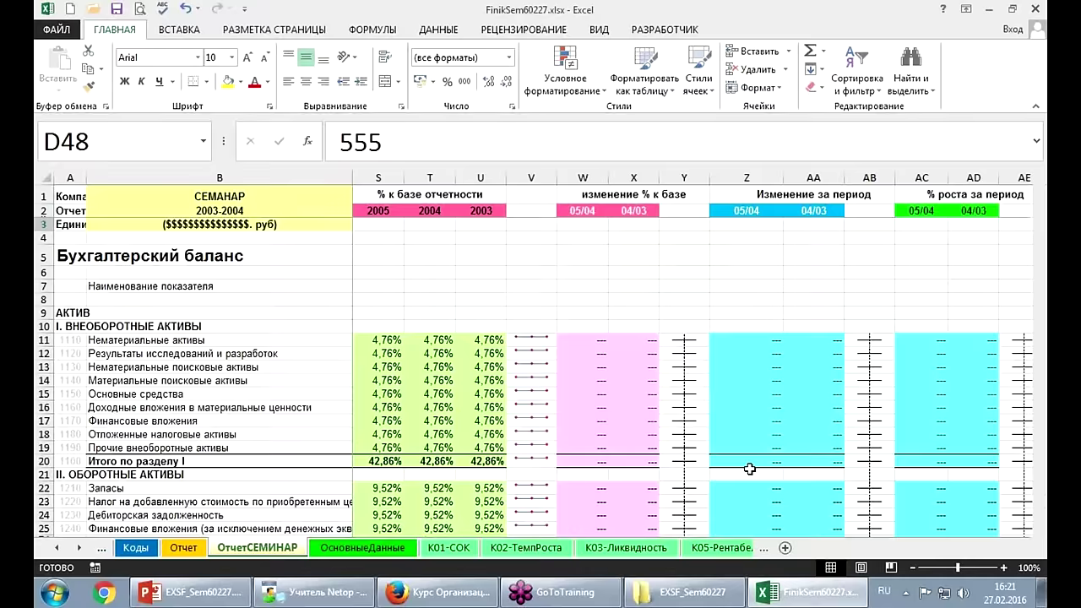
key("ctrl+Page_Up")
key("ctrl+Page_Up")
key("ctrl+Page_Up")
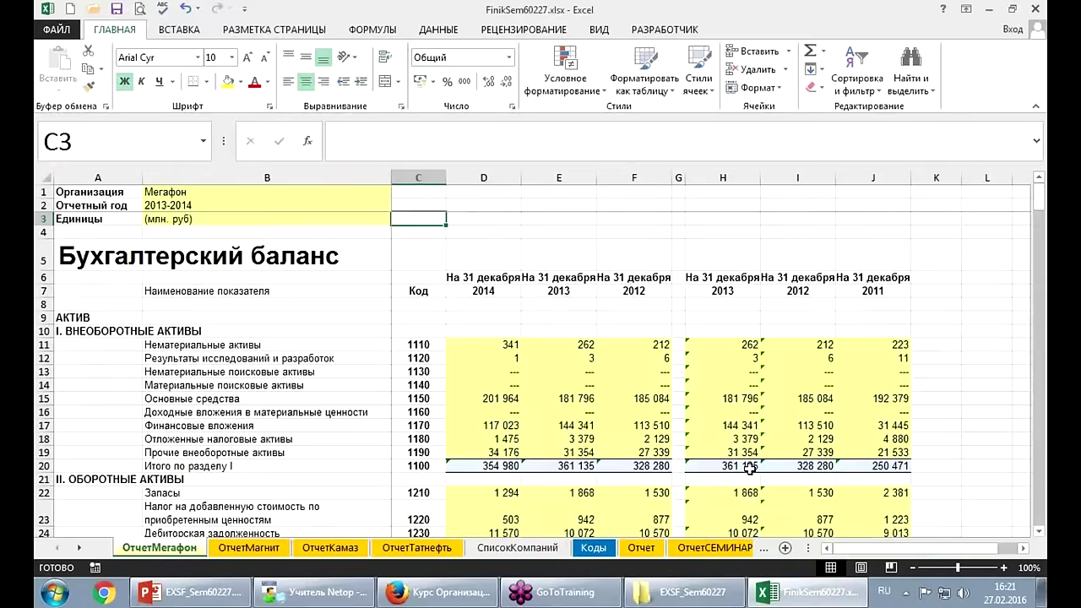
left_click(647, 552)
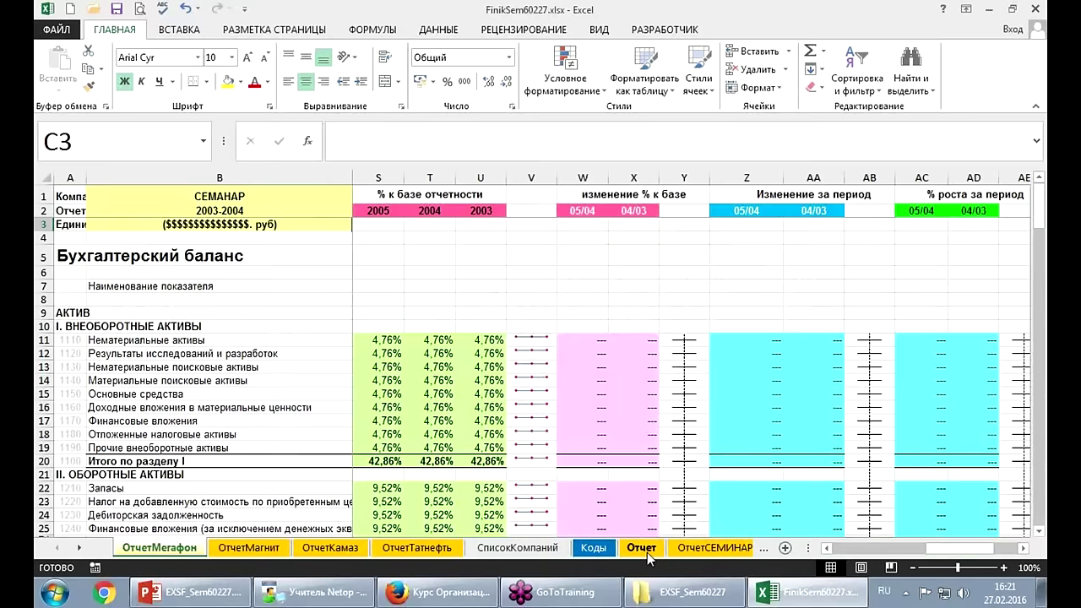
left_click(312, 341)
left_click(532, 549)
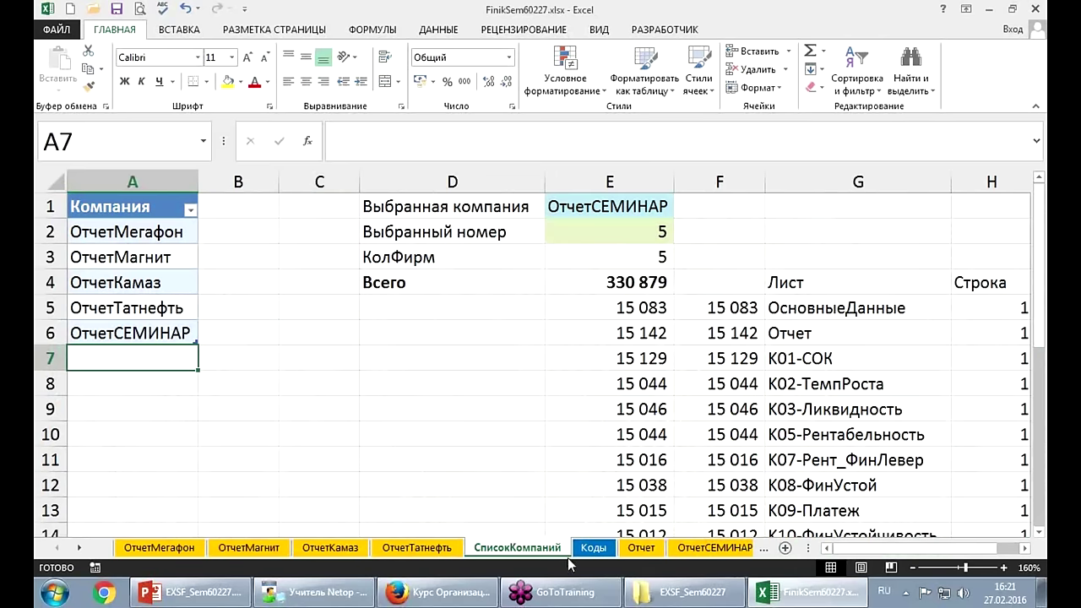
On К02-ТемпРоста, toggle the company spinner between Мегафон and СЕМАНАР, ending on СЕМАНАР.
left_click(80, 547)
left_click(80, 547)
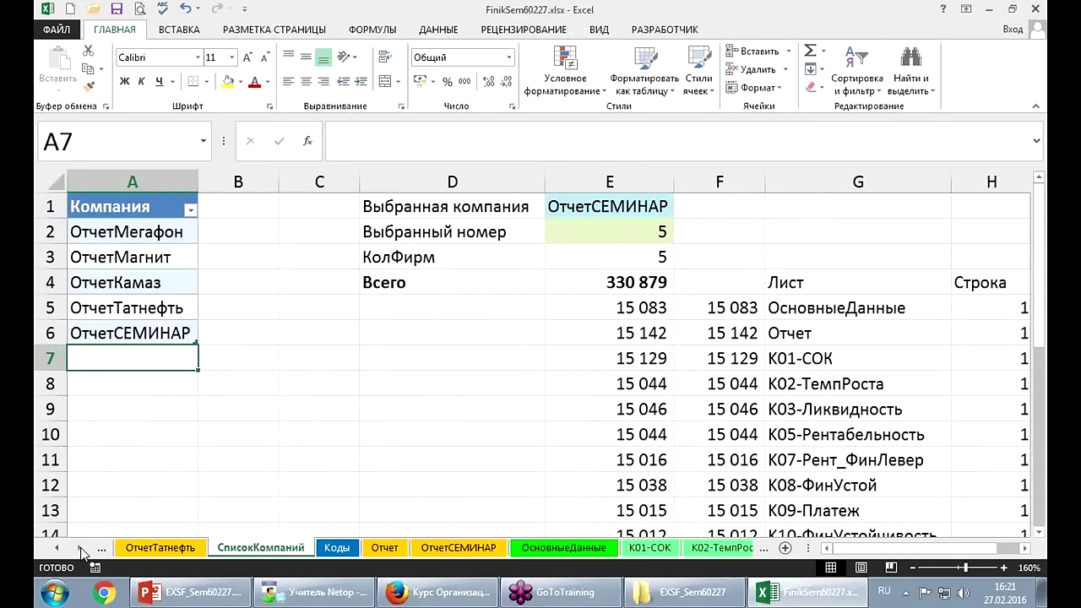
left_click(80, 547)
left_click(80, 547)
left_click(450, 549)
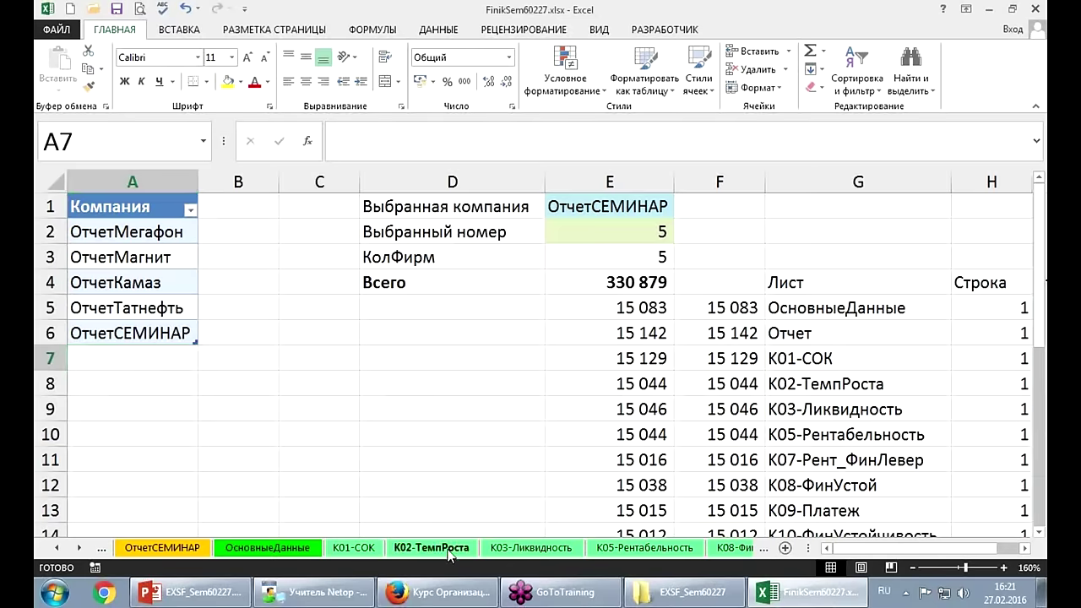
left_click(341, 207)
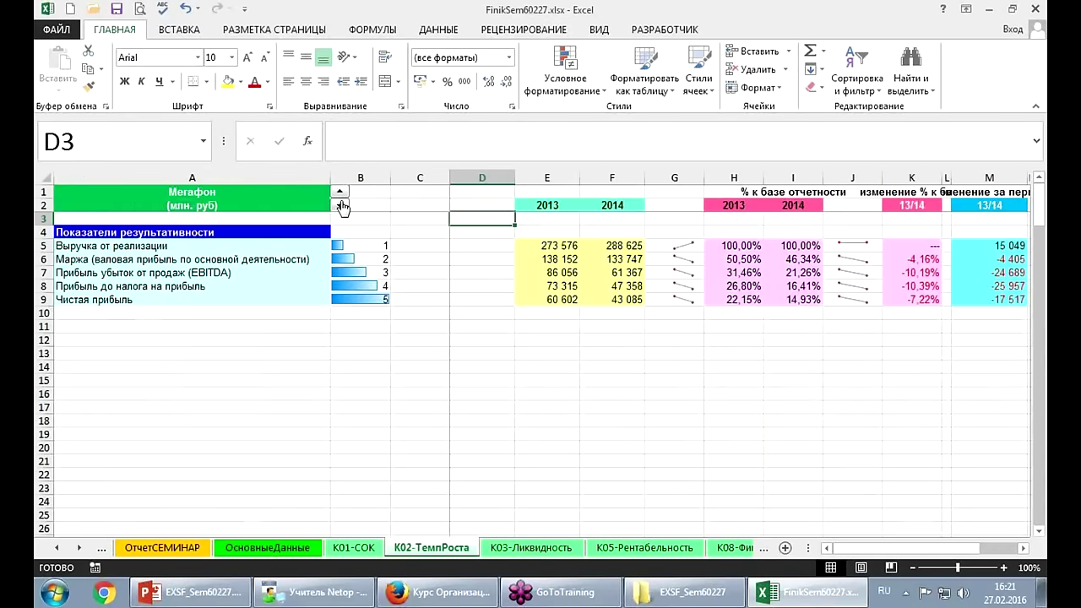
left_click(341, 207)
left_click(341, 193)
left_click(342, 208)
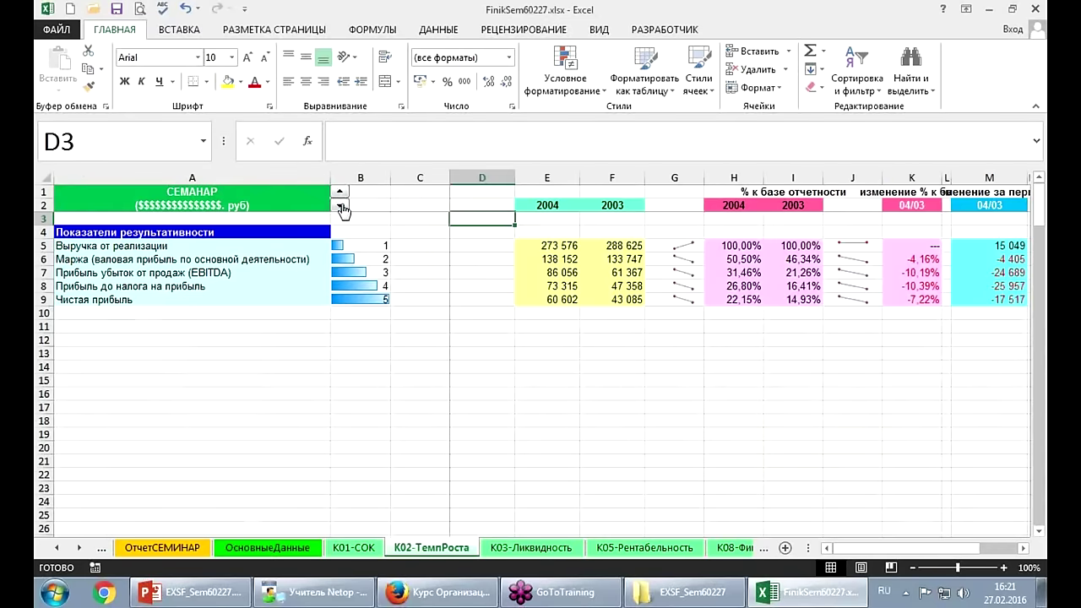
Check the spinner's Формат объекта settings to confirm its cell link to B1, without changes.
right_click(341, 207)
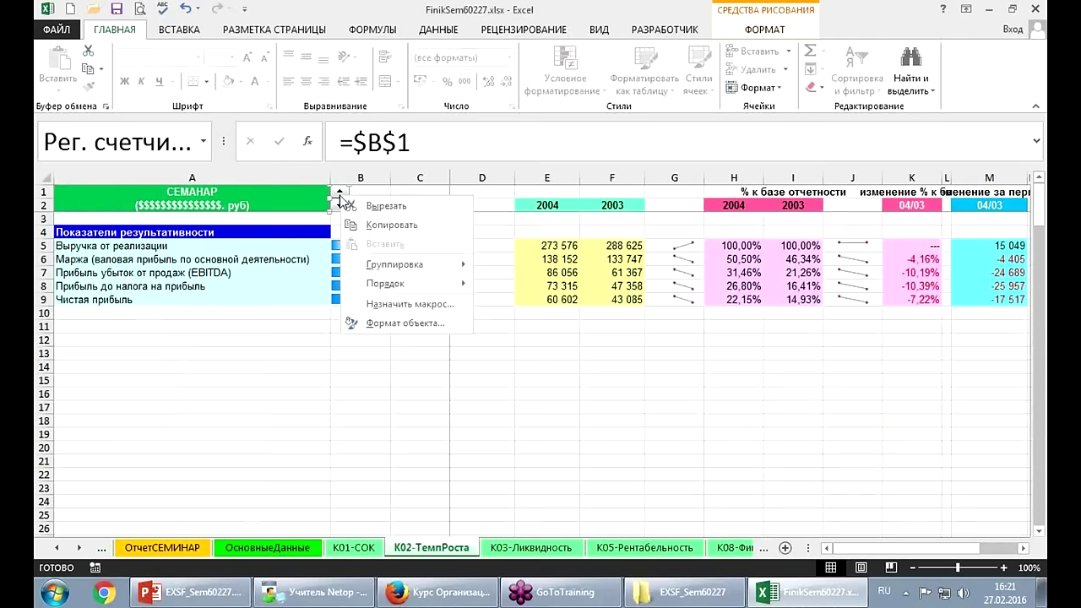
left_click(399, 324)
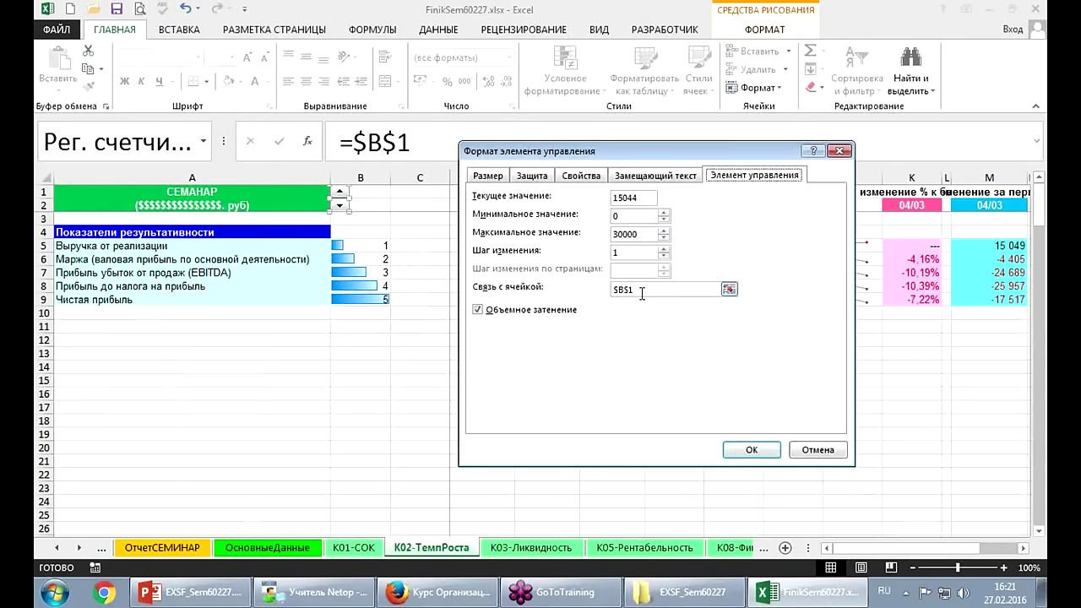
key("Return")
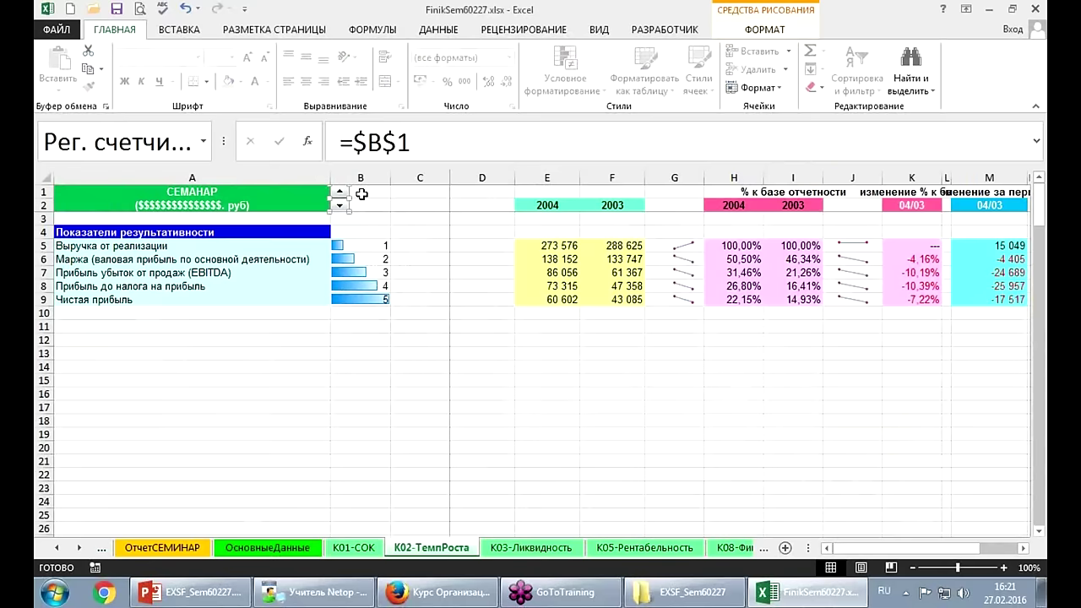
left_click(368, 195)
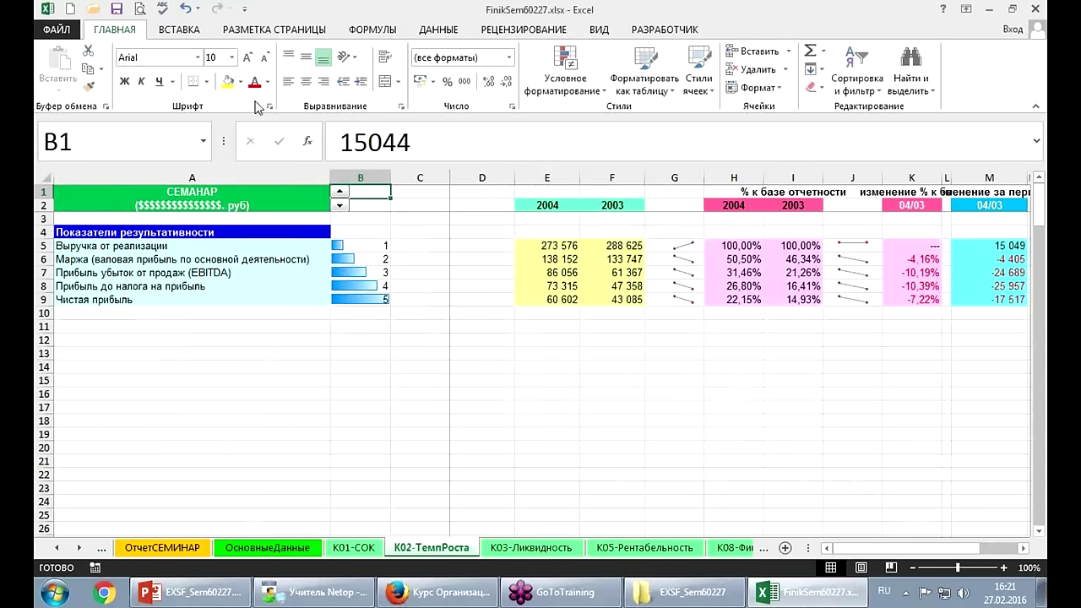
Format Painter E9's yellow number format onto B1 on K02-ТемпРоста and test the company counter.
left_click(539, 303)
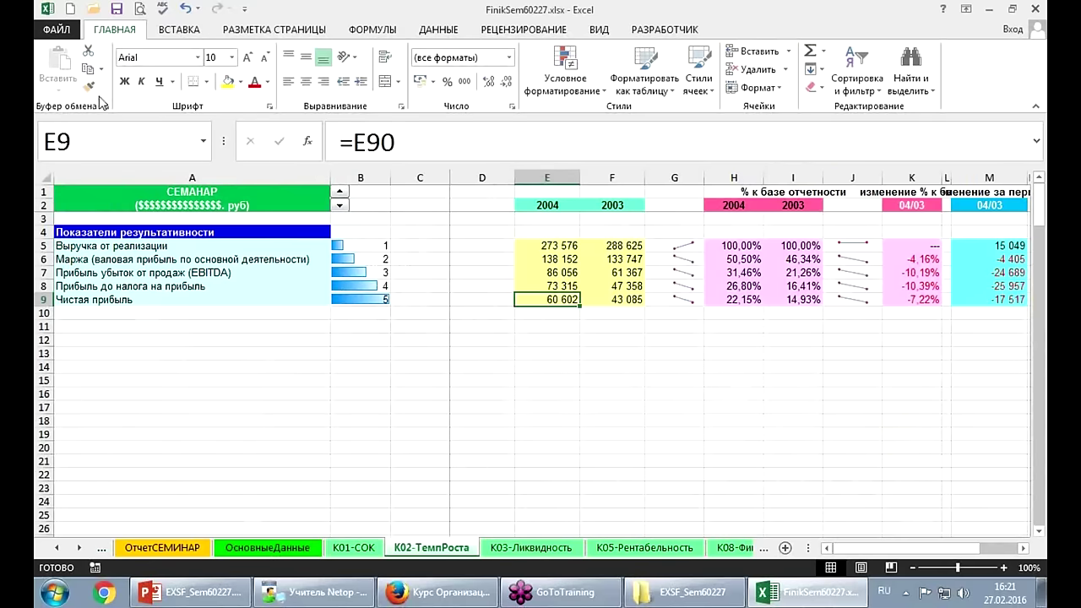
left_click(90, 88)
left_click(372, 192)
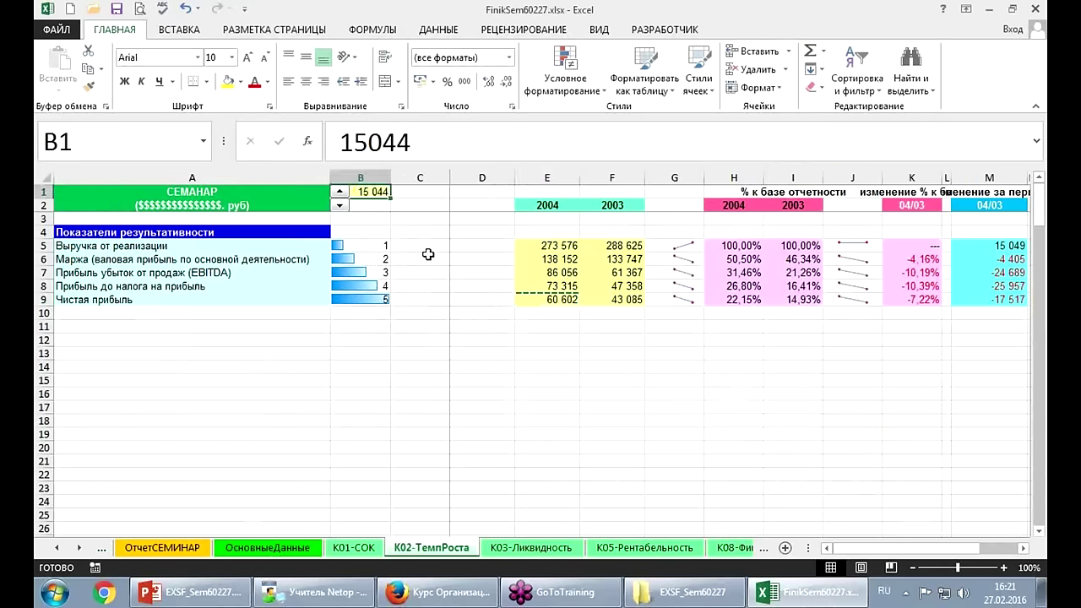
left_click(426, 258)
left_click(338, 192)
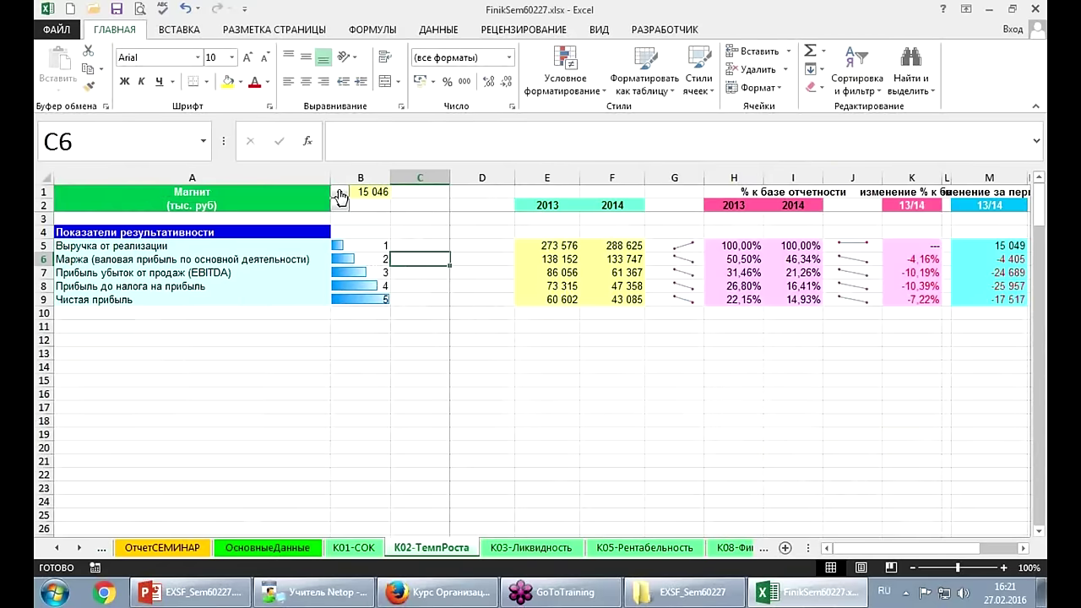
left_click(339, 193)
left_click(339, 193)
left_click(338, 192)
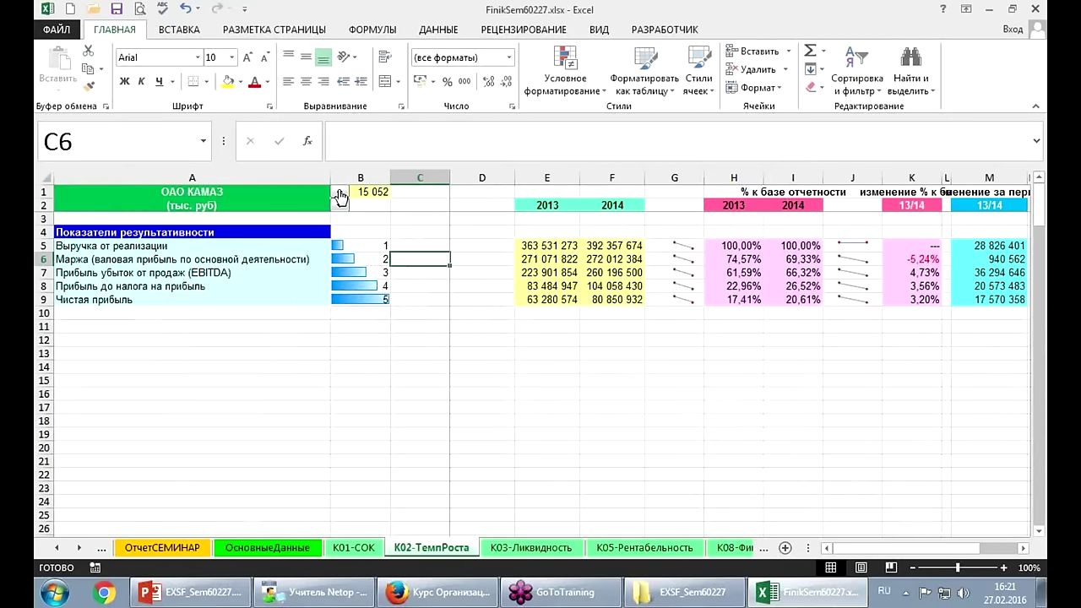
left_click(339, 192)
Copy B1's yellow format to B1 on K03-Ликвидность, widen column B, and set the company to Магнит.
left_click(530, 547)
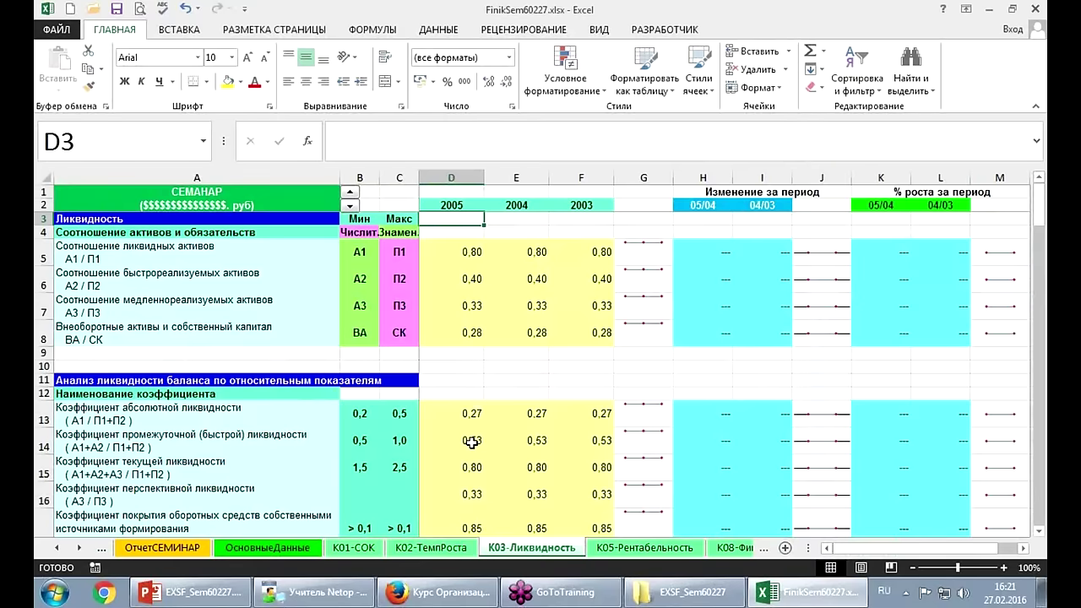
left_click(430, 547)
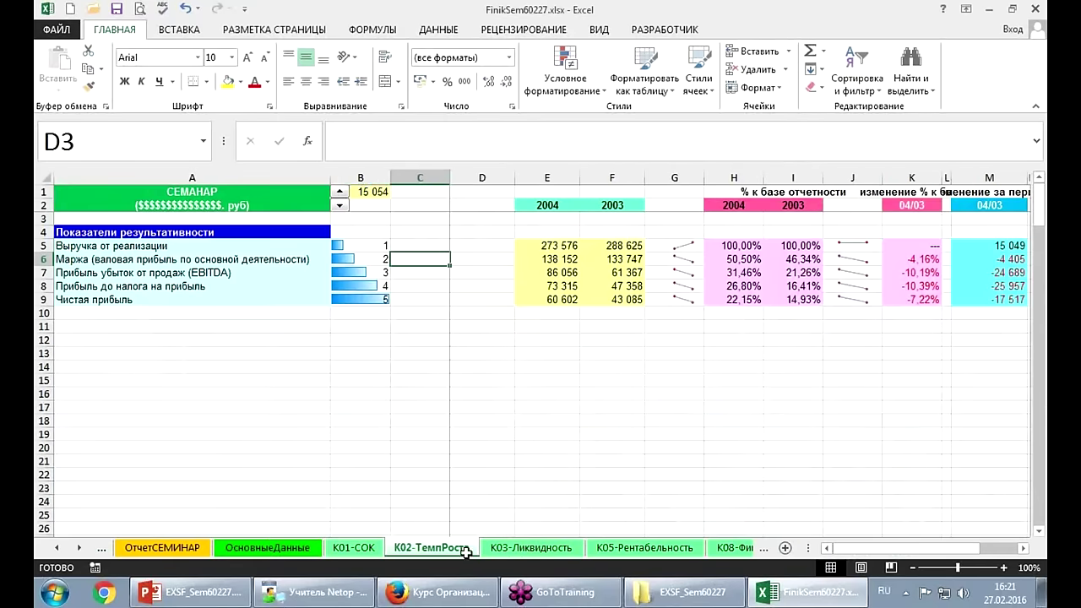
left_click(365, 192)
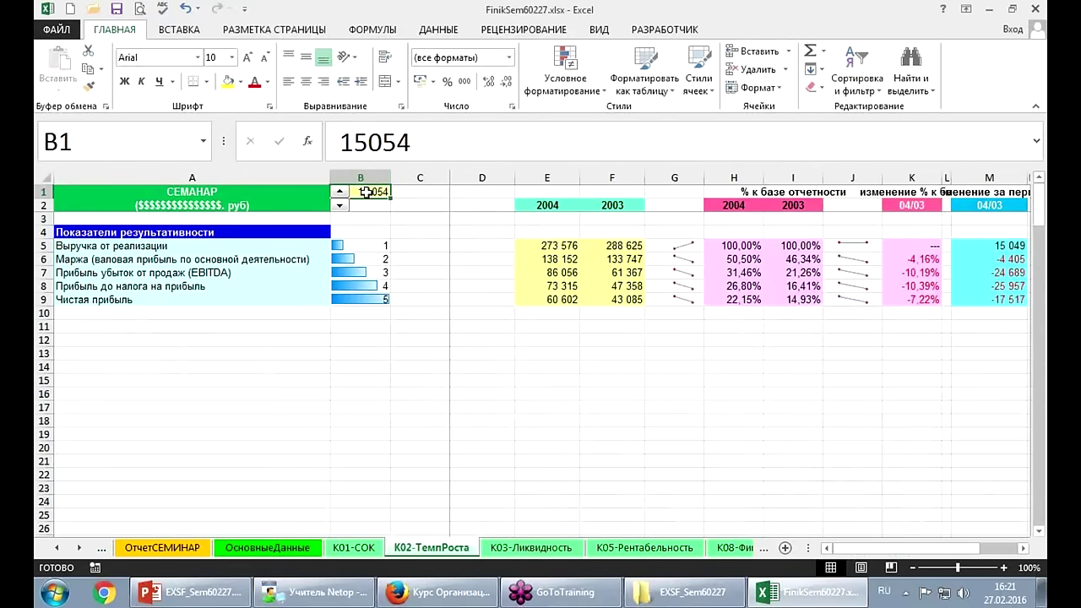
left_click(88, 87)
left_click(531, 547)
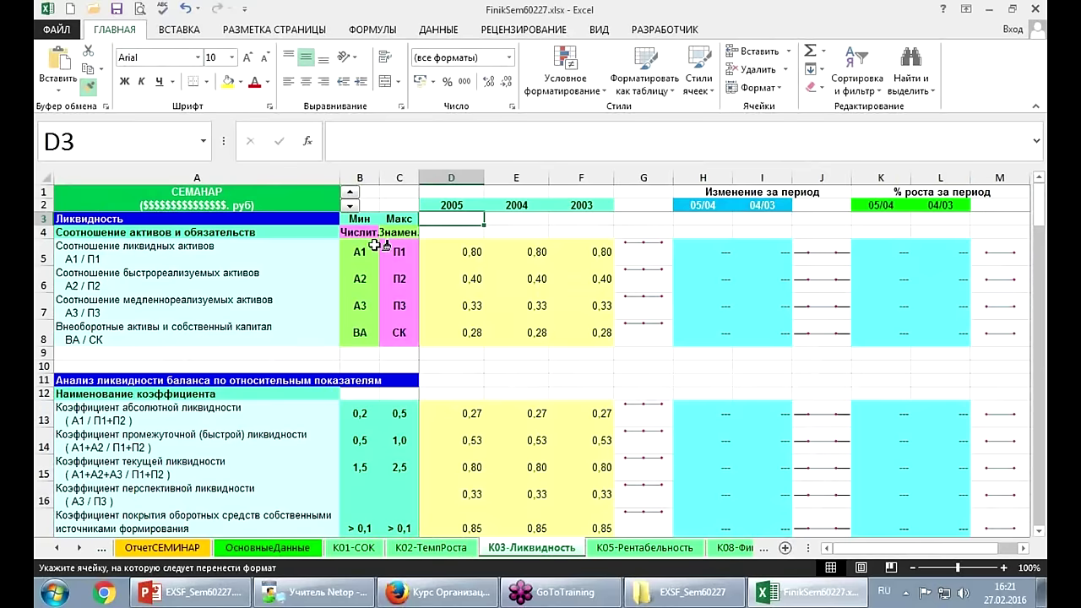
left_click(361, 191)
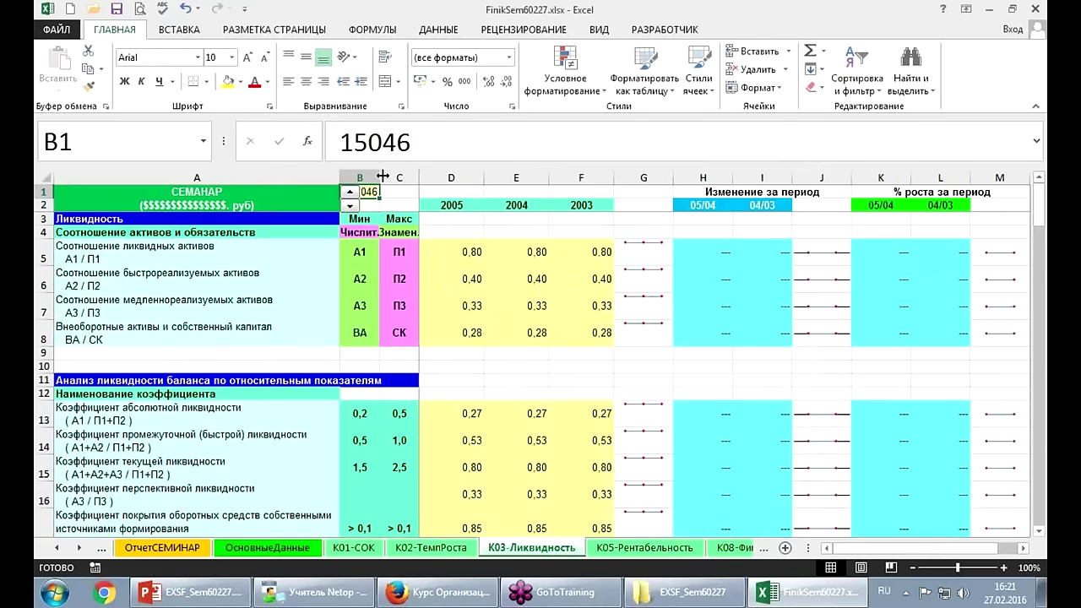
left_click_drag(380, 177, 410, 178)
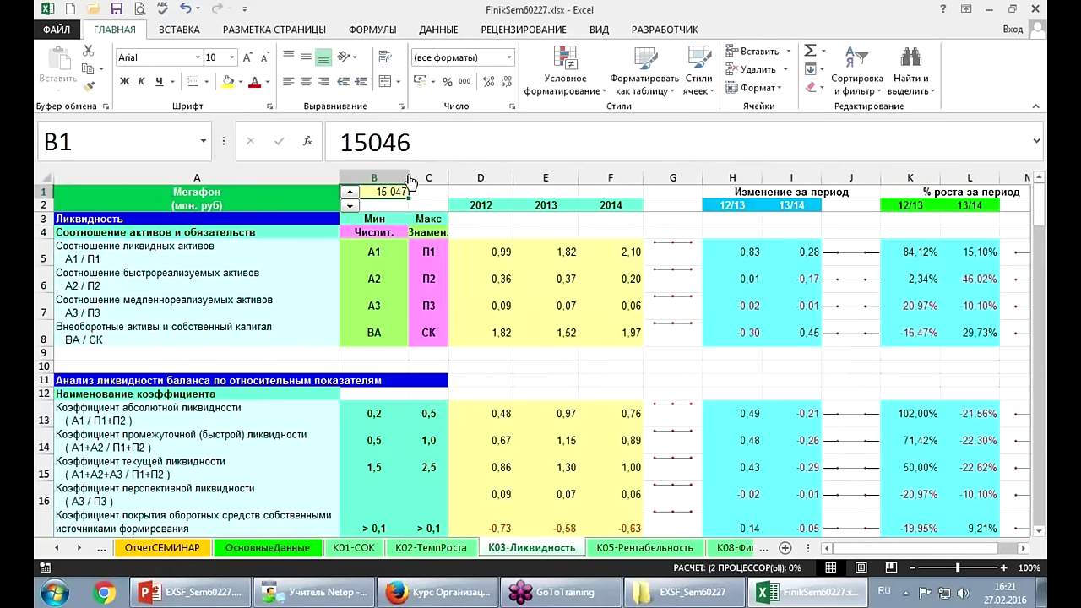
left_click(350, 206)
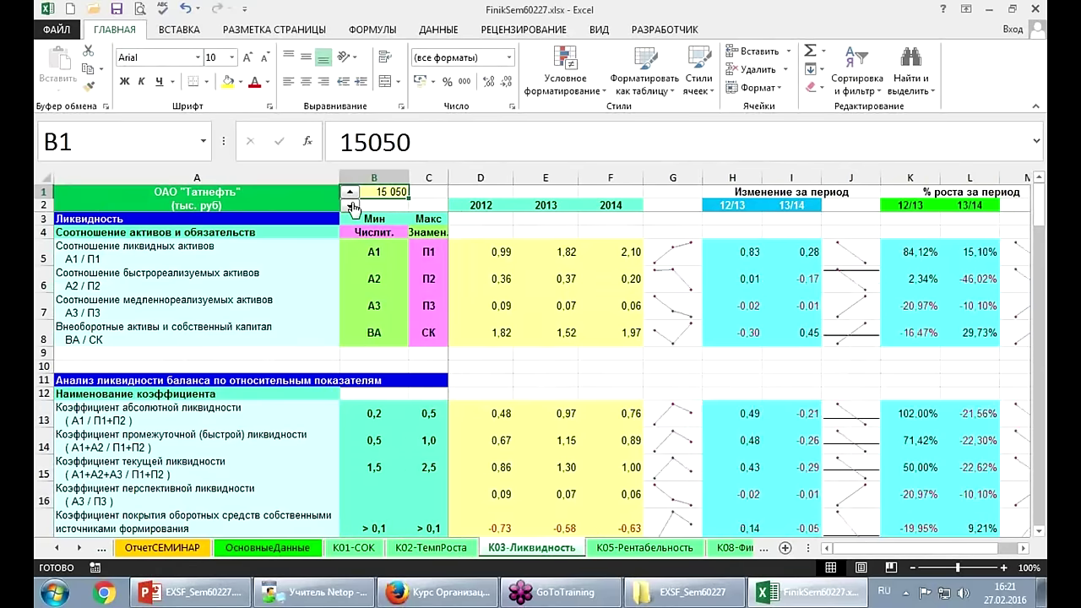
left_click(350, 206)
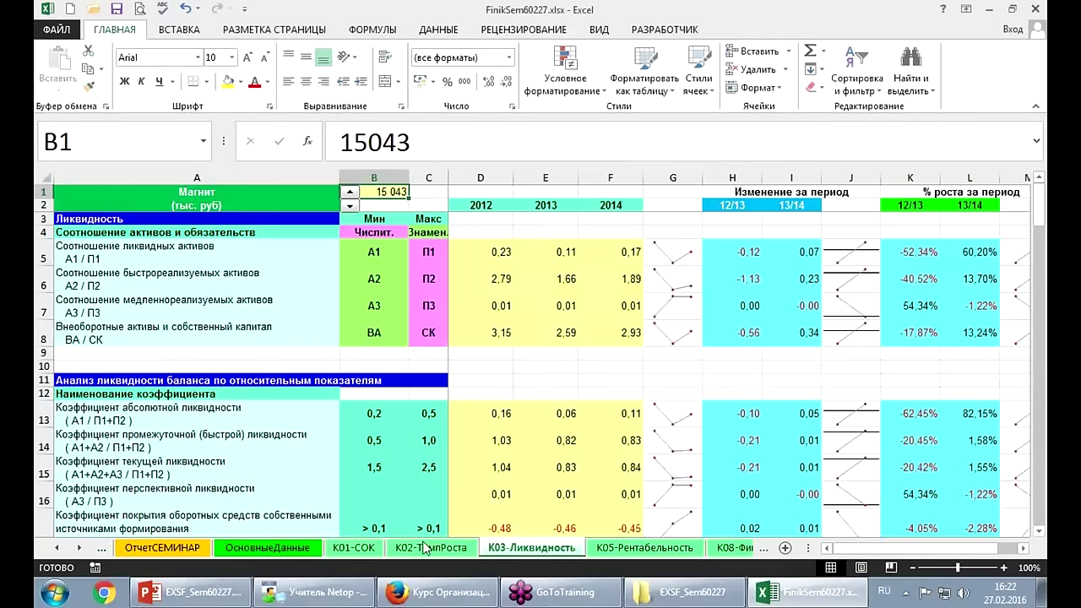
left_click(57, 548)
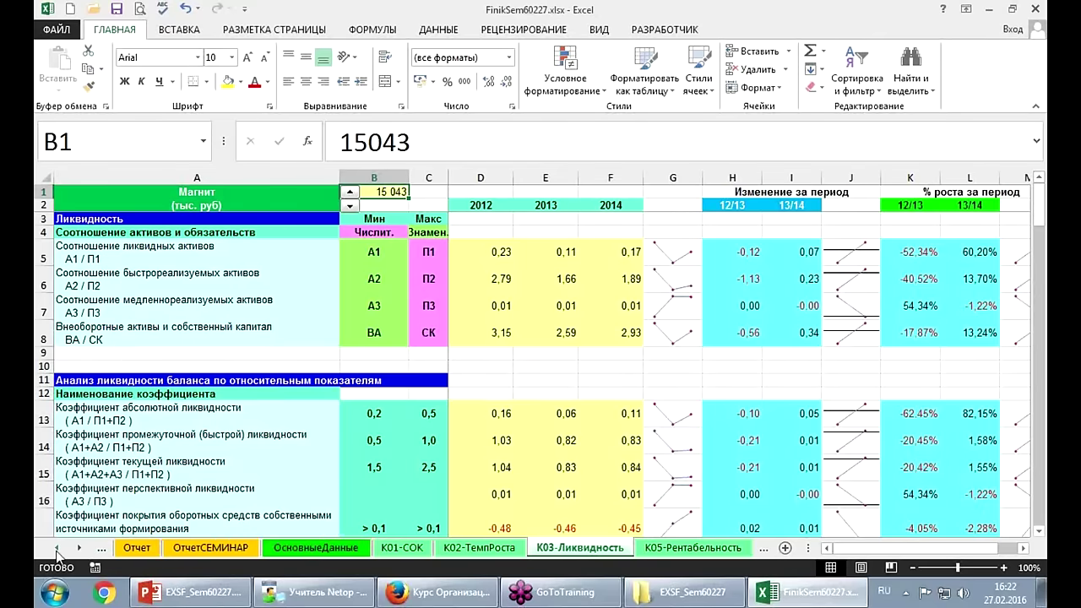
left_click(57, 548)
left_click(57, 548)
left_click(56, 548)
left_click(57, 548)
Inspect СписокКомпаний's sheet names in G5:G13, row/column numbers in H5:I5, and the E7/F7 ДВССЫЛ formulas.
left_click(337, 547)
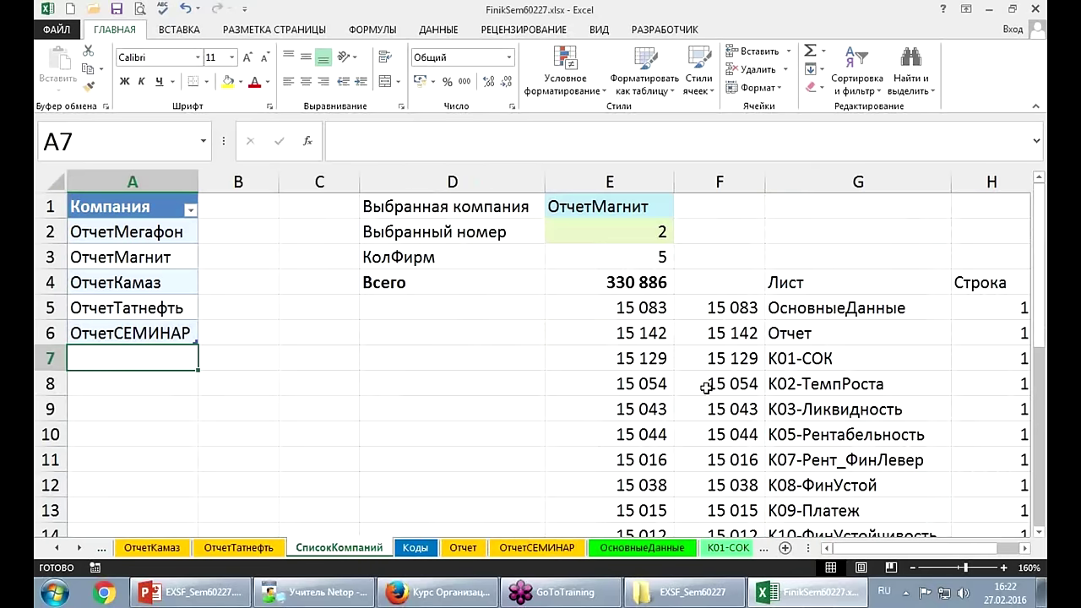
left_click_drag(837, 305, 912, 519)
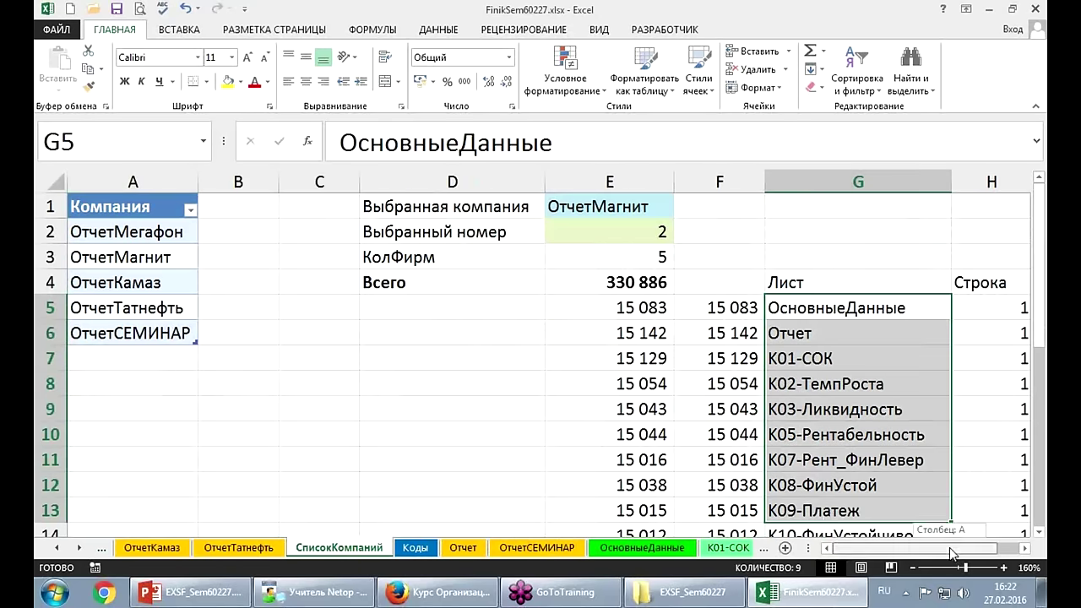
left_click_drag(949, 547, 954, 547)
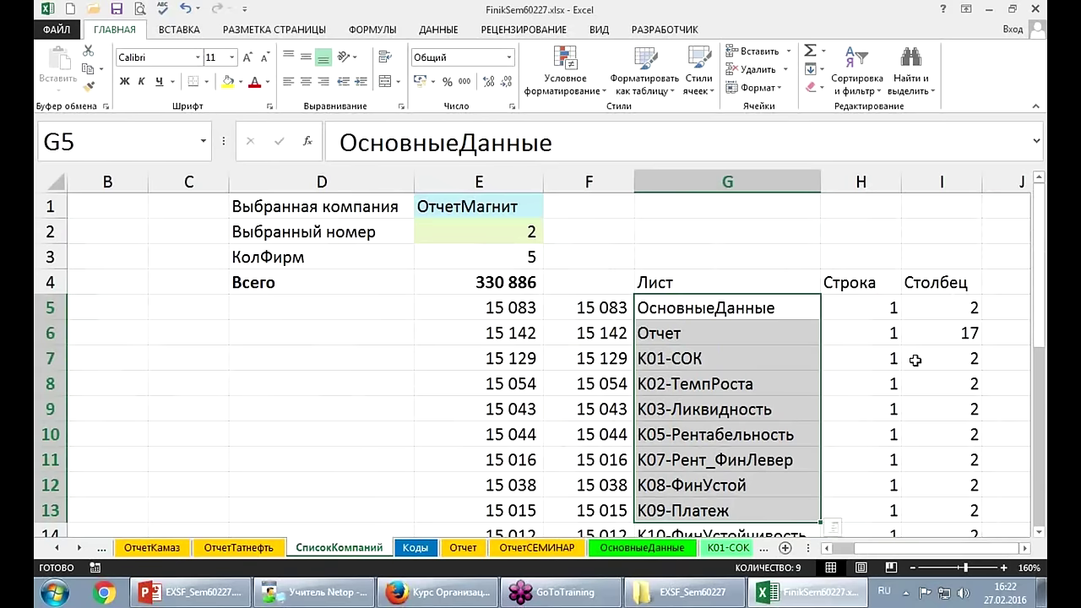
left_click(868, 310)
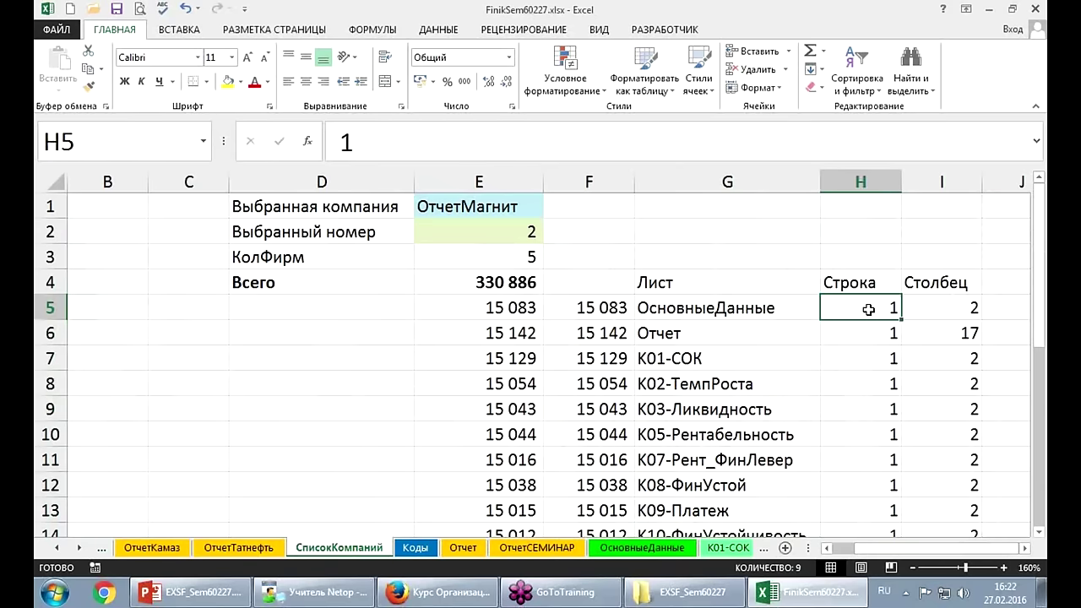
left_click(945, 311)
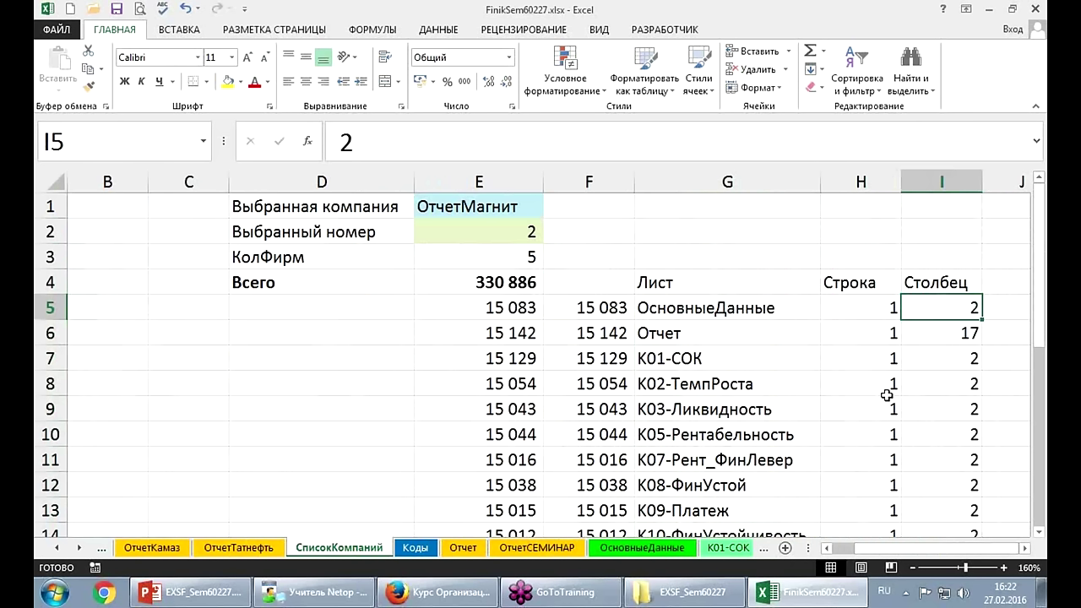
left_click(601, 359)
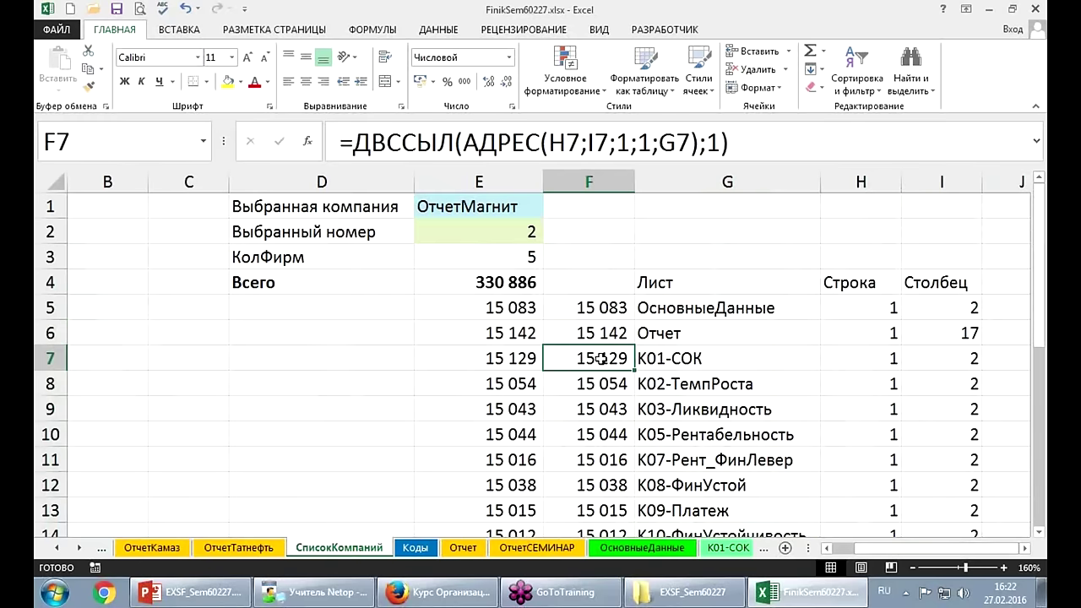
left_click(529, 353)
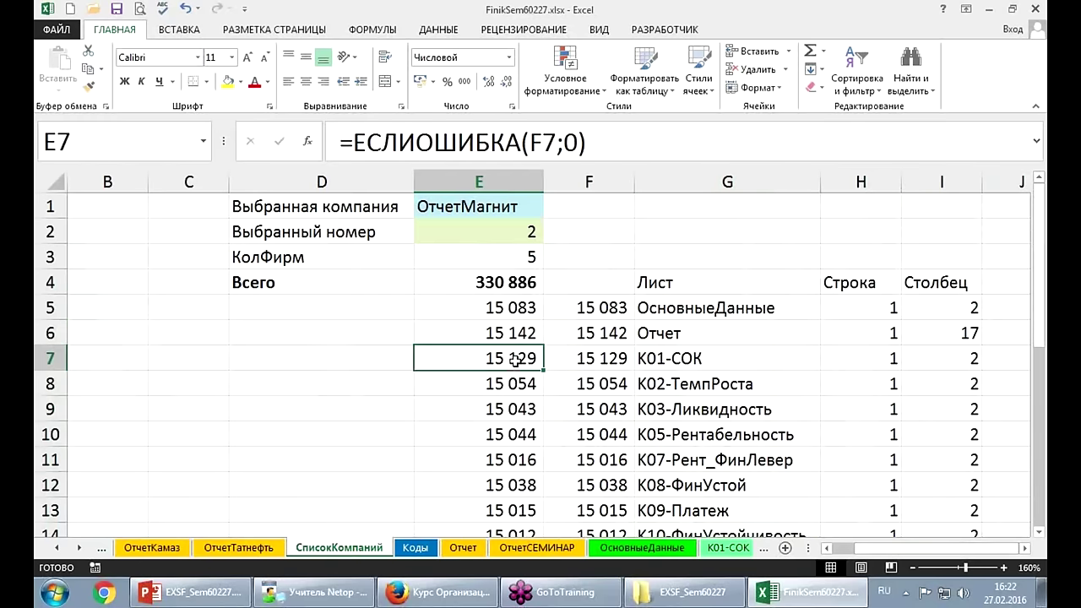
left_click(582, 359)
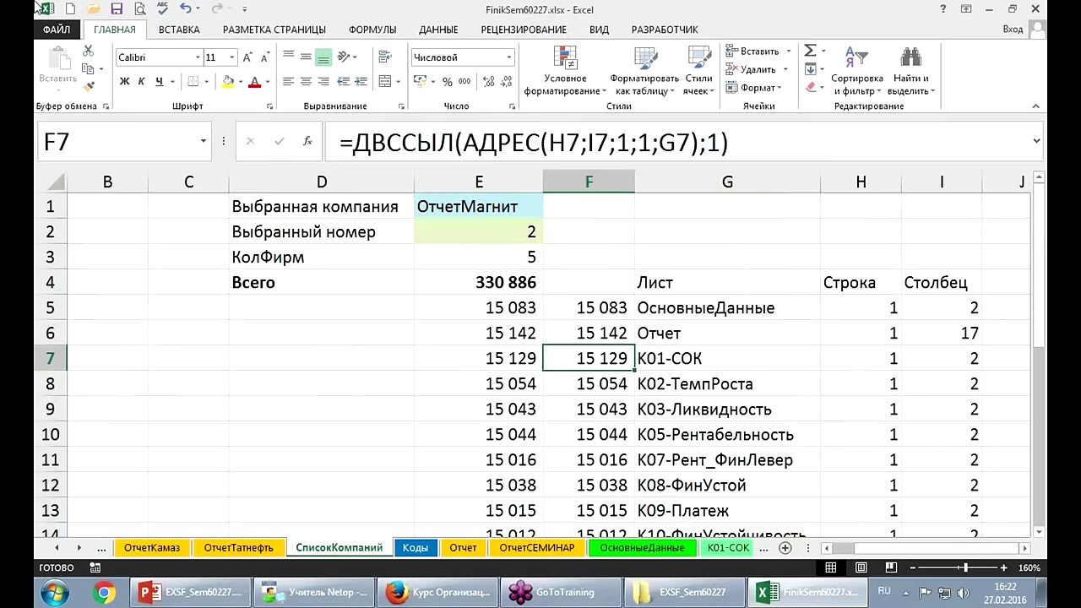
Review the ДВССЫЛ and nested АДРЕС arguments of F7's formula, leaving it unchanged.
left_click(308, 141)
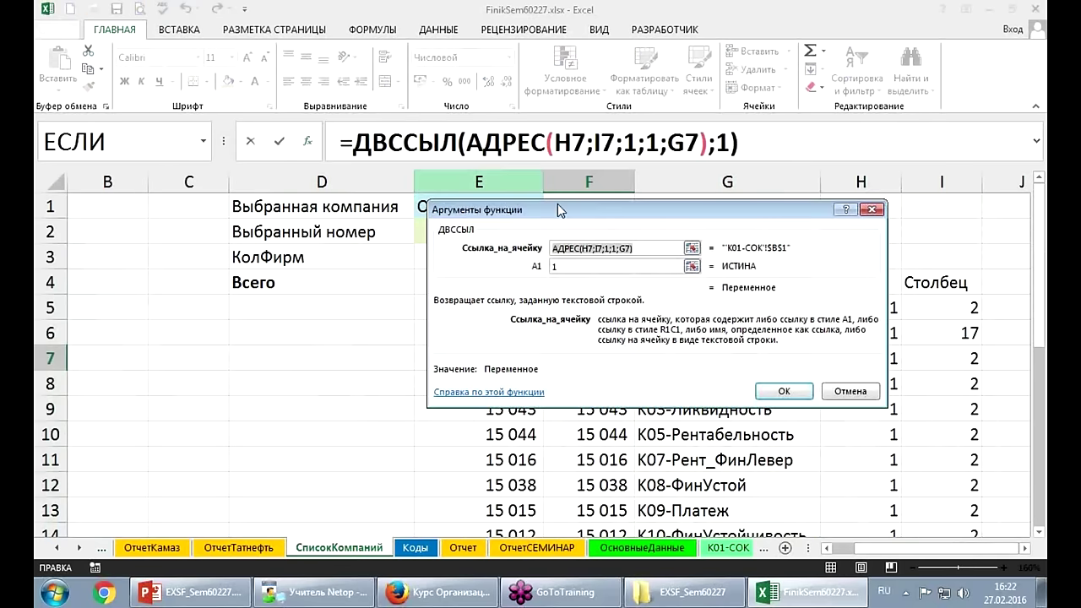
left_click_drag(558, 203, 361, 248)
left_click(514, 141)
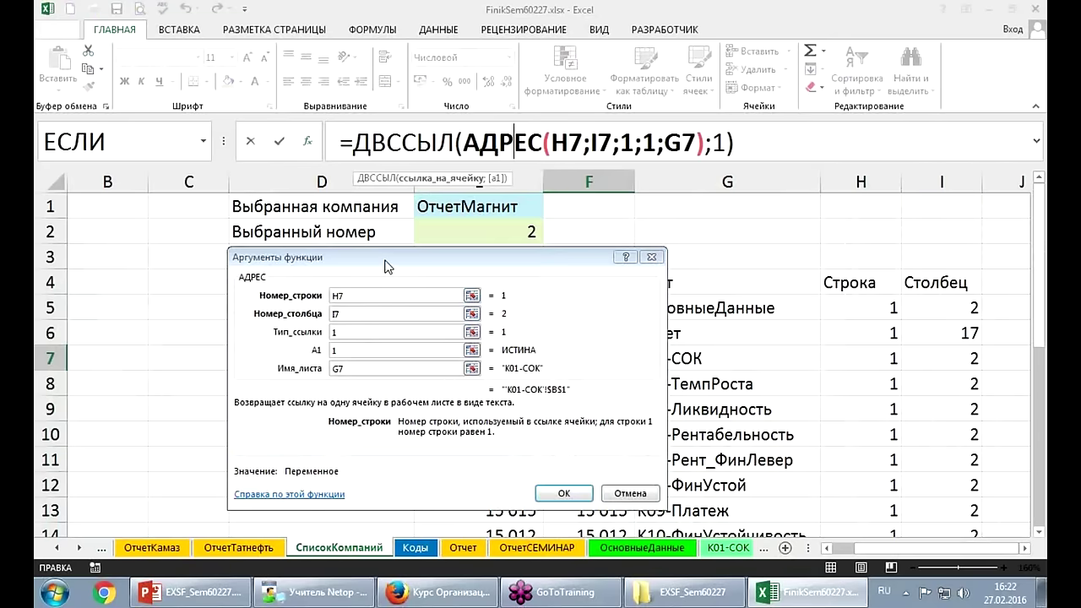
left_click_drag(388, 257, 227, 228)
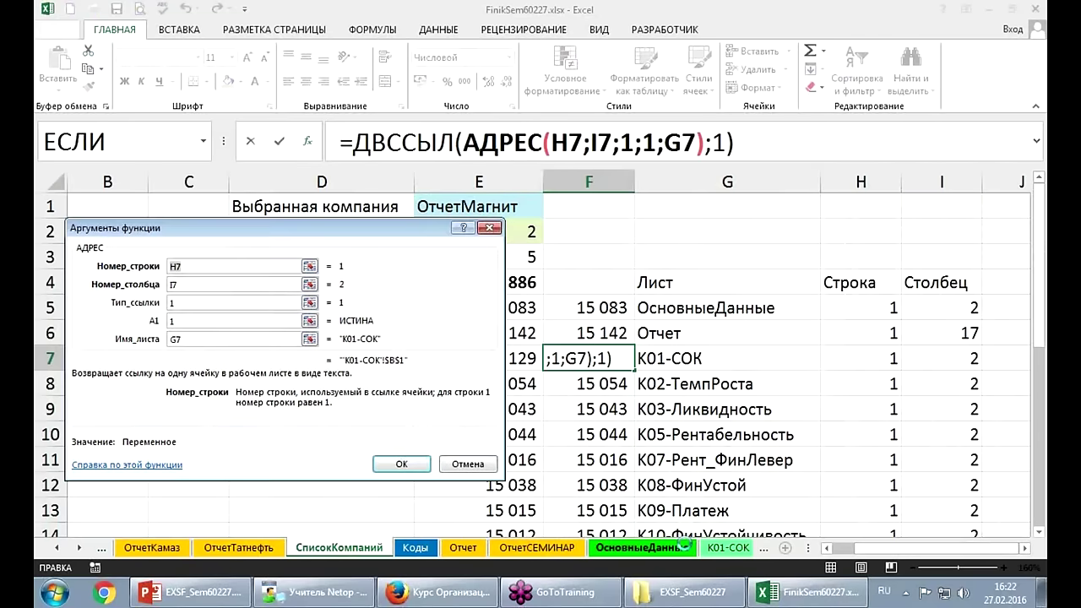
key("Return")
Move the K02-ТемпРоста sheet to sit right after СписокКомпаний.
left_click(739, 549)
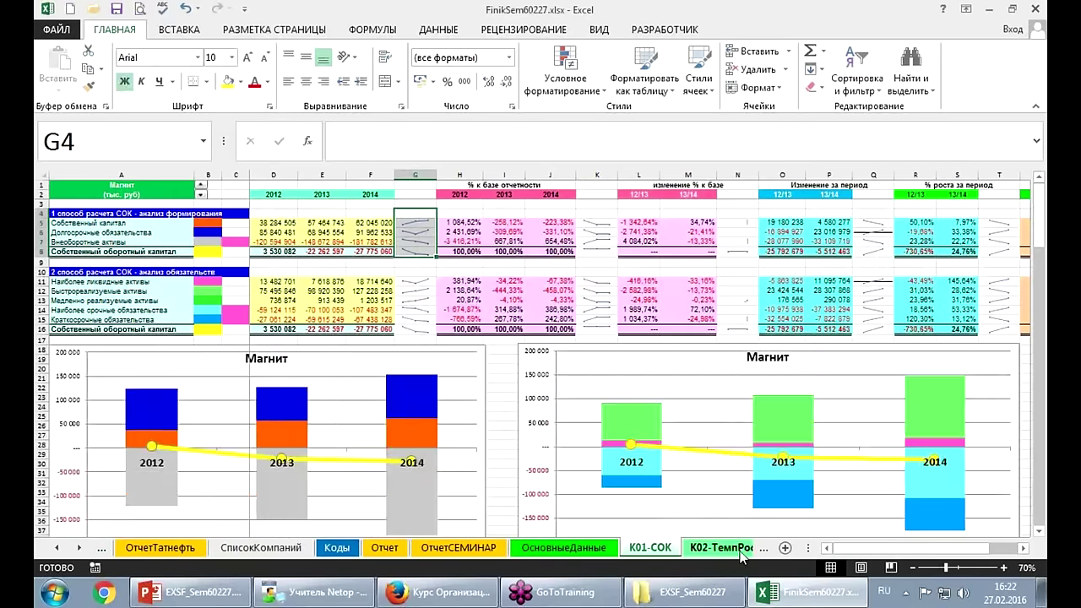
left_click(739, 551)
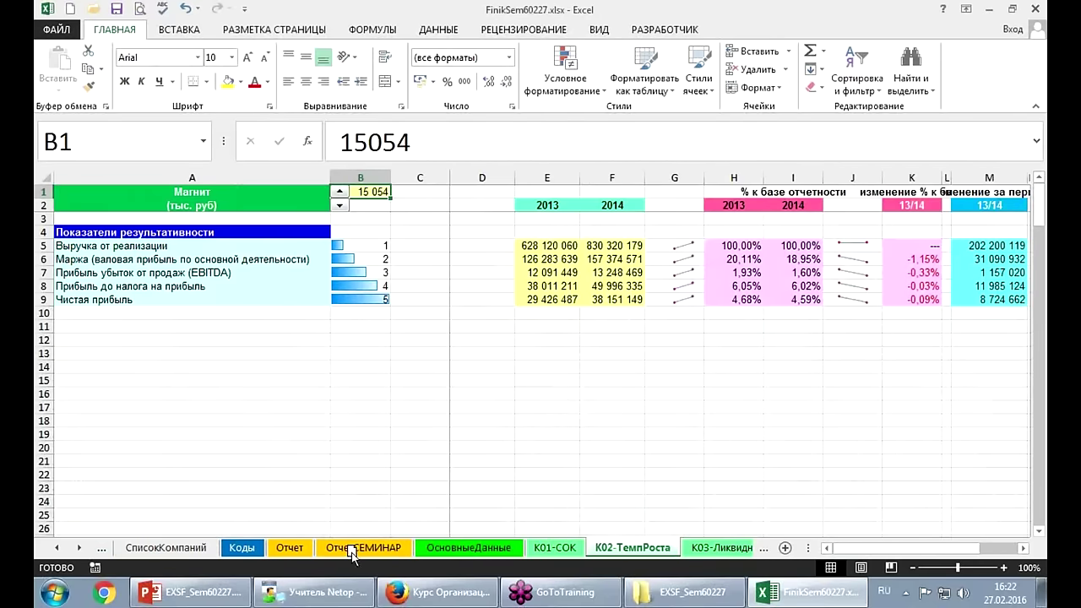
left_click_drag(233, 553, 232, 550)
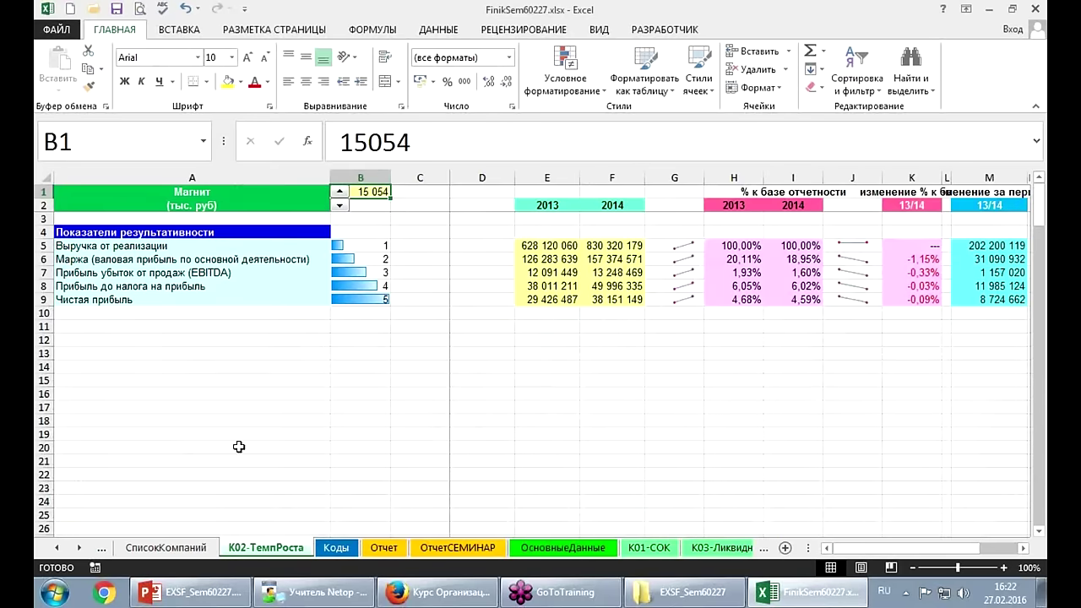
left_click(189, 550)
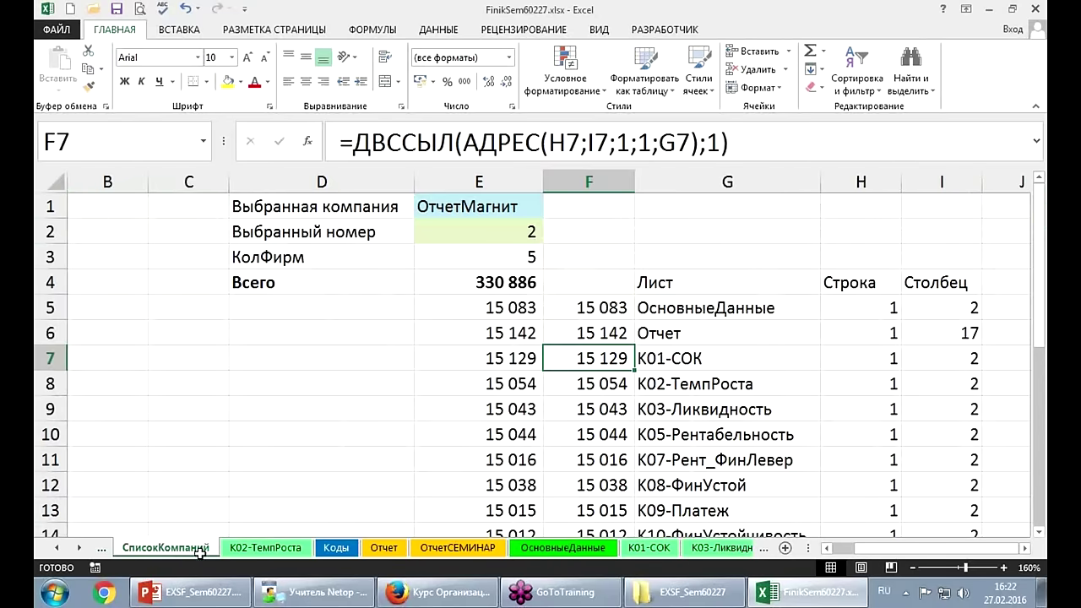
left_click(683, 385)
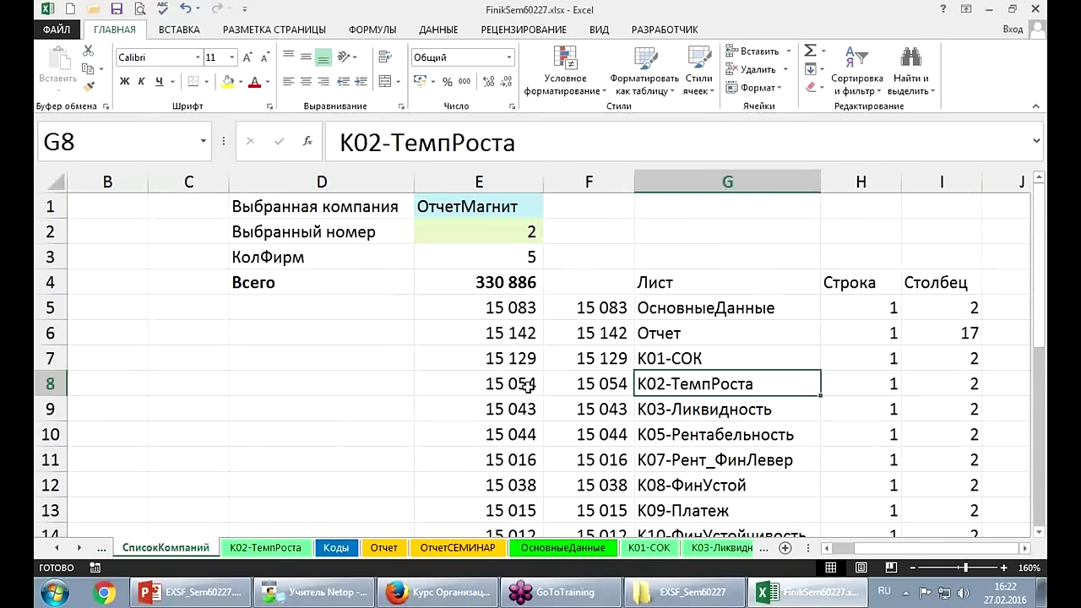
left_click(558, 384)
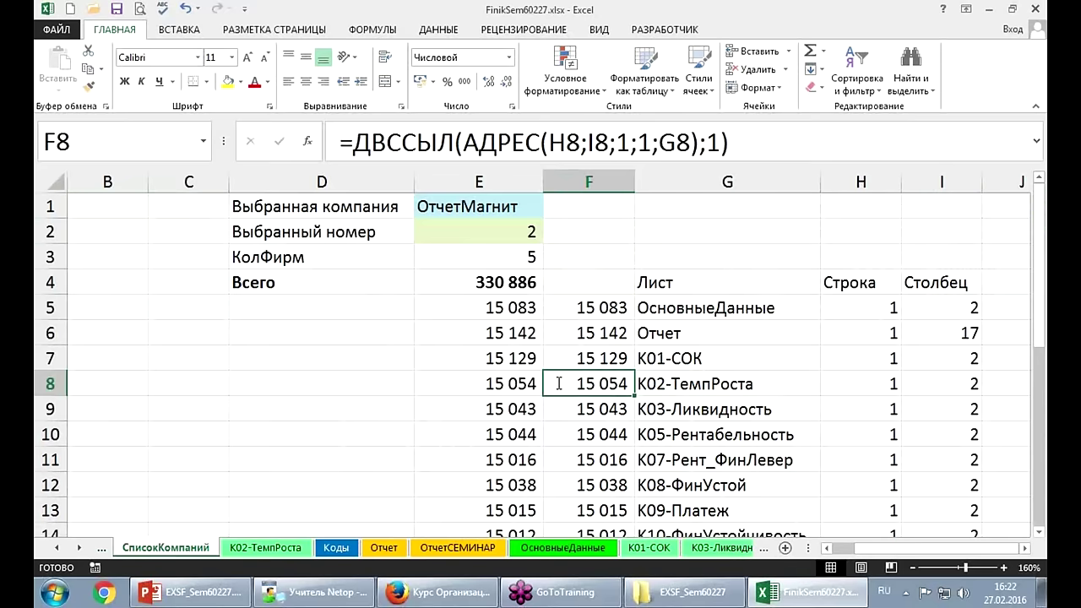
left_click(308, 141)
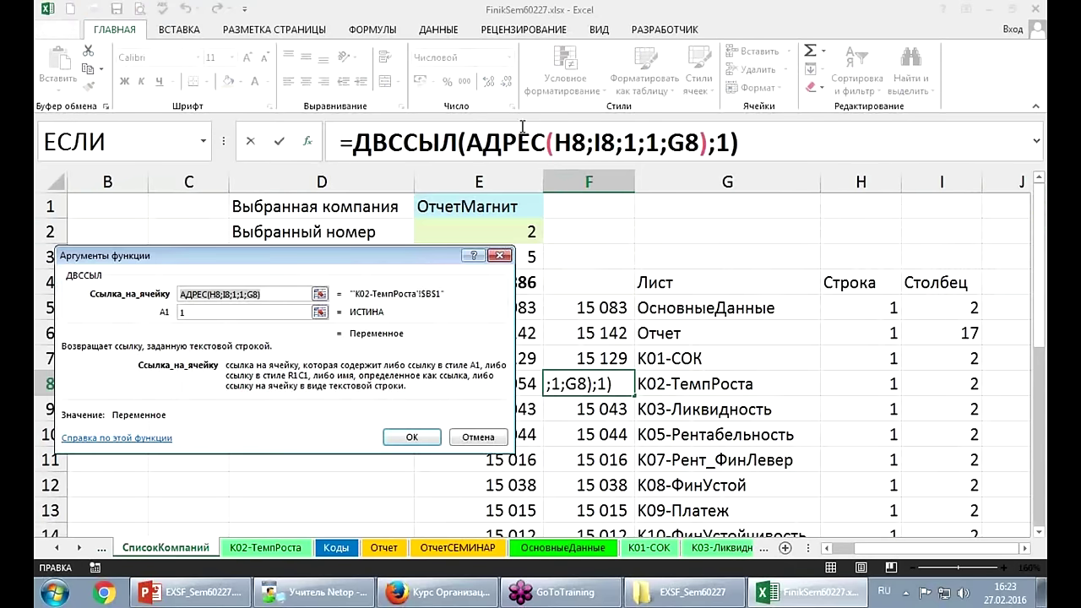
left_click(498, 142)
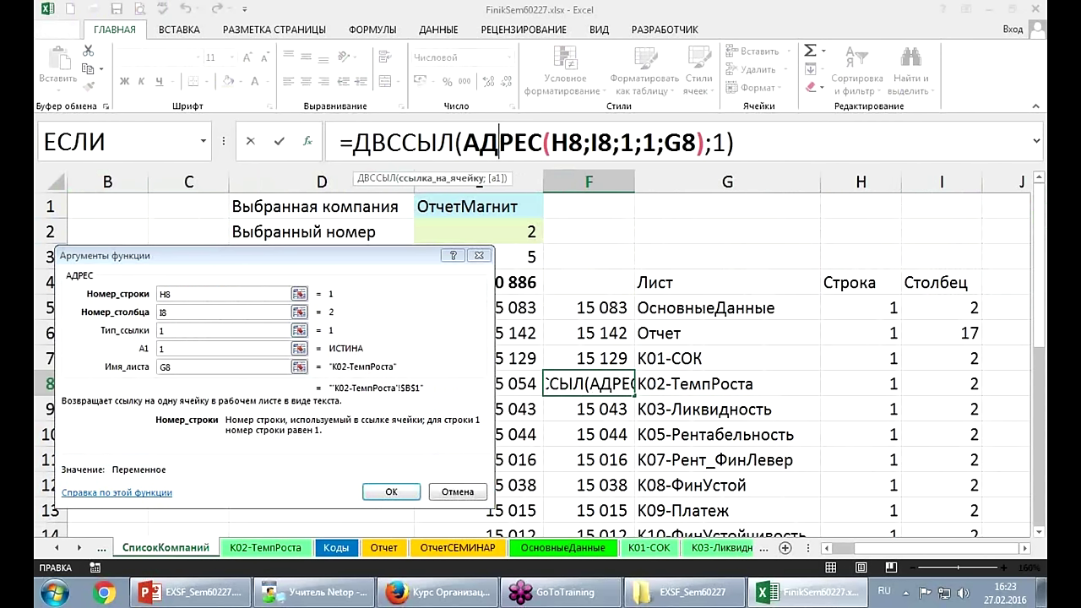
mouse_move(639, 375)
left_mouse_down()
mouse_move(785, 401)
mouse_move(629, 235)
mouse_move(314, 349)
mouse_move(442, 409)
left_mouse_up()
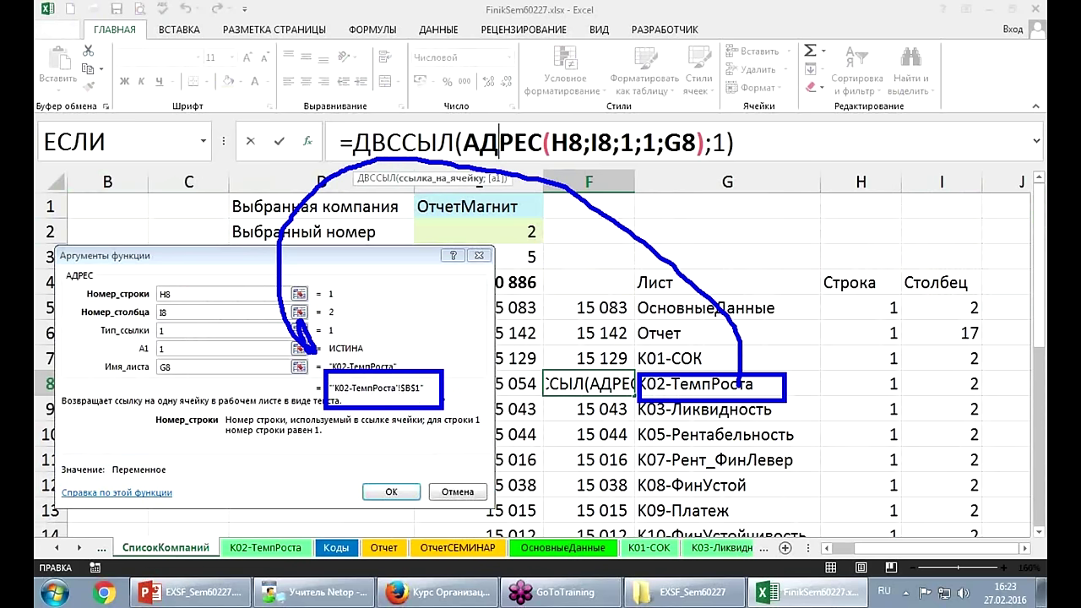
key("Escape")
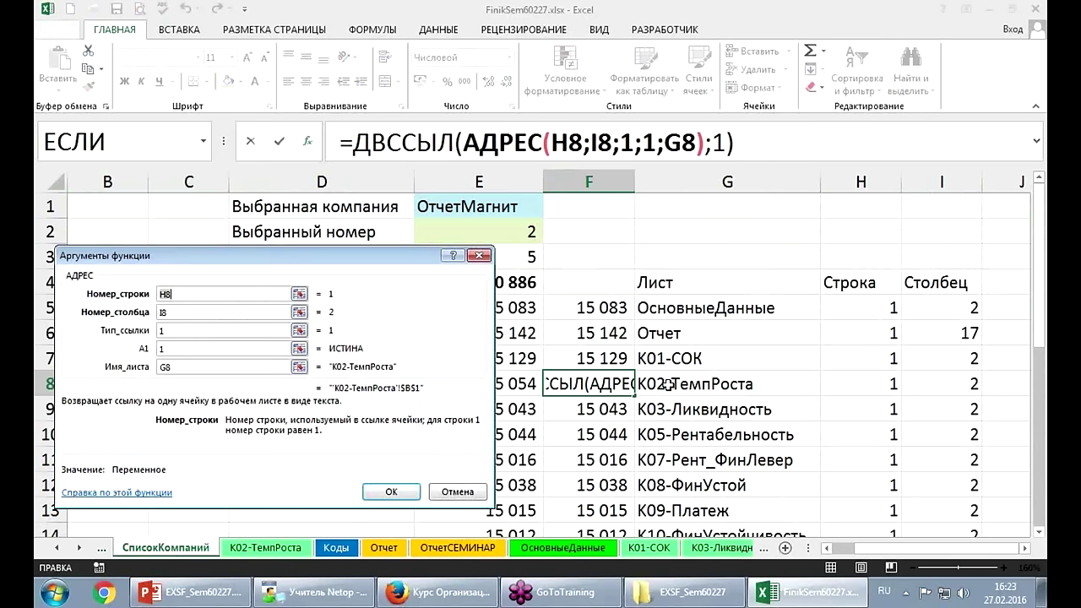
key("Return")
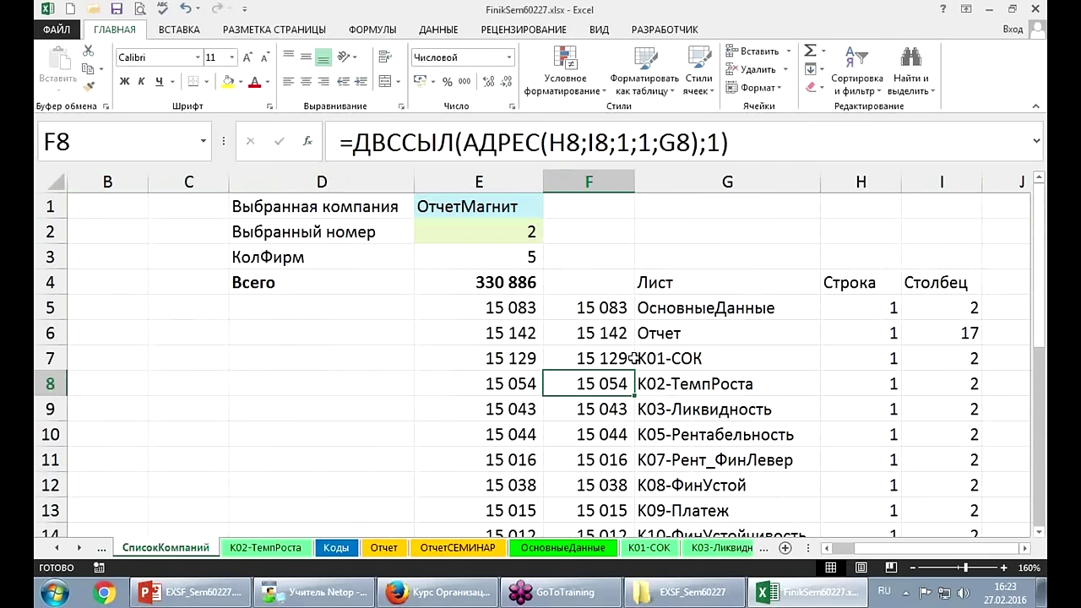
Fill F8 yellow and step the К02-ТемпРоста company selector on to ОАО КАМАЗ.
left_click(231, 83)
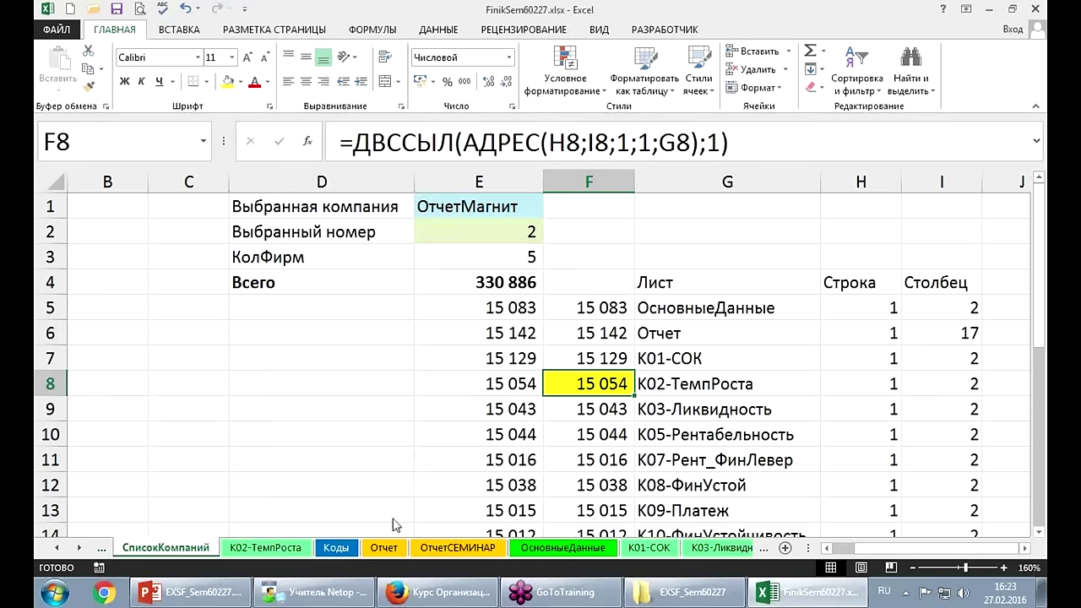
left_click(264, 549)
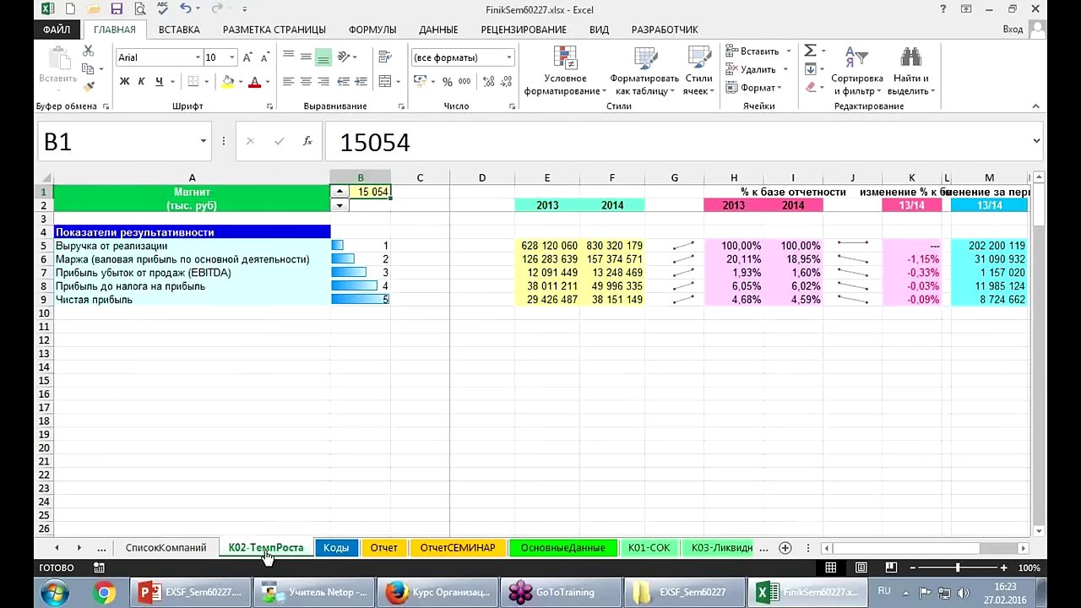
left_click(338, 192)
left_click(338, 192)
left_click(339, 193)
left_click(338, 193)
left_click(339, 192)
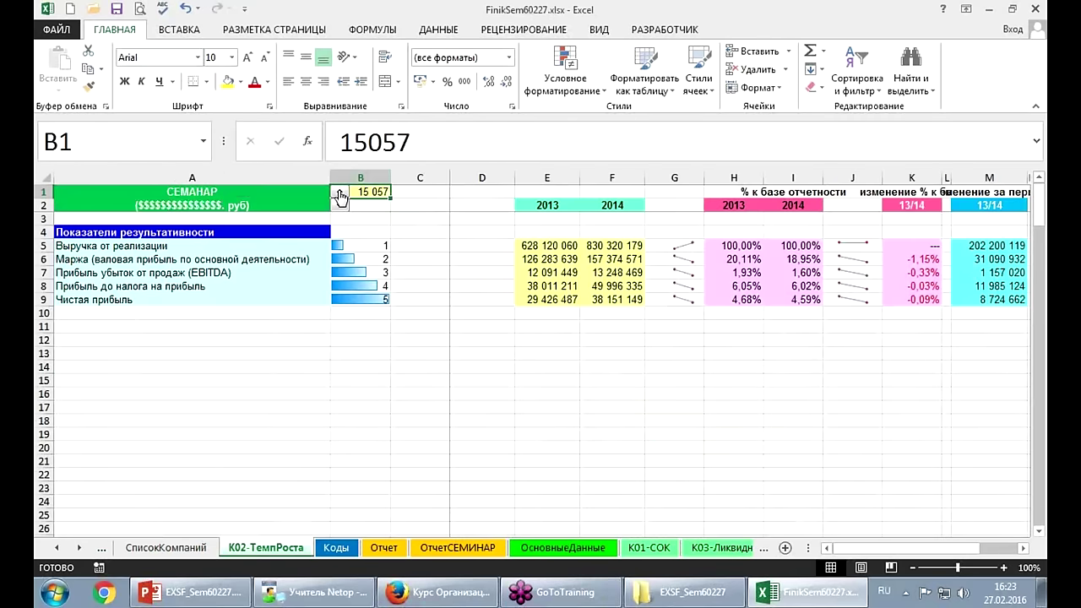
left_click(339, 192)
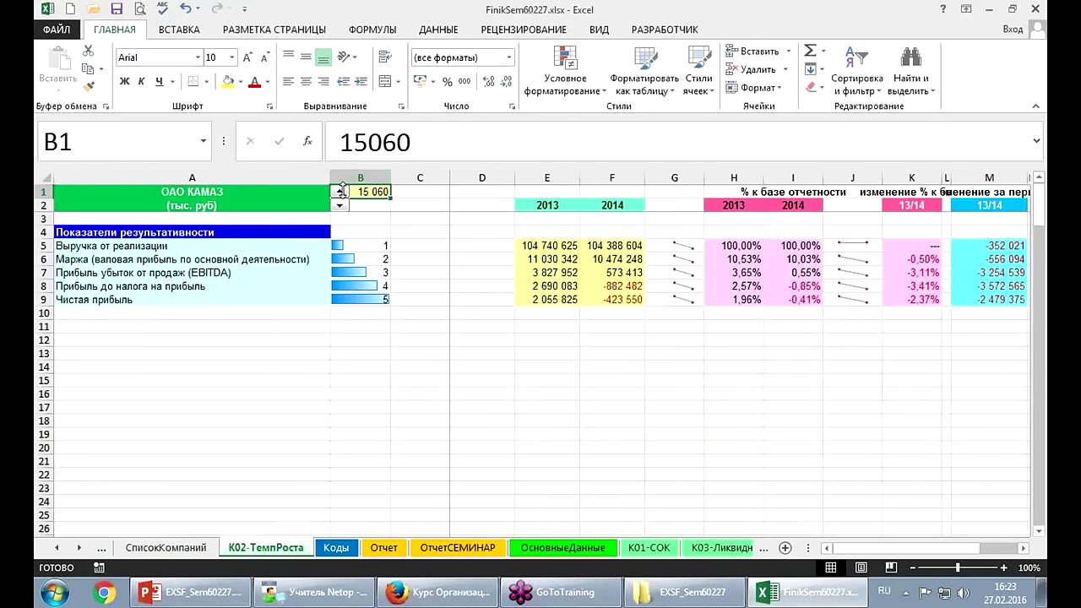
On СписокКомпаний, inspect the ЕСЛИОШИБКА lookup formula in E8.
left_click(187, 548)
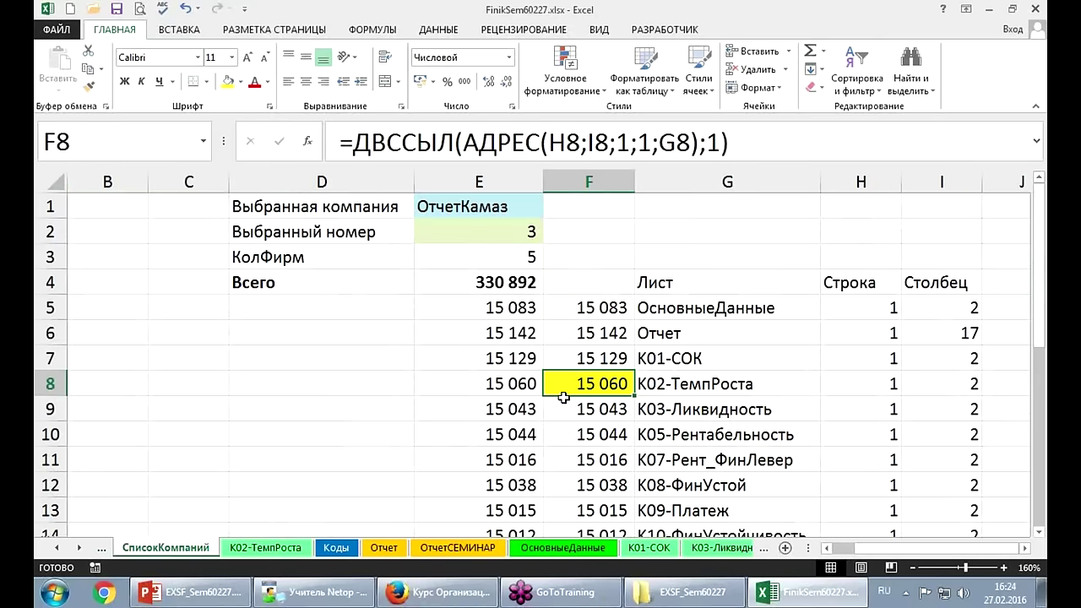
left_click(514, 384)
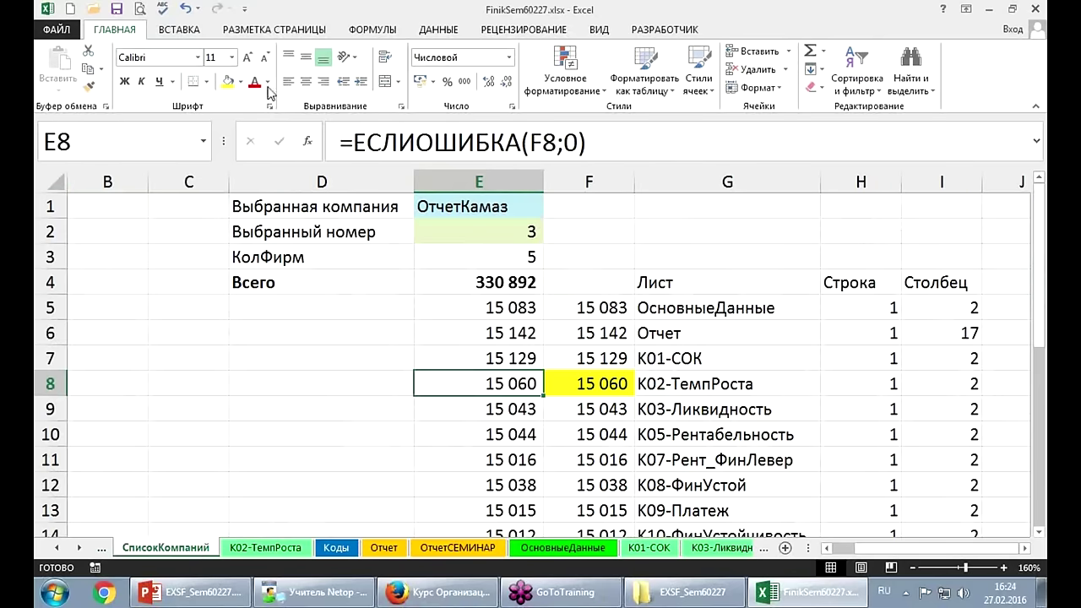
scroll(557, 363, "down", 5)
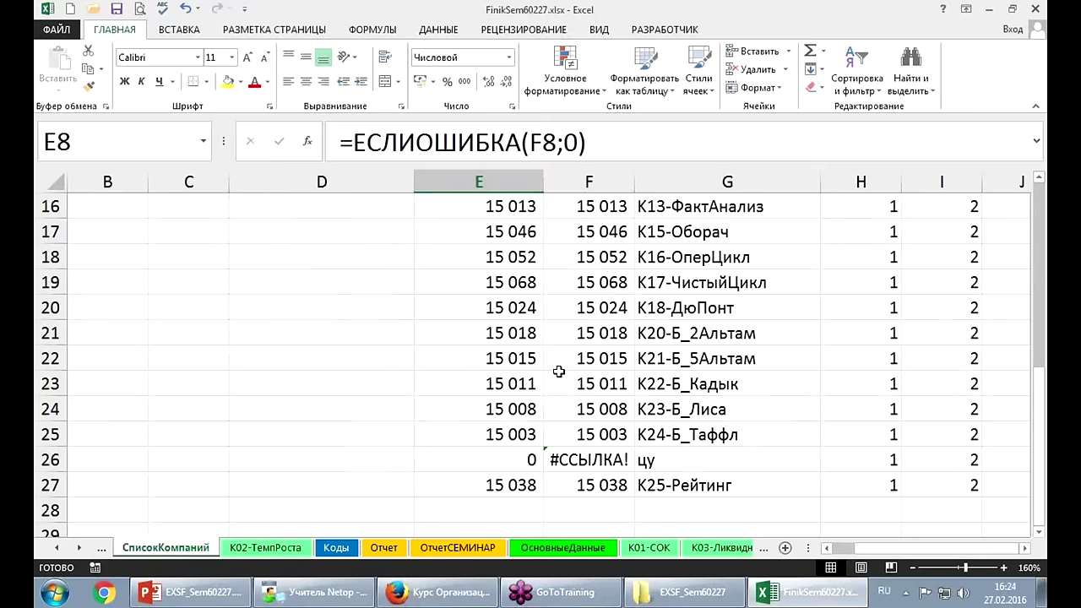
scroll(562, 460, "up", 4)
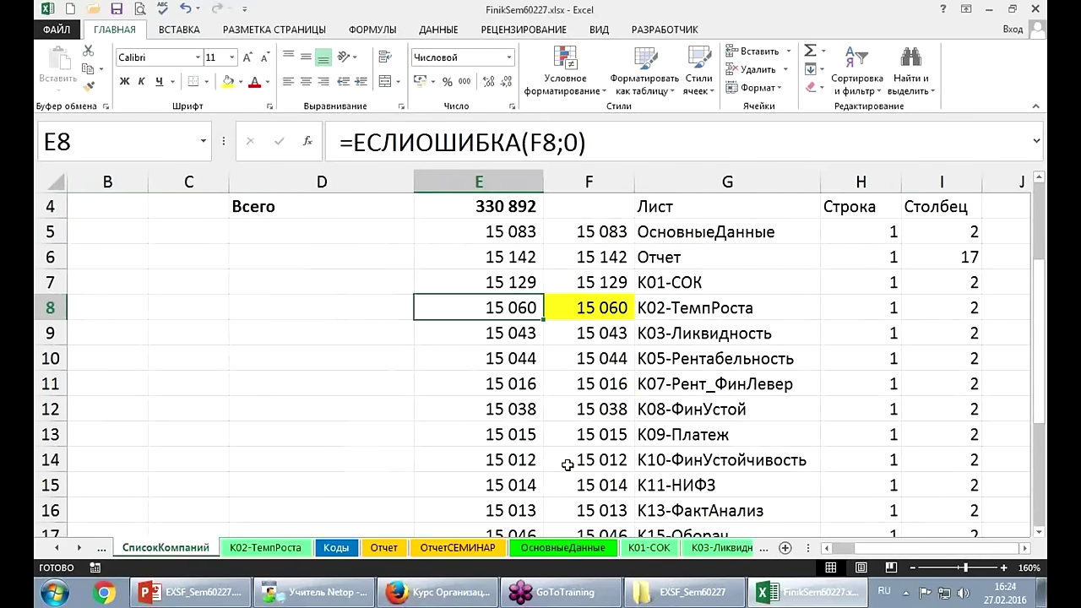
scroll(562, 447, "up", 1)
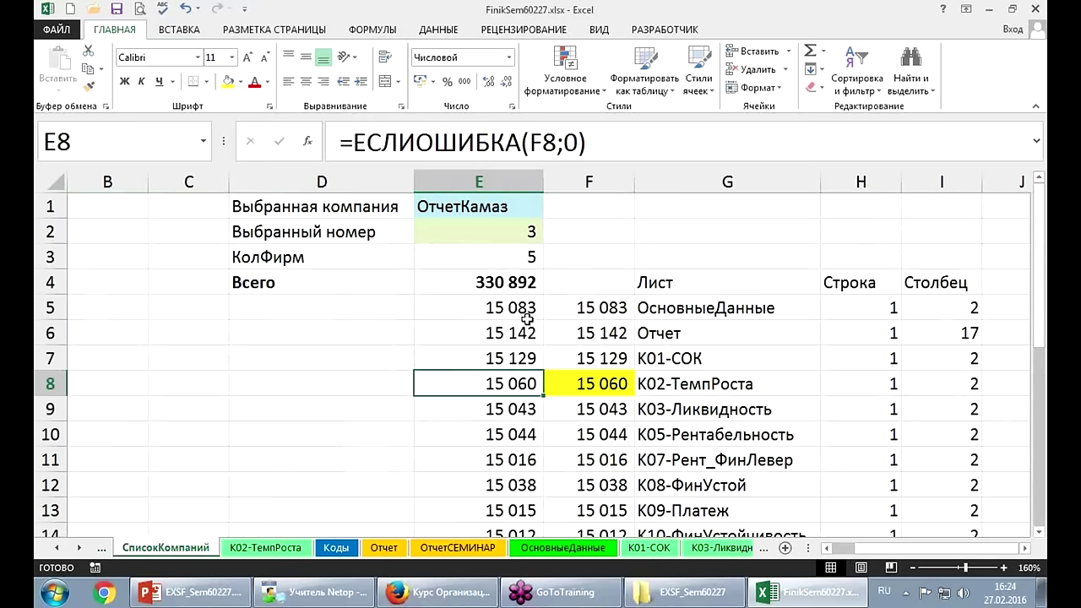
Cycle the К03-Ликвидность and К05-Рентабельность company selectors back to ОАО КАМАЗ.
left_click(721, 547)
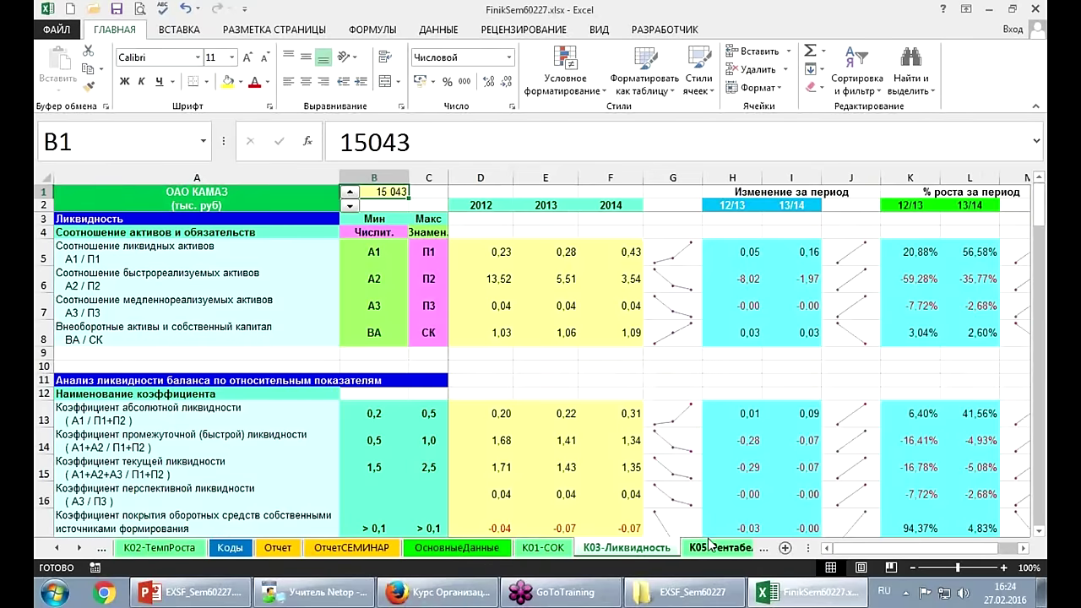
left_click(348, 193)
left_click(349, 194)
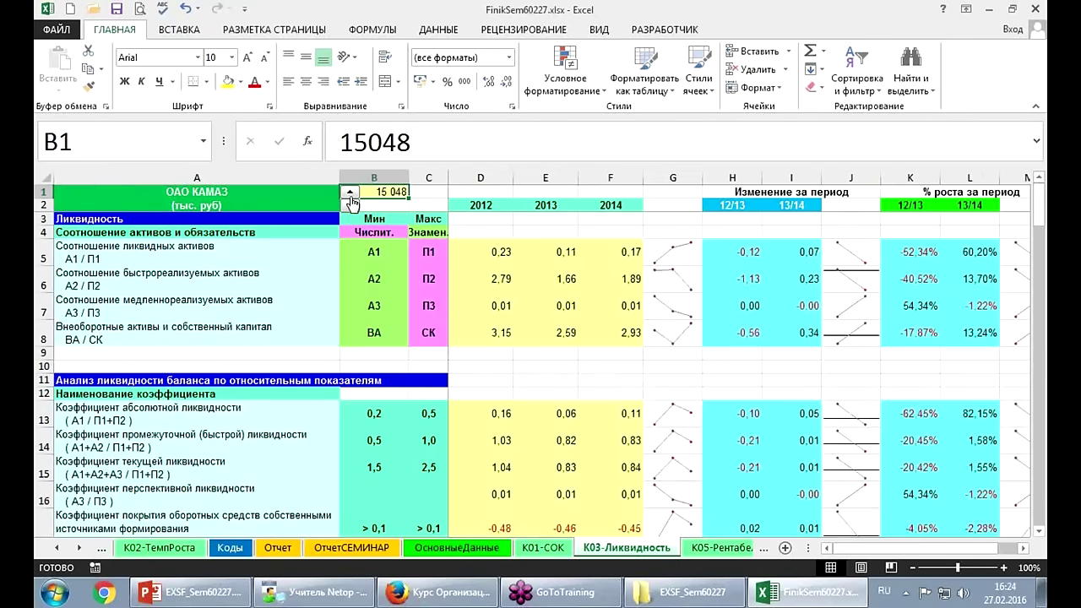
left_click(712, 550)
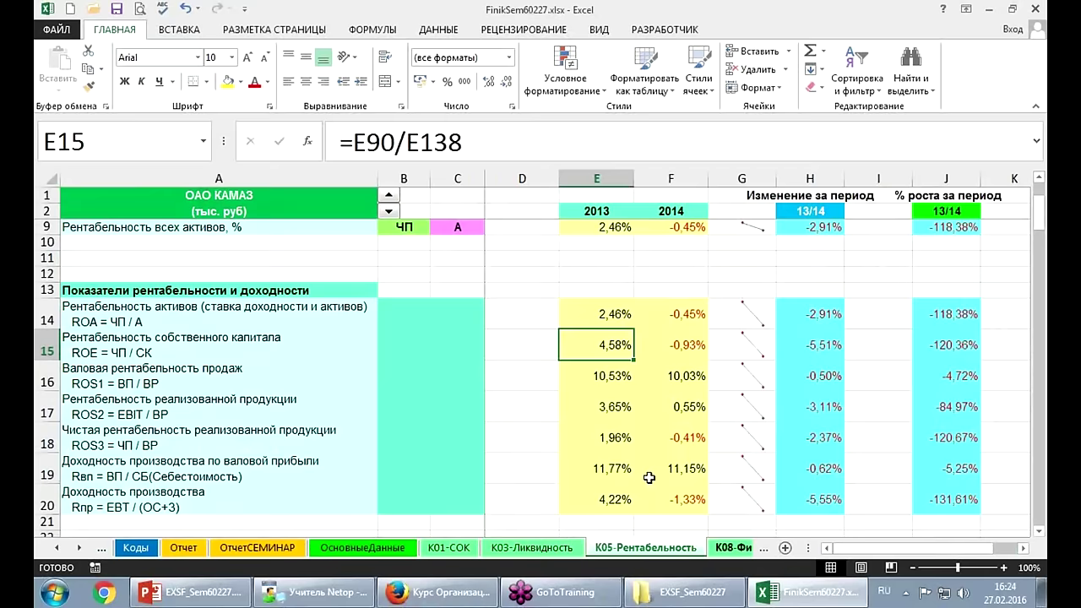
left_click(389, 195)
left_click(389, 194)
left_click(389, 194)
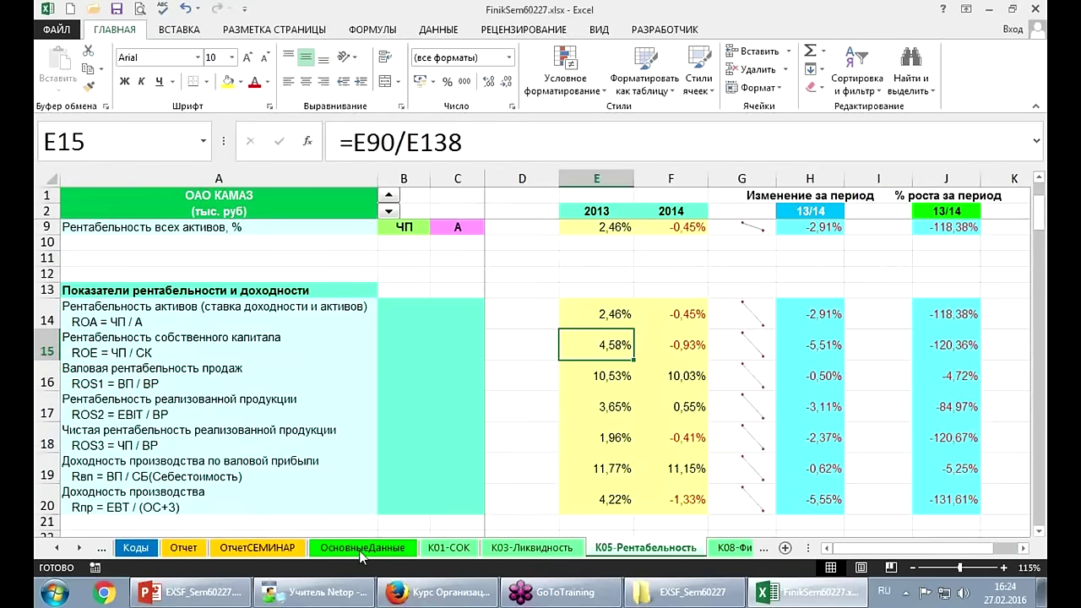
Back on СписокКомпаний, select E5:E18 to check their total of 330 902.
left_click(58, 549)
left_click(58, 549)
left_click(57, 549)
left_click(261, 547)
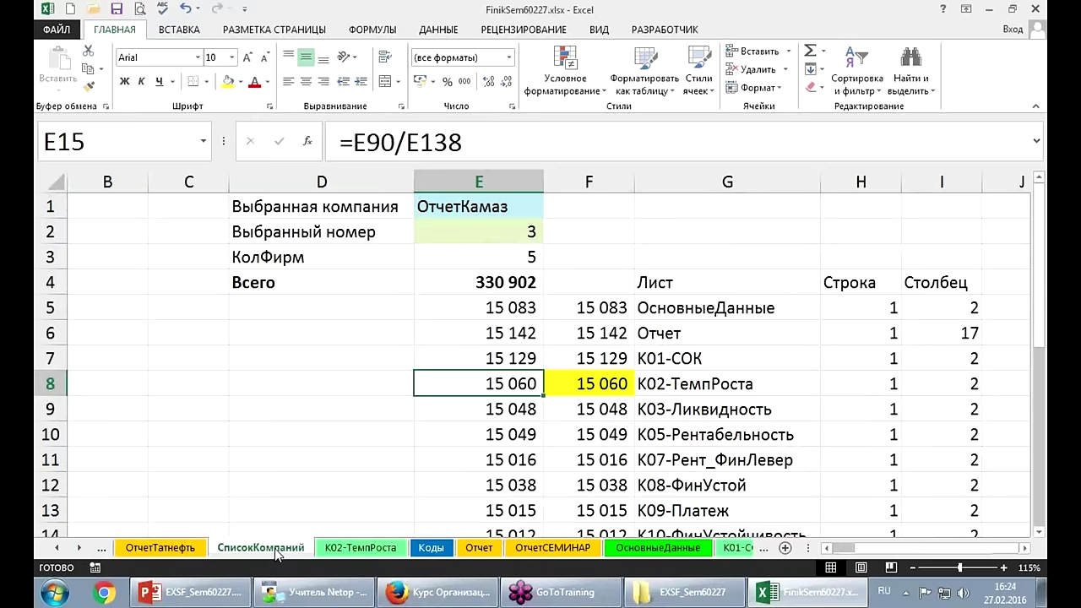
left_click(502, 319)
left_click_drag(502, 322, 508, 505)
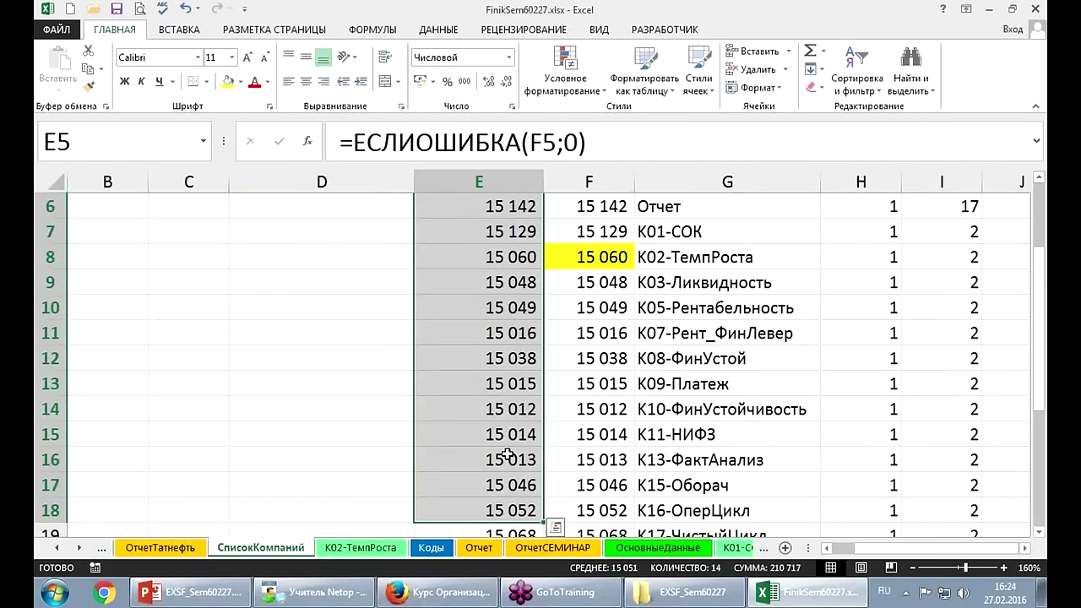
scroll(493, 351, "up", 1)
scroll(493, 351, "up", 1)
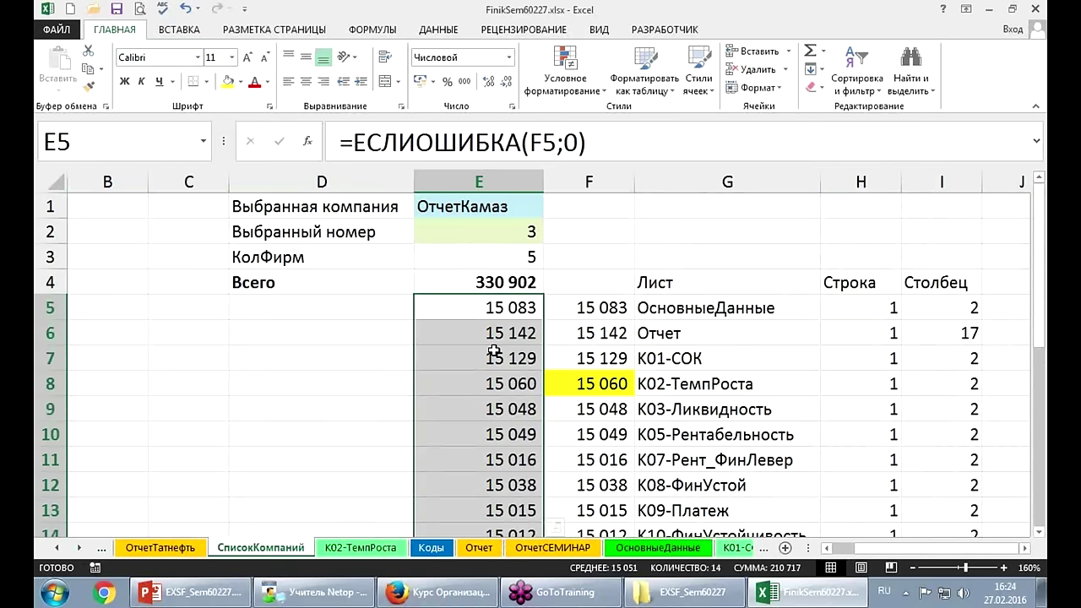
left_click(439, 285)
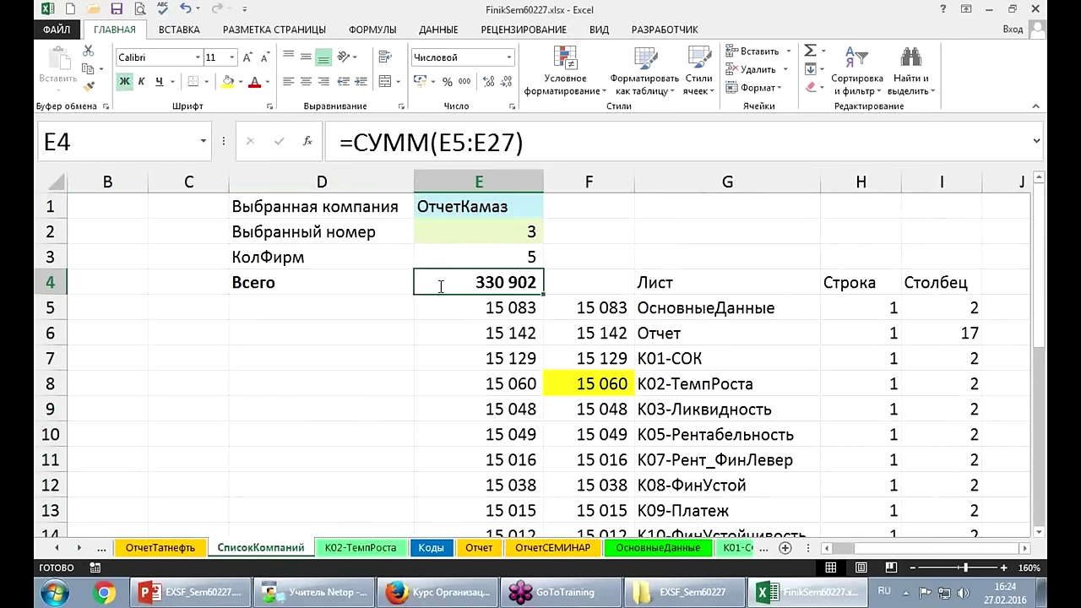
left_click(535, 148)
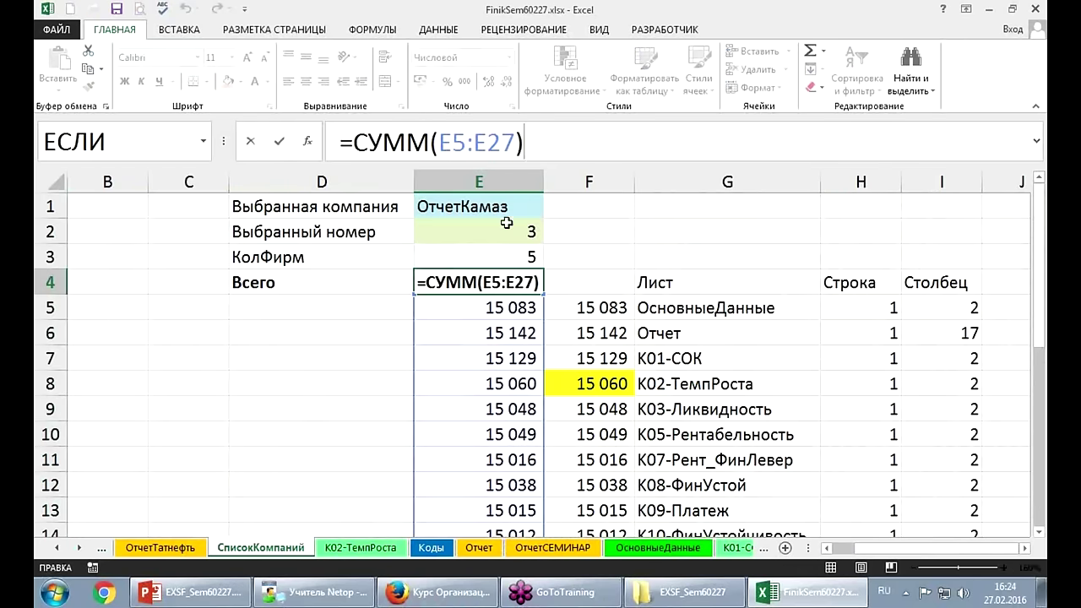
key("Escape")
left_click(507, 255)
key("Left")
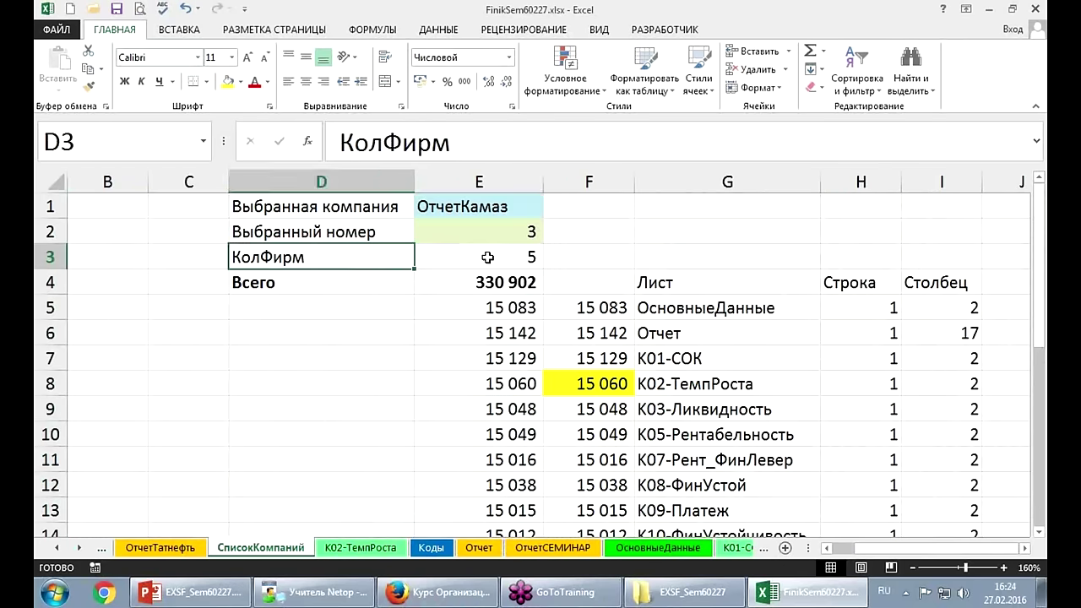
key("ctrl+Left")
key("Right")
key("Right")
key("Right")
key("Right")
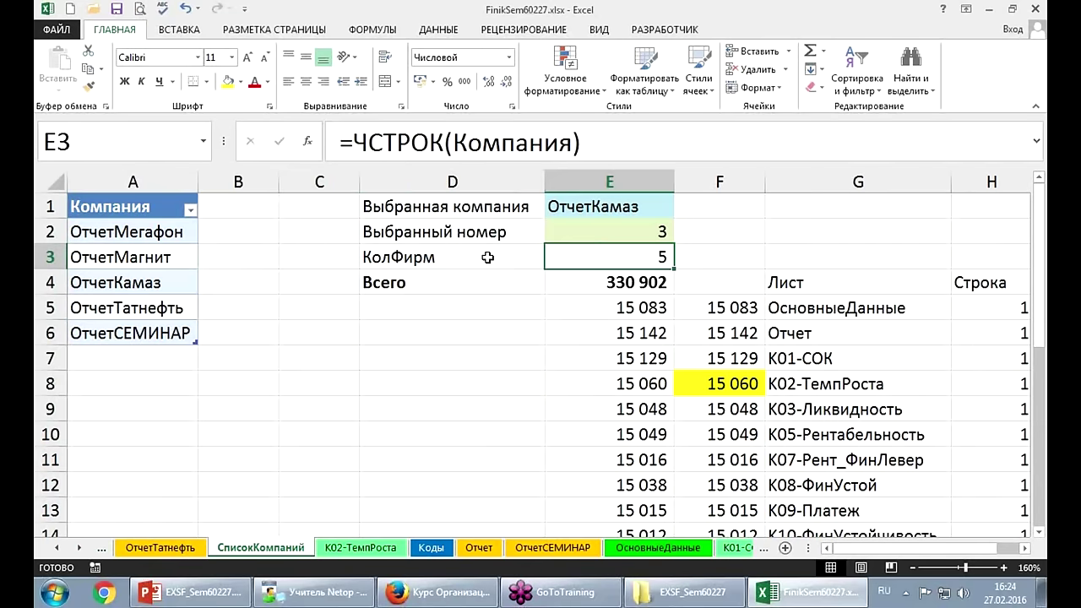
key("F2")
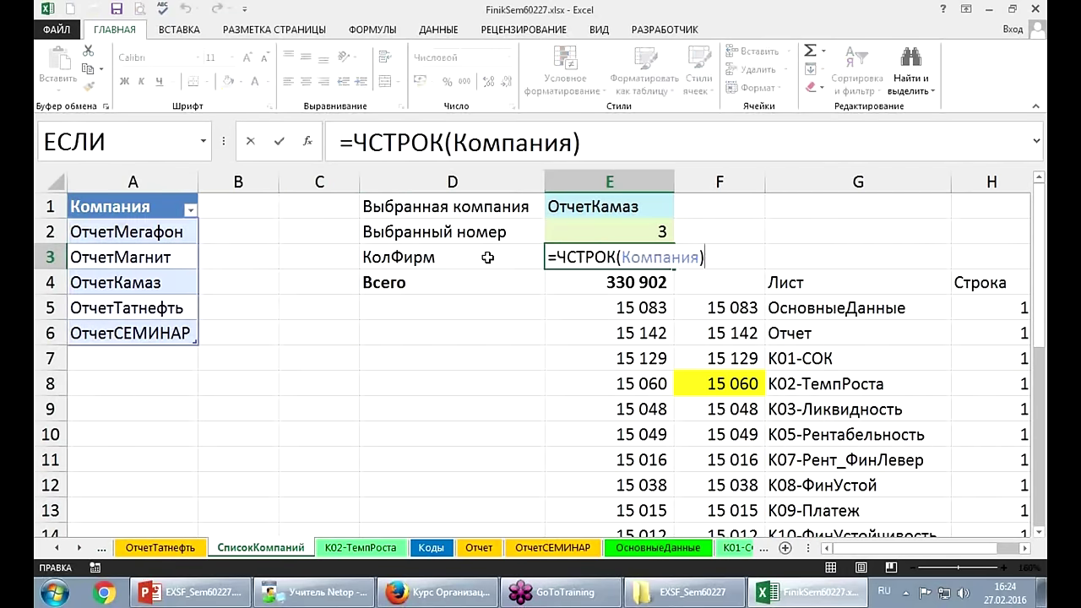
key("Escape")
key("Up")
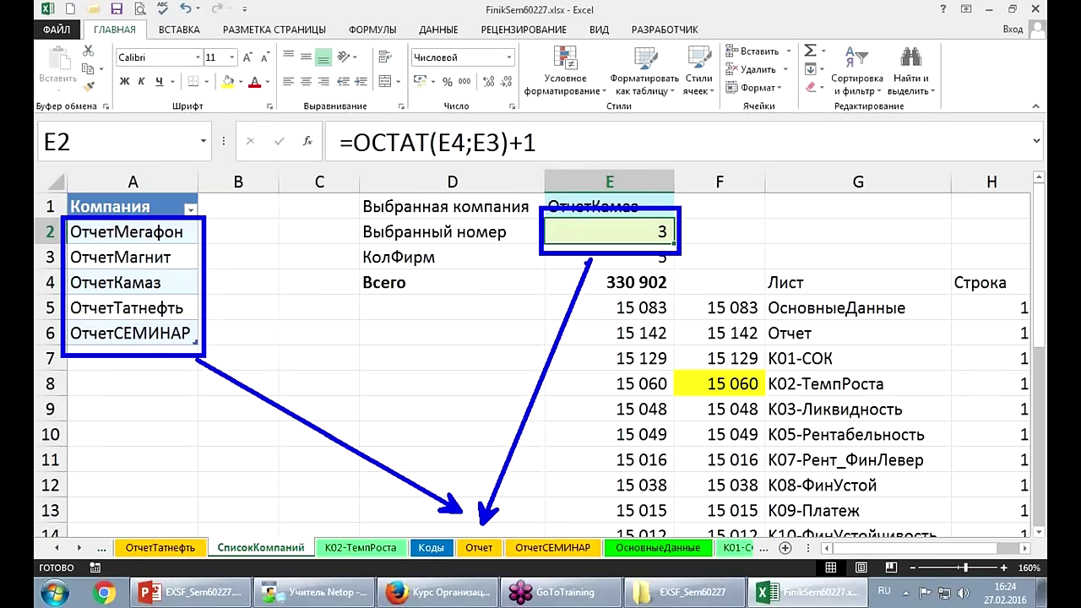
left_click(481, 548)
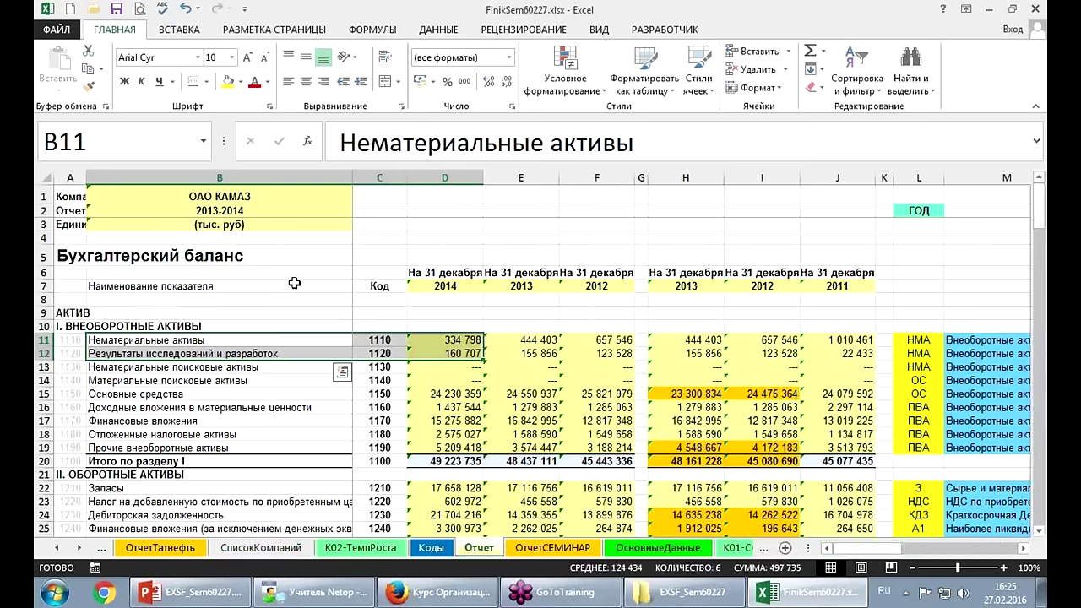
left_click_drag(294, 285, 465, 335)
left_click(465, 335)
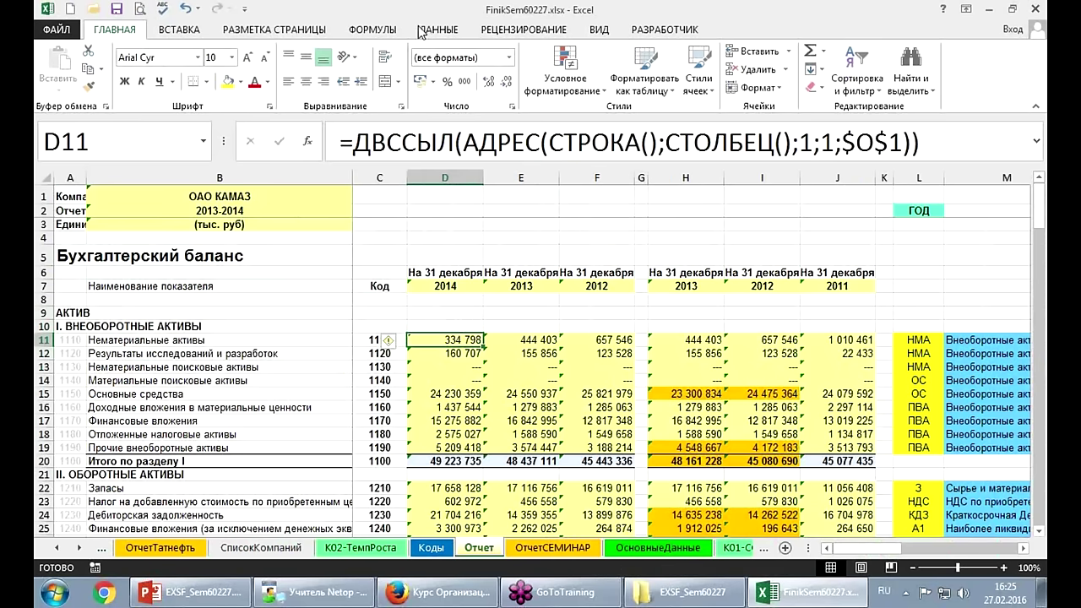
left_click(309, 144)
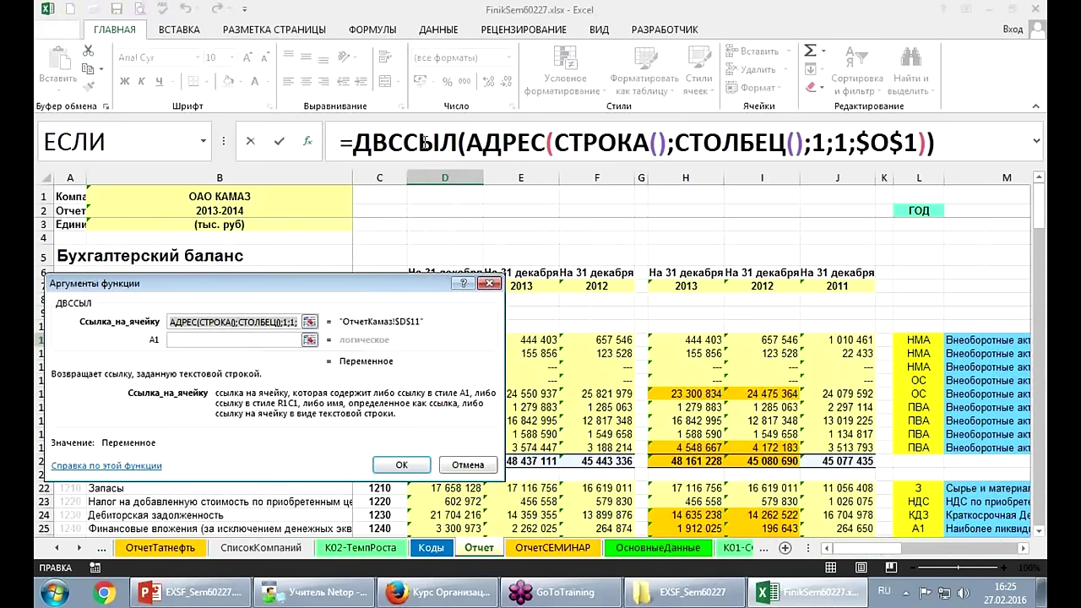
left_click(492, 142)
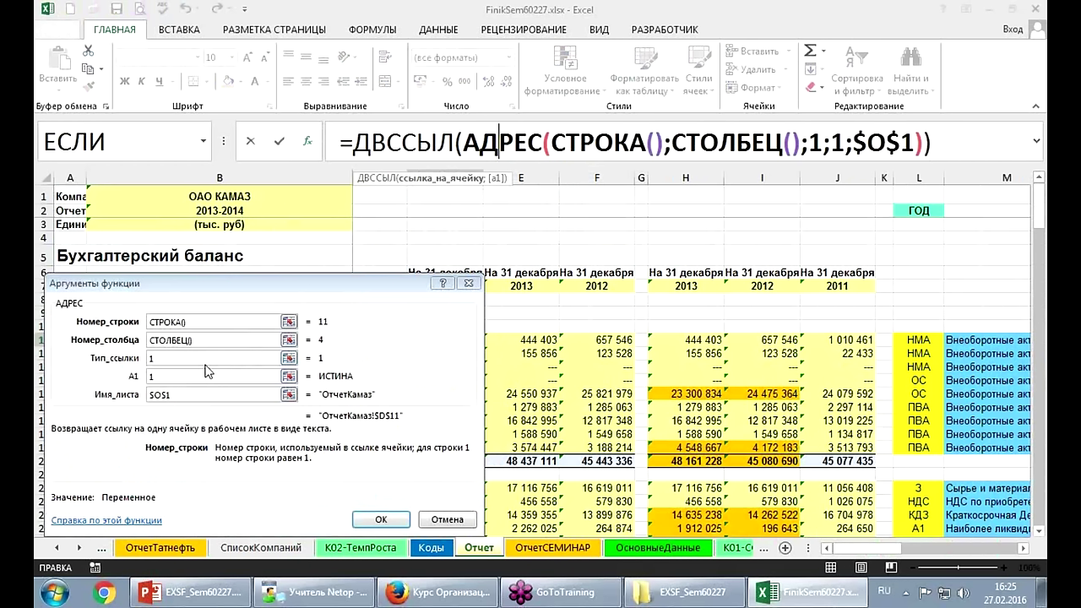
key("Return")
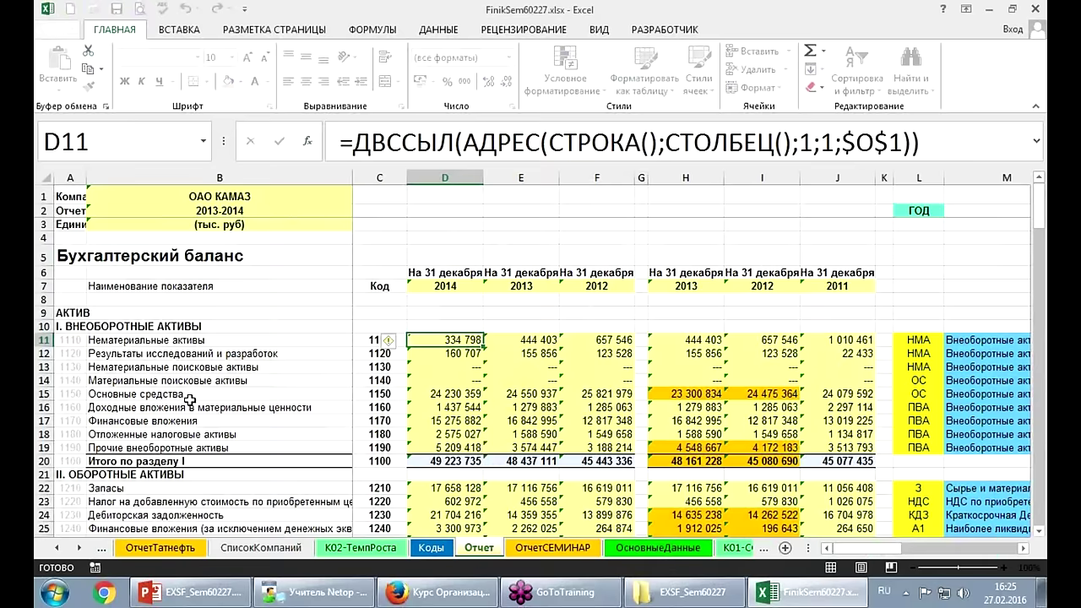
left_click(491, 210)
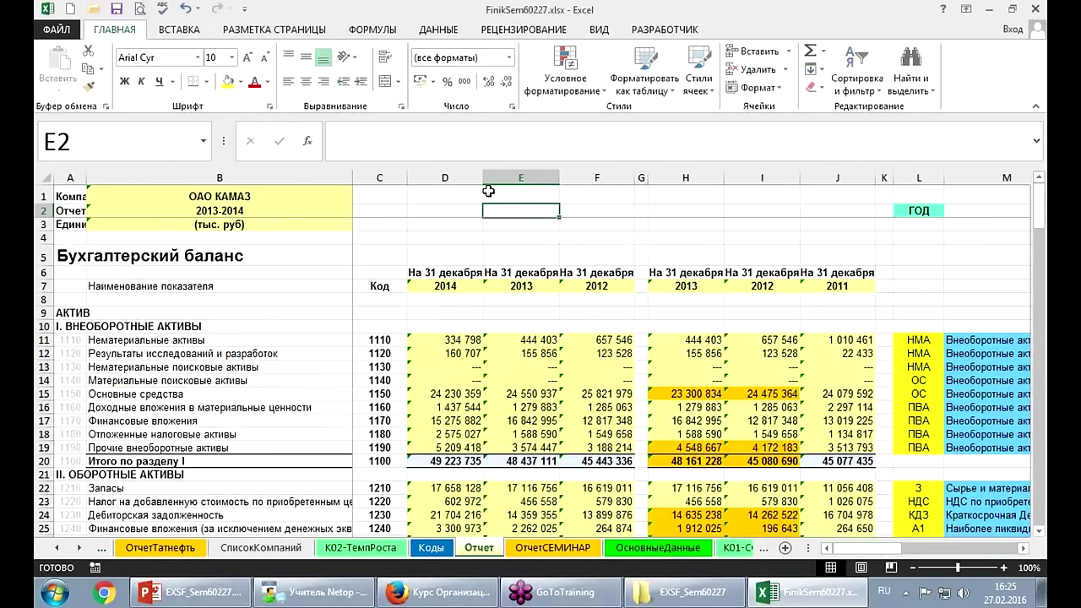
key("Right")
key("Right")
key("Right")
key("Right")
key("Right")
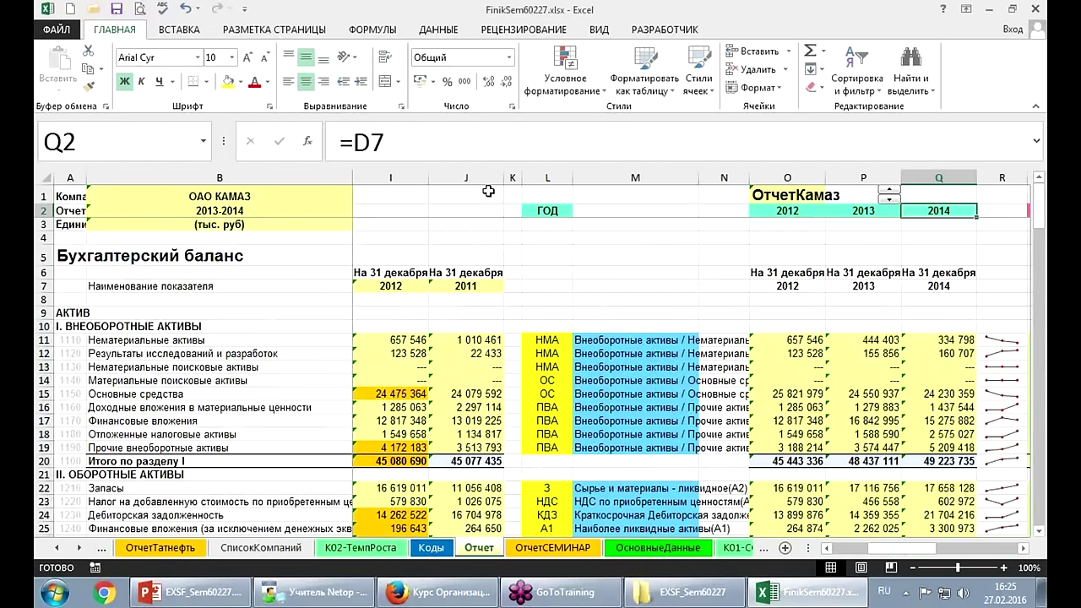
key("Left")
key("Left")
key("Up")
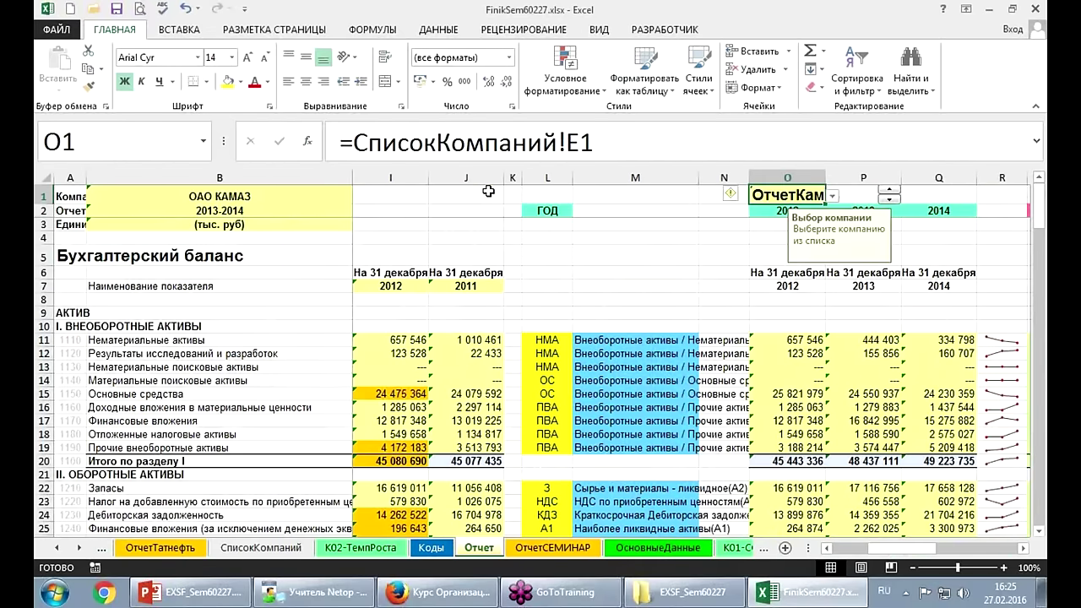
key("Left")
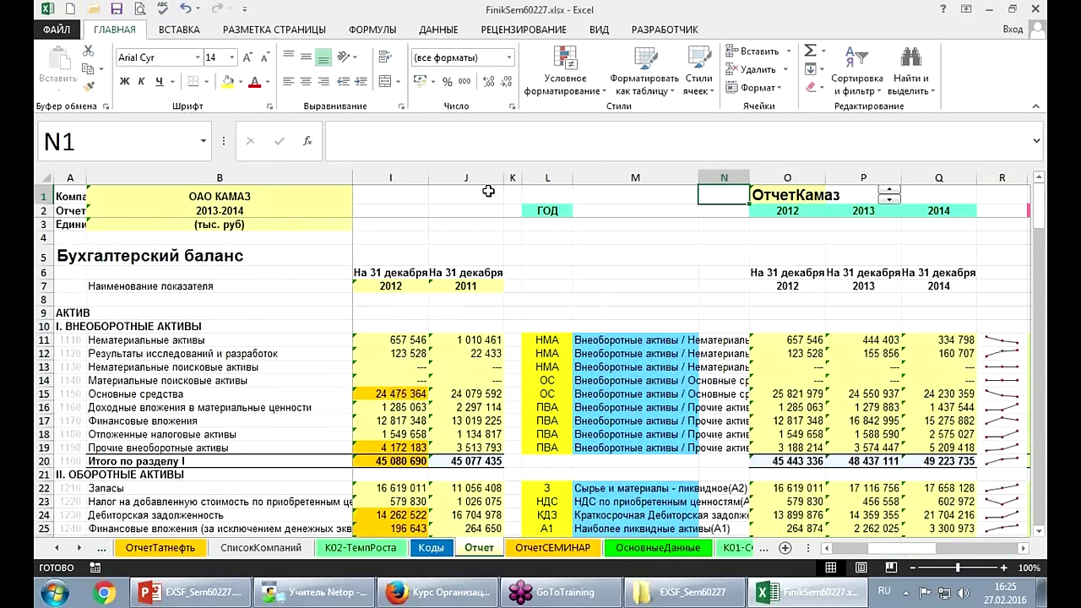
key("Right")
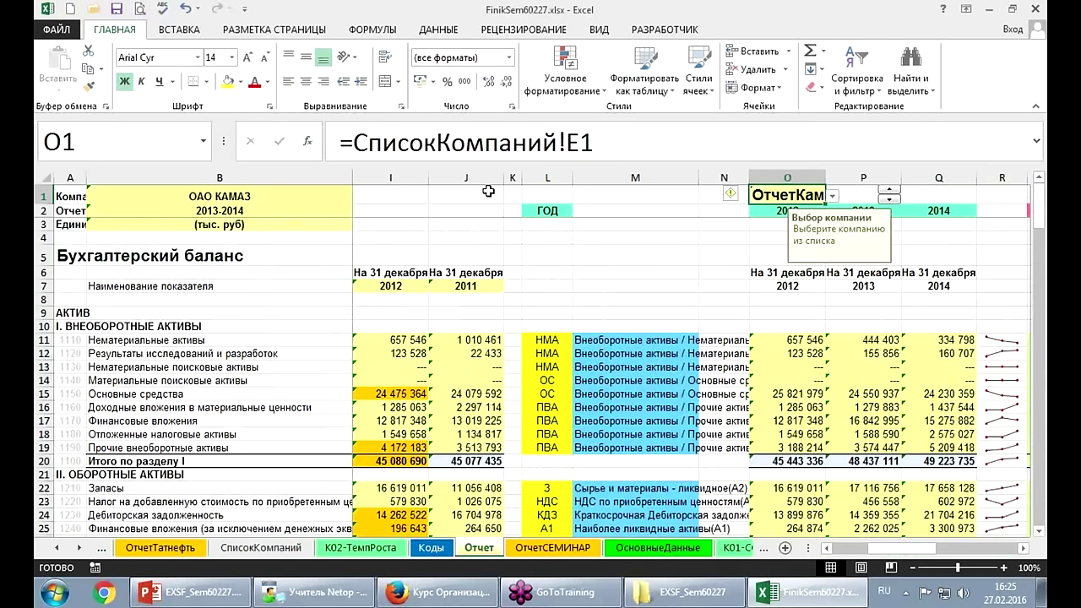
key("ctrl+z")
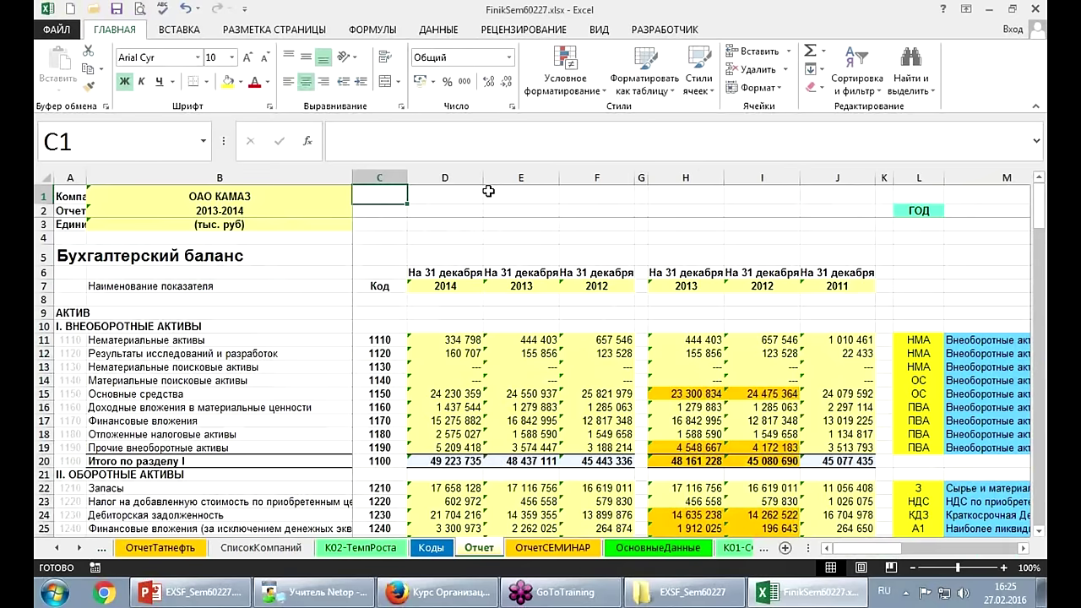
key("Left")
key("Right")
key("Right")
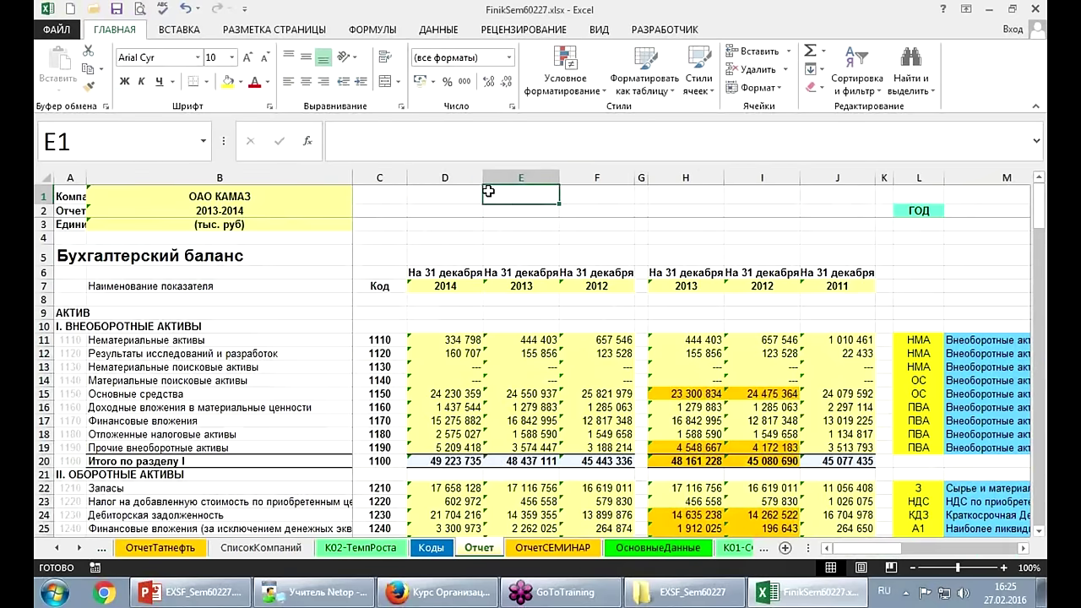
key("Down")
key("Down")
key("Up")
key("Down")
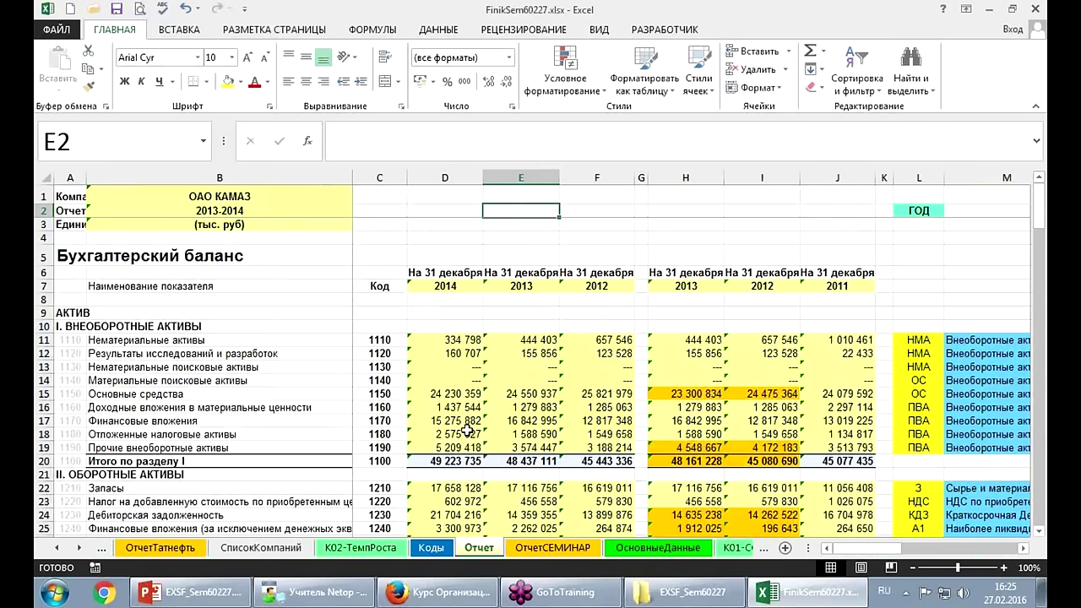
left_click(457, 341)
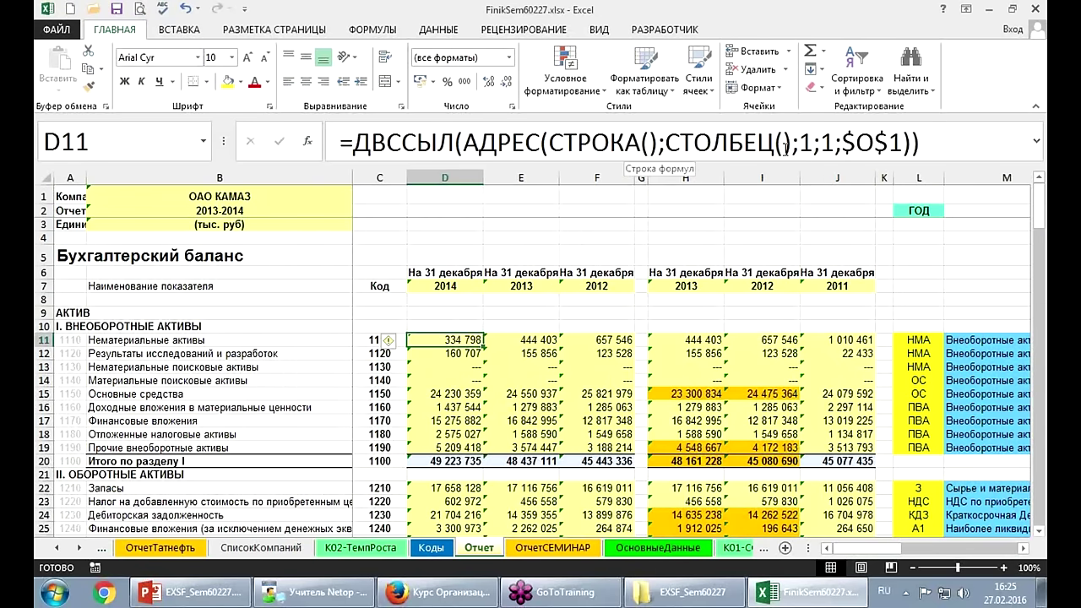
left_click(815, 221)
key("Up")
key("Up")
key("Right")
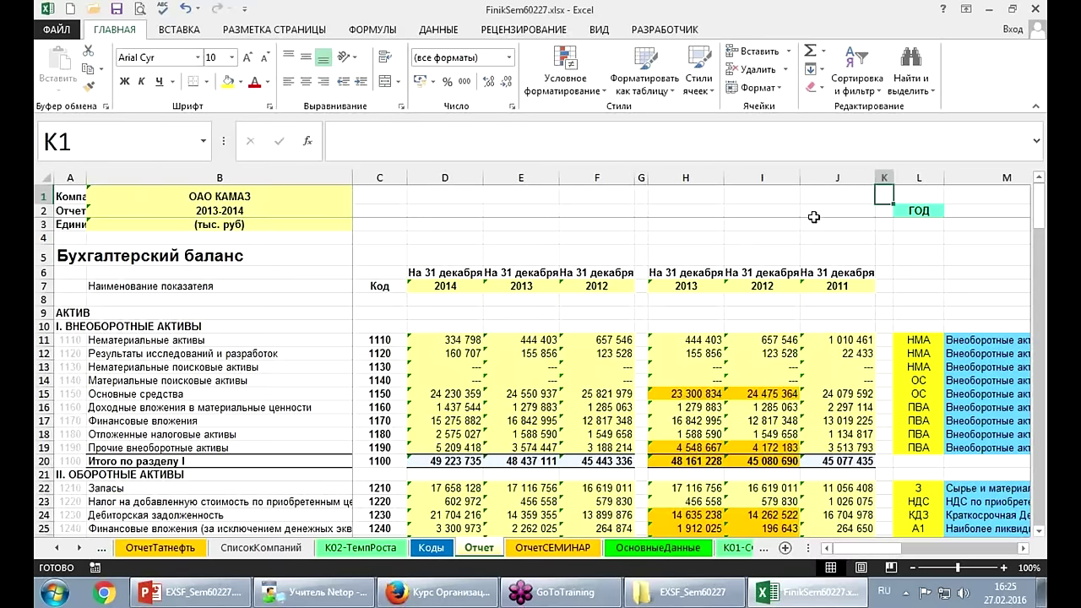
key("Right")
key("Right")
key("Right")
key("Right")
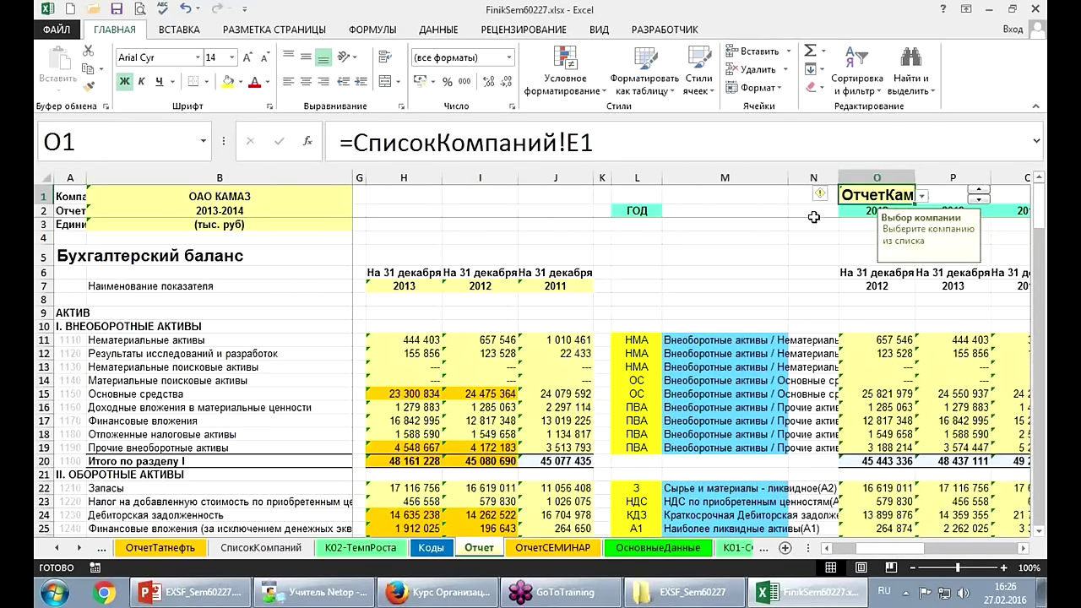
key("Left")
key("Right")
left_click(243, 549)
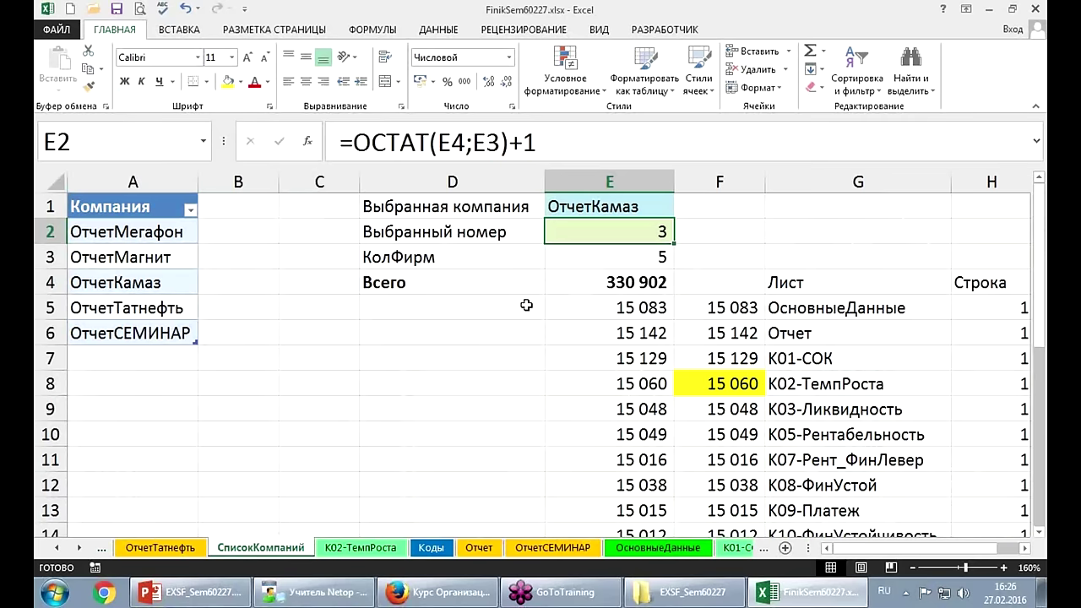
left_click(601, 206)
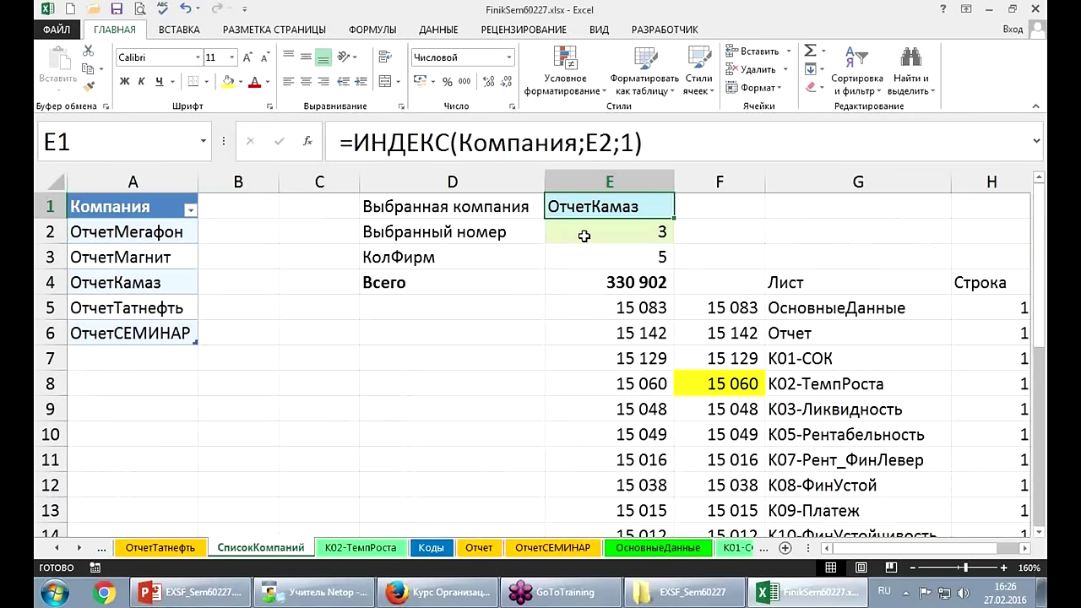
left_click(674, 135)
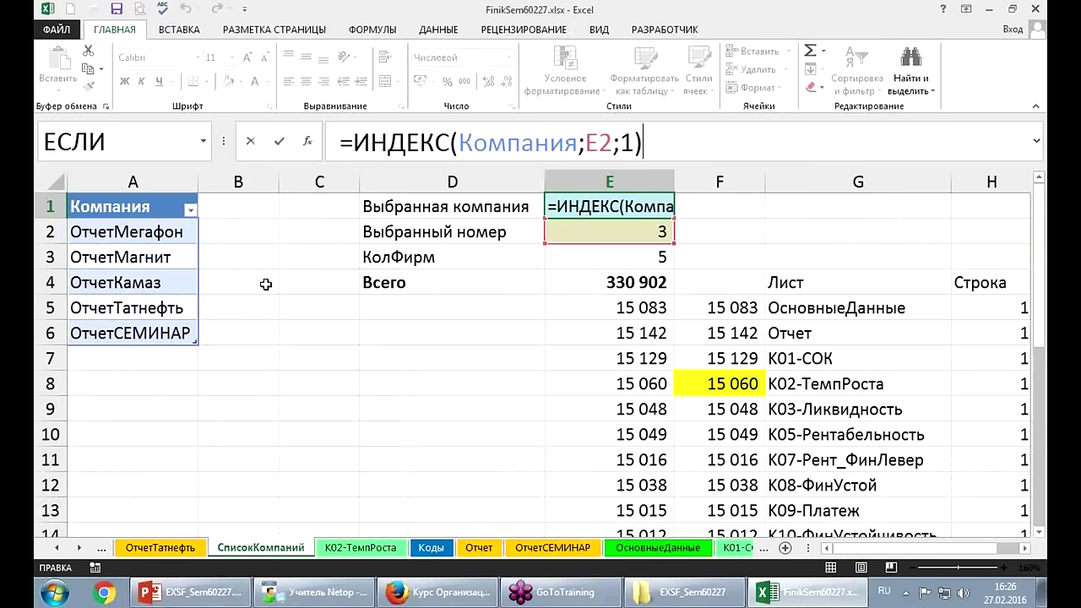
key("End")
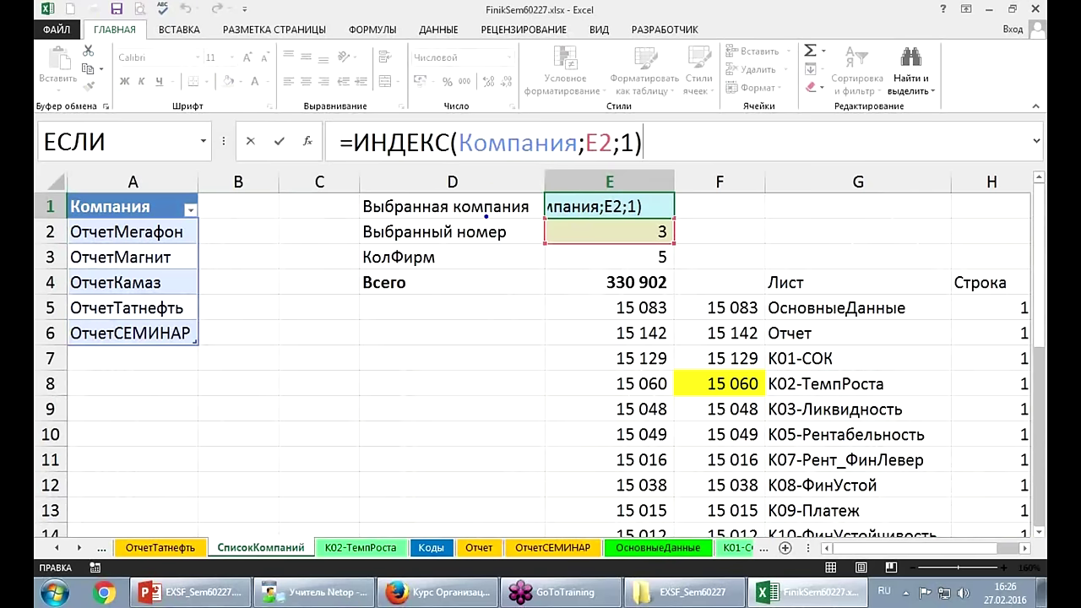
left_click_drag(525, 208, 211, 275)
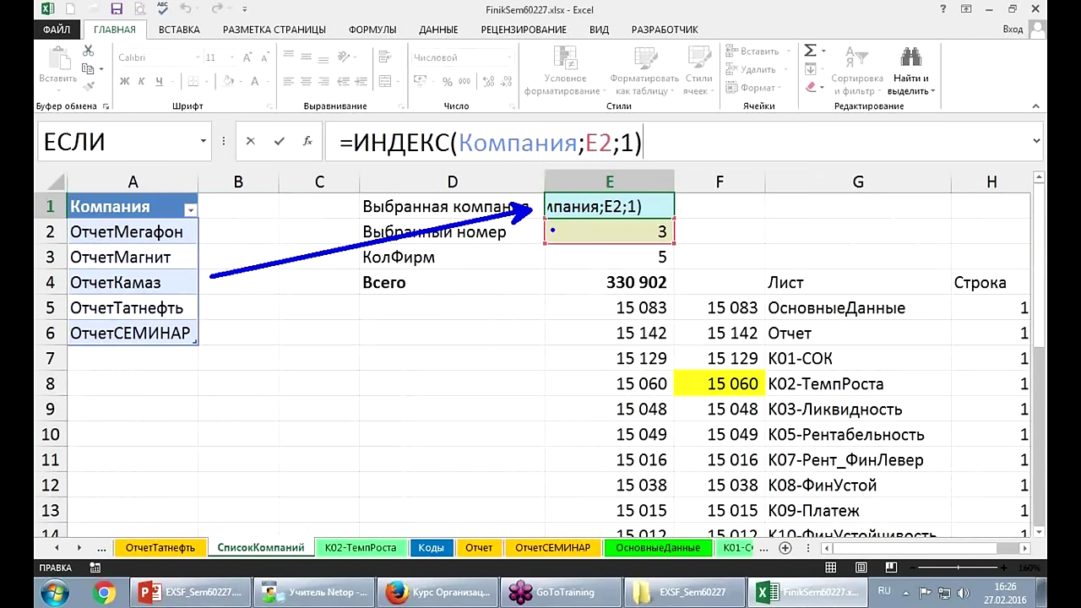
key("Escape")
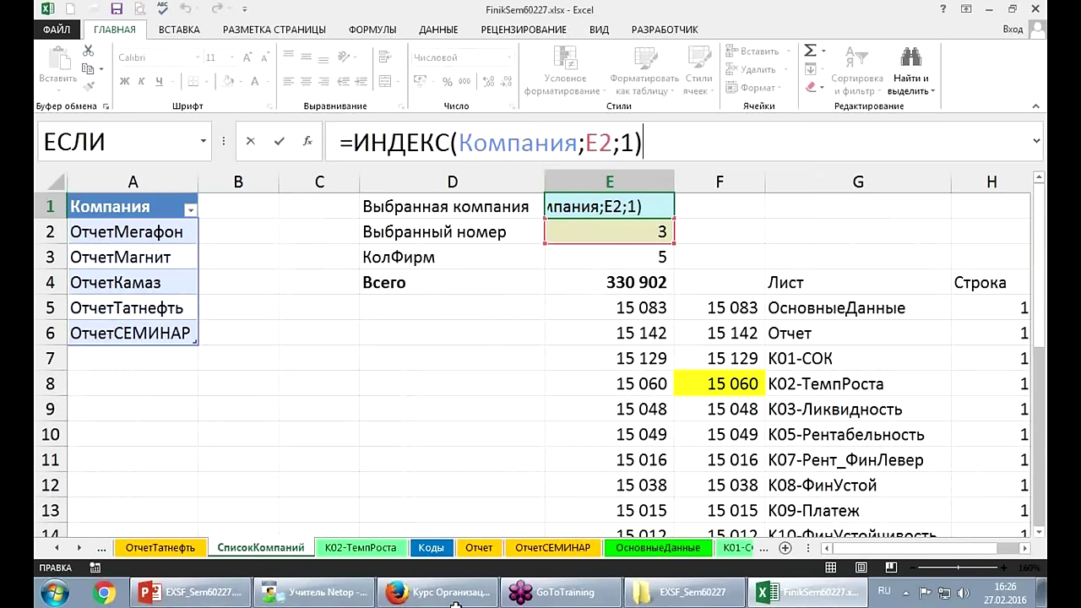
left_click(476, 548)
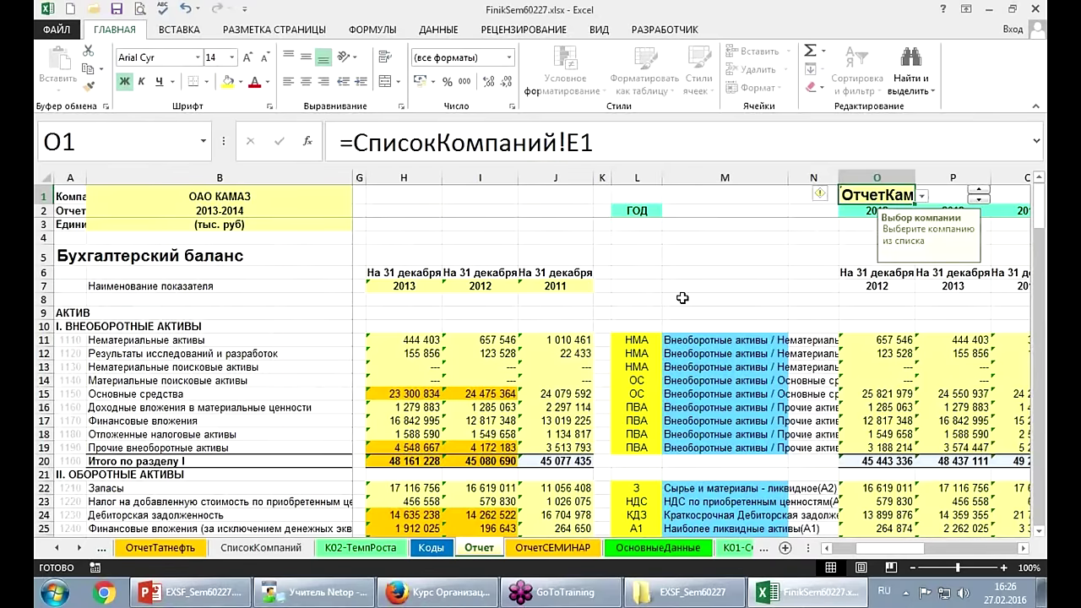
left_click(411, 341)
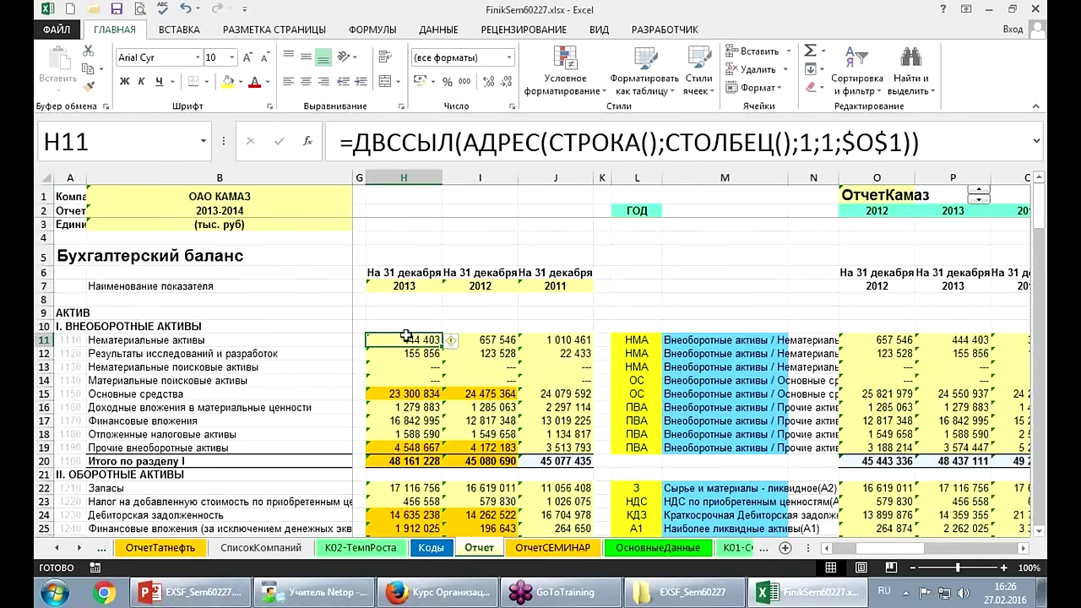
left_click(313, 140)
left_click(313, 140)
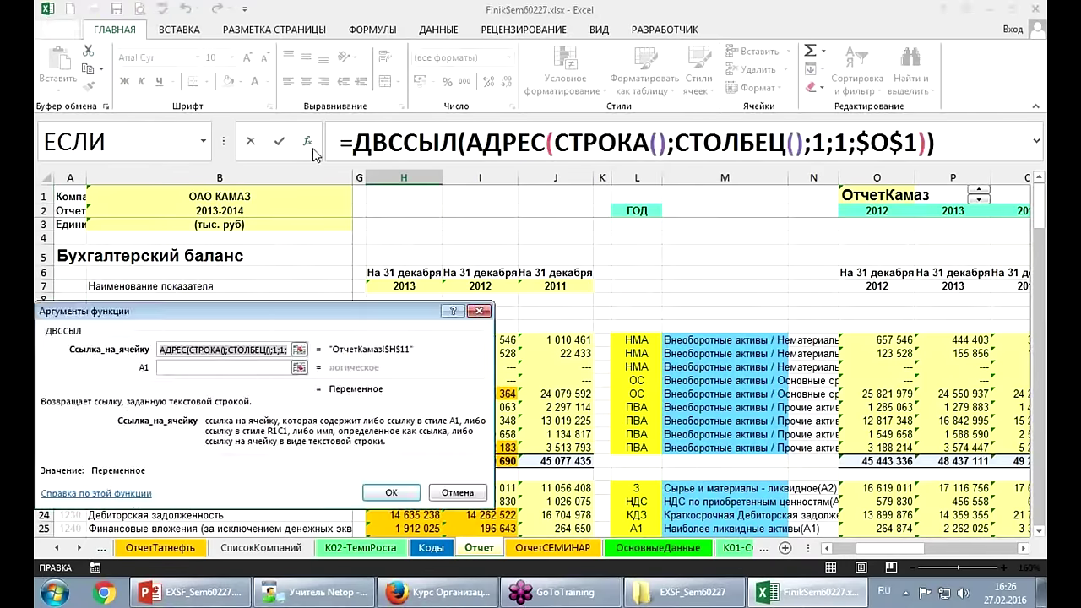
left_click(512, 142)
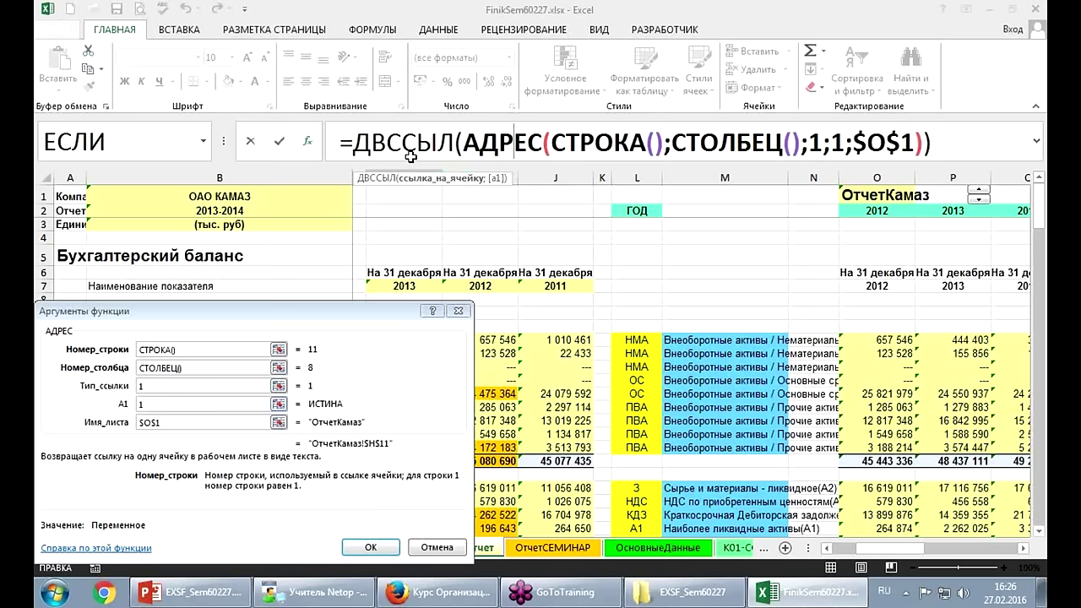
key("Return")
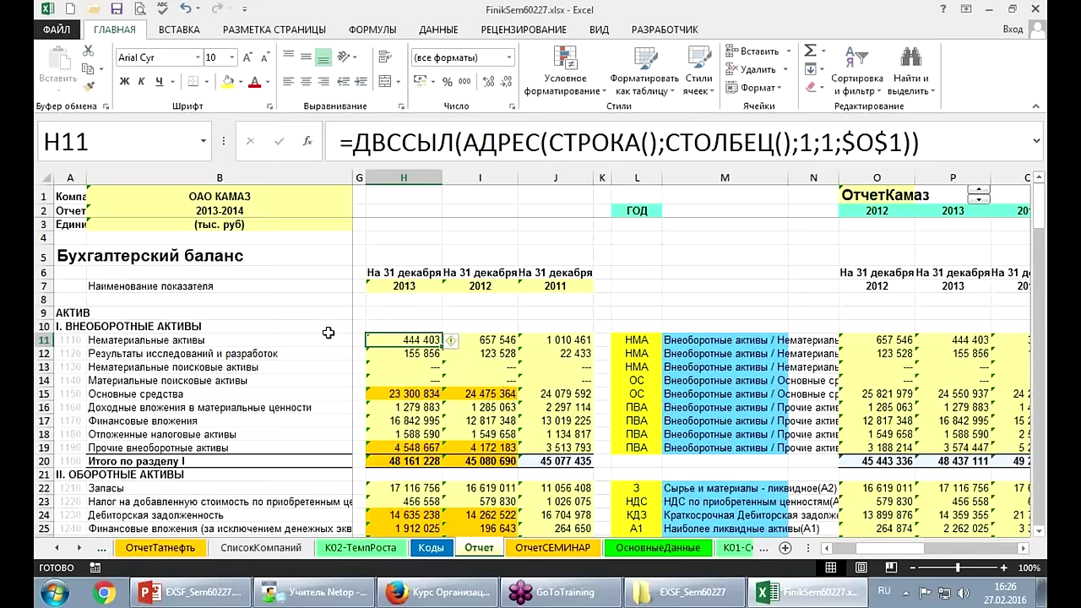
left_click_drag(330, 333, 397, 340)
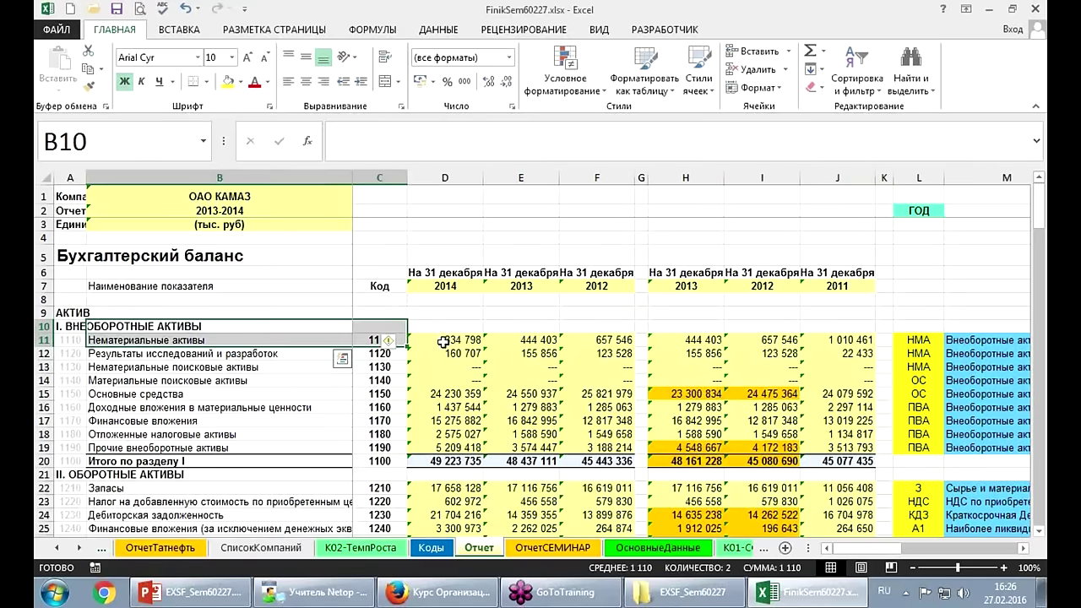
Set D11's nested АДРЕС arguments to give =ДВССЫЛ(АДРЕС(СТРОКА();СТОЛБЕЦ();1;1;$O$1)), returning 334 798.
left_click(443, 340)
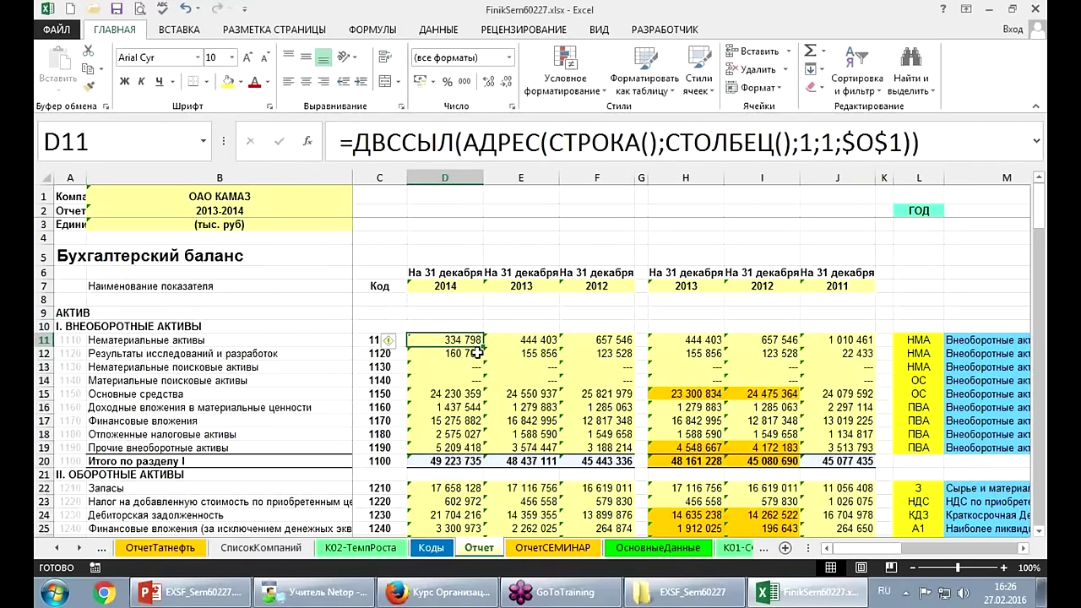
left_click_drag(443, 196, 443, 341)
left_click(443, 340)
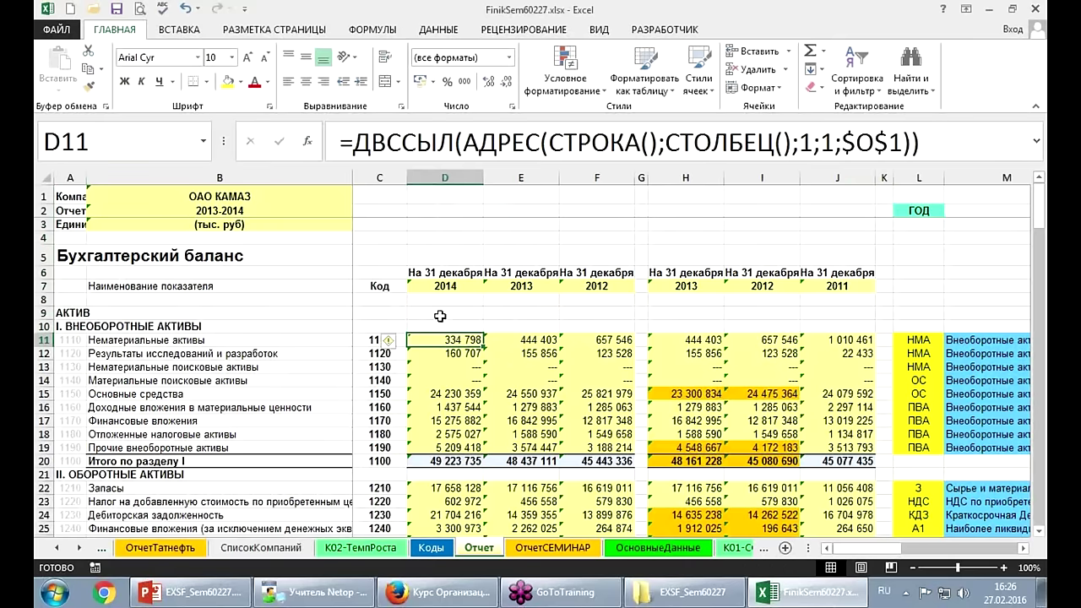
left_click(308, 141)
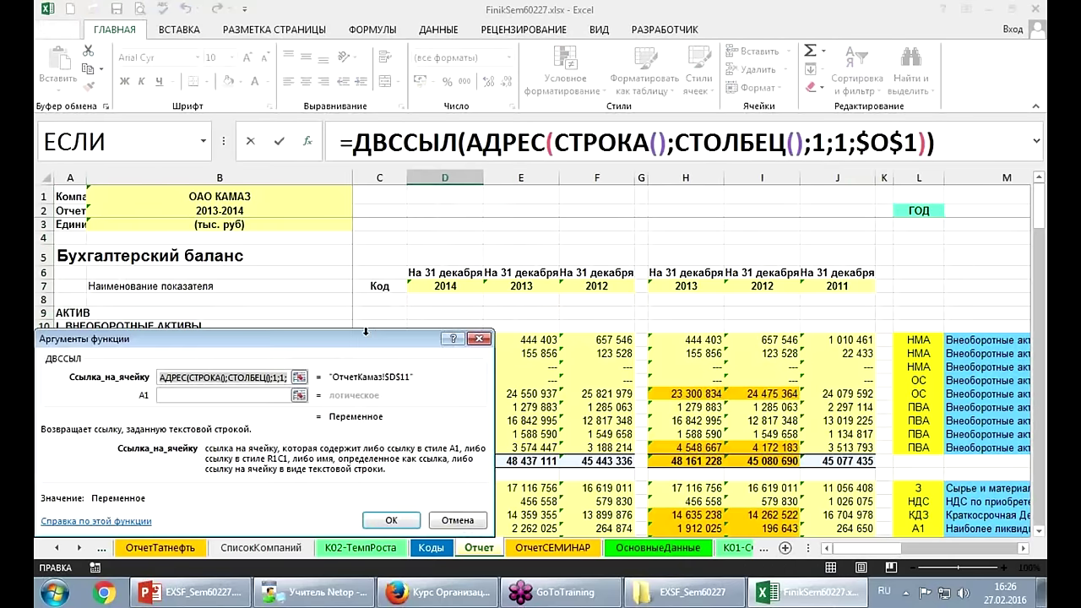
left_click(498, 144)
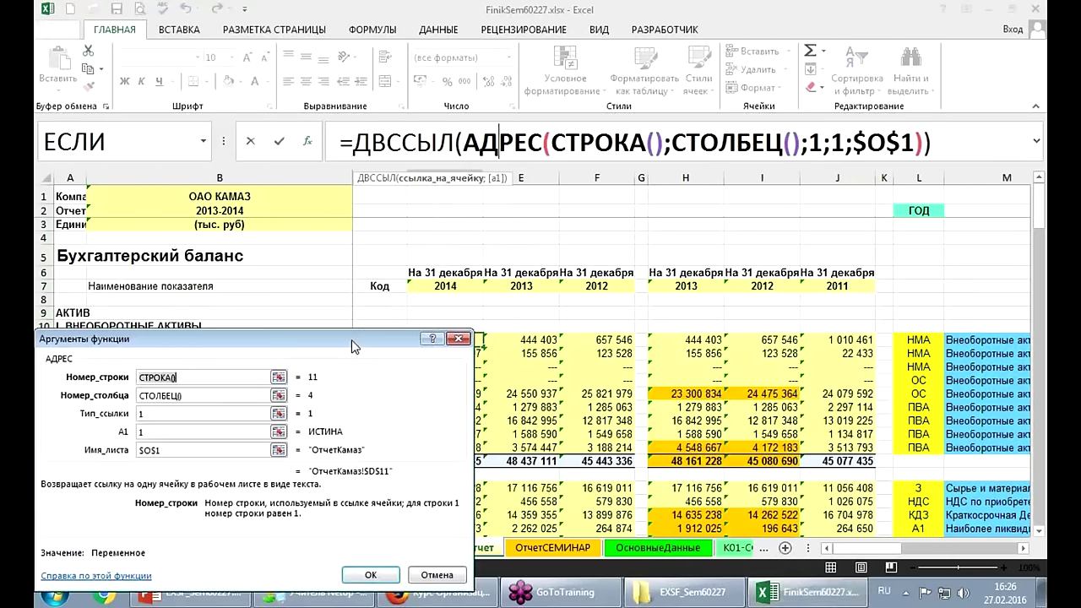
left_click_drag(351, 339, 820, 94)
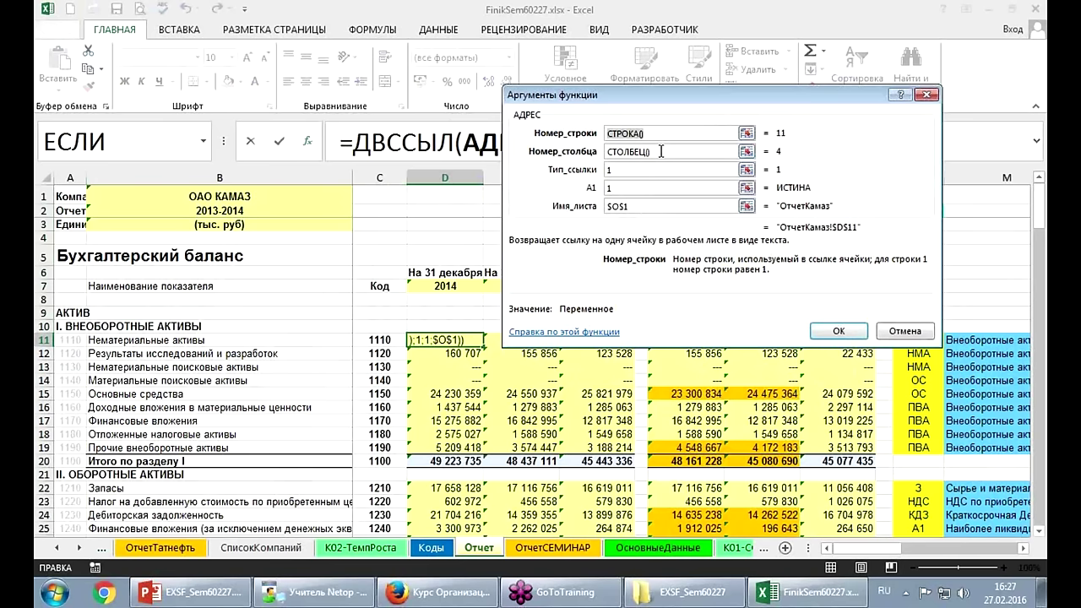
key("Return")
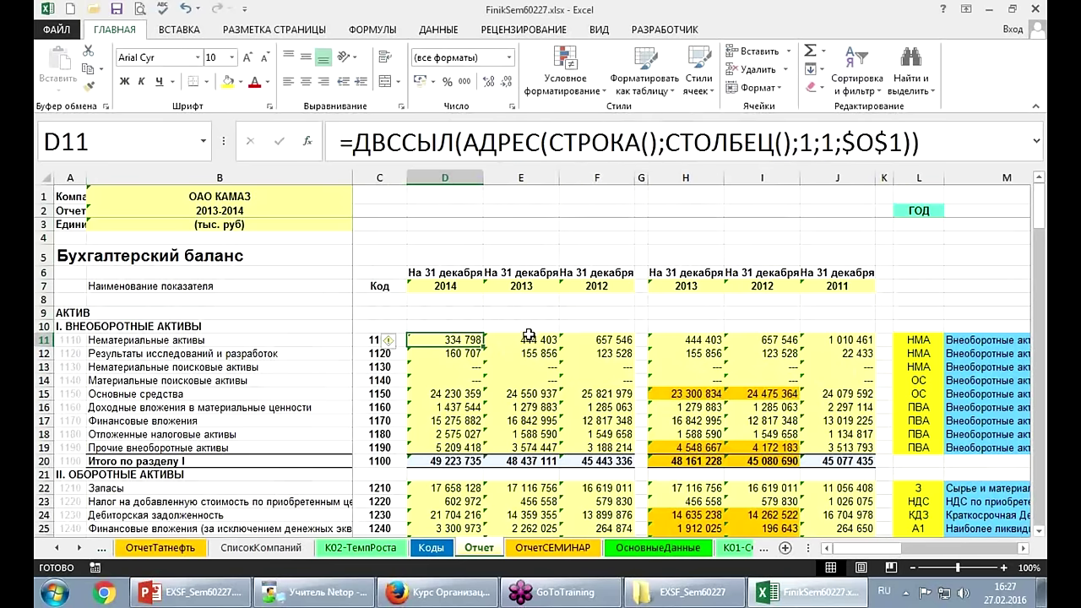
Fill D11's formula across and down to F19, then copy it from E14.
left_click_drag(485, 339, 622, 343)
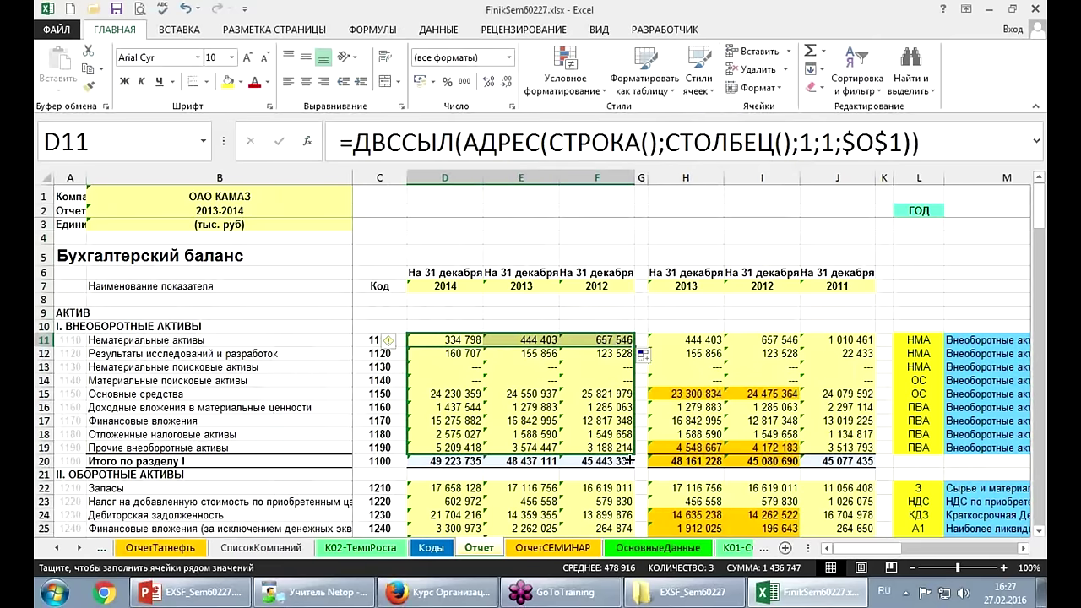
left_click_drag(622, 343, 633, 454)
left_click(501, 379)
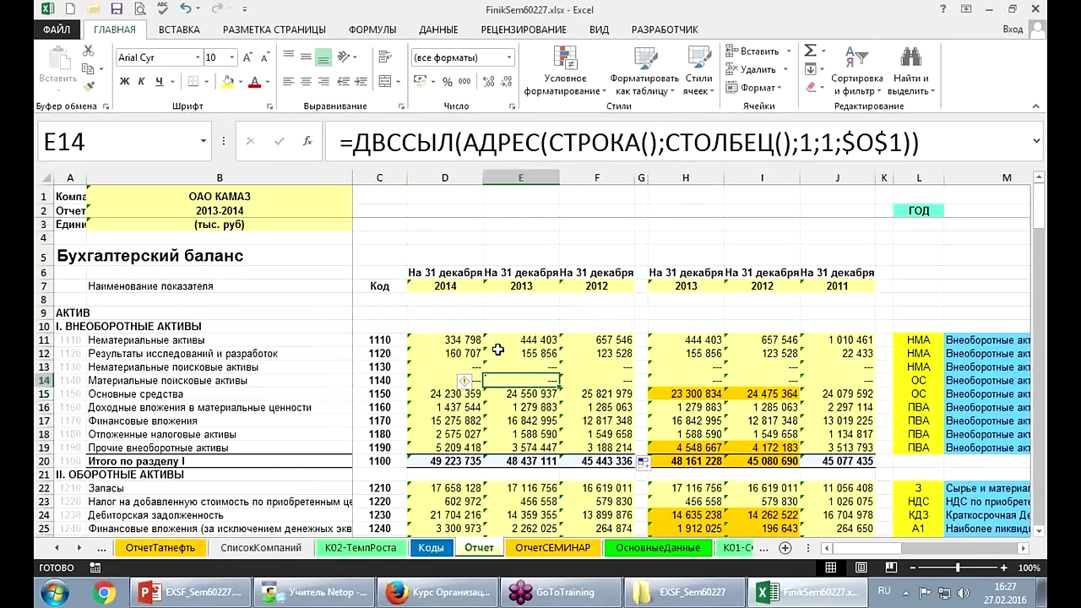
key("ctrl+c")
key("Down")
key("Up")
key("Up")
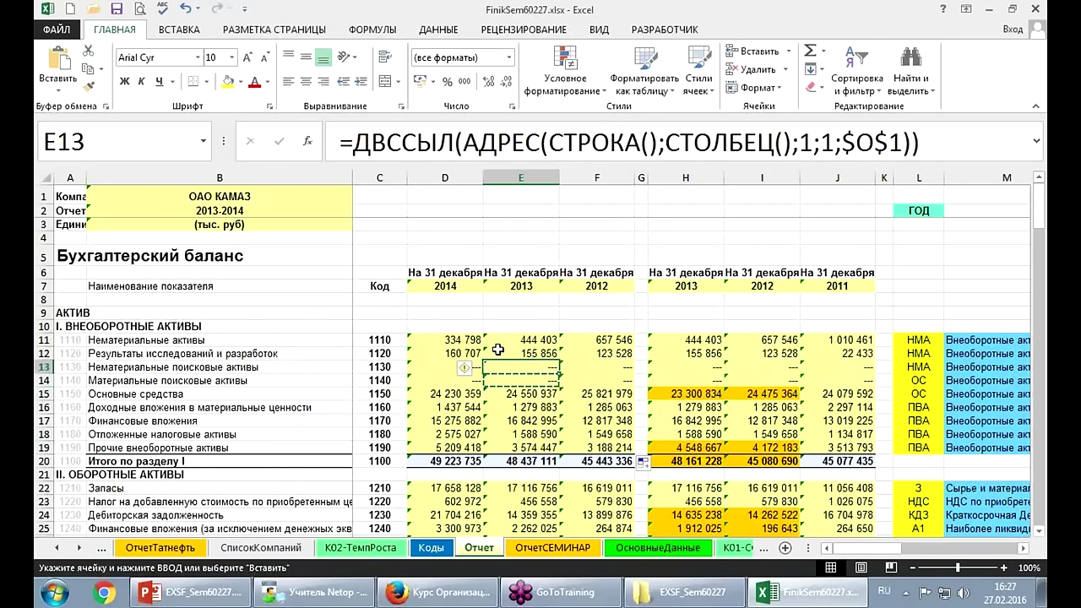
Paste the formula into year cells D7:F7, H7:J7 and the block H11:J19.
left_click_drag(432, 281, 582, 288)
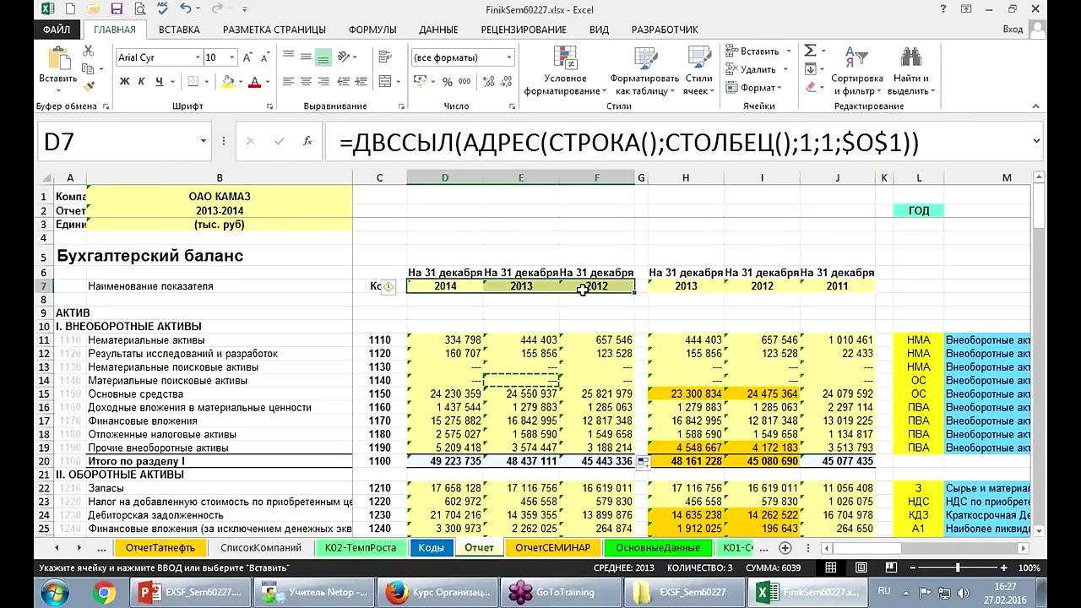
key("ctrl+v")
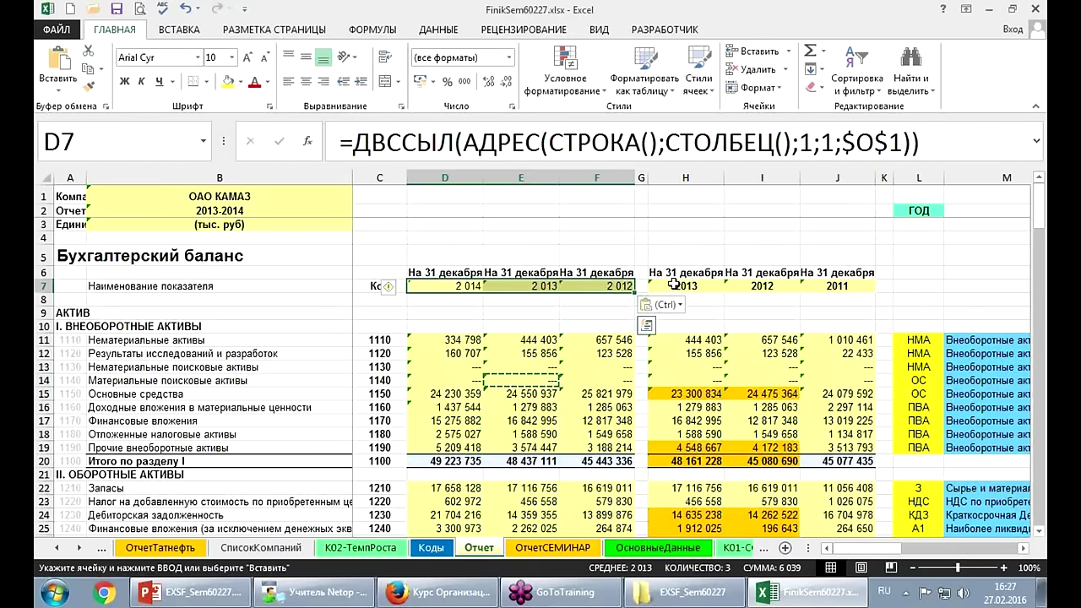
left_click_drag(671, 286, 831, 286)
key("ctrl+v")
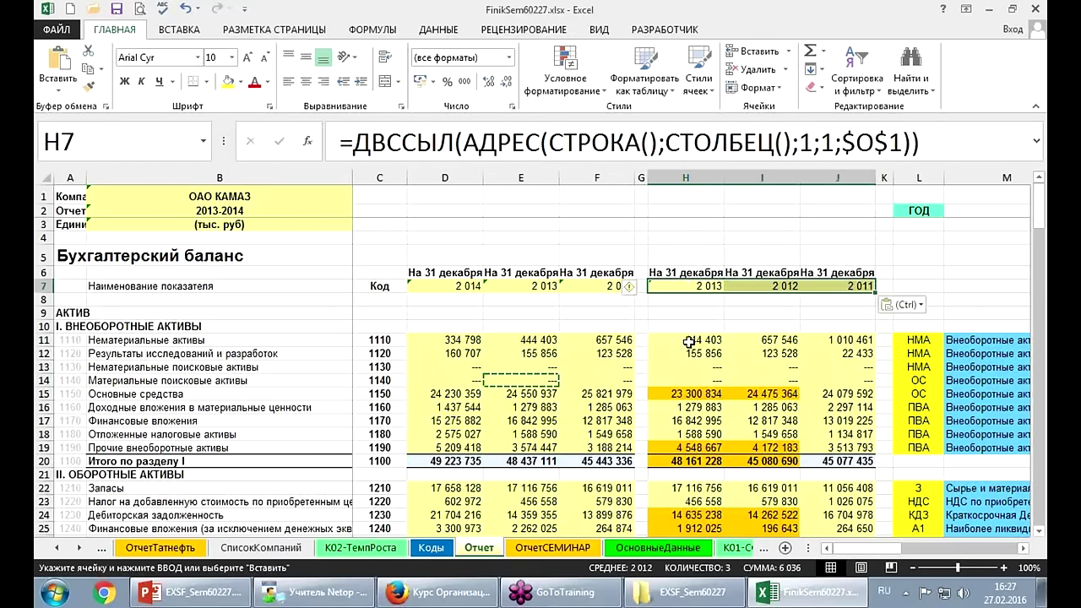
mouse_move(686, 341)
left_mouse_down()
mouse_move(815, 427)
mouse_move(817, 446)
left_mouse_up()
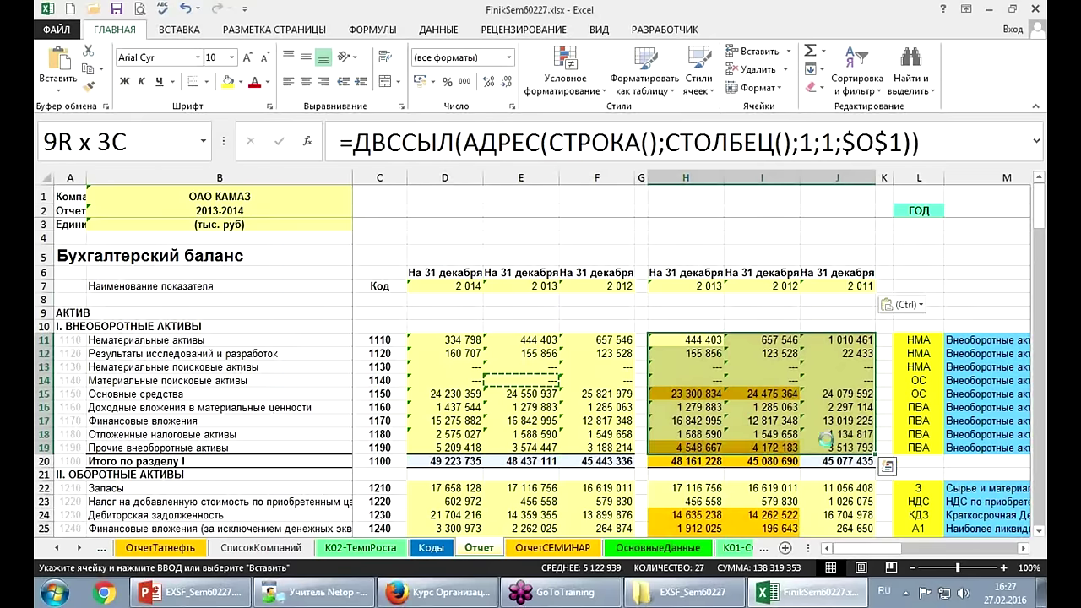
key("ctrl+v")
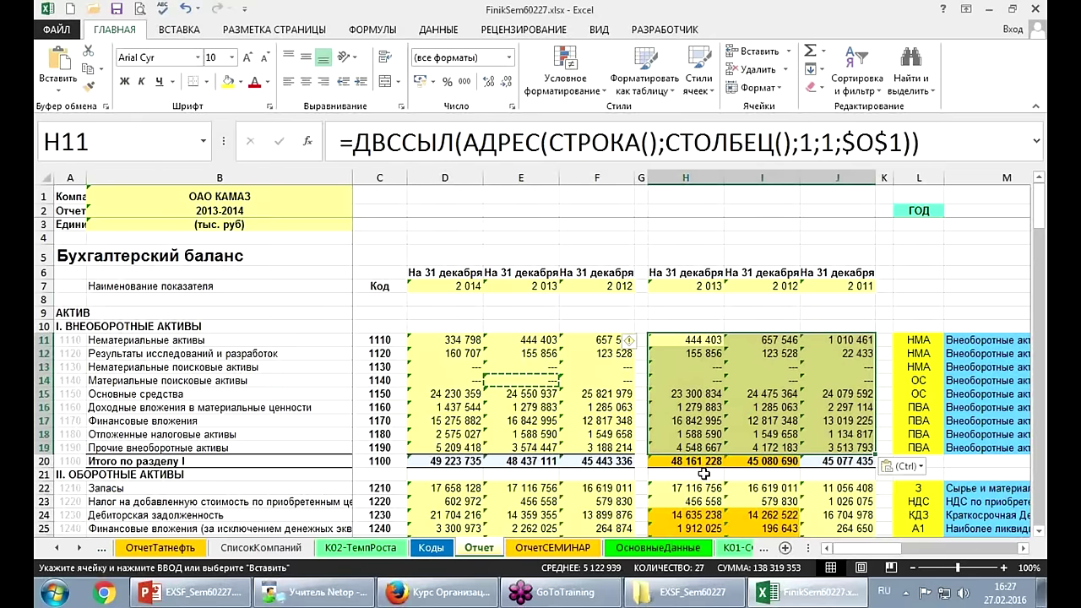
Step the К02-ТемпРоста company number to 15062, then check E14's formula on Отчет.
left_click(354, 550)
left_click(339, 192)
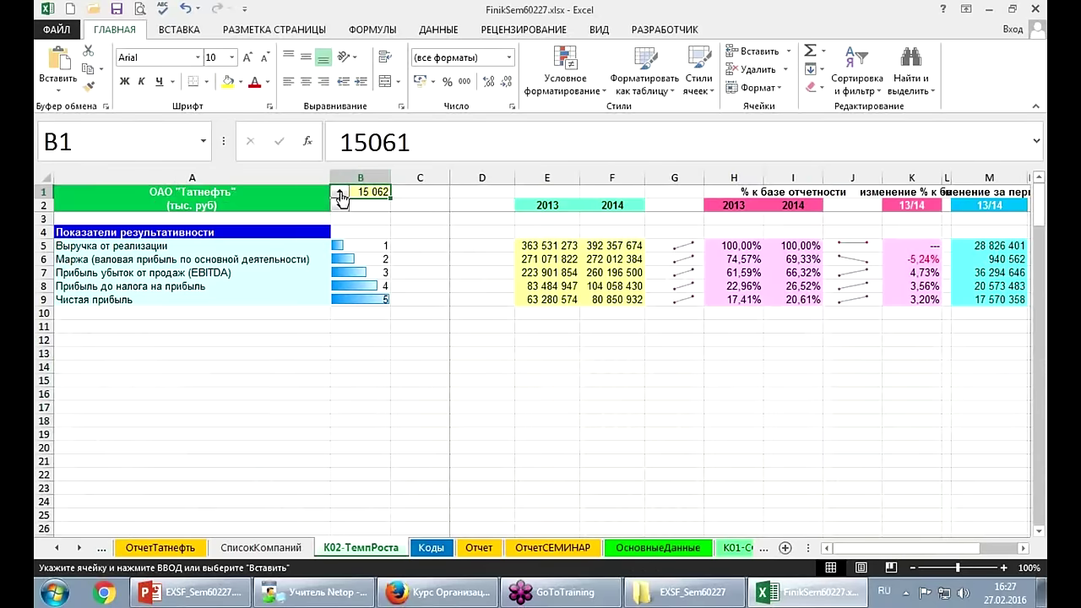
left_click(339, 192)
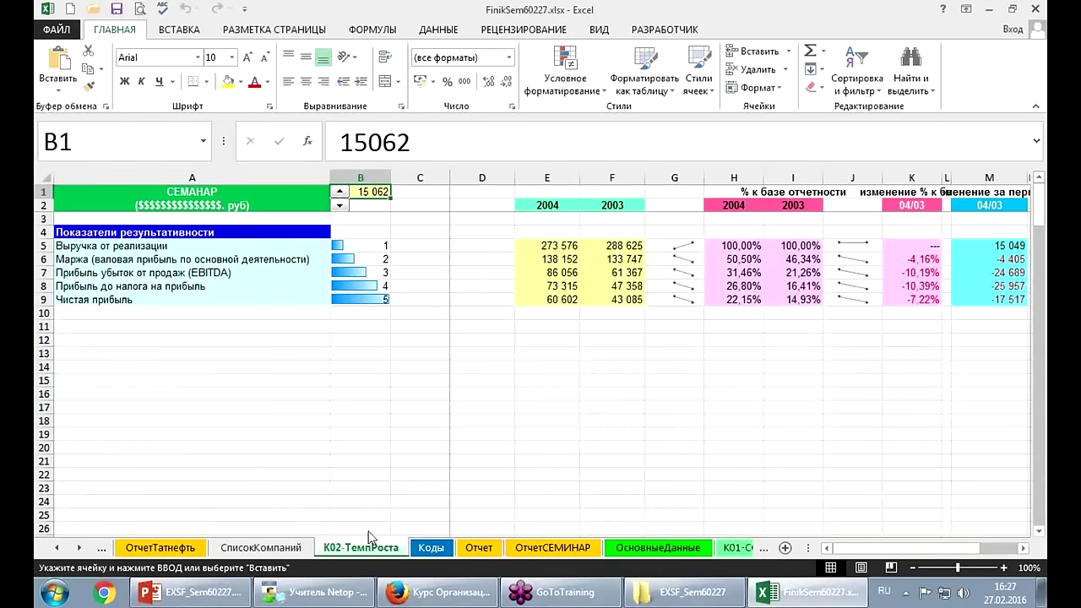
left_click(485, 547)
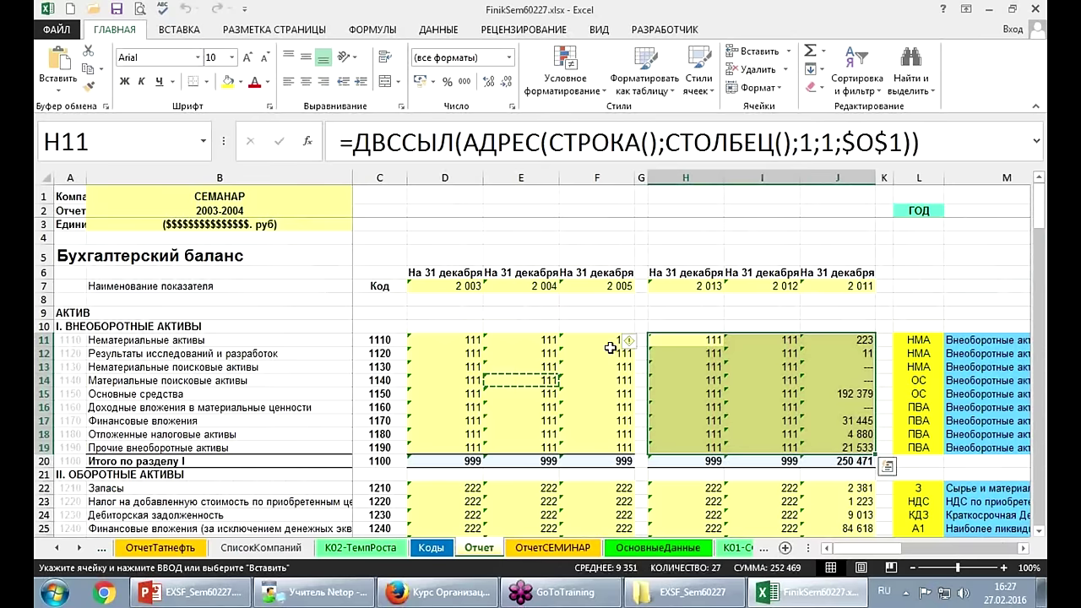
left_click(477, 380)
left_click(506, 379)
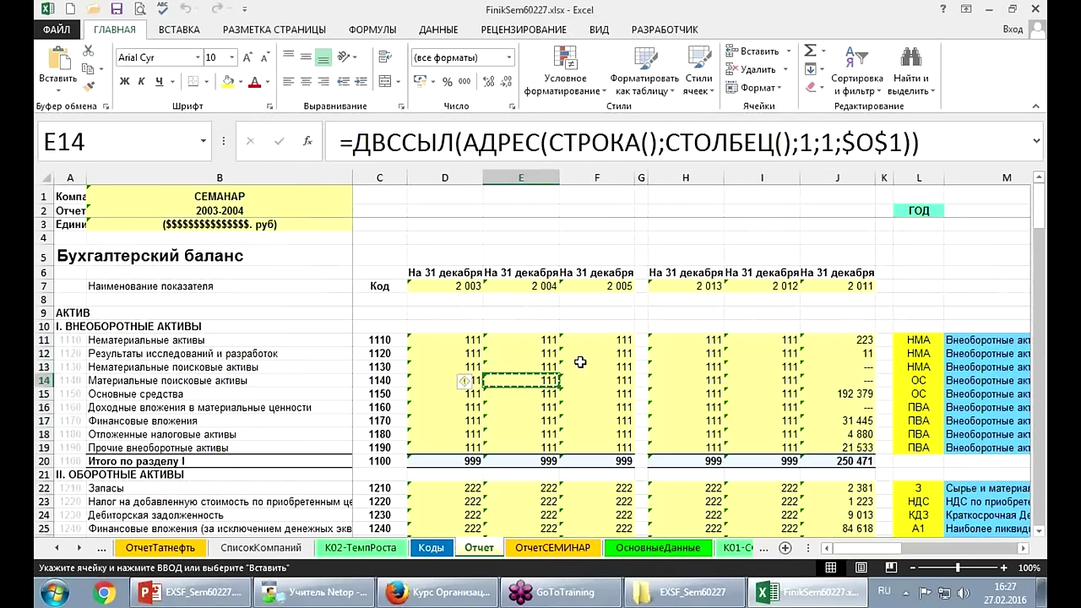
Switch the right-hand comparison report to ОтчетМегафон and select its values O11:Q19.
key("Right")
key("Right")
key("Right")
key("Right")
key("Right")
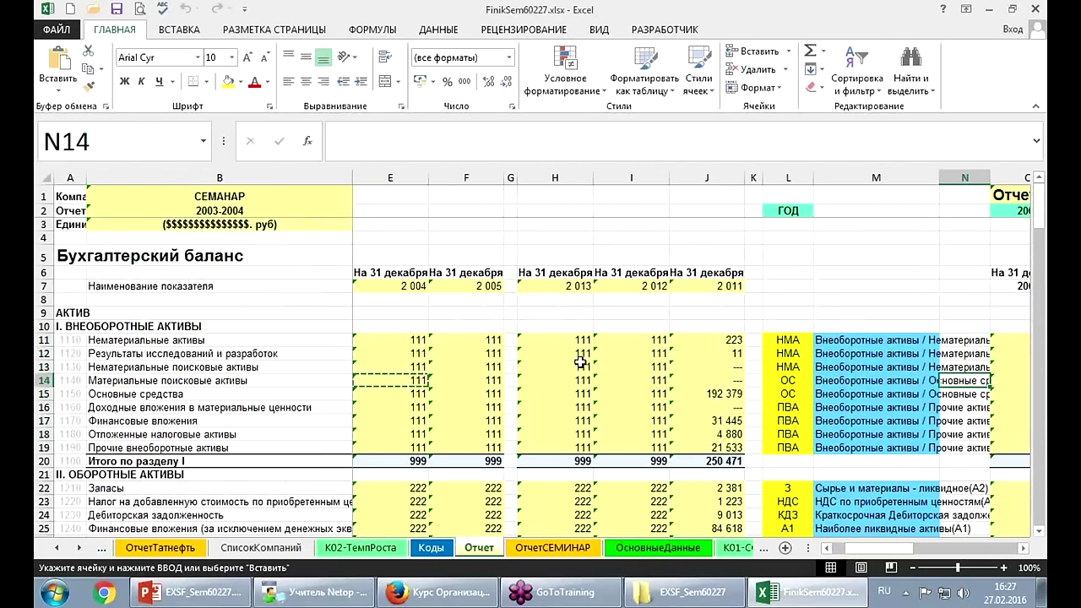
key("Right")
key("Right")
key("Right")
key("Right")
key("Right")
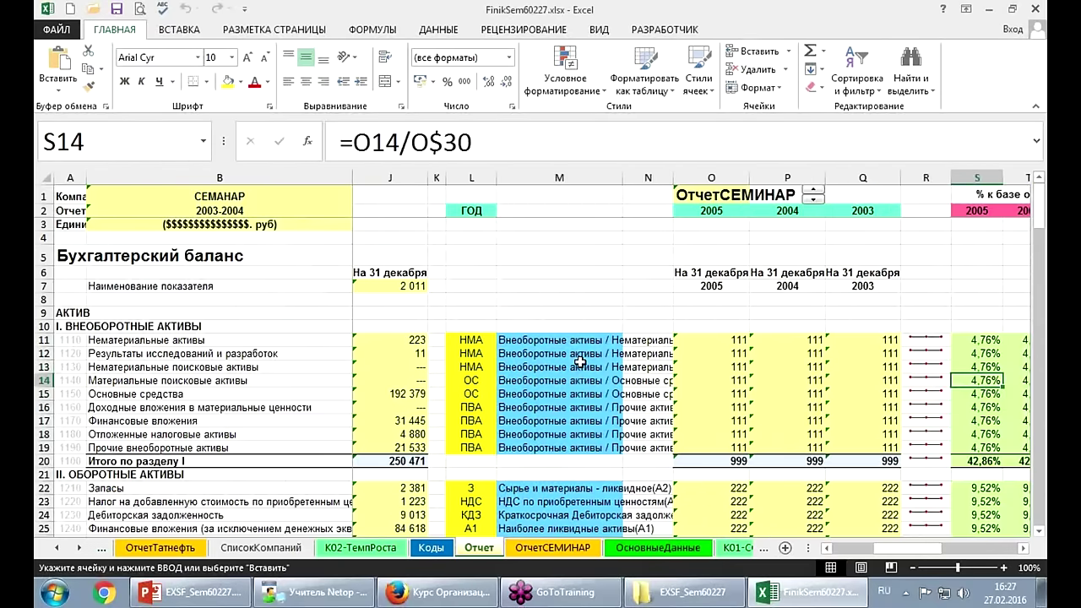
left_click(812, 193)
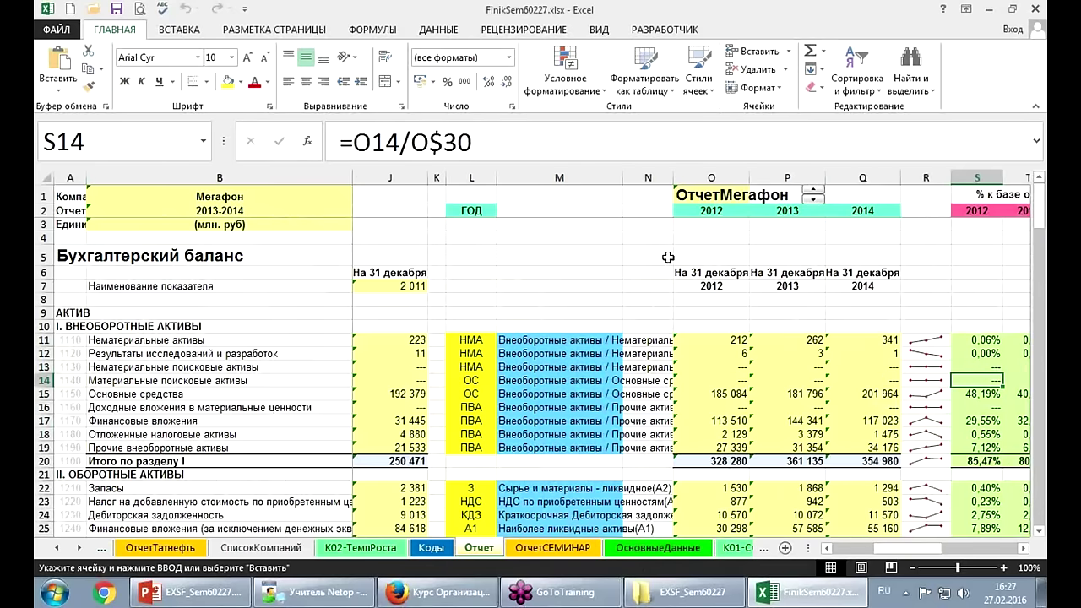
mouse_move(684, 339)
left_mouse_down()
mouse_move(794, 342)
mouse_move(856, 448)
left_mouse_up()
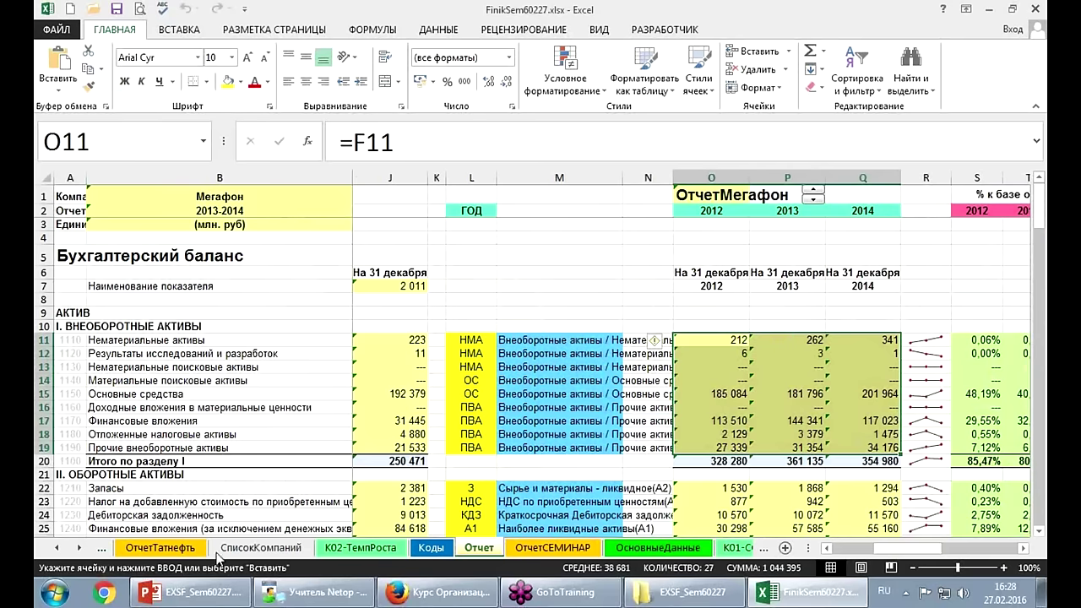
Cycle the К10-ФинУстойчивость company selector from ОАО "Татнефть" on to ОАО КАМАЗ.
left_click(80, 548)
left_click(81, 549)
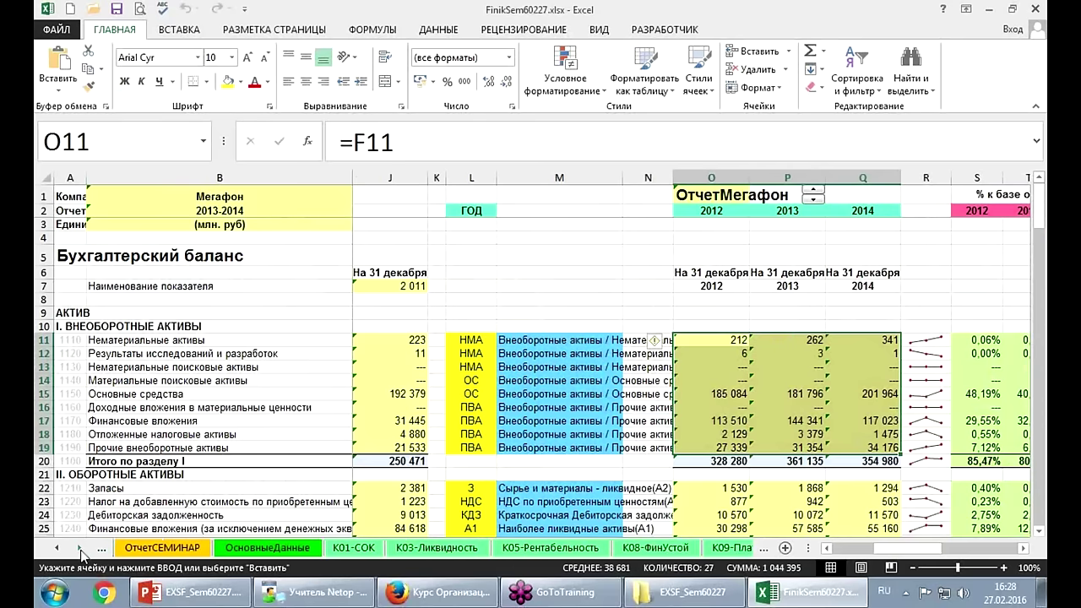
left_click(80, 549)
left_click(80, 549)
left_click(80, 548)
left_click(348, 547)
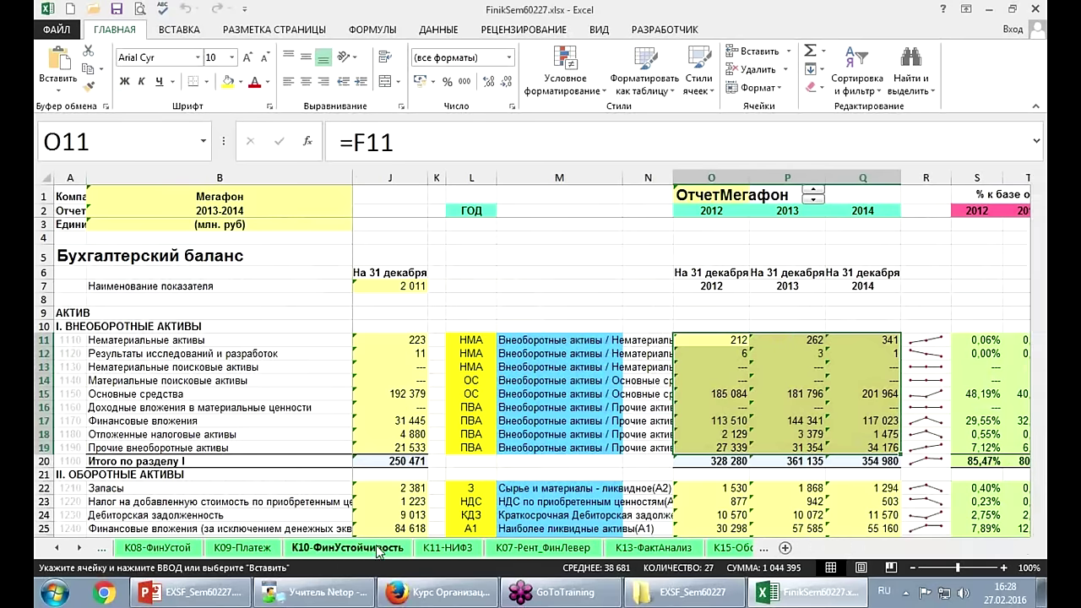
left_click(341, 202)
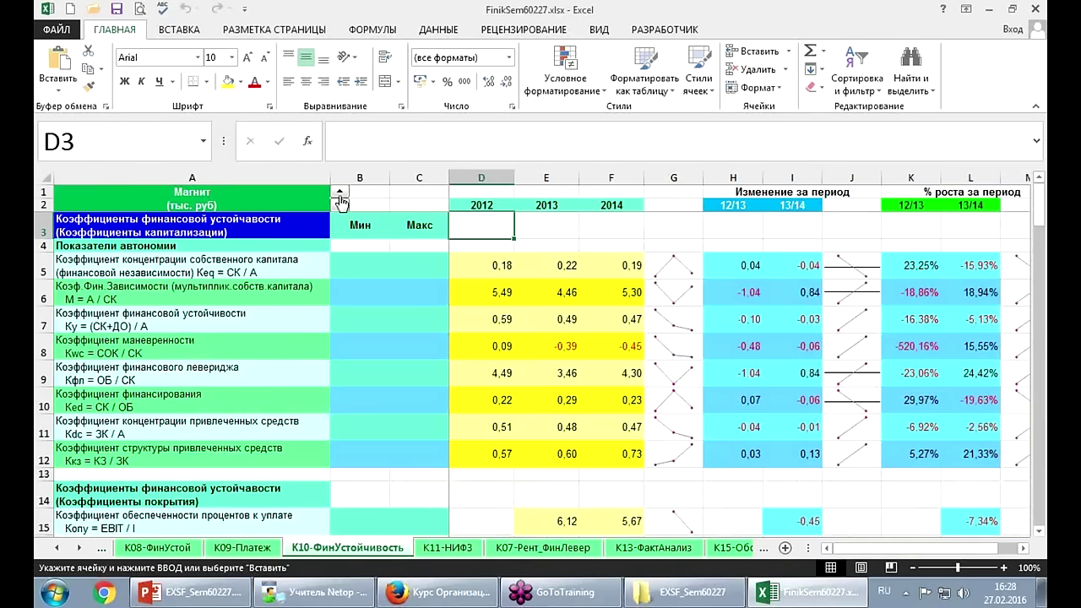
left_click(341, 203)
left_click(340, 203)
left_click(340, 203)
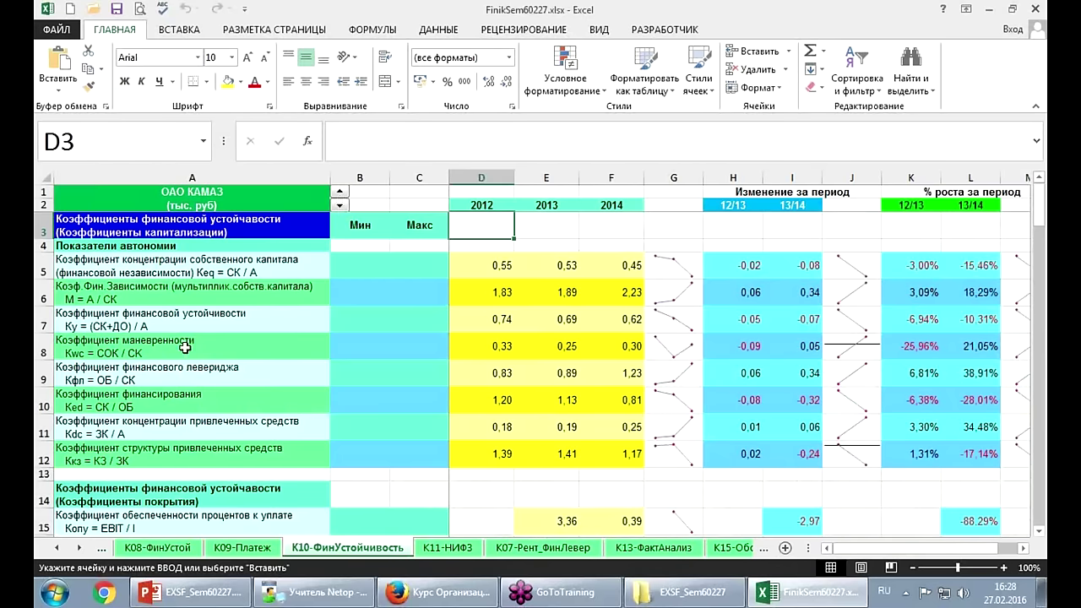
Browse back through sheets К23 to К18 to reach К17-ЧистыйЦикл.
left_click(79, 549)
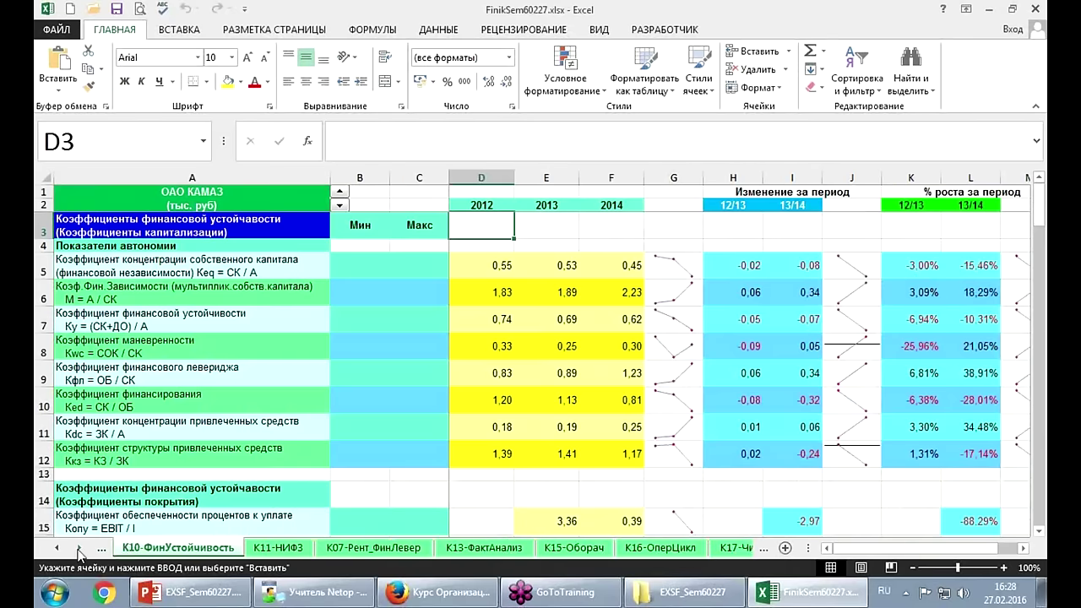
left_click(79, 549)
left_click(78, 549)
left_click(79, 549)
left_click(78, 548)
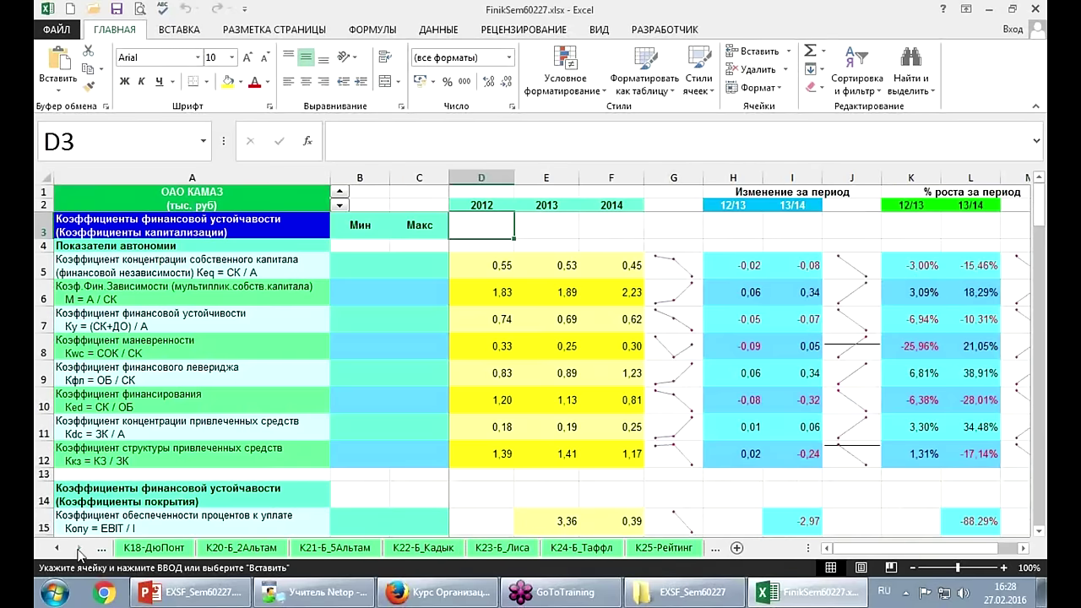
left_click(515, 549)
left_click(414, 553)
left_click(359, 549)
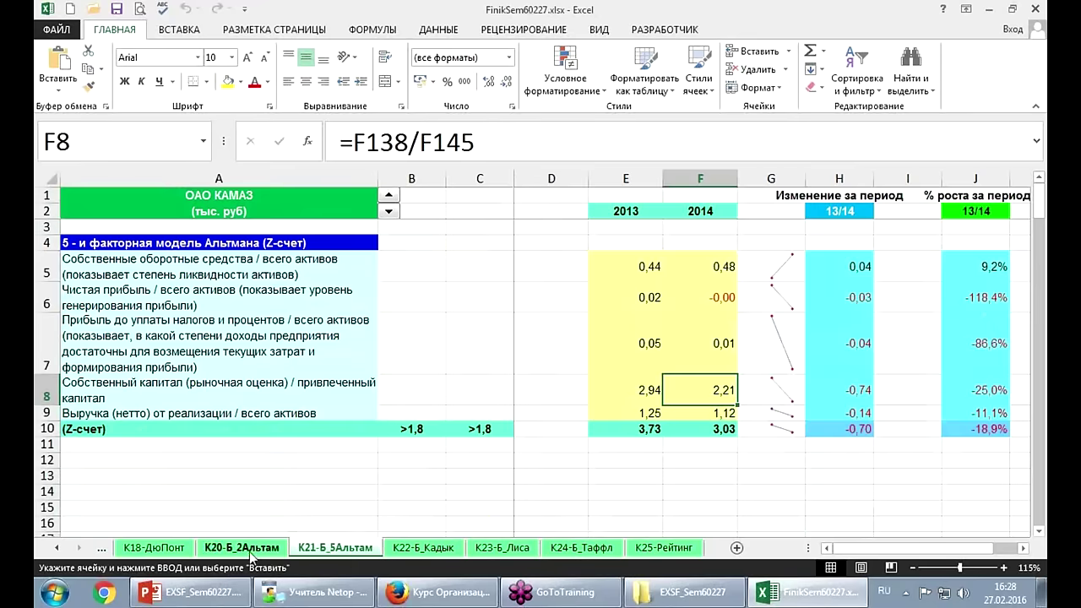
left_click(245, 549)
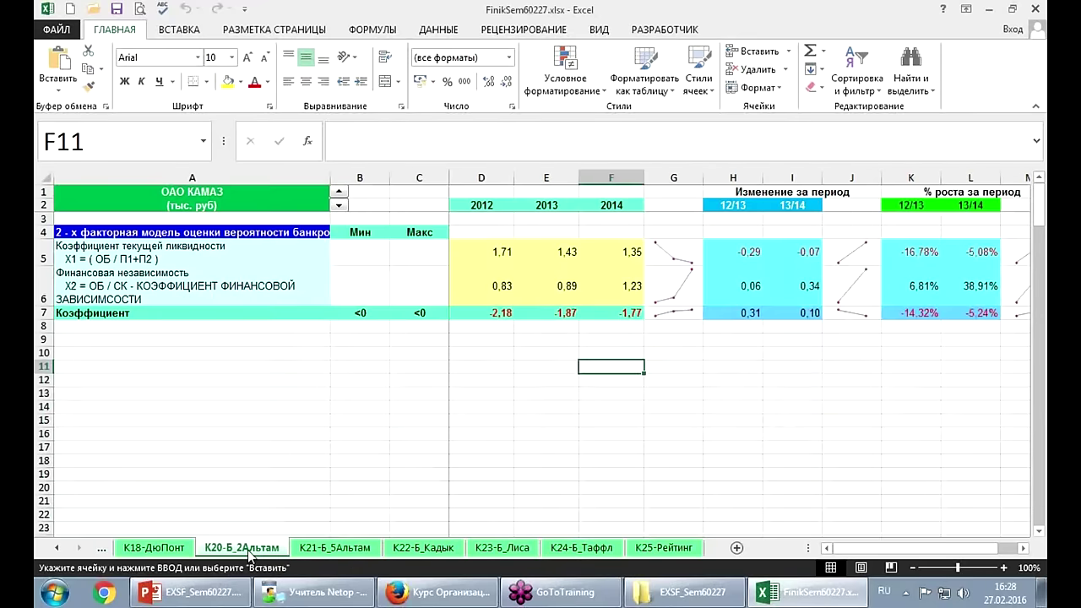
left_click(157, 547)
left_click(160, 547)
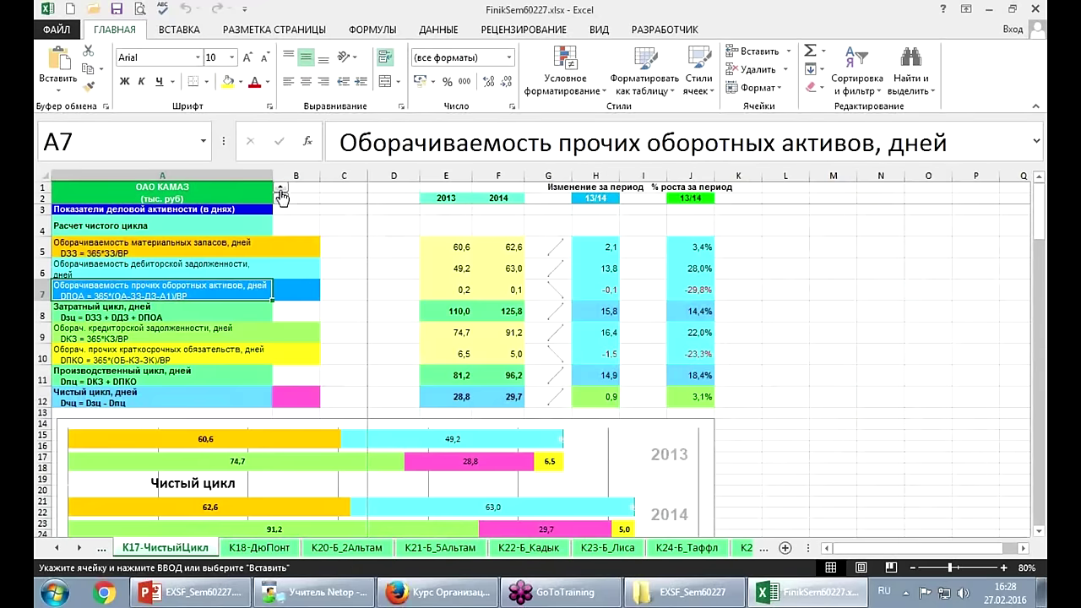
Step the К17-ЧистыйЦикл selector past СЕМИНАР and Мегафон to Магнит, giving 10,3 and 8,3 days.
left_click(280, 193)
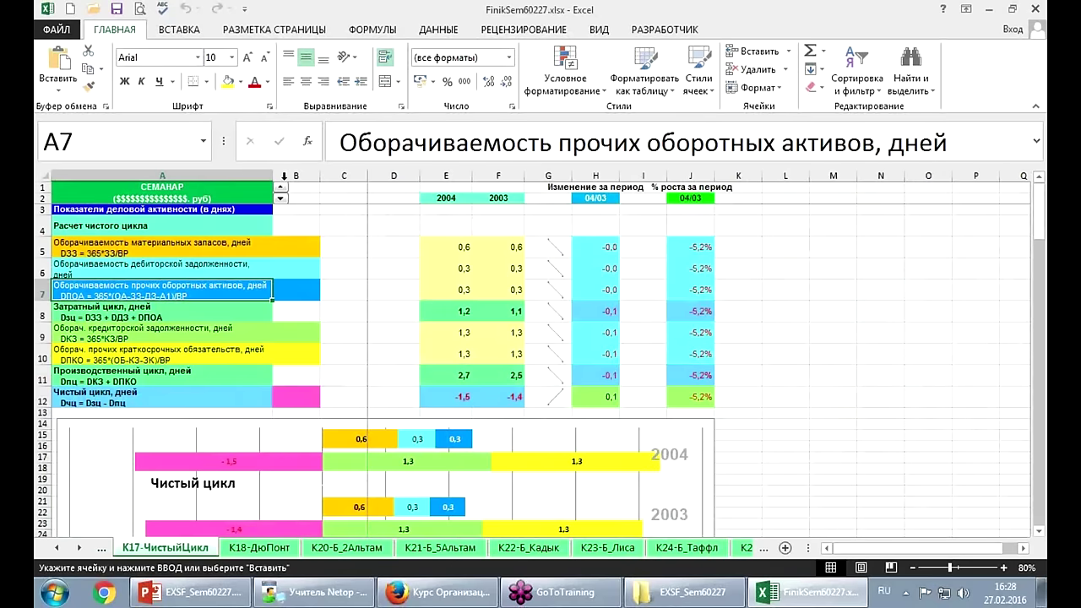
left_click(280, 192)
left_click(280, 192)
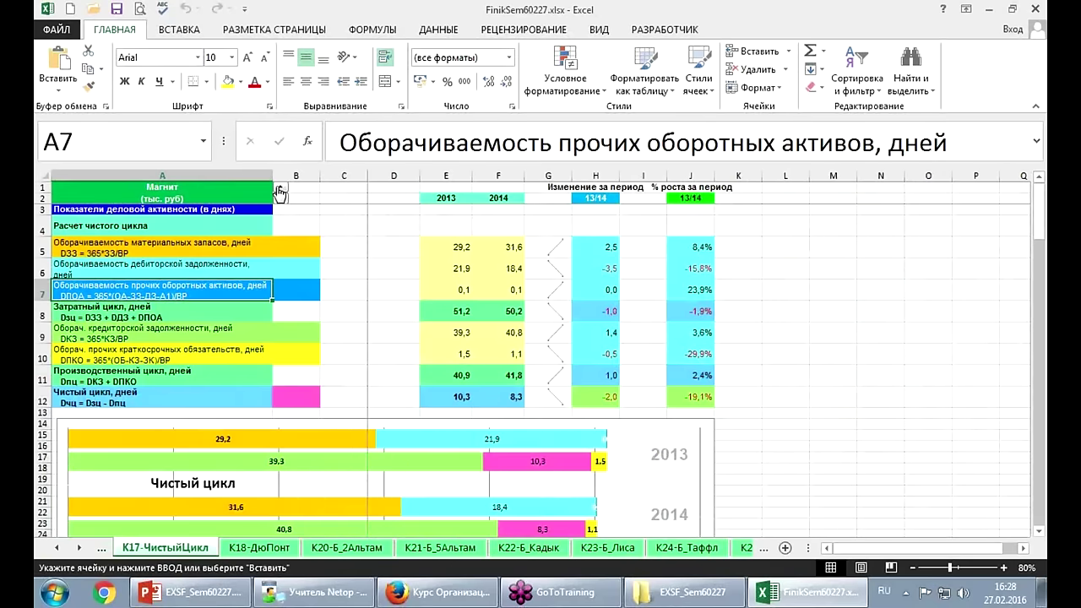